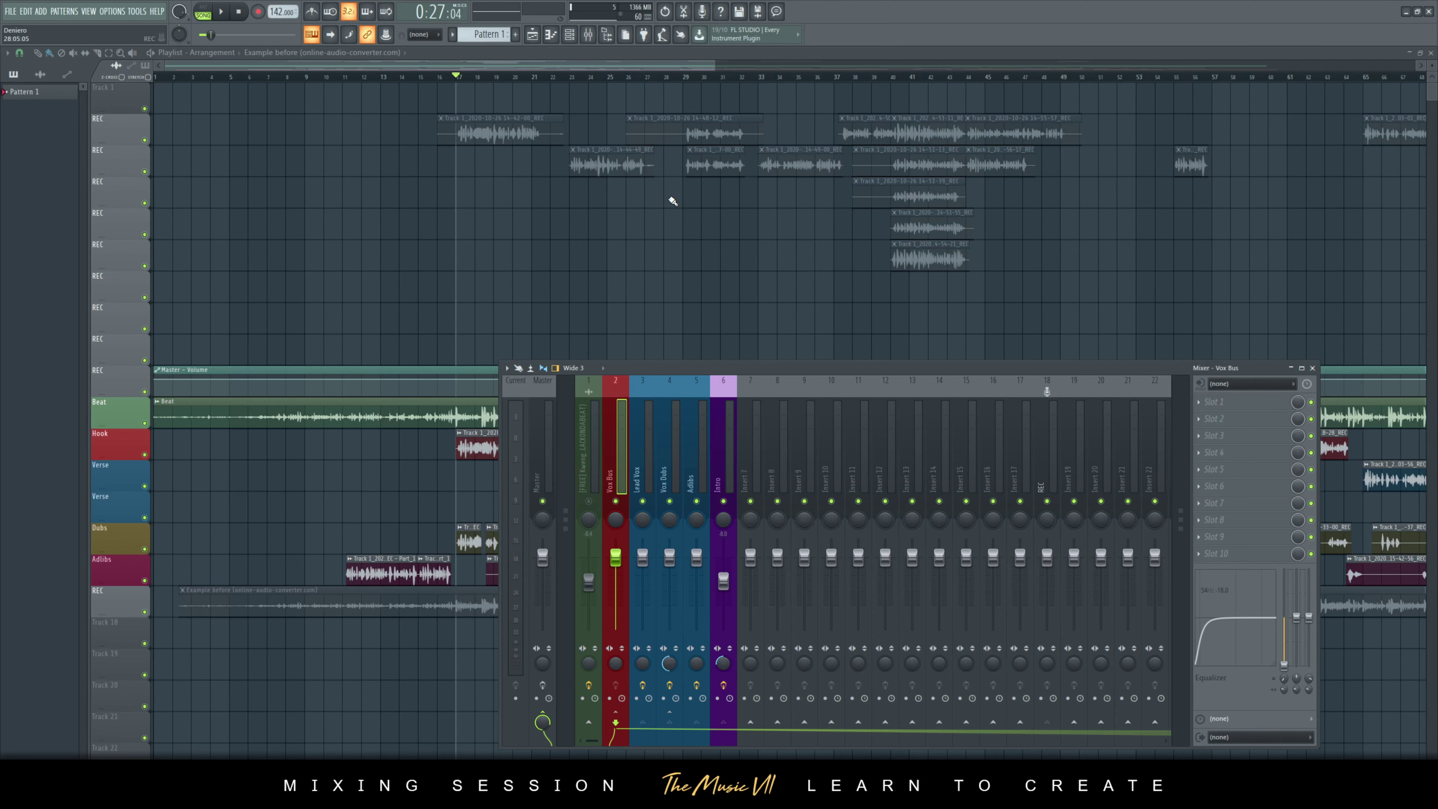
- Play the arrangement from just before the hook, at about bar 16, with the mixer shown
key(F9)
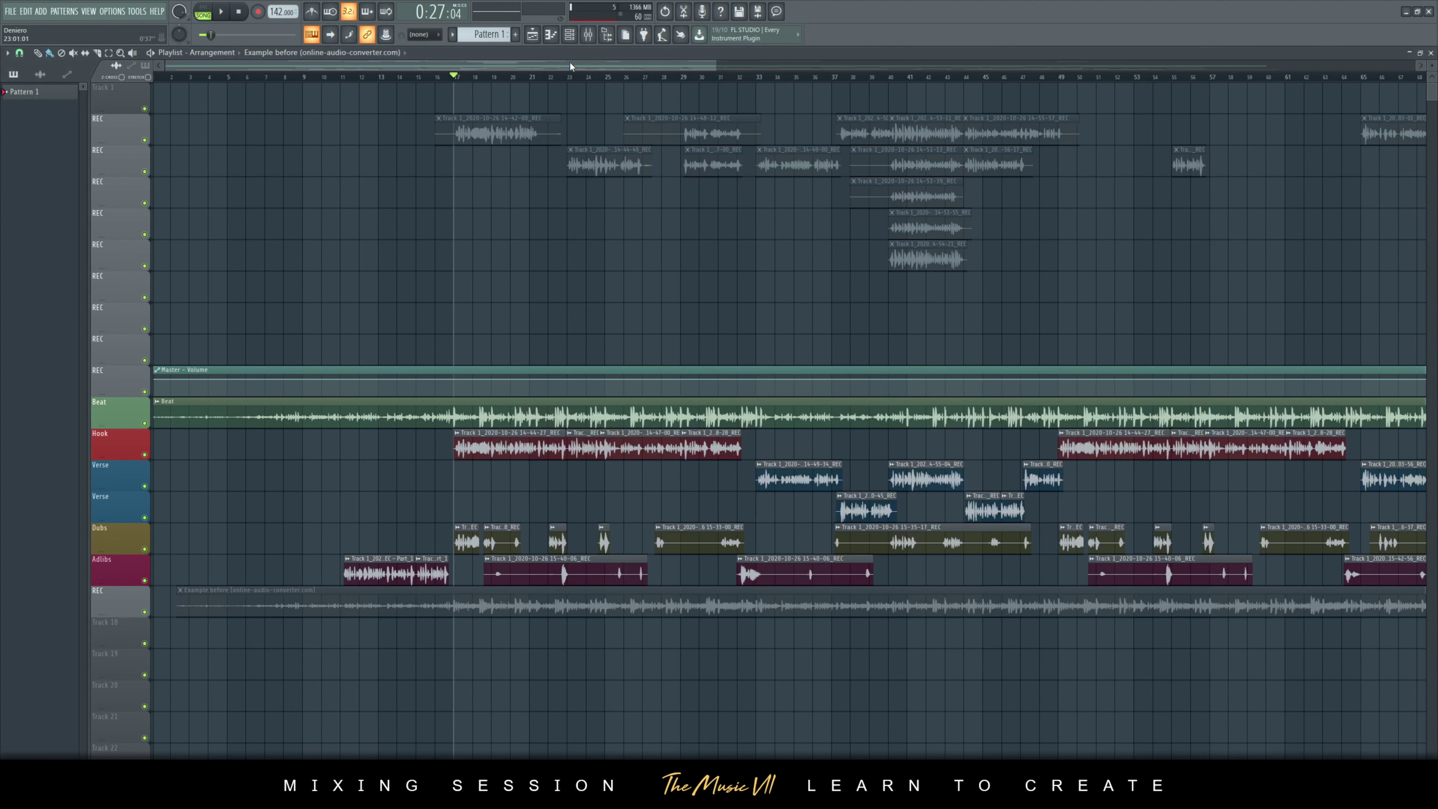
scroll(510, 266, down, 5)
scroll(482, 182, up, 2)
mouse_move(377, 80)
mouse_down()
mouse_move(360, 82)
mouse_move(440, 72)
mouse_up()
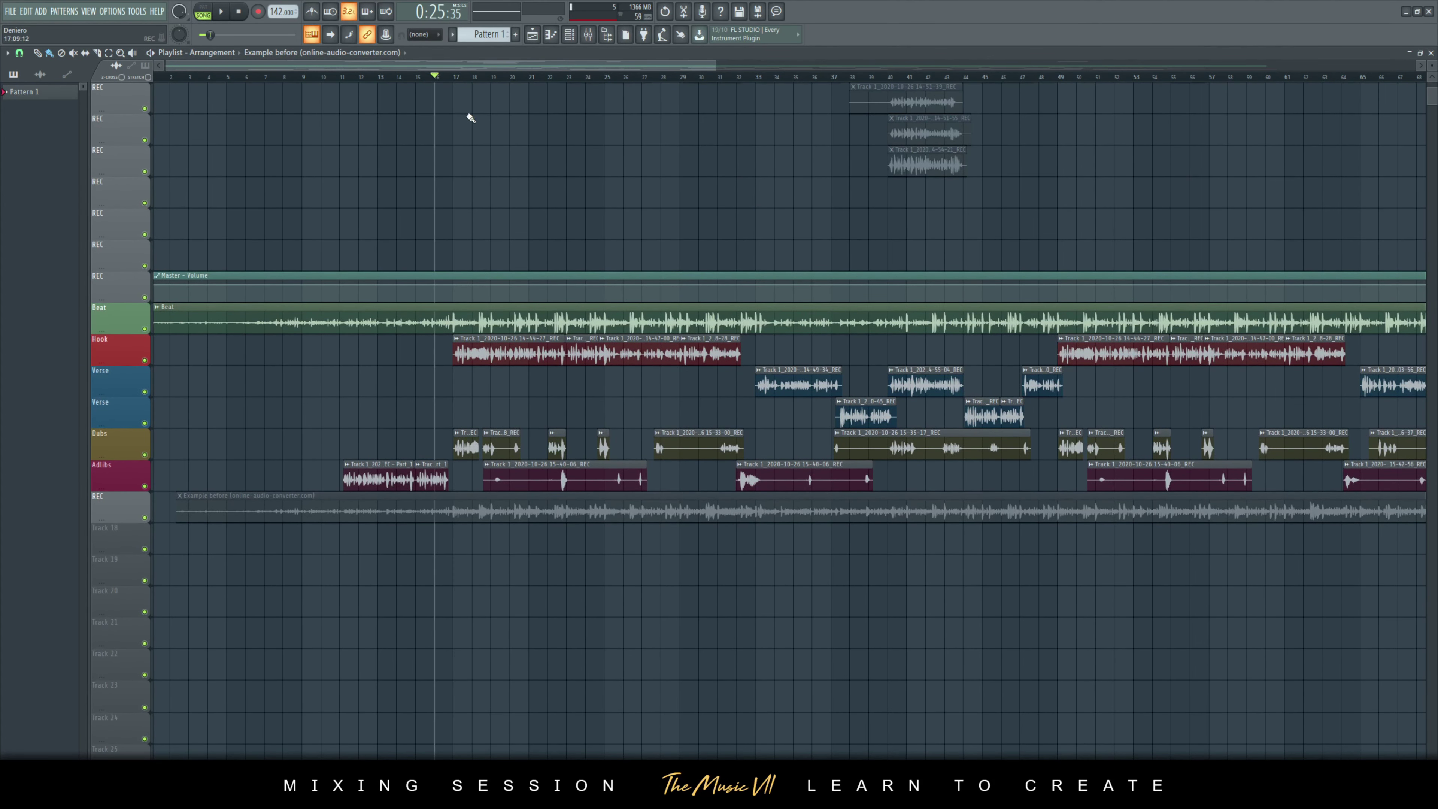
key(space)
key(space)
click(588, 35)
key(space)
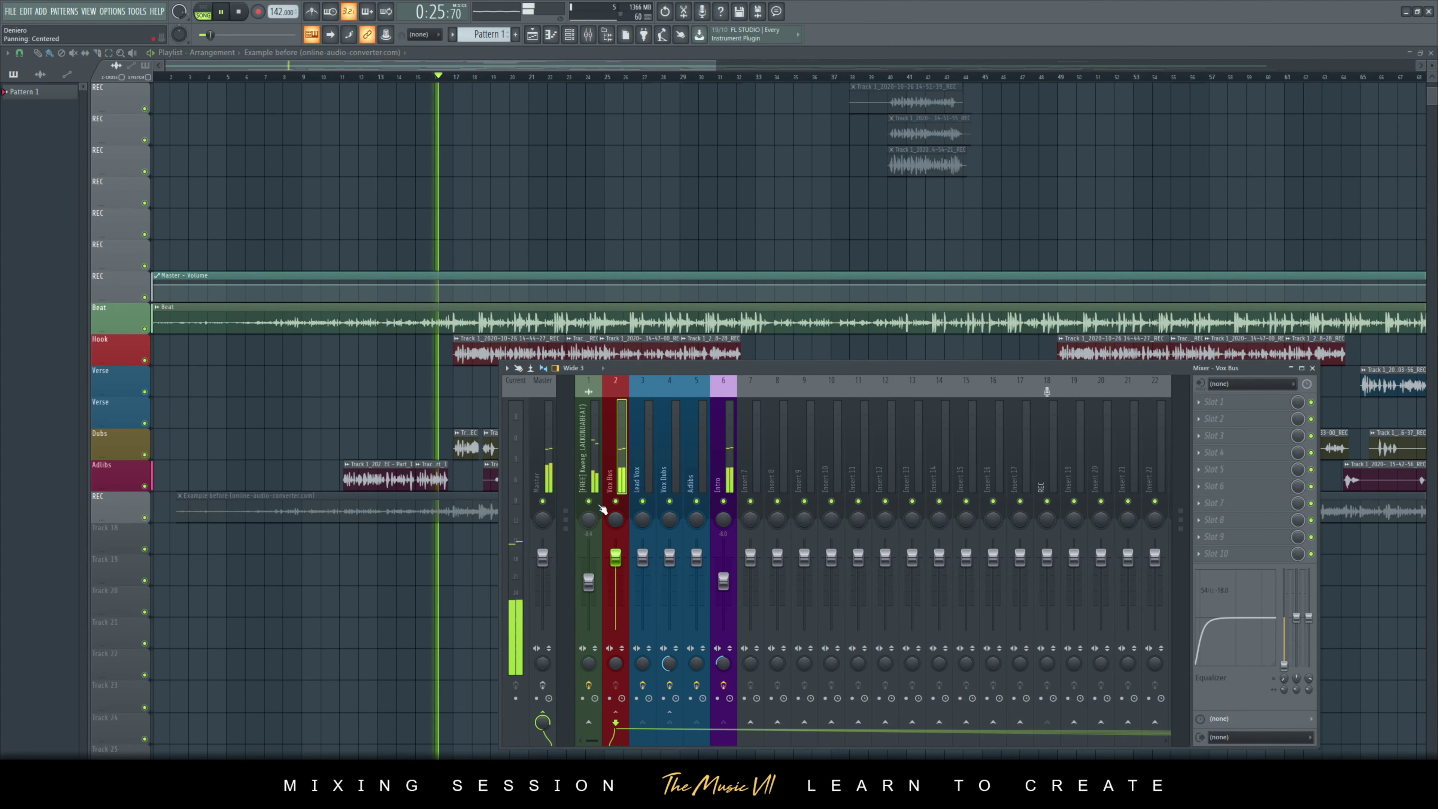
- Listen on through the hook, skip playback ahead to about bar 32, and reposition the displayed mixer
click(602, 55)
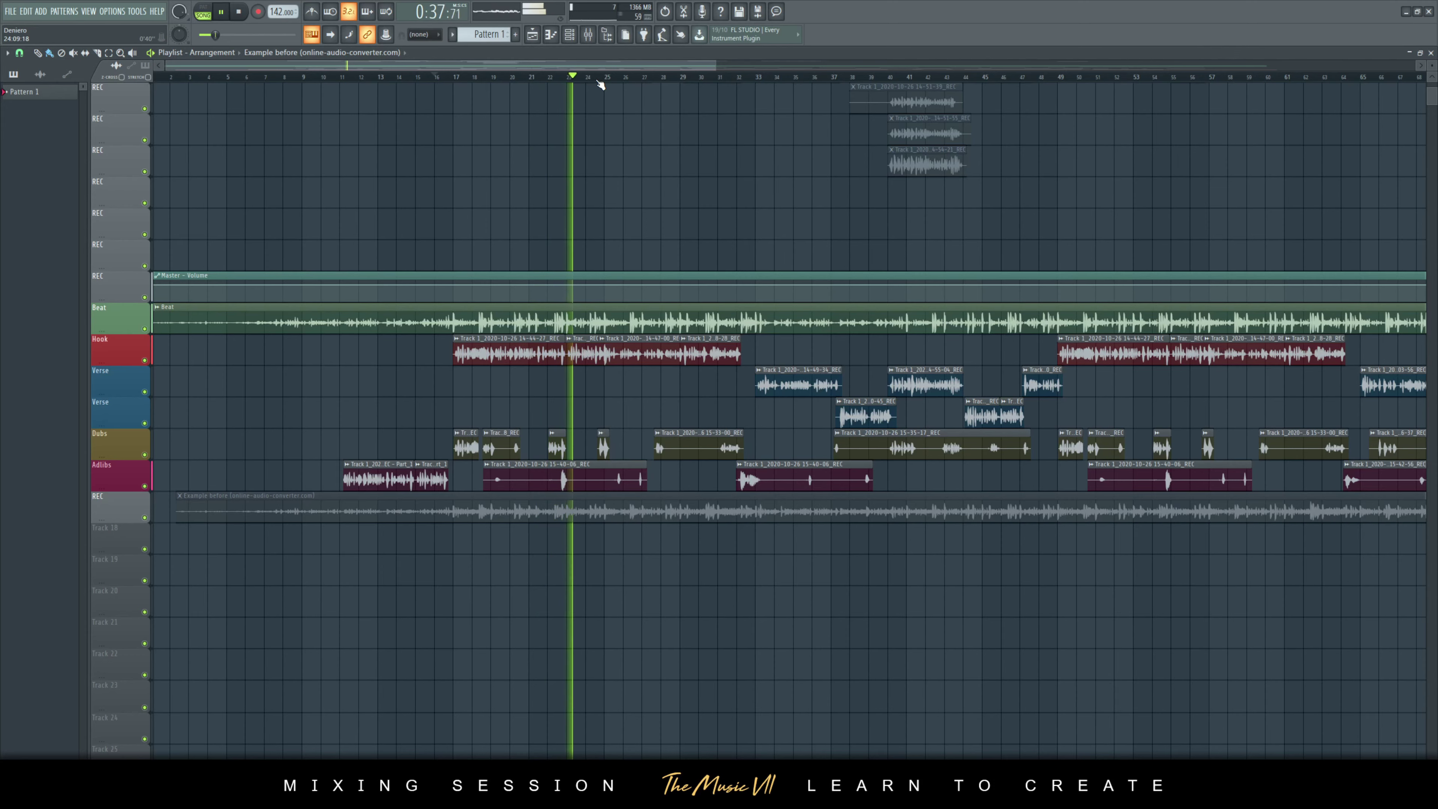
click(588, 34)
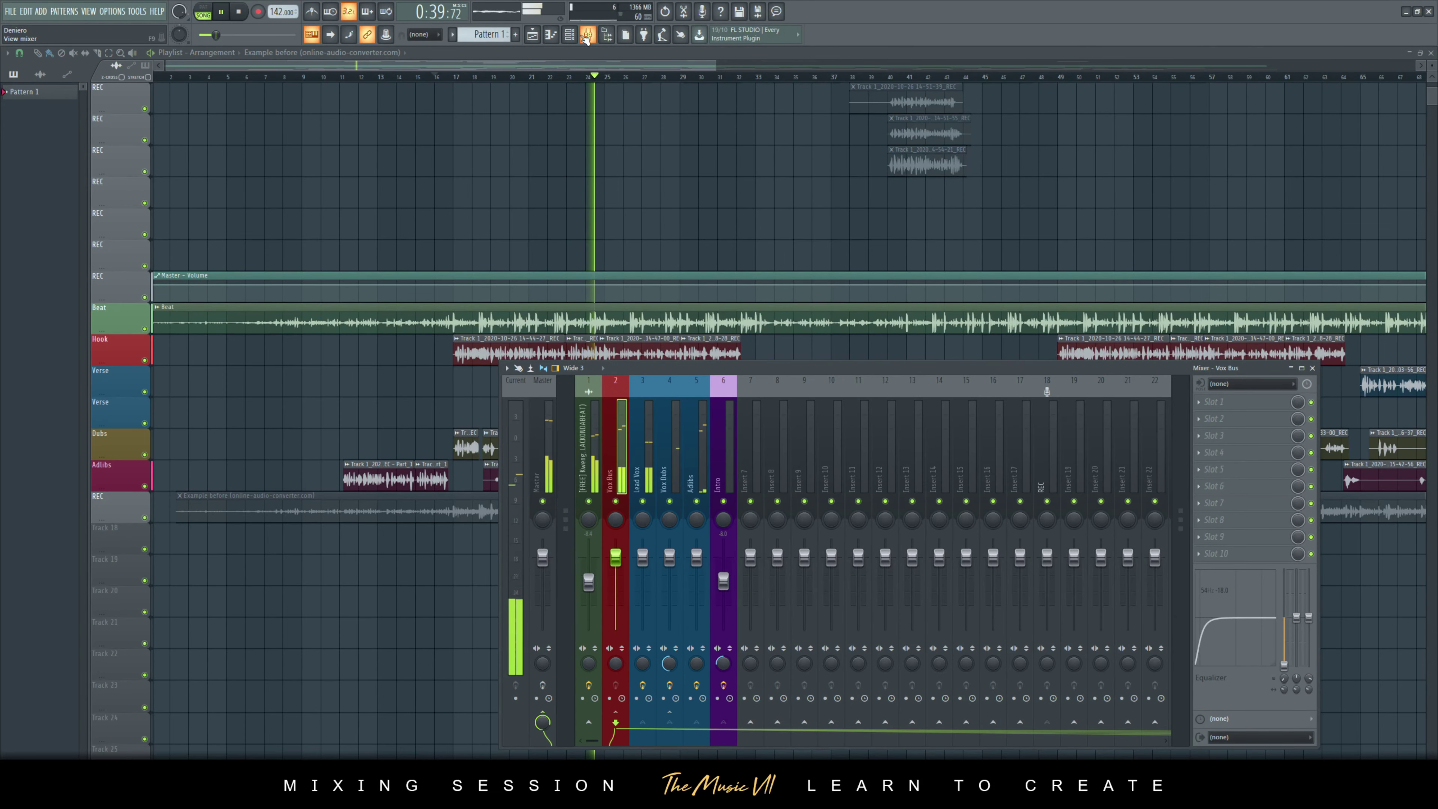
click(586, 35)
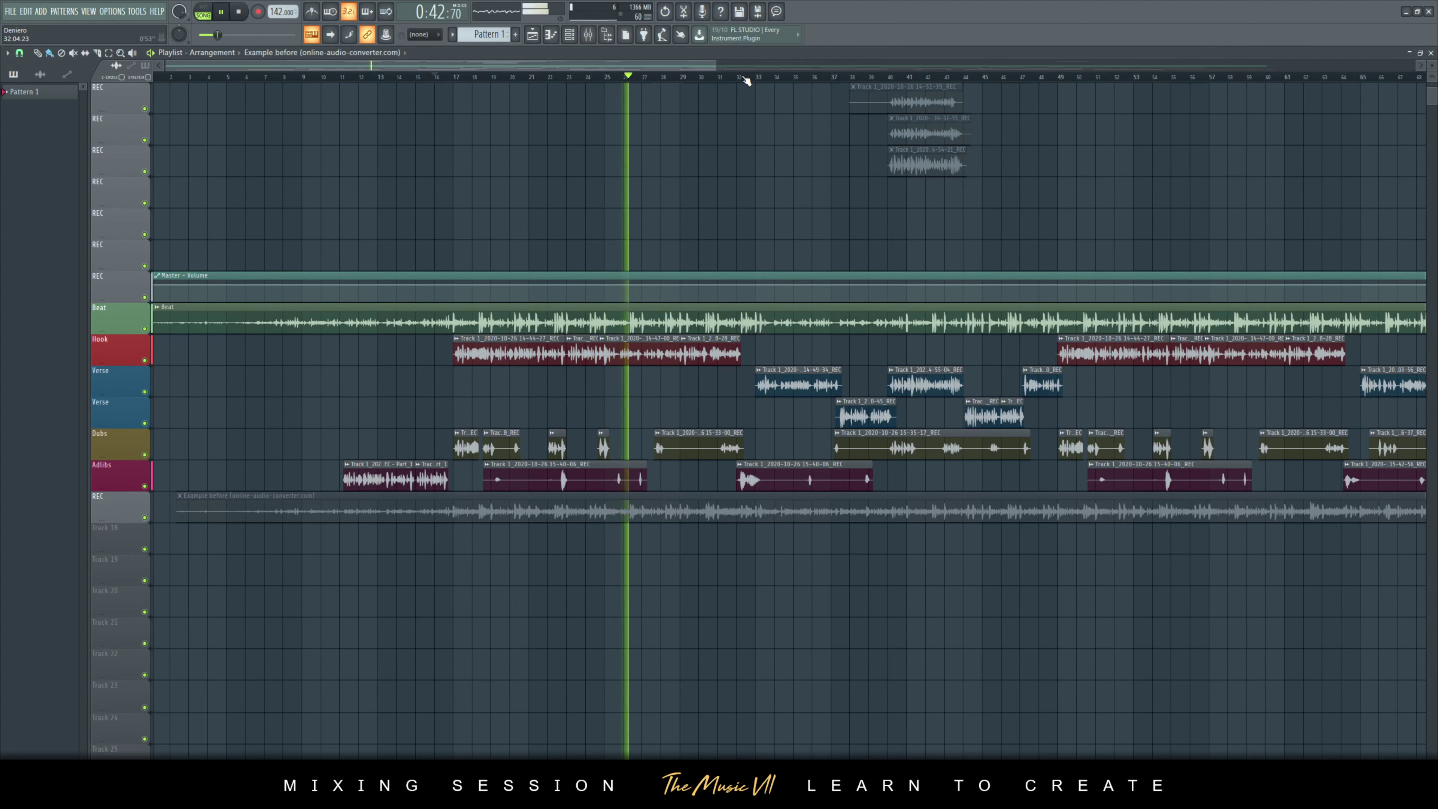
click(736, 76)
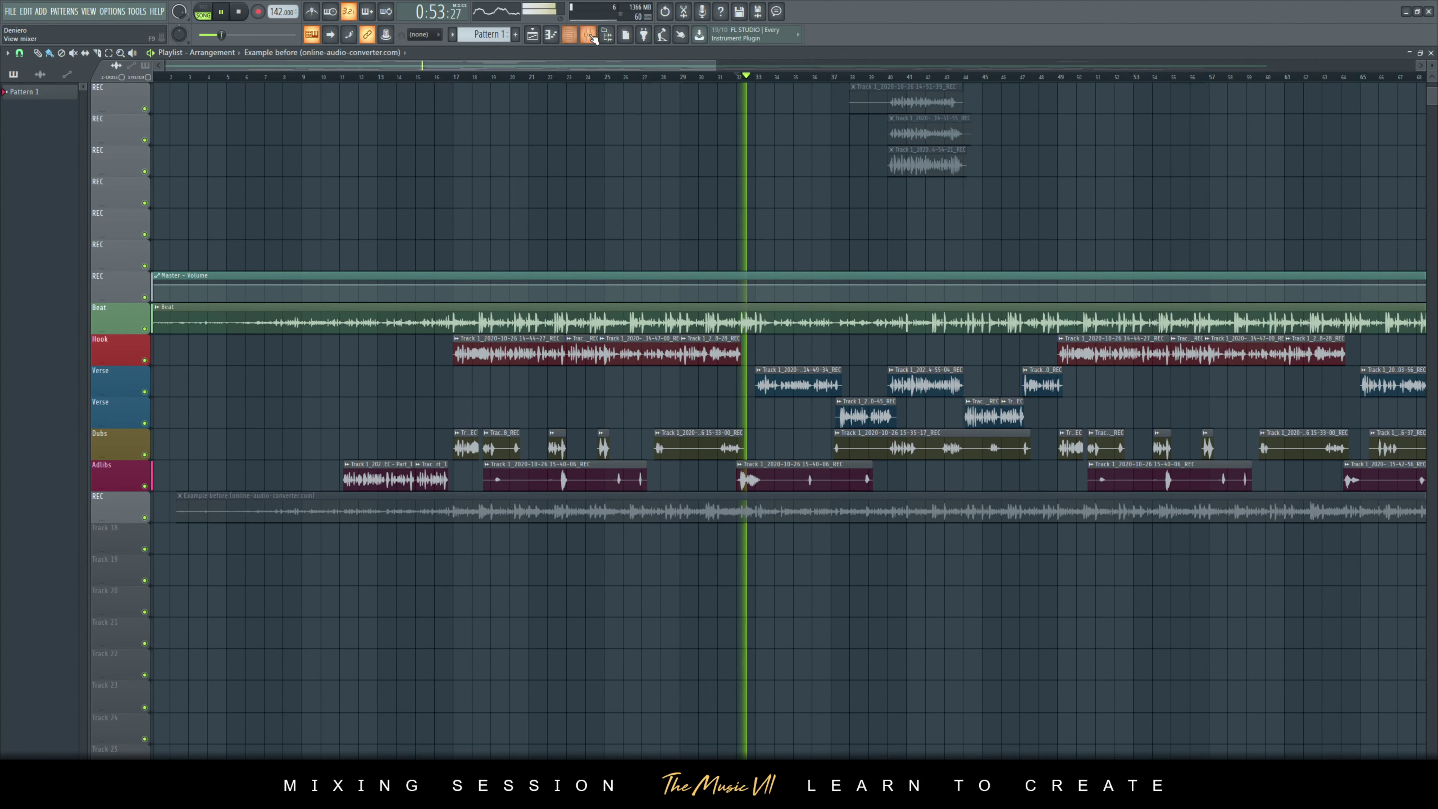
click(587, 35)
drag(706, 369, 668, 366)
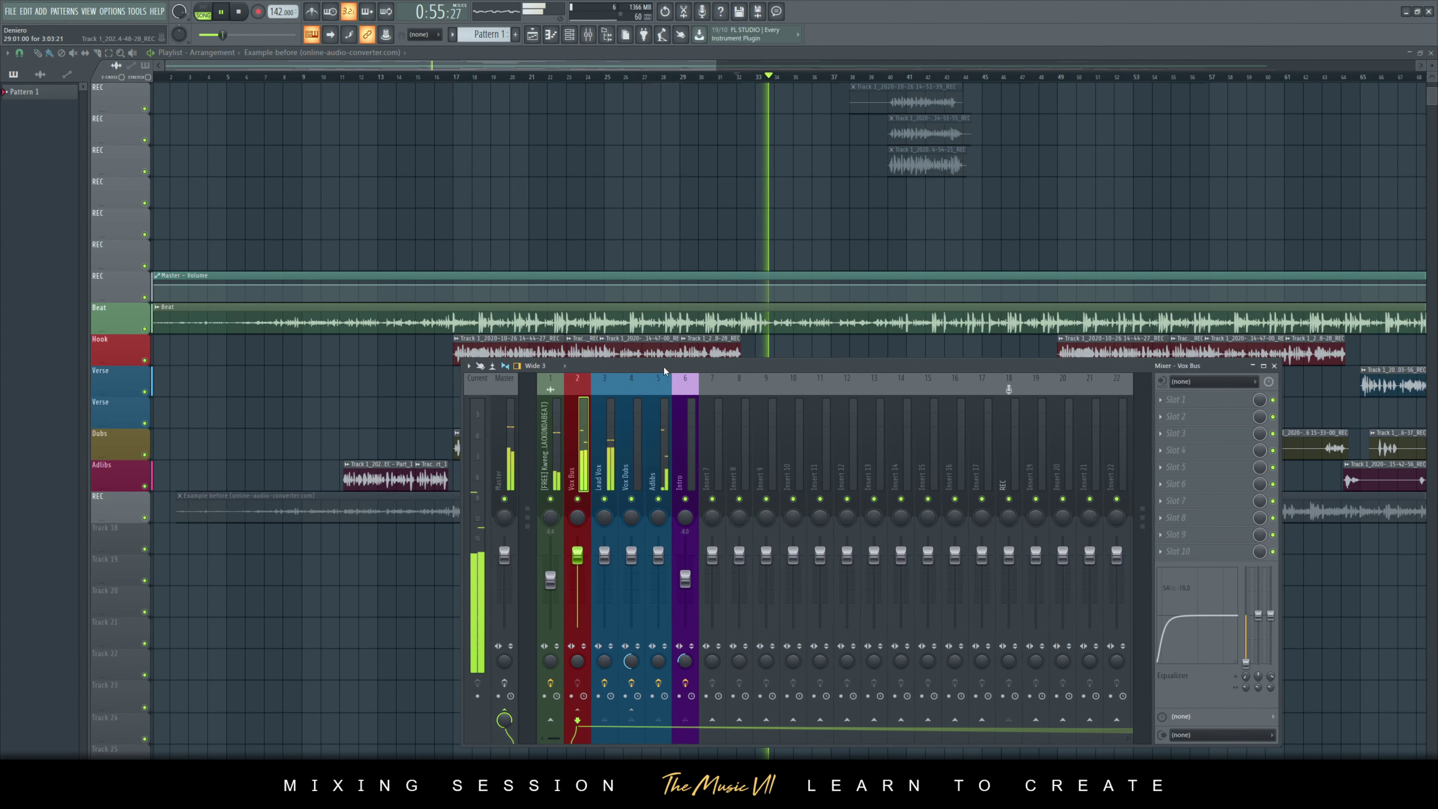
- Set the playback position to about bar 20 in the hook and stop playback with the mixer displayed
click(229, 11)
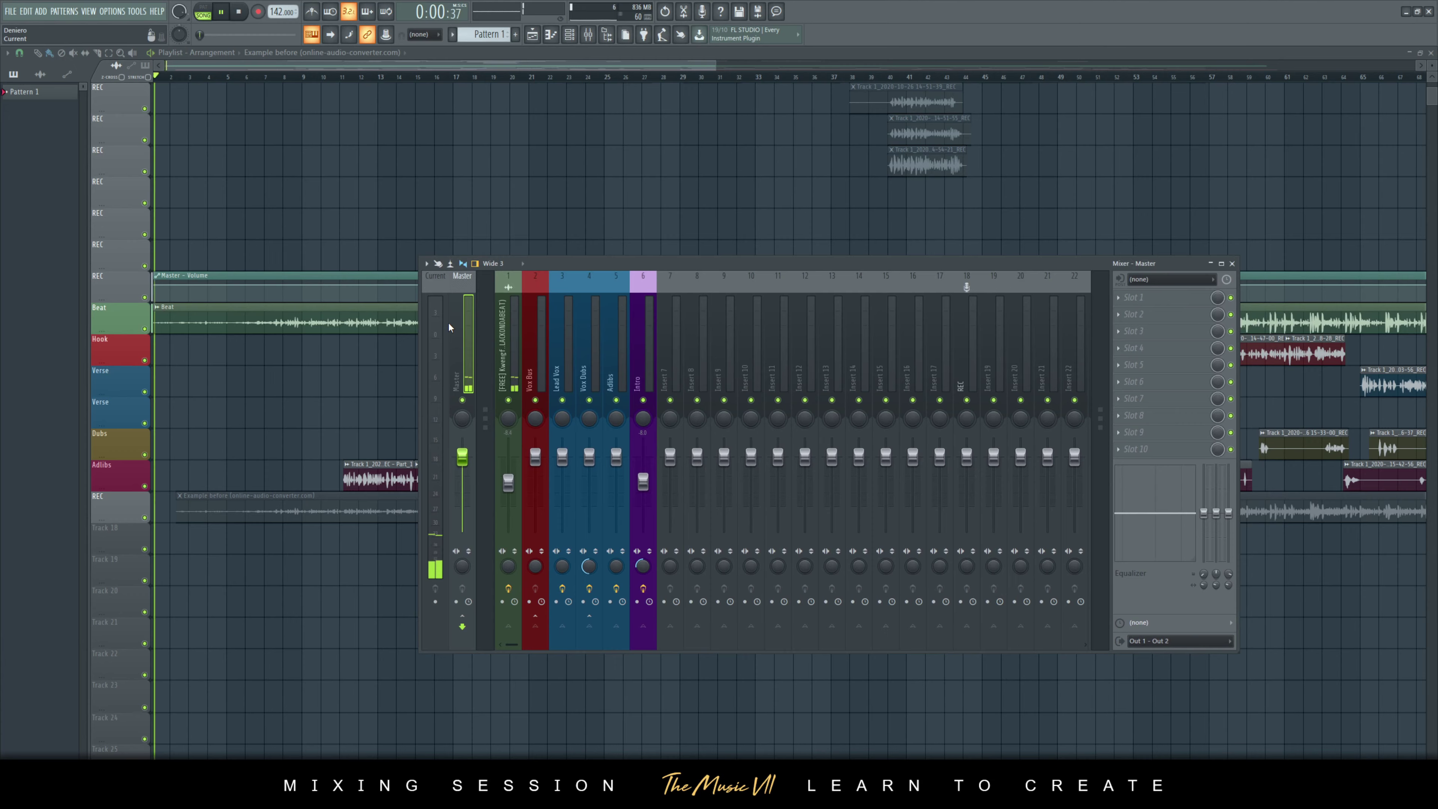
click(508, 76)
click(590, 37)
key(space)
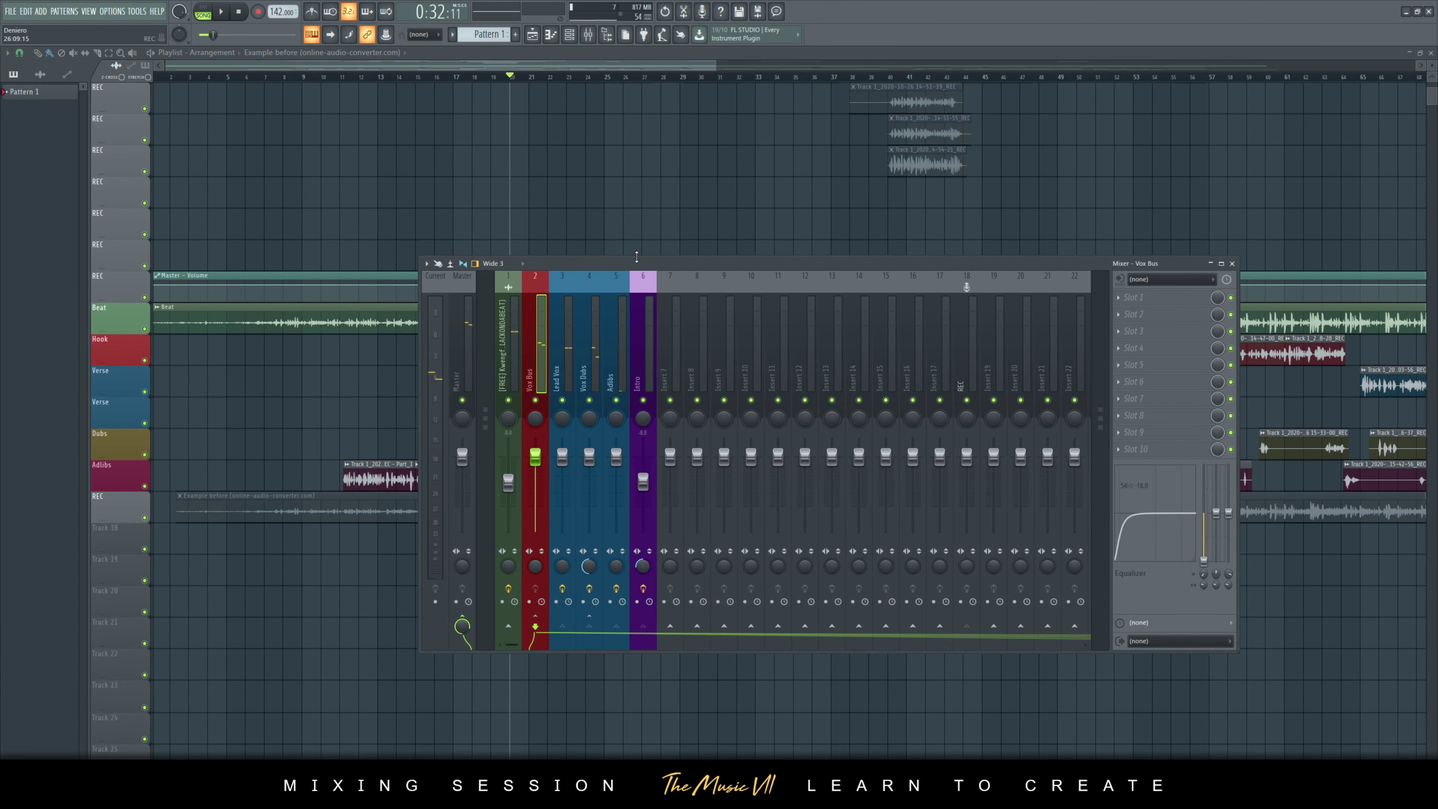
- Move the REC mixer track from insert 18 to insert 14 and keep it selected
click(967, 326)
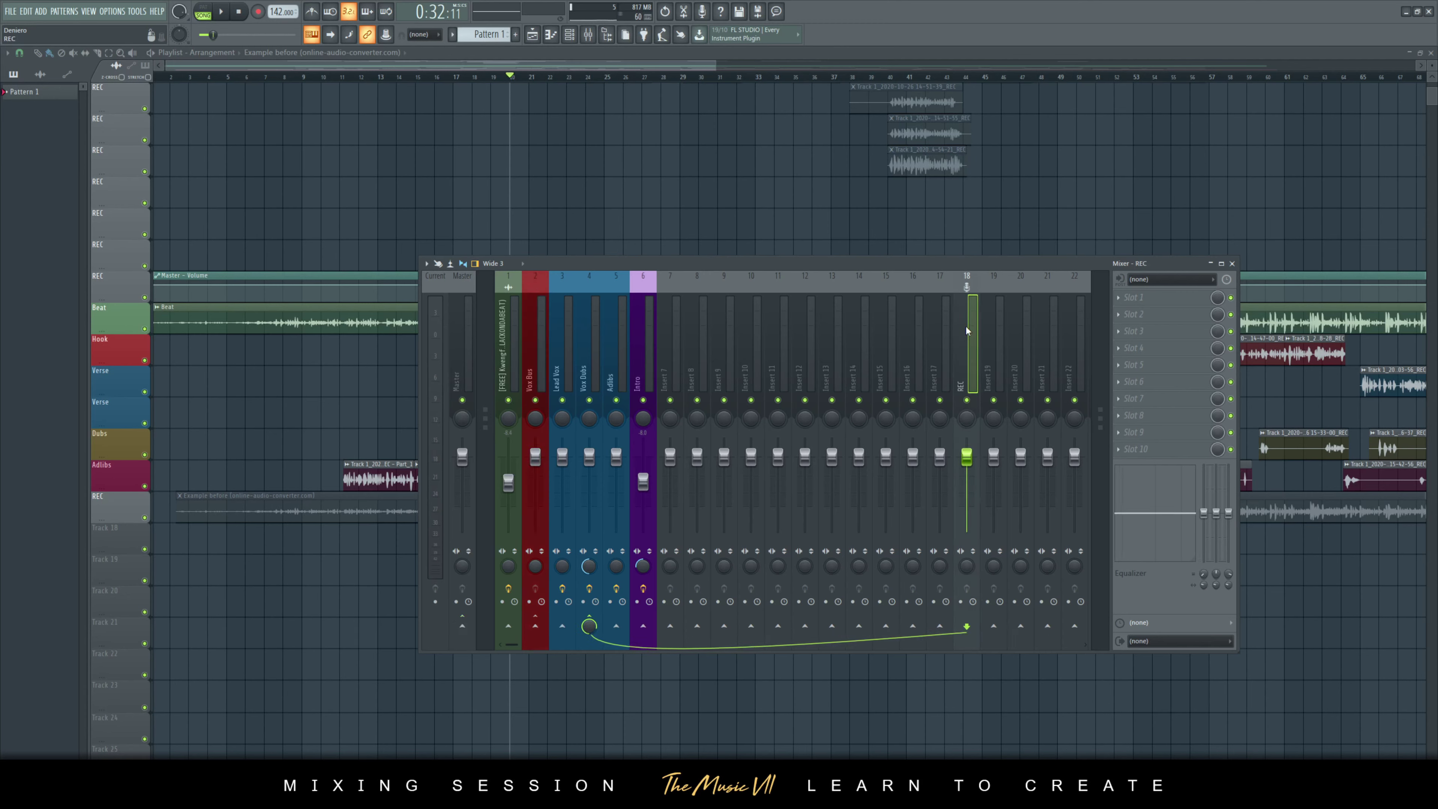
key(alt+Left)
key(alt+Left)
key(alt+Left)
key(alt+Left)
key(Left)
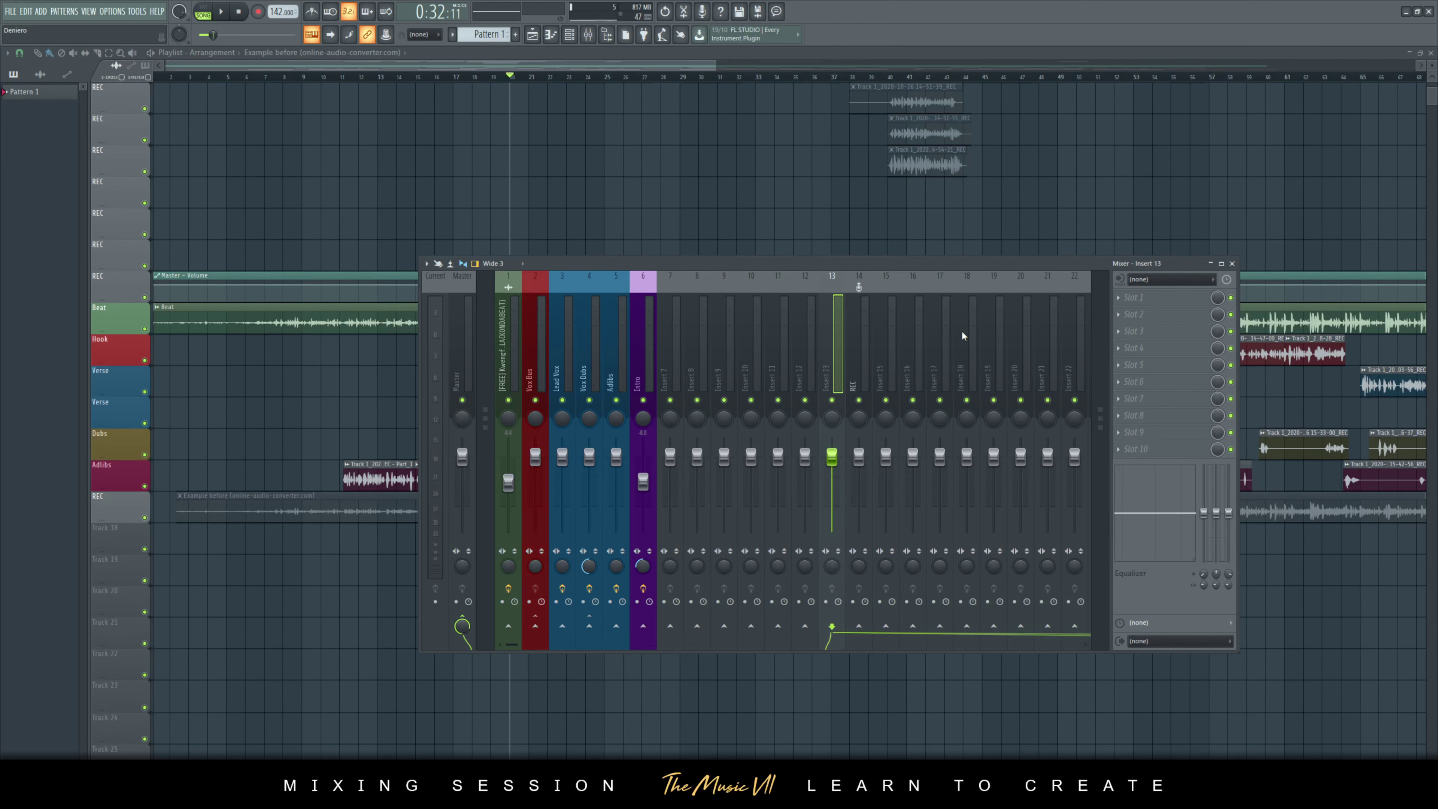
click(851, 345)
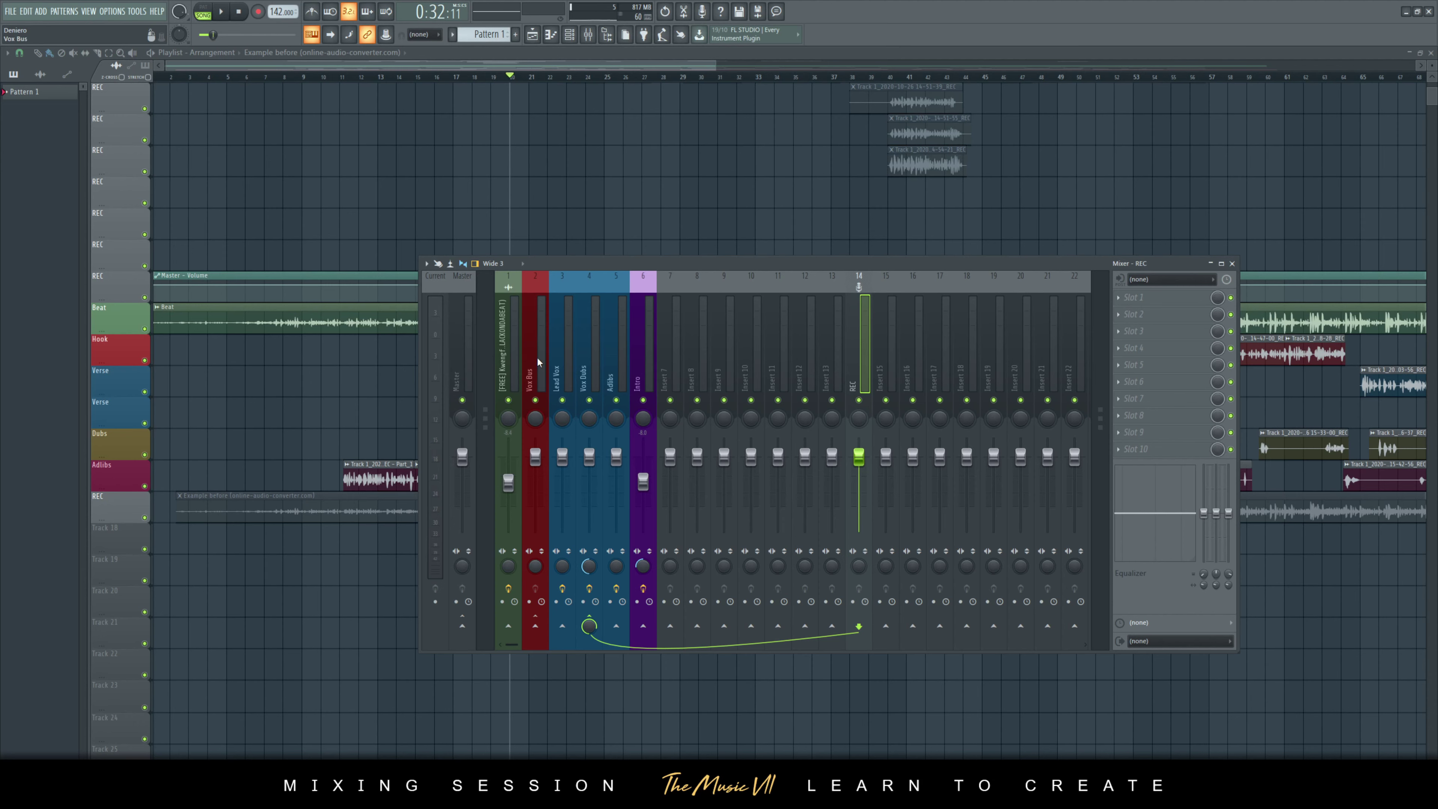
- Review the effect chains on the Lead Vox, Vox Dubs and Adlibs mixer tracks, ending on Lead Vox
click(561, 355)
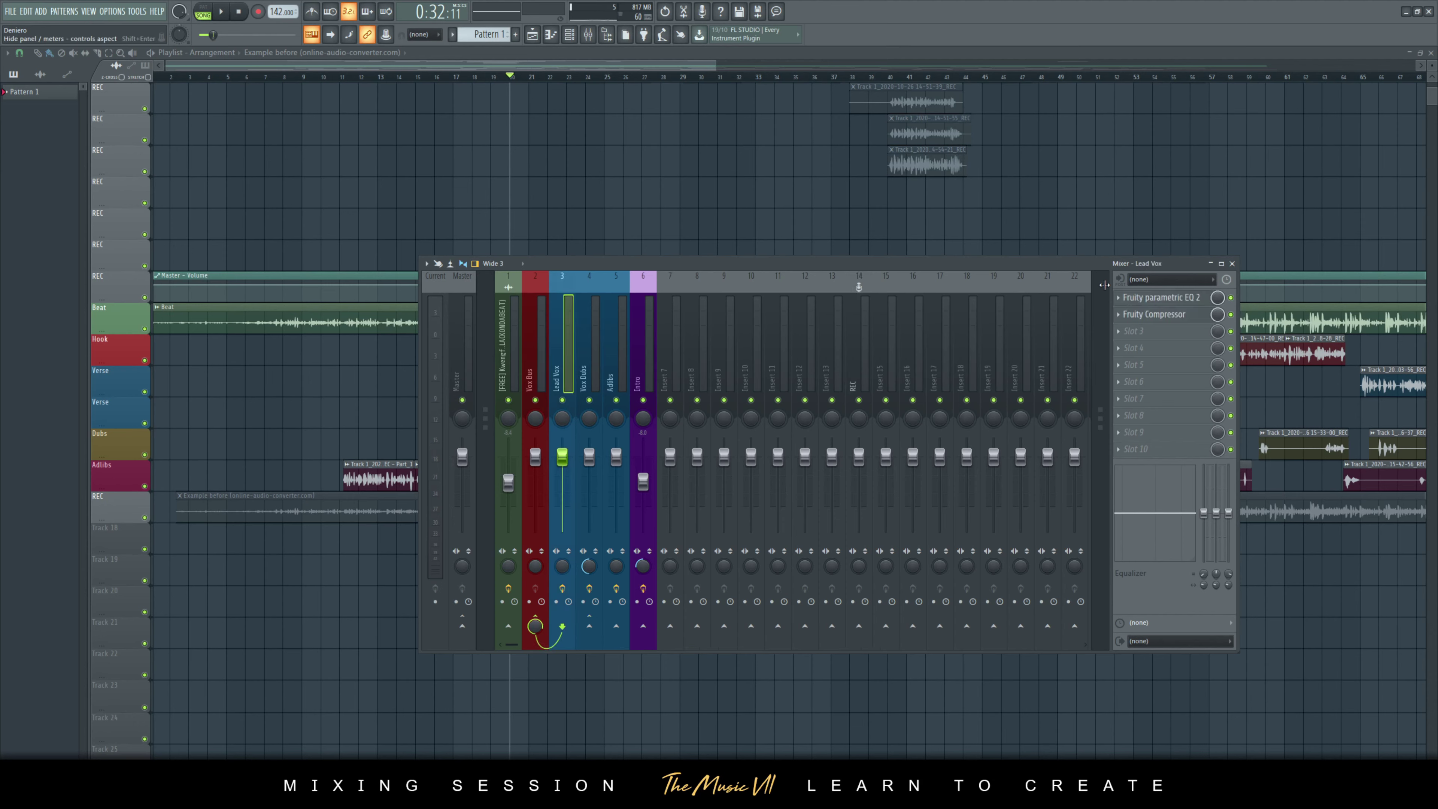
click(588, 360)
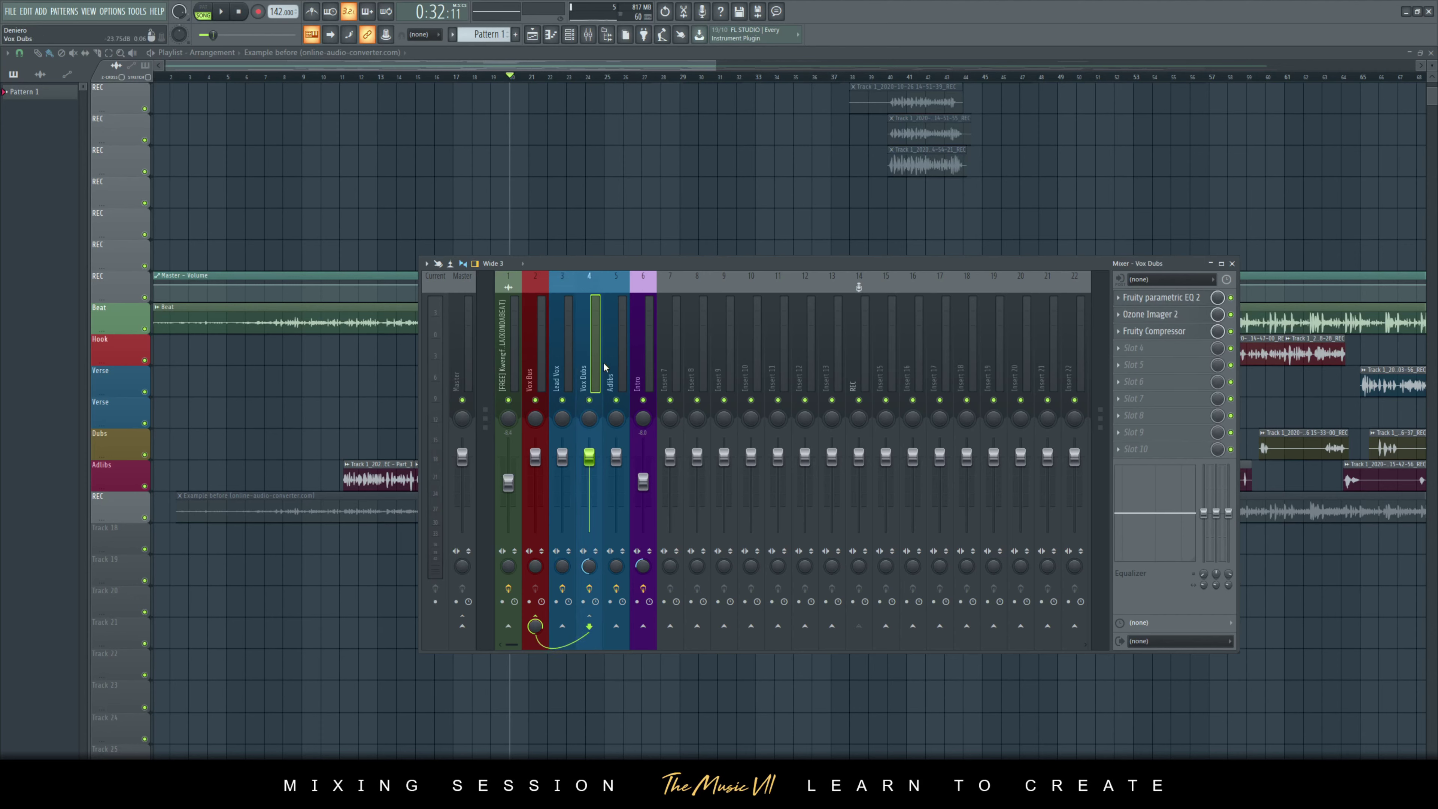
click(611, 361)
click(563, 346)
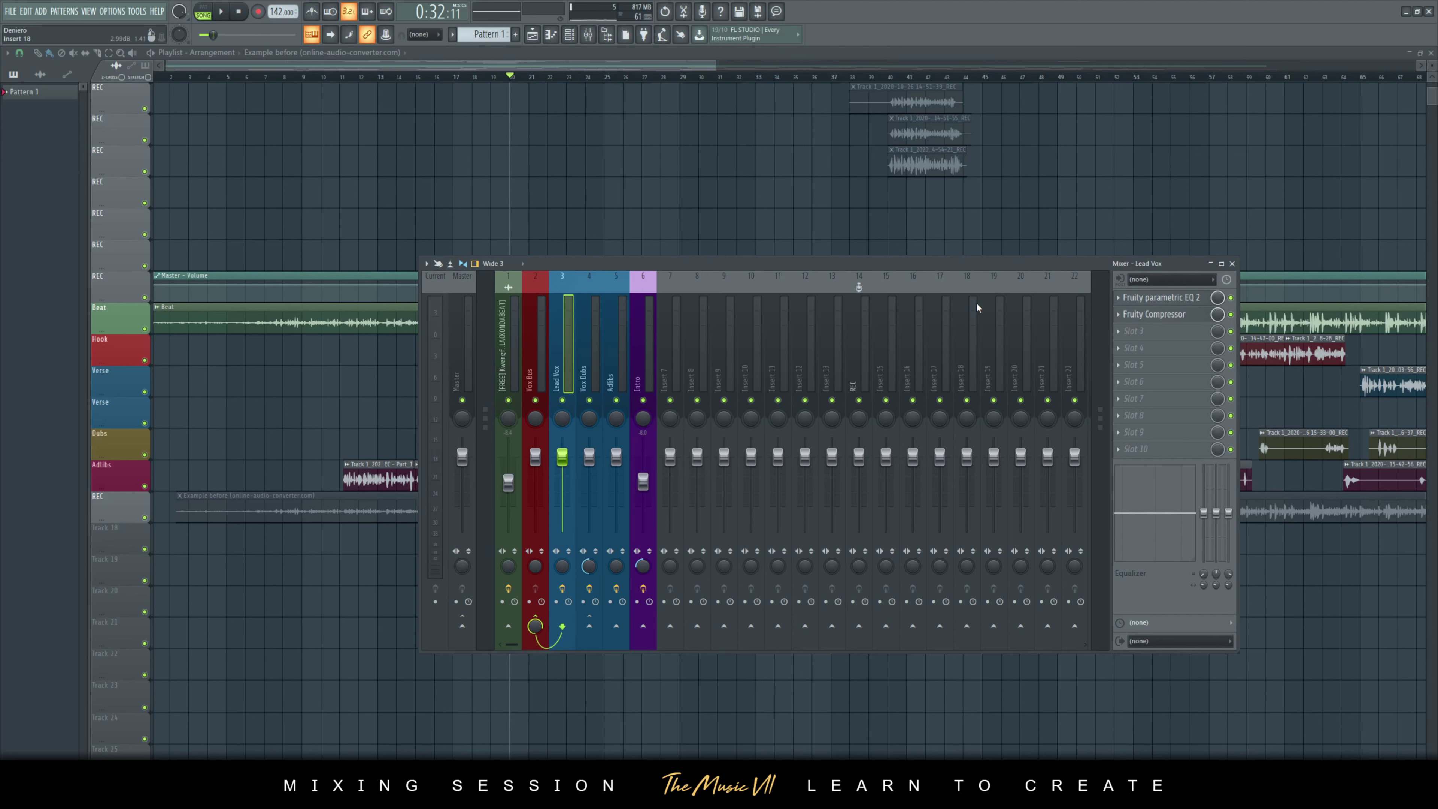
- Solo the Lead Vox mixer track and listen to it from about bar 20 of the hook
key(space)
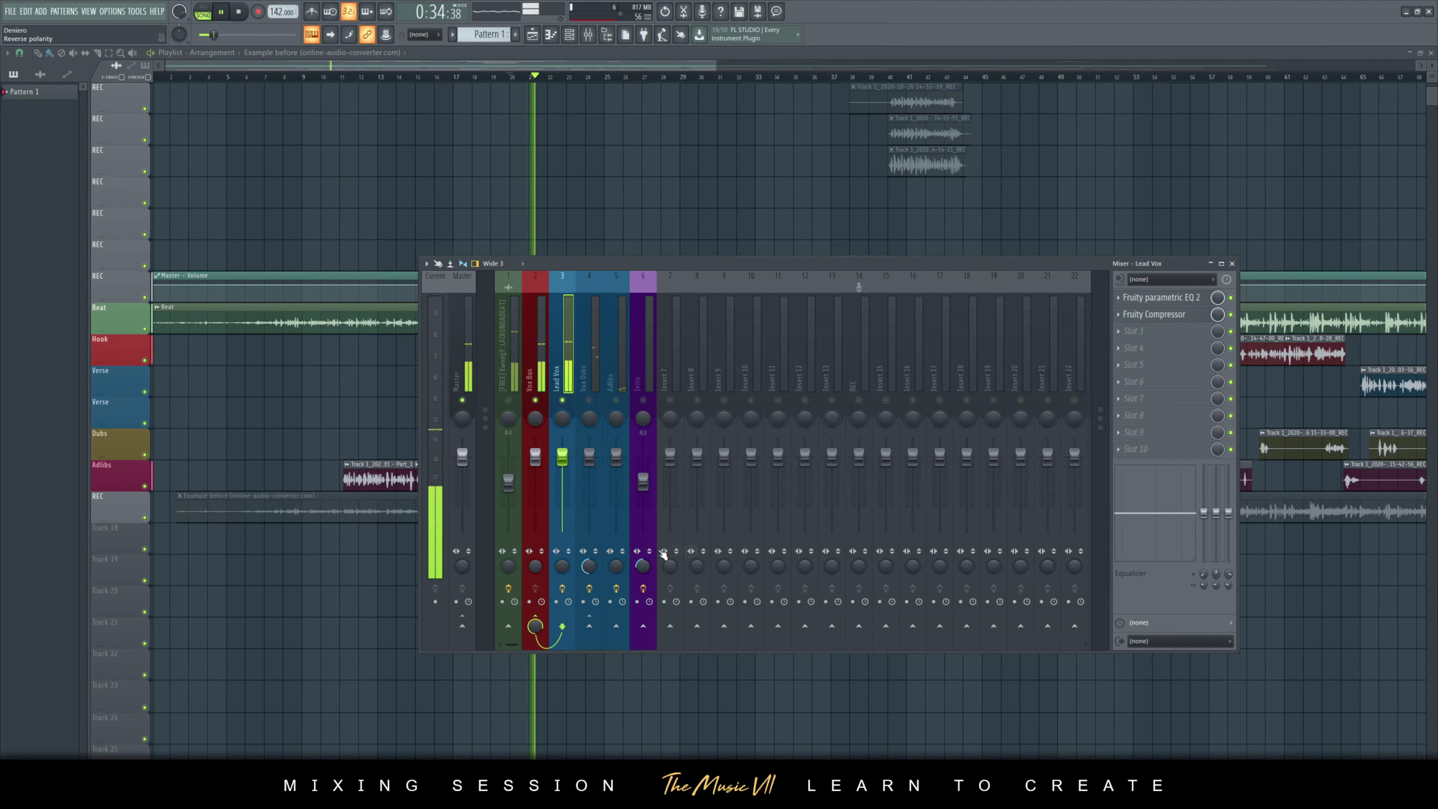
click(535, 362)
click(558, 365)
key(space)
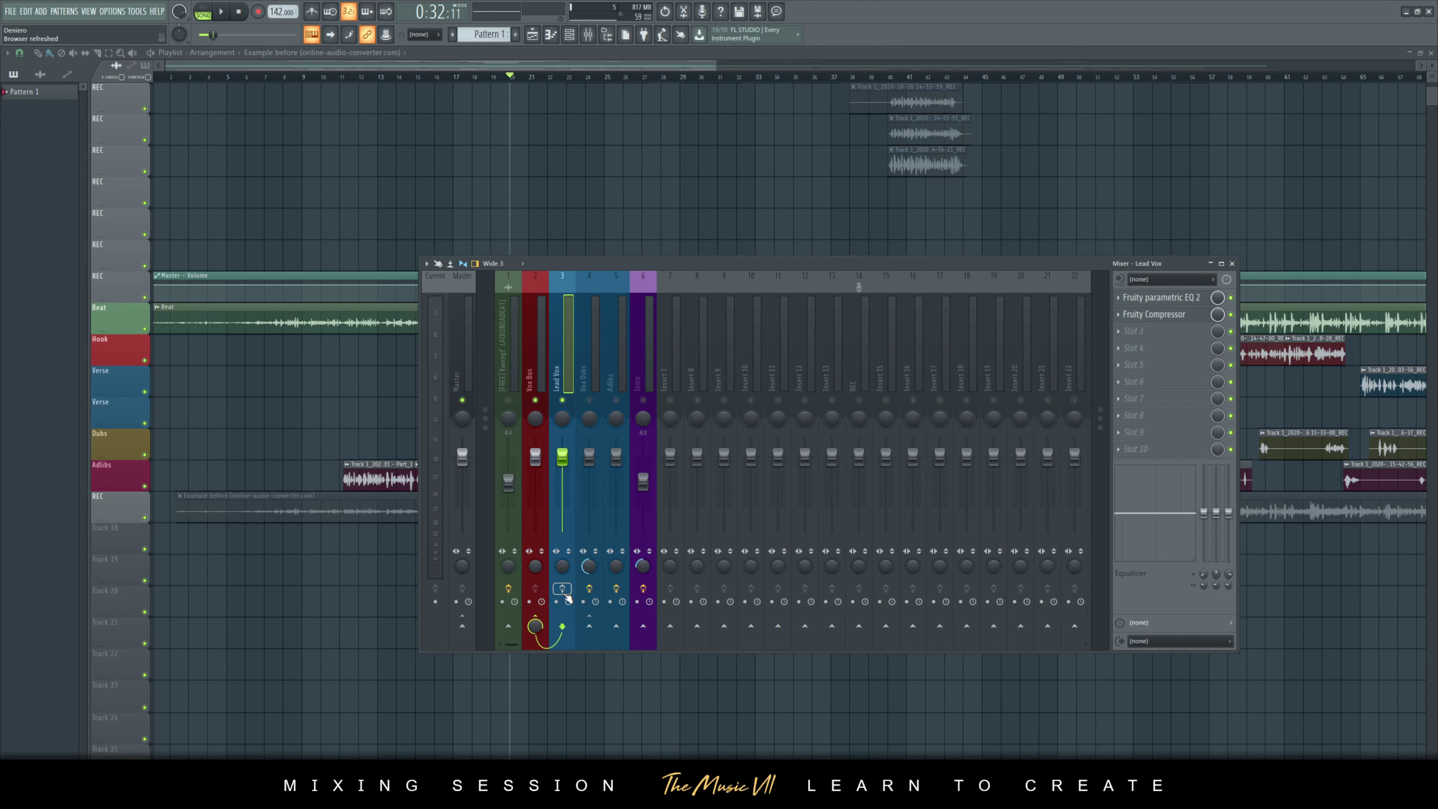
key(space)
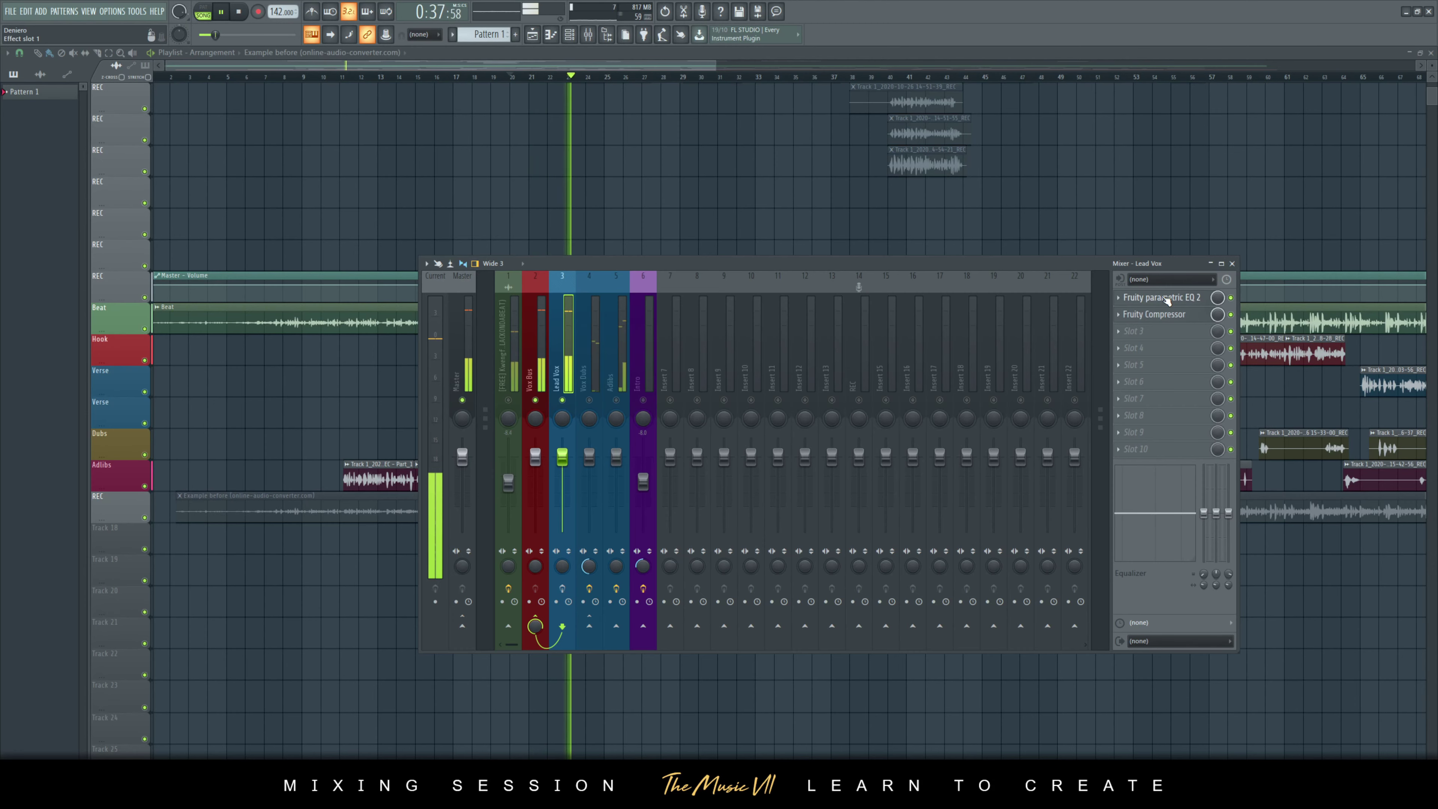
key(space)
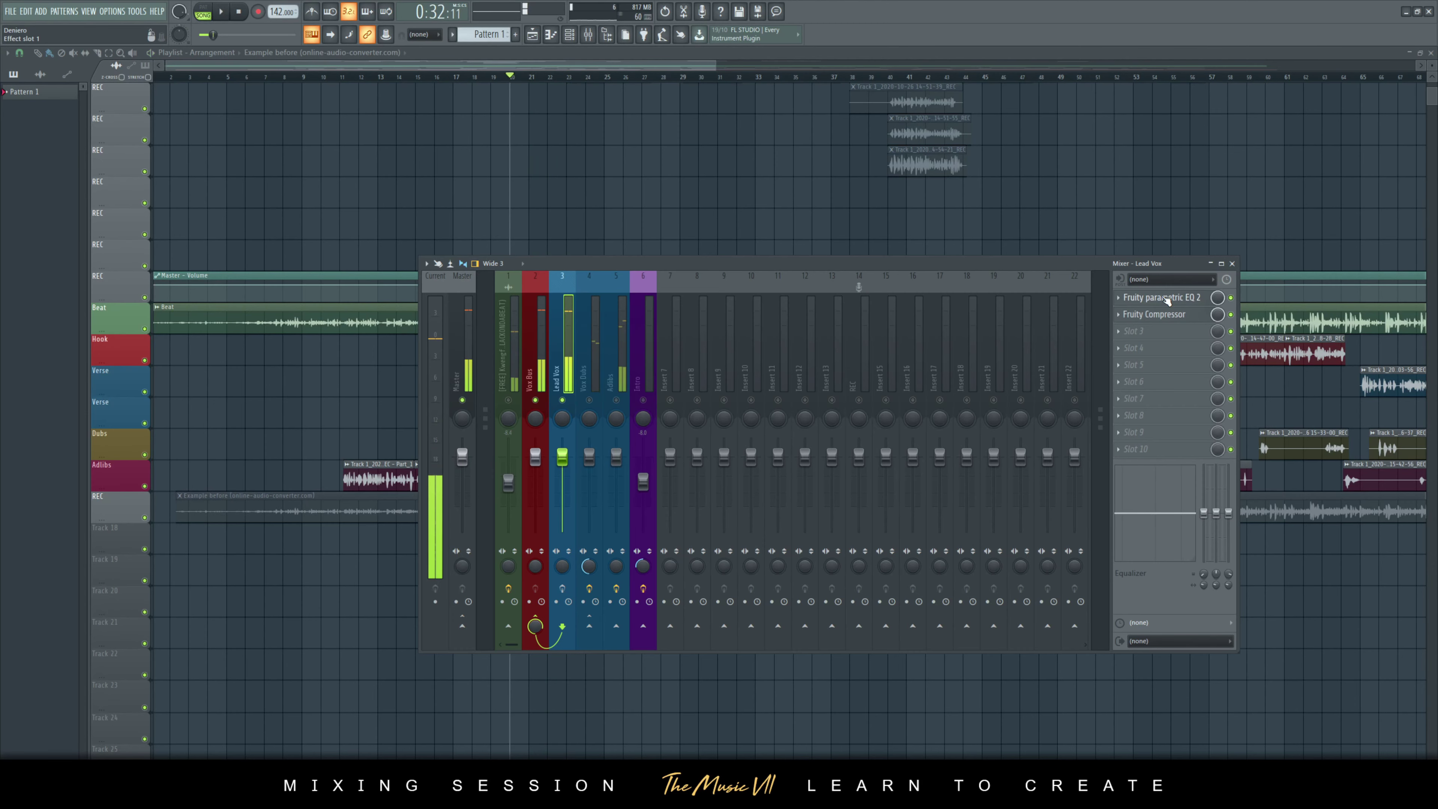
- Examine the Fruity Parametric EQ 2 curve on Lead Vox with its window beside the mixer, and close it
click(1167, 301)
drag(764, 264, 568, 255)
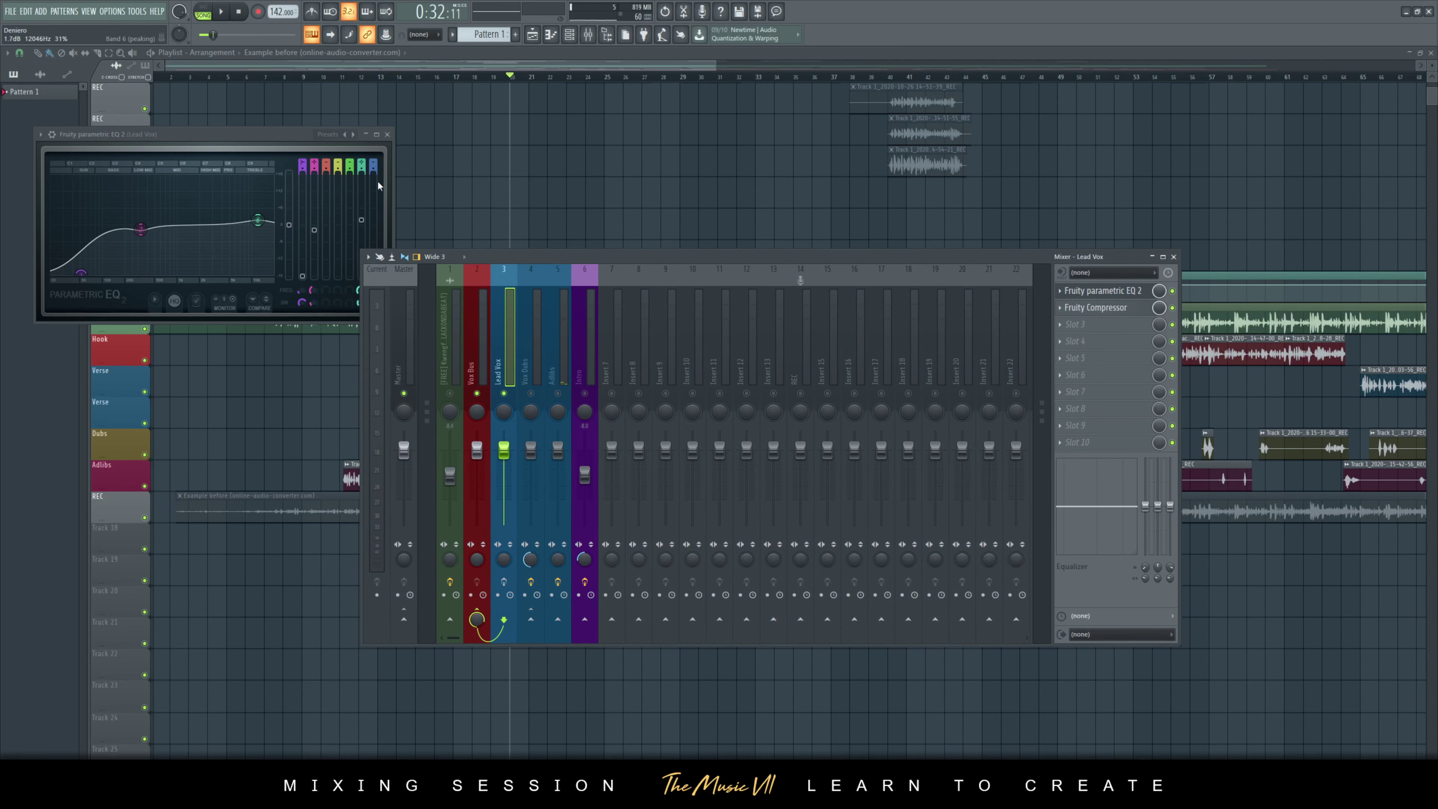
drag(213, 133, 391, 141)
click(1133, 292)
click(1134, 295)
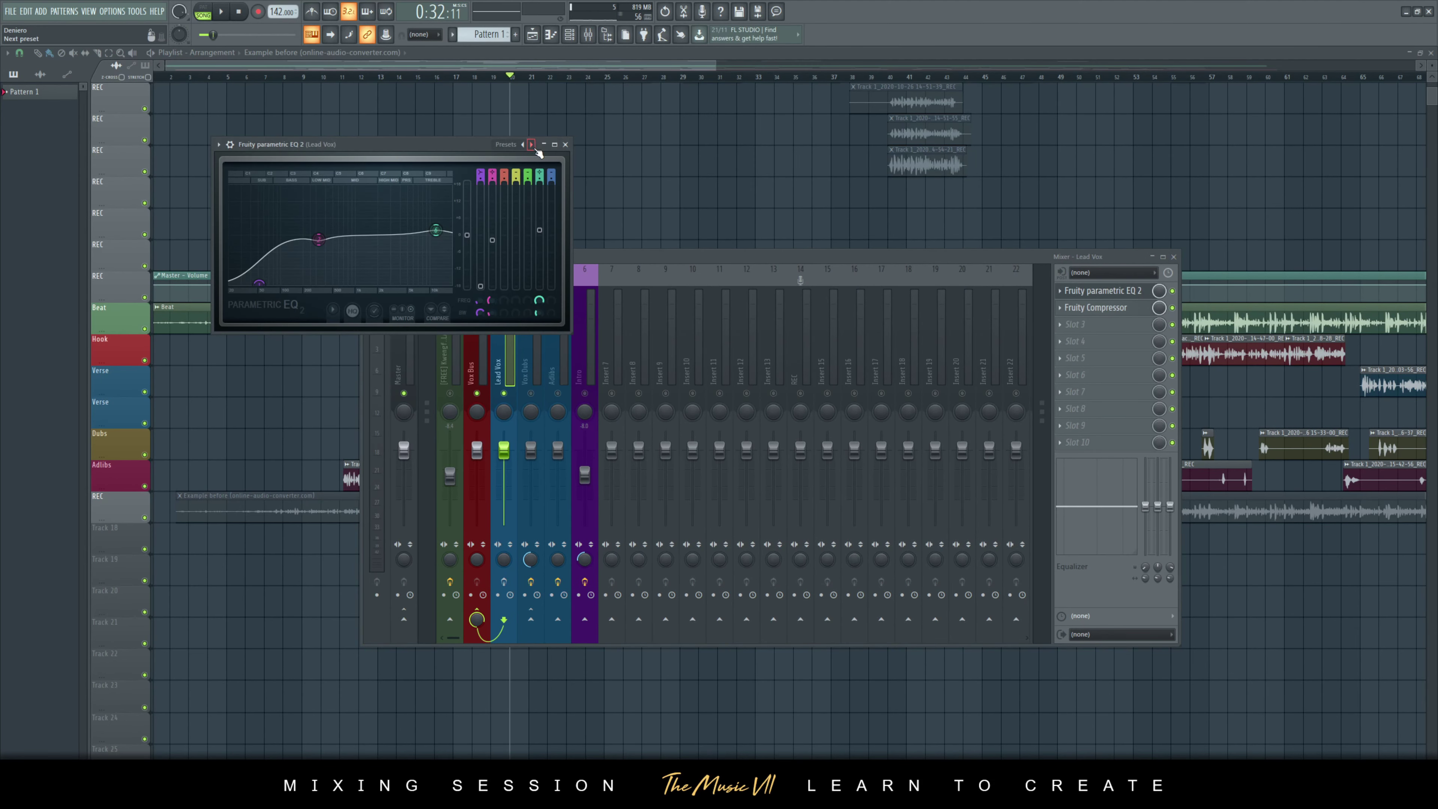
right_click(532, 145)
click(449, 149)
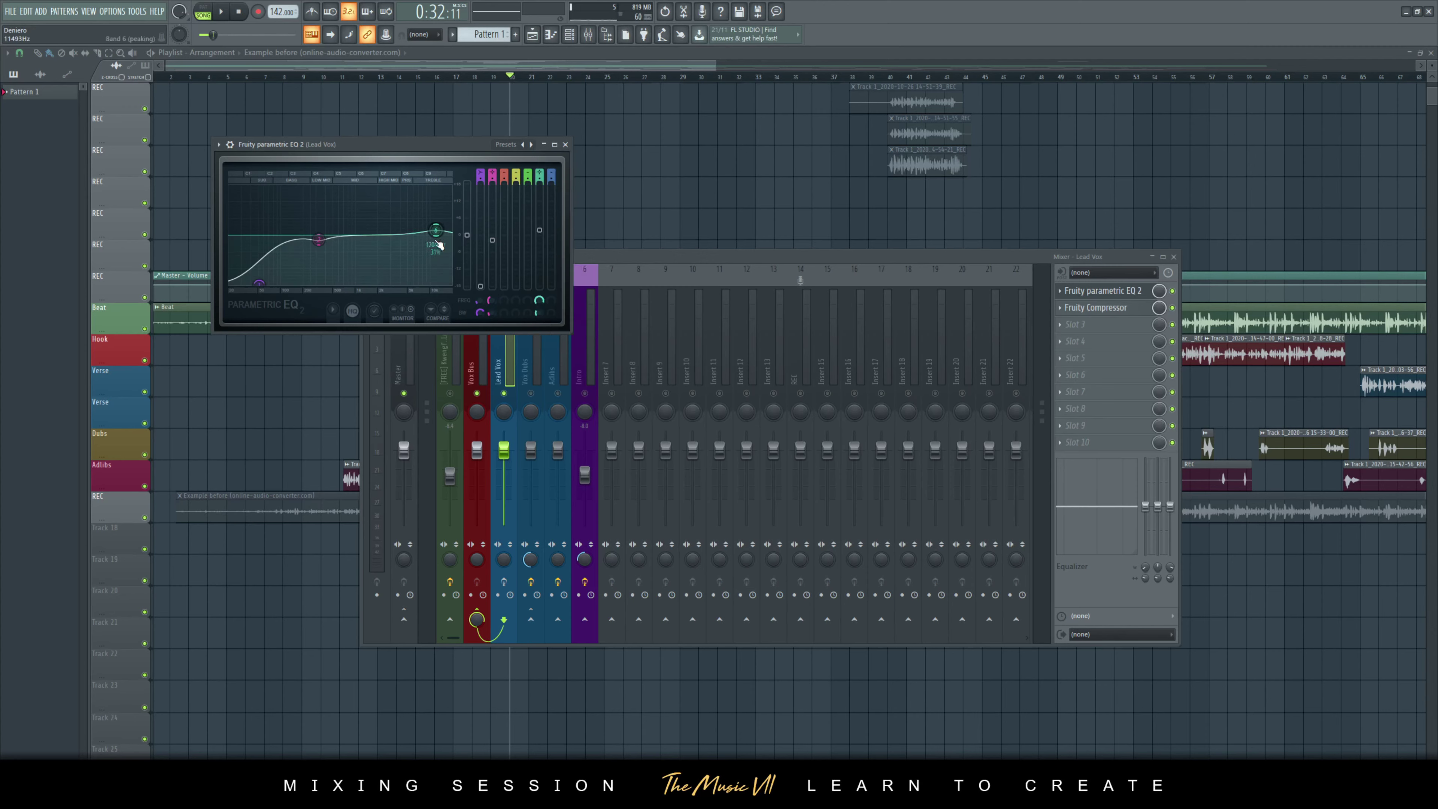
click(565, 145)
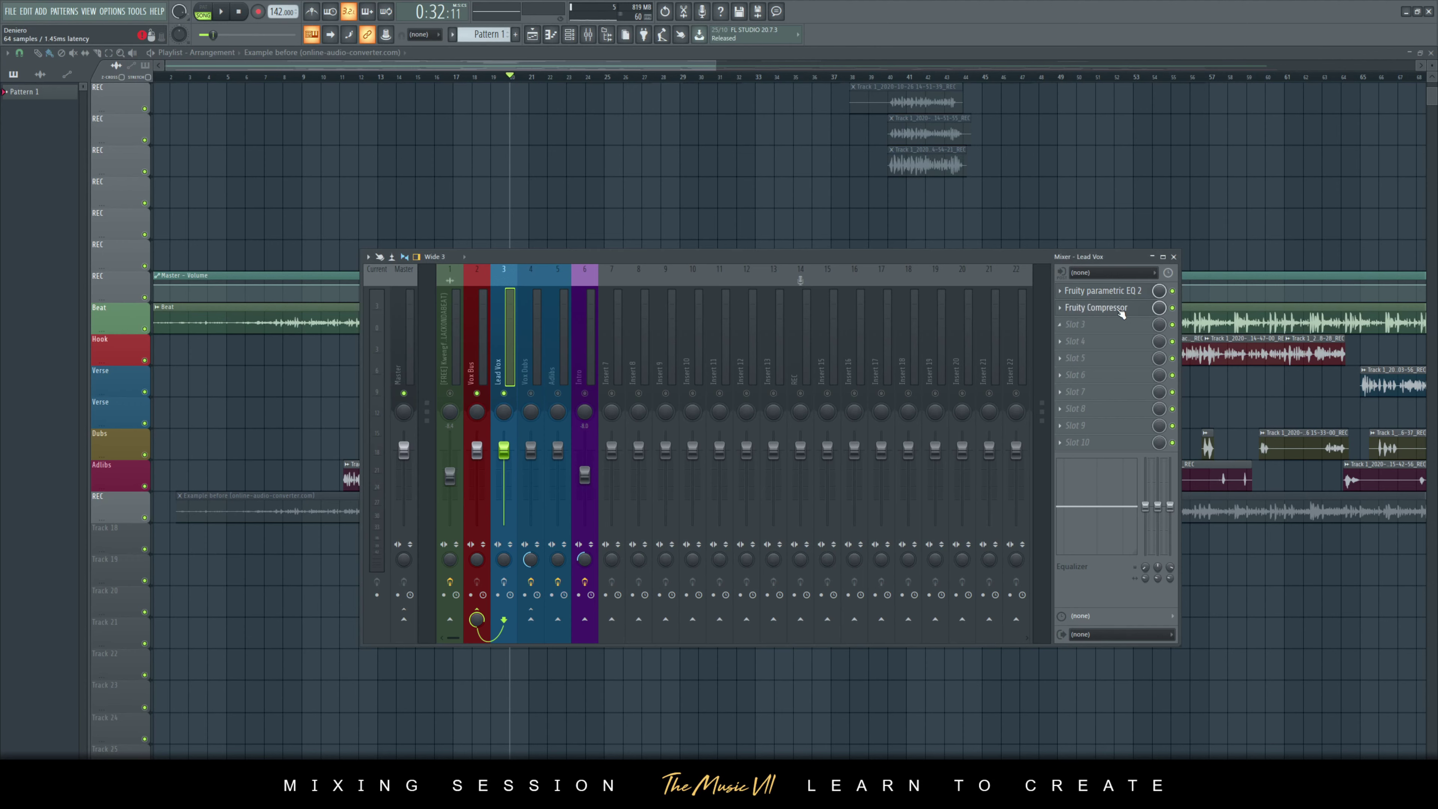
- Examine the threshold, ratio, gain, attack and release of the Fruity Compressor on Lead Vox, and close it
click(1096, 308)
drag(188, 151, 606, 231)
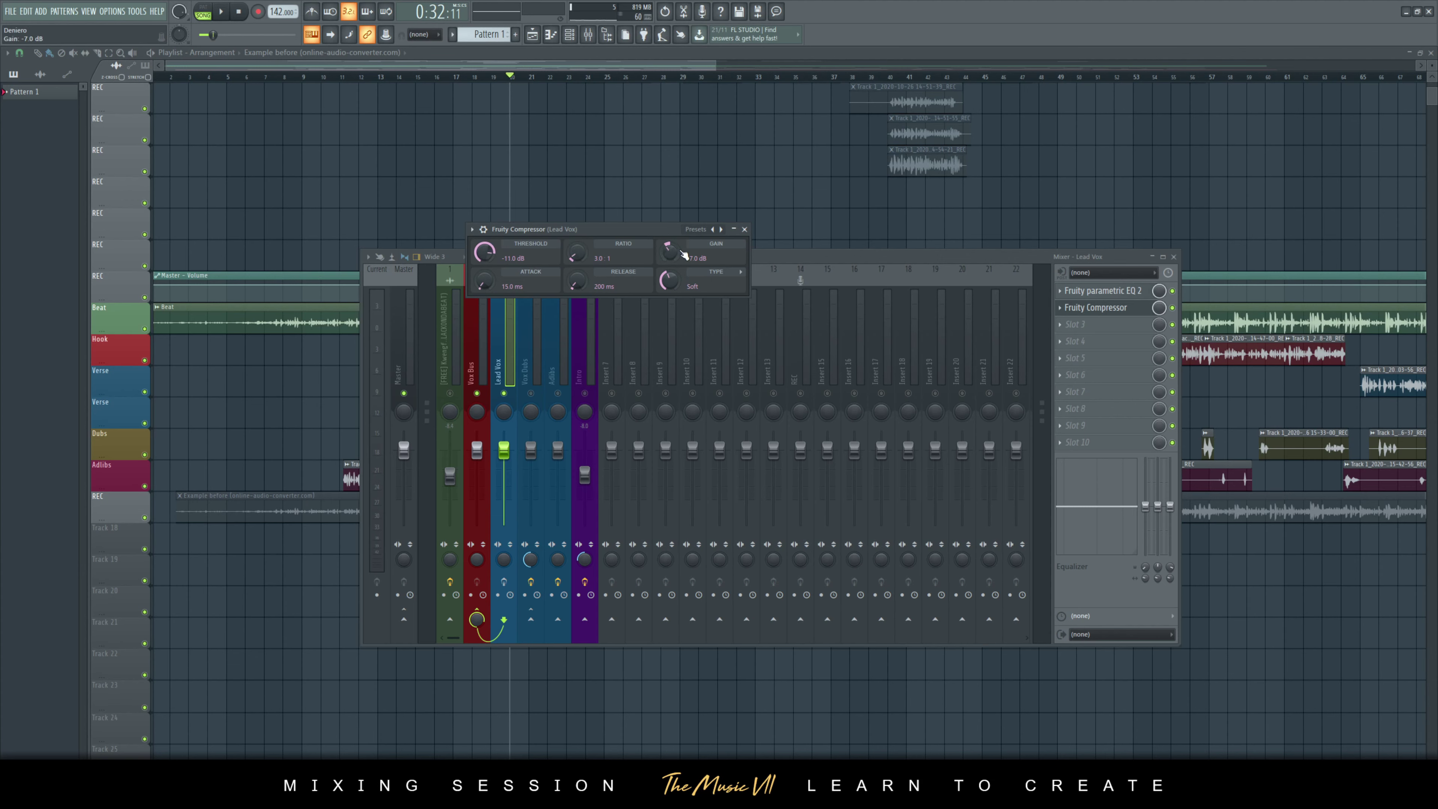
drag(640, 230, 869, 241)
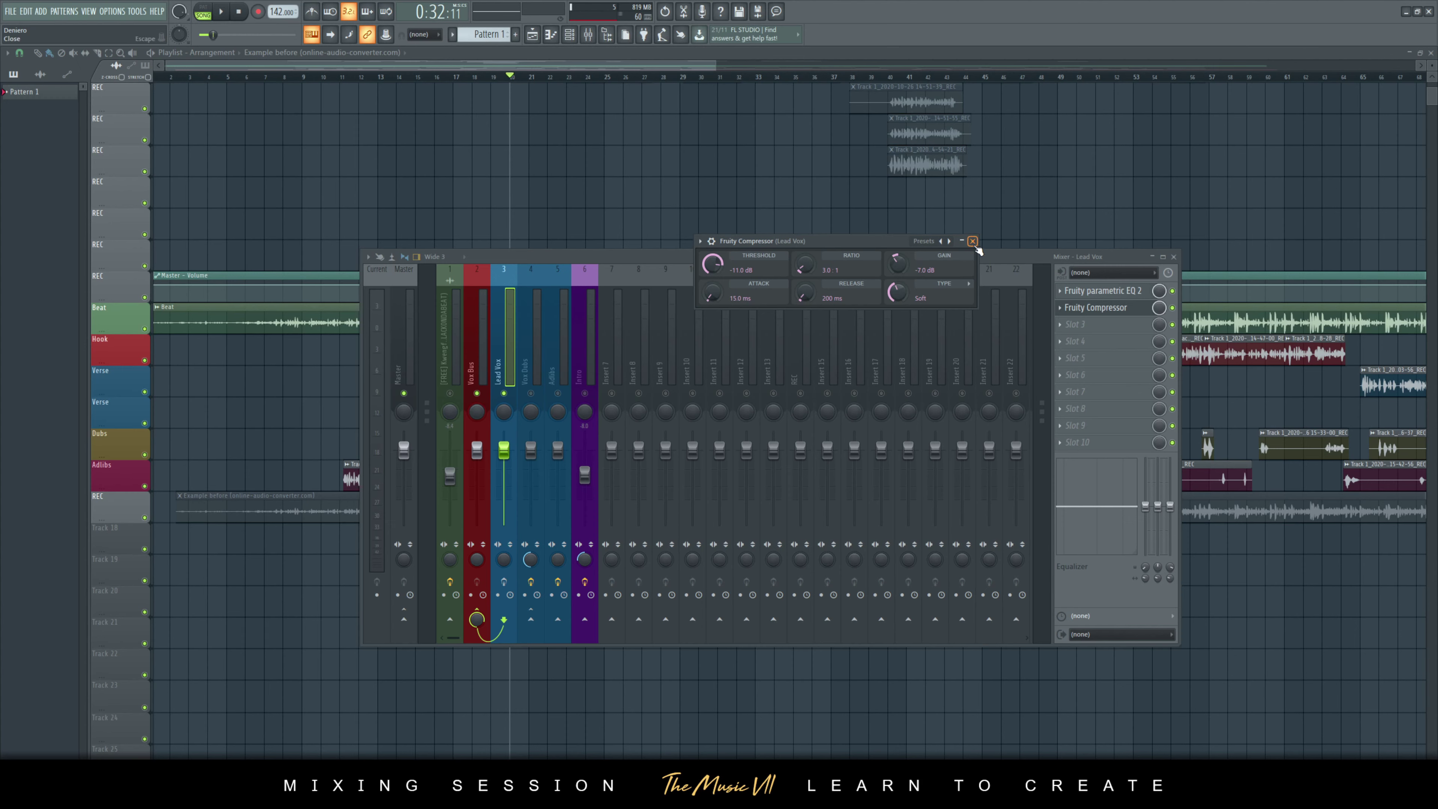
click(974, 243)
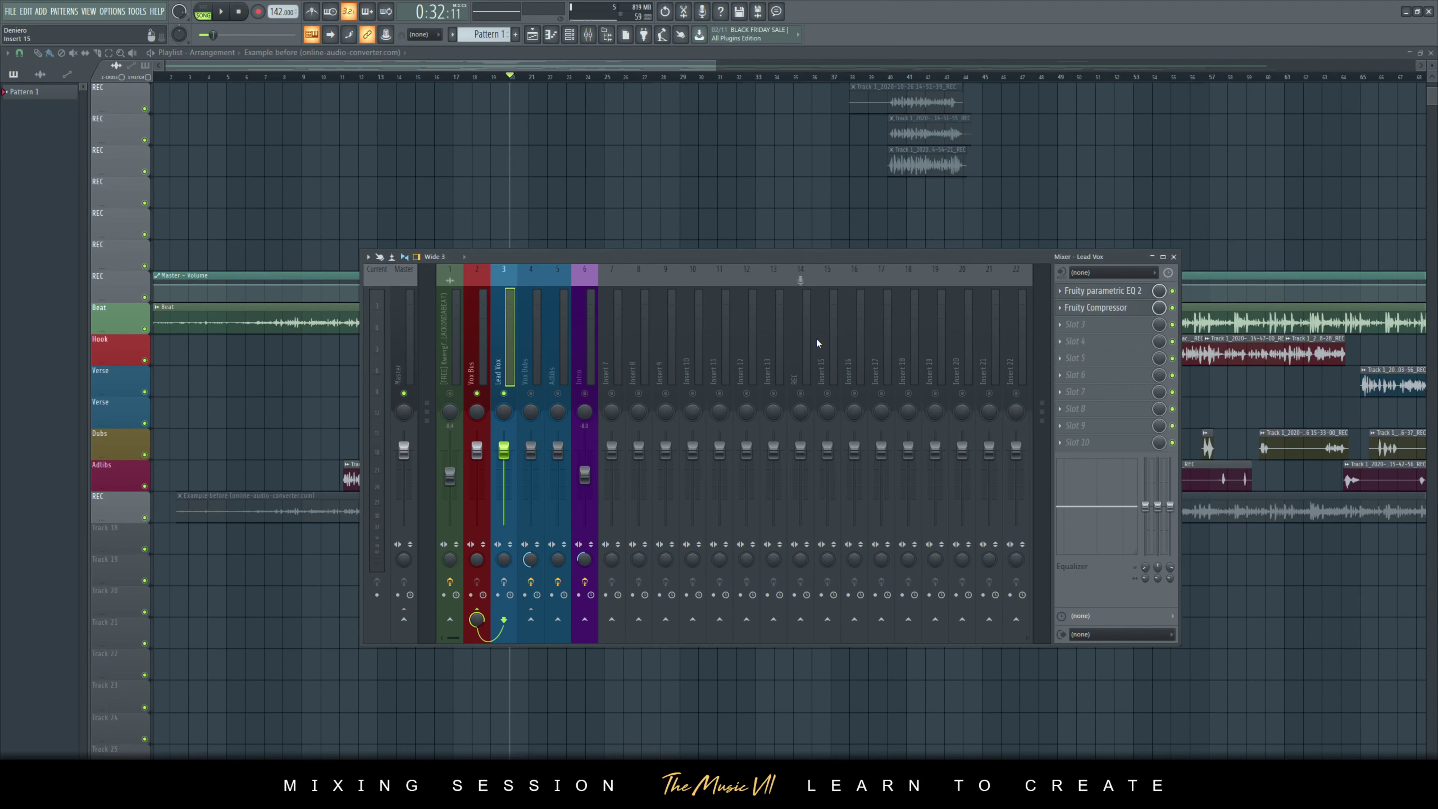
- Compare the effect slots and routing of the REC, Lead Vox and Vox Bus mixer tracks
click(803, 340)
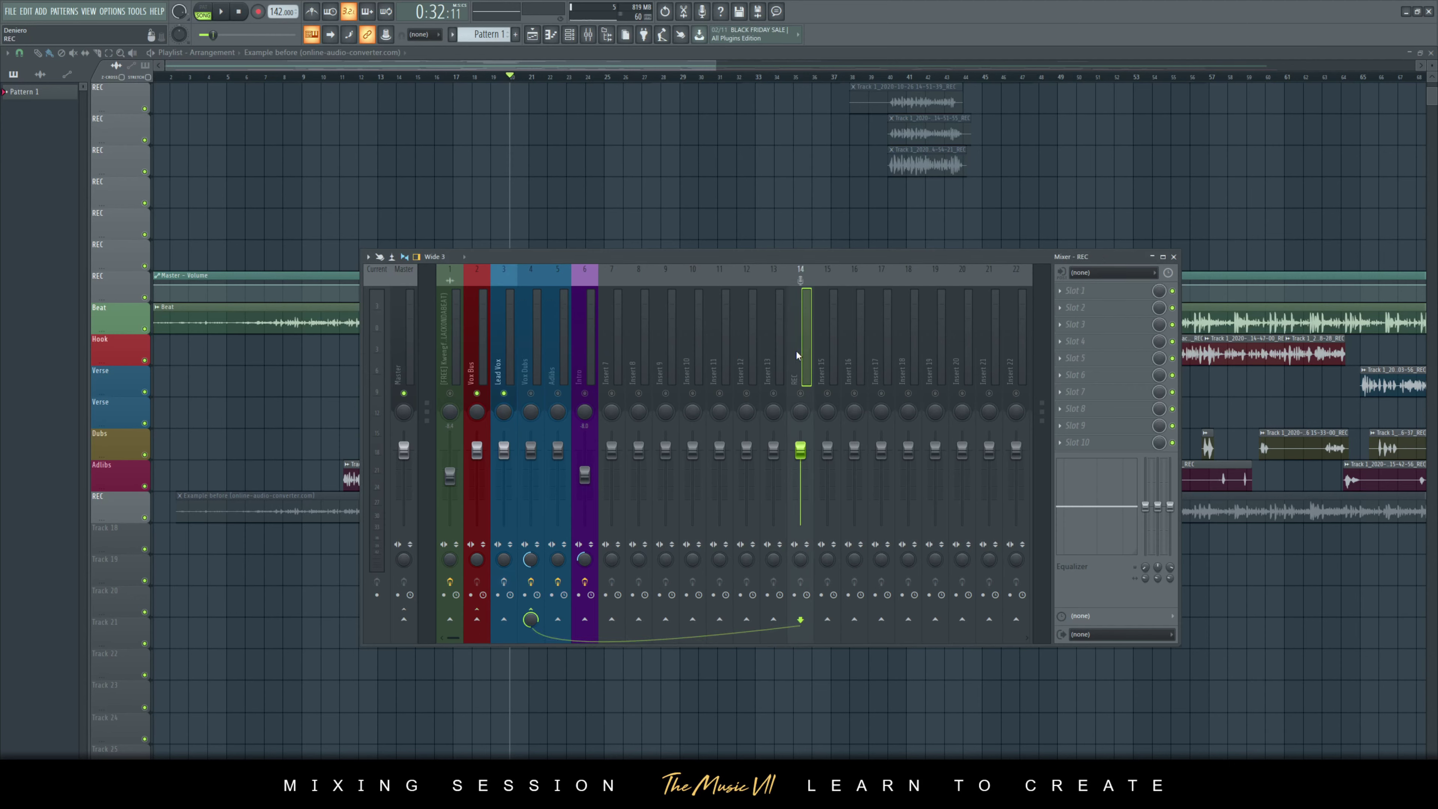
click(512, 345)
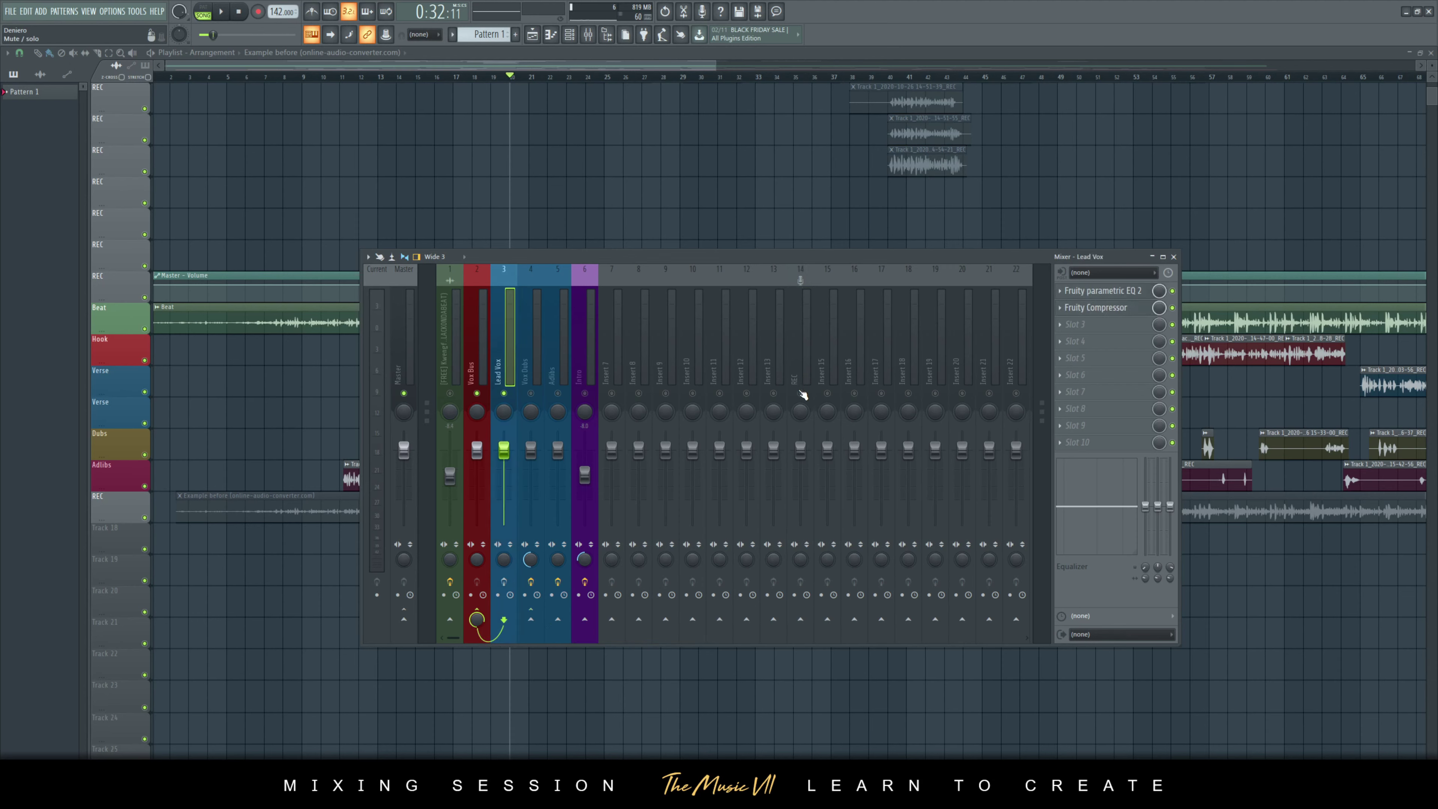
click(475, 370)
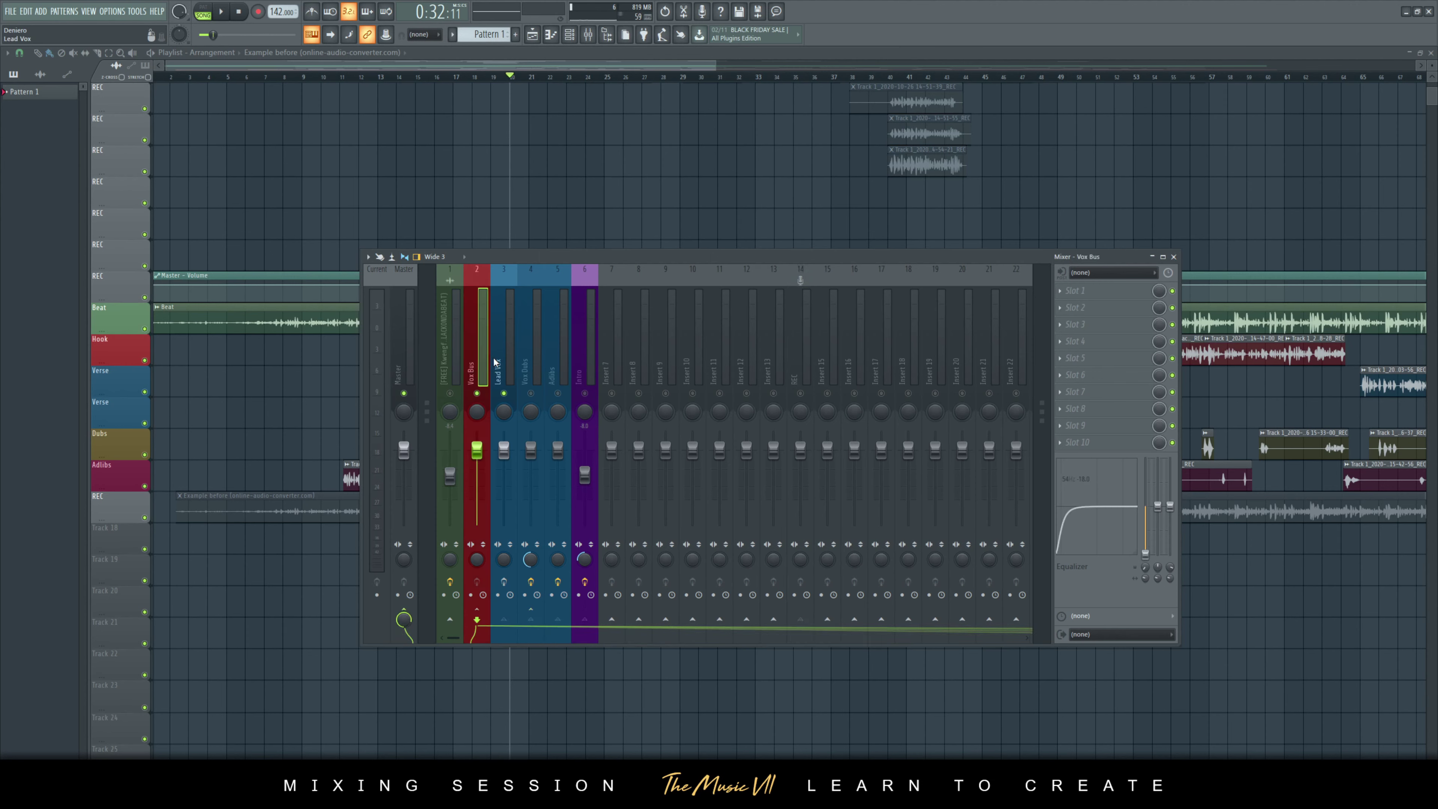
click(505, 357)
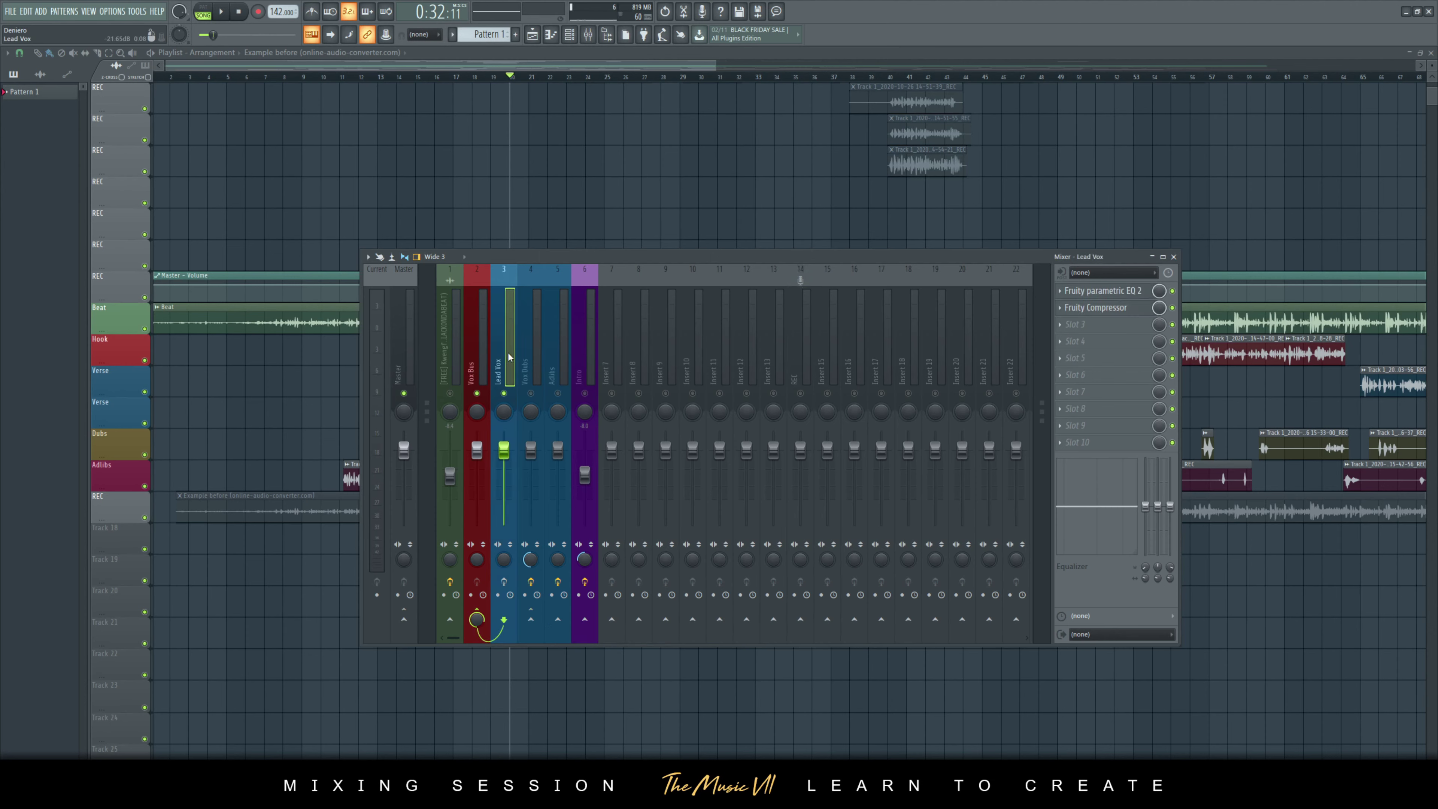
- Look over the Fruity Parametric EQ 2, Ozone Imager 2 and Fruity Compressor windows on the Vox Dubs mixer track, and close them
click(523, 364)
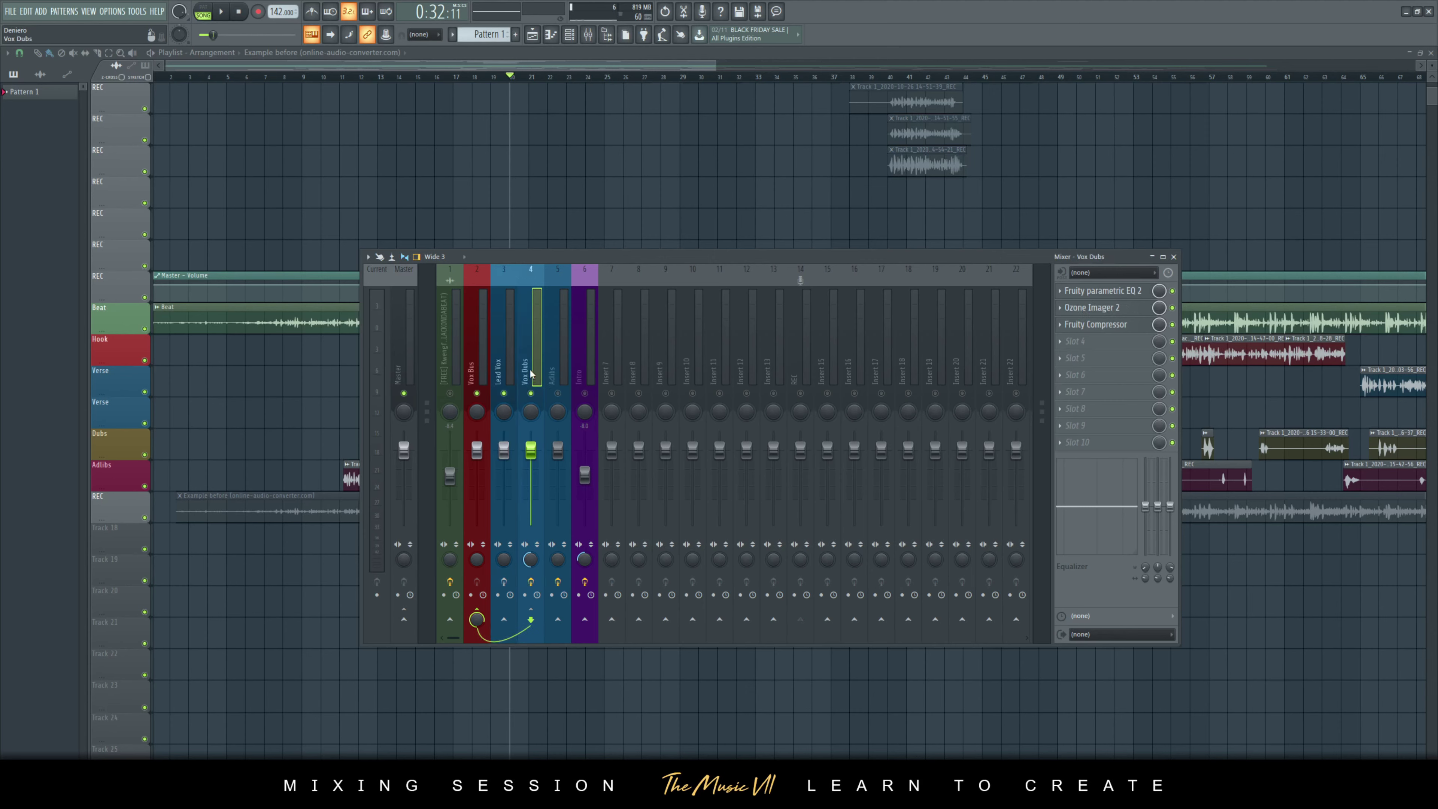
click(1137, 295)
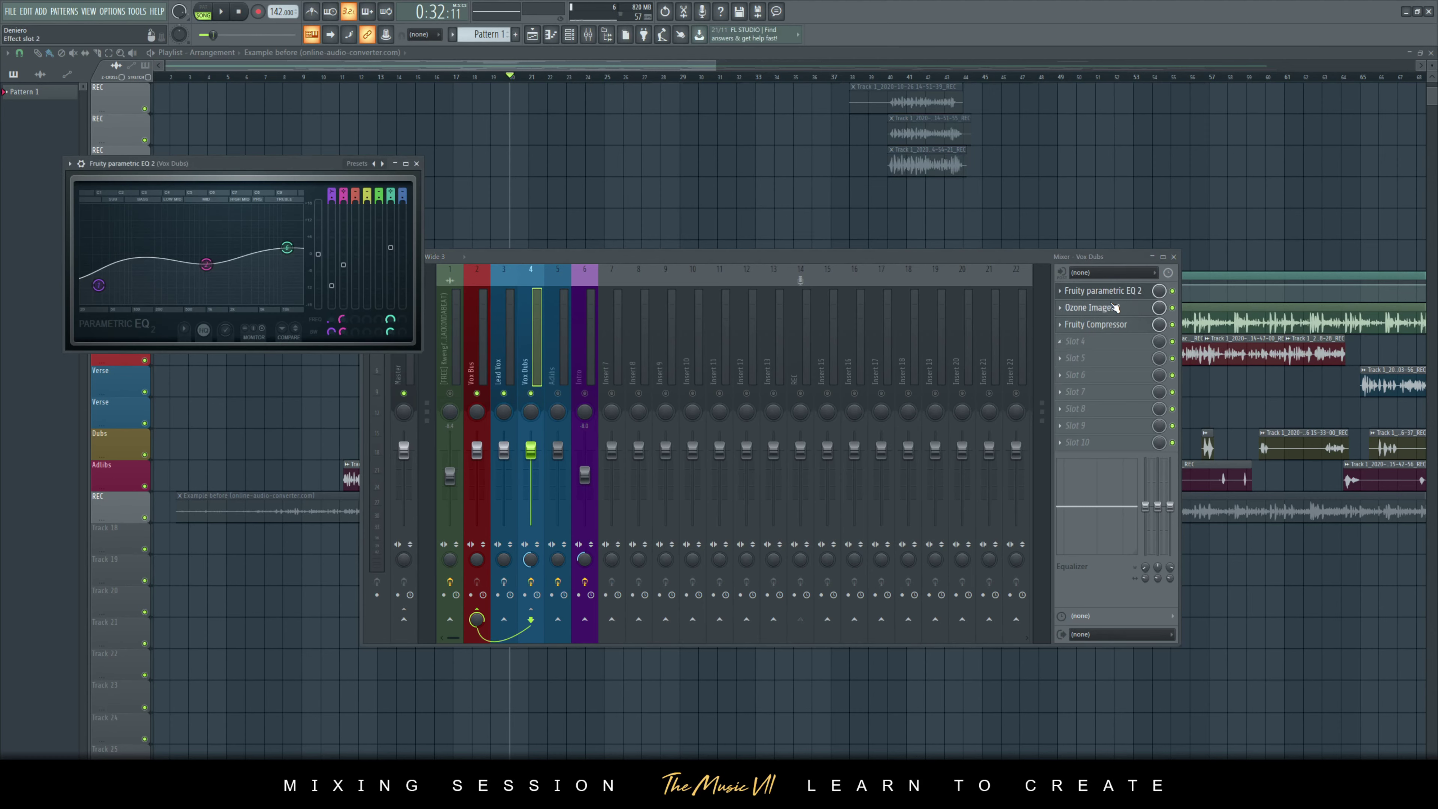
click(1107, 309)
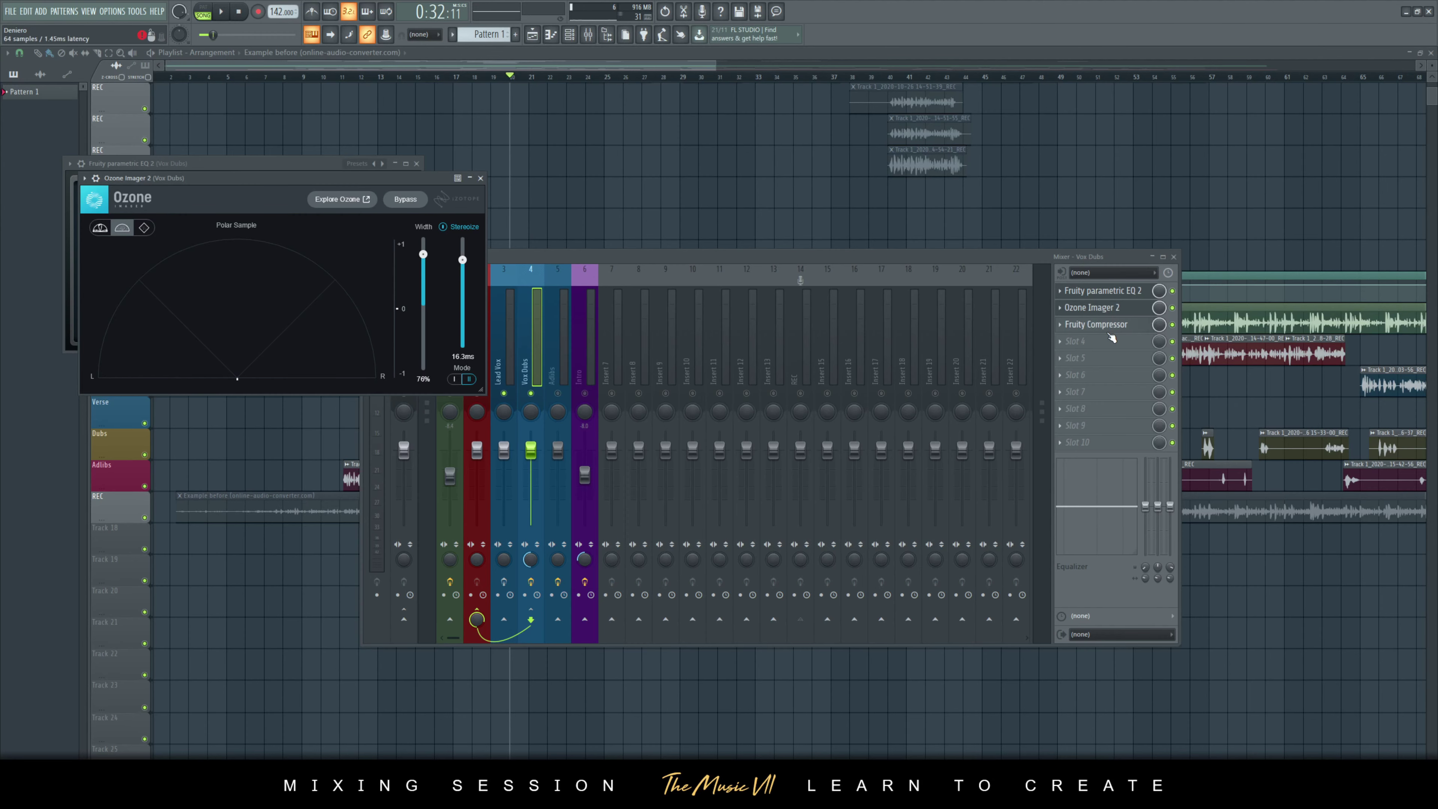
click(1095, 324)
click(373, 193)
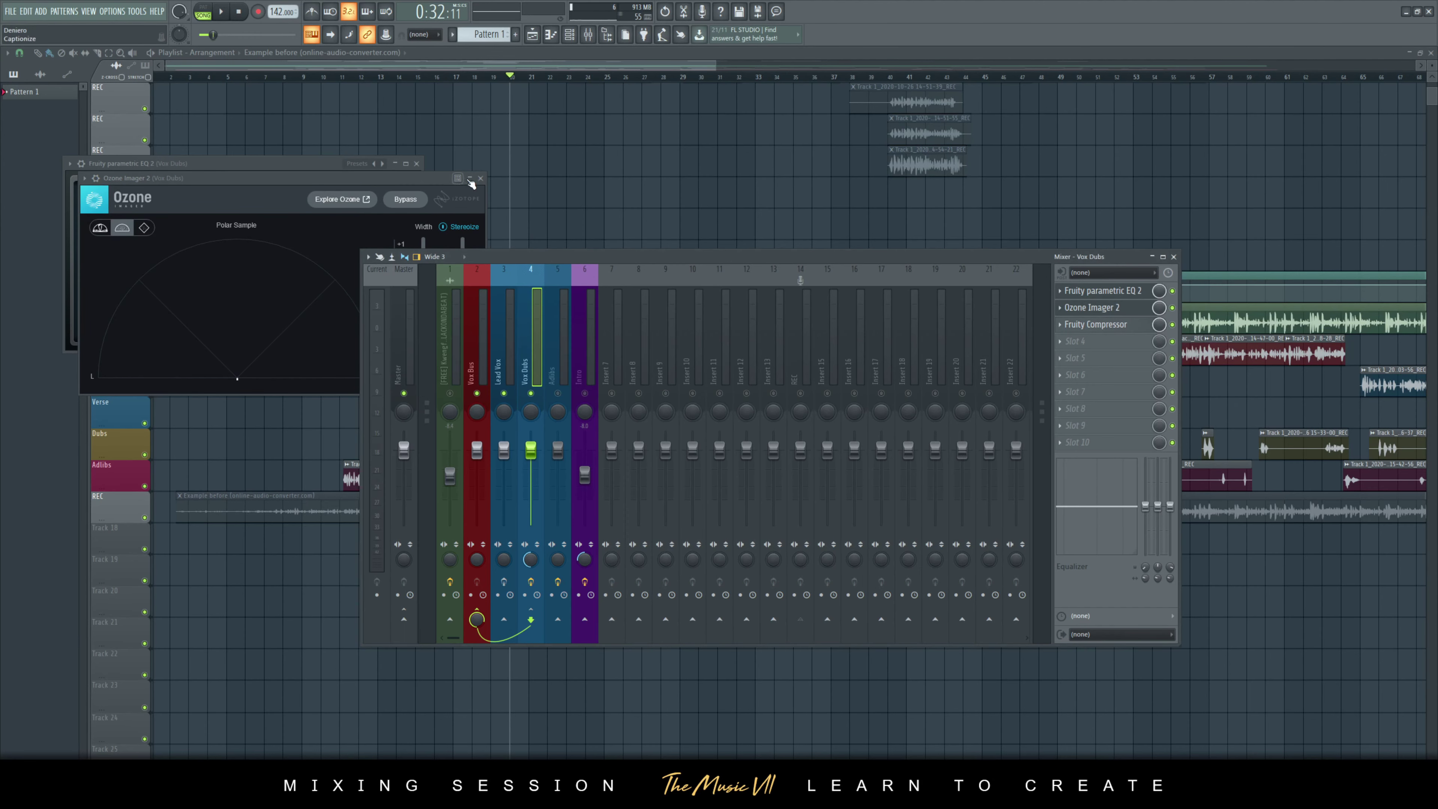
click(480, 178)
click(417, 164)
- Listen to the soloed Vox Dubs mixer track from bar 17 of the hook, keeping the mixer beside the playlist clips
drag(547, 269, 554, 490)
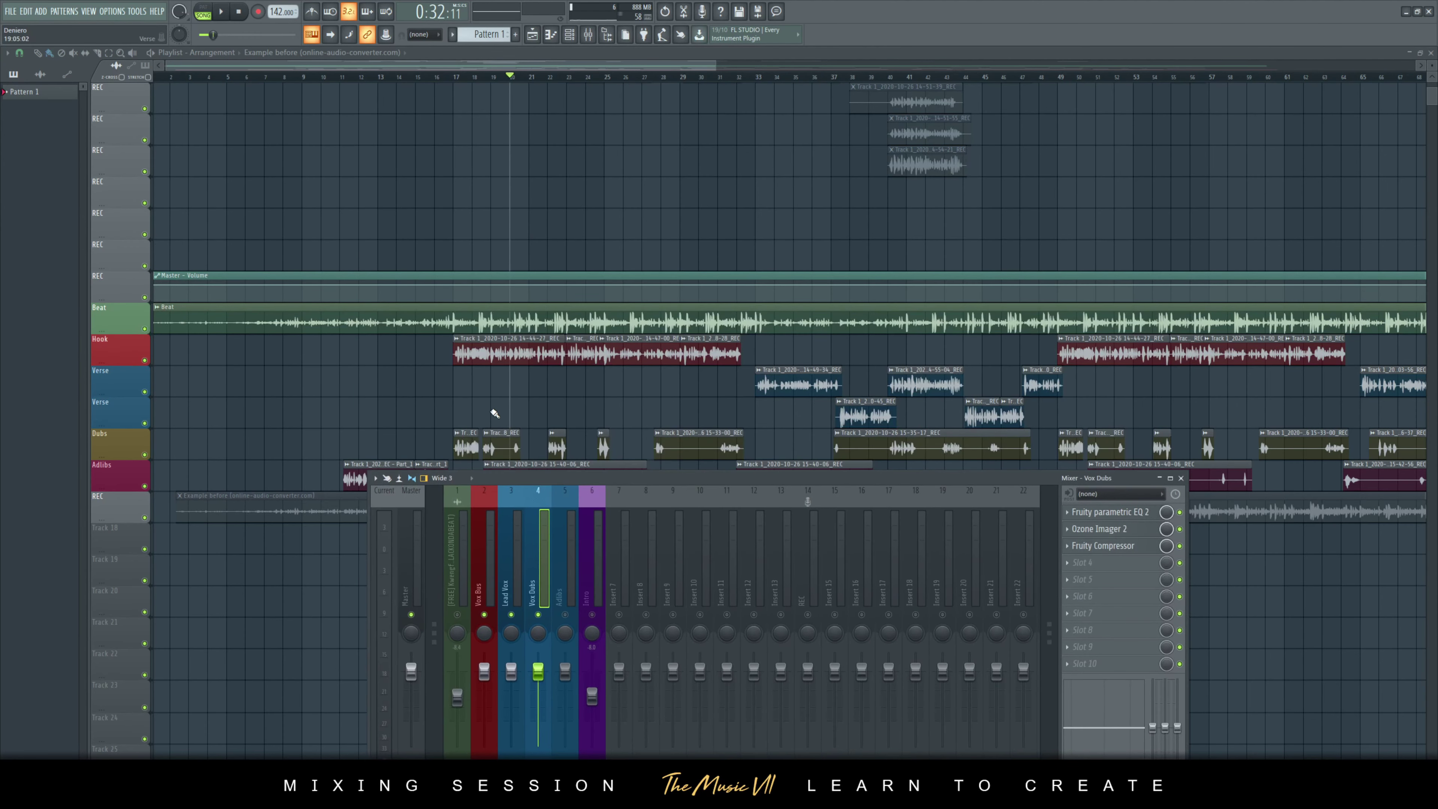
scroll(544, 431, down, 5)
key(space)
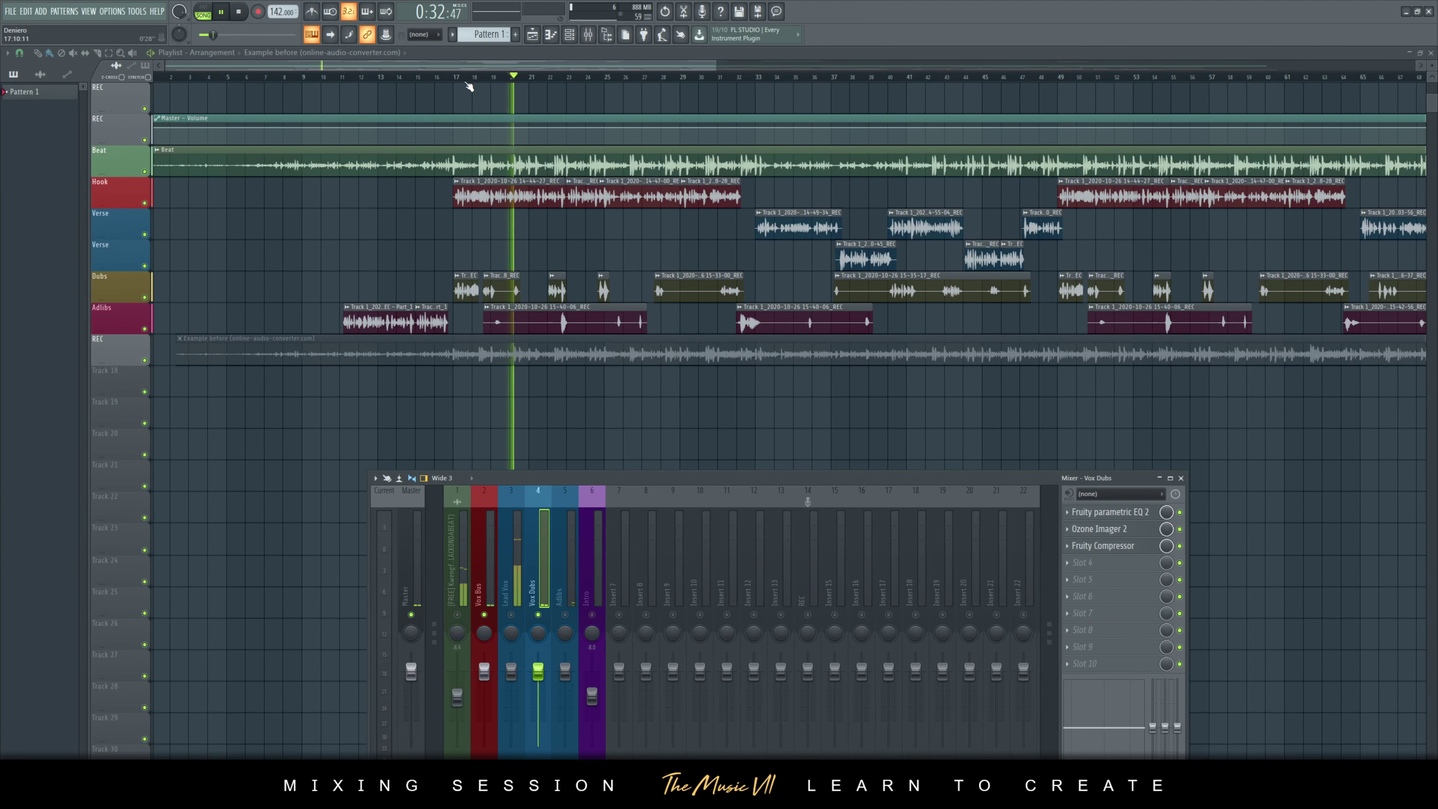
click(455, 77)
click(587, 34)
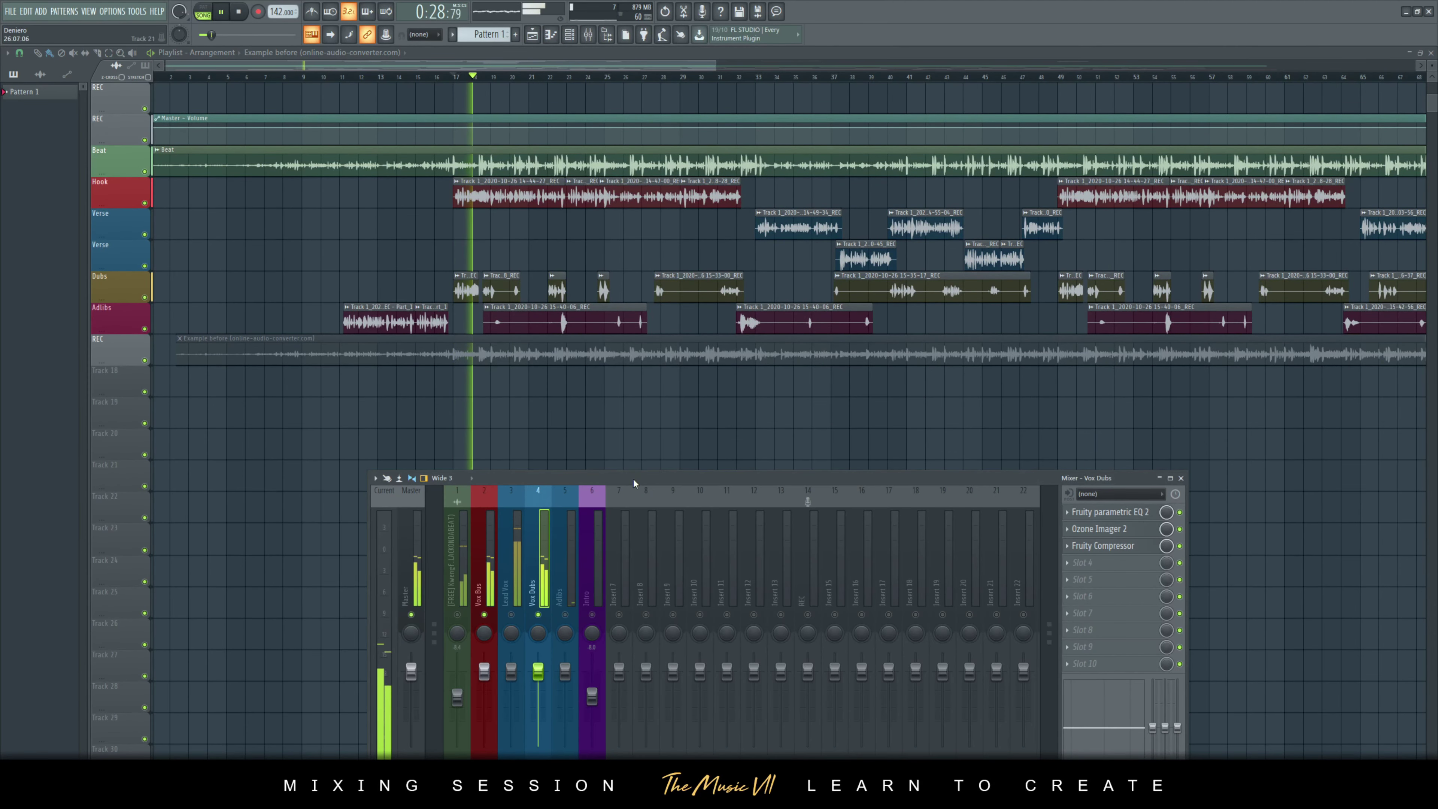
drag(636, 479, 626, 339)
key(space)
- Play Vox Dubs from bar 17 with its effect slots bypassed to hear the untreated doubles
key(space)
key(space)
click(1169, 371)
key(space)
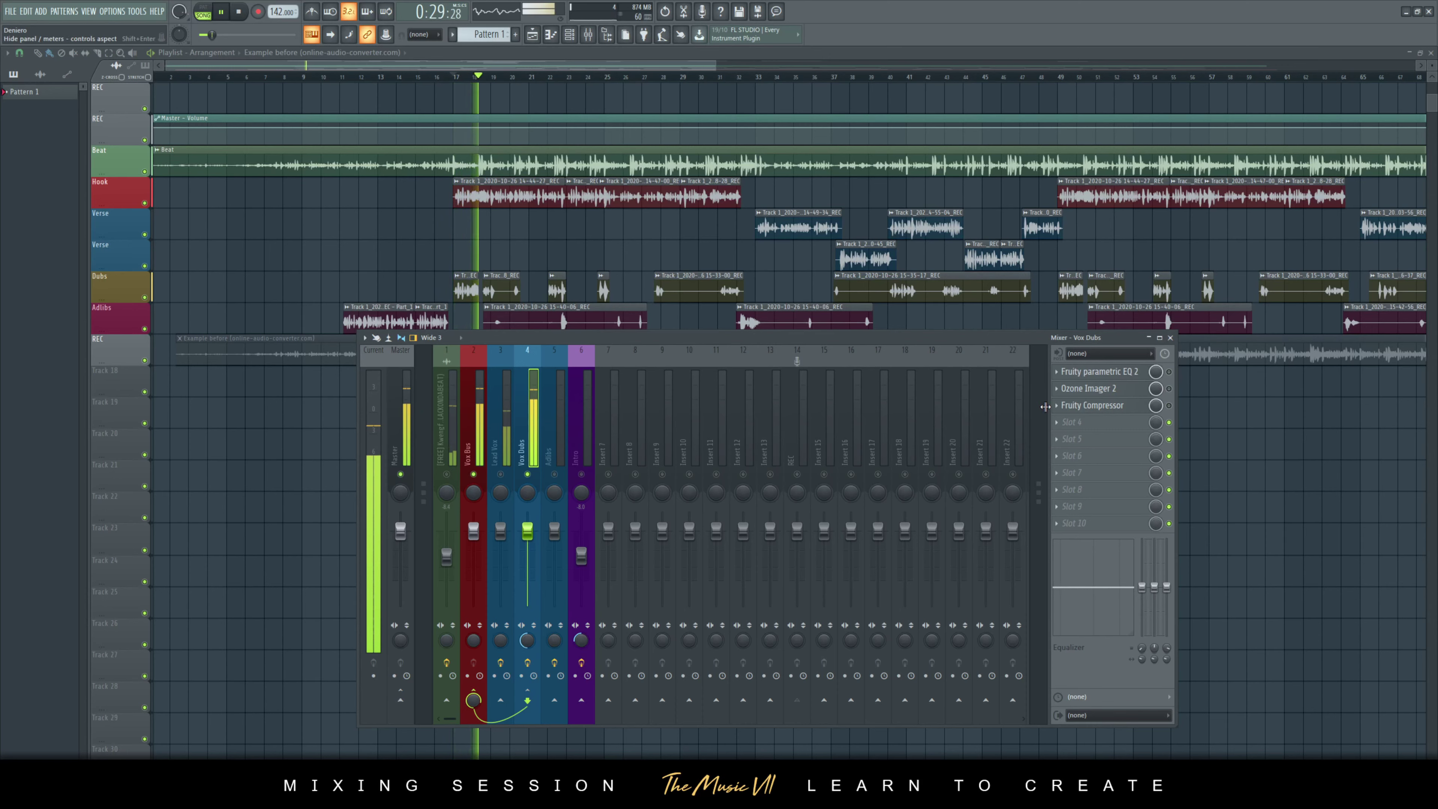
key(space)
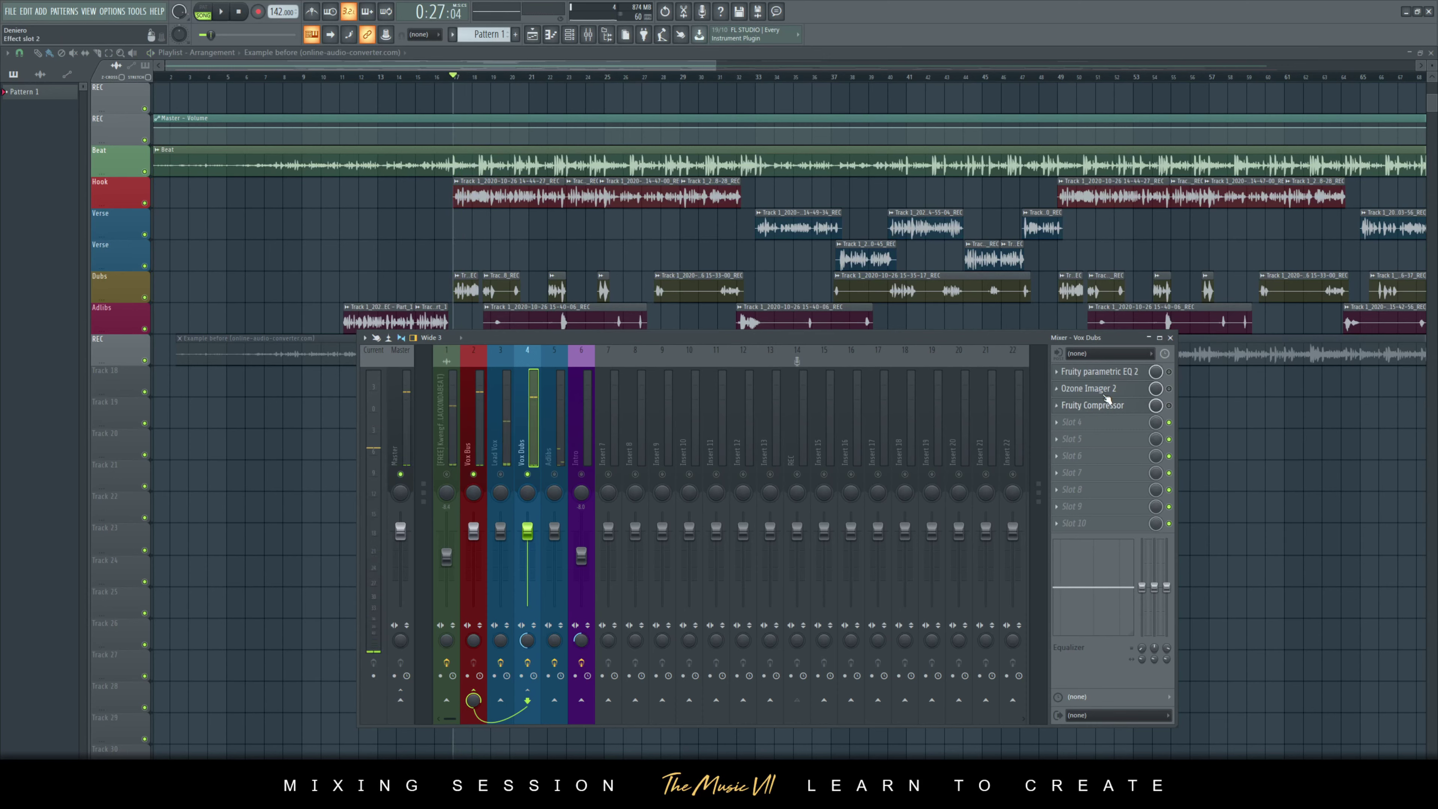
- Re-enable Fruity Parametric EQ 2 on Vox Dubs, examine its curve, and close it
click(1169, 372)
click(1098, 372)
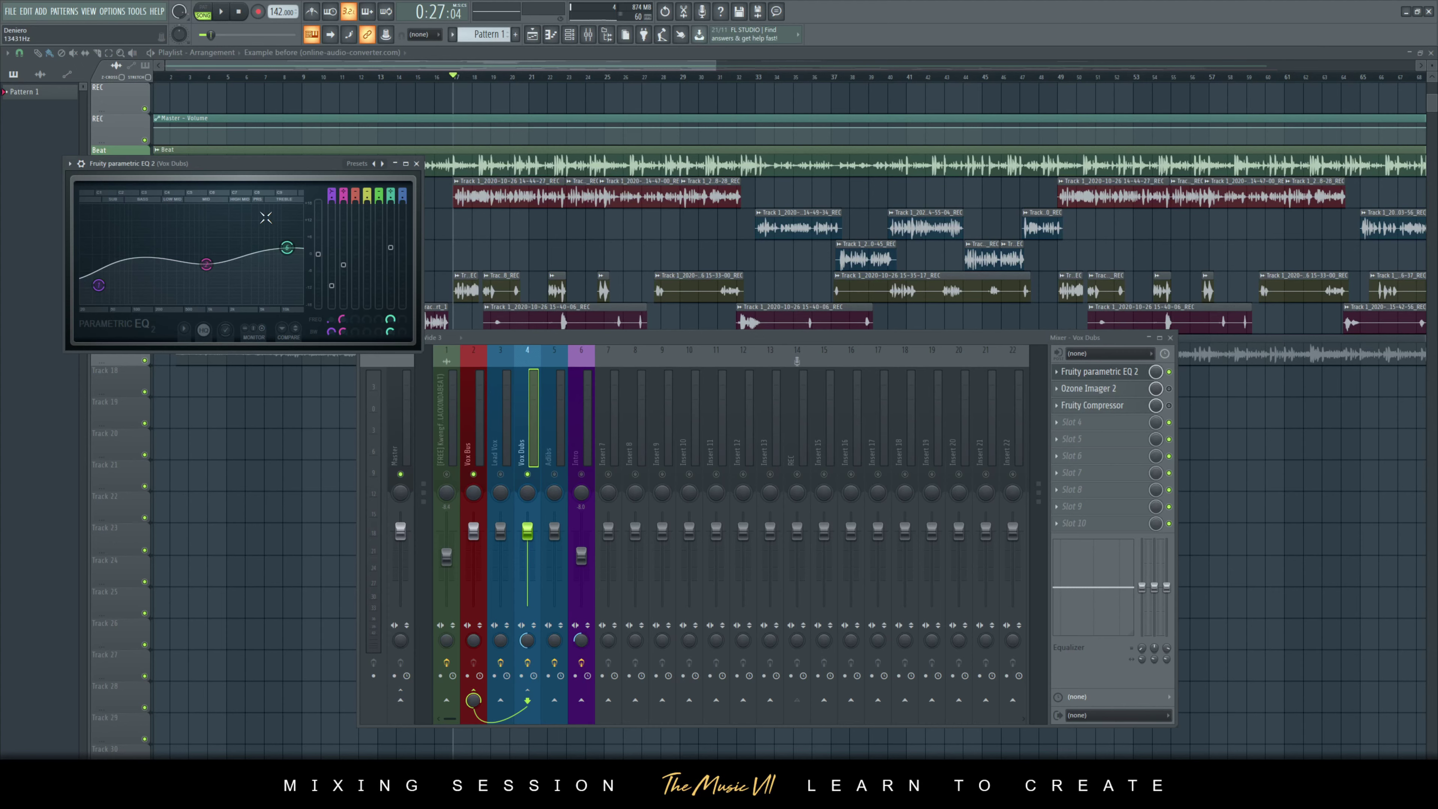
click(417, 164)
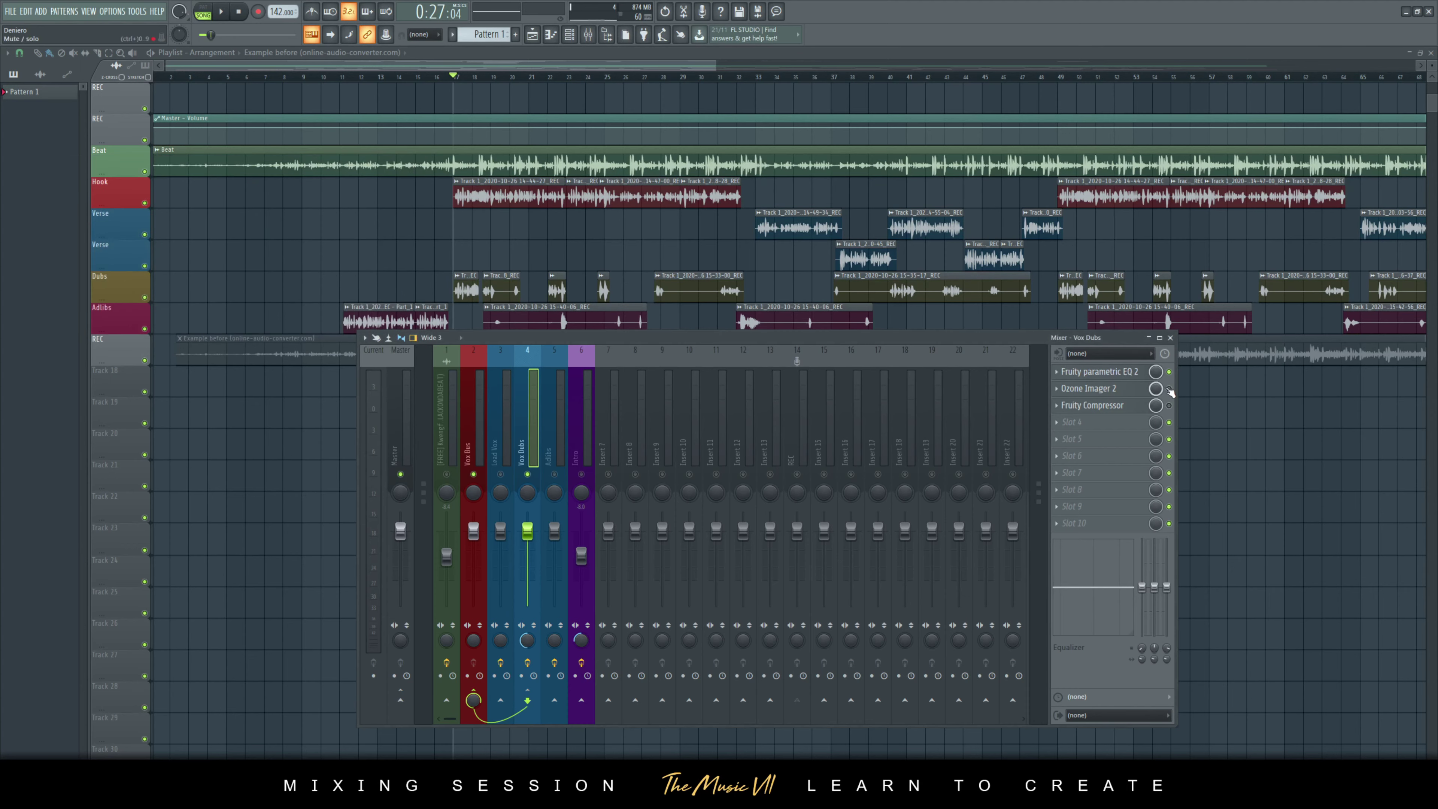
- Examine the width and Stereoize settings of Ozone Imager 2 and the re-enabled Fruity Compressor's settings on Vox Dubs
click(1102, 389)
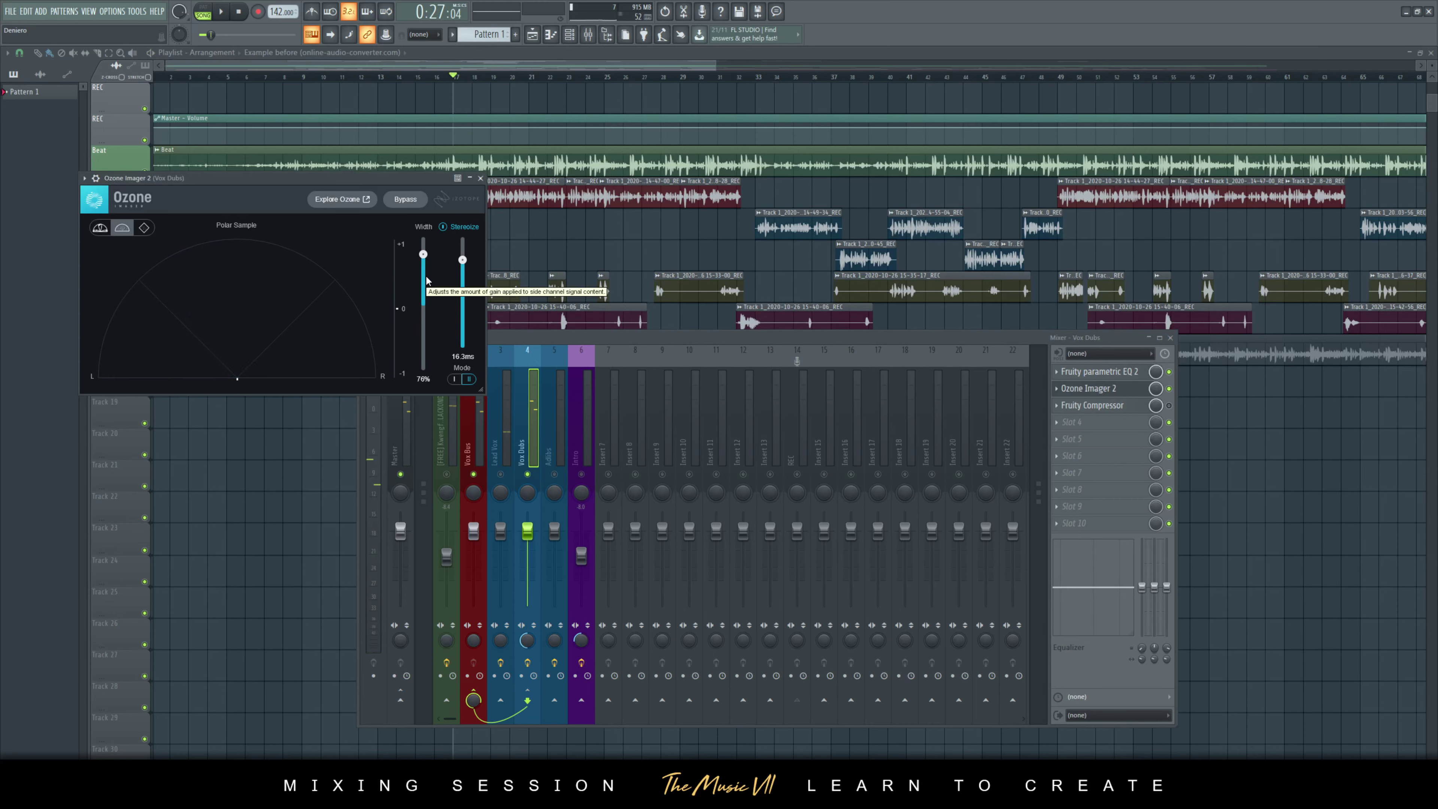
click(480, 179)
click(1168, 406)
click(1093, 406)
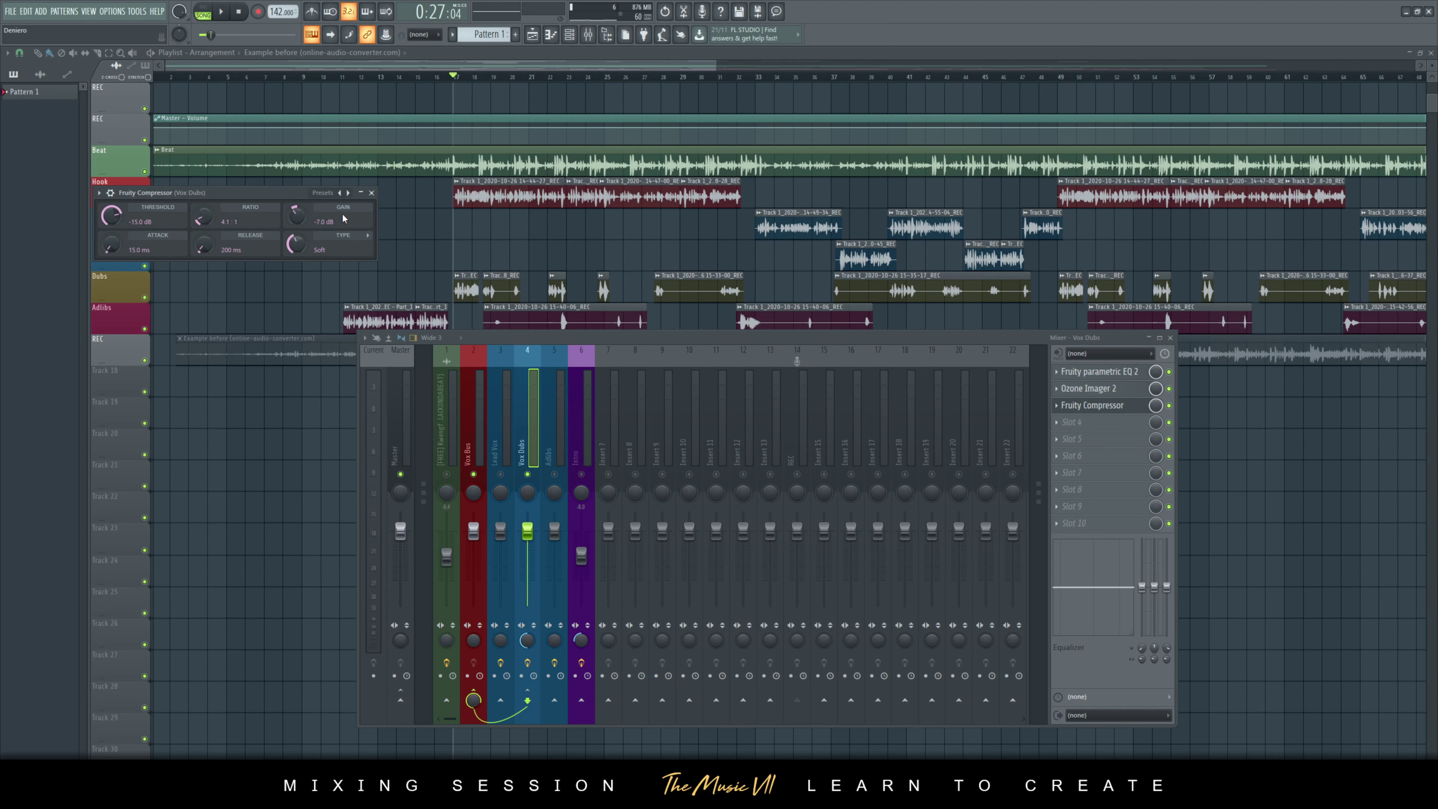
click(372, 193)
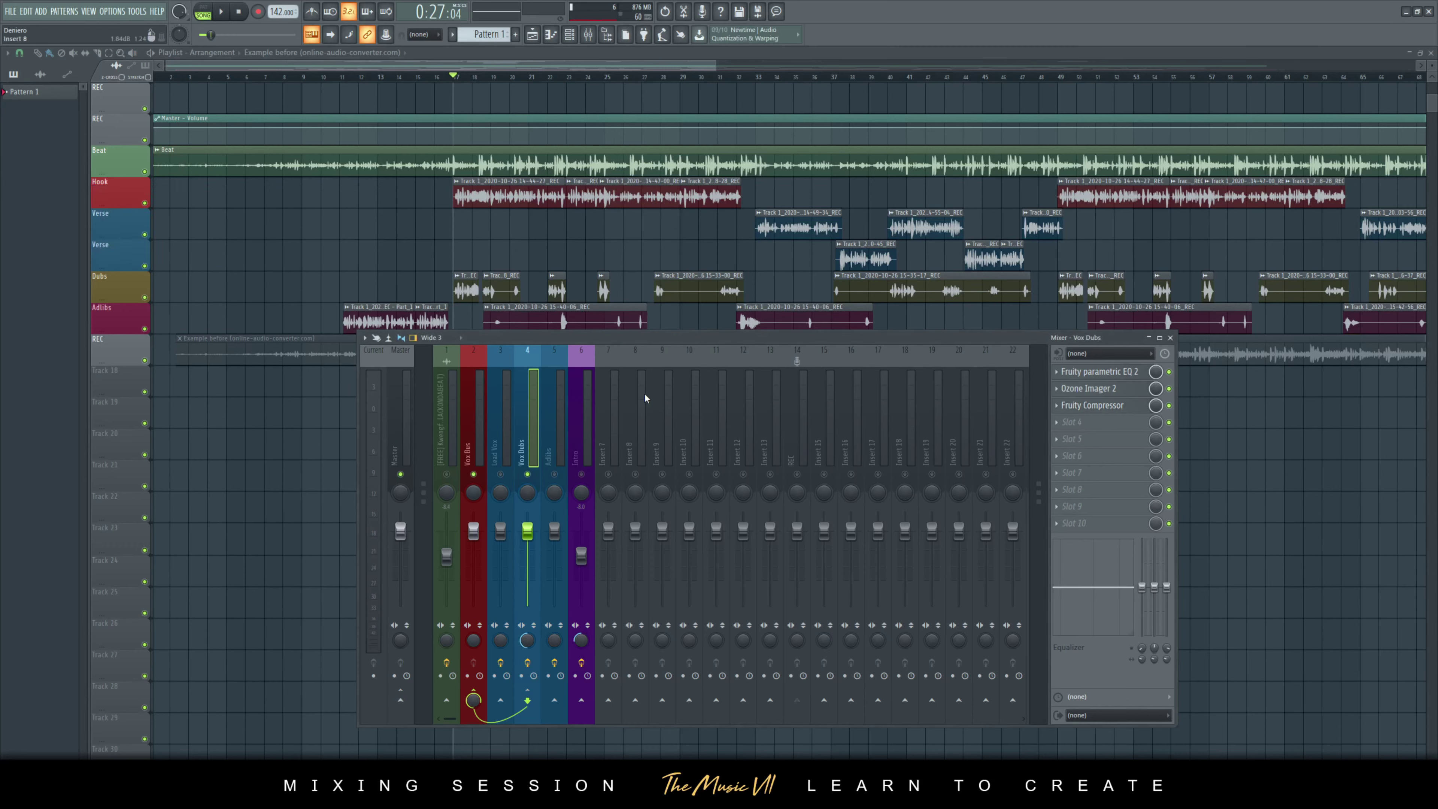
- Examine the Fruity Compressor settings and the Fruity Parametric EQ 2 curve on the Adlibs mixer track
click(561, 471)
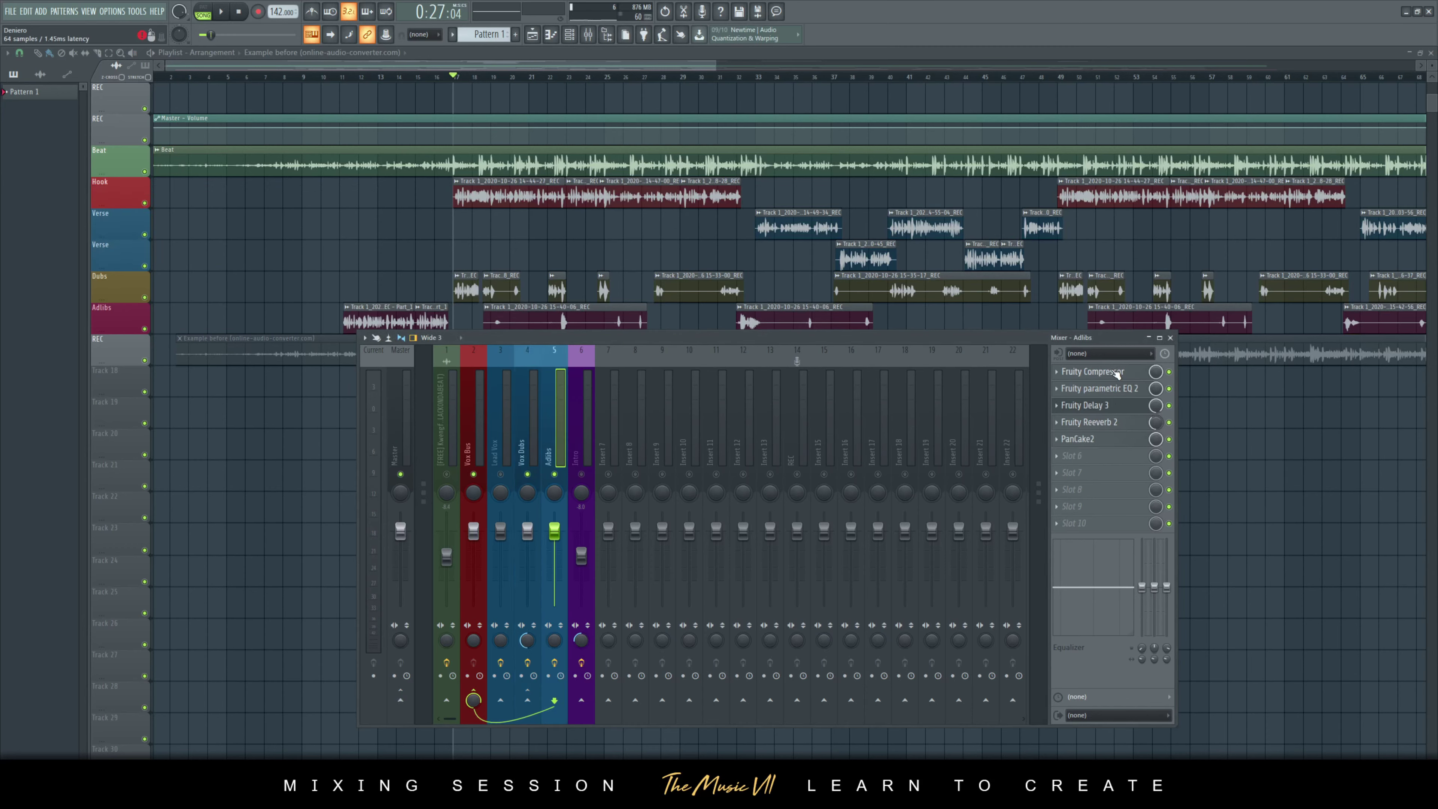
click(1114, 372)
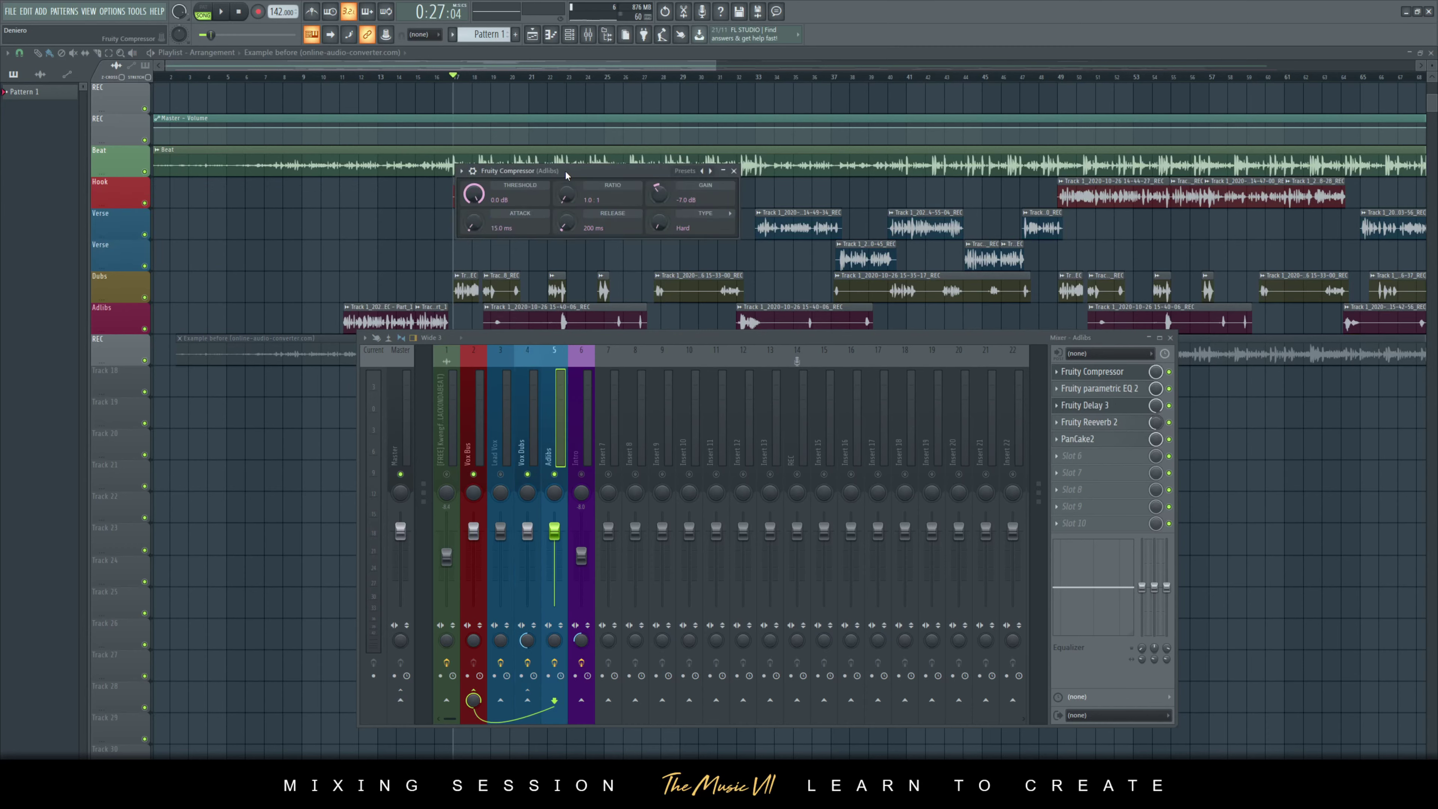
drag(566, 175, 659, 155)
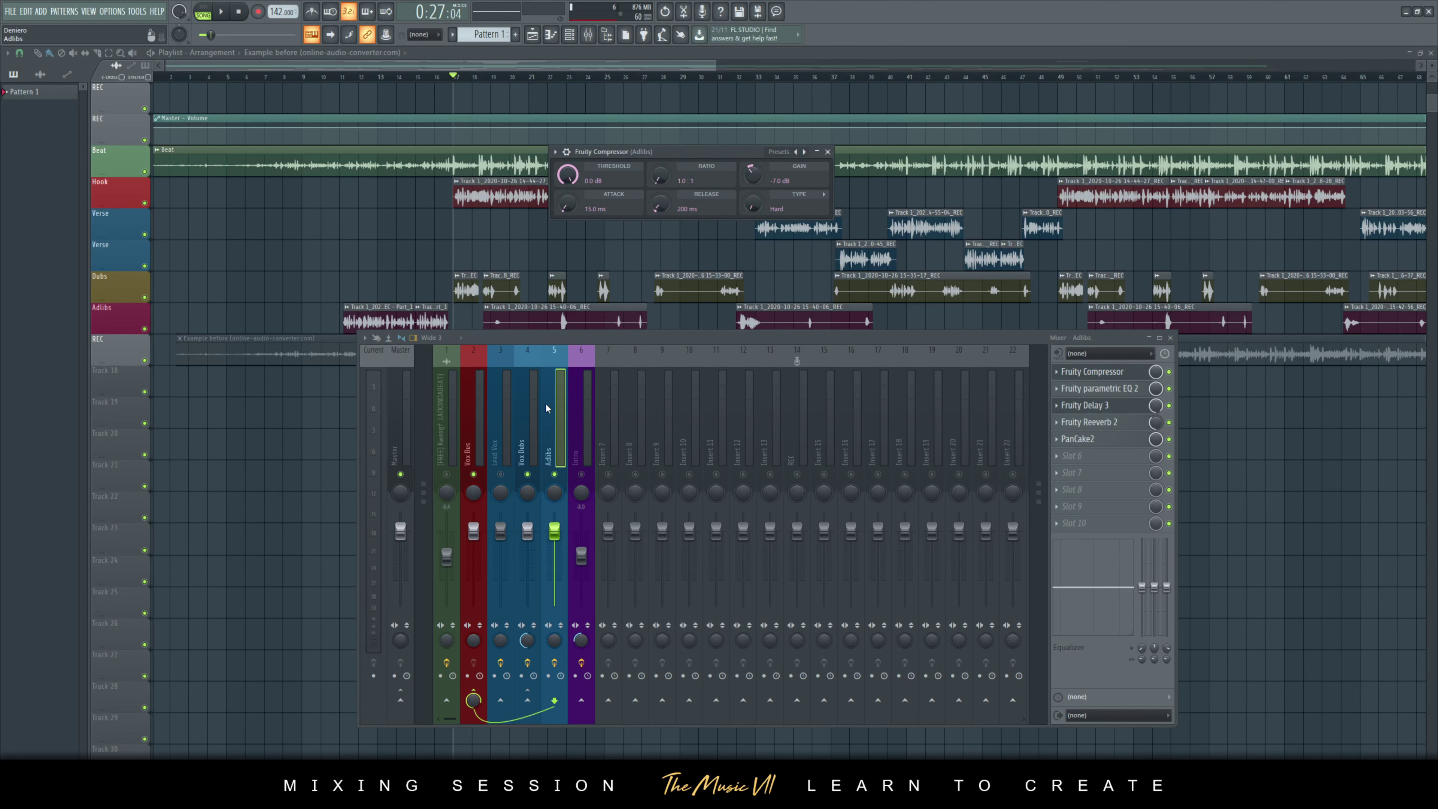
click(1100, 389)
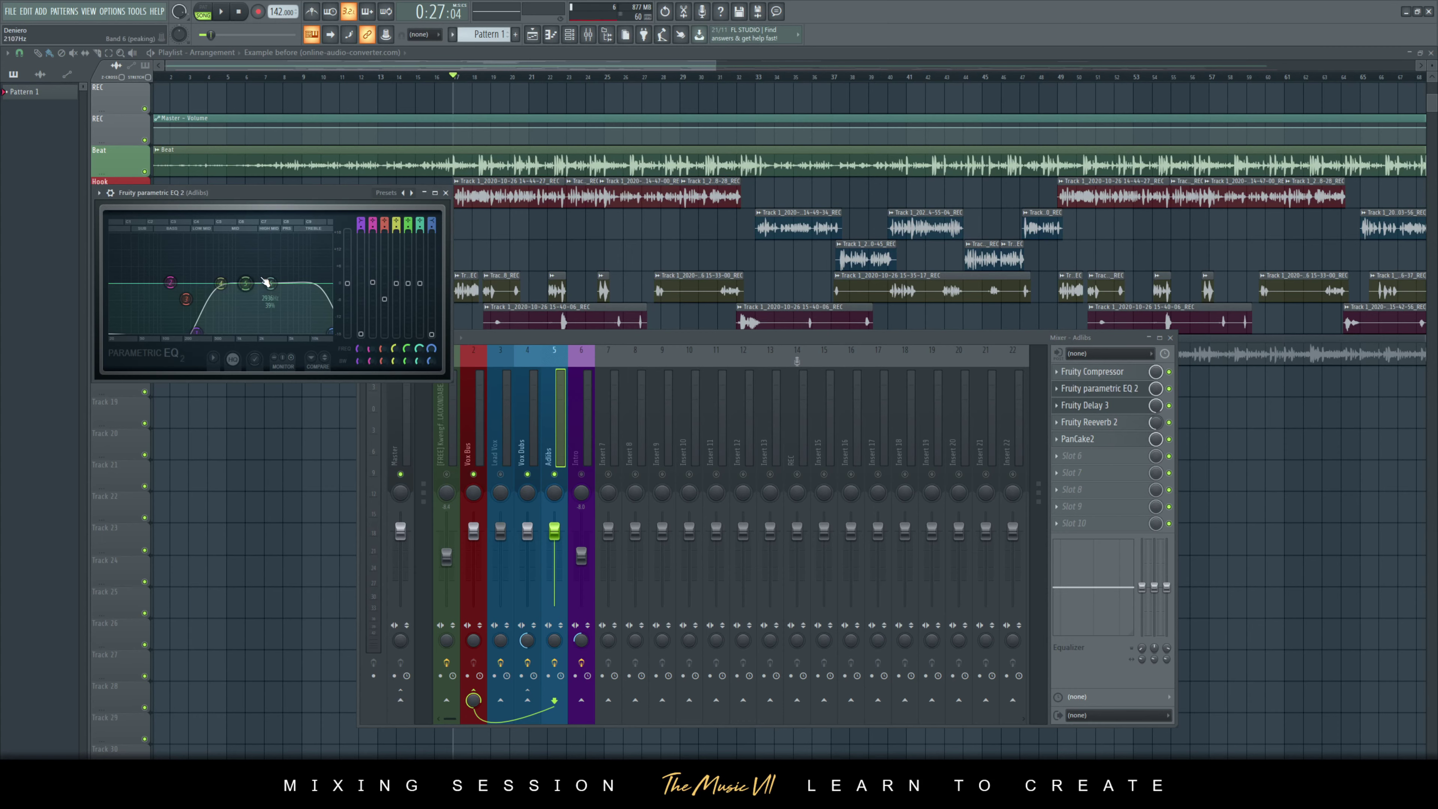
- Examine Fruity Delay 3 and Fruity Reeverb 2 on Adlibs, closing the delay and EQ windows
click(1121, 406)
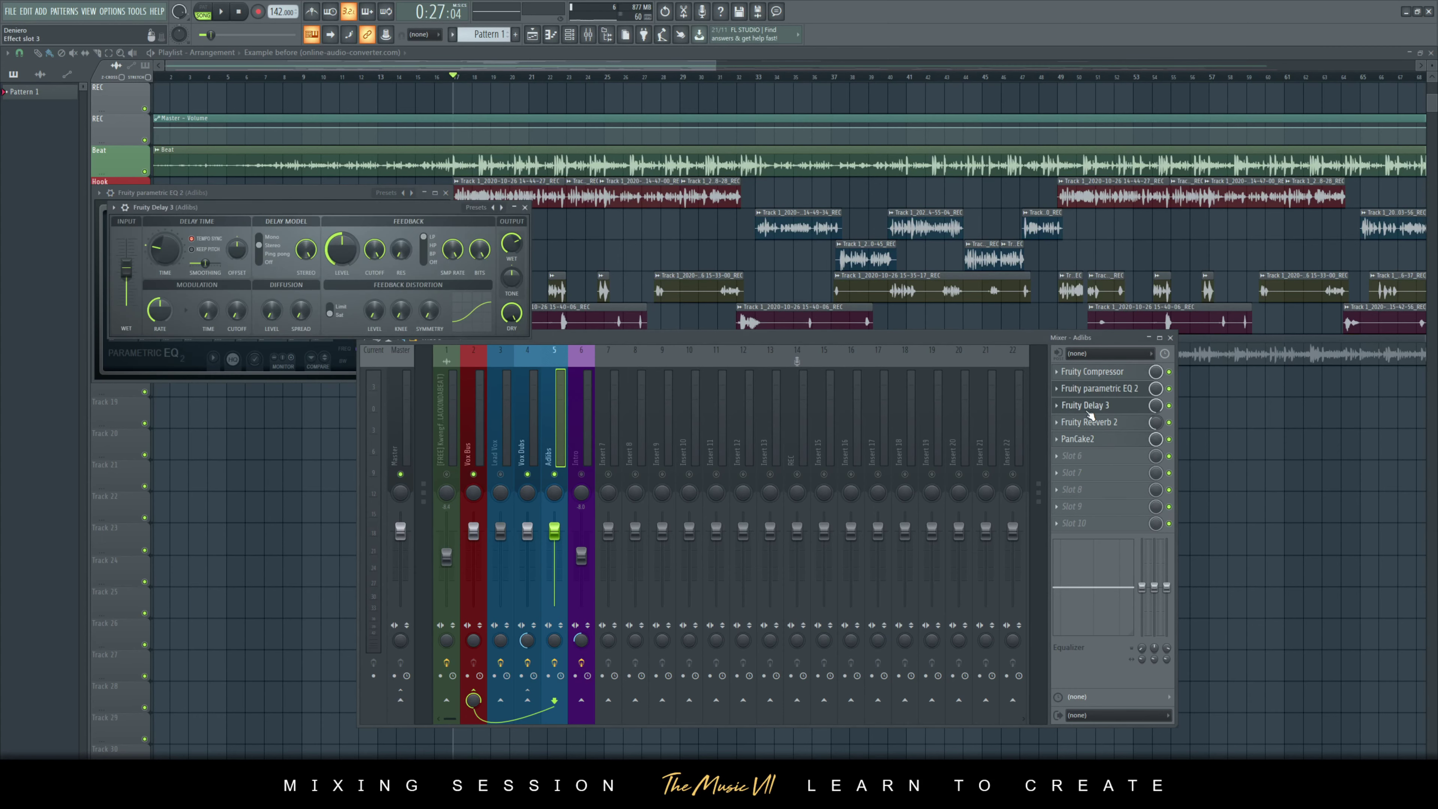
click(525, 208)
click(446, 193)
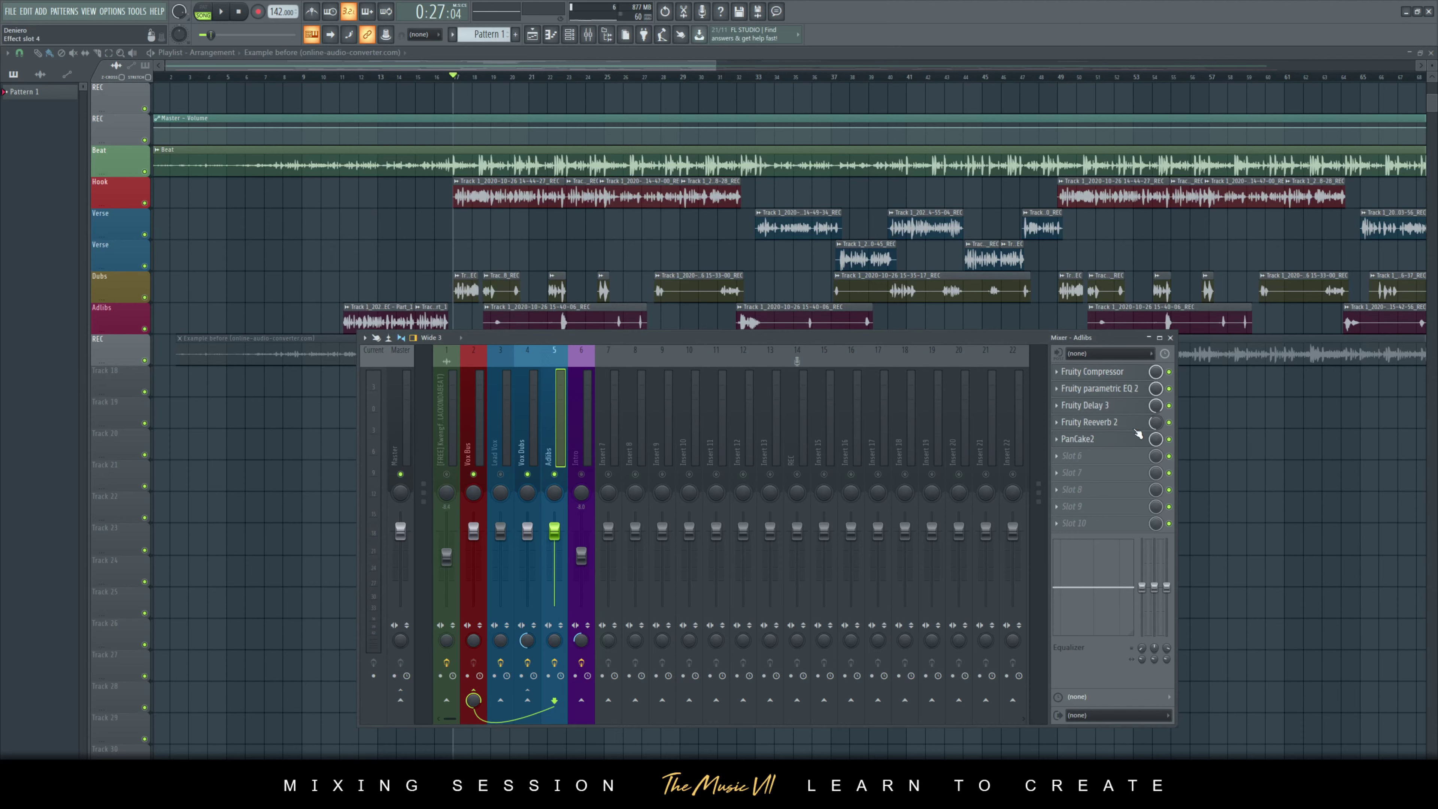
click(1129, 426)
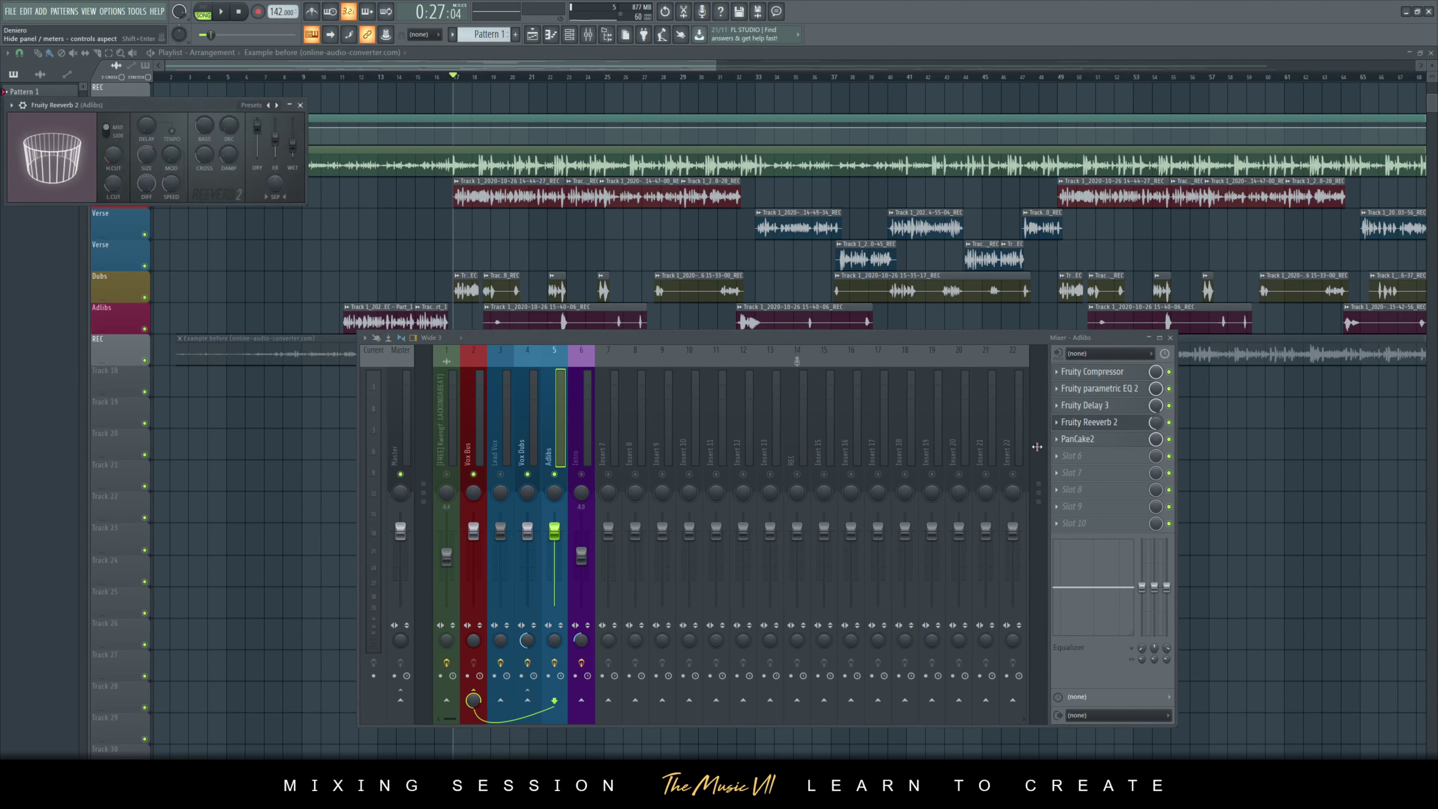
- Listen to the soloed Adlibs through the hook and around bar 32, and unsolo the track
drag(556, 348, 539, 406)
scroll(484, 333, down, 2)
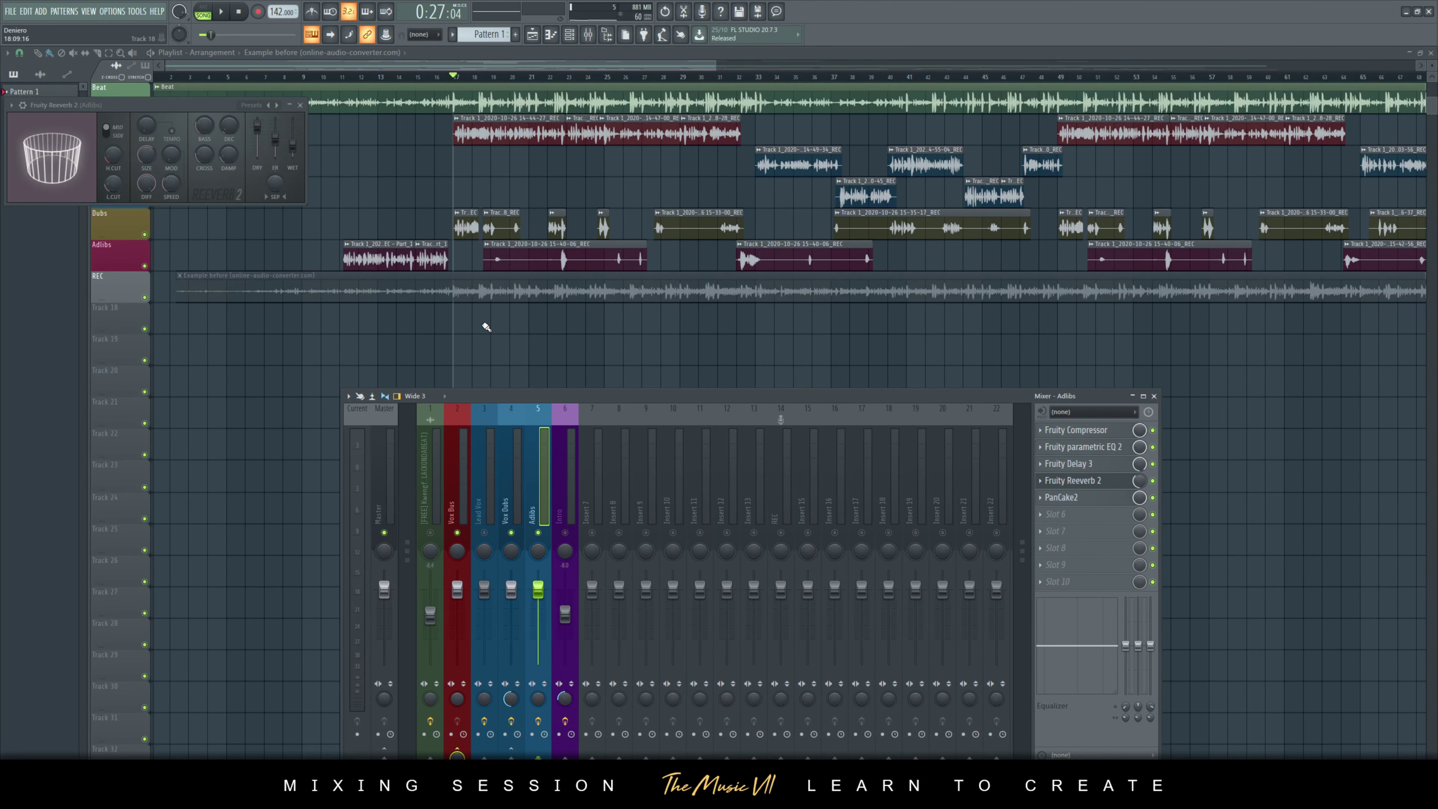
key(space)
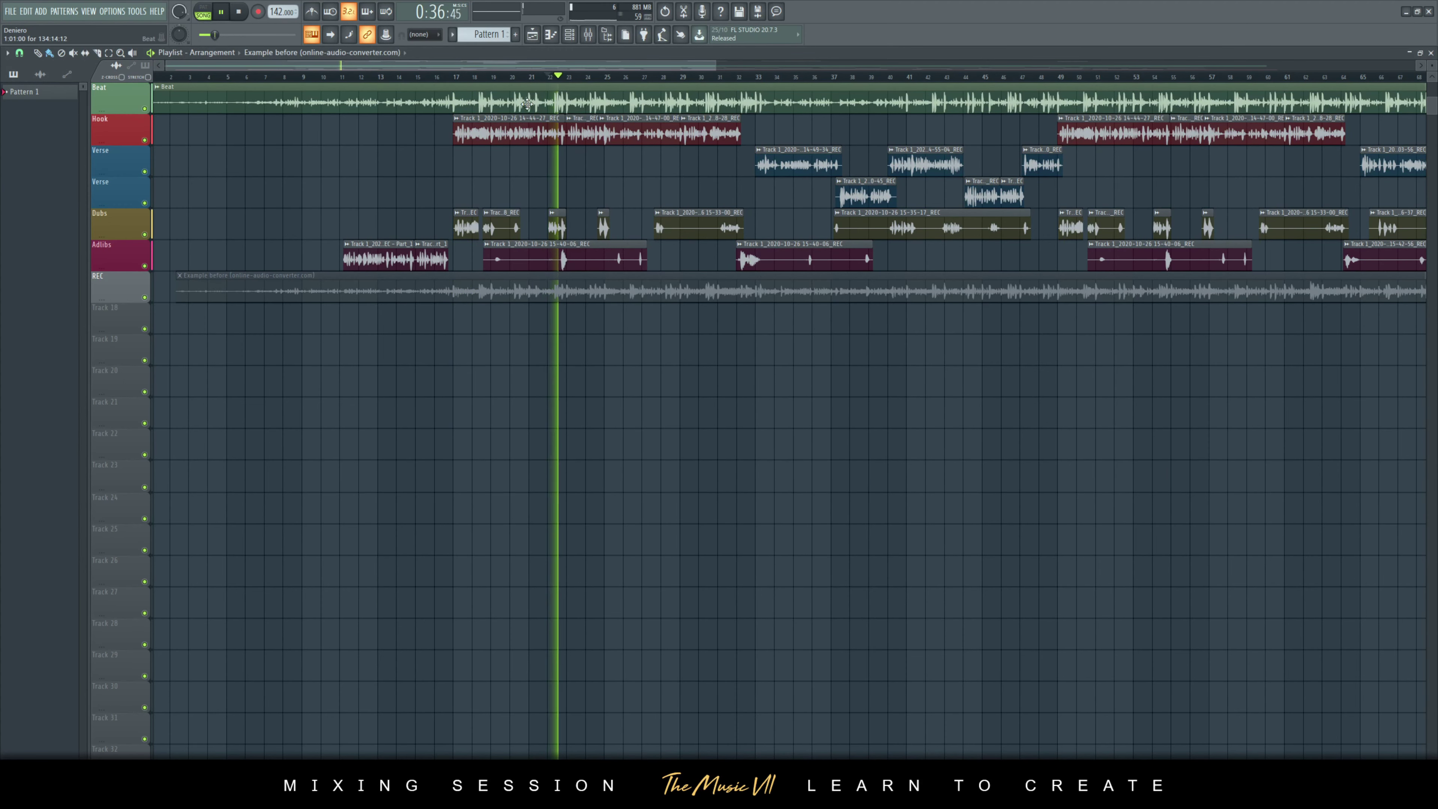
key(F9)
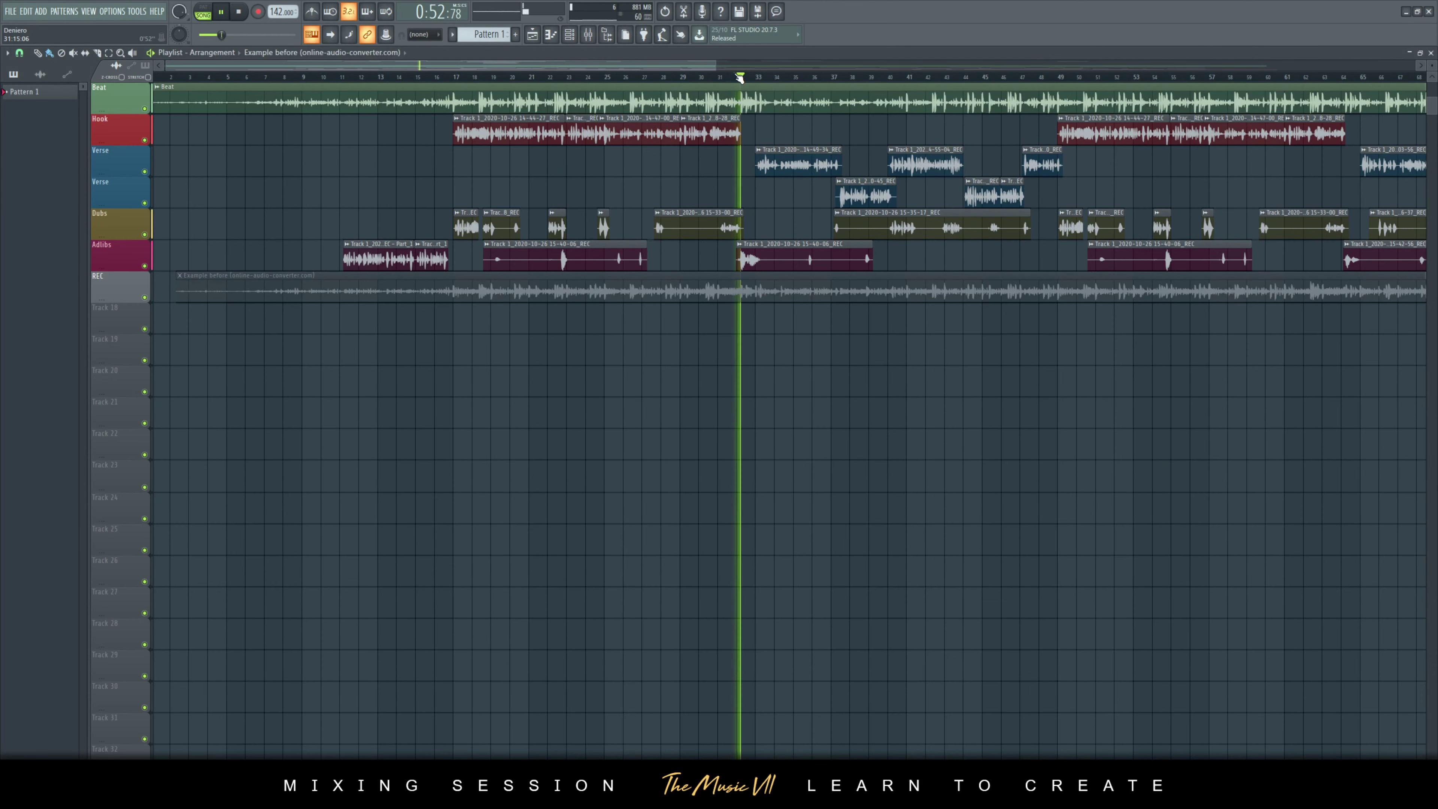
key(F9)
key(space)
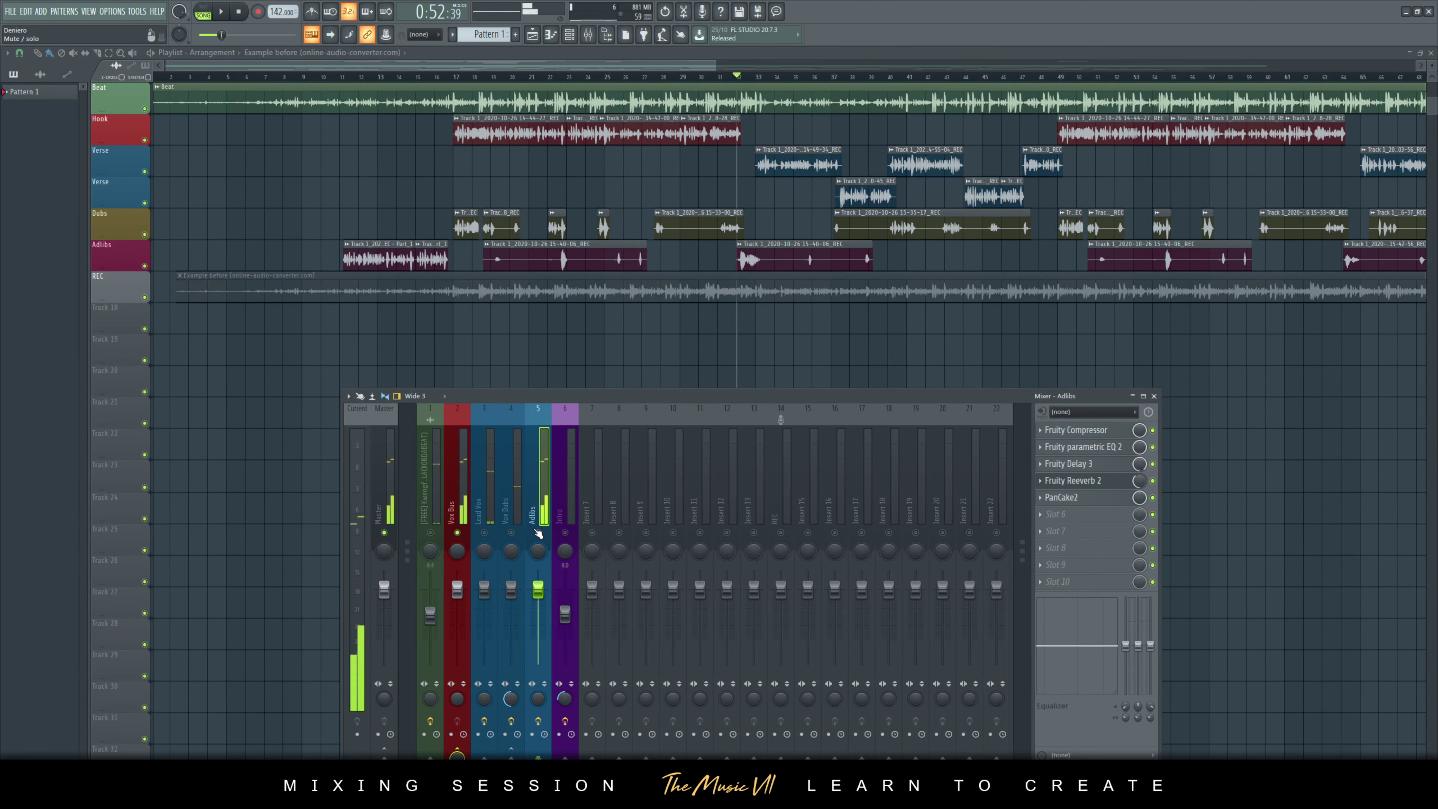
right_click(540, 533)
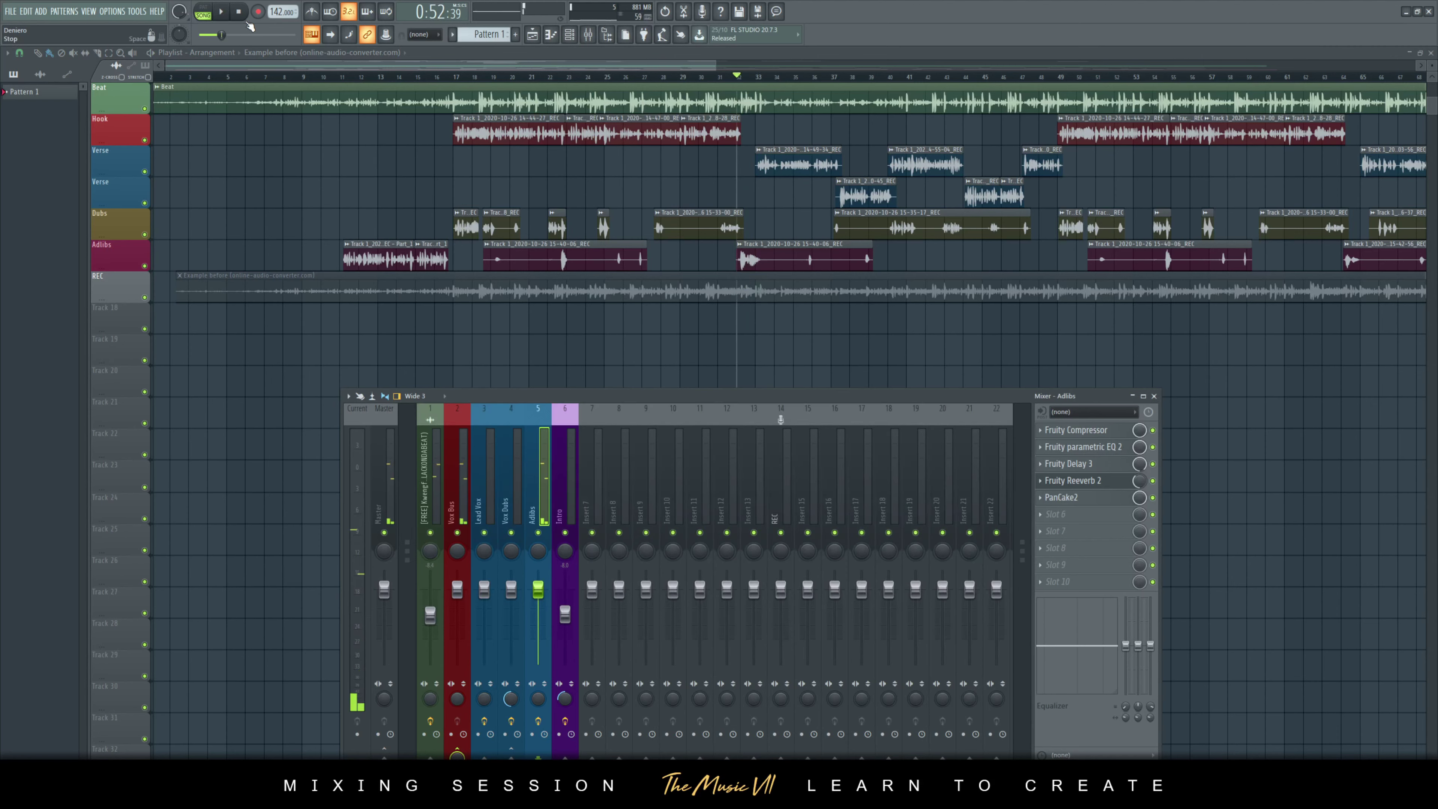
- Examine Fruity Delay 3 on Adlibs while playing the full mix from about bar 32, and close it
click(1105, 467)
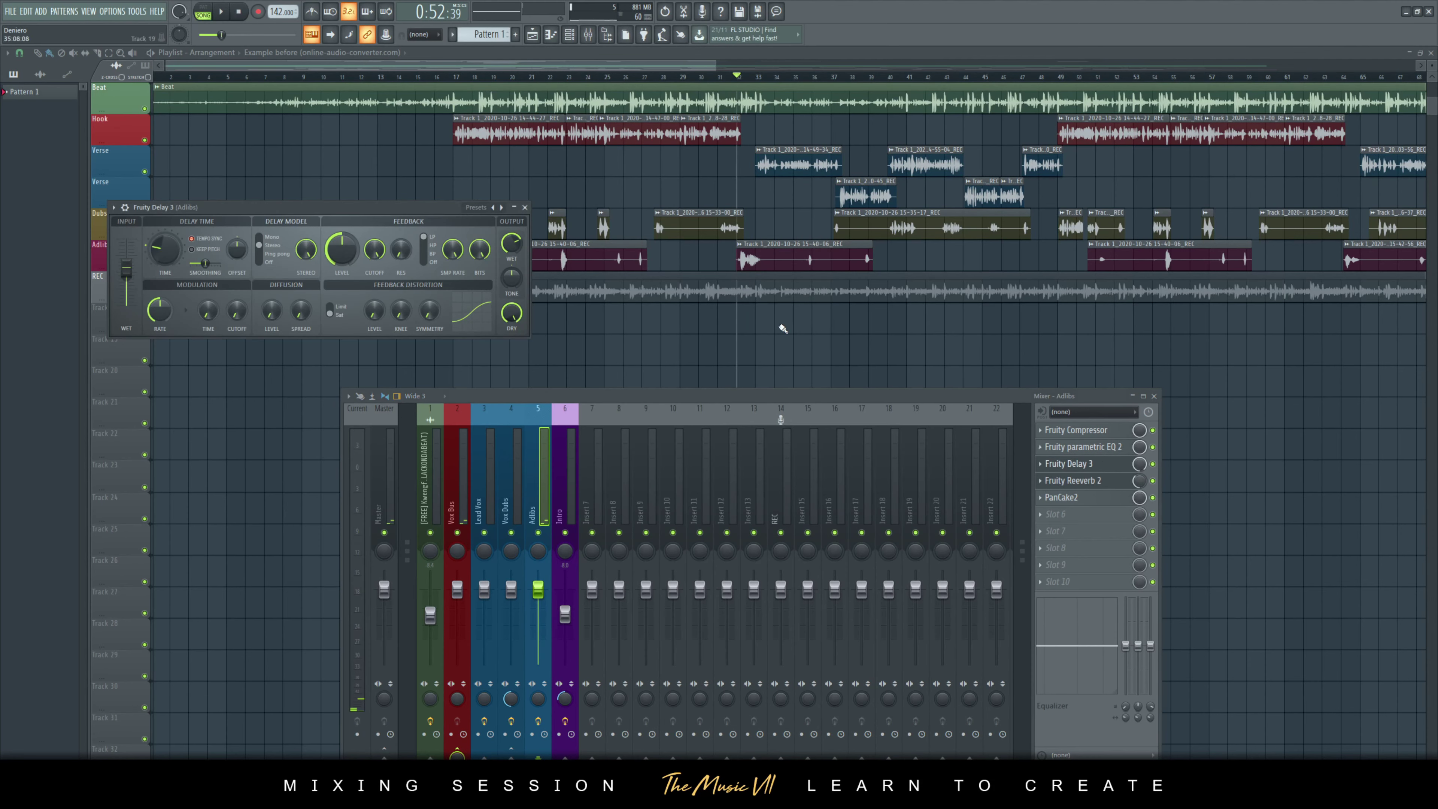
key(space)
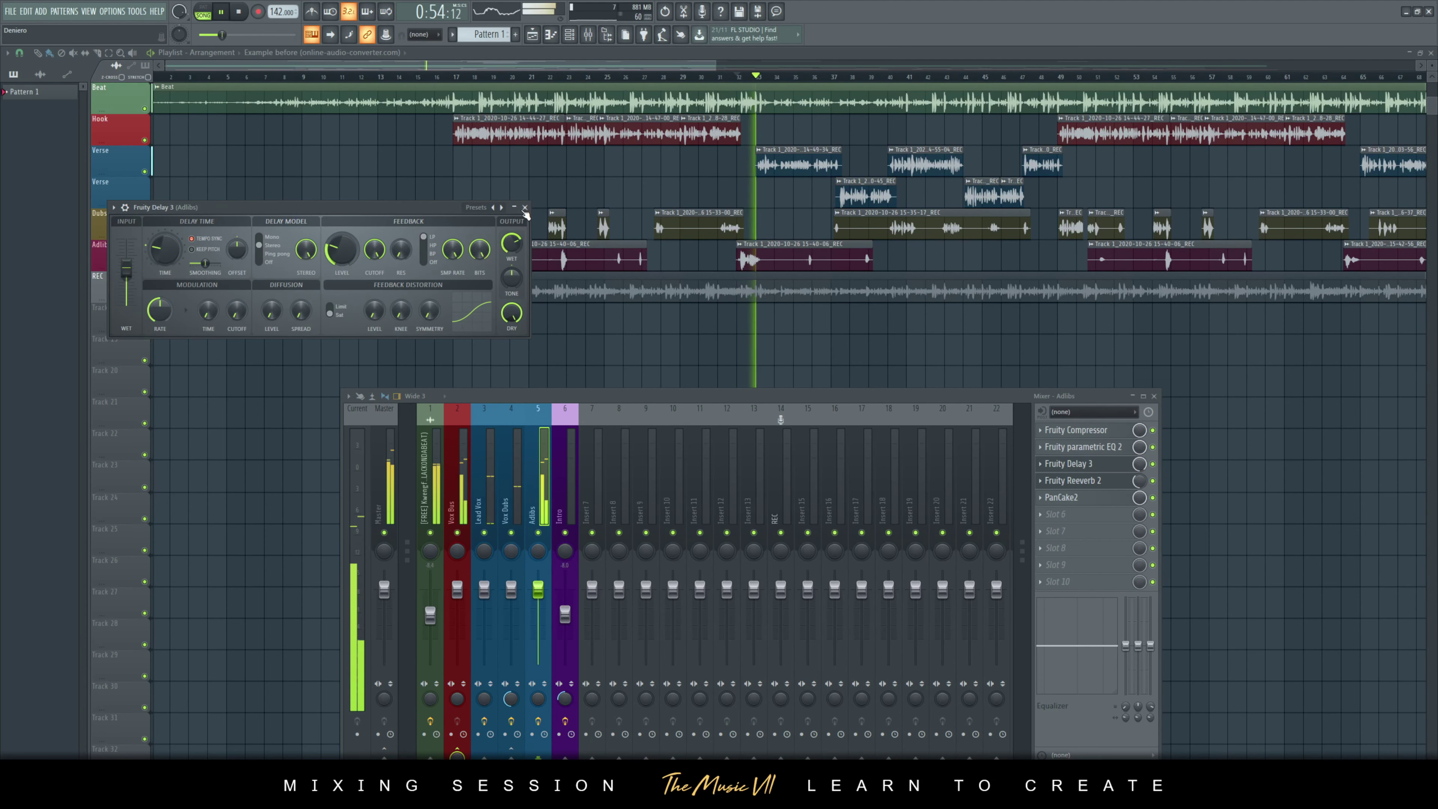
click(525, 208)
key(space)
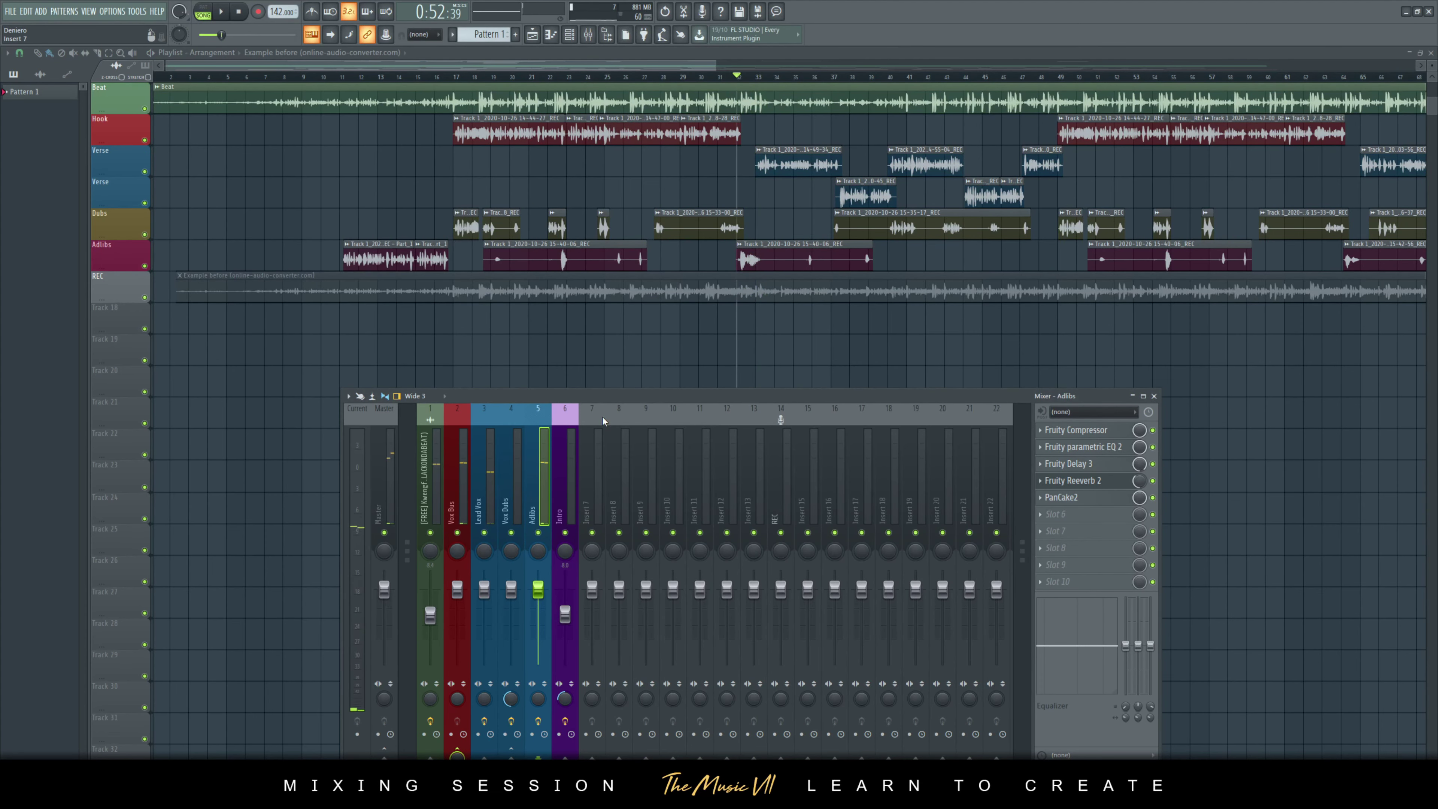
- Mute the beat's mixer track and listen to the Lead Vox and Vox Dubs together from bar 17 of the hook
drag(626, 400, 709, 267)
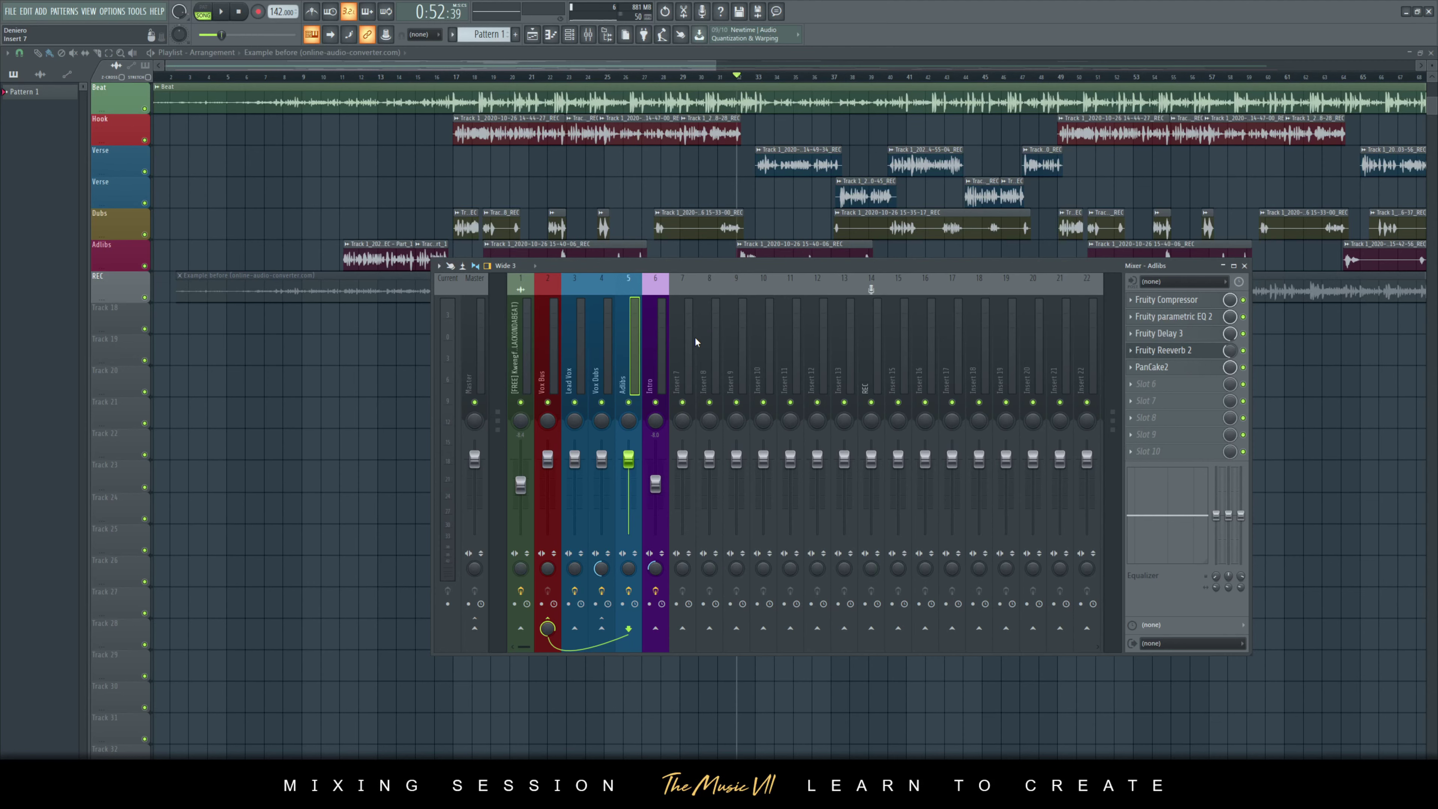
click(593, 329)
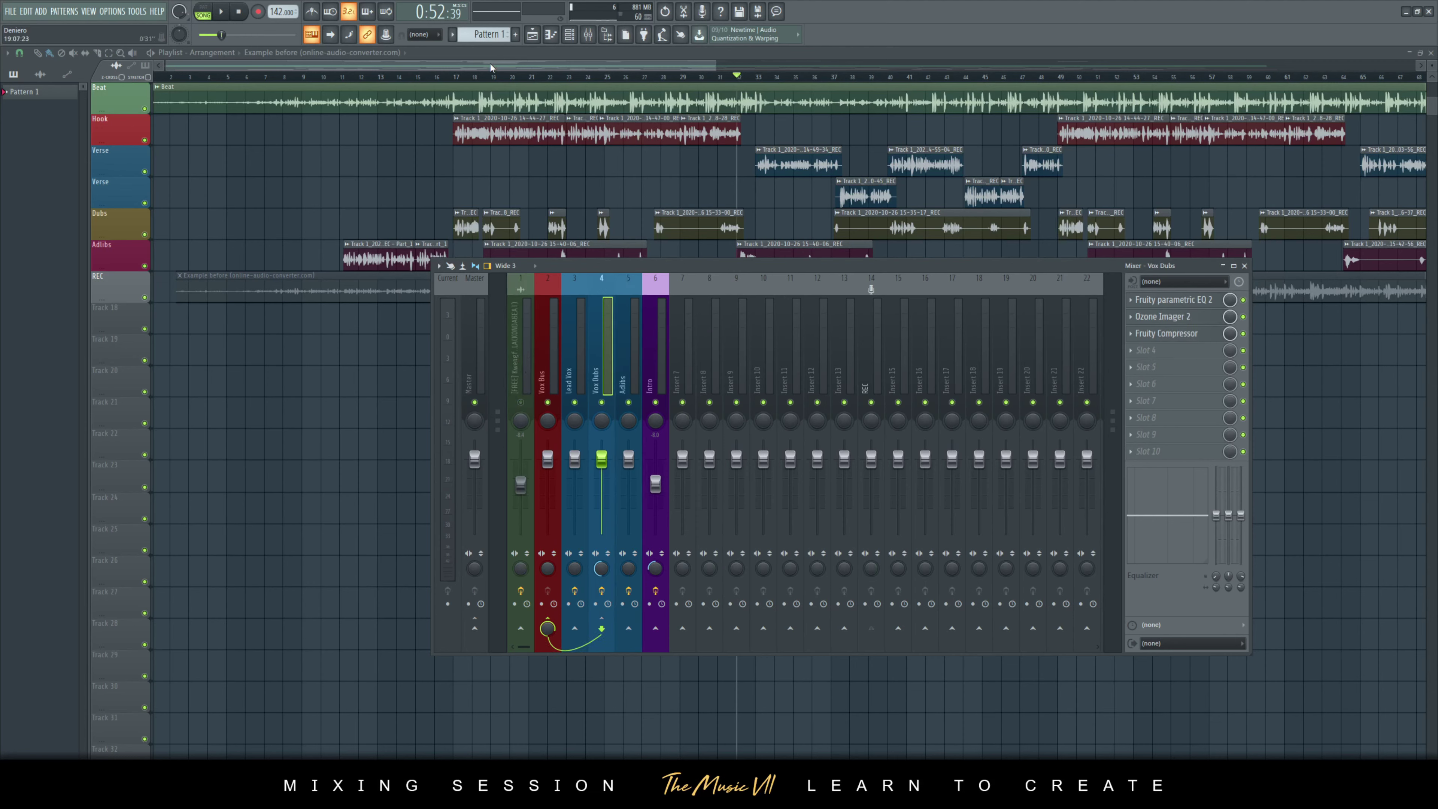
click(462, 76)
key(space)
key(F9)
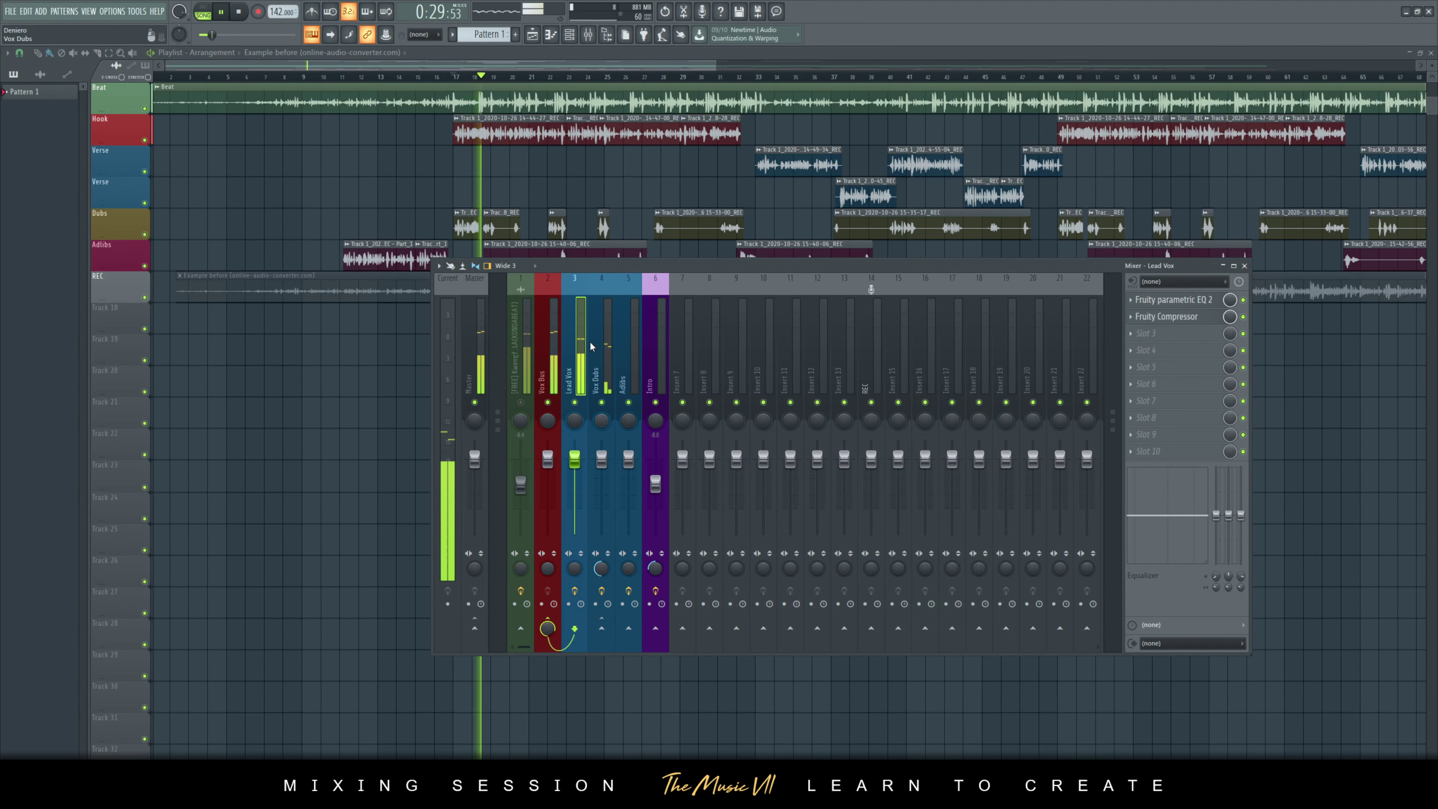
click(604, 365)
key(space)
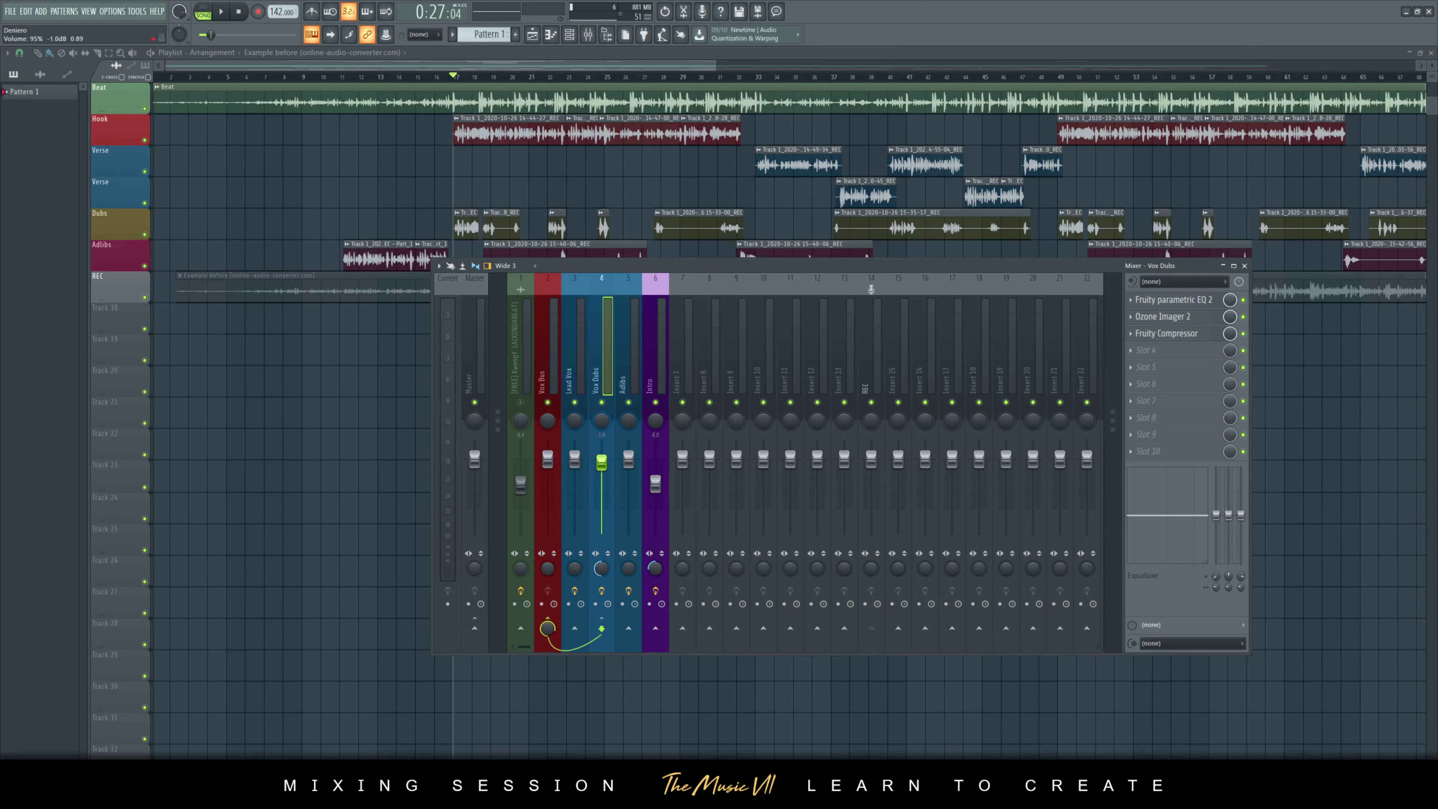
- Balance the backing vocals during hook playback, lowering Vox Dubs to about -7.0 dB and Adlibs slightly below that
key(space)
mouse_move(602, 504)
mouse_down()
mouse_move(602, 481)
mouse_move(628, 482)
mouse_move(604, 489)
mouse_up()
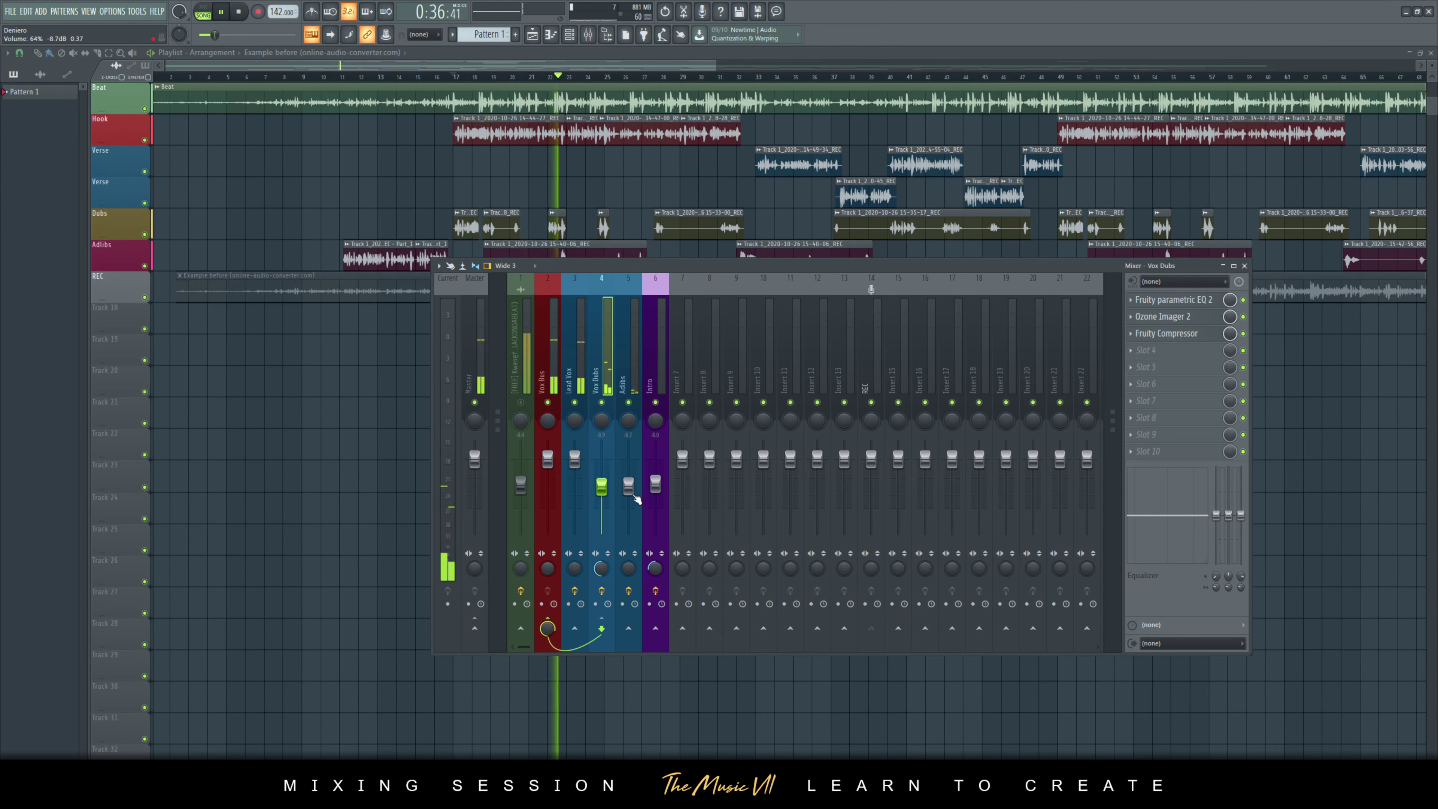
drag(628, 485, 602, 488)
scroll(601, 495, up, 4)
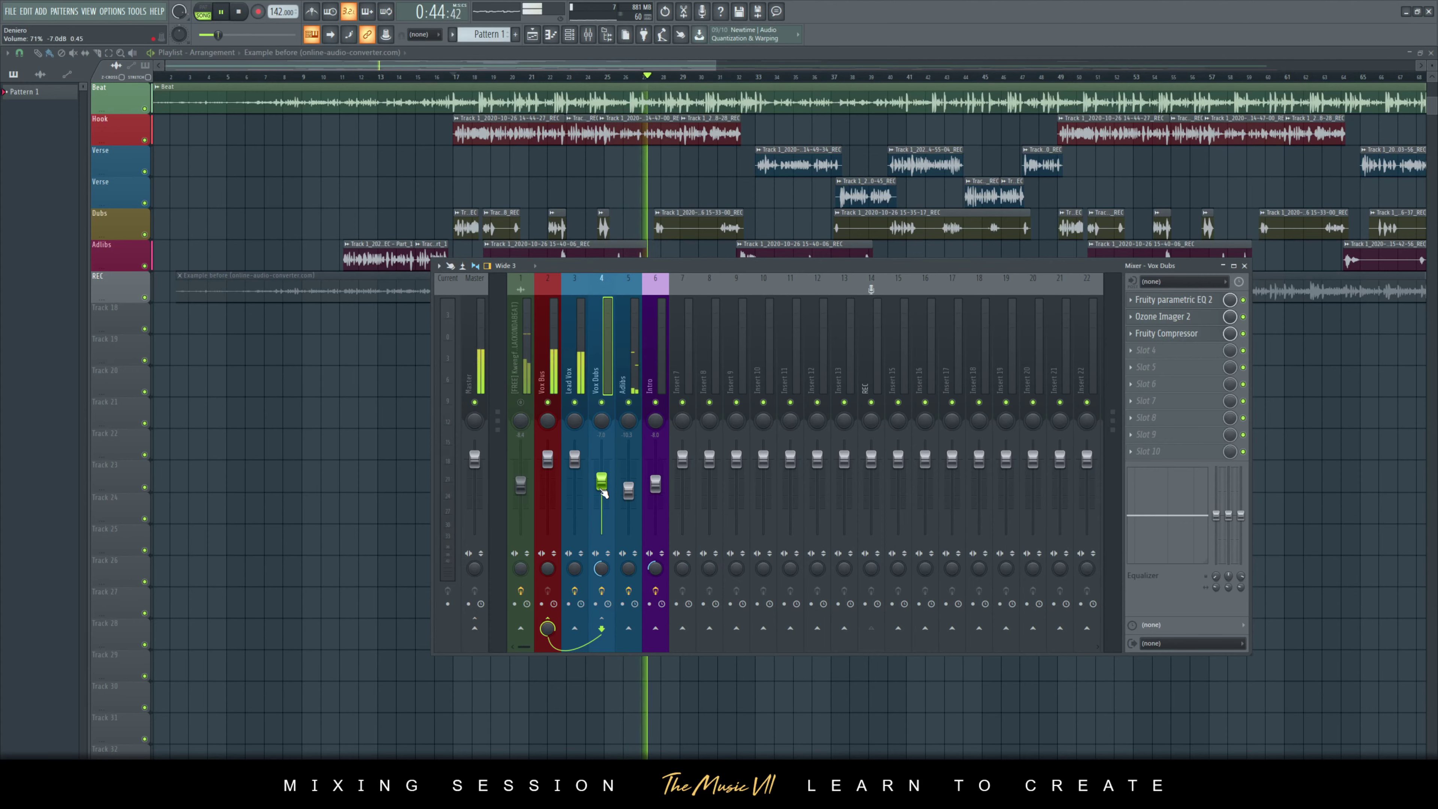
- Listen to the hook vocals through into the verse with Lead Vox selected, moving the mixer clear of the arrangement, and stop playback
drag(679, 269, 668, 314)
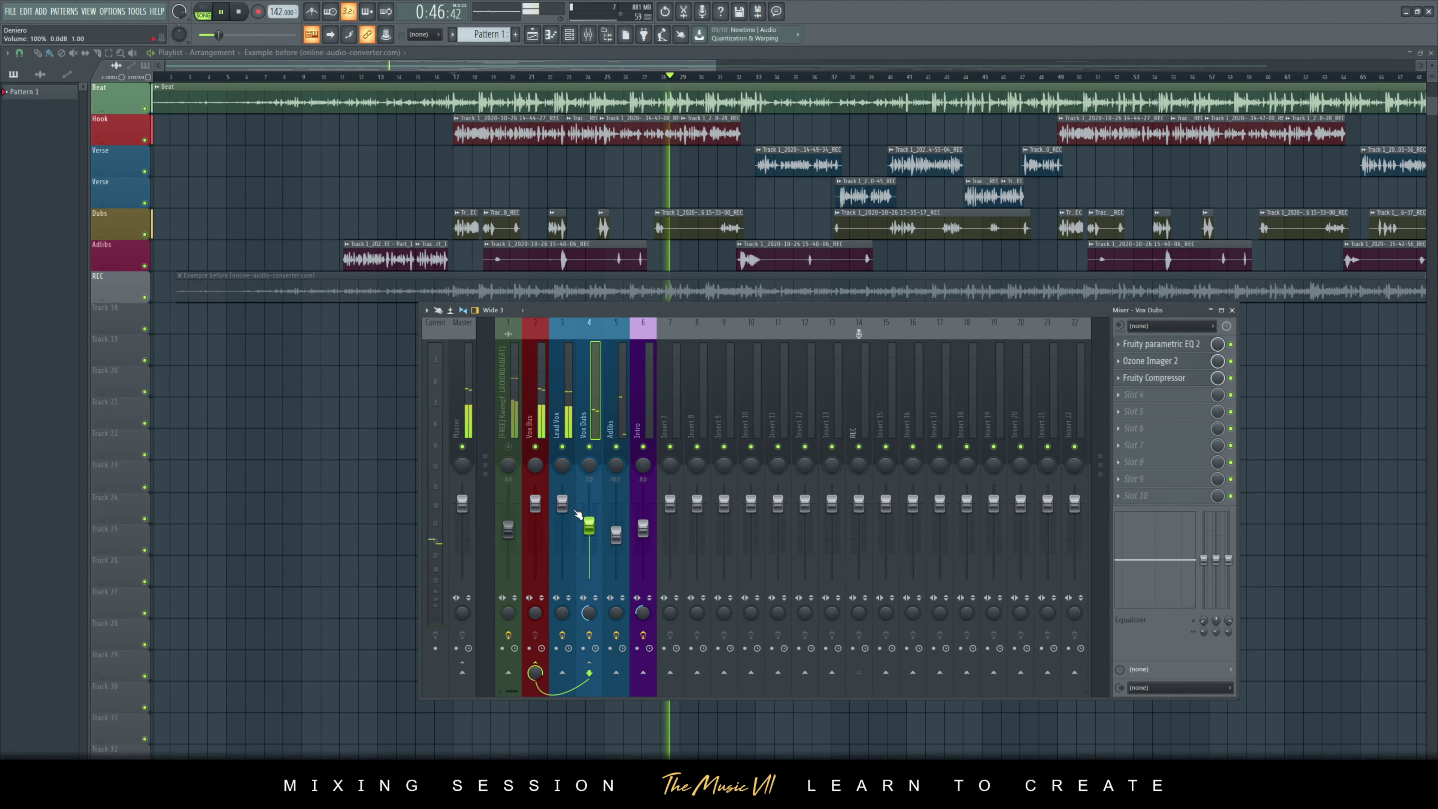
click(573, 412)
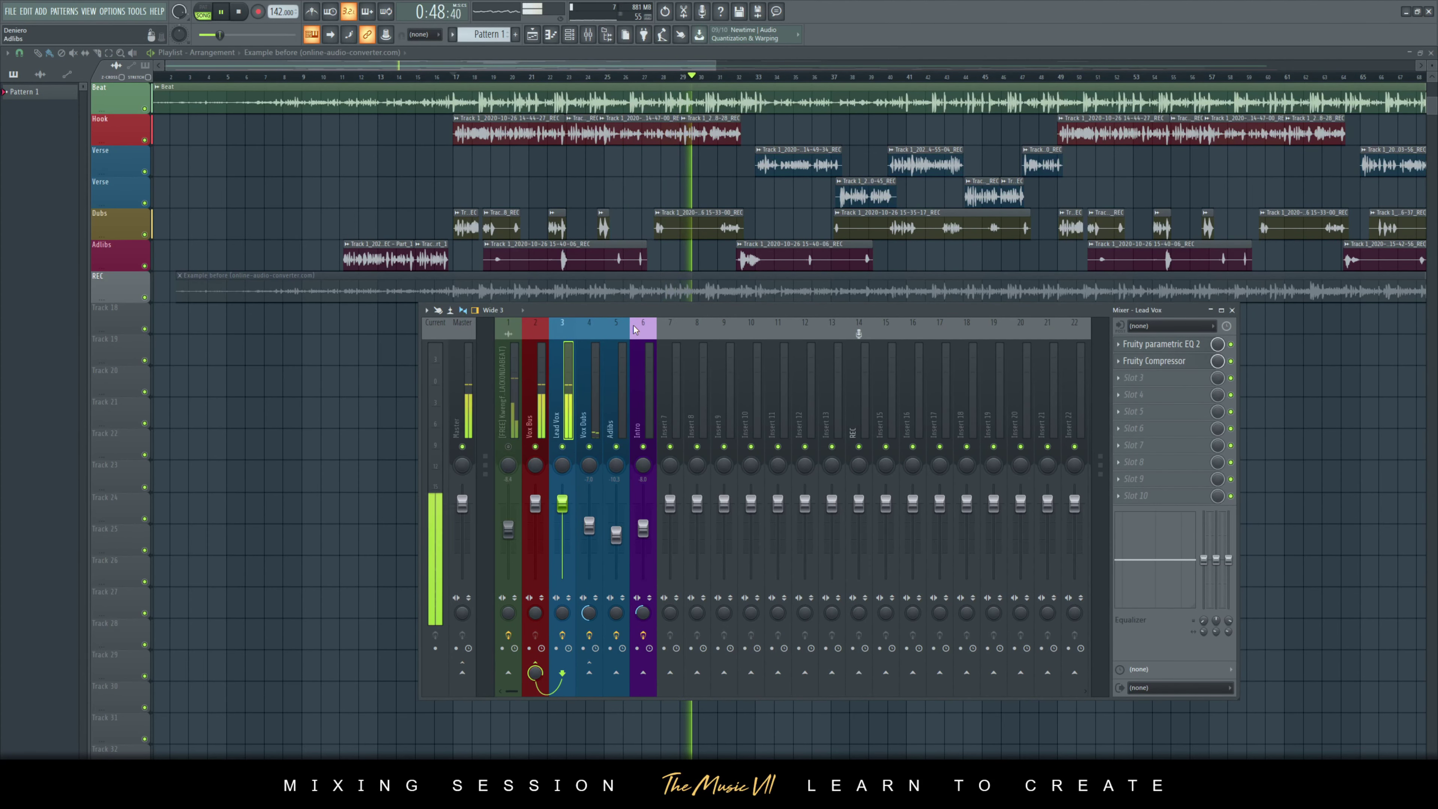
click(426, 310)
click(452, 379)
drag(833, 309, 754, 362)
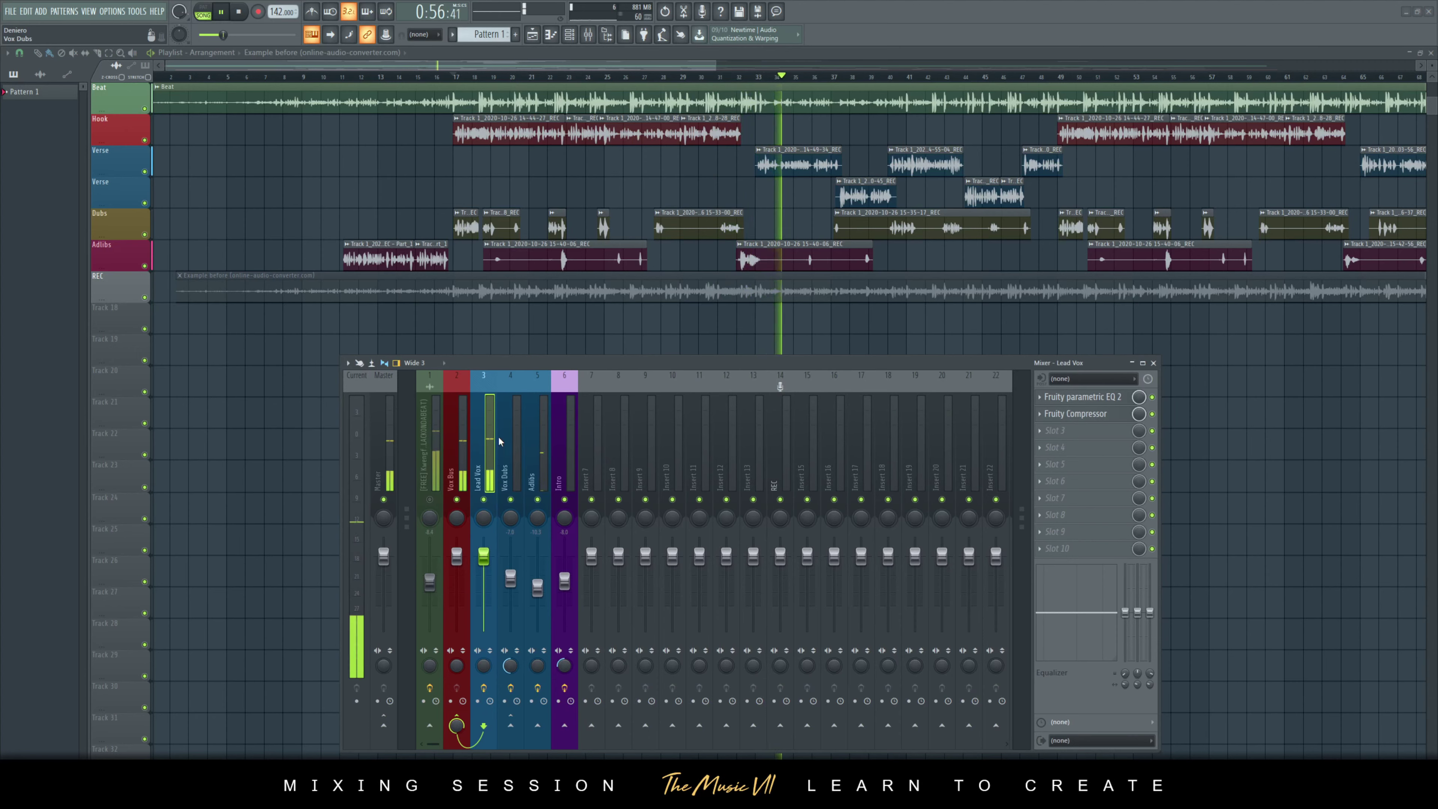
key(space)
- Try a low-shelf cut of about -15.6 dB in the Vox Bus track's built-in EQ, reset it, and replay the hook briefly
click(456, 440)
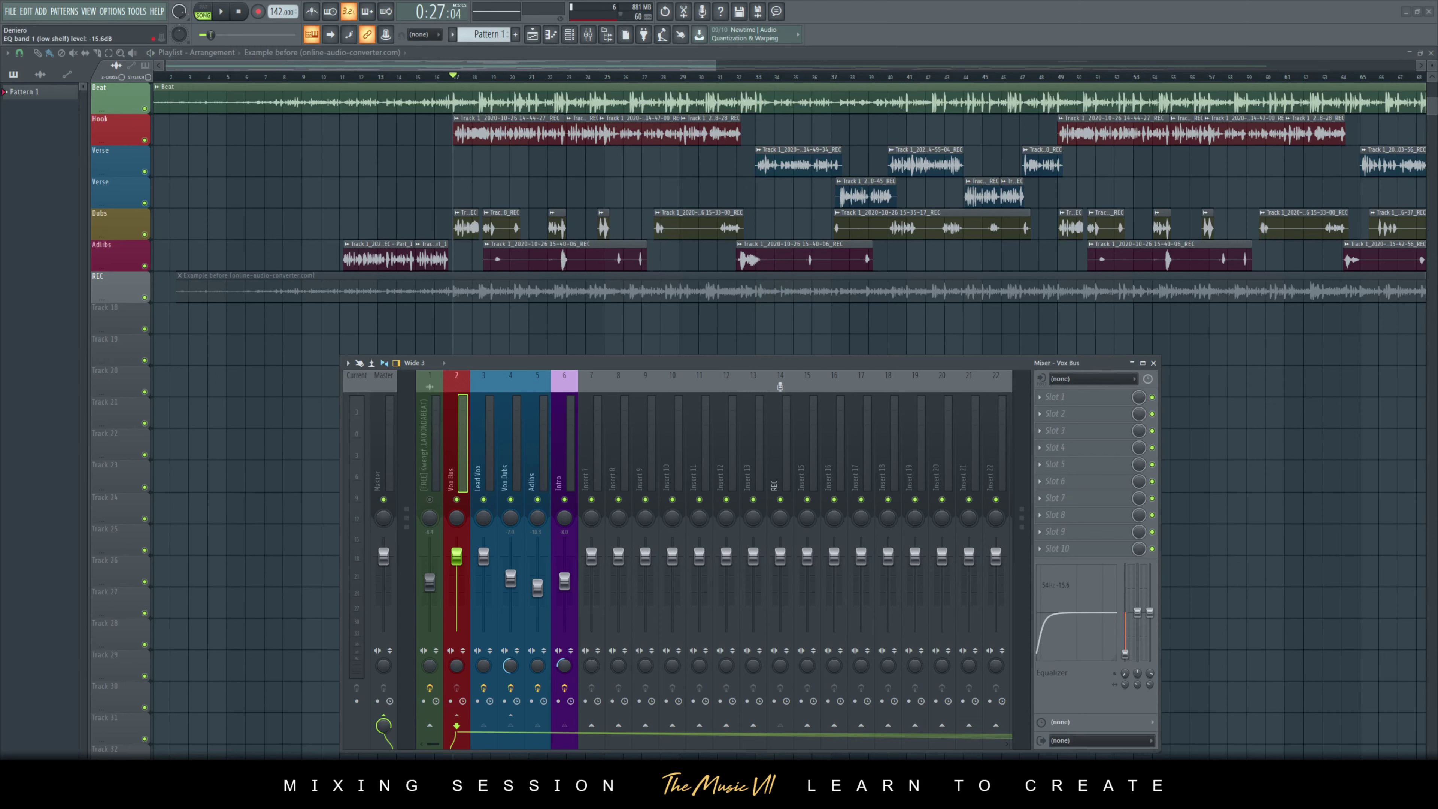
right_click(1127, 658)
click(1145, 622)
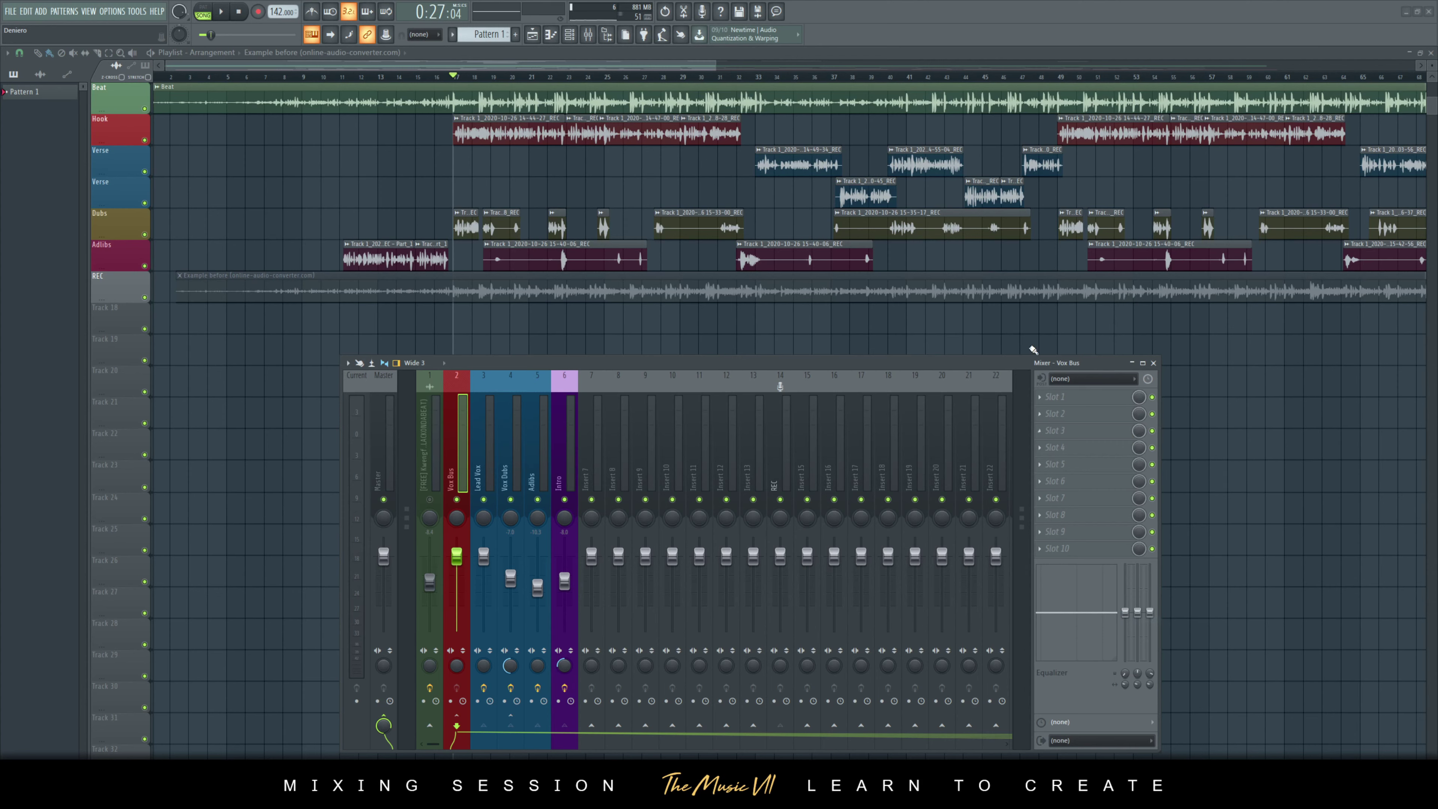
key(space)
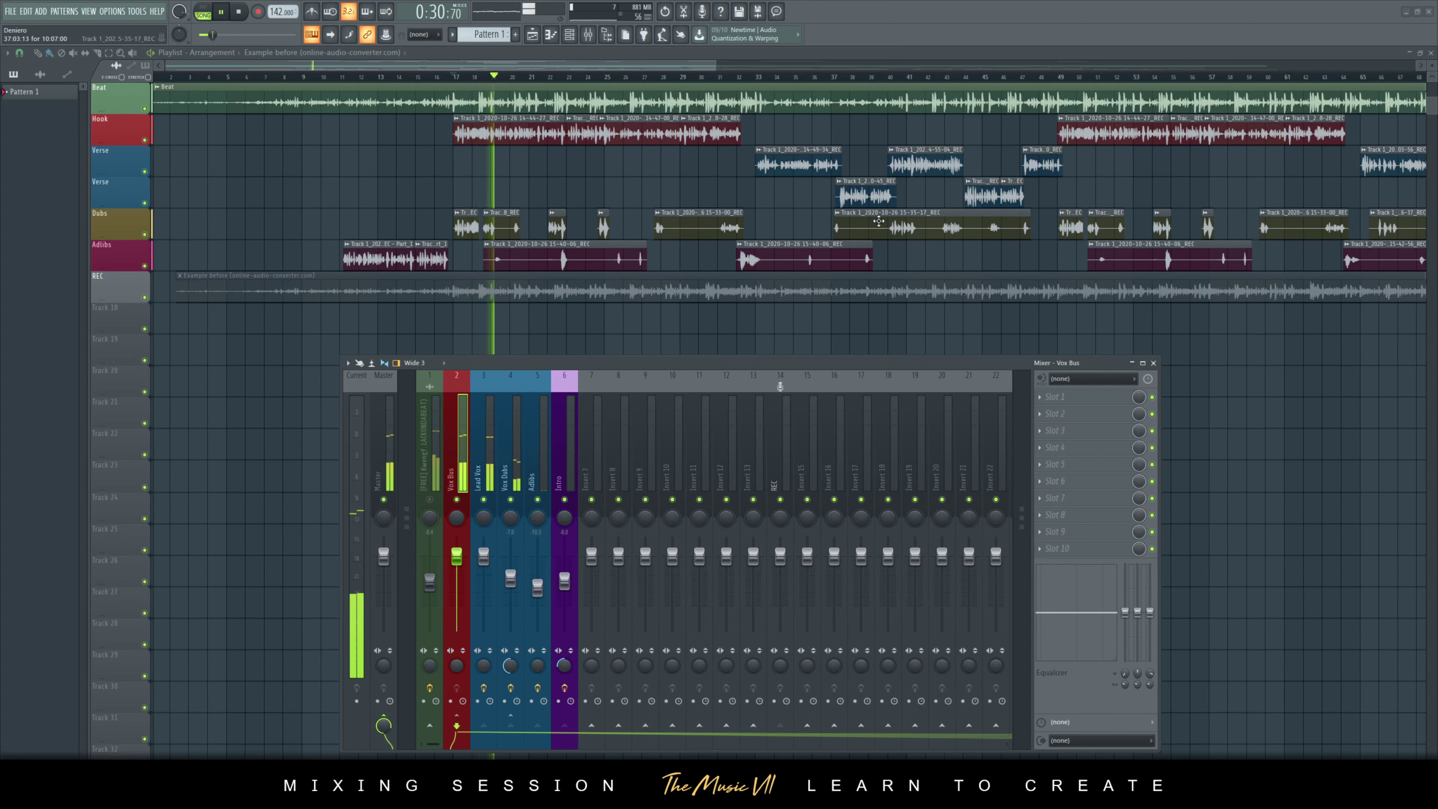
key(space)
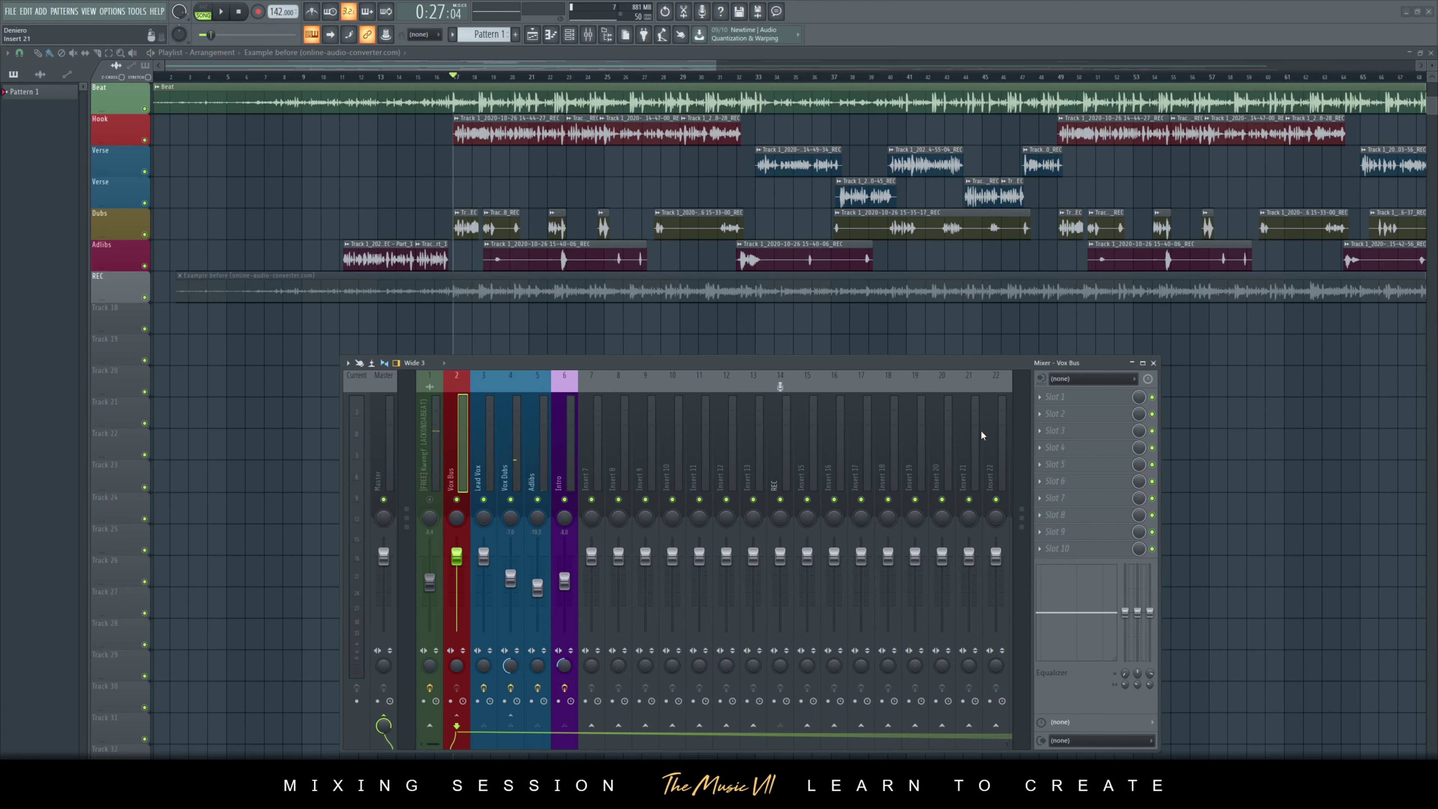
- Load Inf EQ in the first effect slot of Vox Bus and position its window over the arrangement
click(1060, 399)
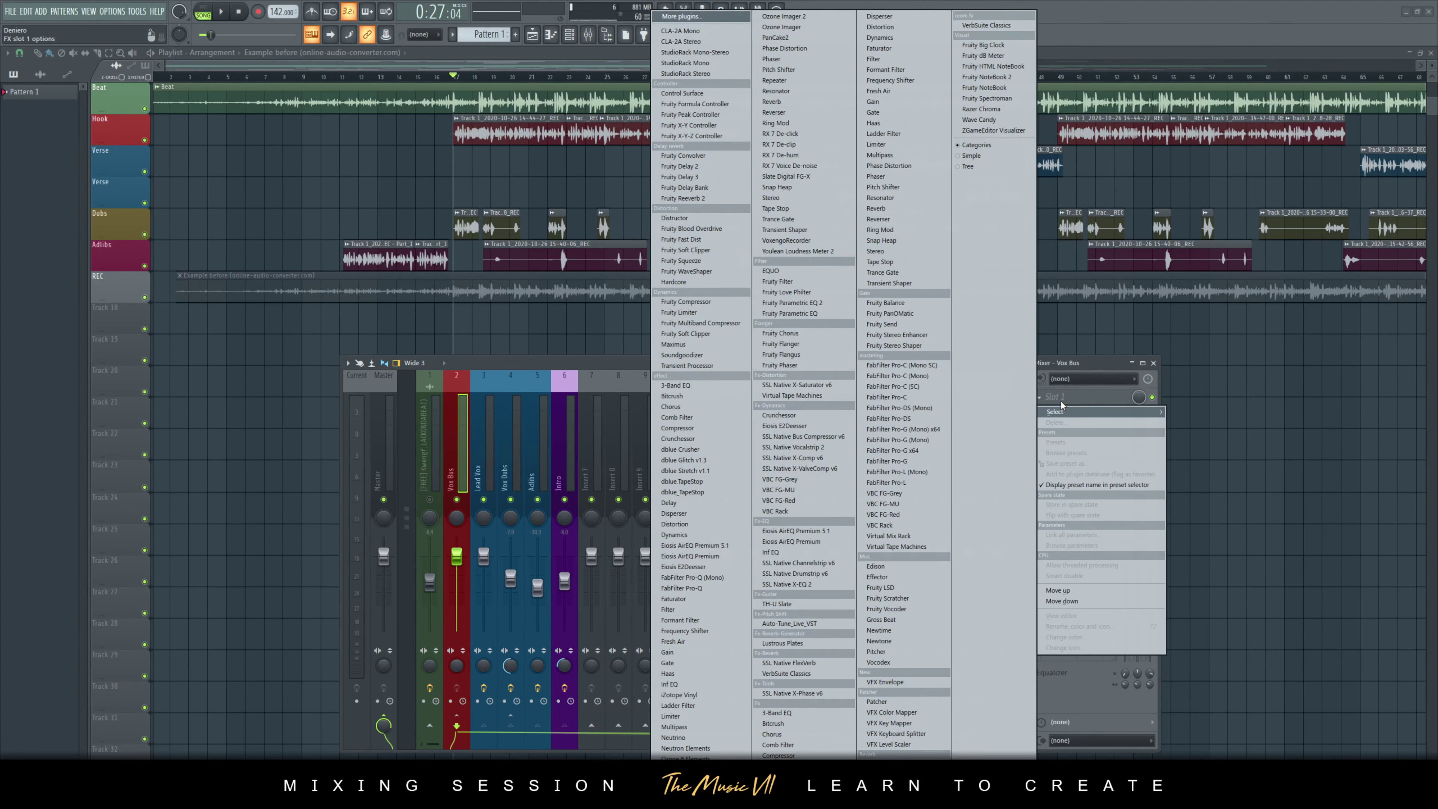
click(770, 552)
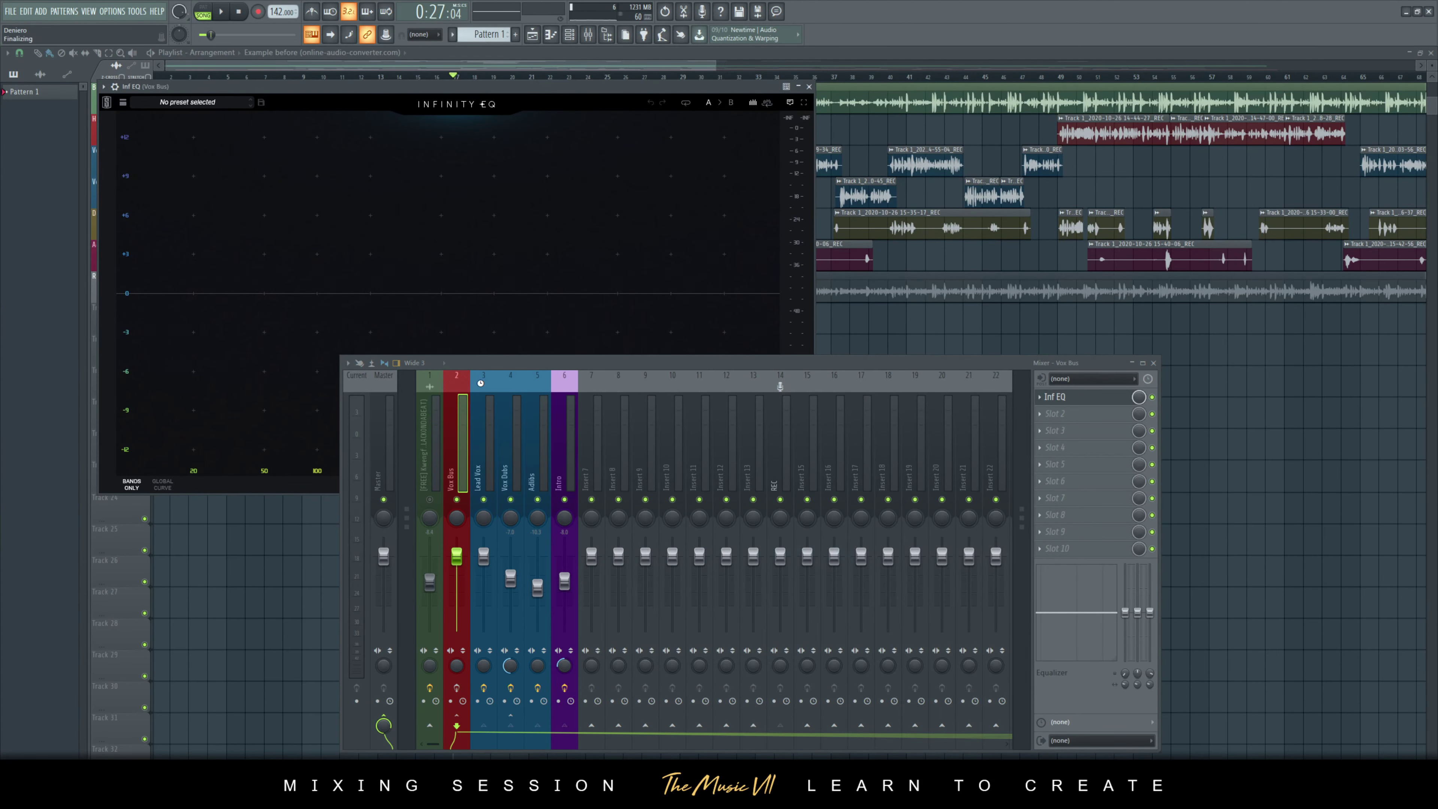
click(348, 364)
click(384, 432)
drag(440, 106, 848, 118)
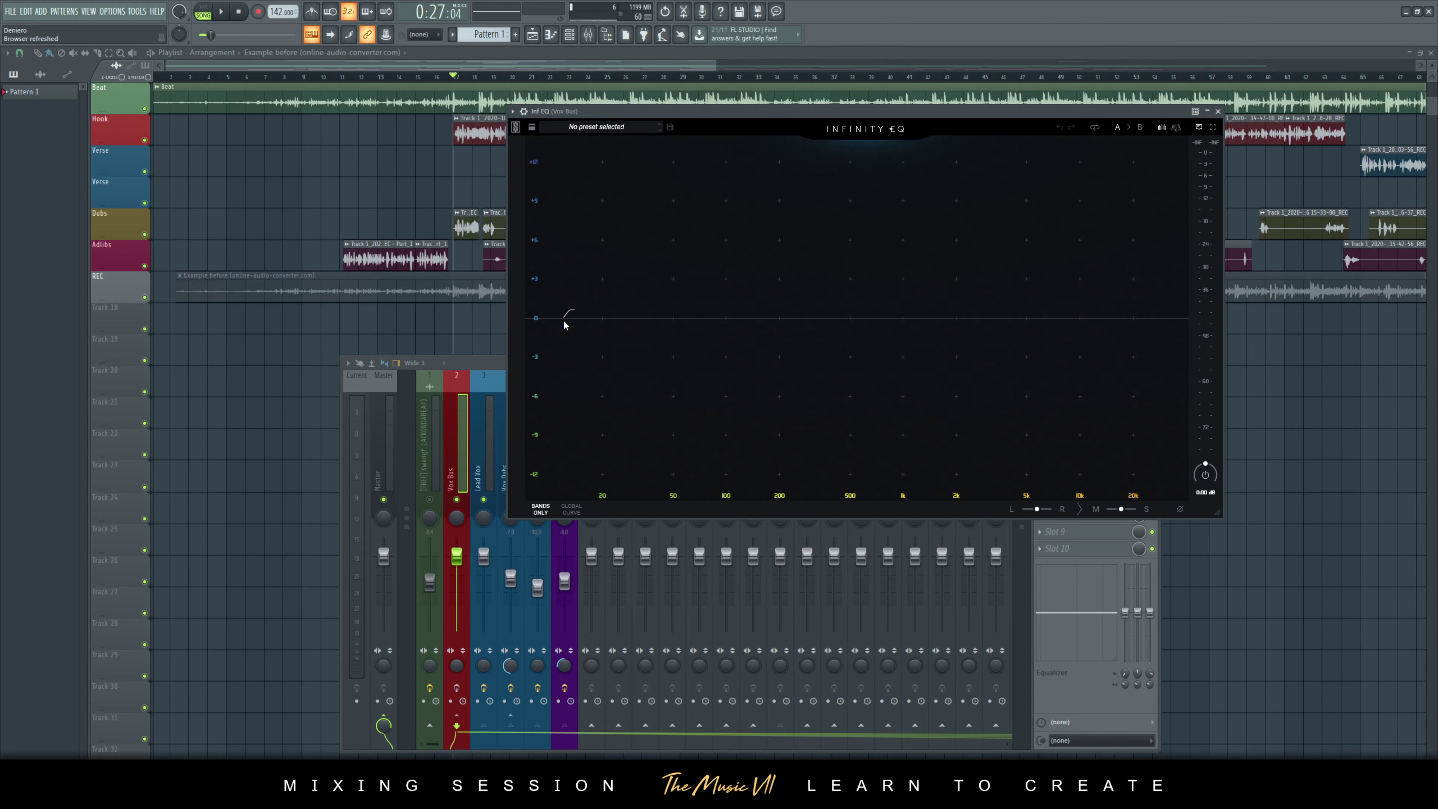
- Add a low-cut band at about 27.2 Hz and -0.60 dB in Inf EQ, trying different slopes on it
drag(581, 321, 626, 326)
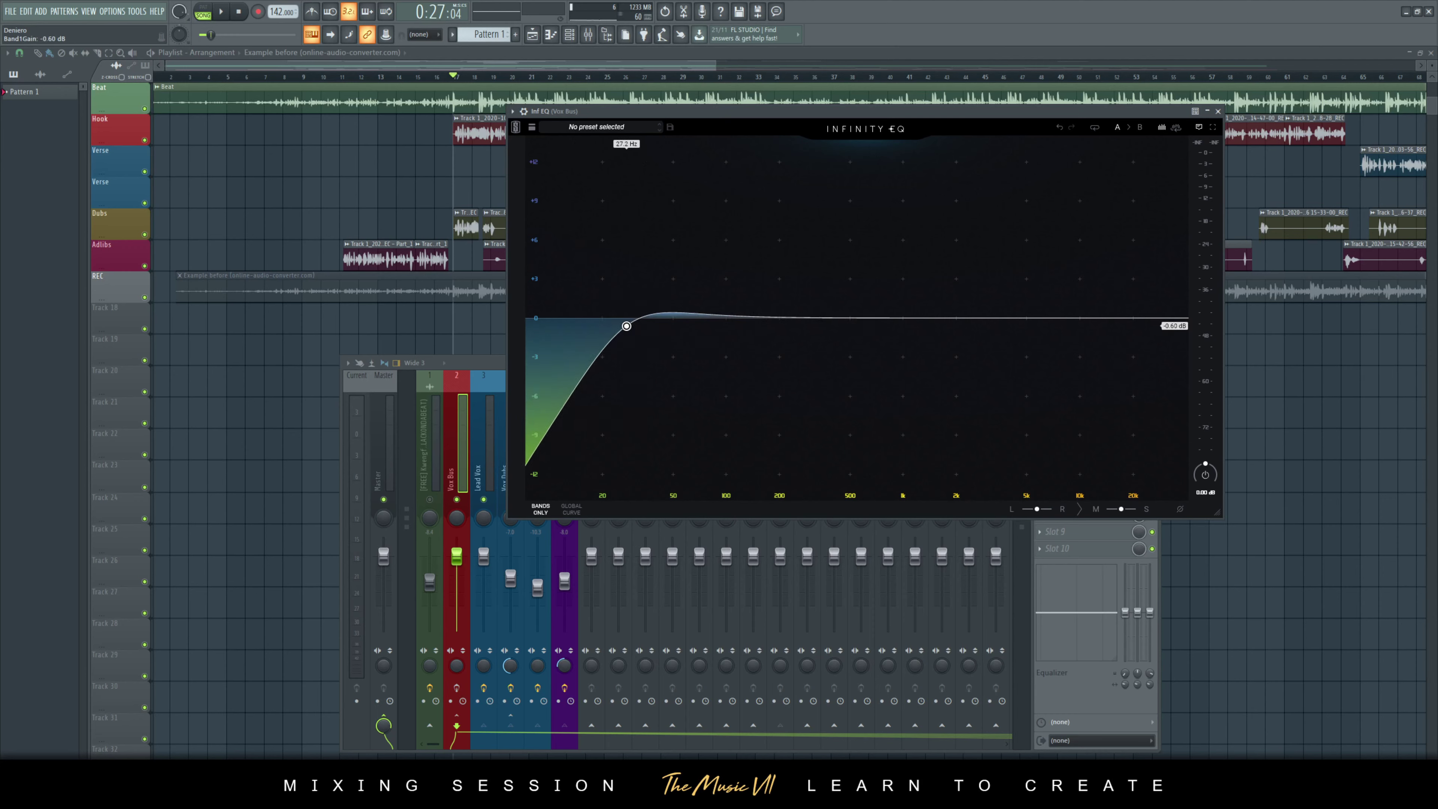
scroll(626, 328, up, 3)
scroll(627, 327, down, 2)
scroll(626, 328, up, 1)
scroll(626, 327, down, 4)
scroll(625, 328, up, 4)
scroll(626, 330, down, 2)
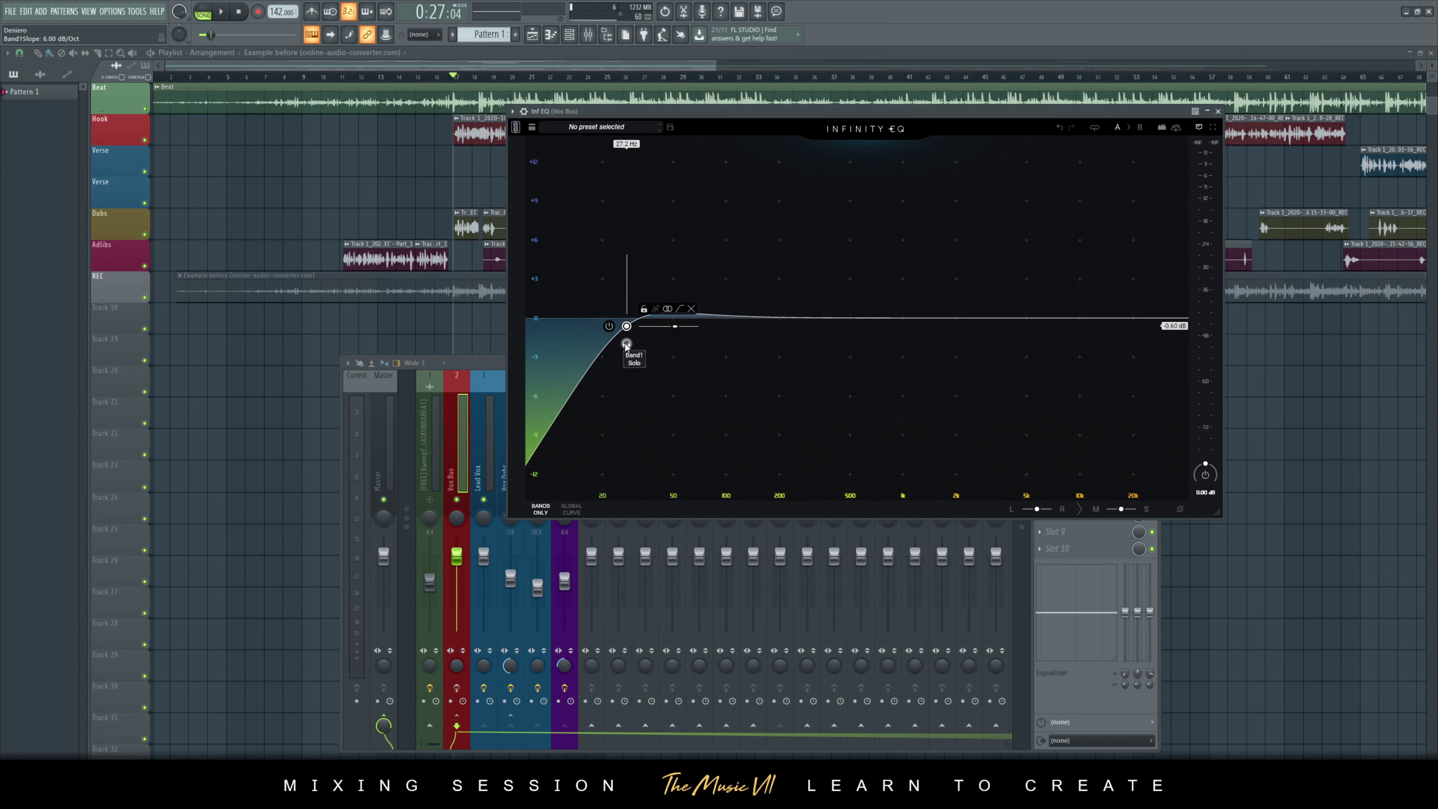
- Raise the low-cut band to about 76.9 Hz, solo the band briefly and audition the hook
drag(627, 333, 702, 325)
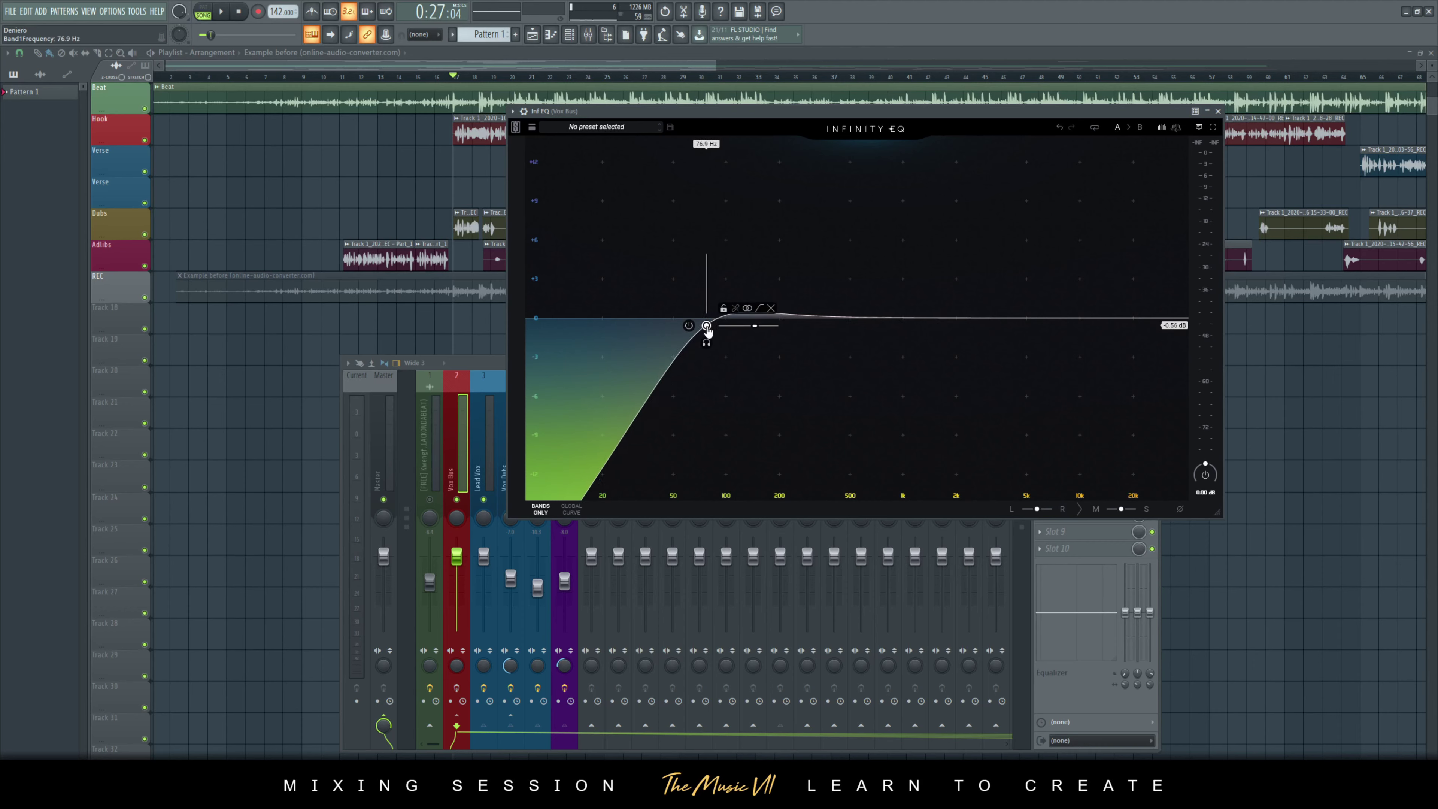
click(706, 343)
click(221, 12)
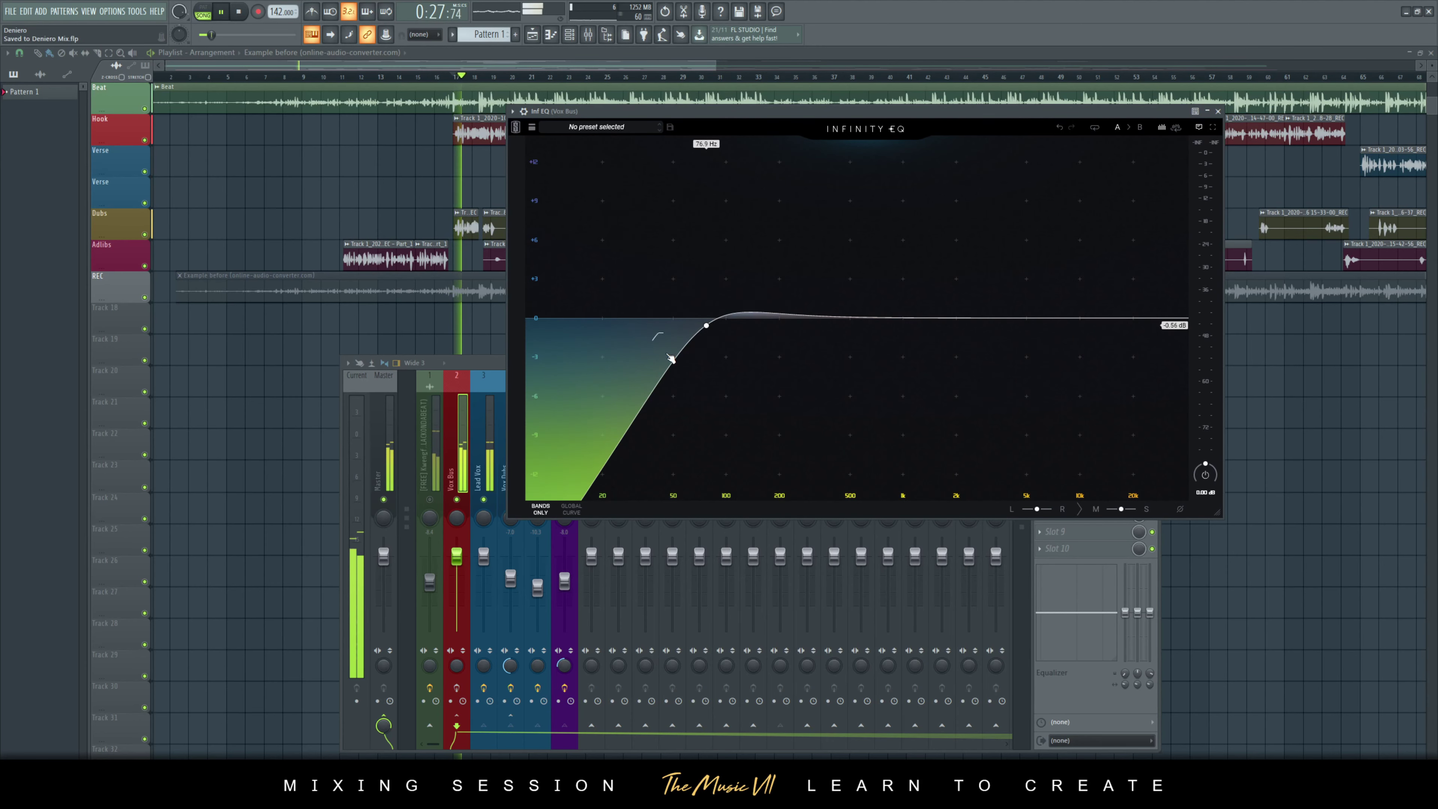
drag(769, 111, 805, 122)
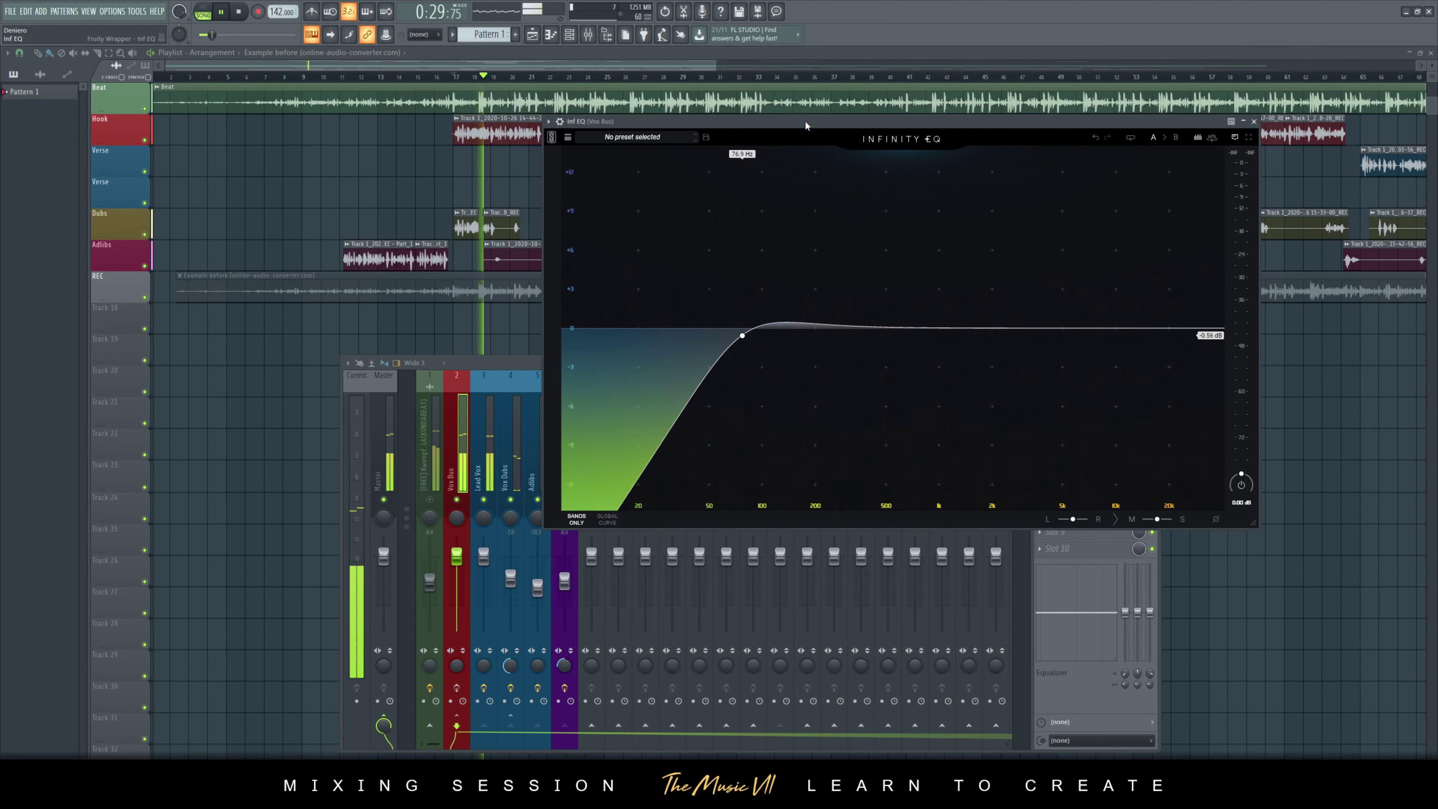
click(238, 12)
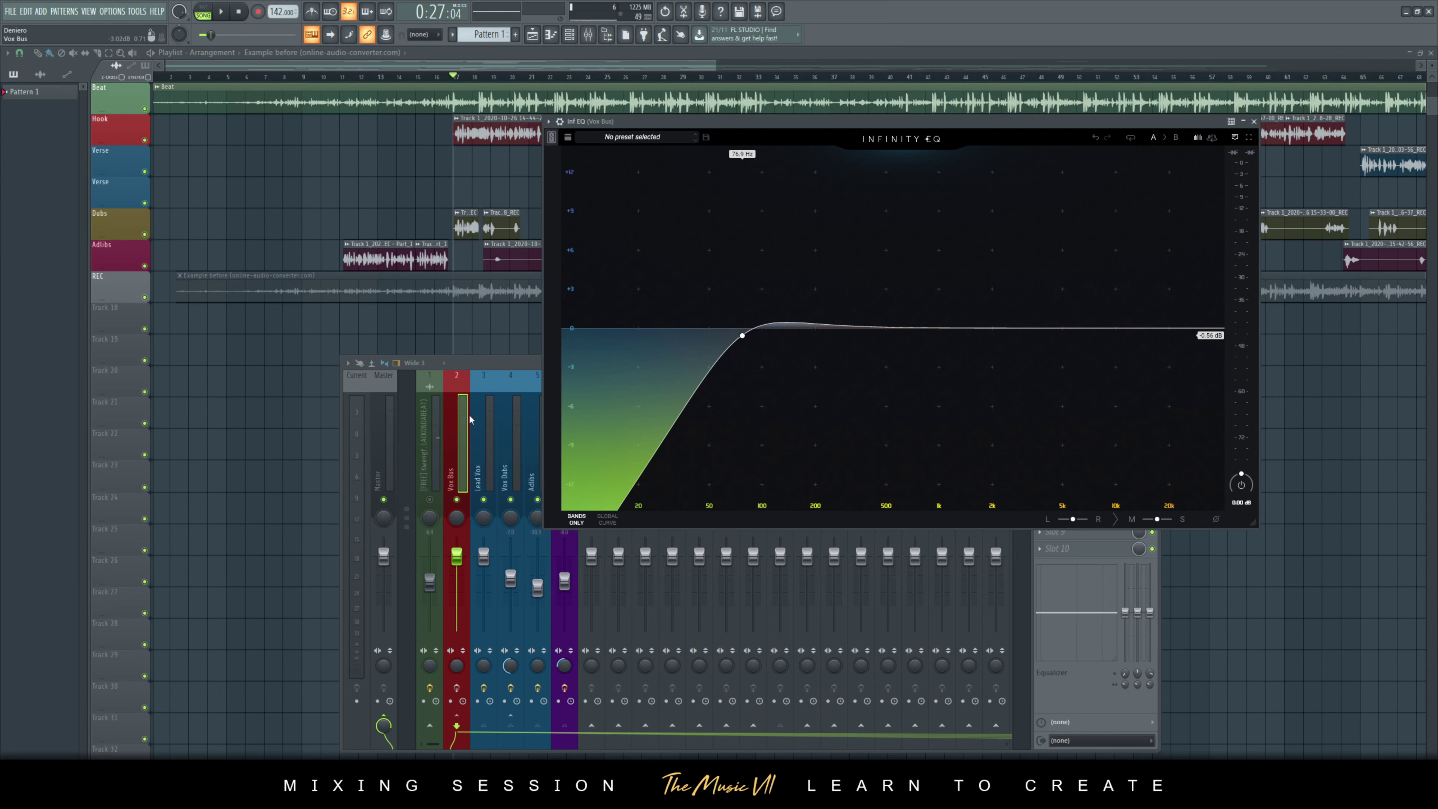
- Adjust the low-cut band to about 76.3 Hz and -1.51 dB, soloing it during playback to hear the removed lows
drag(744, 337, 743, 341)
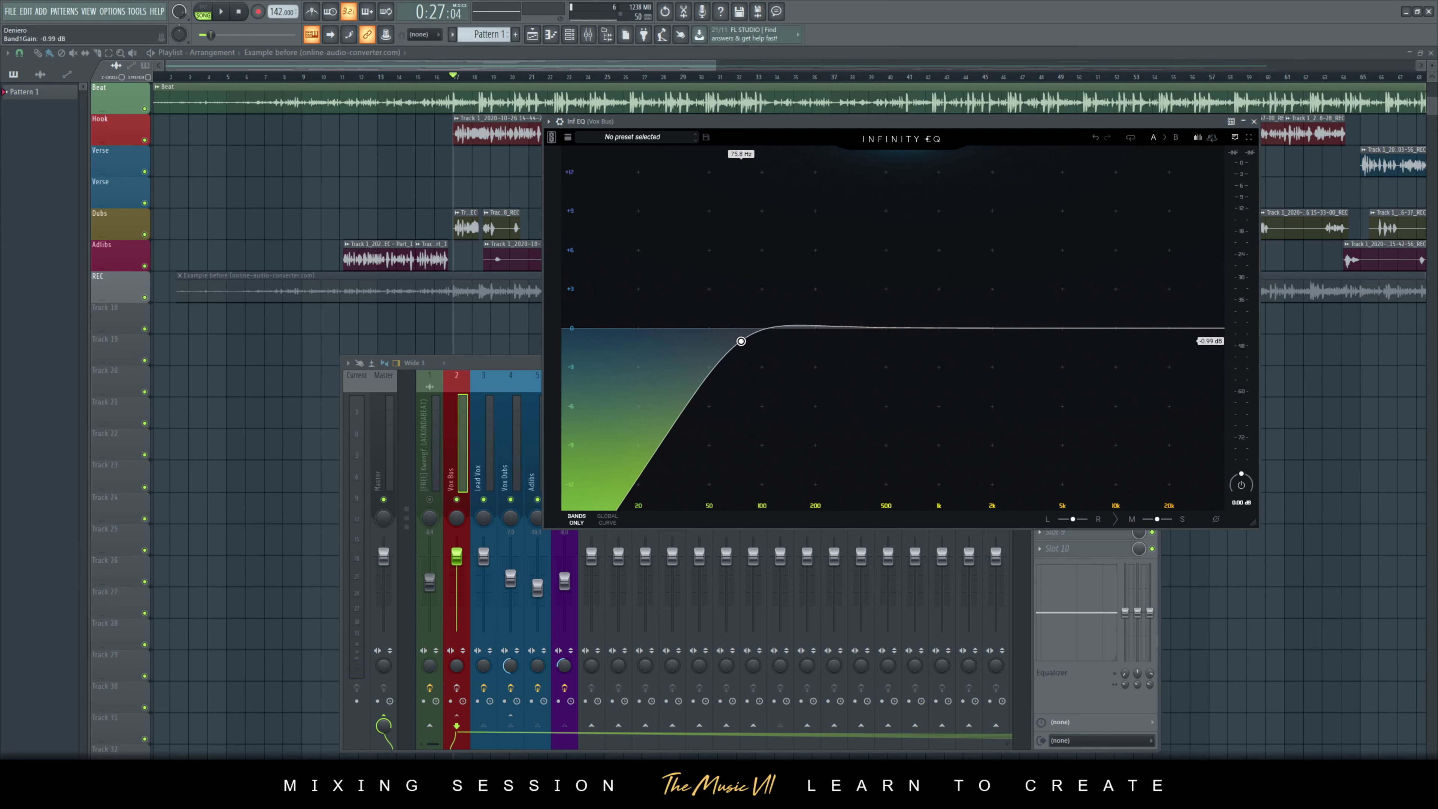
key(space)
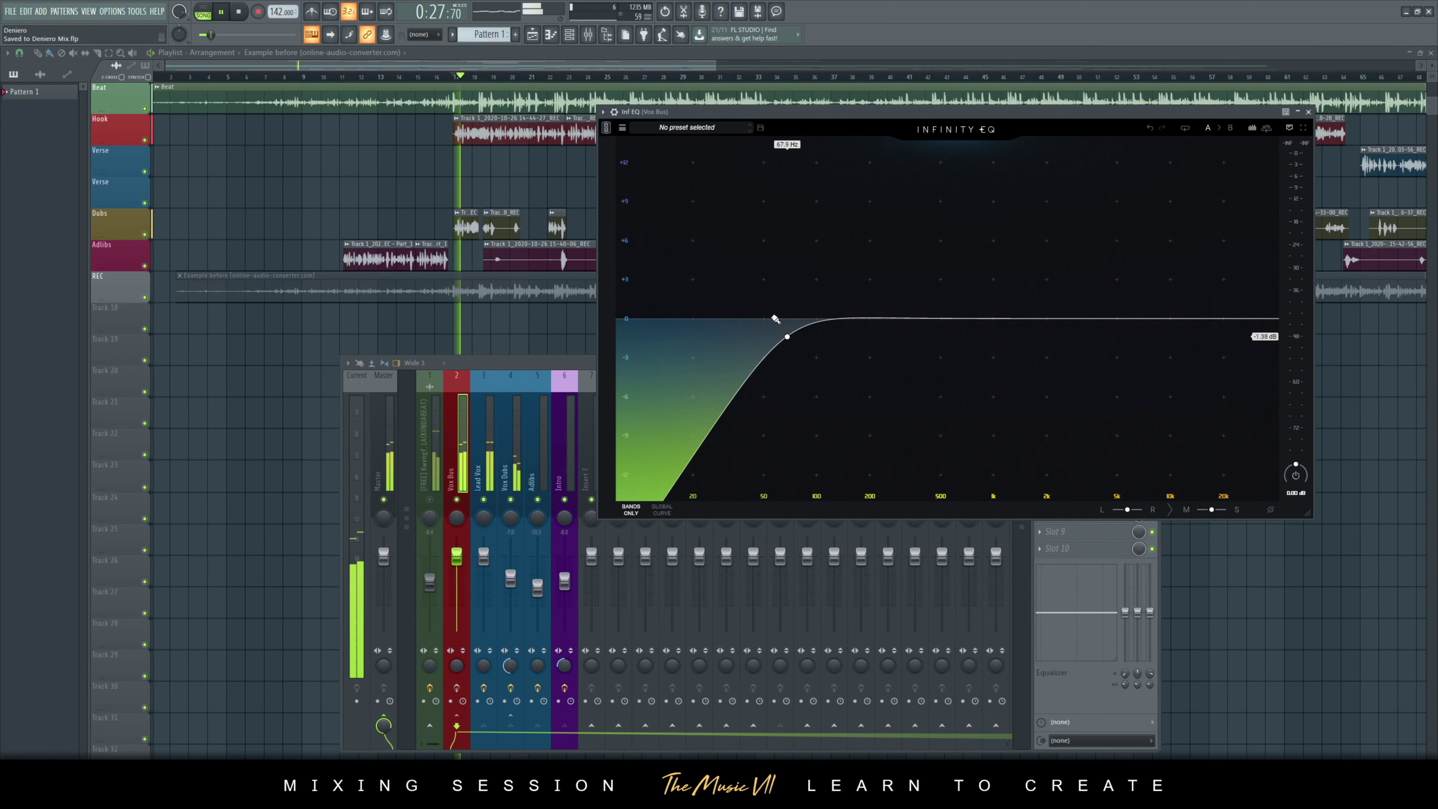
drag(797, 338, 798, 343)
click(796, 356)
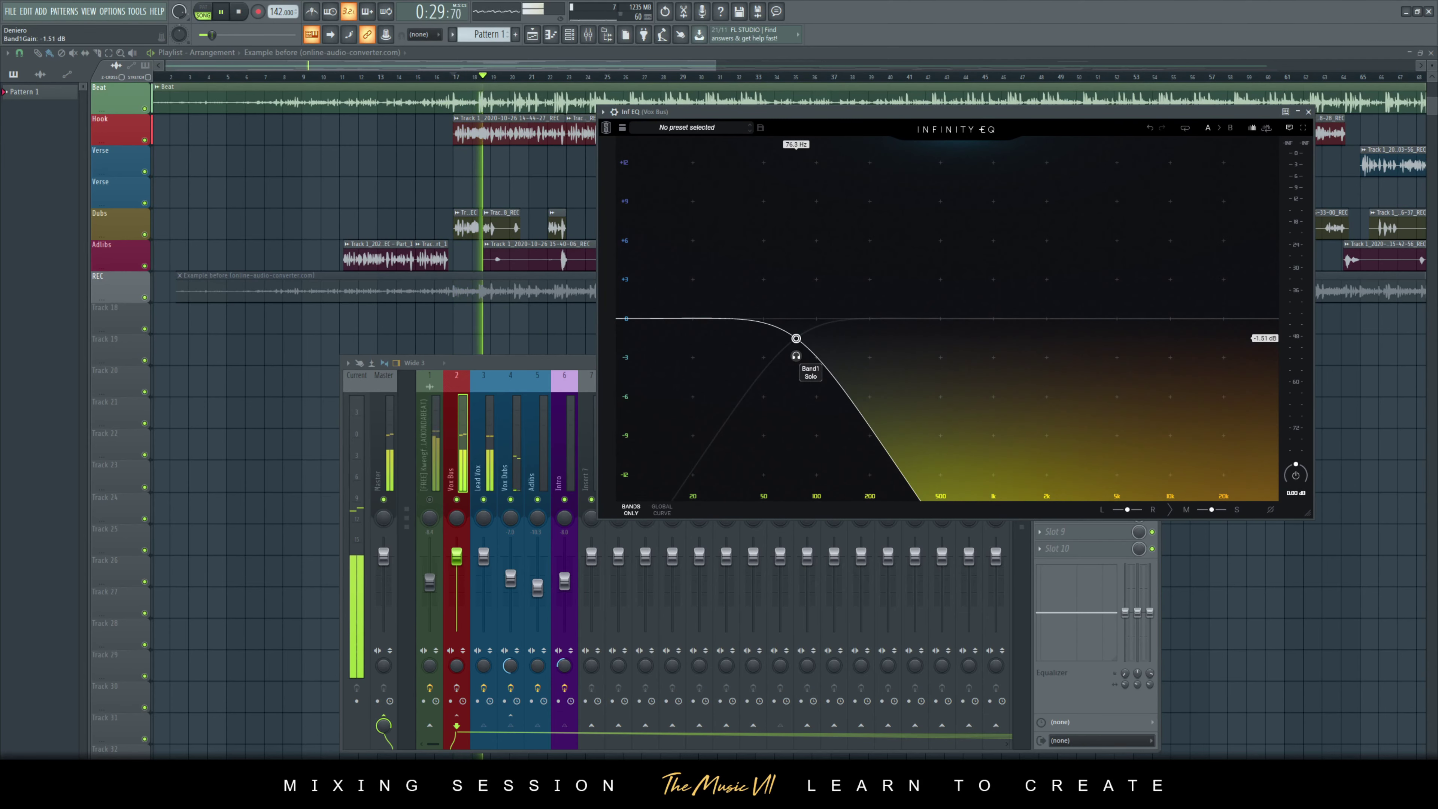
key(space)
- Save the project, solo the low-cut band during playback, and lower its frequency to about 64.1 Hz
drag(964, 109, 877, 140)
key(ctrl+s)
key(space)
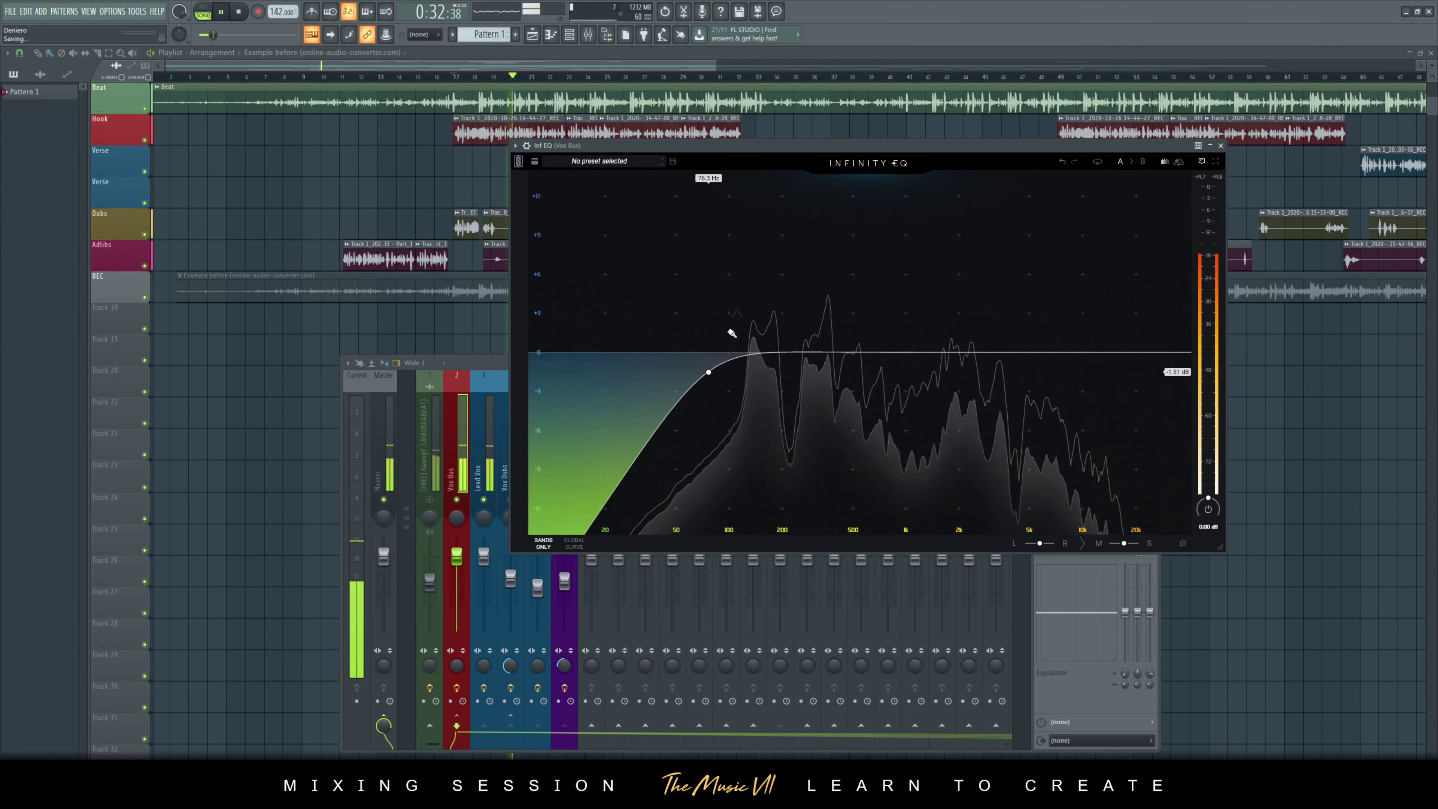
click(708, 388)
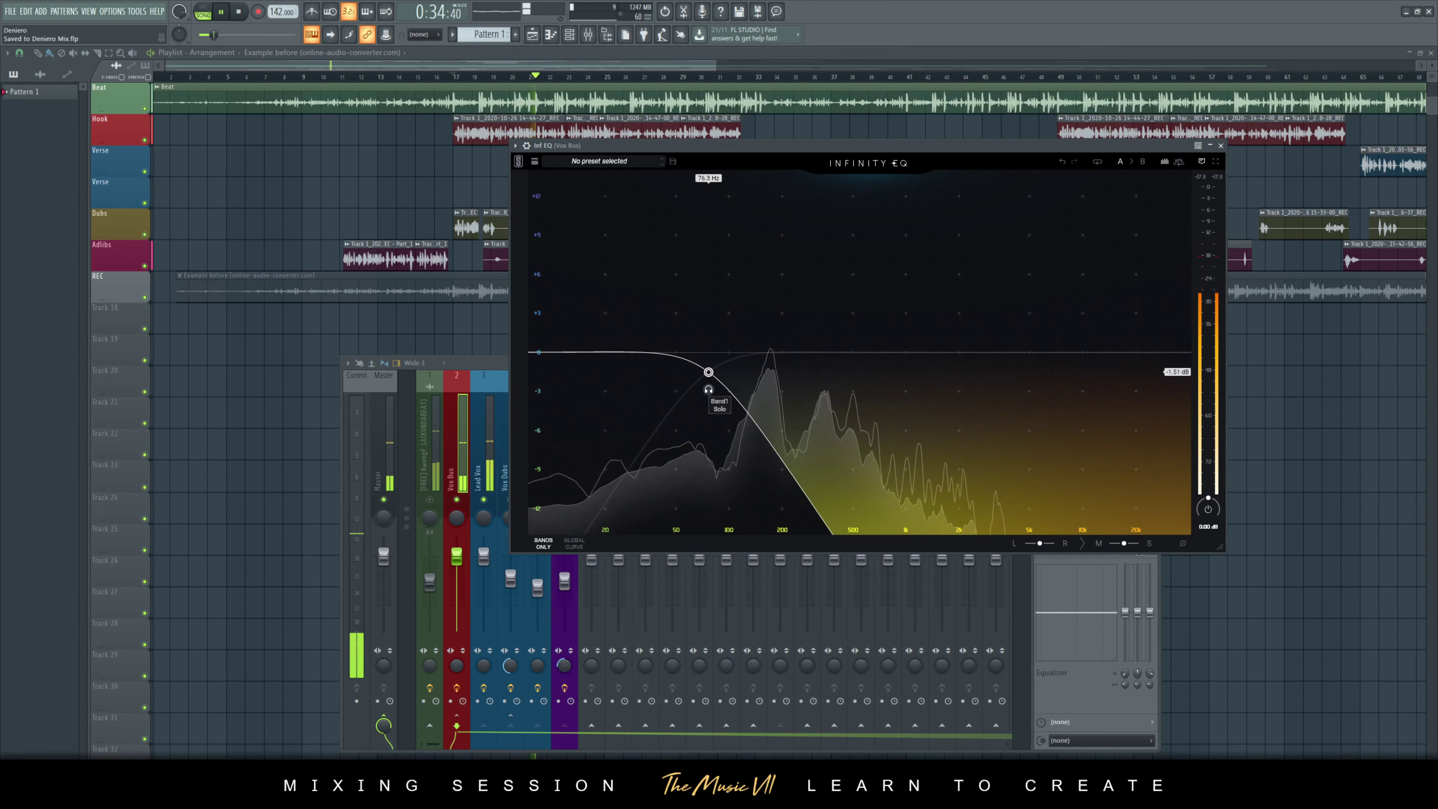
mouse_move(707, 372)
mouse_down()
mouse_move(735, 371)
mouse_move(694, 371)
mouse_up()
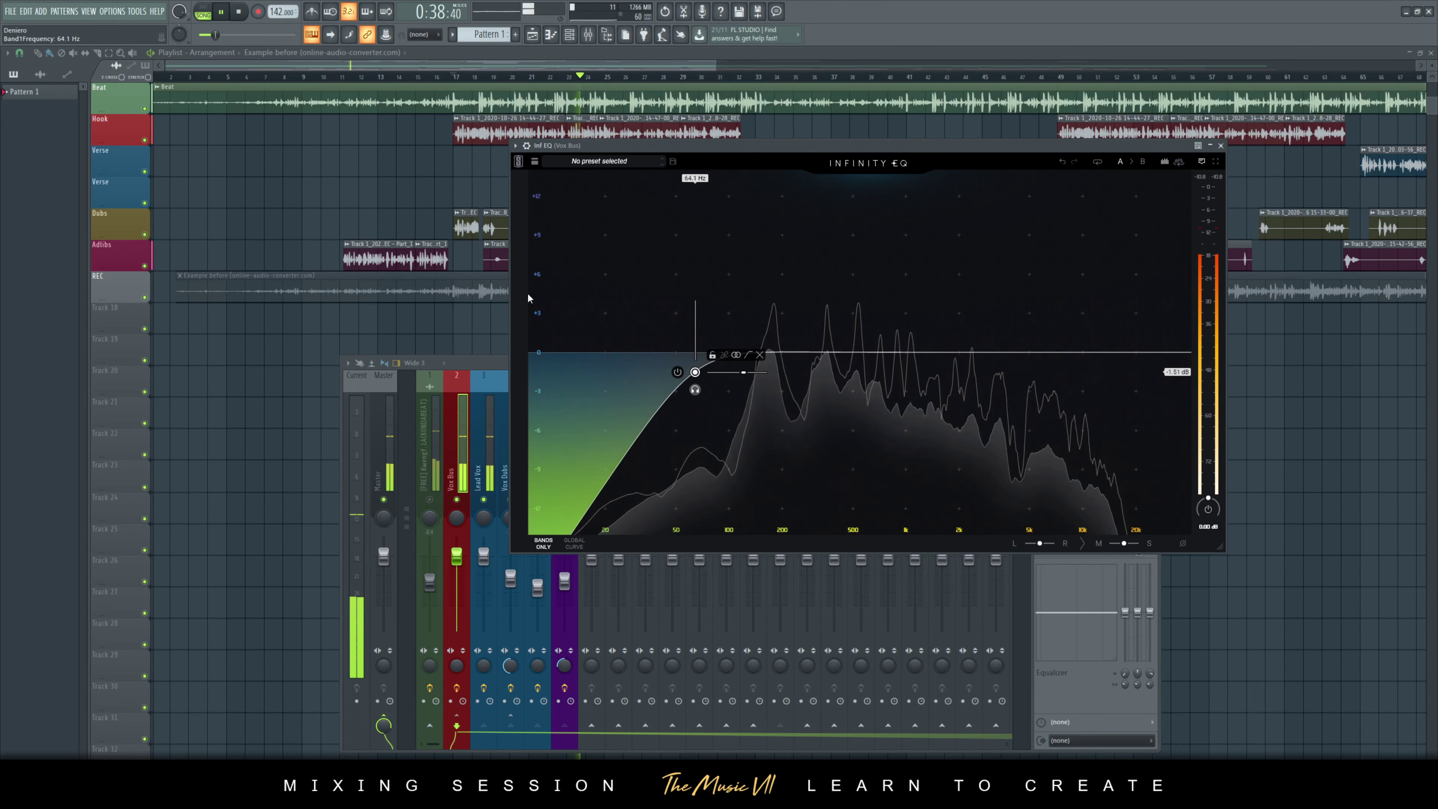
key(ctrl+s)
- Sweep the low-cut band down to about 10 Hz and back up to about 22 Hz, auditioning the vocals
mouse_move(695, 372)
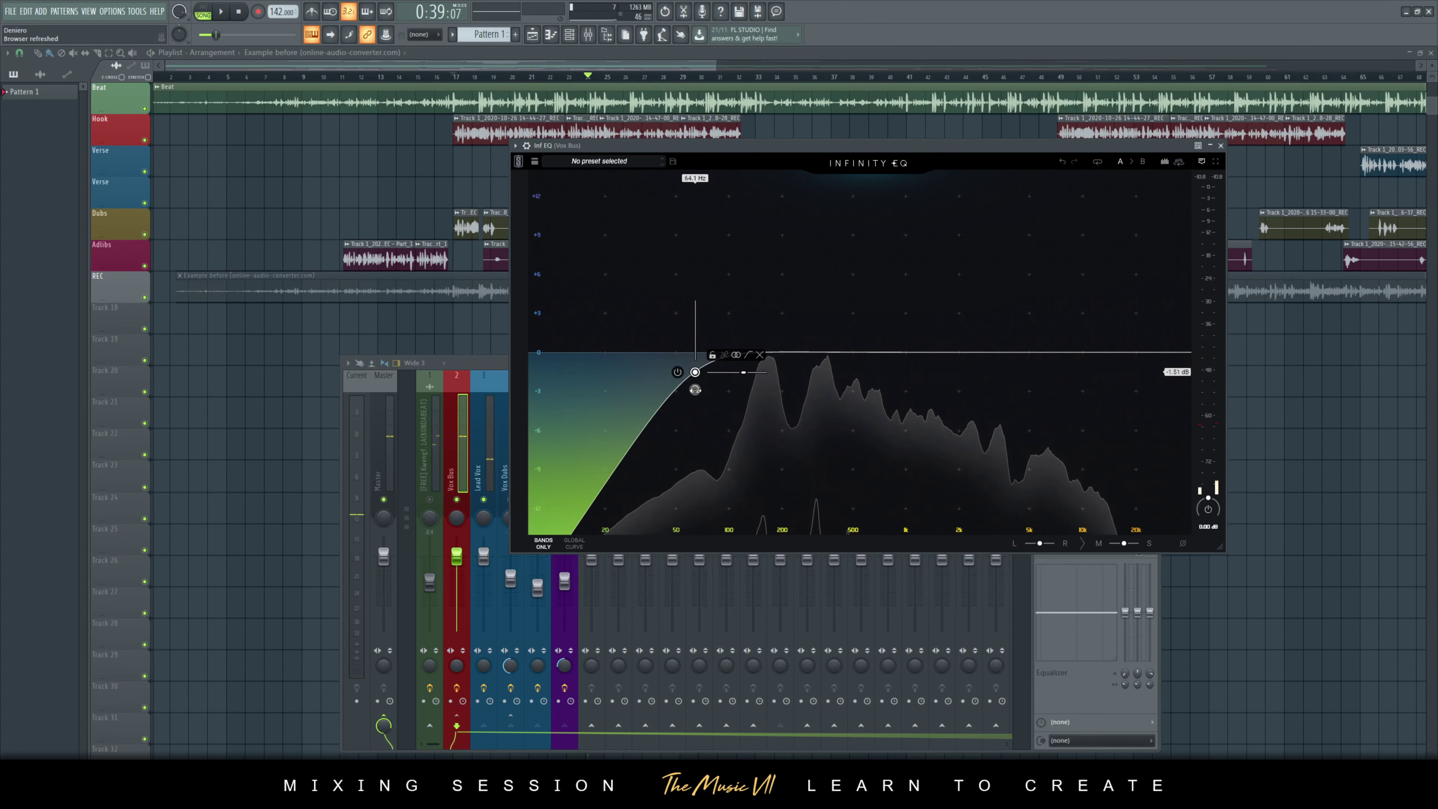
drag(695, 371, 555, 372)
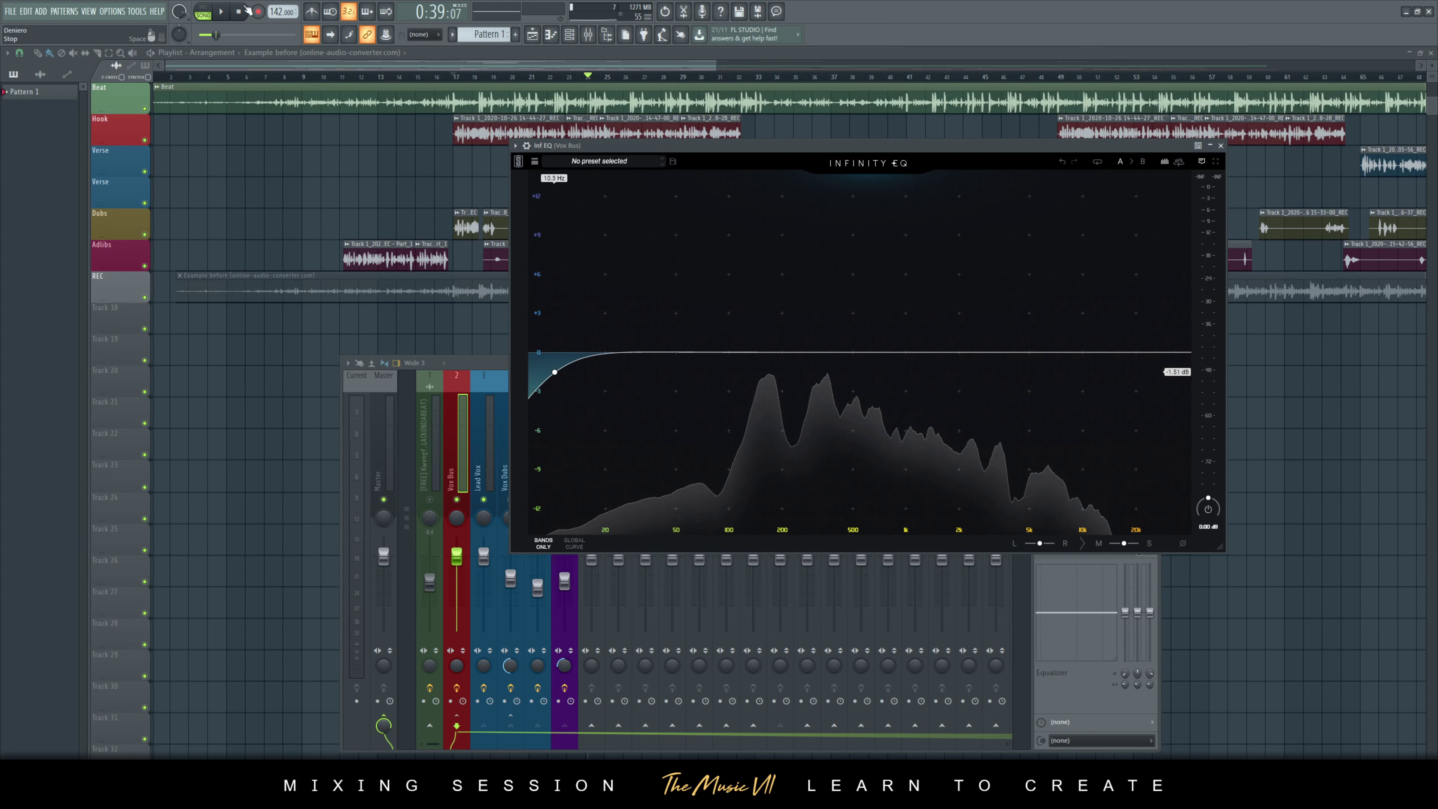
click(225, 16)
drag(555, 372, 612, 371)
click(225, 12)
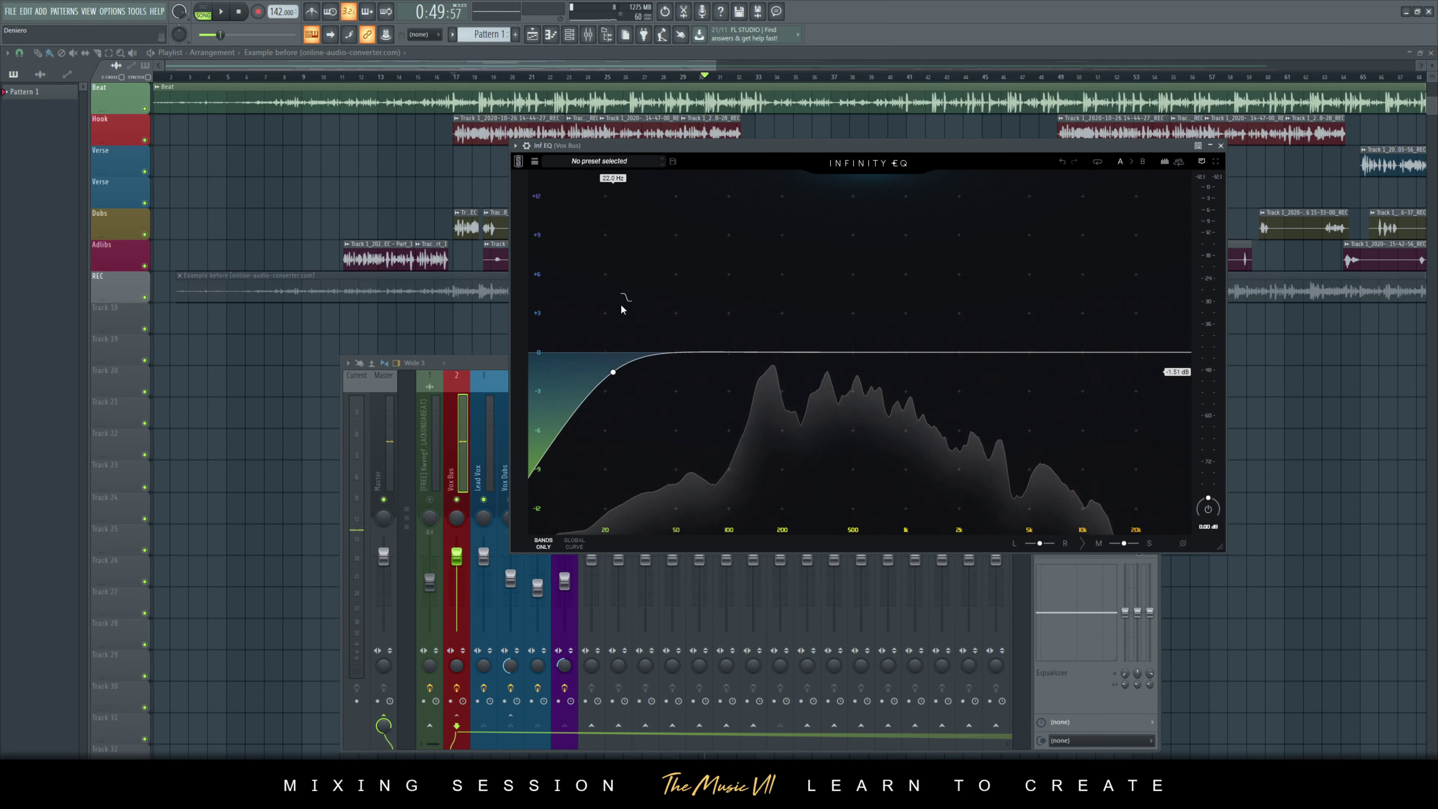
- Steepen the low-cut band's slope and set it to about 24.8 Hz and -2.20 dB while soloing the band
scroll(616, 380, up, 2)
drag(616, 378, 628, 387)
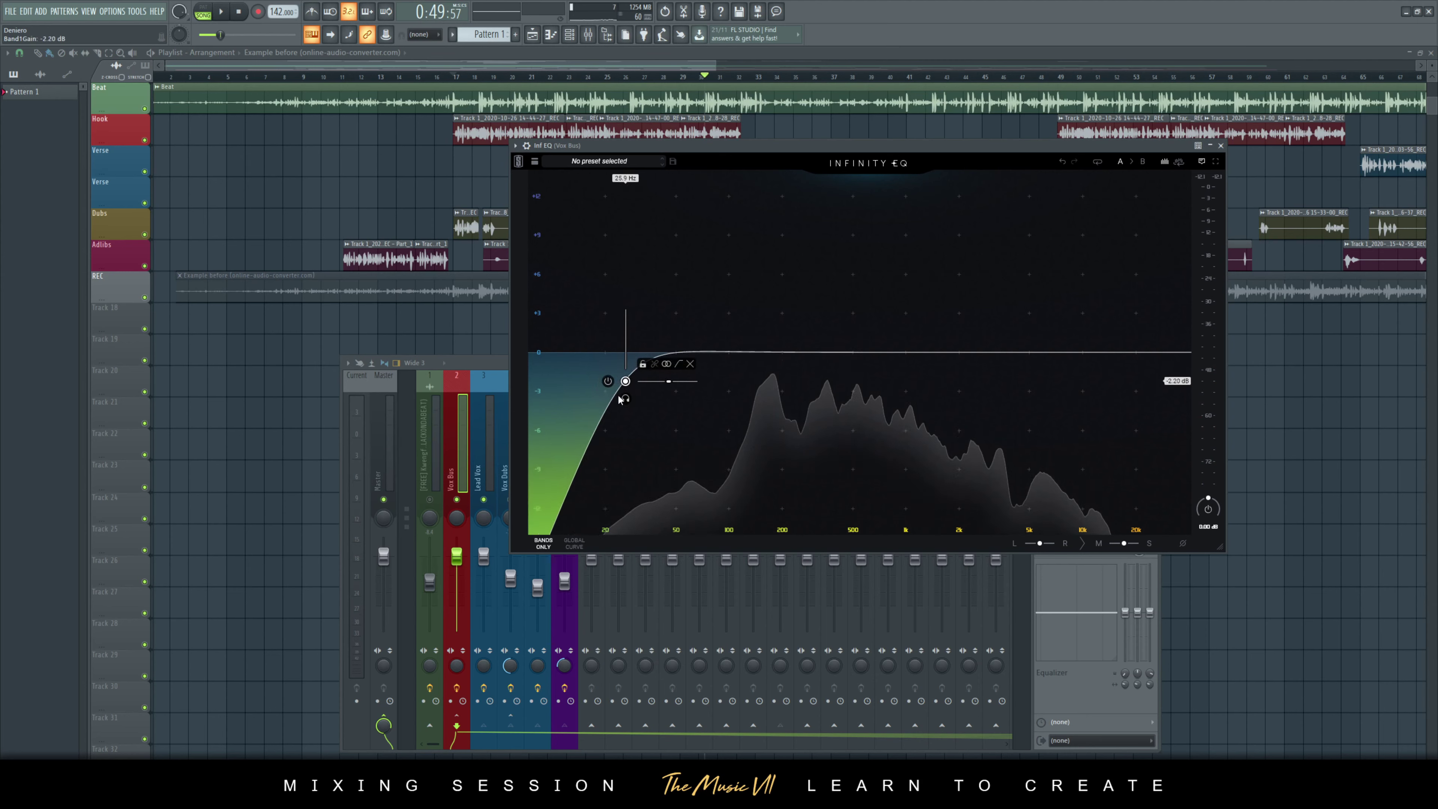
click(625, 398)
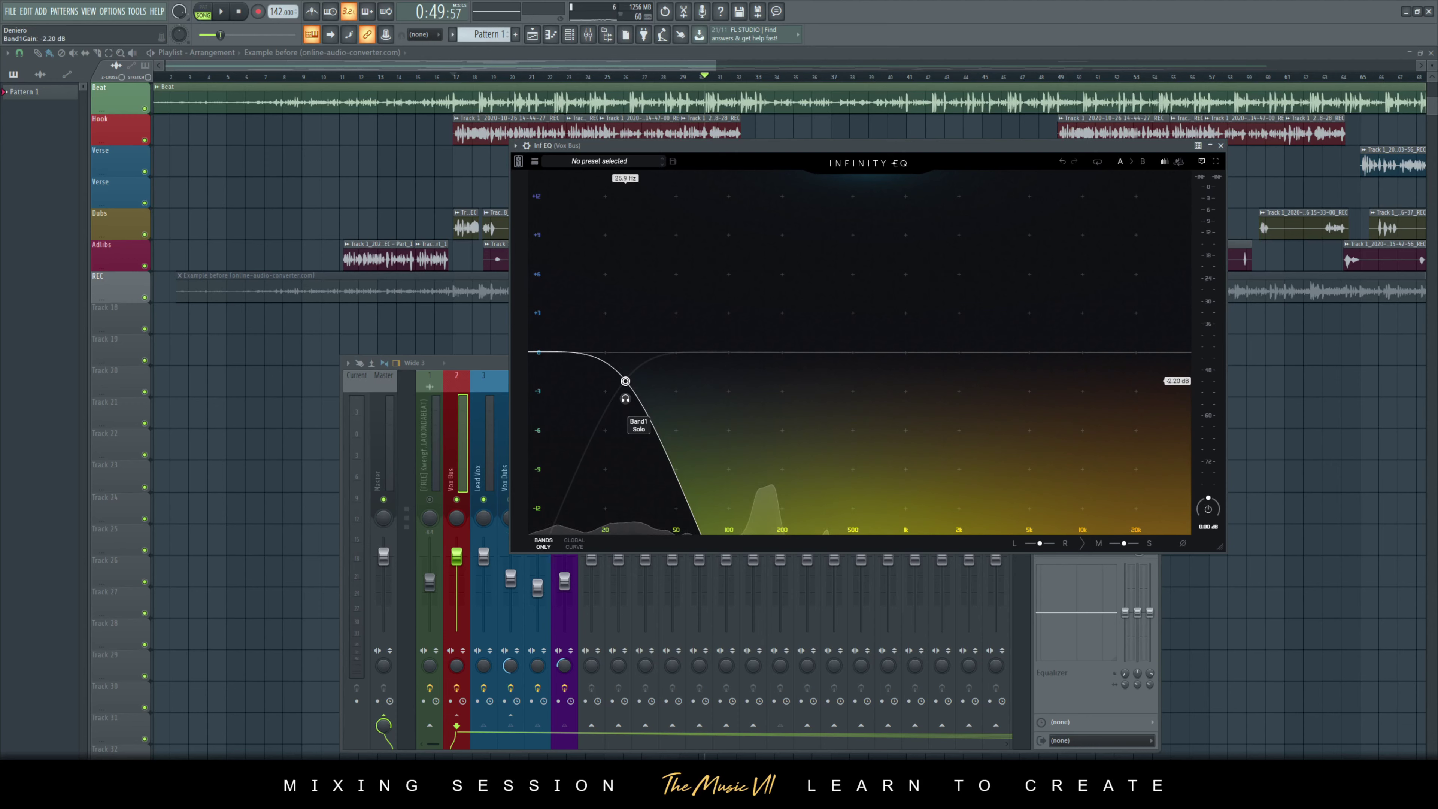
drag(625, 380, 623, 381)
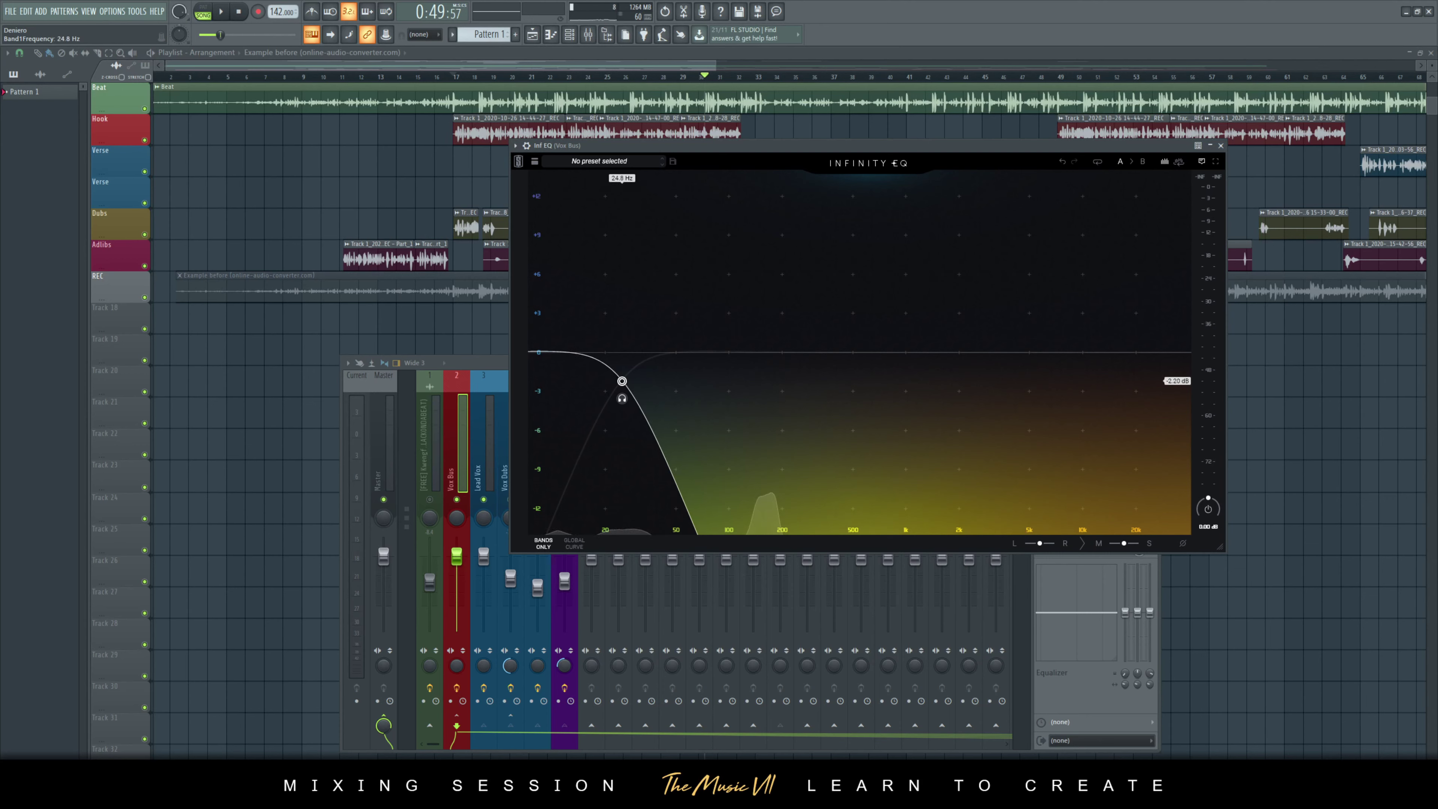
- Raise the low-cut band to about 52.6 Hz and -2.63 dB, checking the removed lows in solo during playback
drag(622, 381, 681, 386)
key(space)
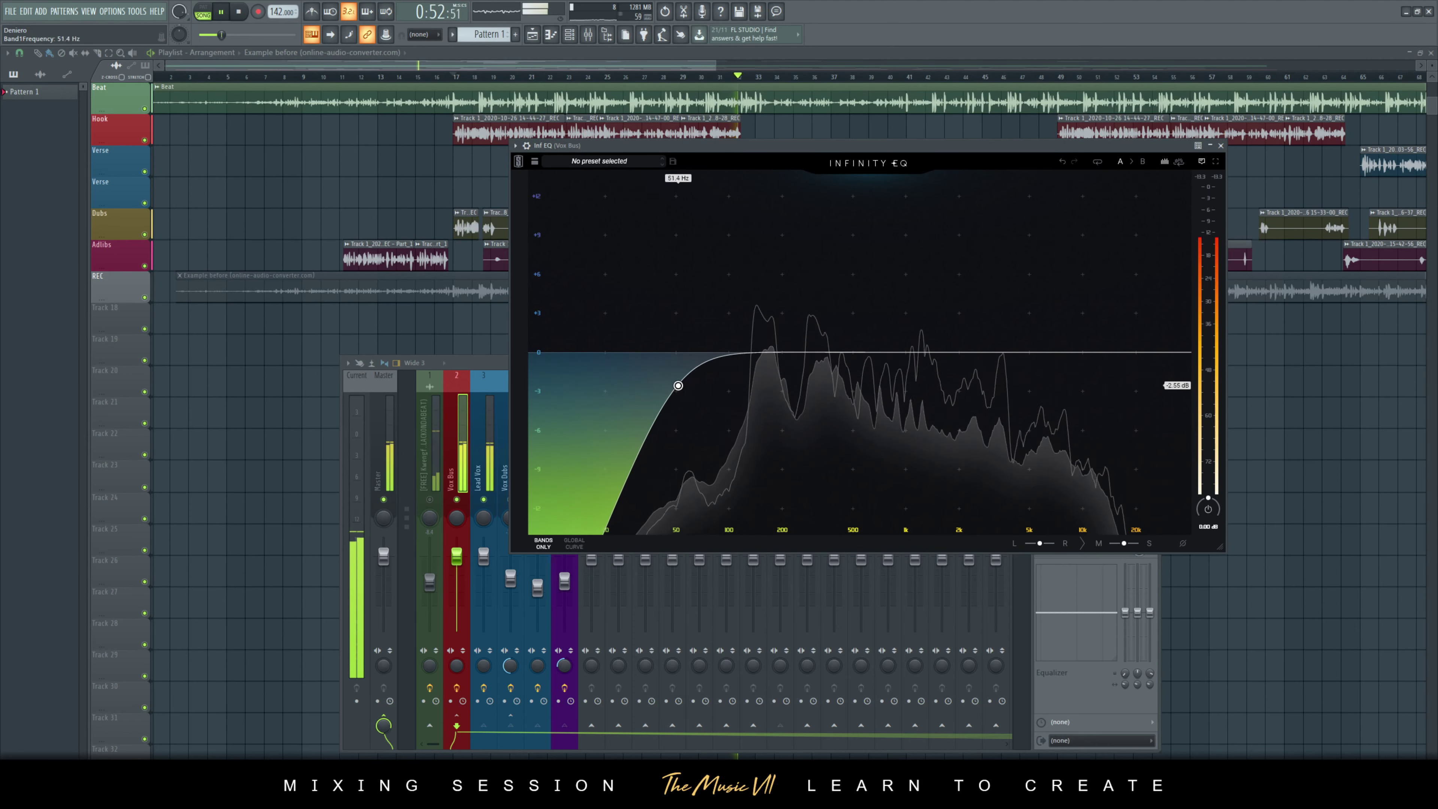
click(681, 403)
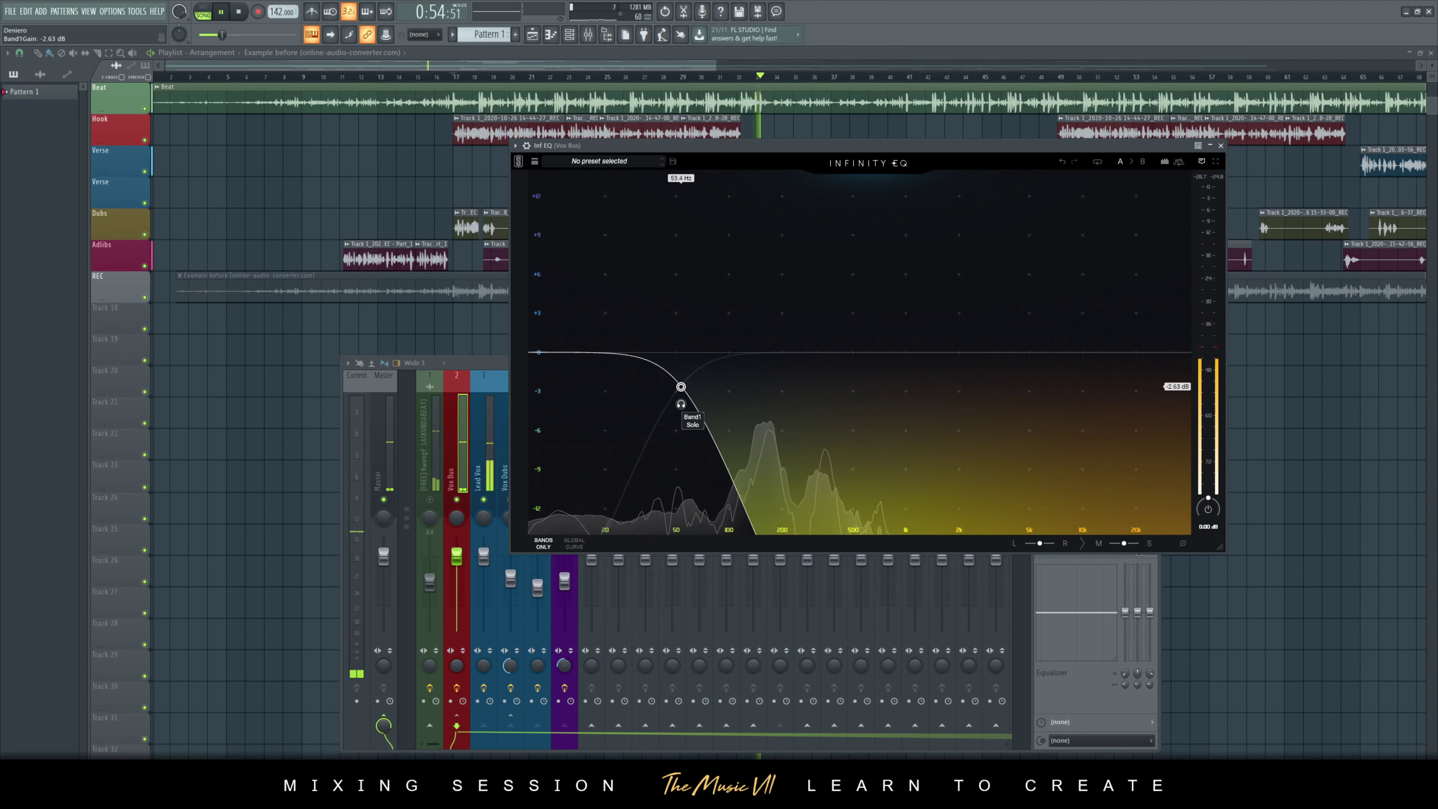
mouse_move(681, 387)
mouse_down()
mouse_move(700, 387)
mouse_move(680, 387)
mouse_up()
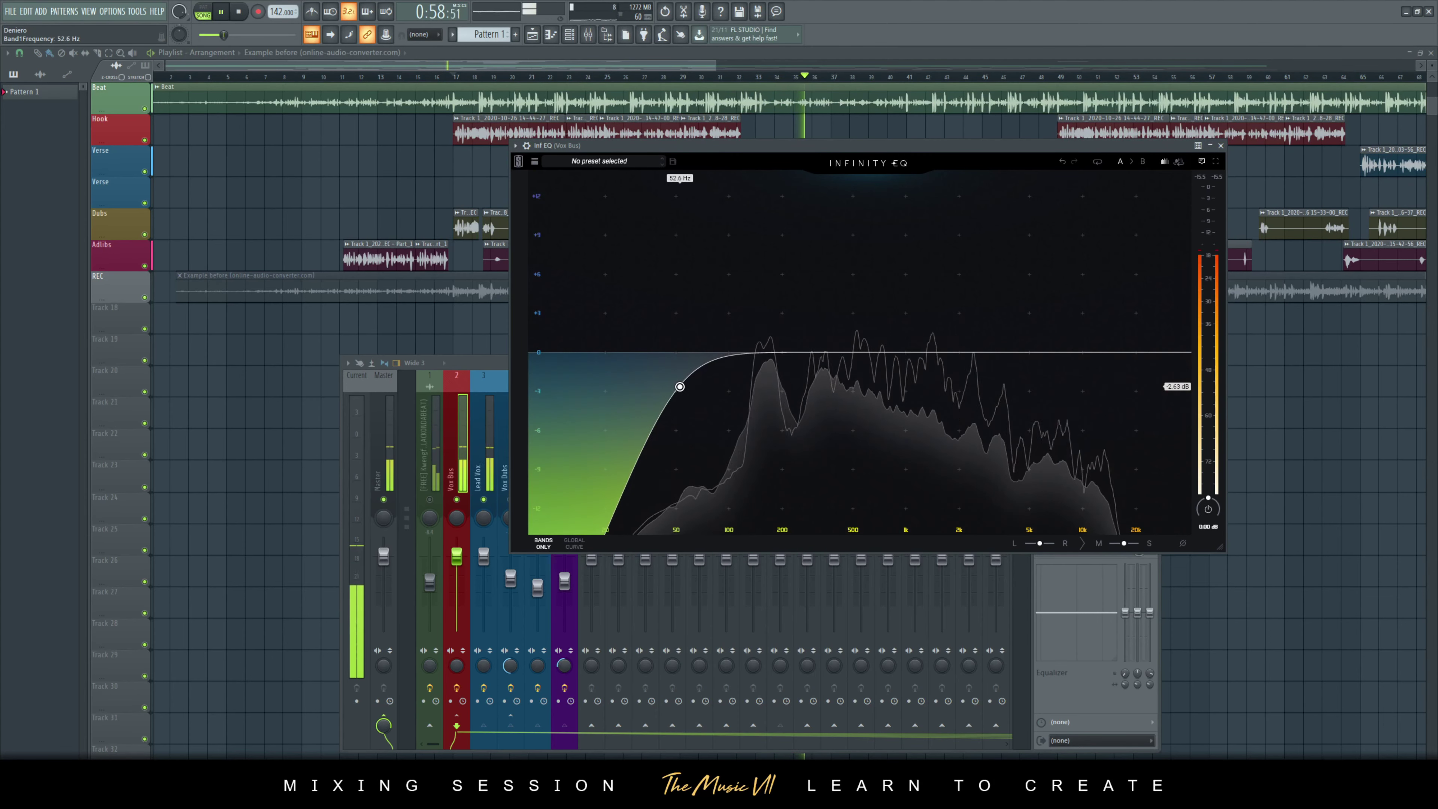
- Add a bell band on Vox Bus at about 222 Hz with a +17.6 dB boost, widen it to about 3.03 st, and stop playback
double_click(779, 355)
drag(782, 358, 787, 199)
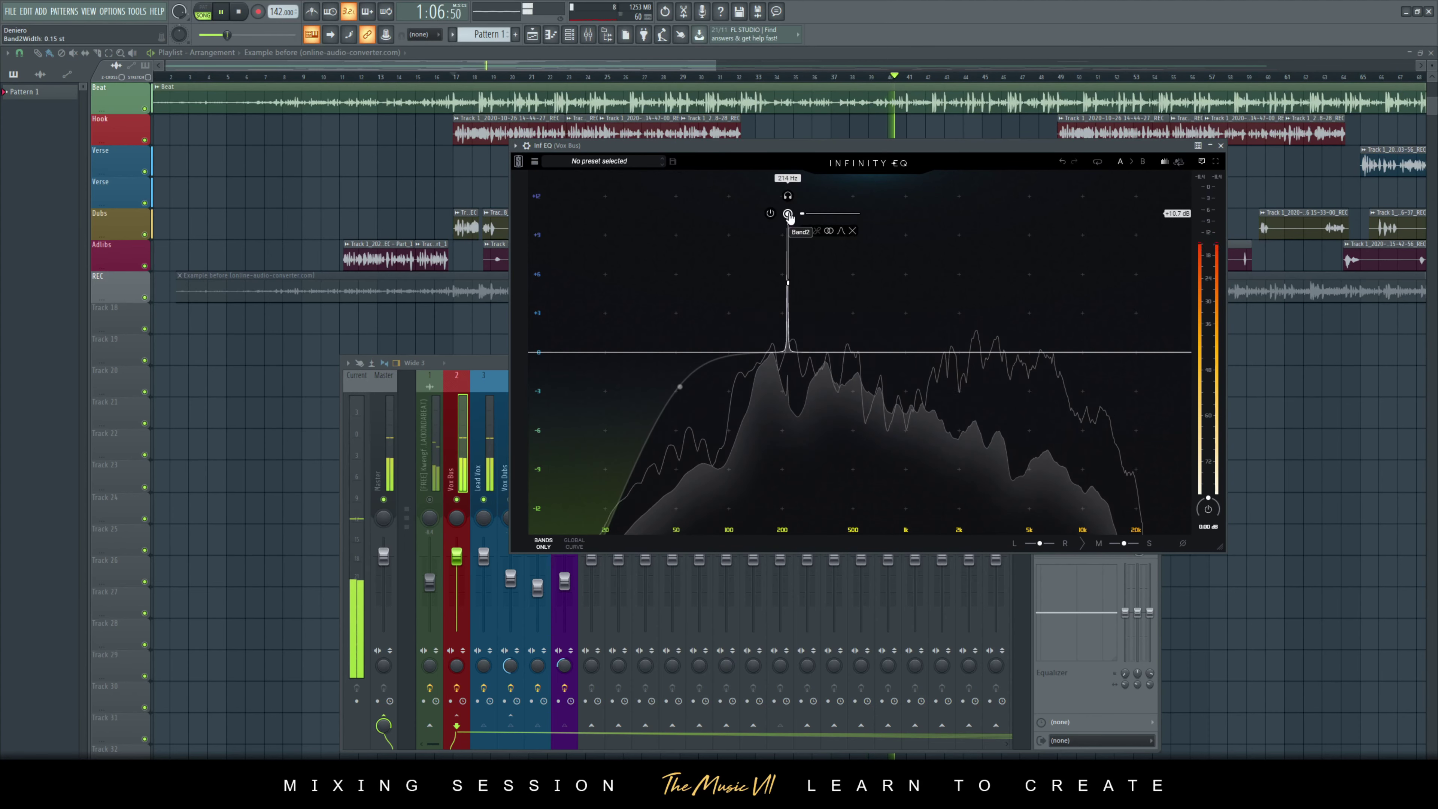
drag(787, 276, 790, 238)
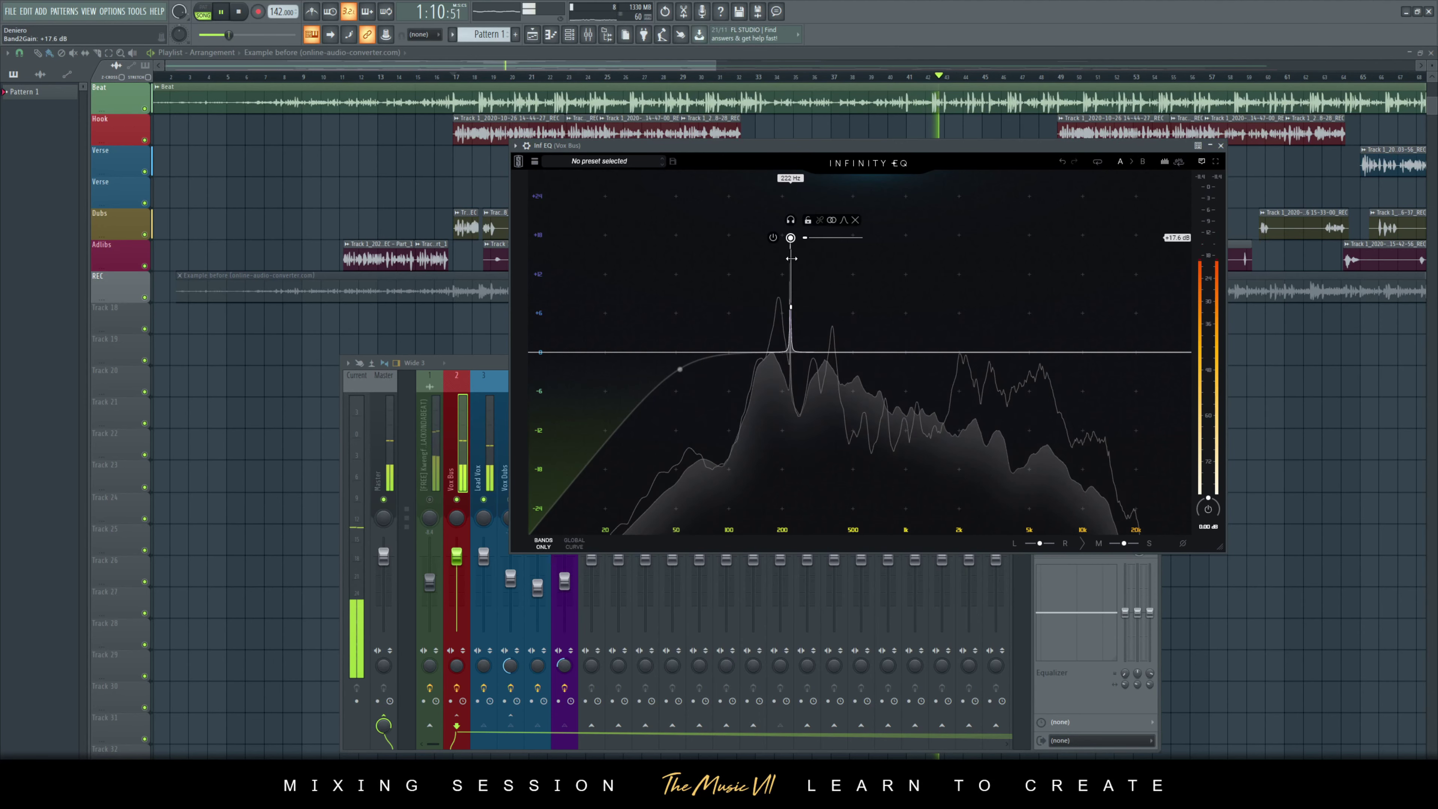
scroll(791, 242, up, 5)
scroll(791, 241, up, 5)
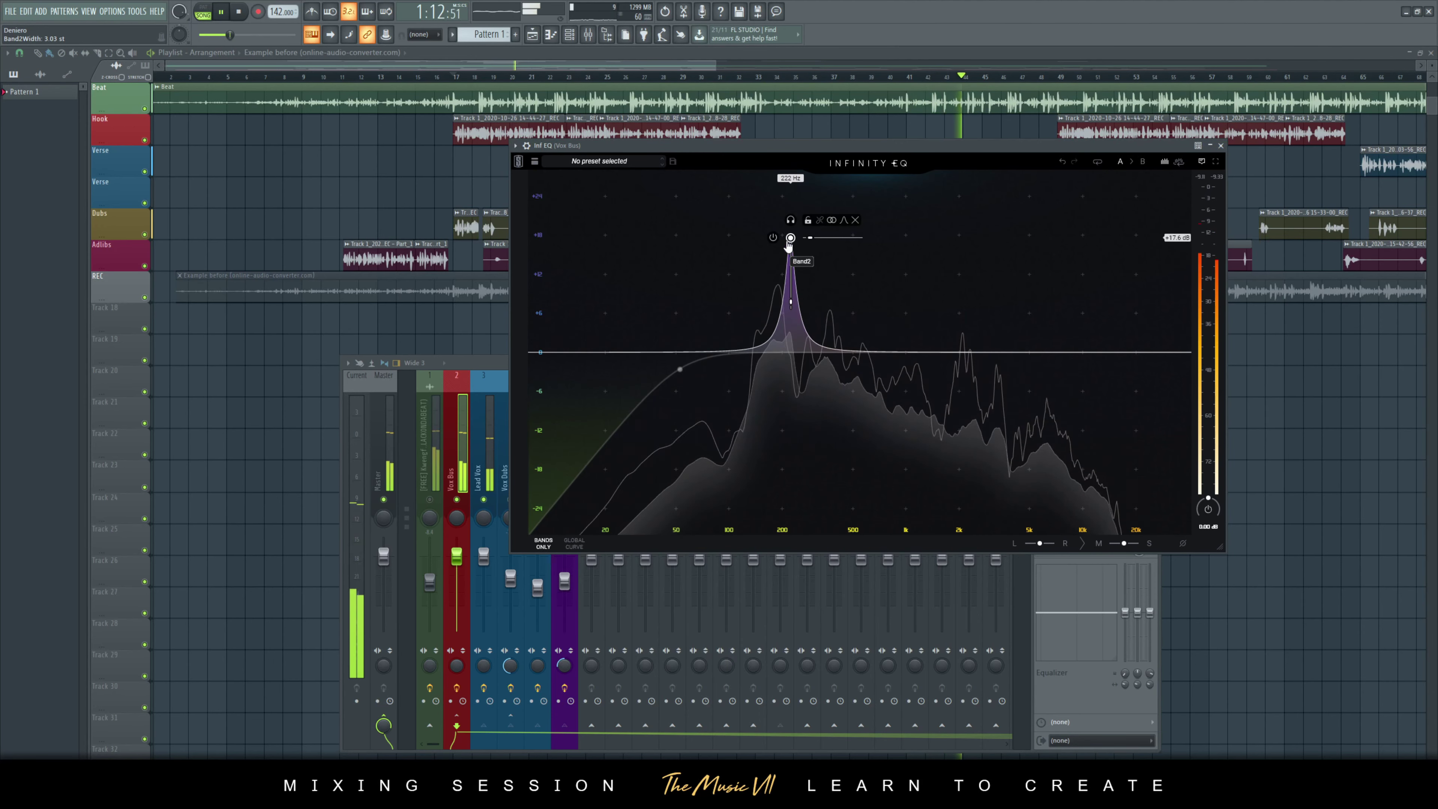
key(space)
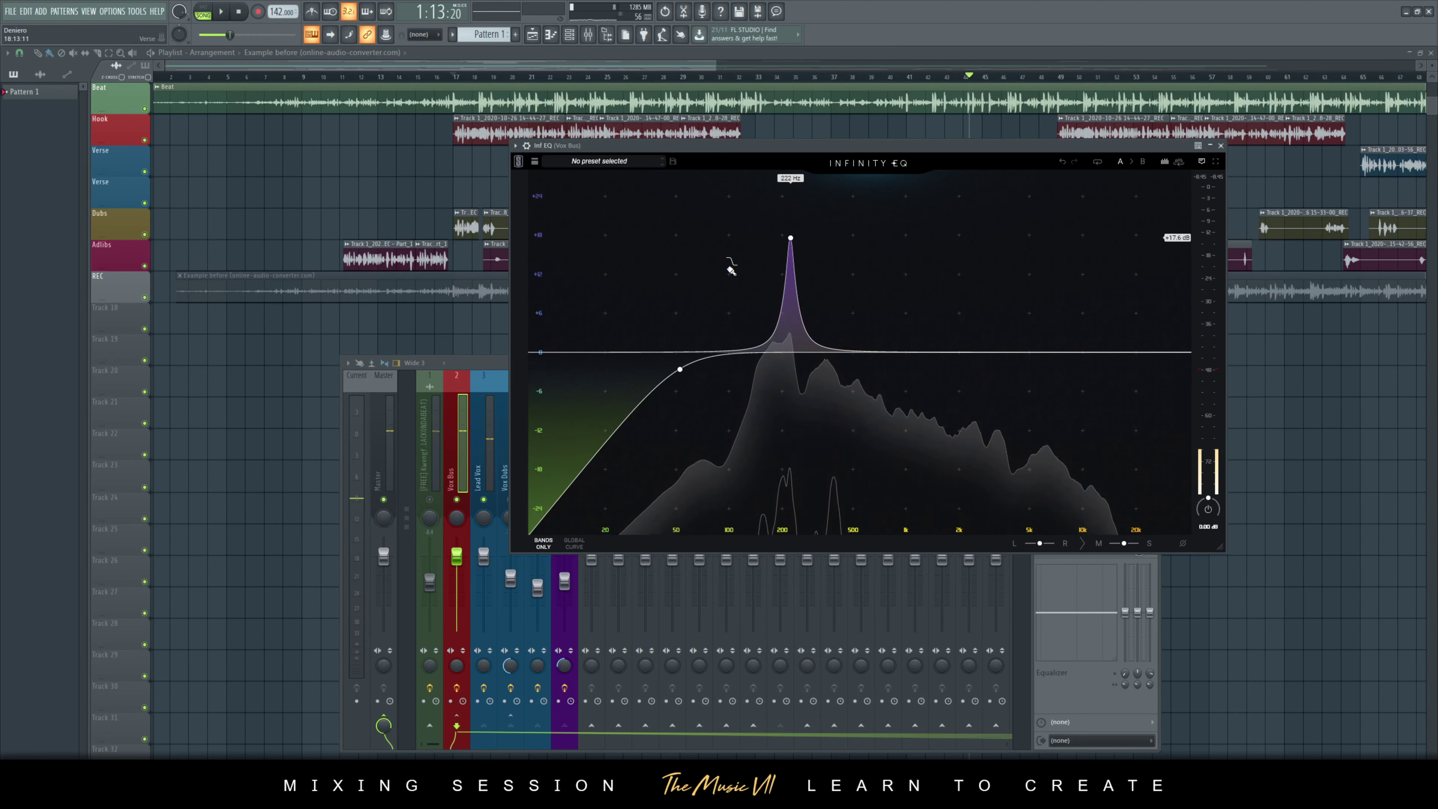
- Pull the purple bell band down to about 181 Hz and -1.77 dB, start playback, and solo the band
click(795, 240)
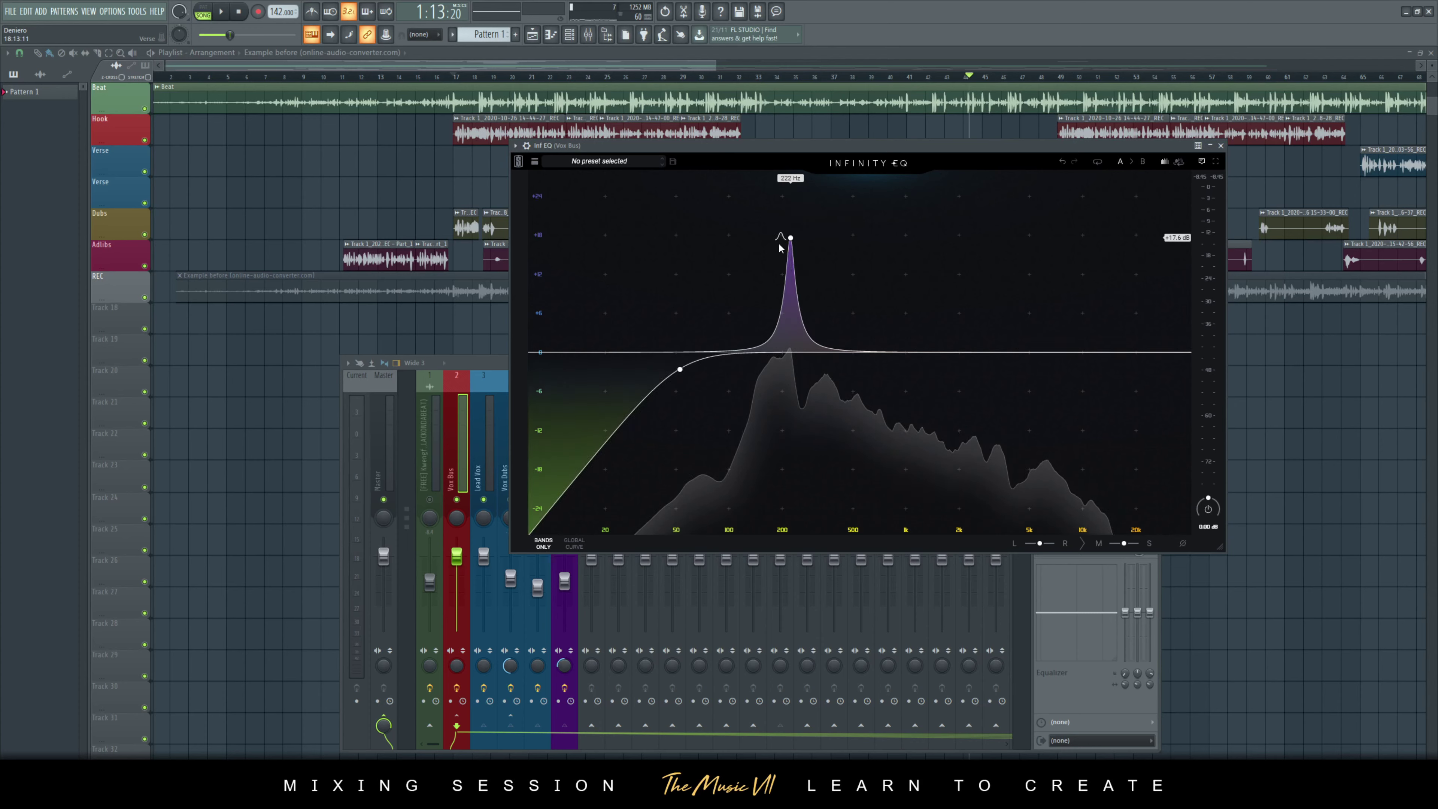
click(792, 244)
drag(790, 238, 776, 375)
key(space)
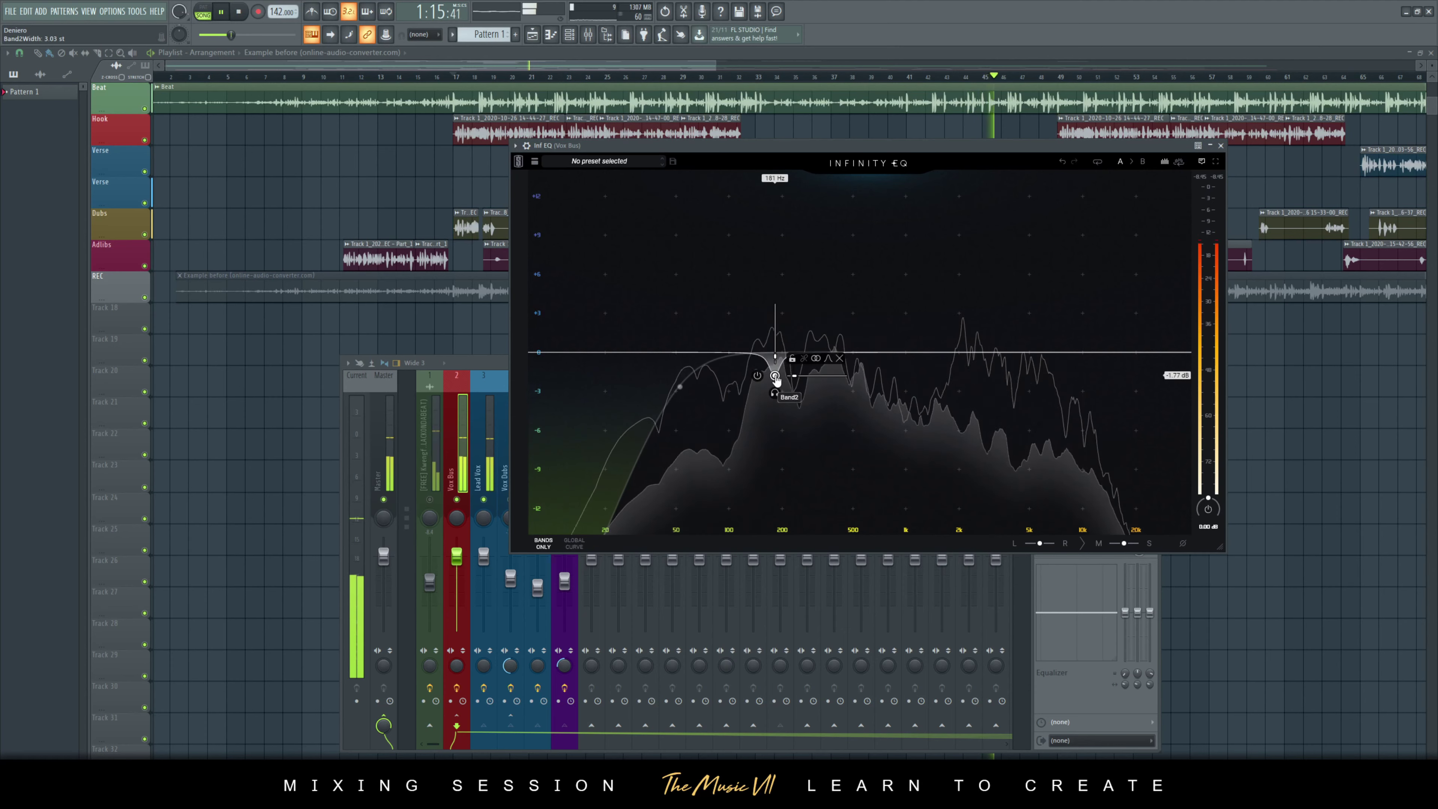
click(774, 392)
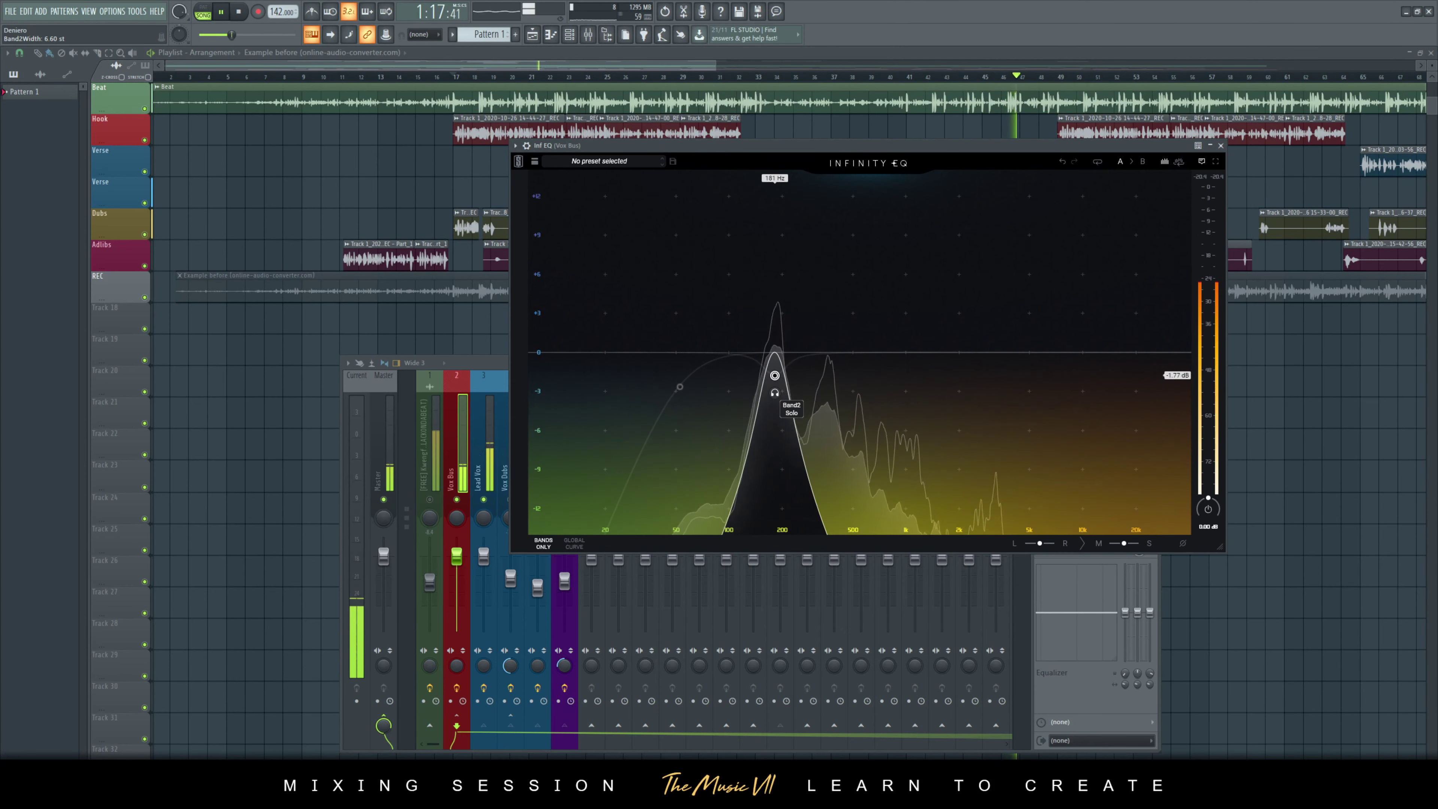
- Widen the bell band, set it to about 159 Hz and -0.60 dB, and save the project
scroll(775, 377, up, 4)
drag(776, 378, 764, 360)
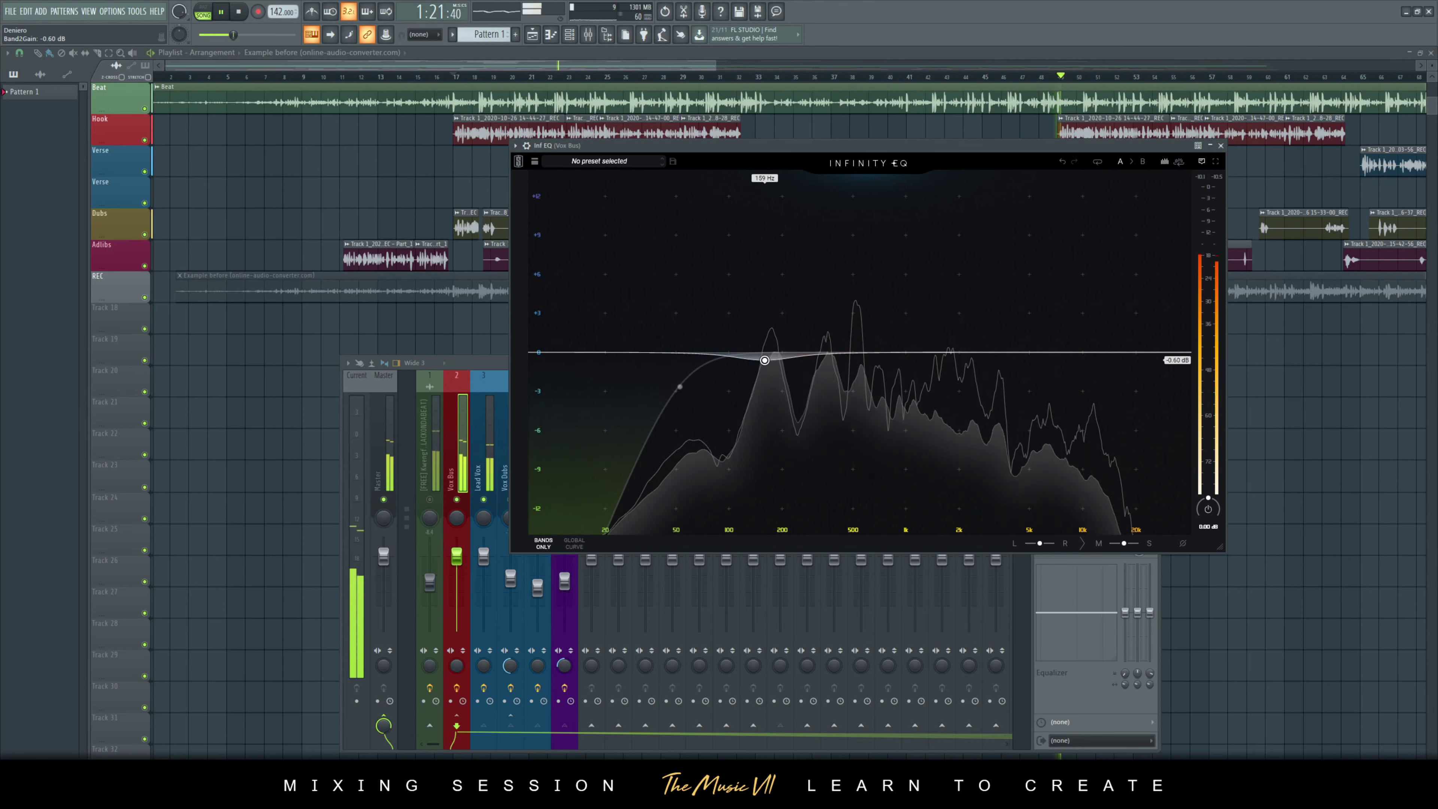
key(ctrl+s)
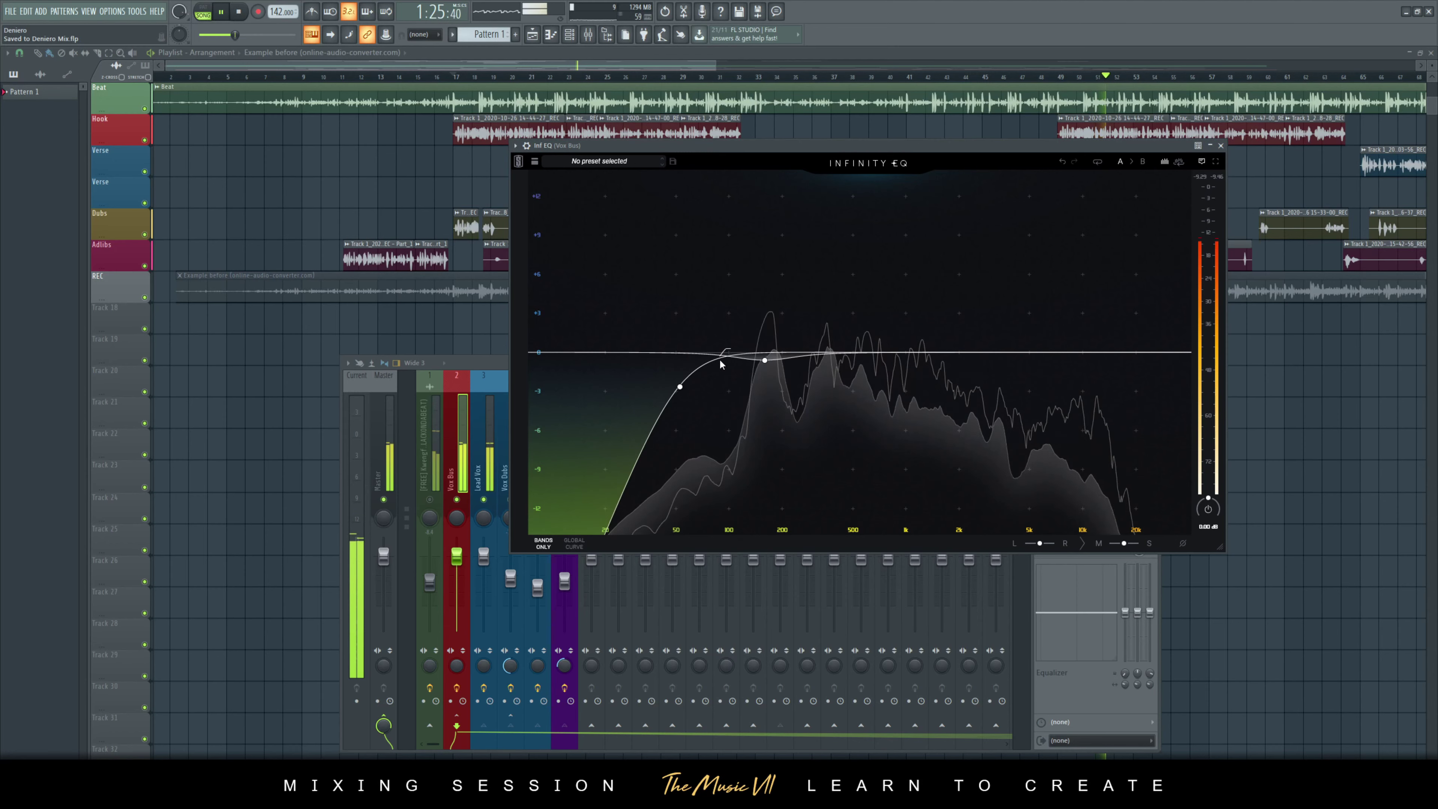
- Add a second low-cut band at about 68.4 Hz and -4.40 dB, audition it soloed and bypassed, and save the project
double_click(723, 367)
drag(723, 367, 700, 409)
click(700, 426)
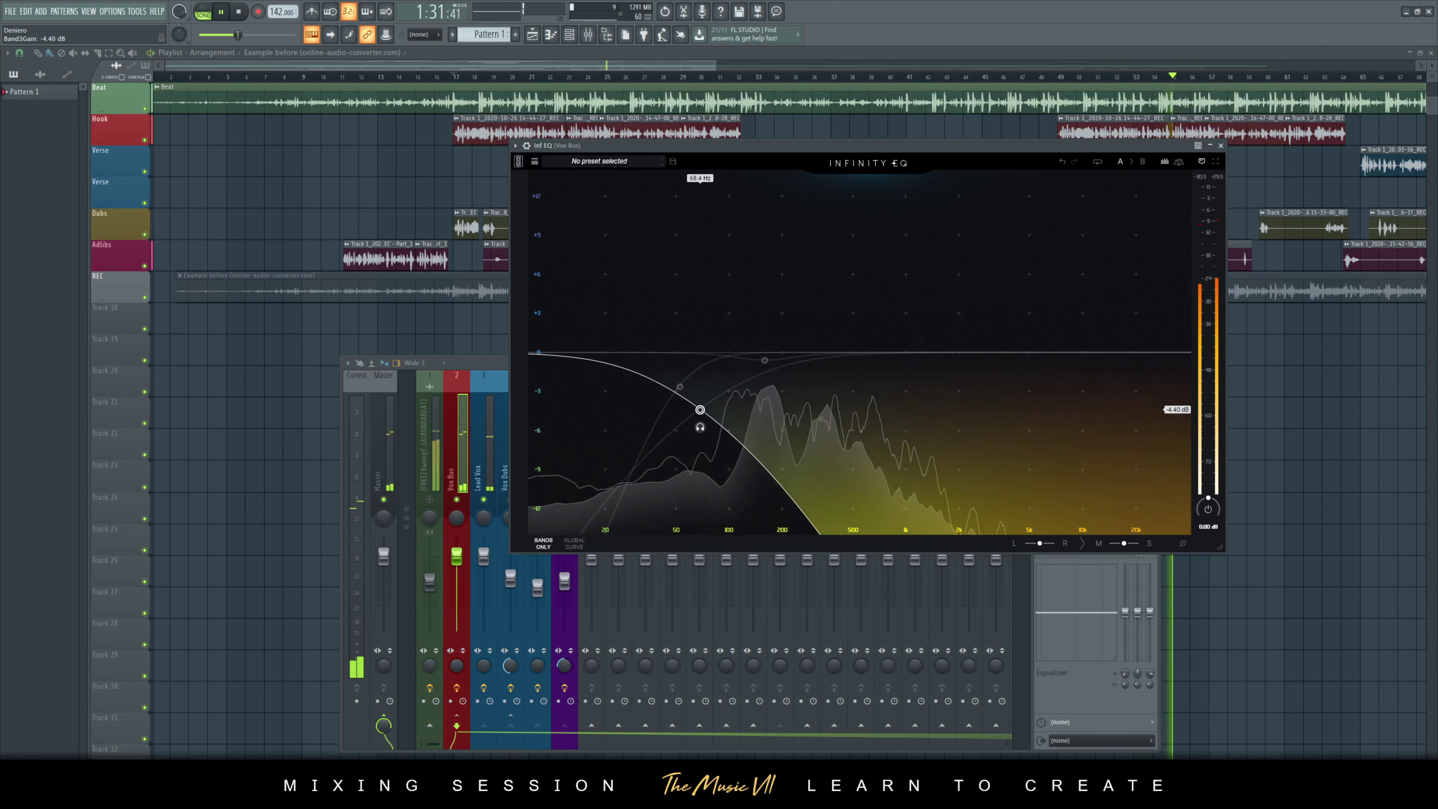
click(682, 410)
click(682, 410)
key(ctrl+s)
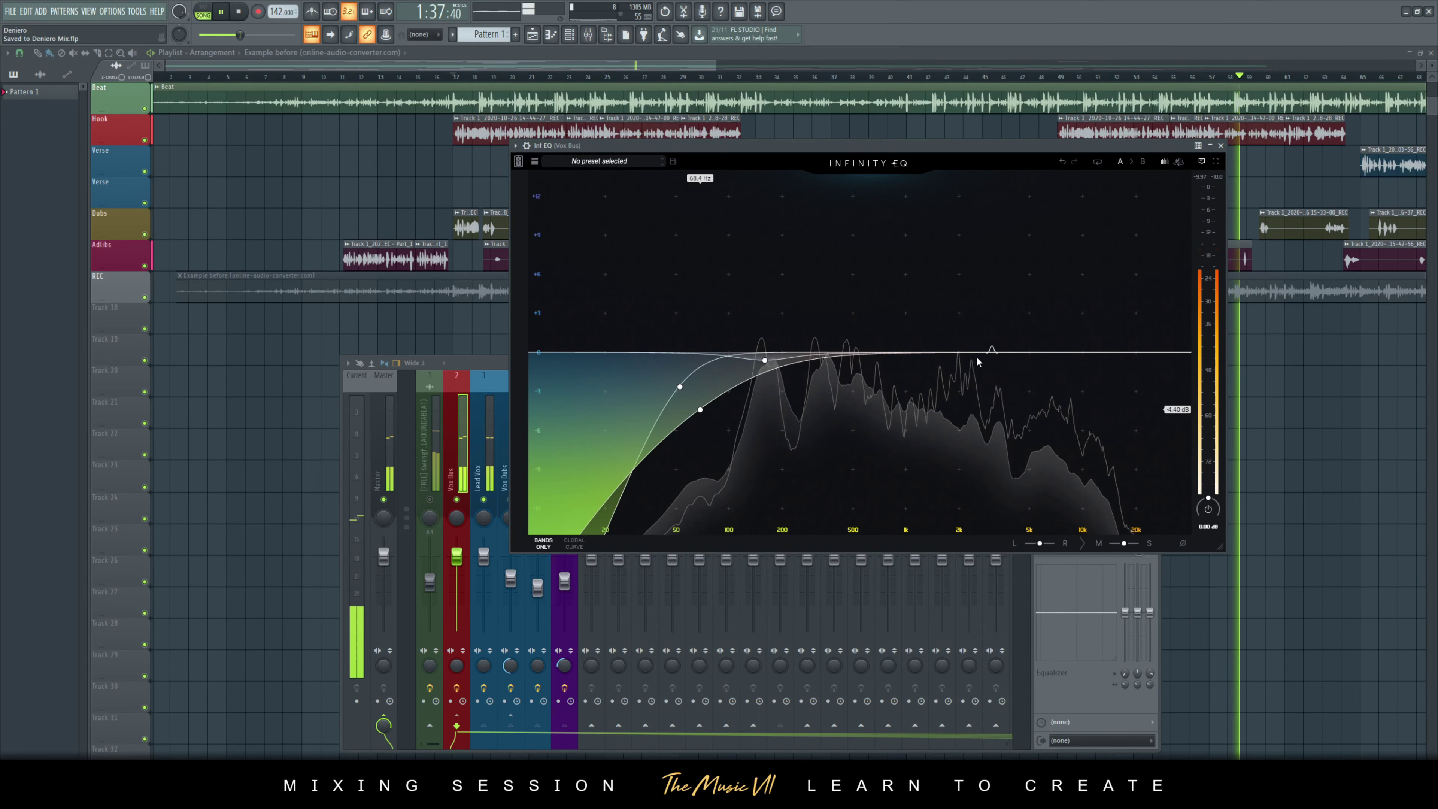
- Add a high-shelf band at about 22.4 kHz with a -11.6 dB cut and soften its slope to about 13.4 dB/Oct
double_click(1161, 351)
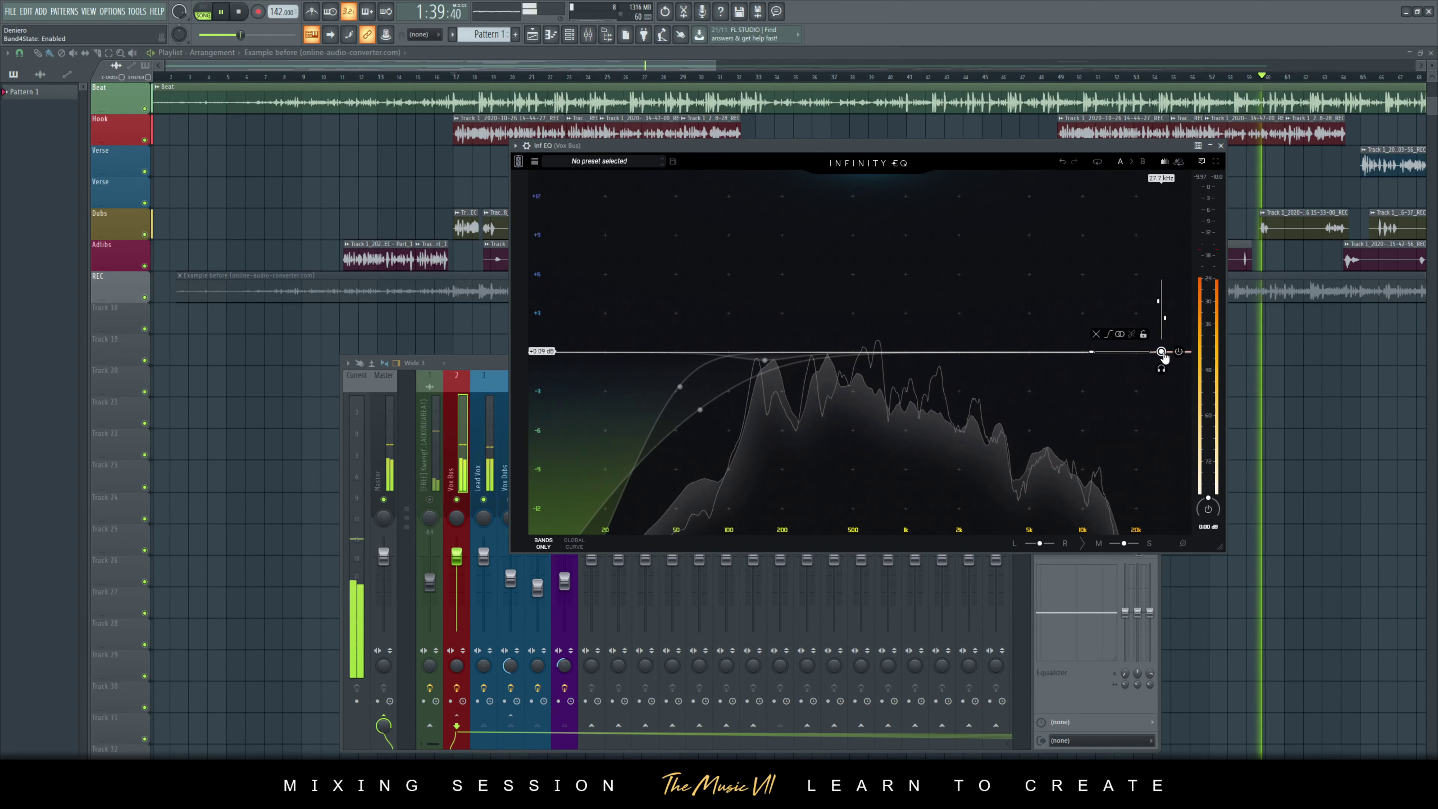
drag(1162, 352, 1145, 428)
scroll(1152, 398, up, 3)
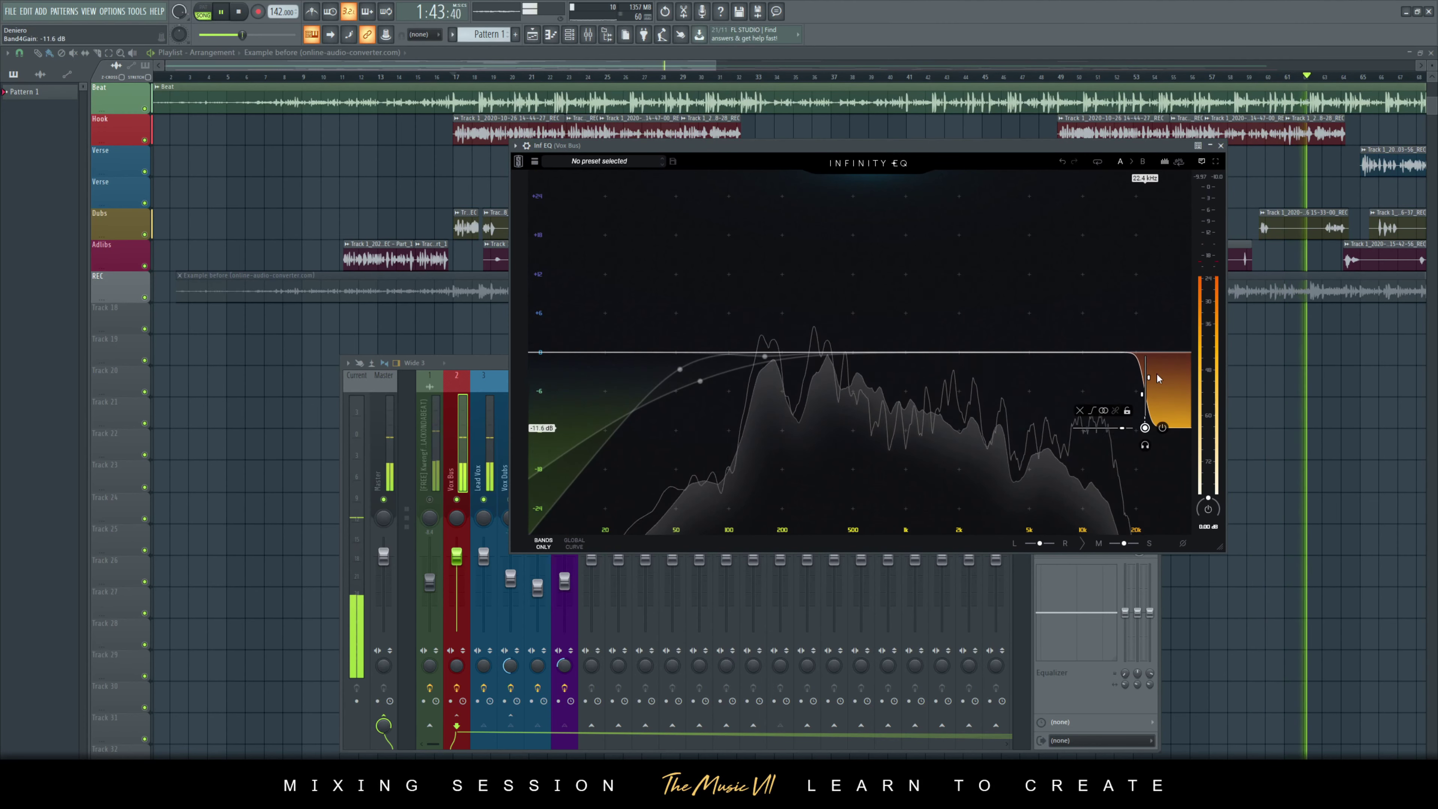
scroll(1145, 427, down, 5)
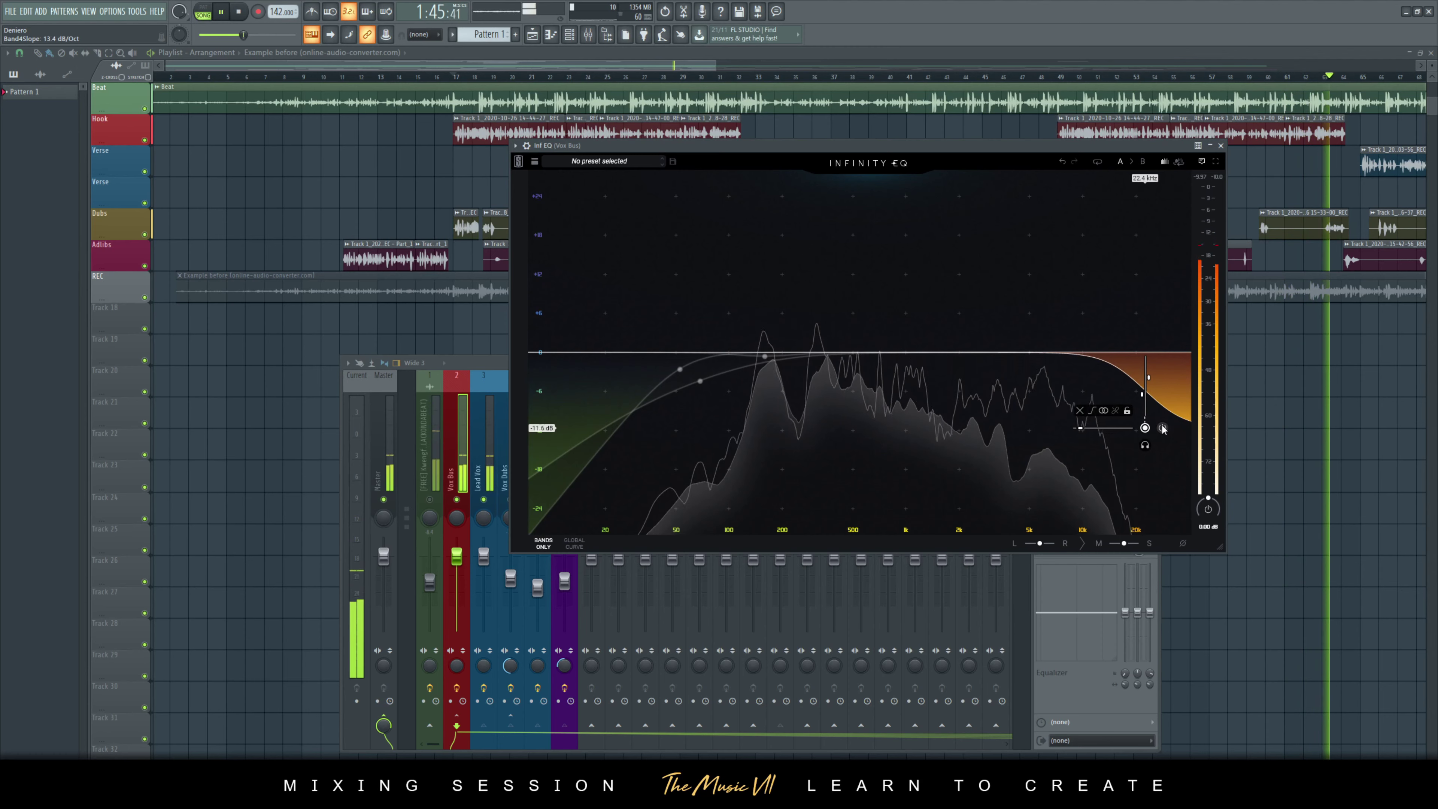
- Audition the high-shelf band in solo, set it to about 17.0 kHz and -3.11 dB, and stop playback with the project saved
click(1145, 444)
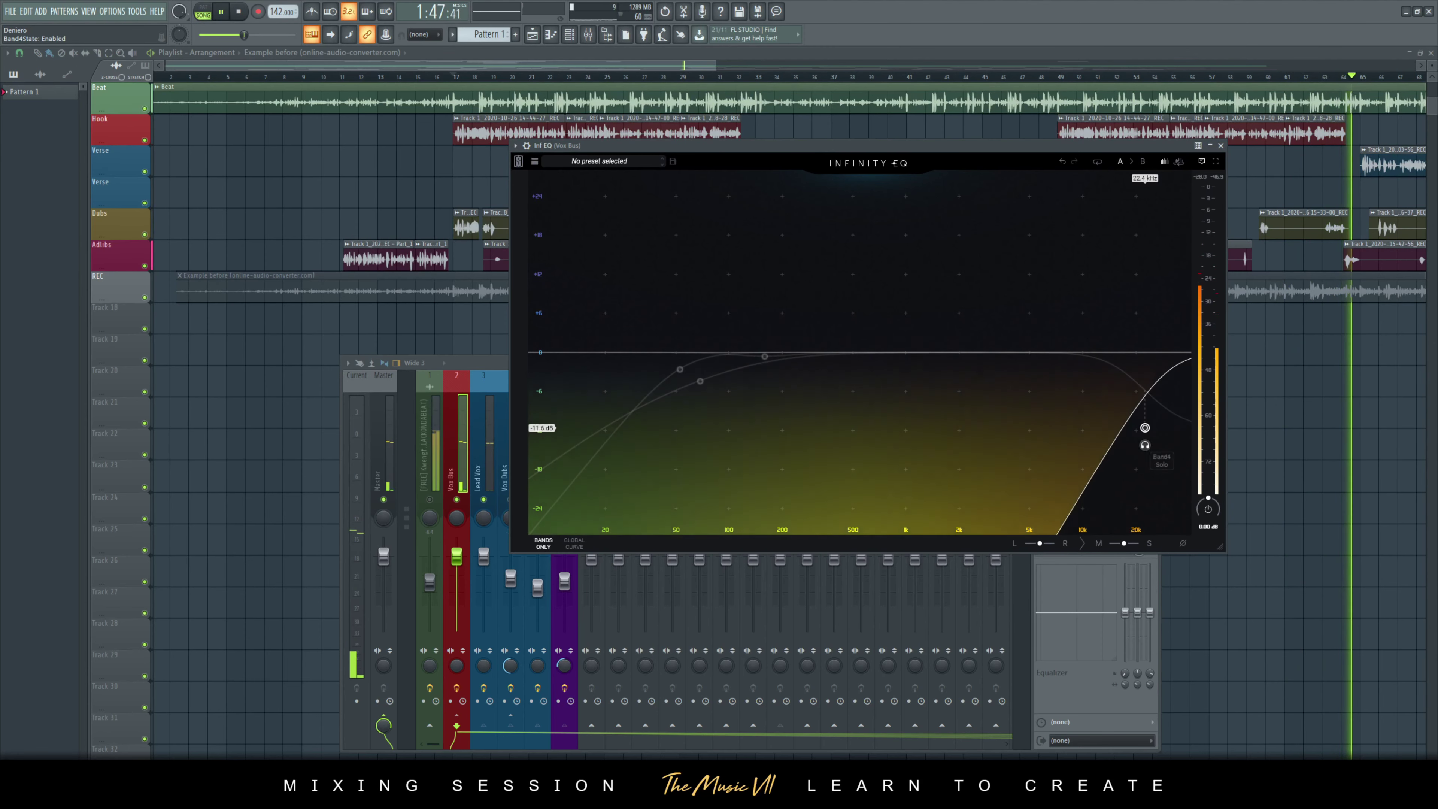
click(1145, 444)
click(1145, 445)
click(1145, 445)
drag(1145, 428, 1119, 401)
key(ctrl+s)
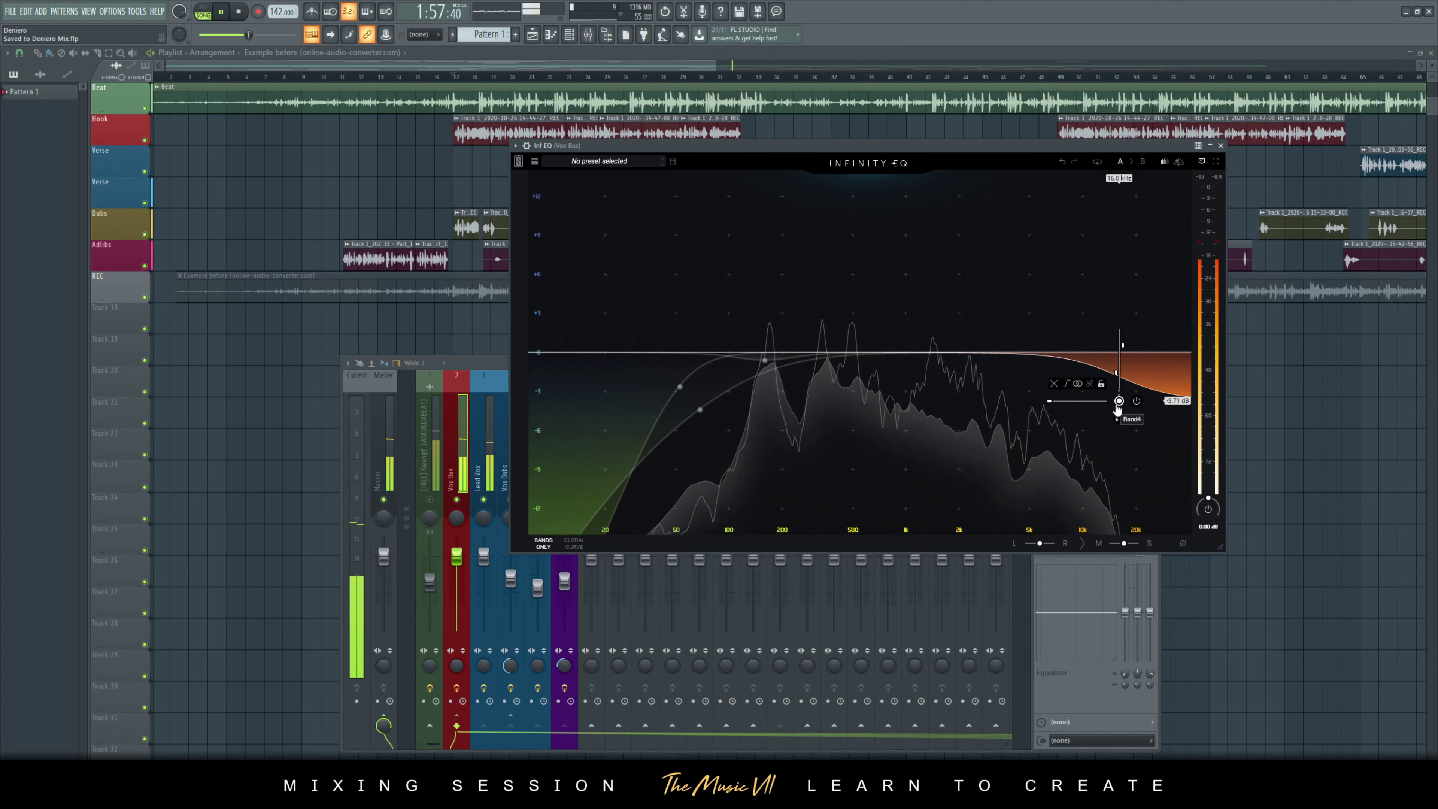
drag(1118, 401, 1123, 392)
key(space)
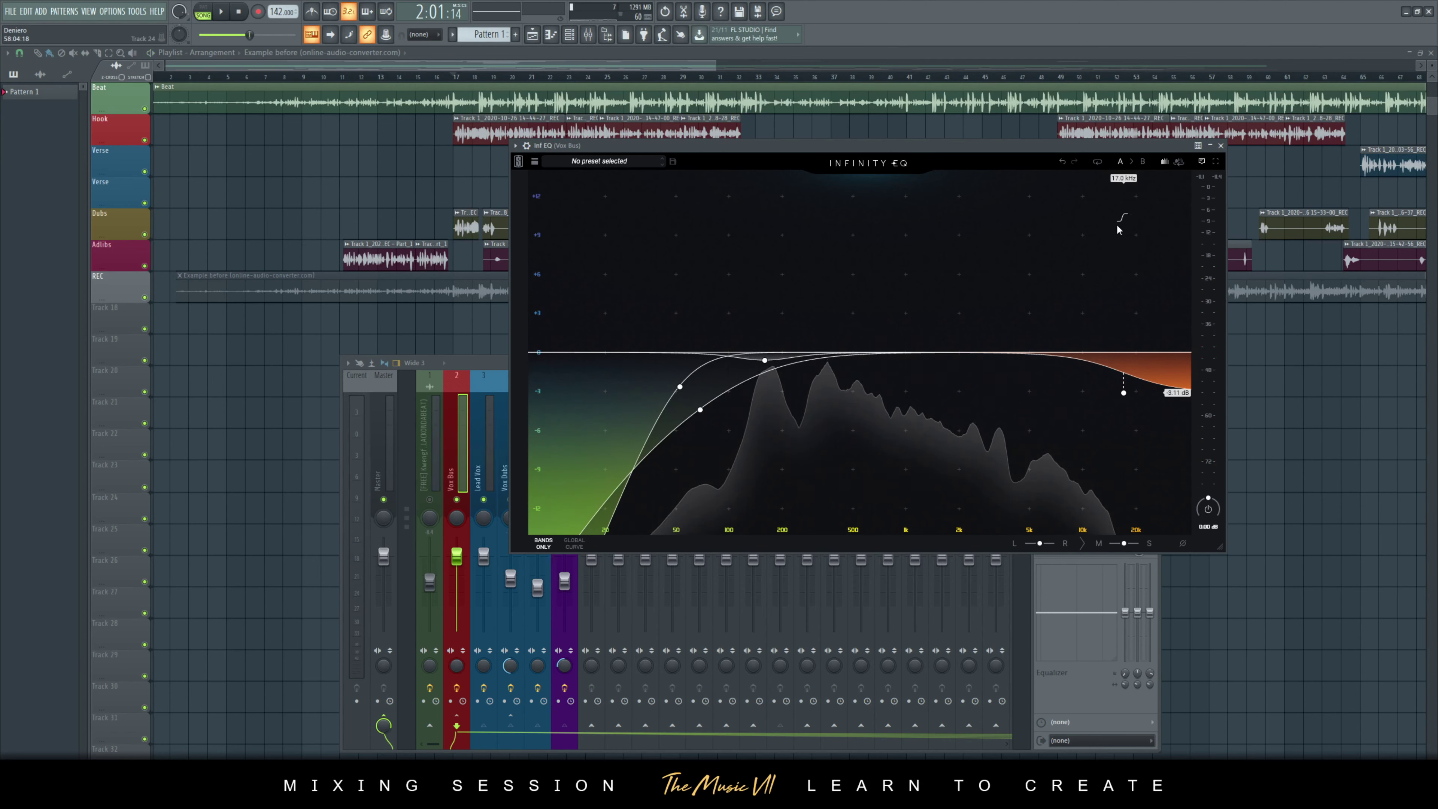
- Close all windows, reopen the mixer and the Vox Bus Inf EQ above it, and save the project
key(F12)
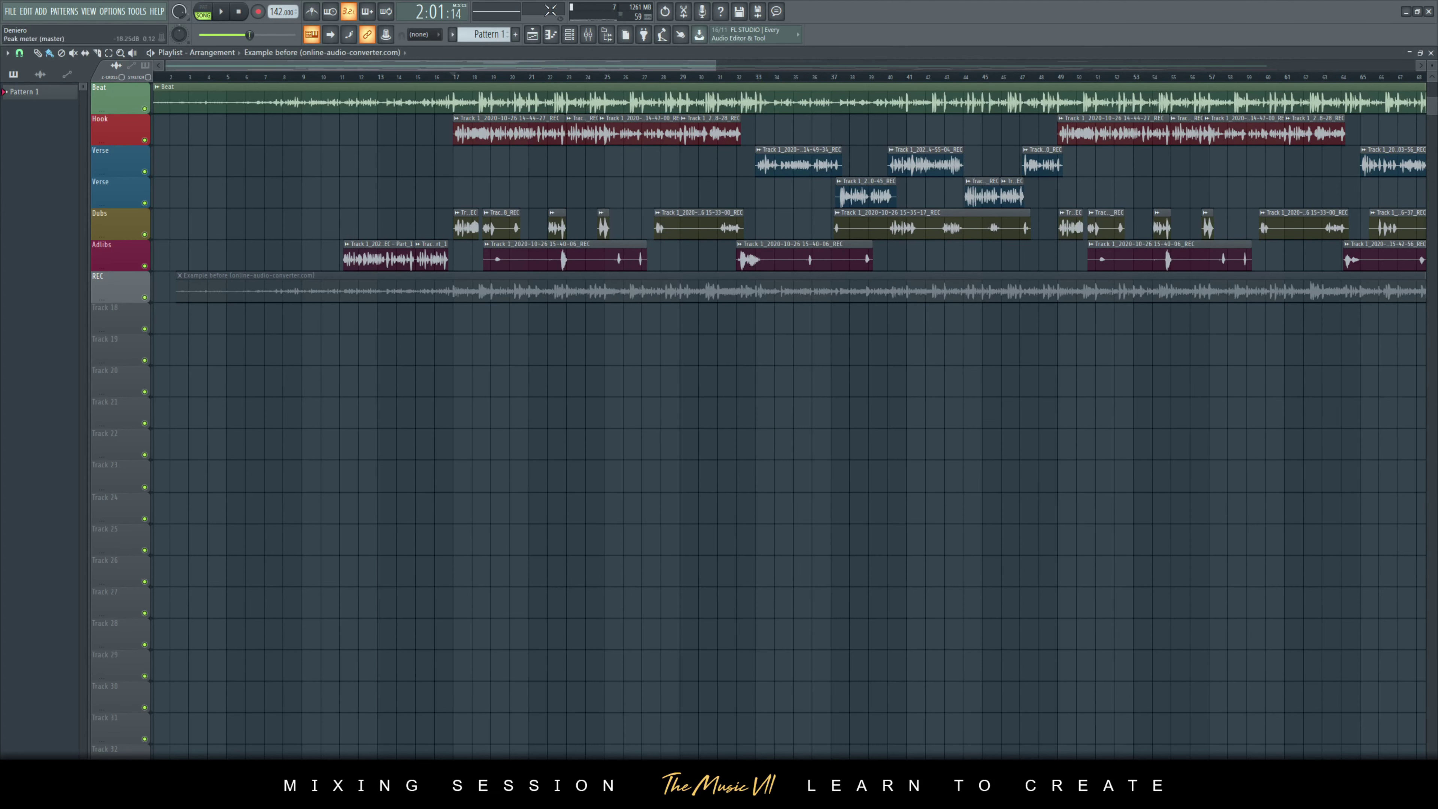
click(588, 35)
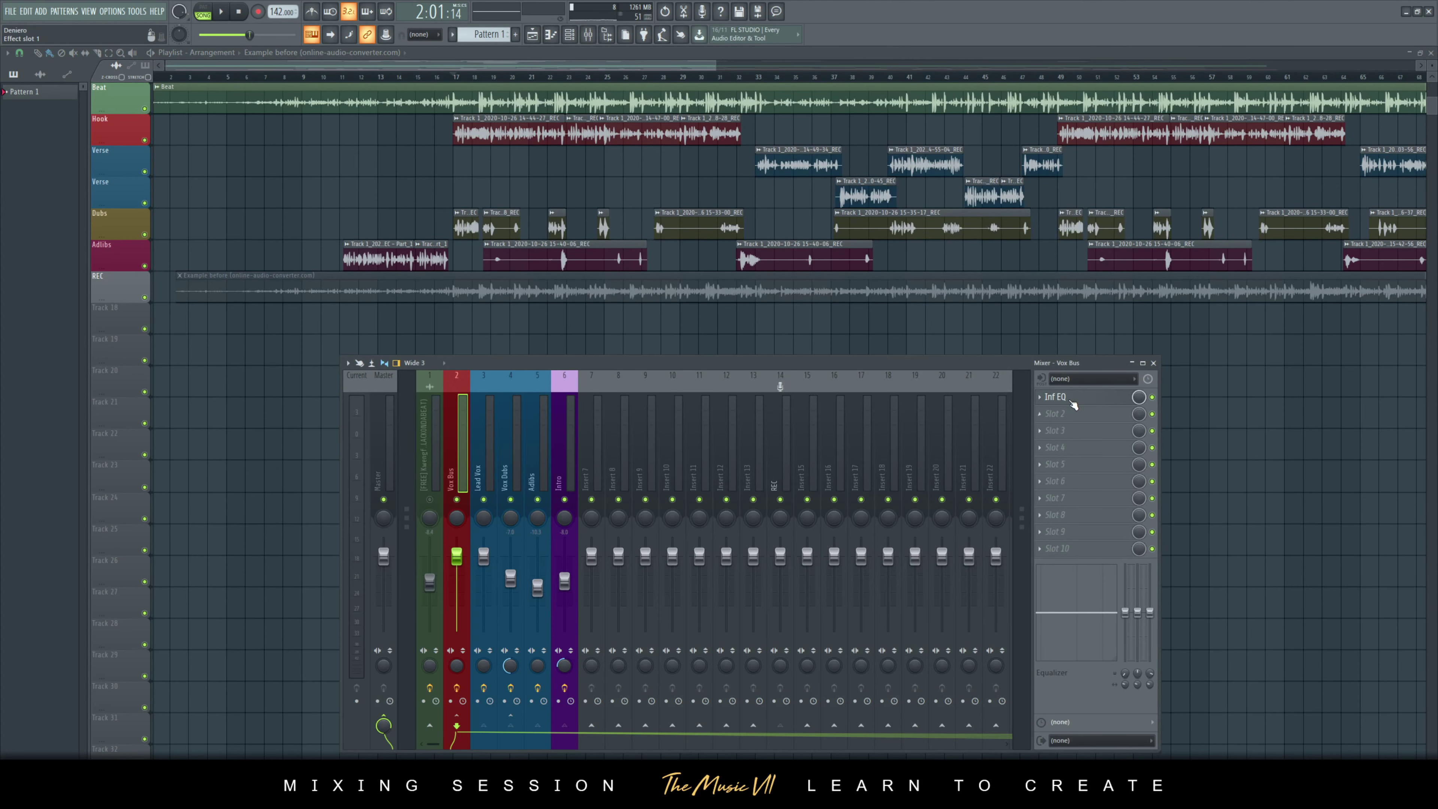
click(1055, 396)
drag(752, 156, 716, 124)
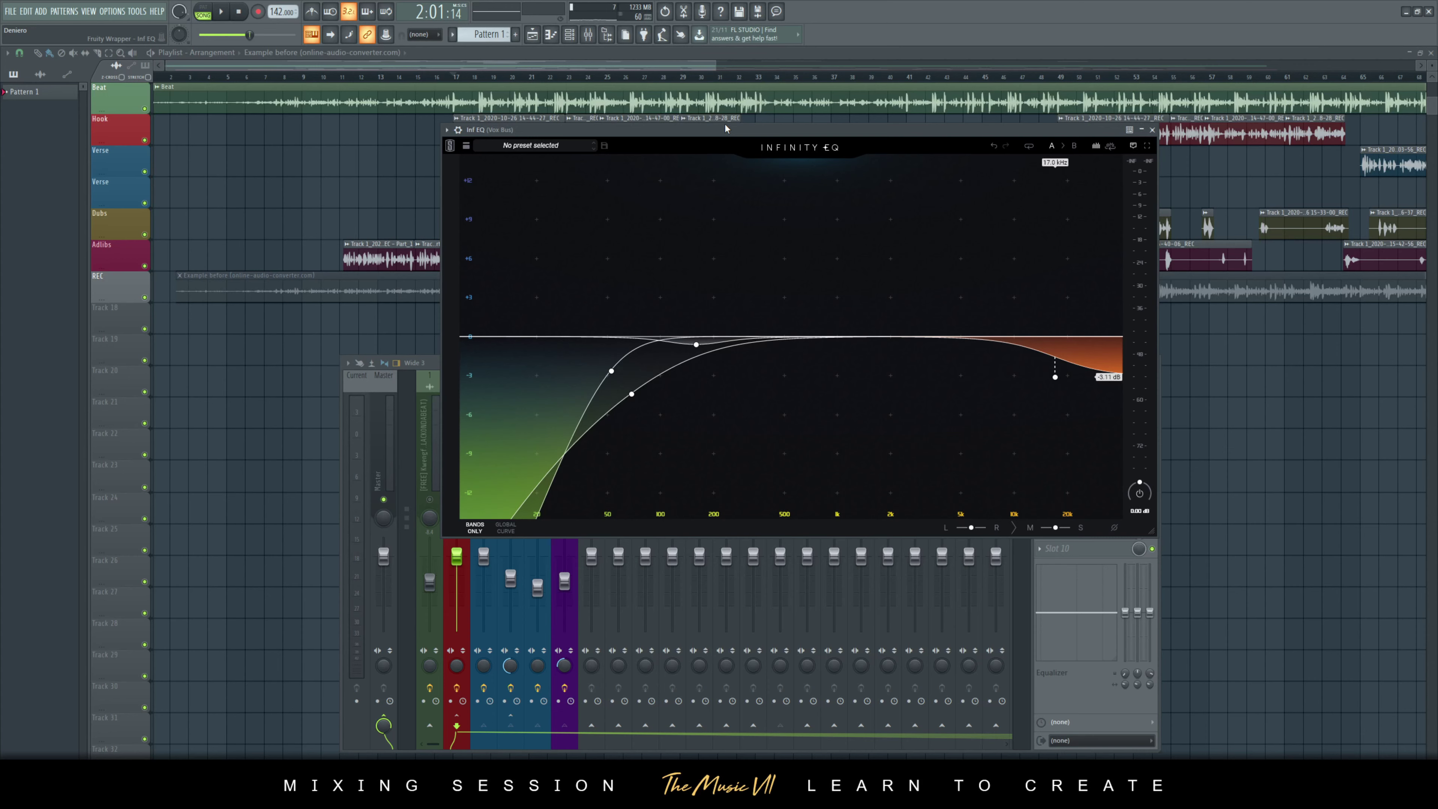
key(ctrl+s)
drag(857, 137, 870, 105)
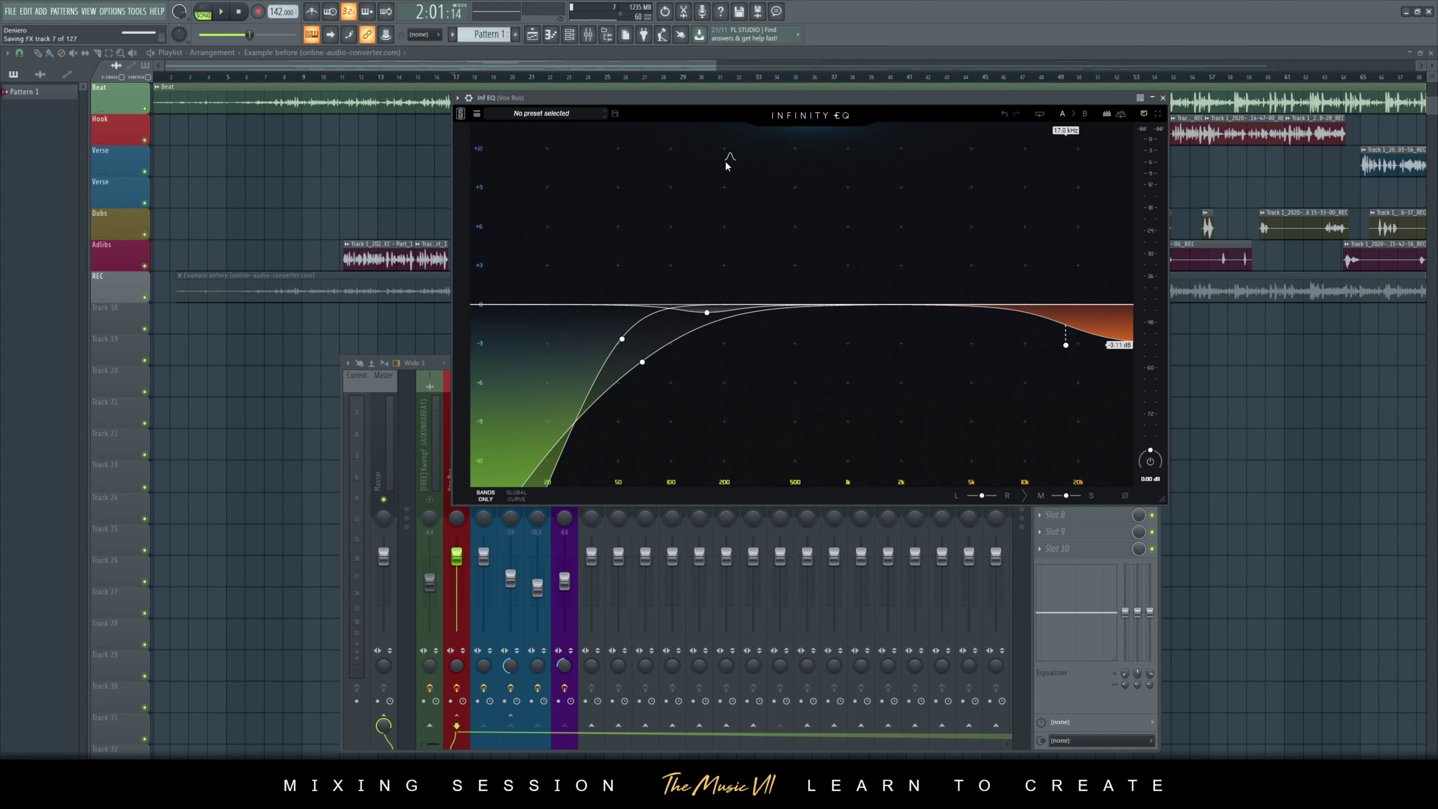
- Move the gentler low-cut band to about 79.8 Hz and -4.58 dB, and reposition the EQ window
click(642, 361)
drag(644, 371, 655, 373)
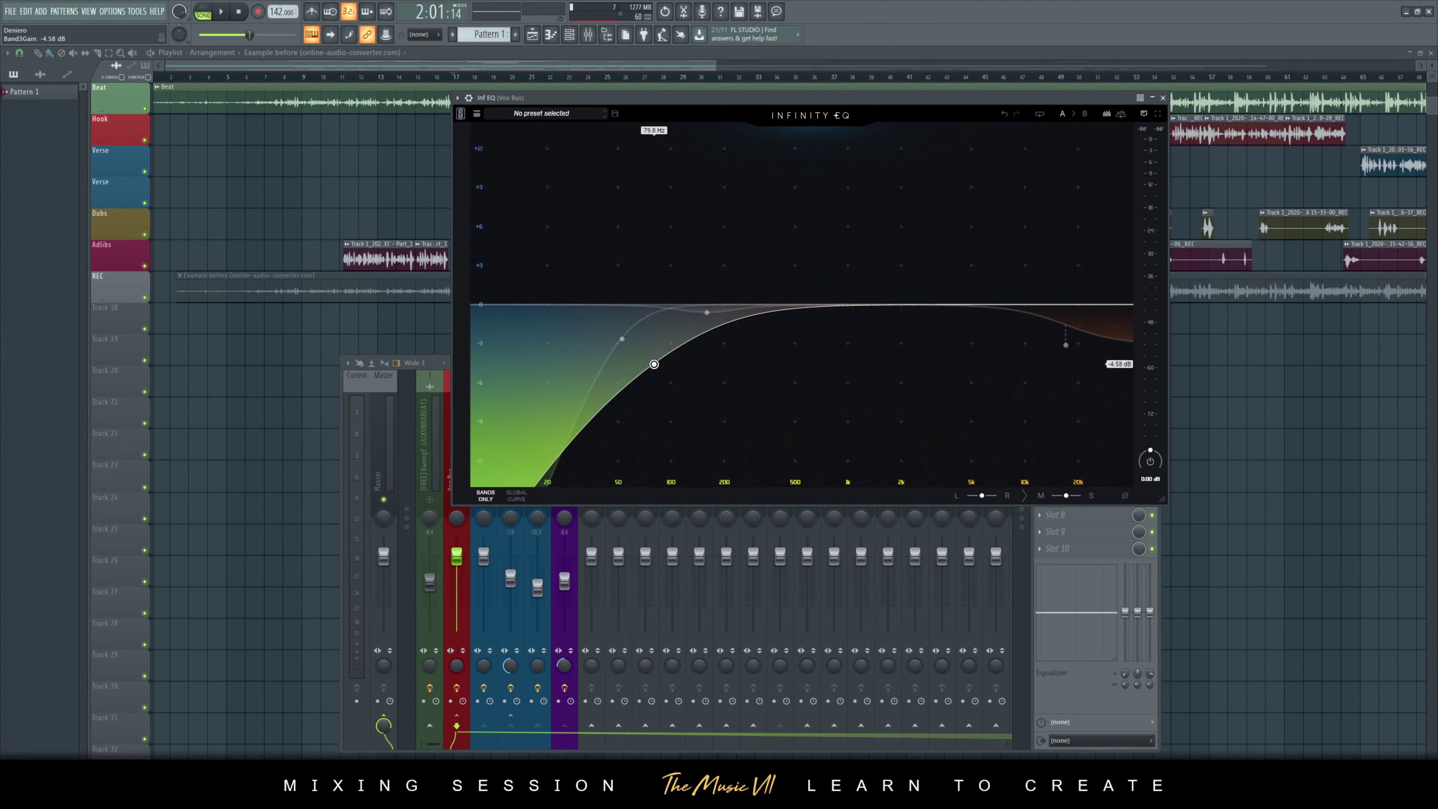
mouse_move(1039, 109)
mouse_down()
mouse_move(1066, 111)
mouse_move(1036, 113)
mouse_up()
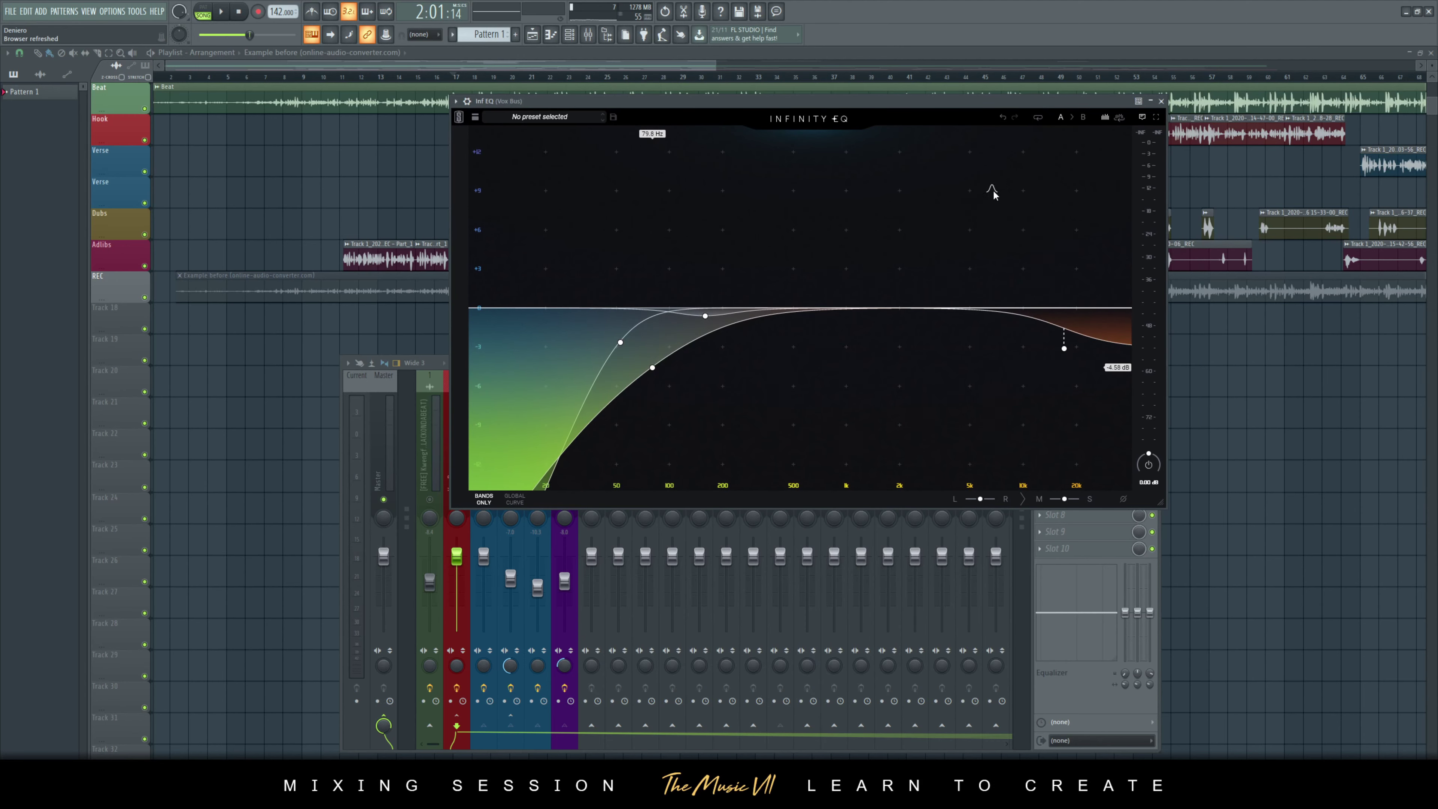
drag(972, 112, 827, 99)
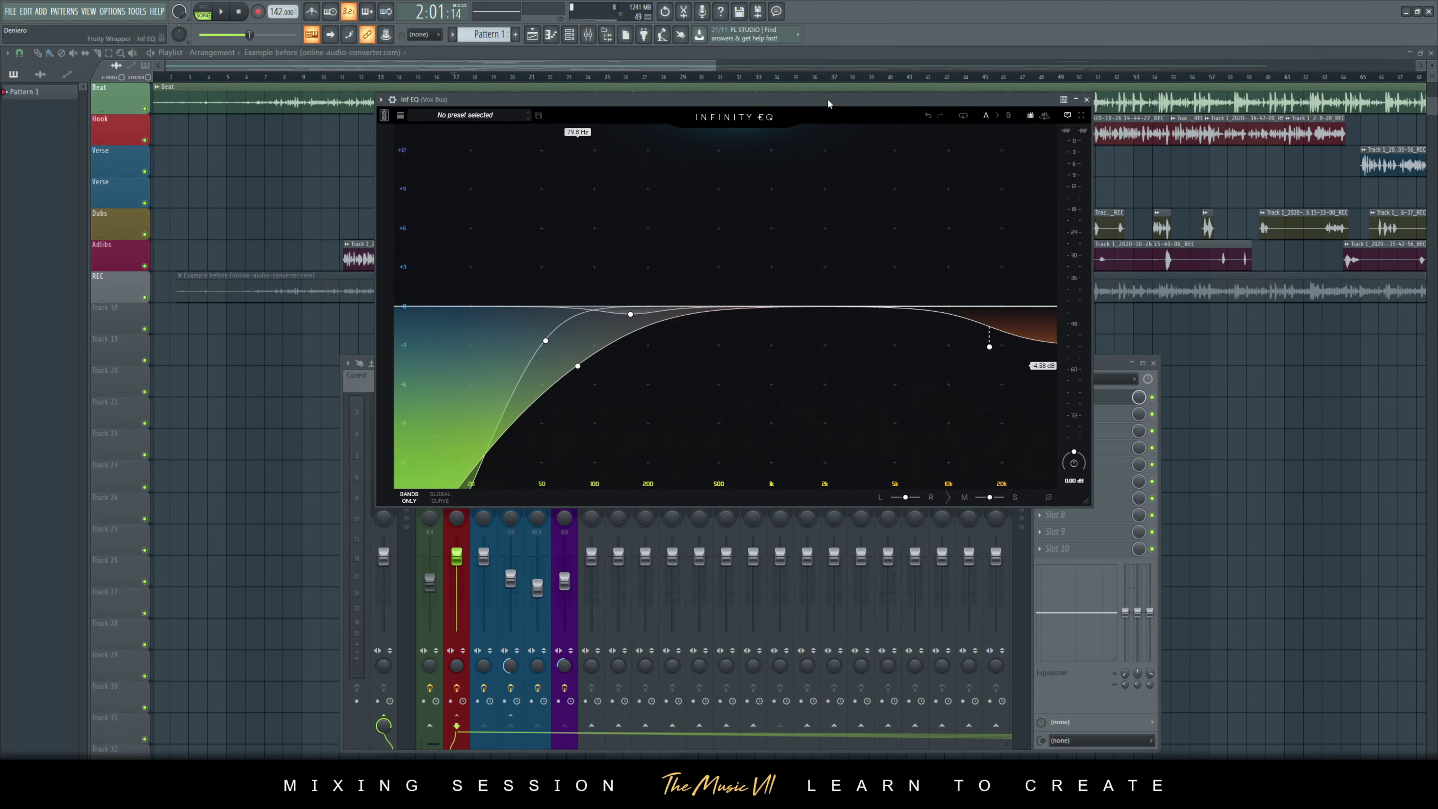
drag(702, 92, 735, 106)
- Play the vocals through the finished EQ, close Inf EQ, and pause playback
key(space)
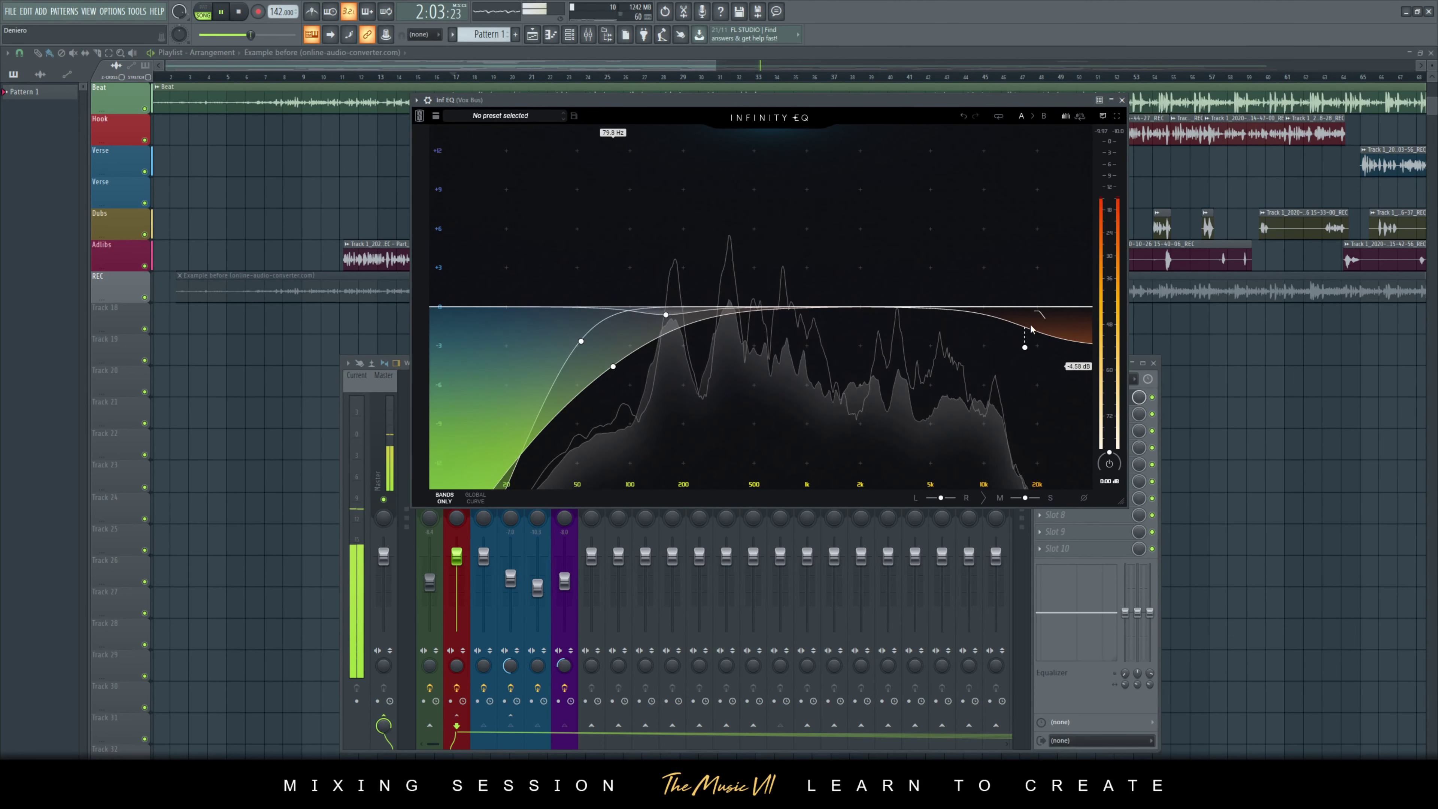
drag(1078, 104, 1067, 107)
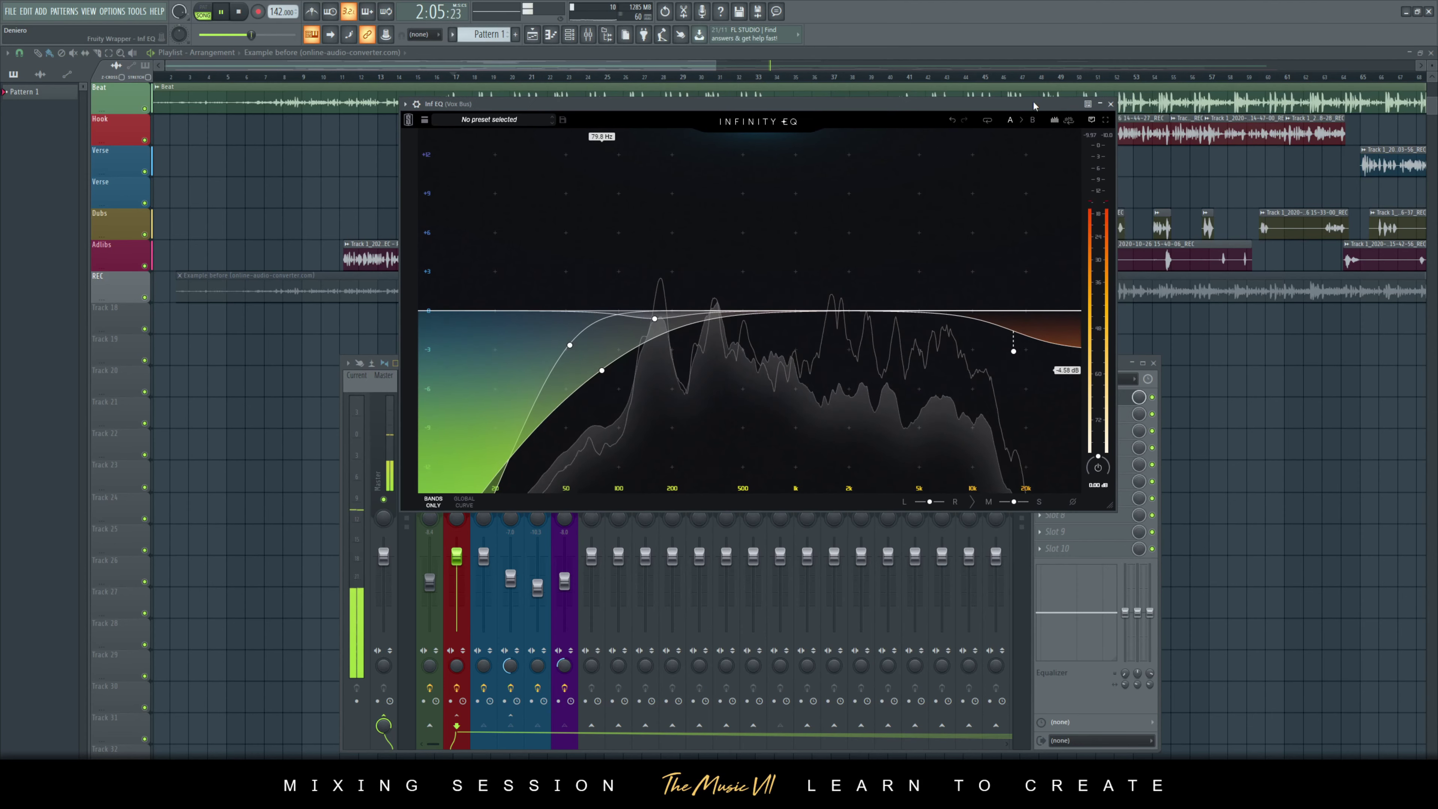
click(1111, 104)
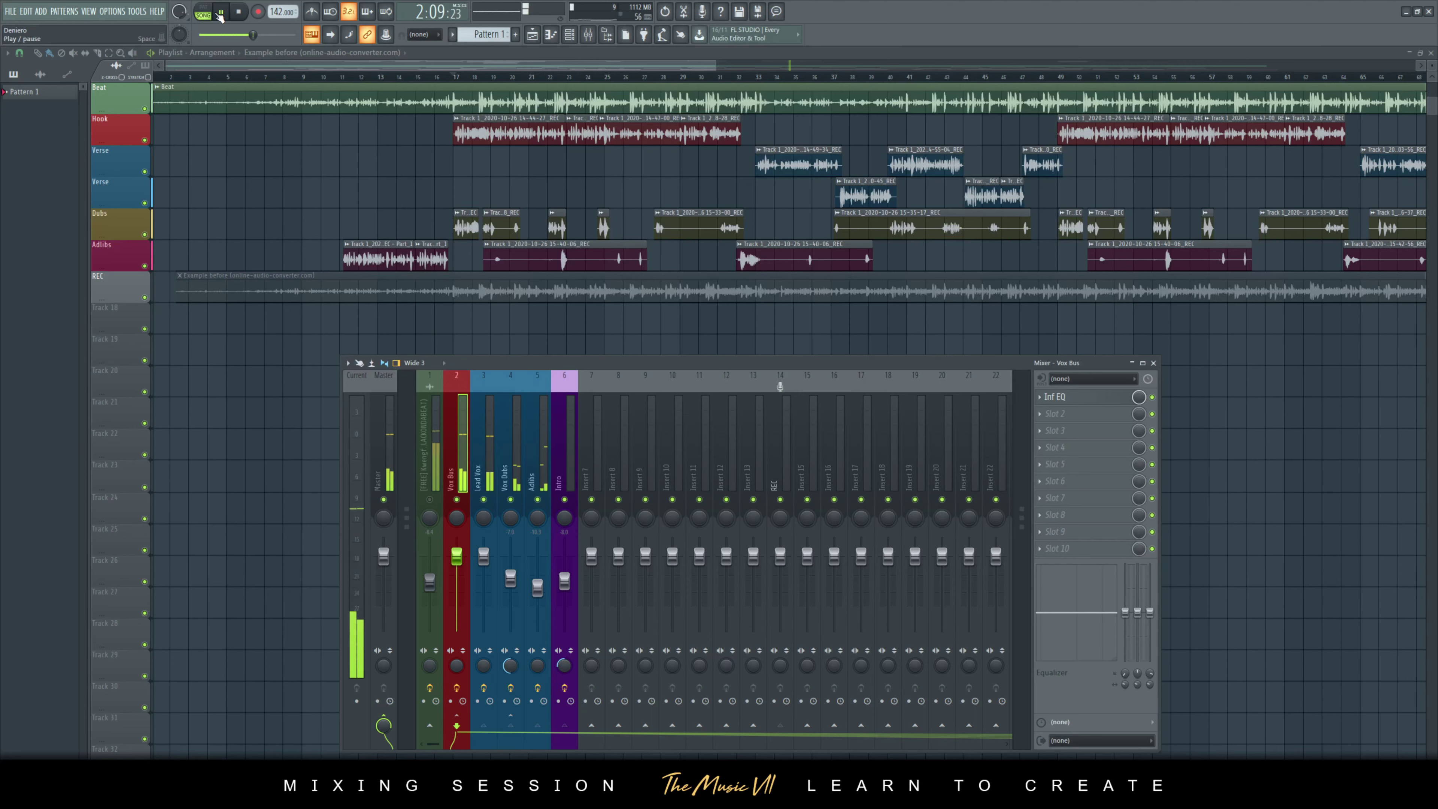
click(220, 14)
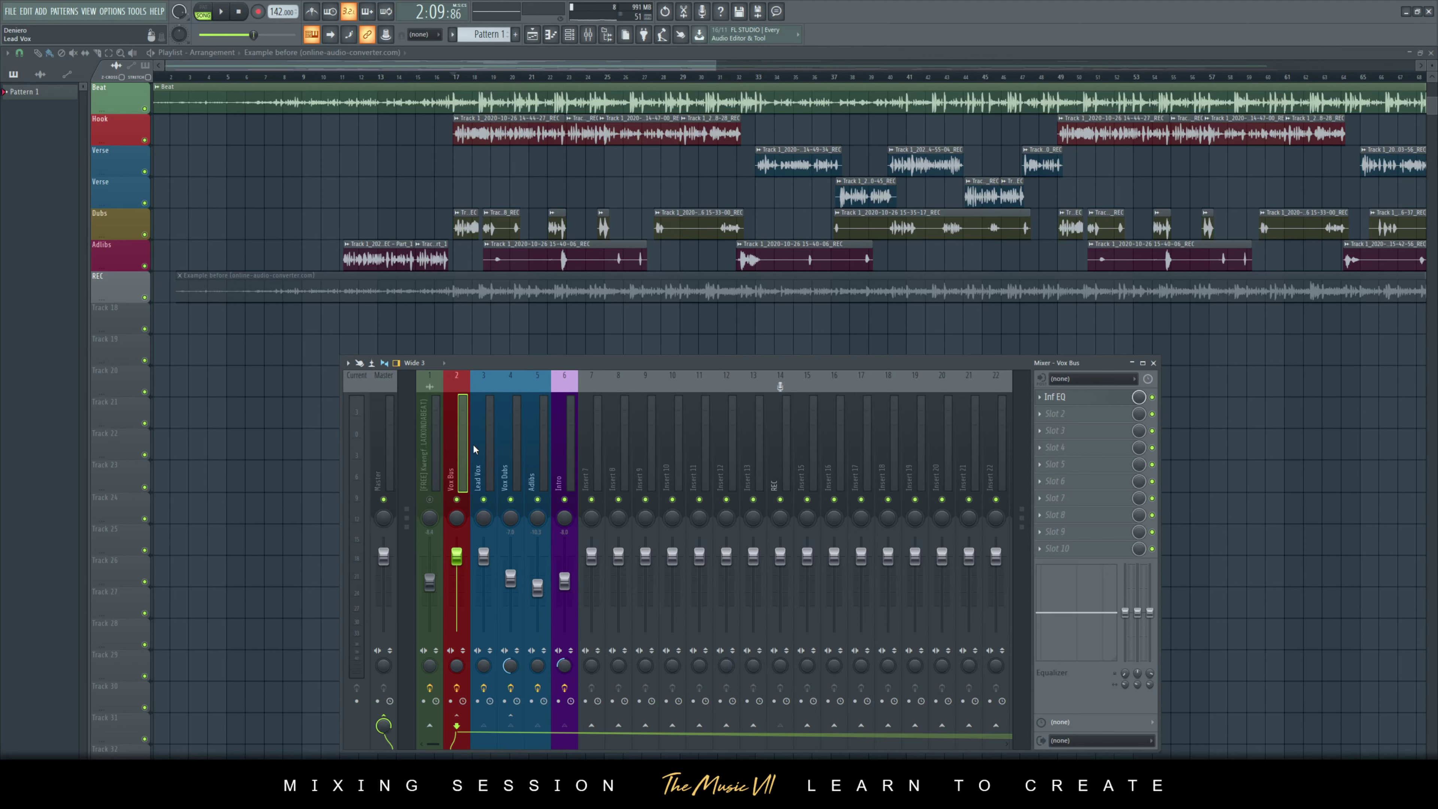
- Play the hook from around bar 20 with the mixer open, save the project, mute the beat track, and stop playback
key(space)
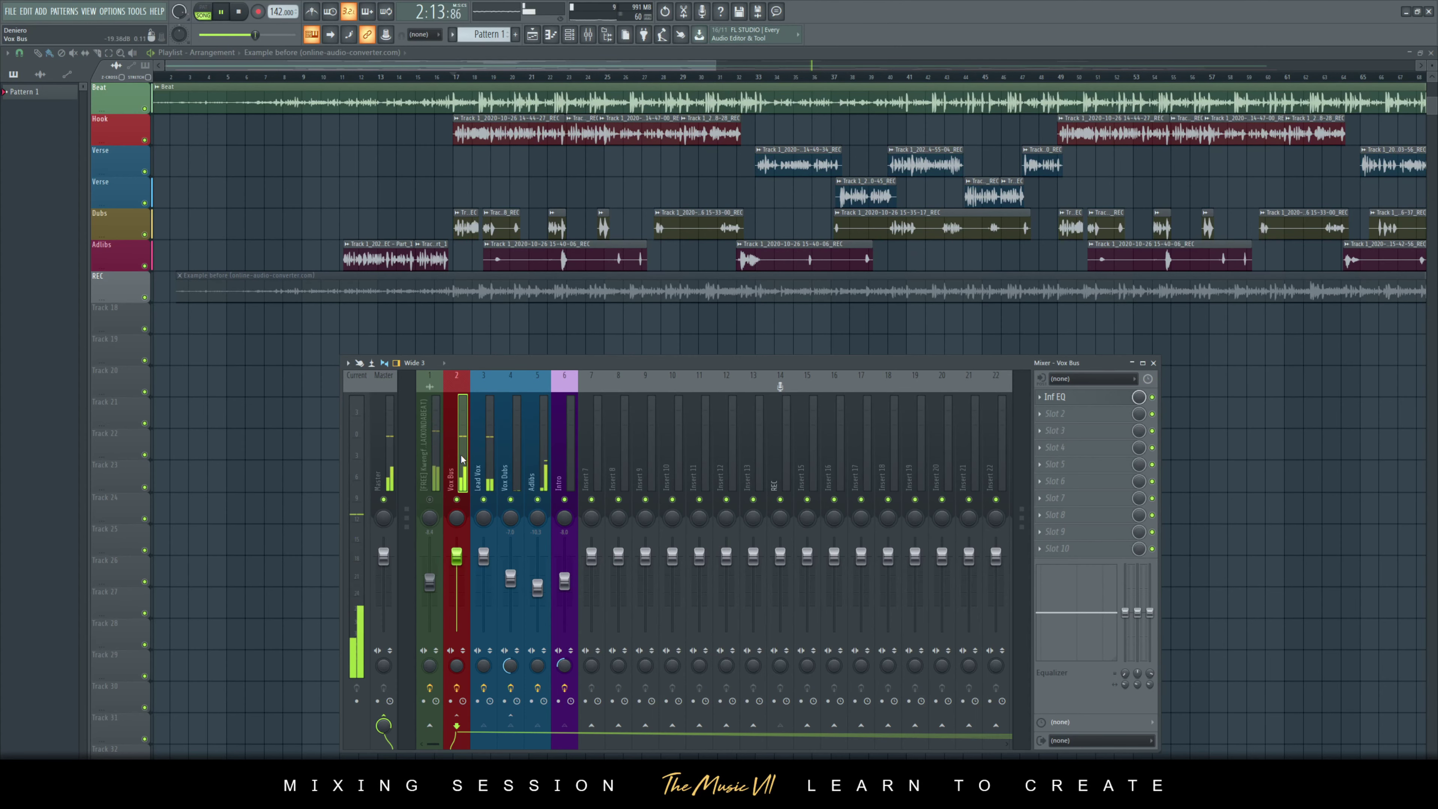
click(524, 78)
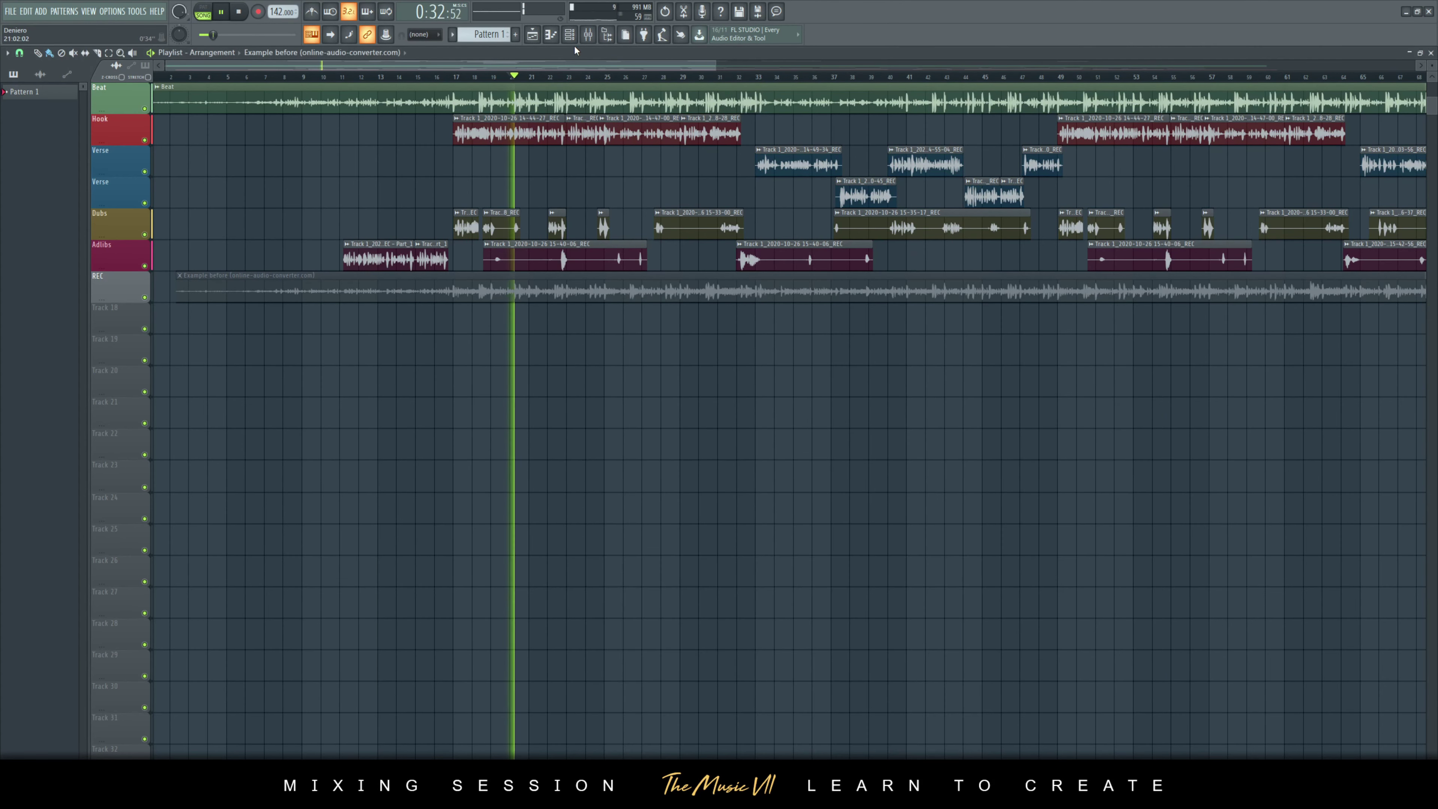
key(F9)
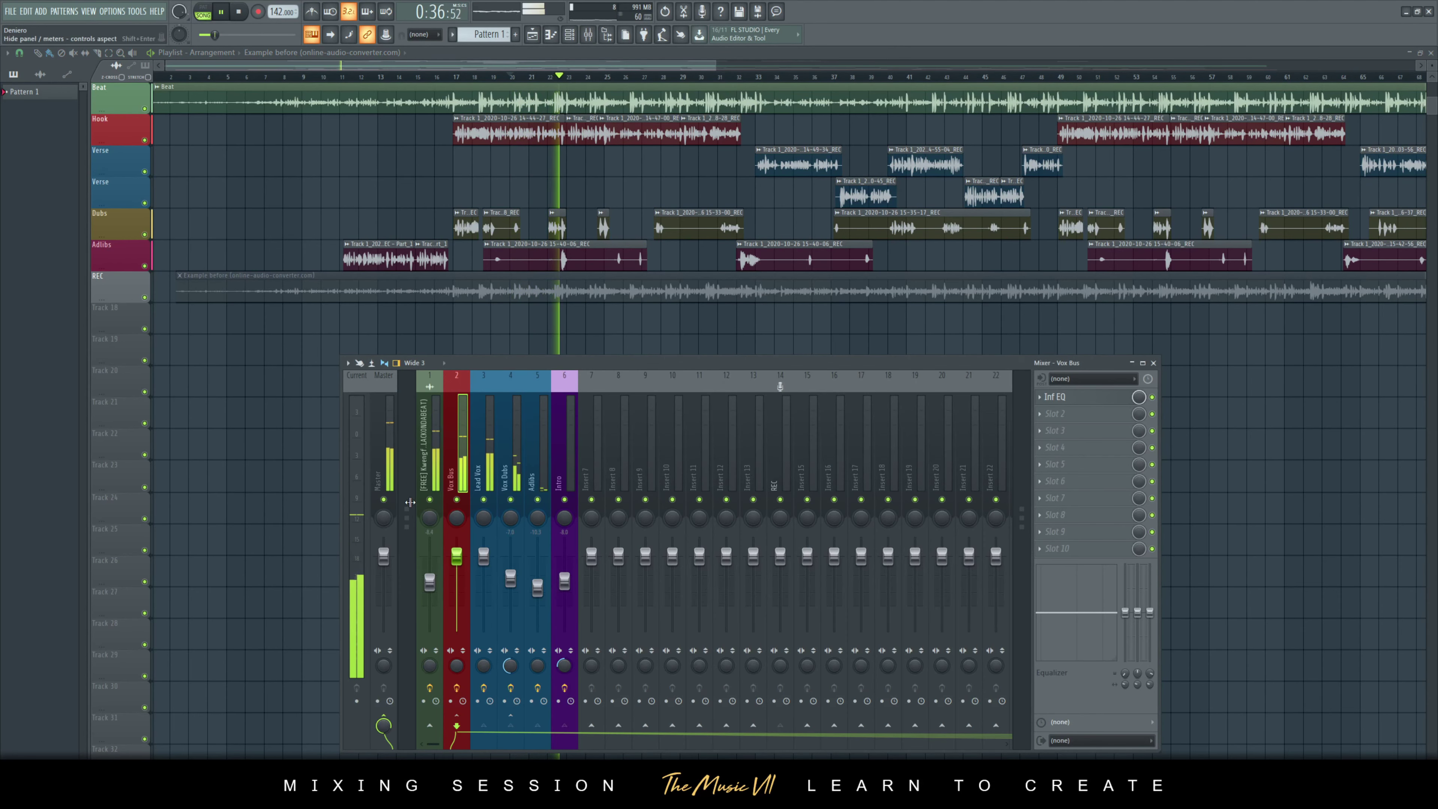
key(ctrl+s)
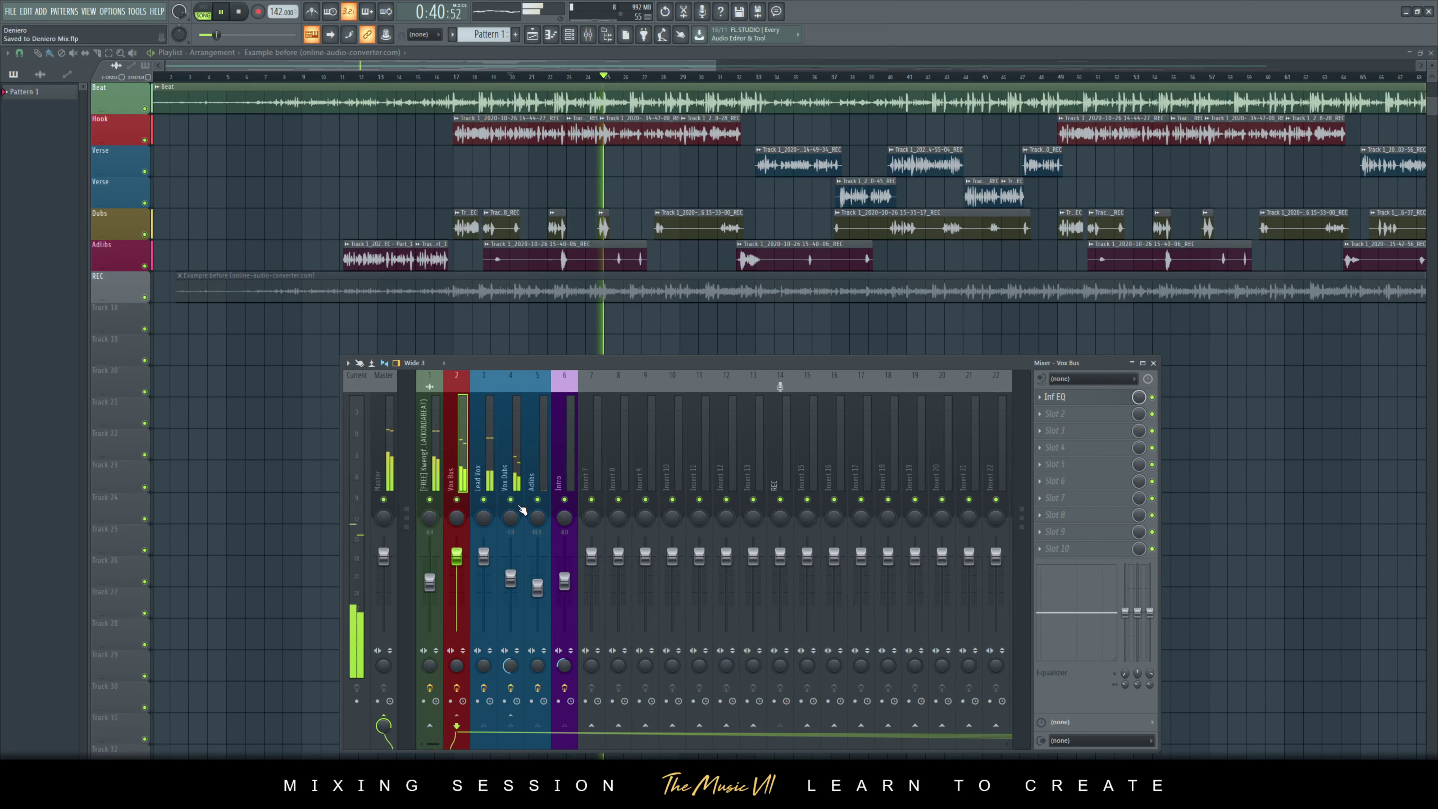
click(429, 499)
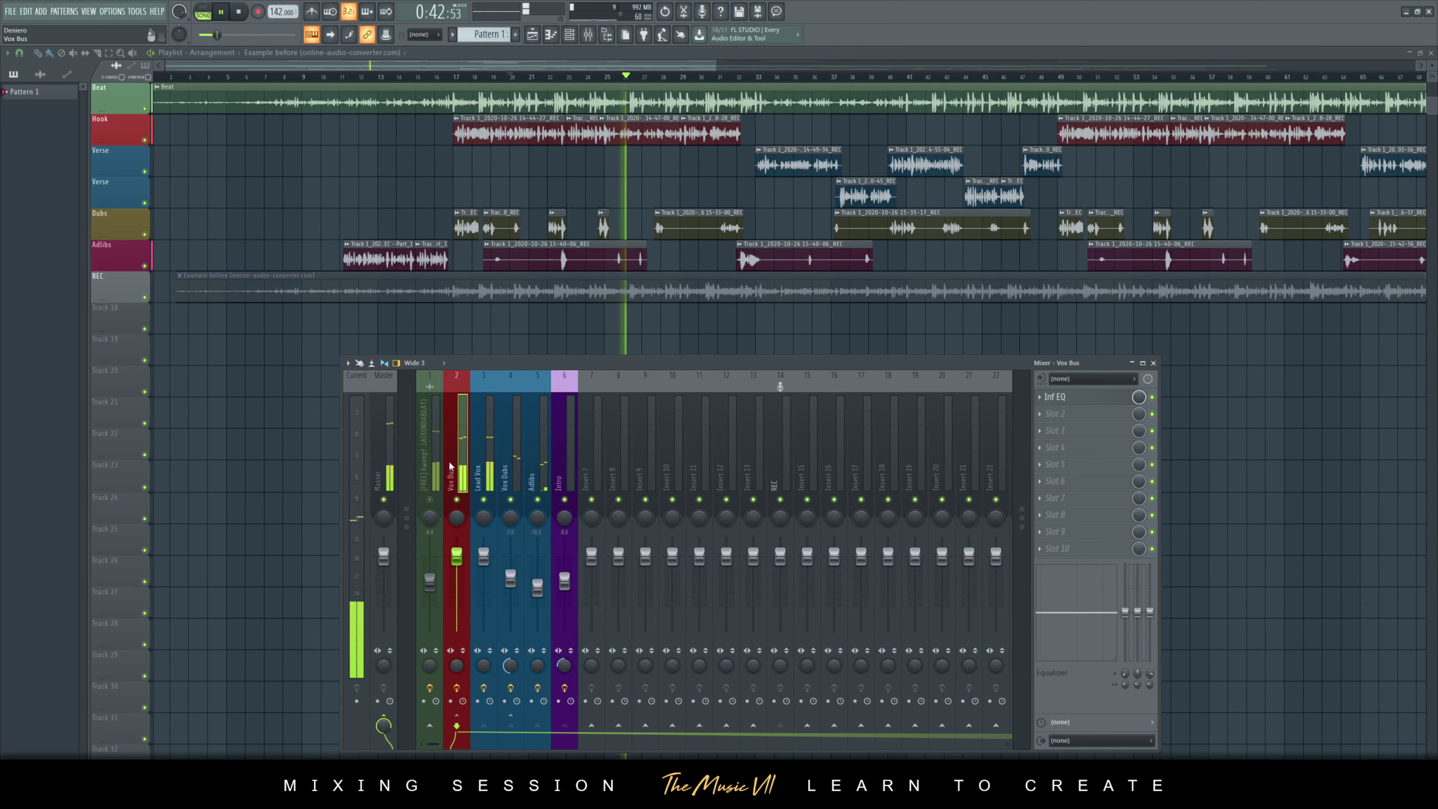
key(space)
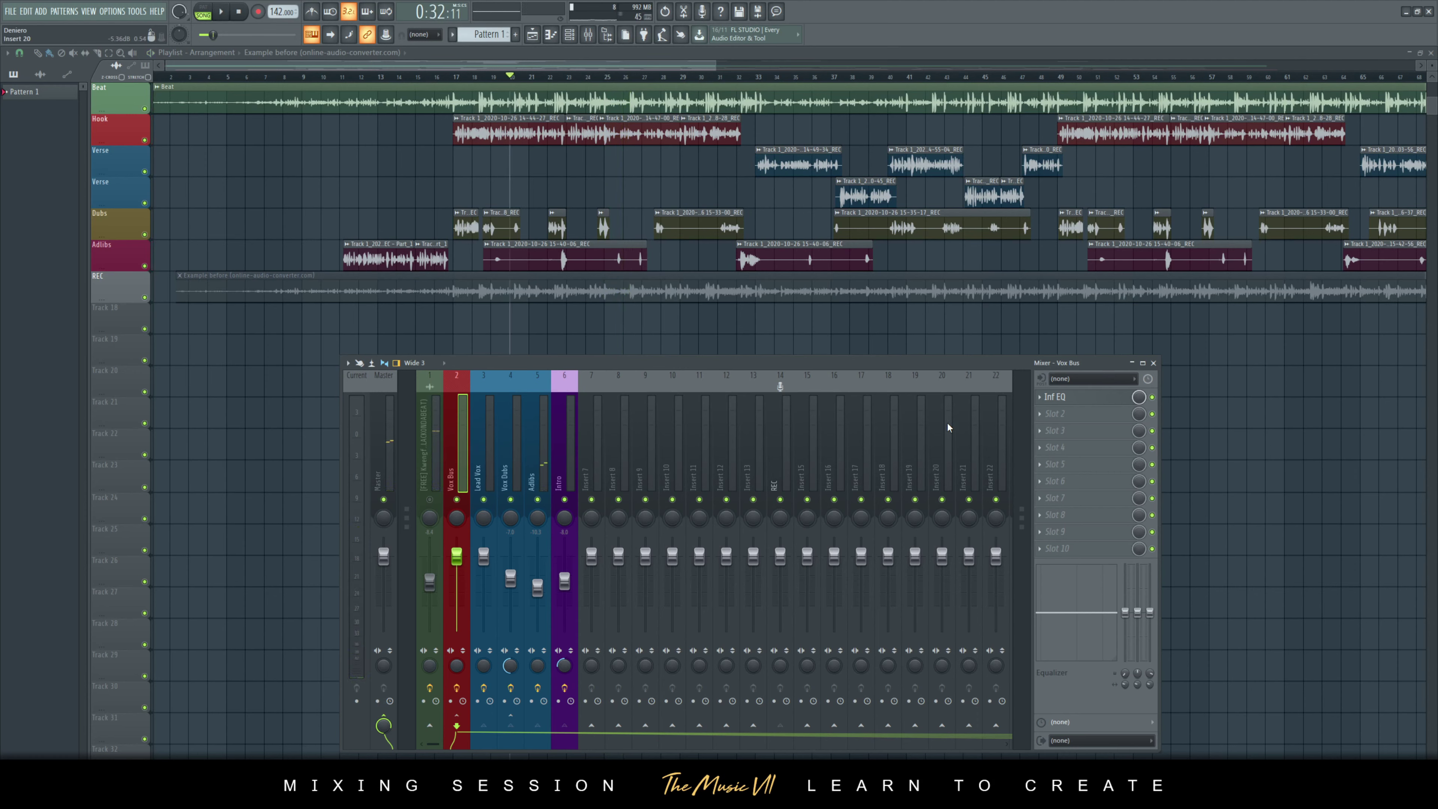
- Check the effect chain on the Vox Dubs track and return to Vox Bus
click(1090, 418)
key(Escape)
click(510, 482)
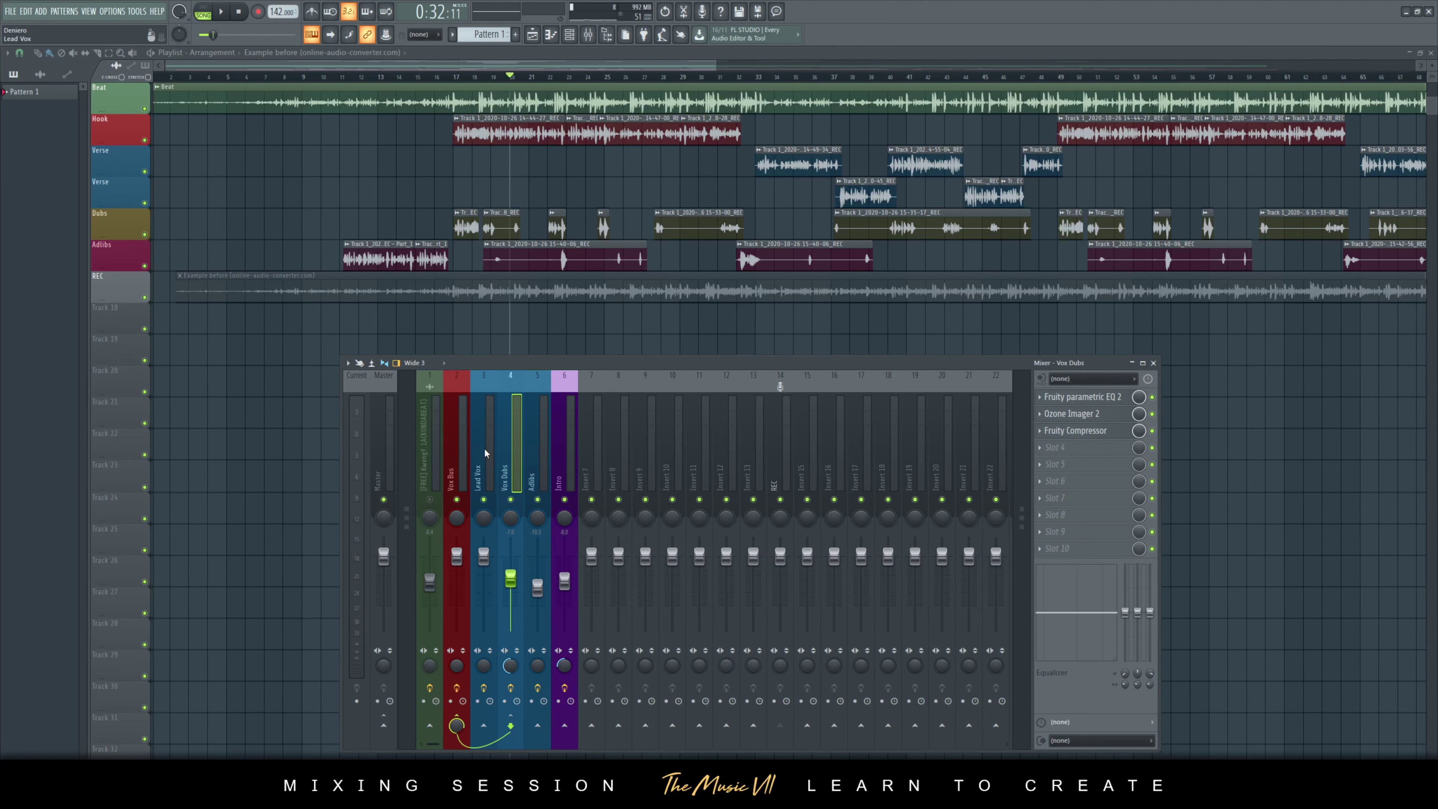
click(460, 457)
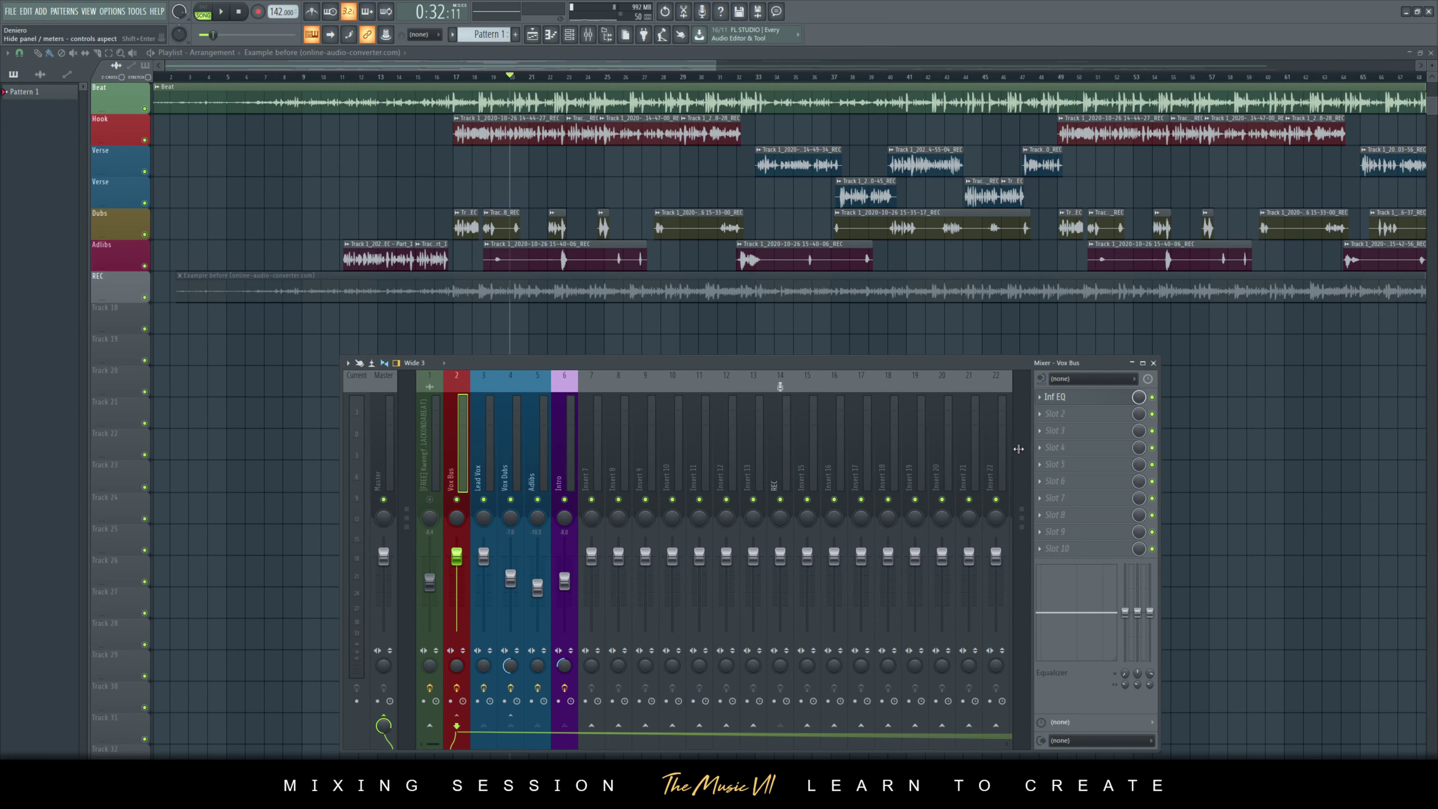
- Load Virtual Mix Rack into effect slot 2 of Vox Bus and clear its default modules to an empty rack
click(1082, 414)
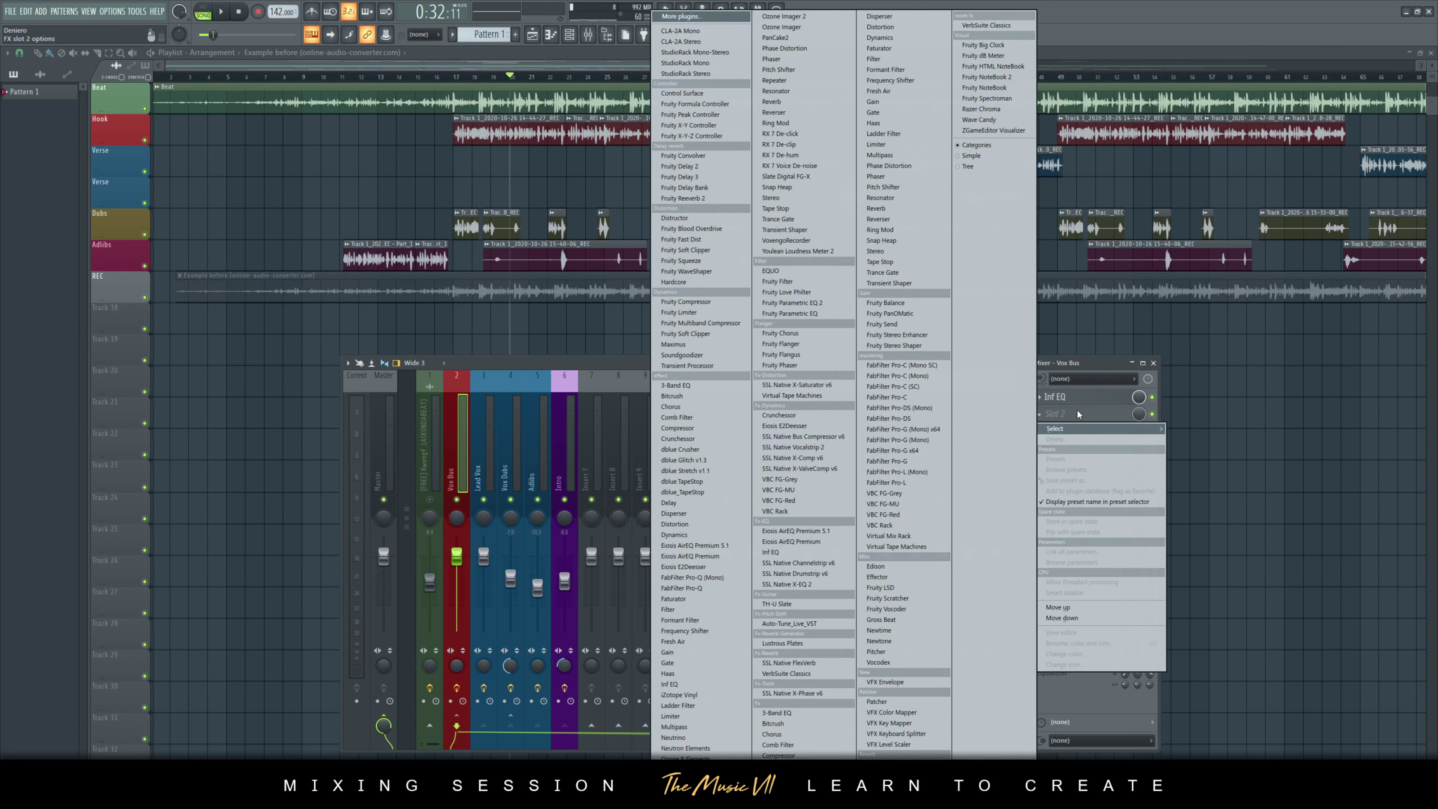
click(896, 536)
drag(633, 127, 701, 119)
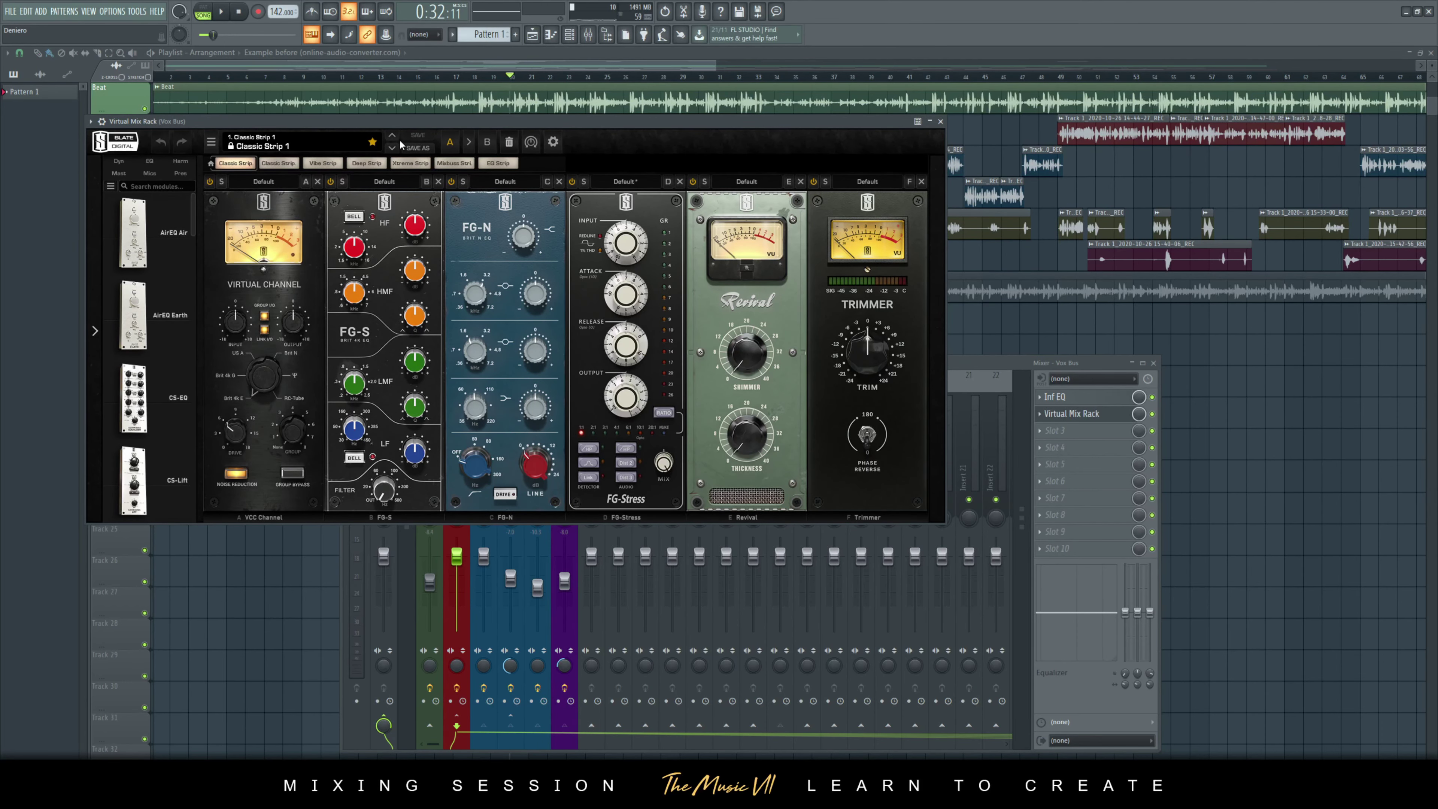
click(363, 143)
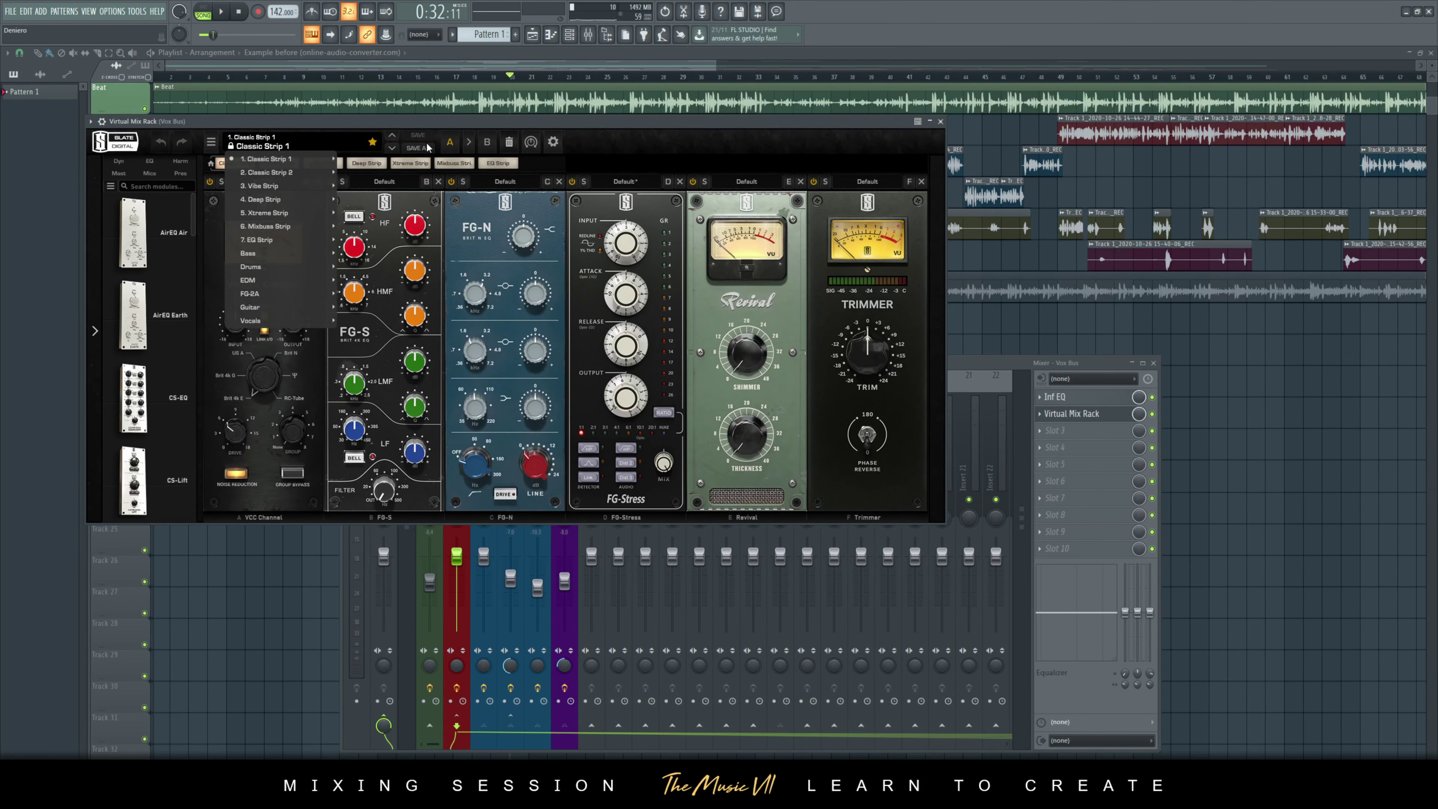
click(510, 143)
drag(390, 123, 523, 118)
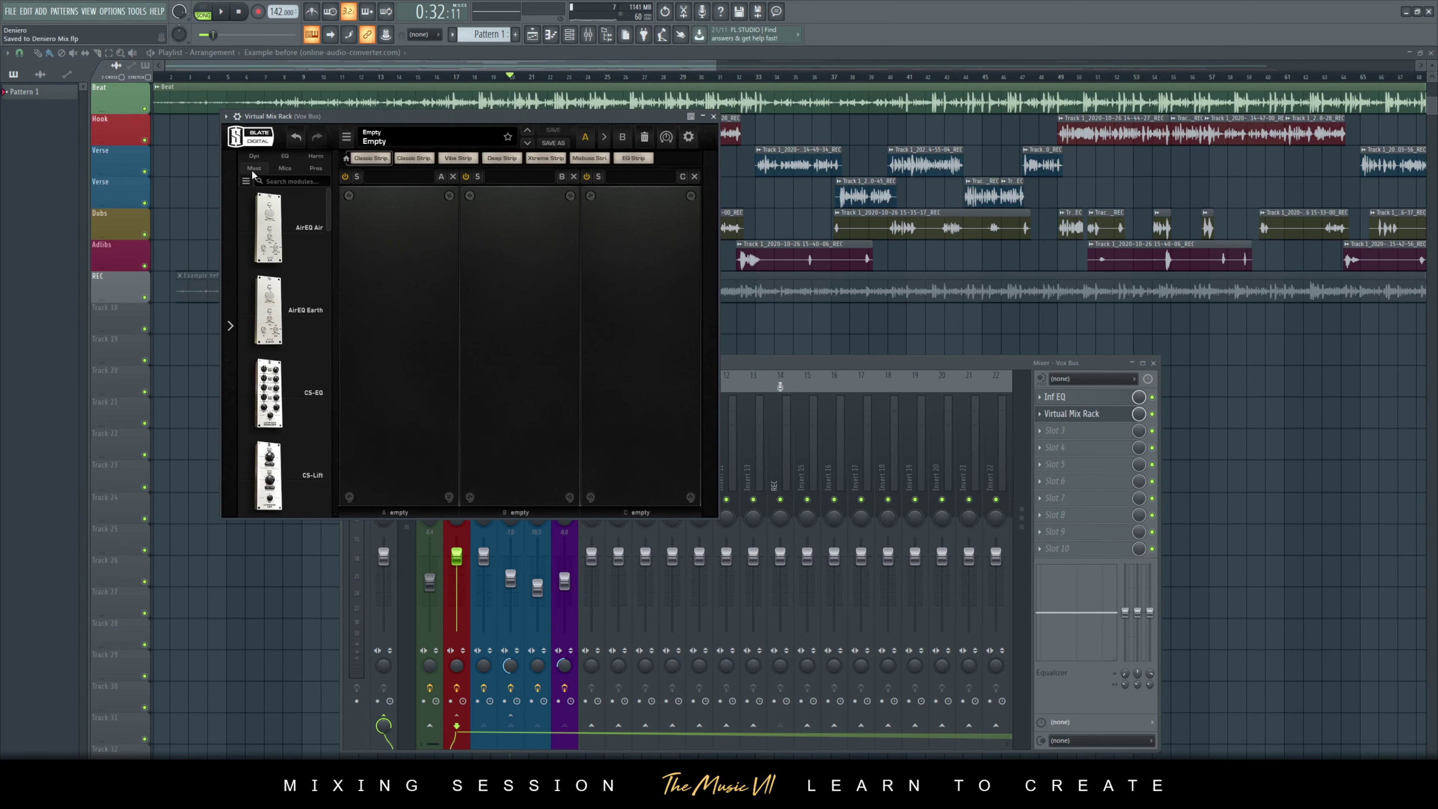
- Filter the modules to dynamics and place the FG-116 compressor in the first slot of the rack
click(254, 156)
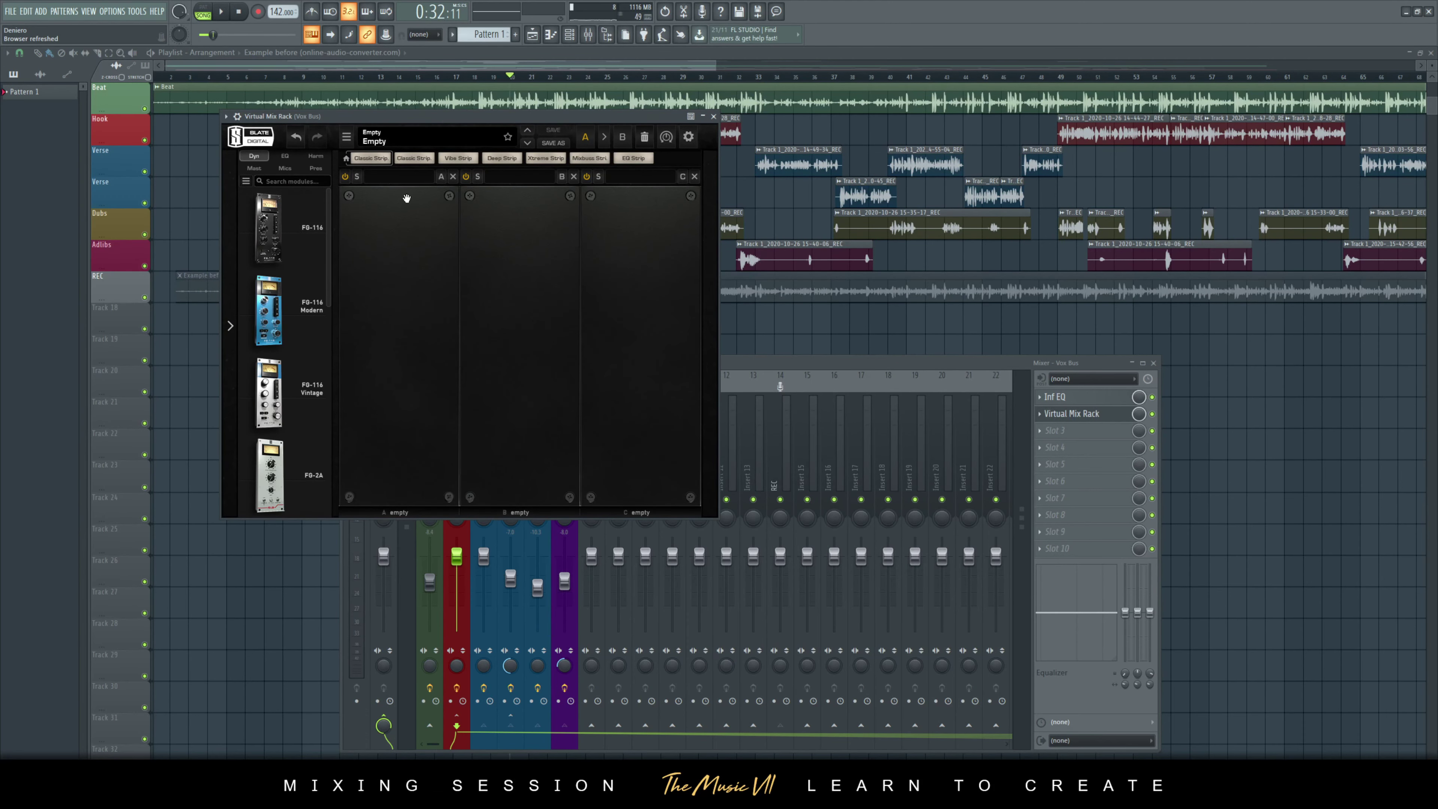
mouse_move(258, 221)
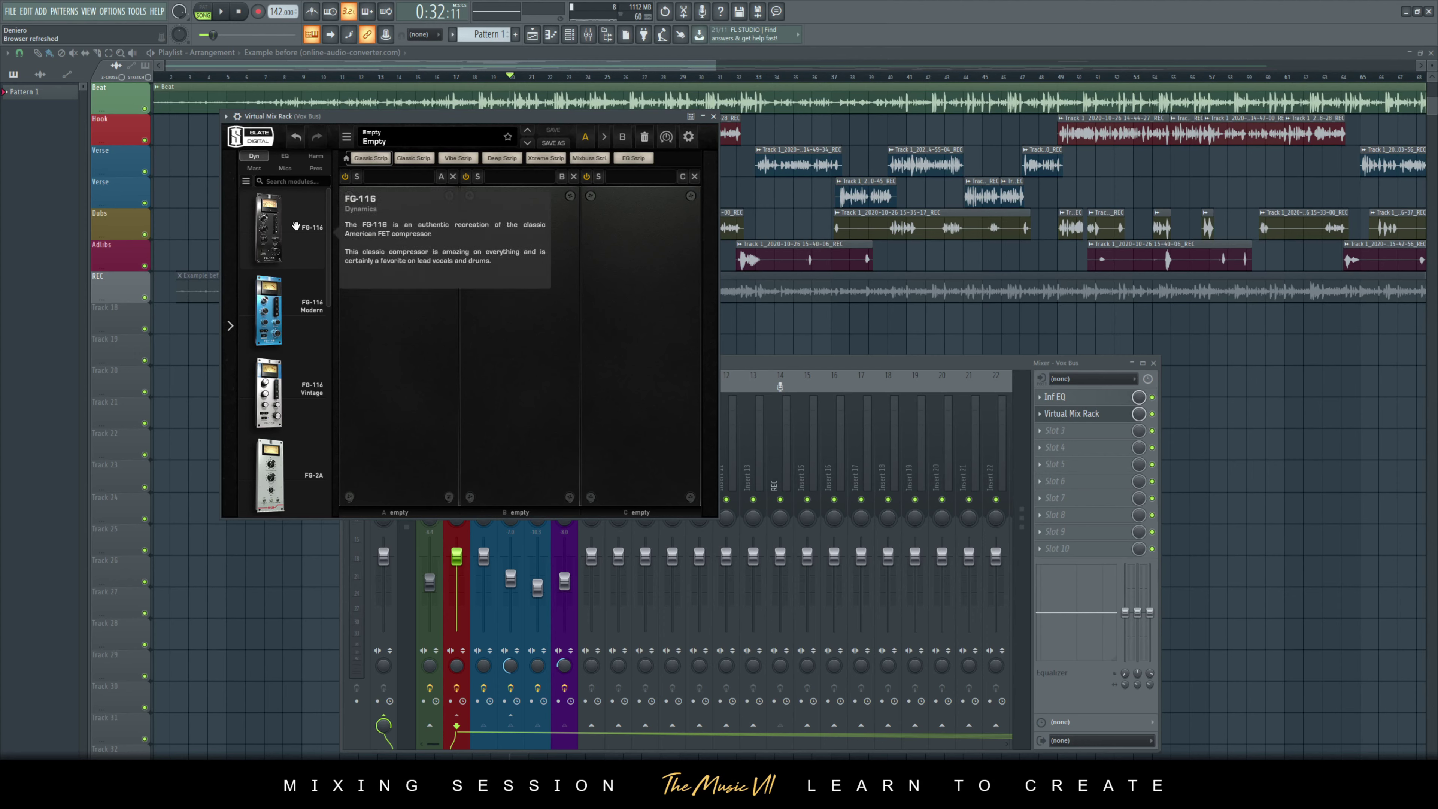
scroll(283, 348, down, 2)
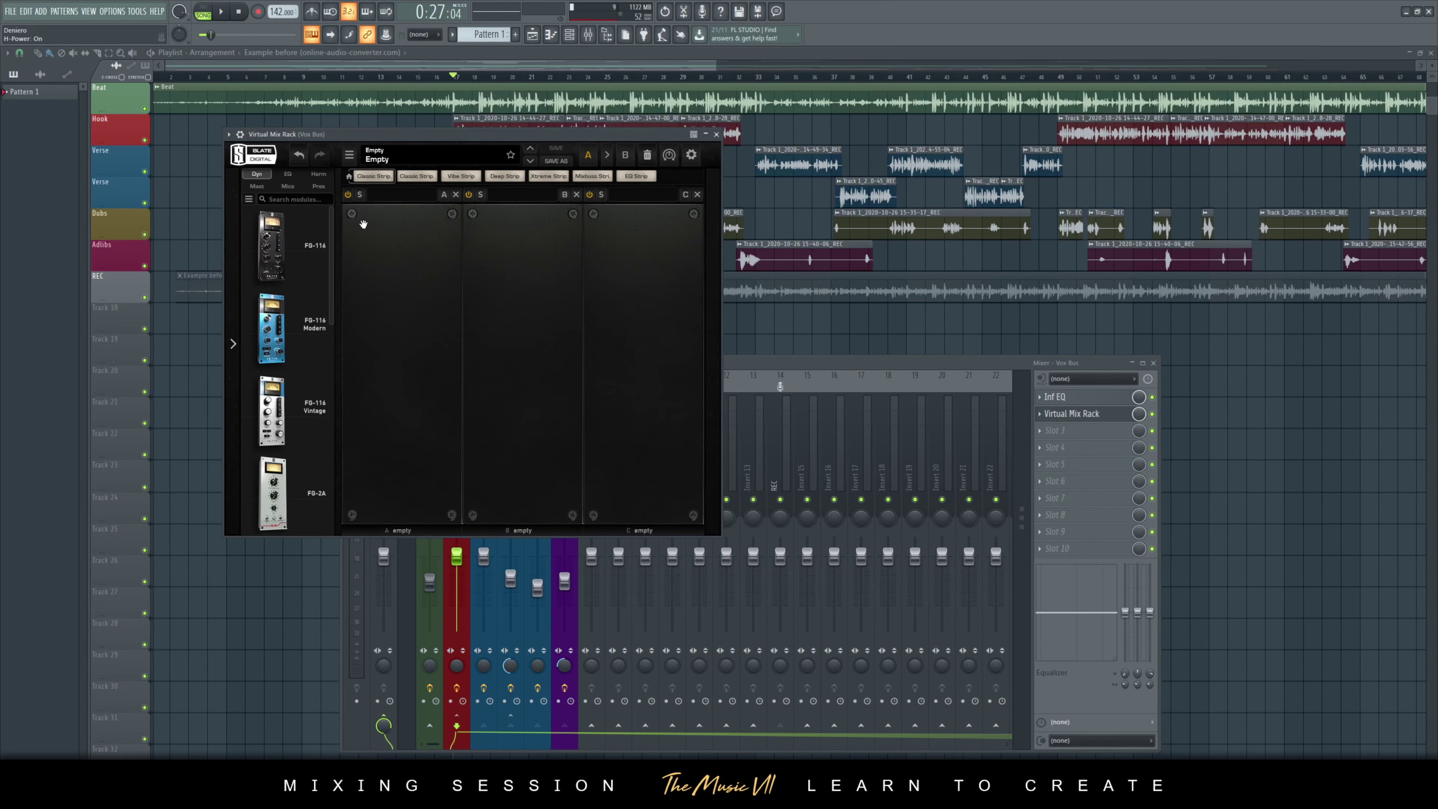
drag(279, 244, 374, 237)
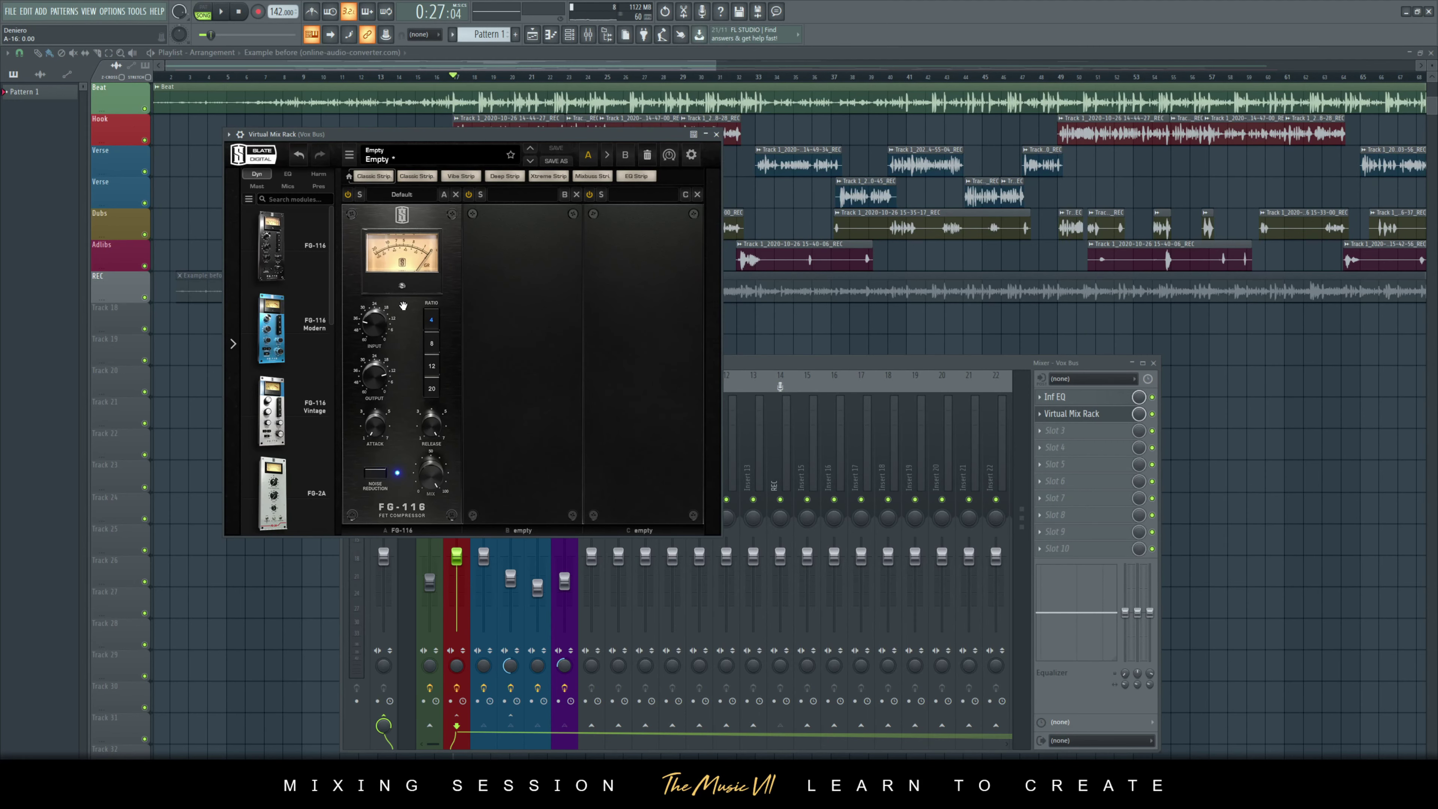
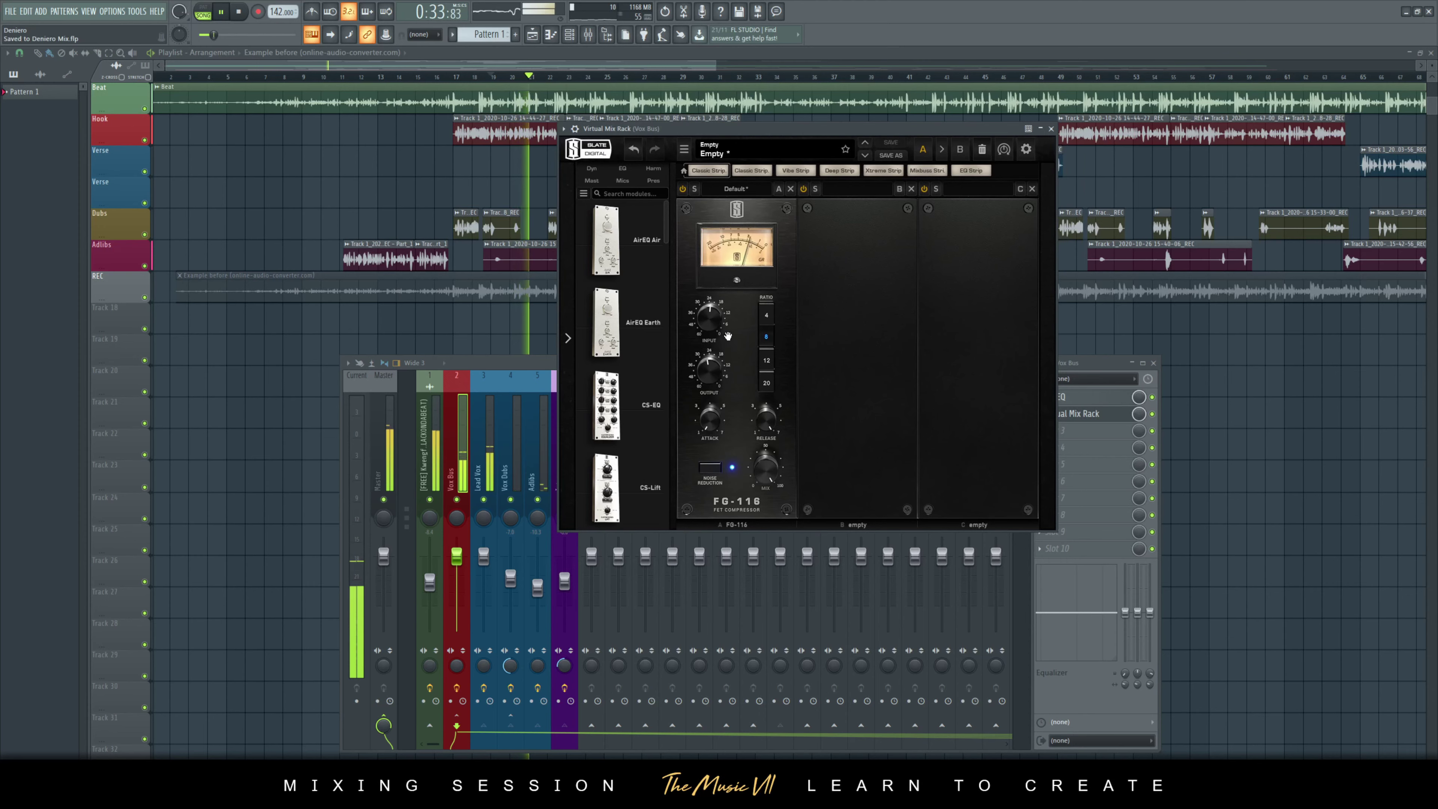
- Adjust the FG-116's output level, set its input to about -16.5 dB during playback, and save the project
drag(709, 367, 712, 312)
drag(714, 368, 714, 373)
drag(717, 330, 709, 318)
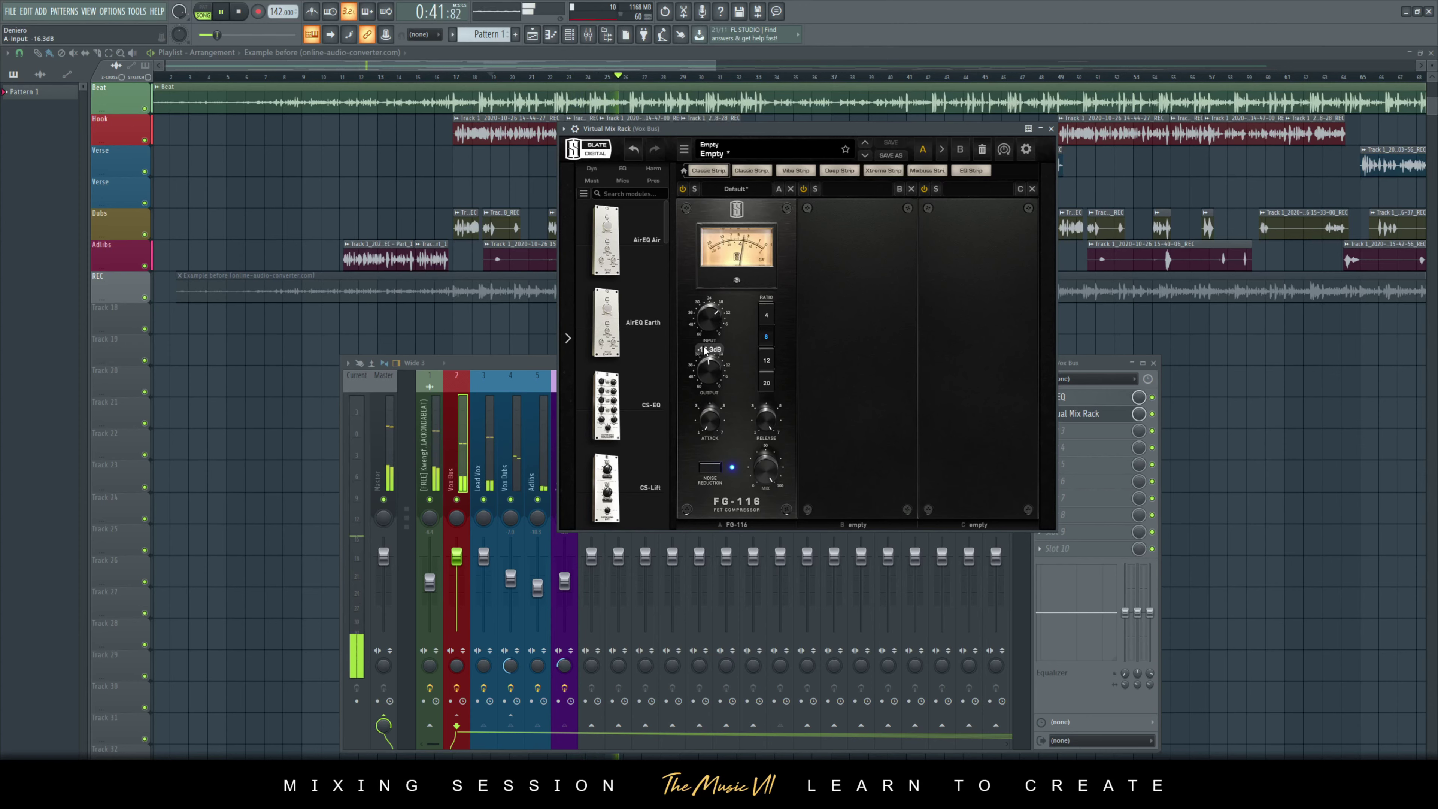
key(ctrl+s)
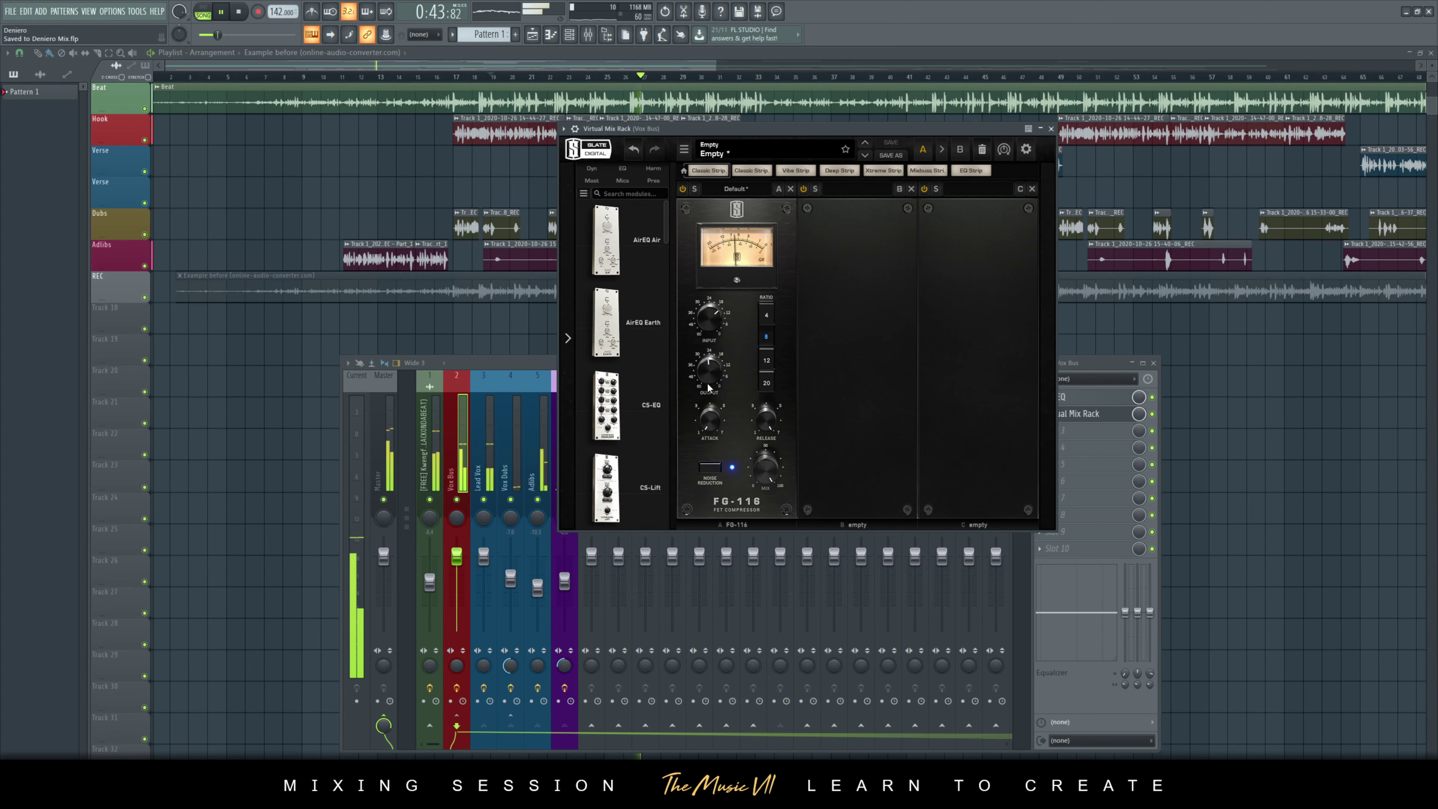
mouse_move(714, 383)
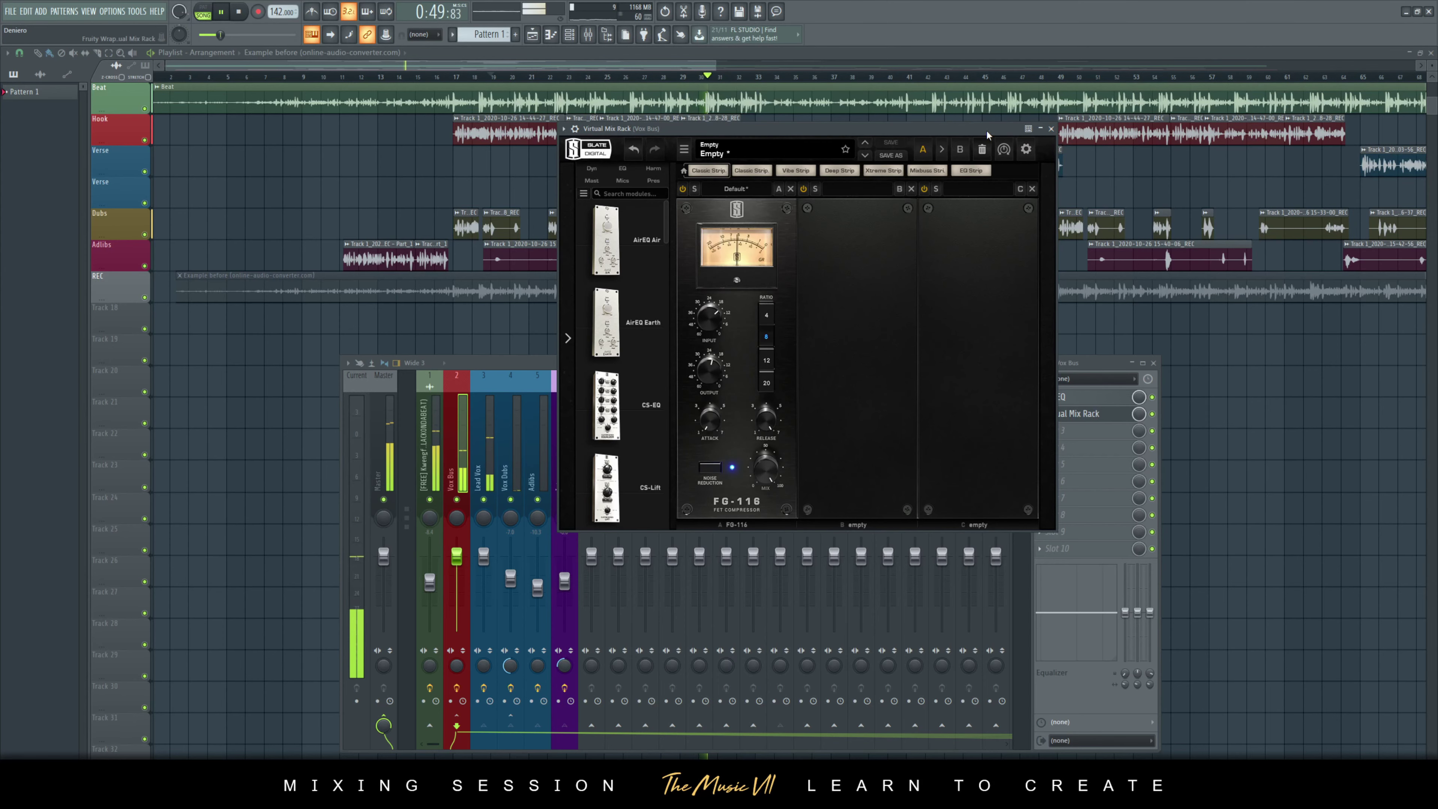
drag(987, 134, 977, 135)
key(ctrl+s)
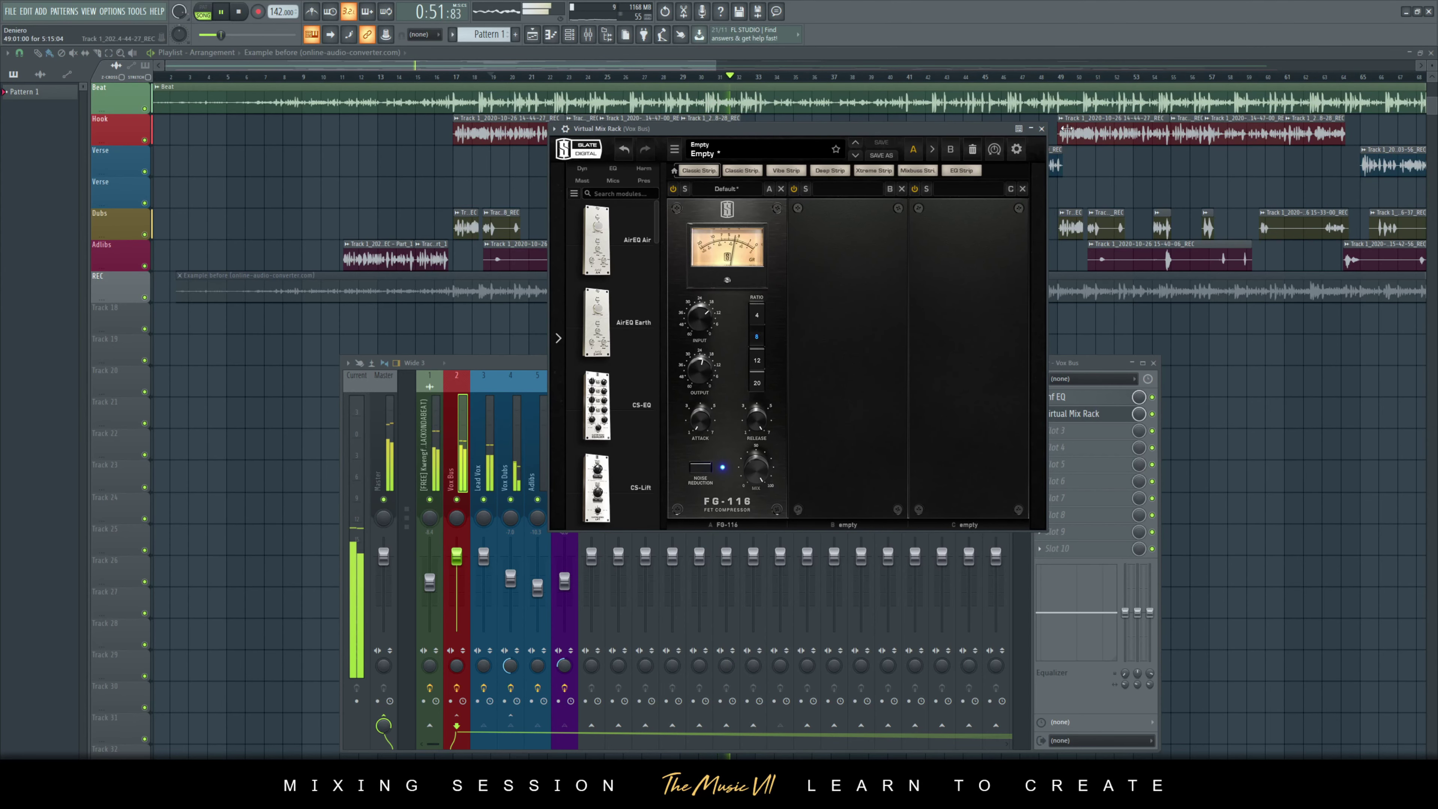
- Reopen Virtual Mix Rack on Vox Bus and filter its modules to EQ
click(1042, 130)
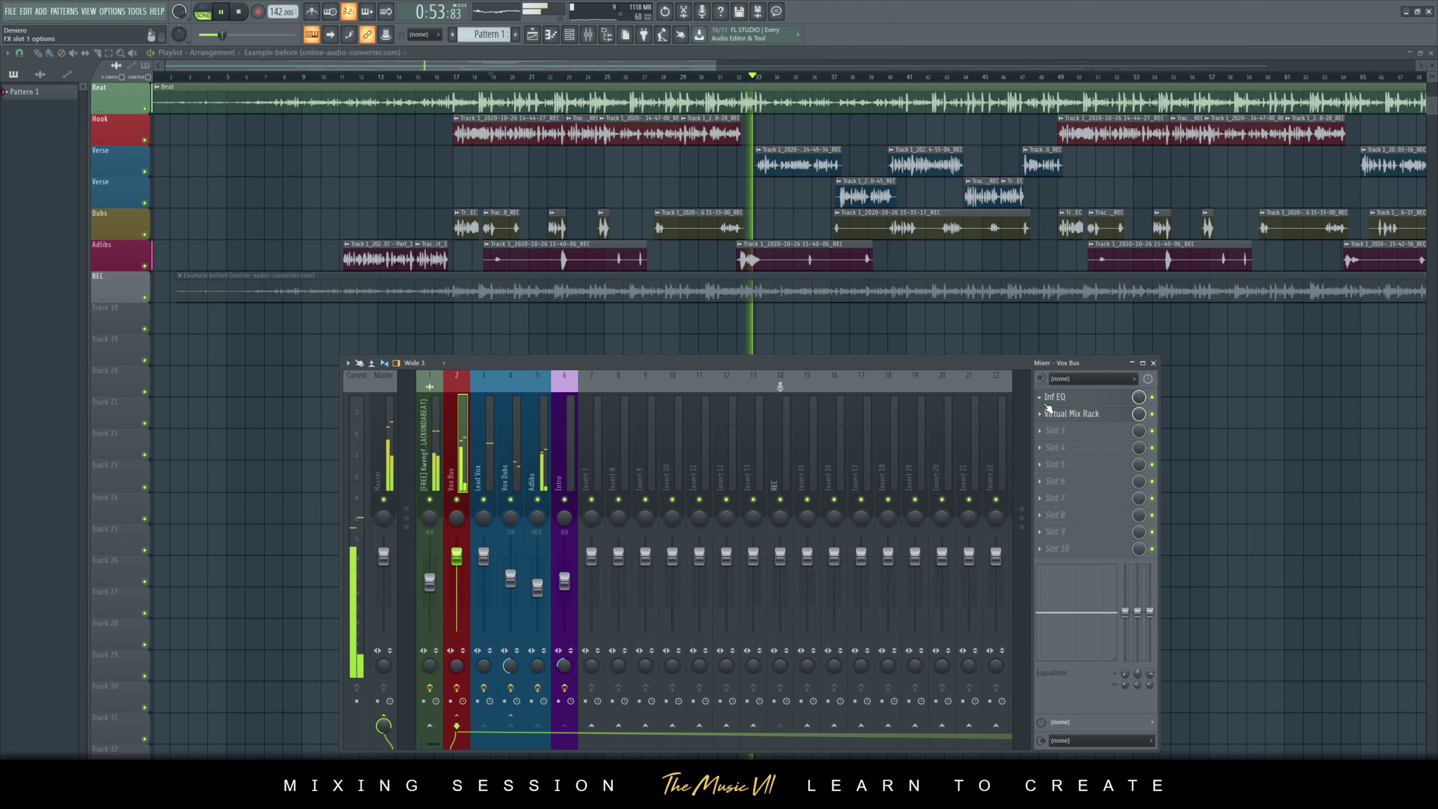
click(1065, 414)
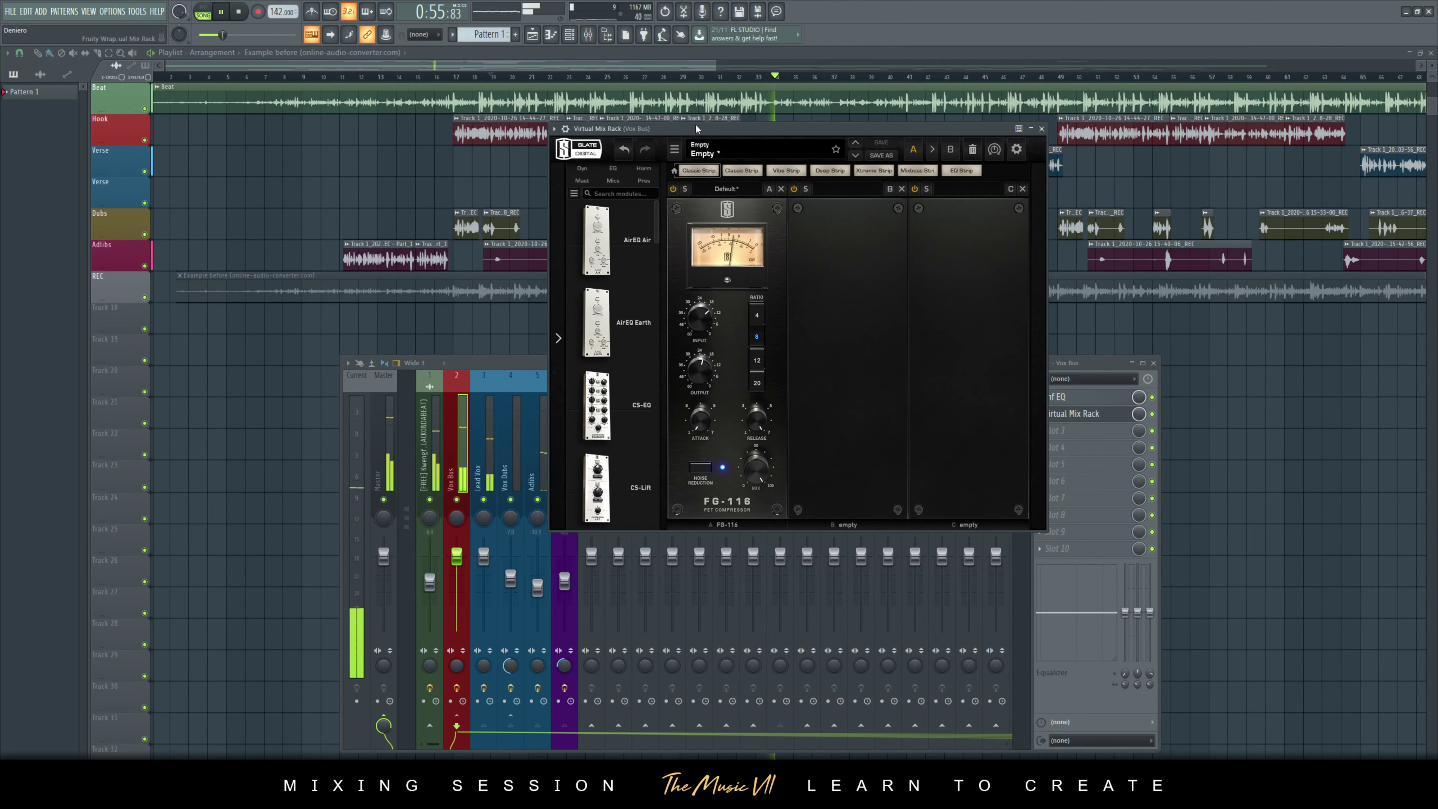
drag(696, 128, 532, 155)
scroll(439, 284, down, 1)
scroll(440, 284, down, 1)
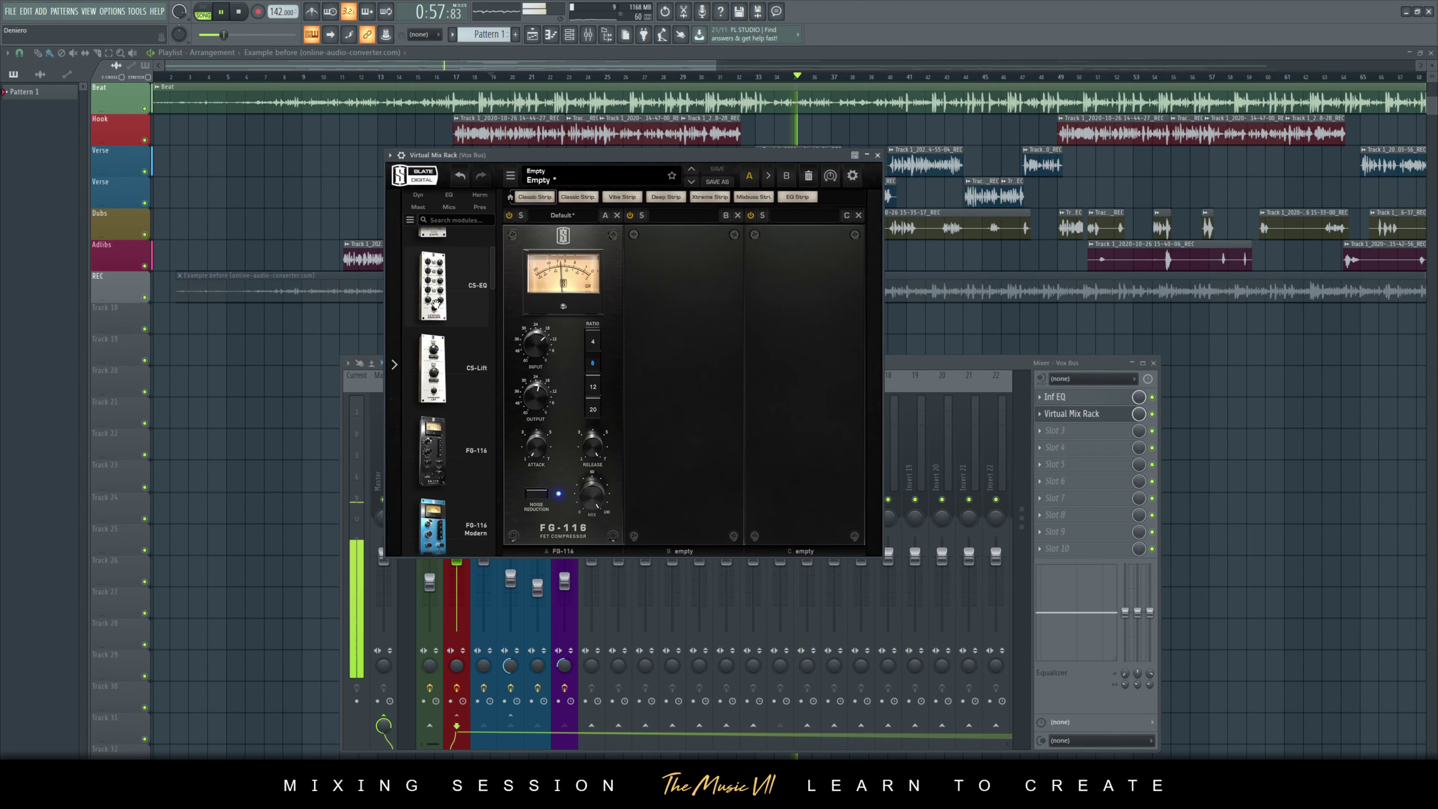
click(449, 195)
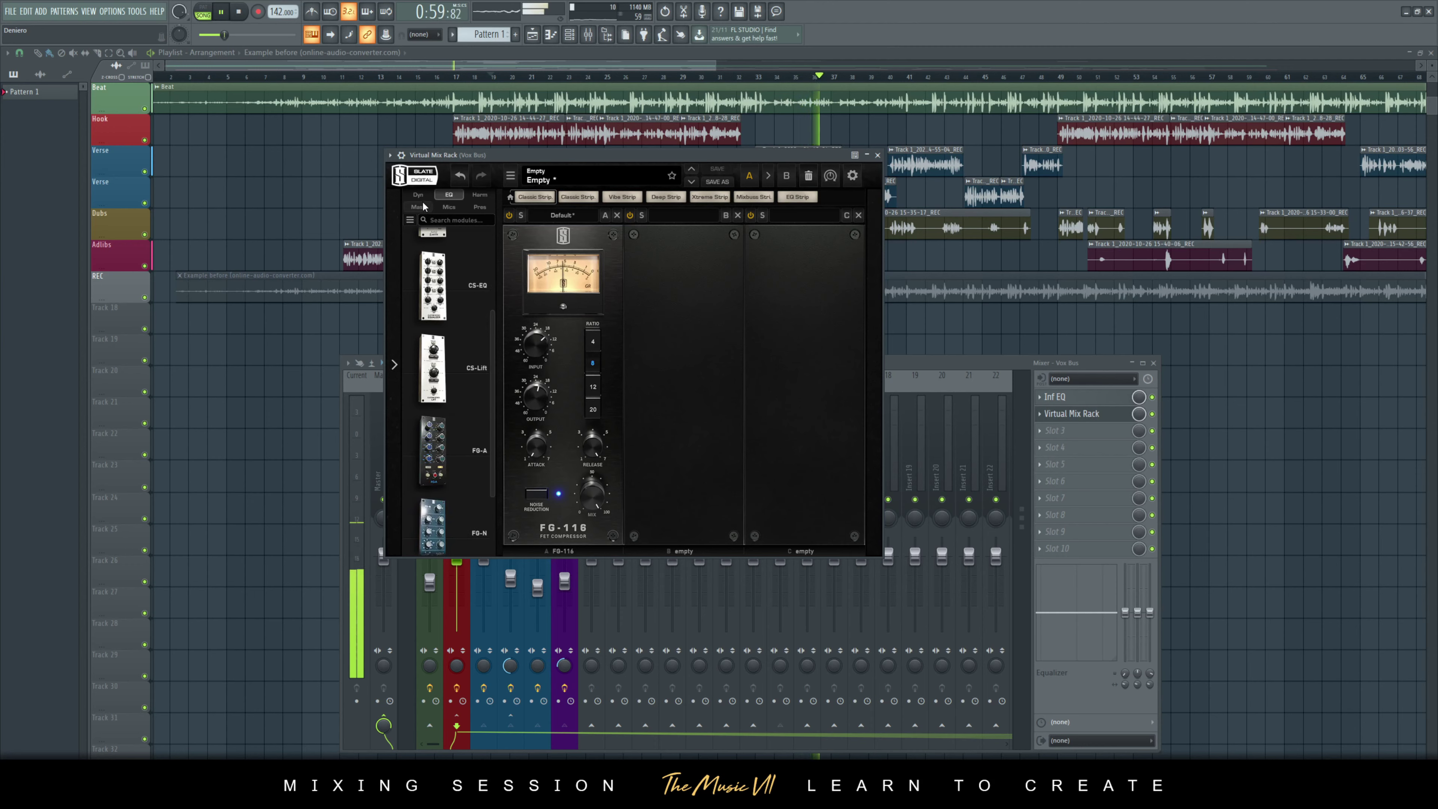
scroll(447, 313, down, 1)
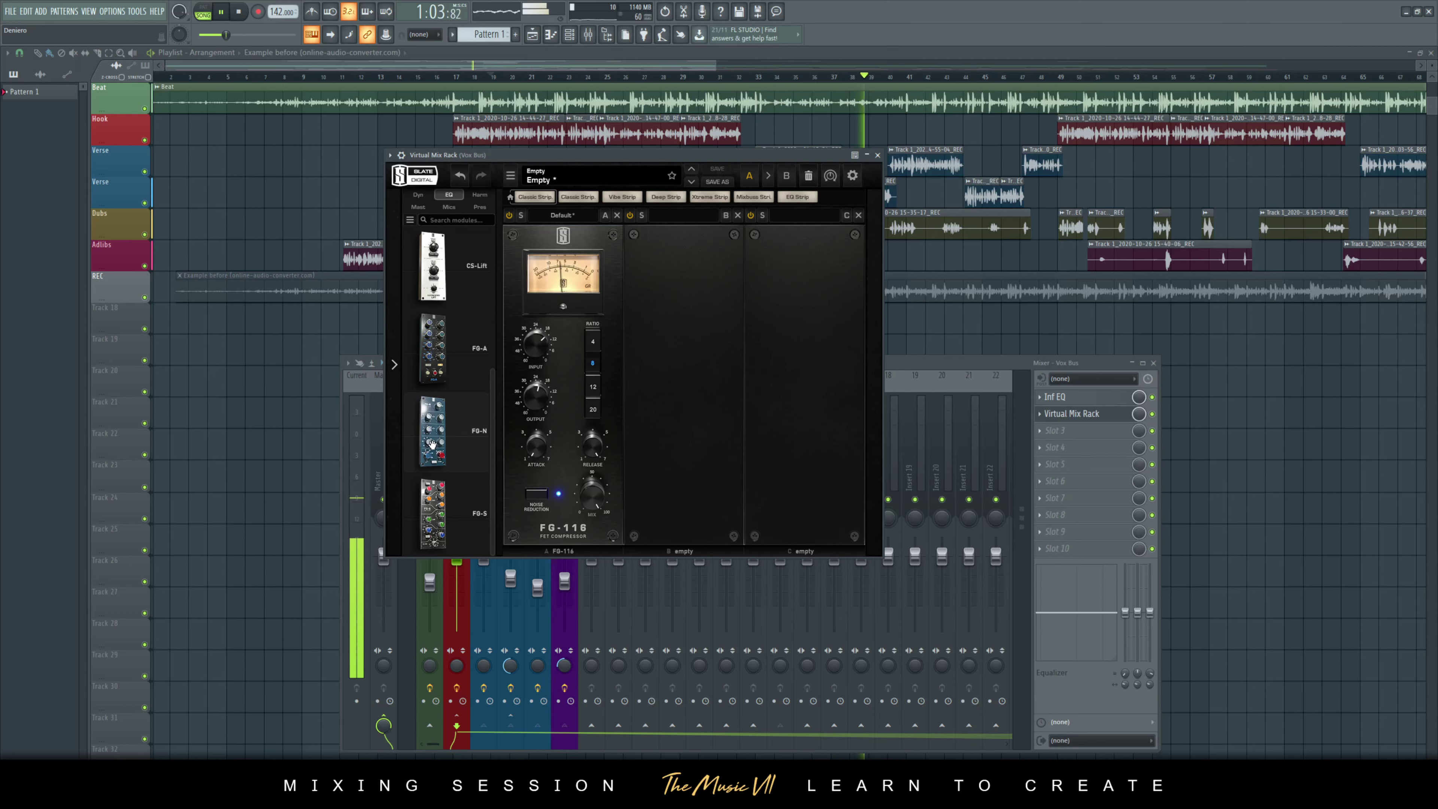
- Try the FG-A equalizer in the rack's second slot, save the project, and remove the module
drag(428, 372, 472, 356)
drag(559, 251, 718, 250)
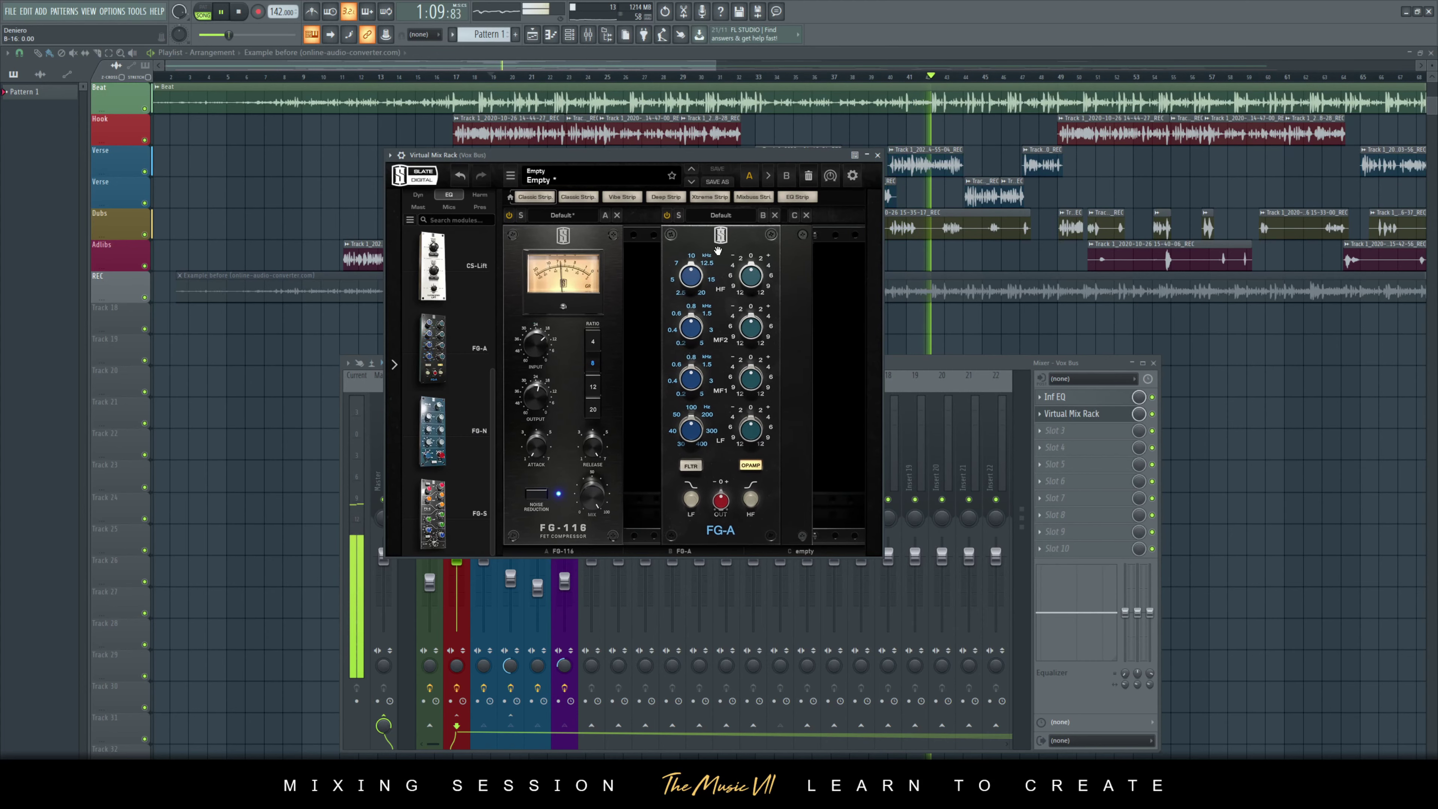
key(ctrl+s)
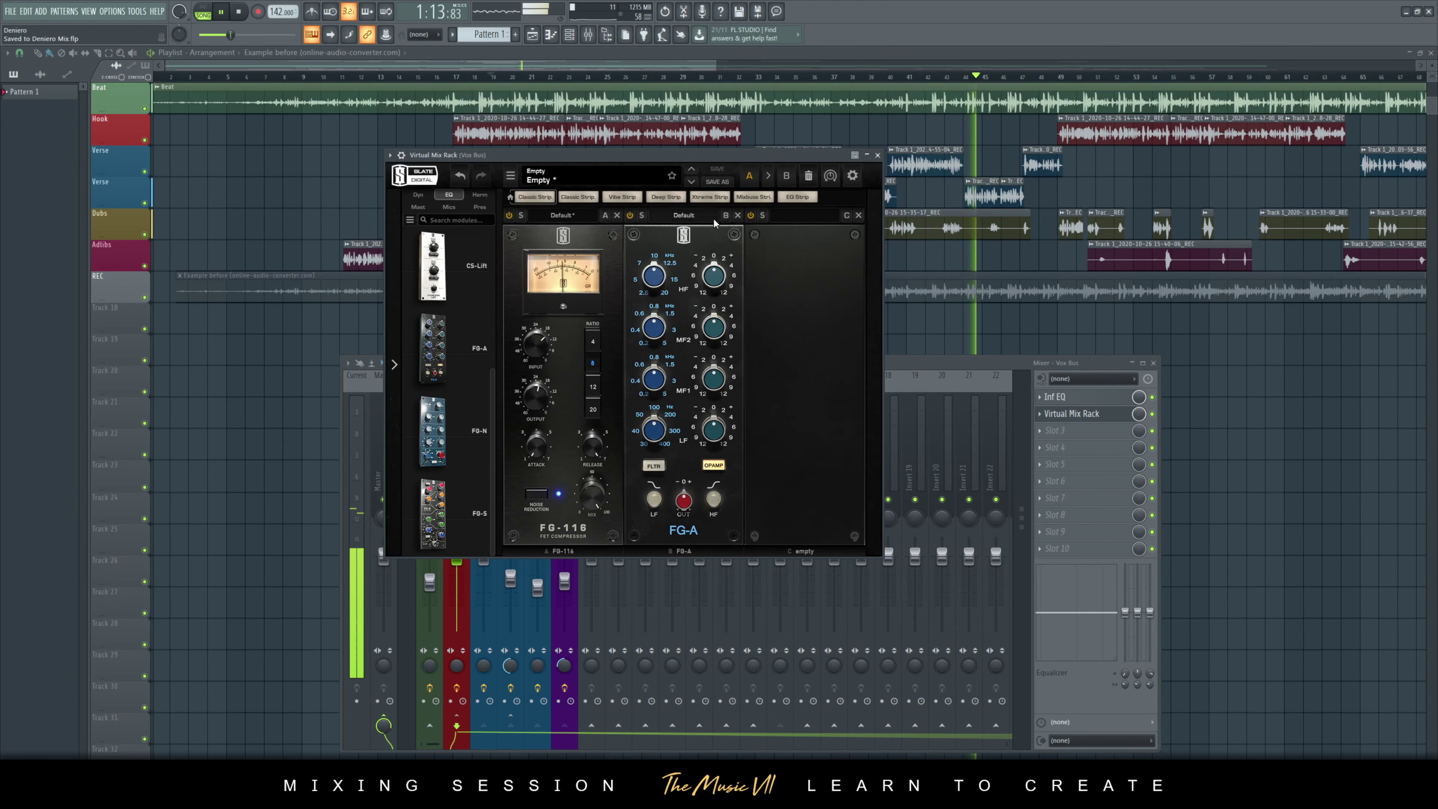
click(737, 215)
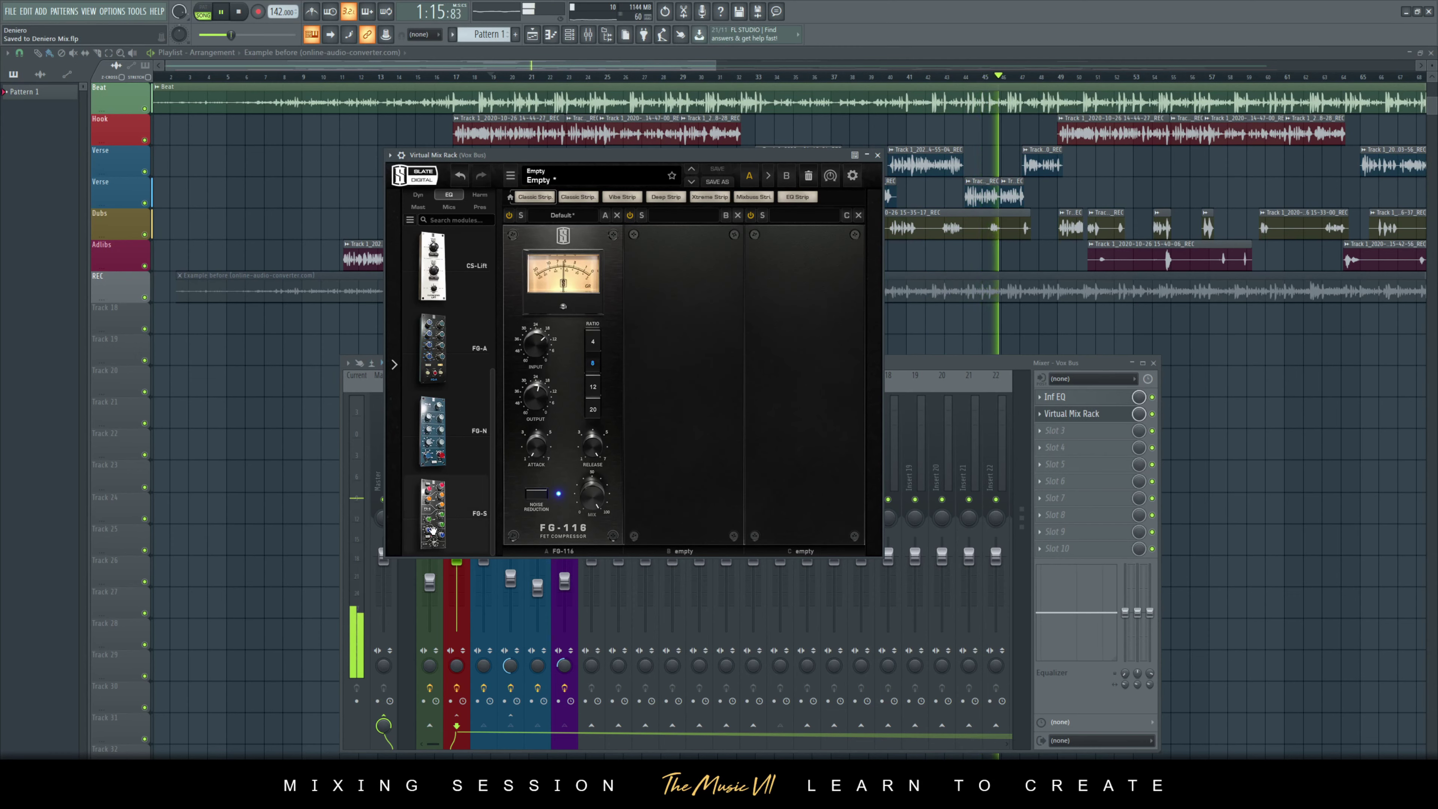
- Place the FG-S equalizer in the rack's second slot and stop playback
drag(432, 530, 662, 469)
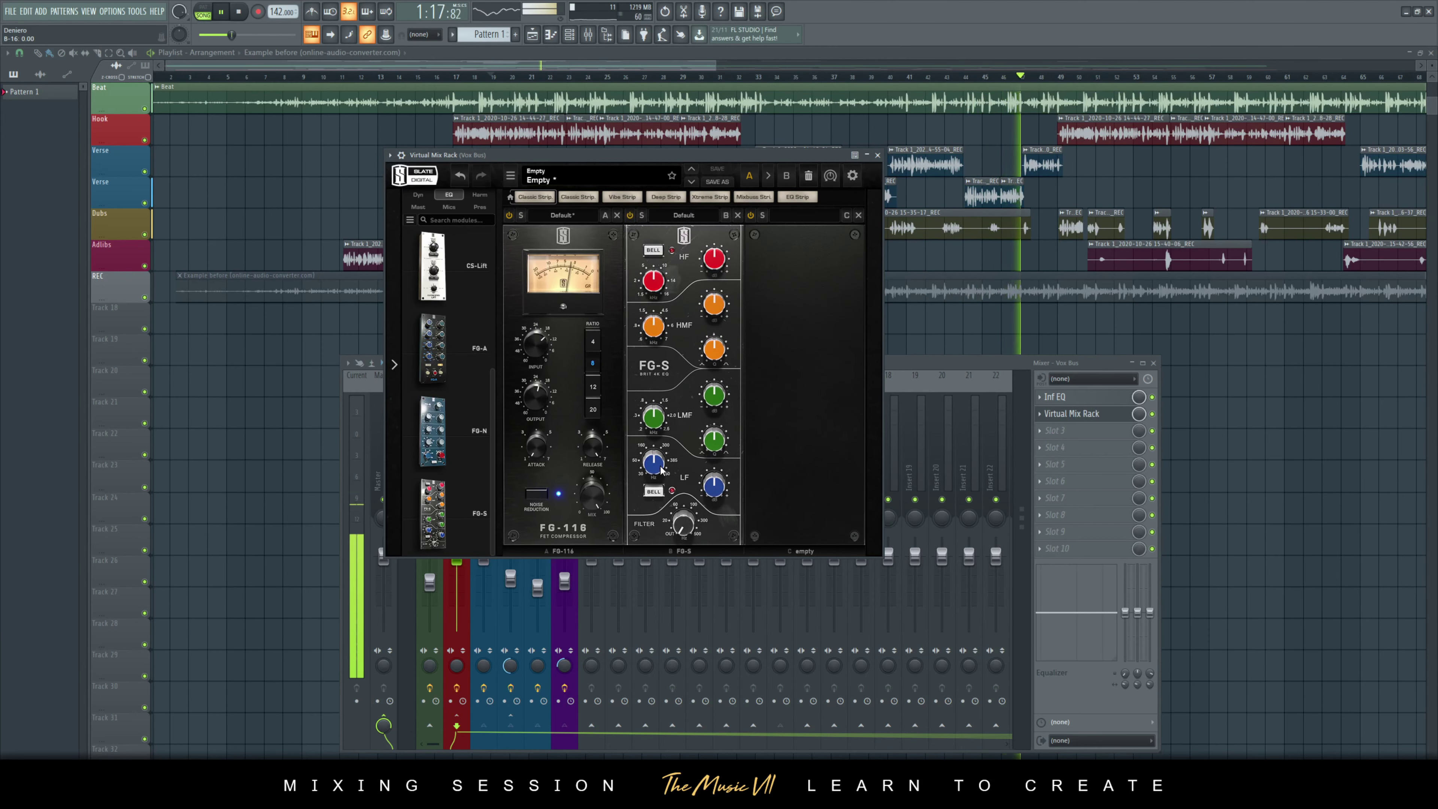
drag(666, 154, 622, 180)
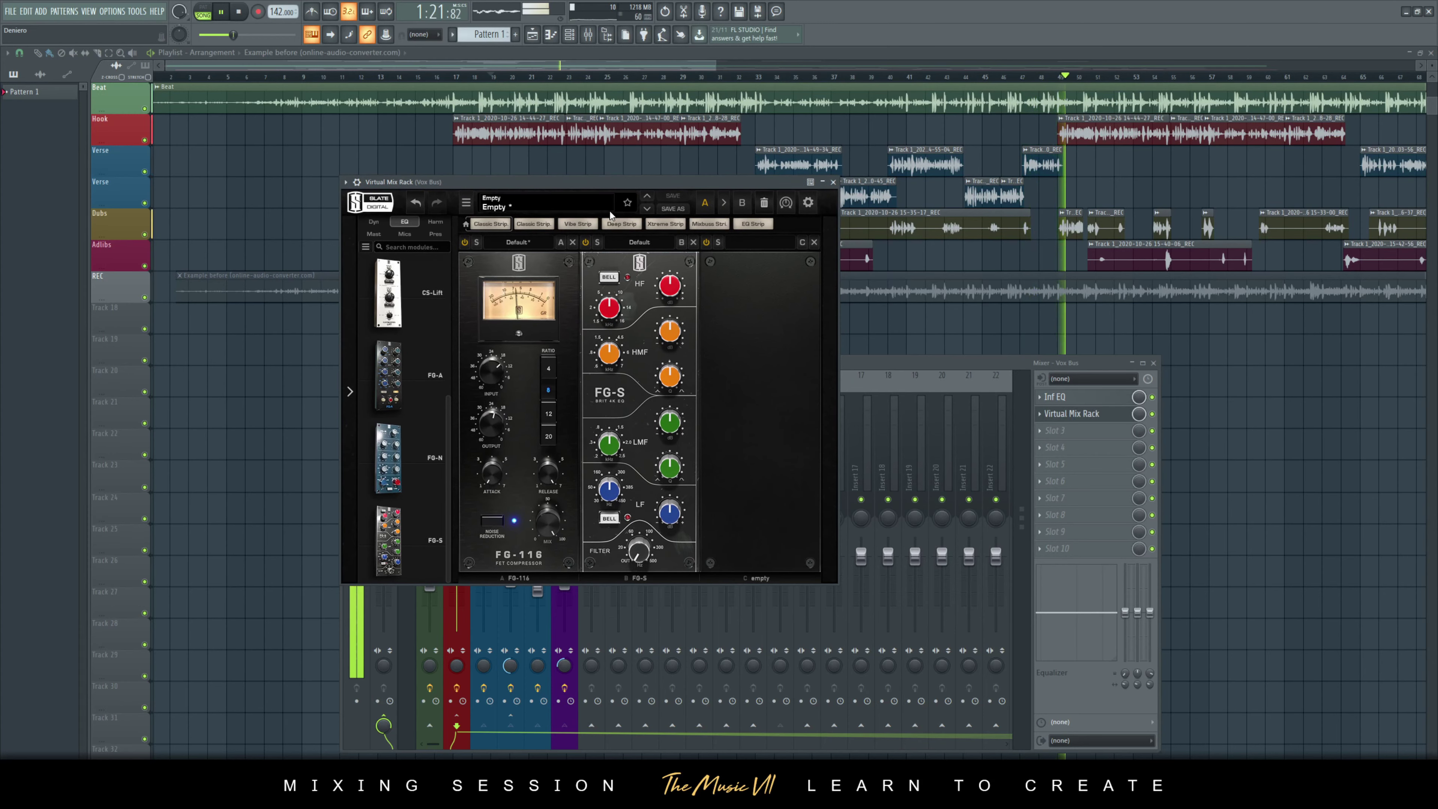
key(space)
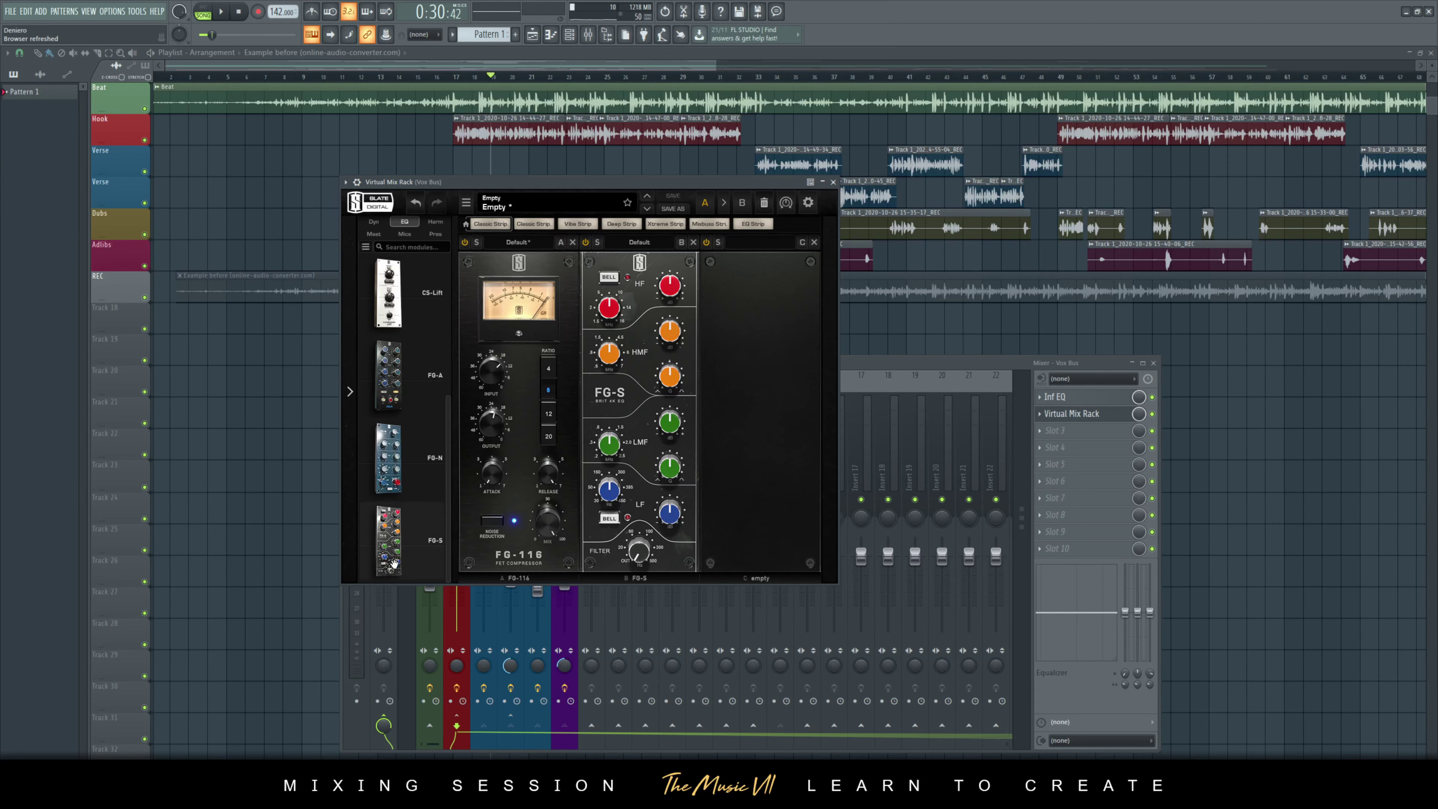
- Play the hook, cut the FG-S low-frequency gain to -3.28 dB, and save the project
key(space)
key(space)
mouse_move(668, 524)
key(space)
scroll(671, 516, down, 2)
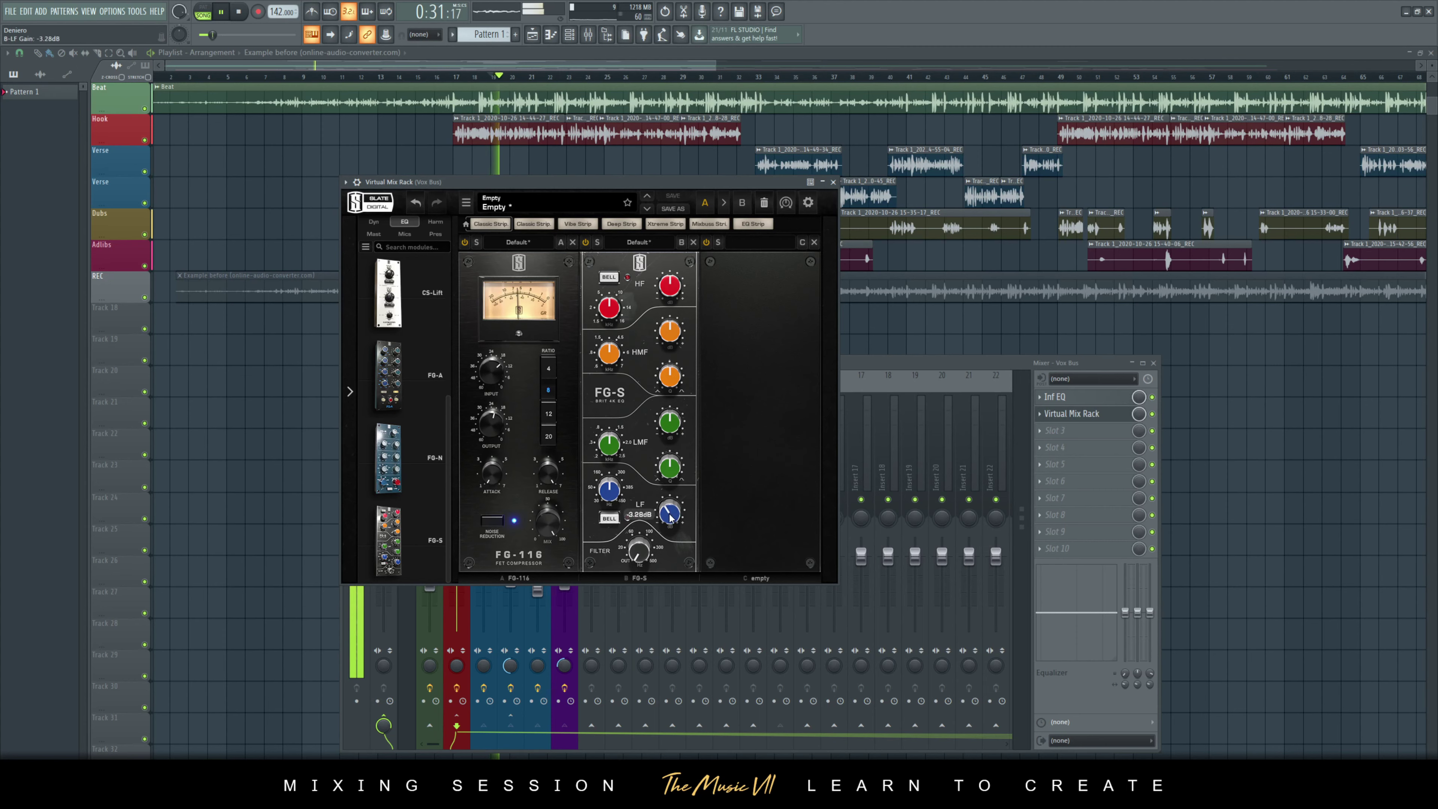
key(ctrl+s)
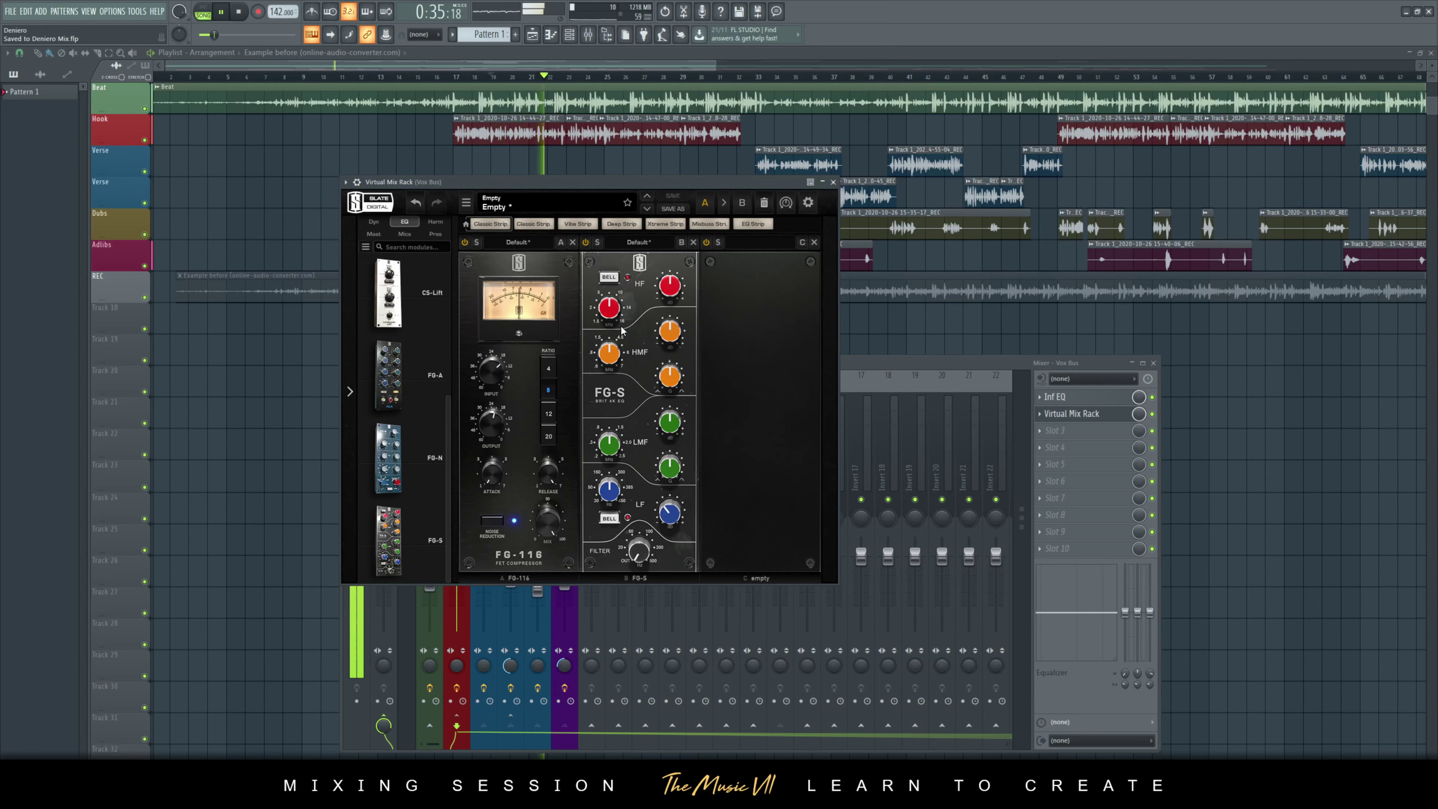
- Set the FG-S high-frequency gain to +0.53 dB, raise that band's frequency, and lower the LF gain to -3.68 dB
drag(669, 290, 669, 287)
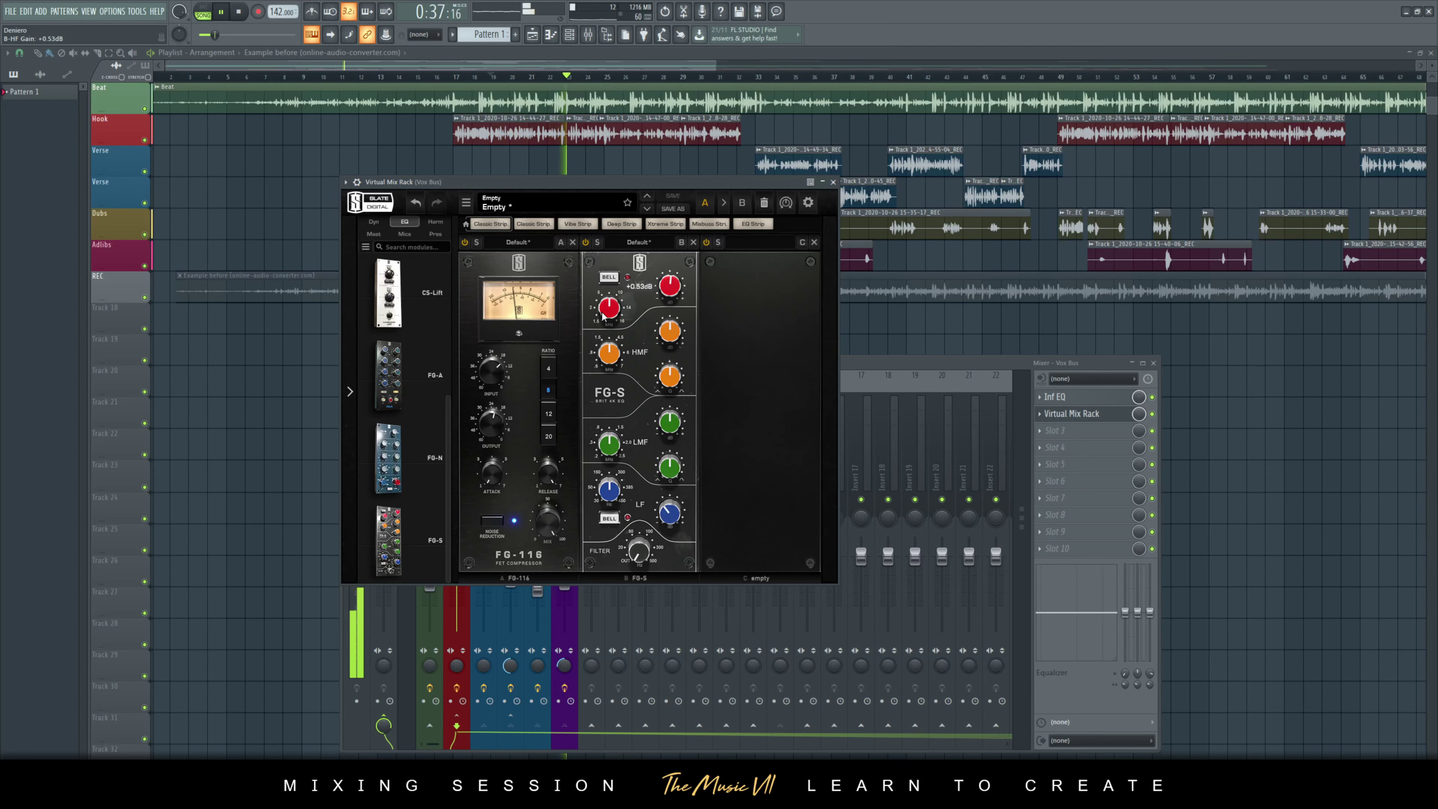
mouse_move(609, 309)
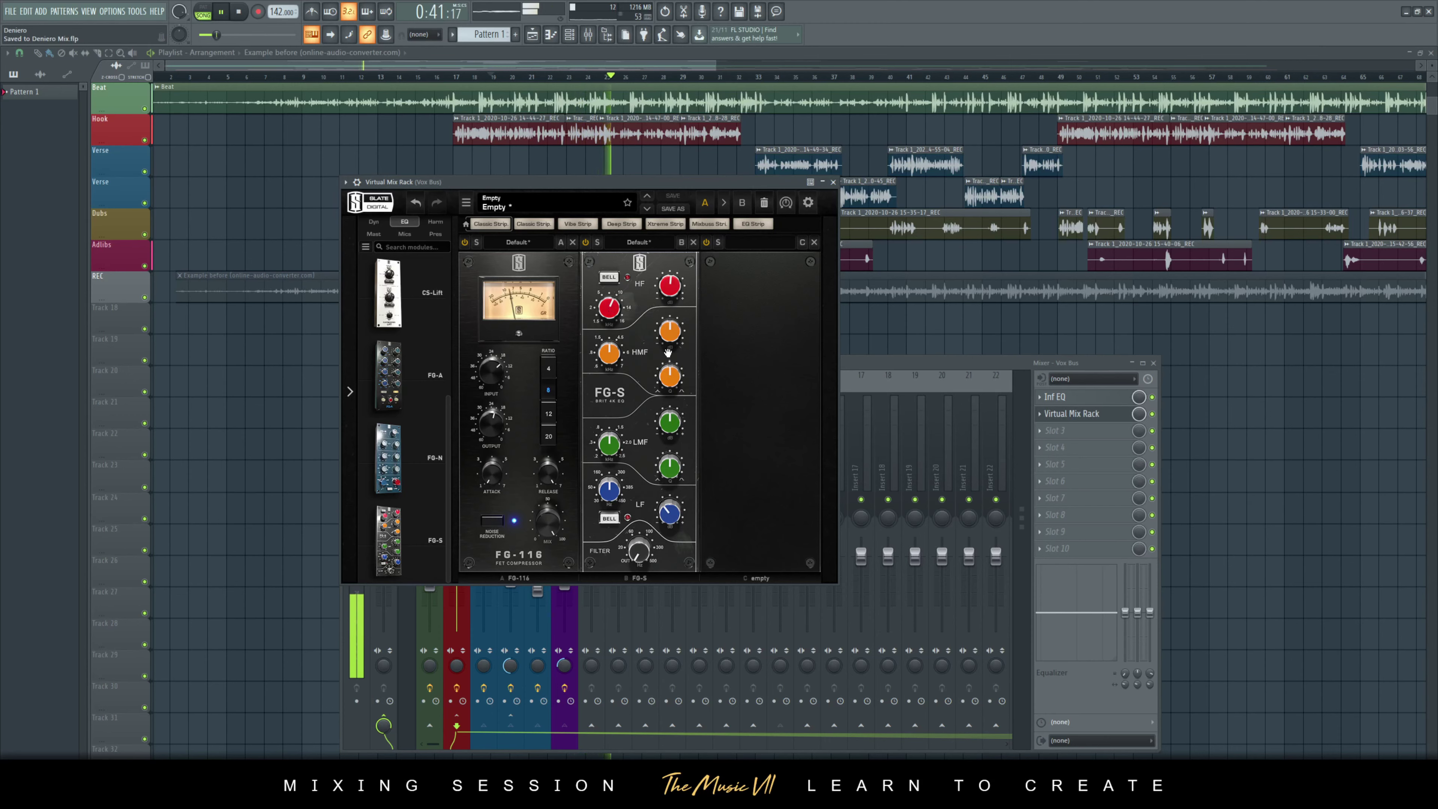
key(space)
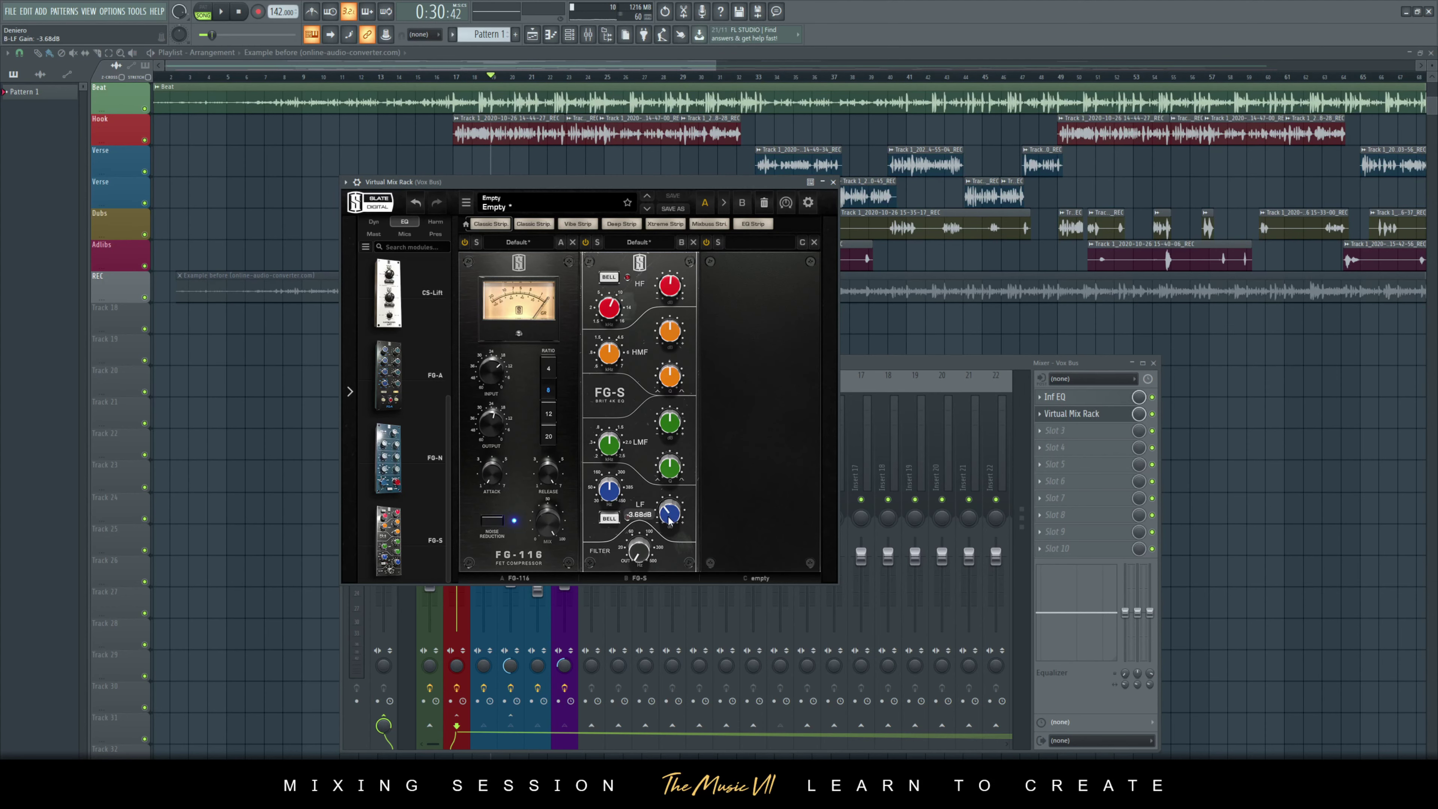
- Replay the hook, save the project, and set the FG-S low band to -4.07 dB at 230 Hz
key(space)
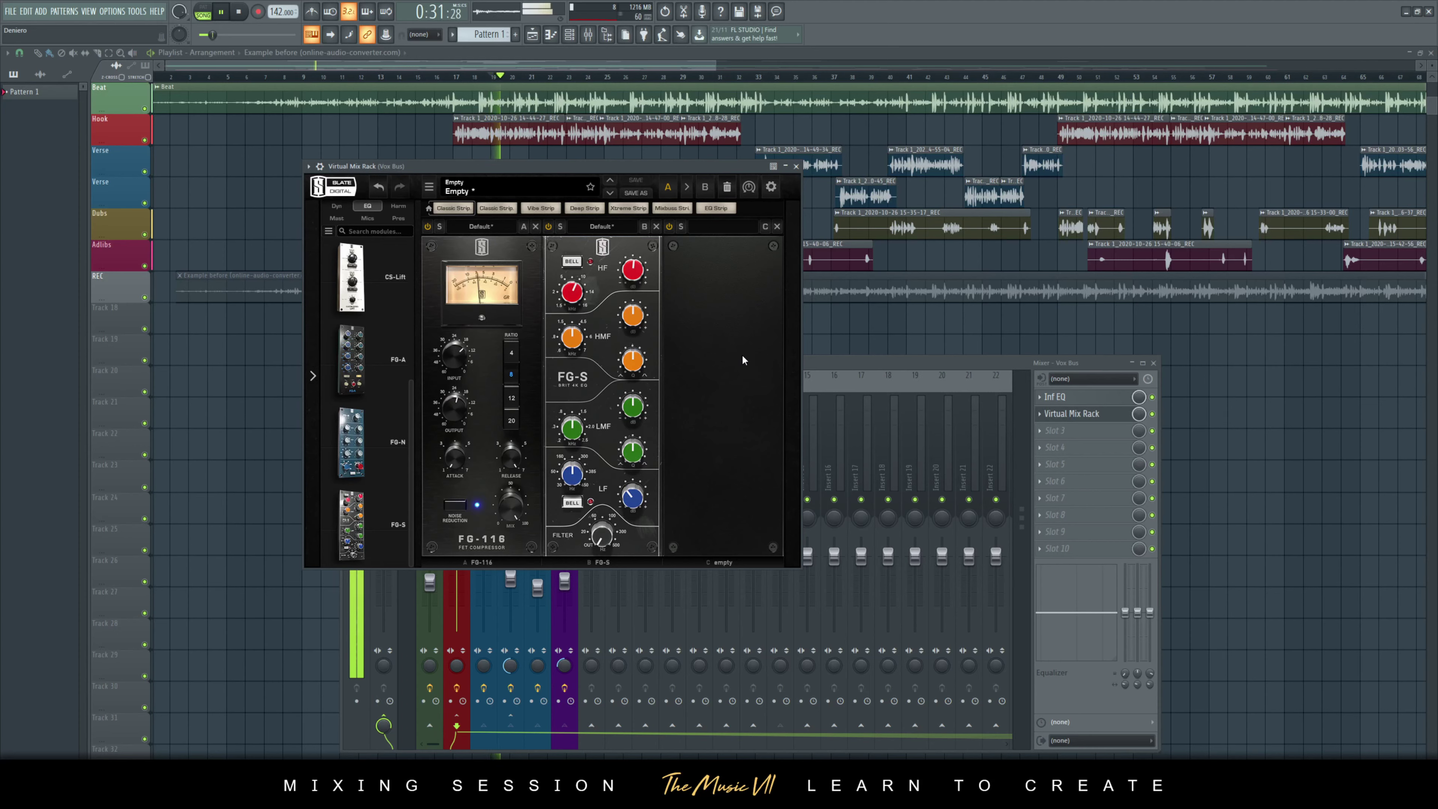
key(ctrl+s)
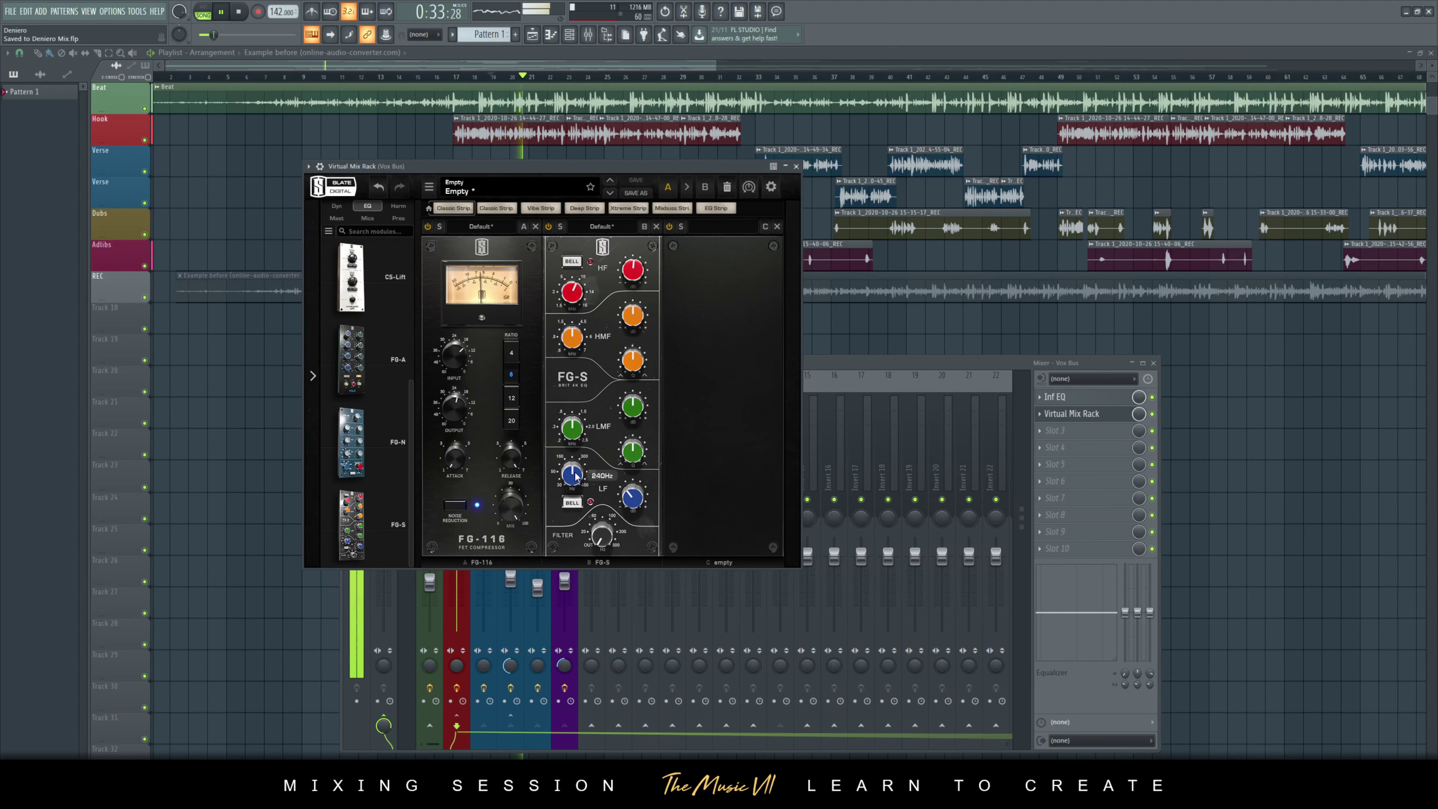
click(631, 500)
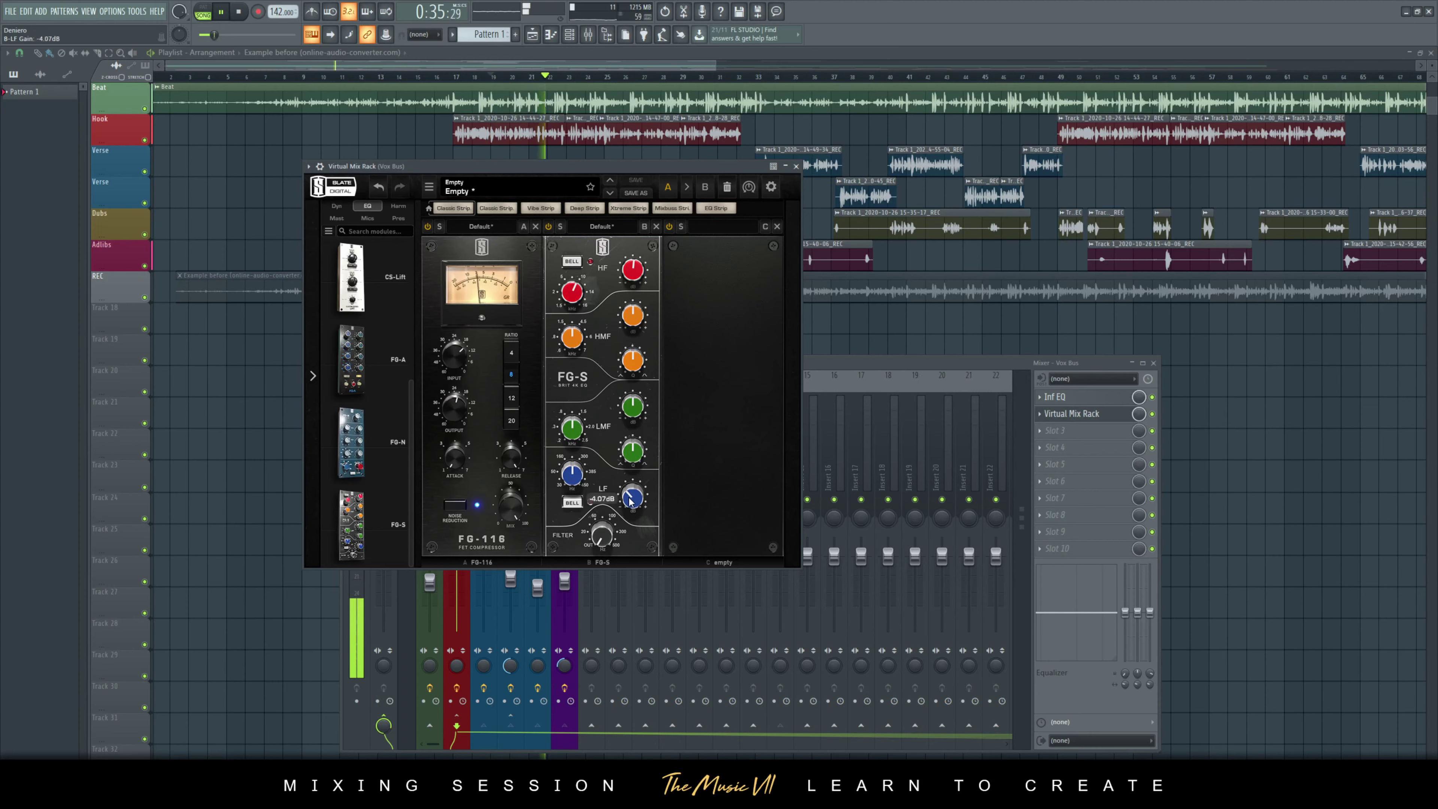
click(576, 482)
drag(576, 481, 576, 482)
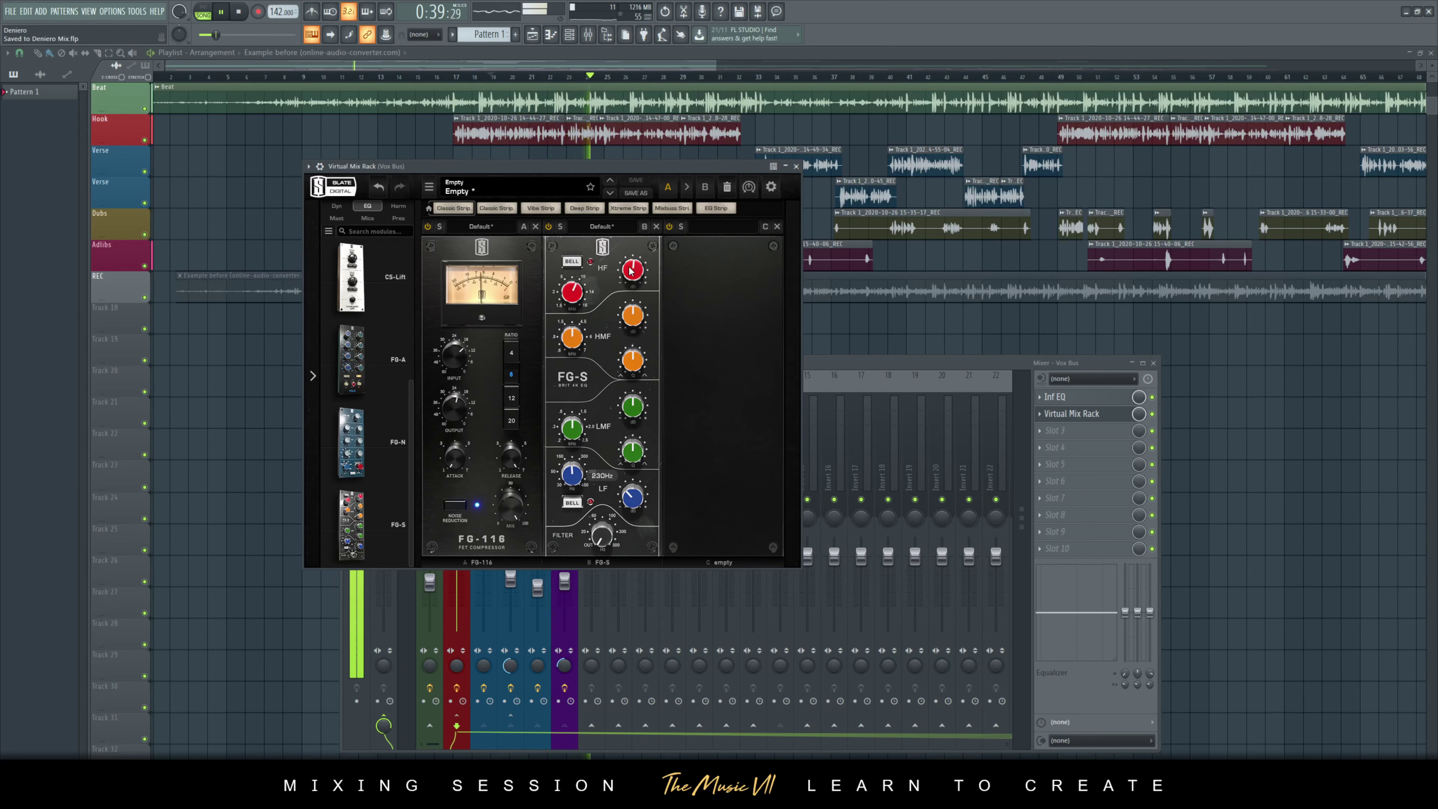
- Tune the FG-S high-mid band to about 4 kHz, boost it by less than 1 dB, and adjust its Q
drag(582, 343, 576, 334)
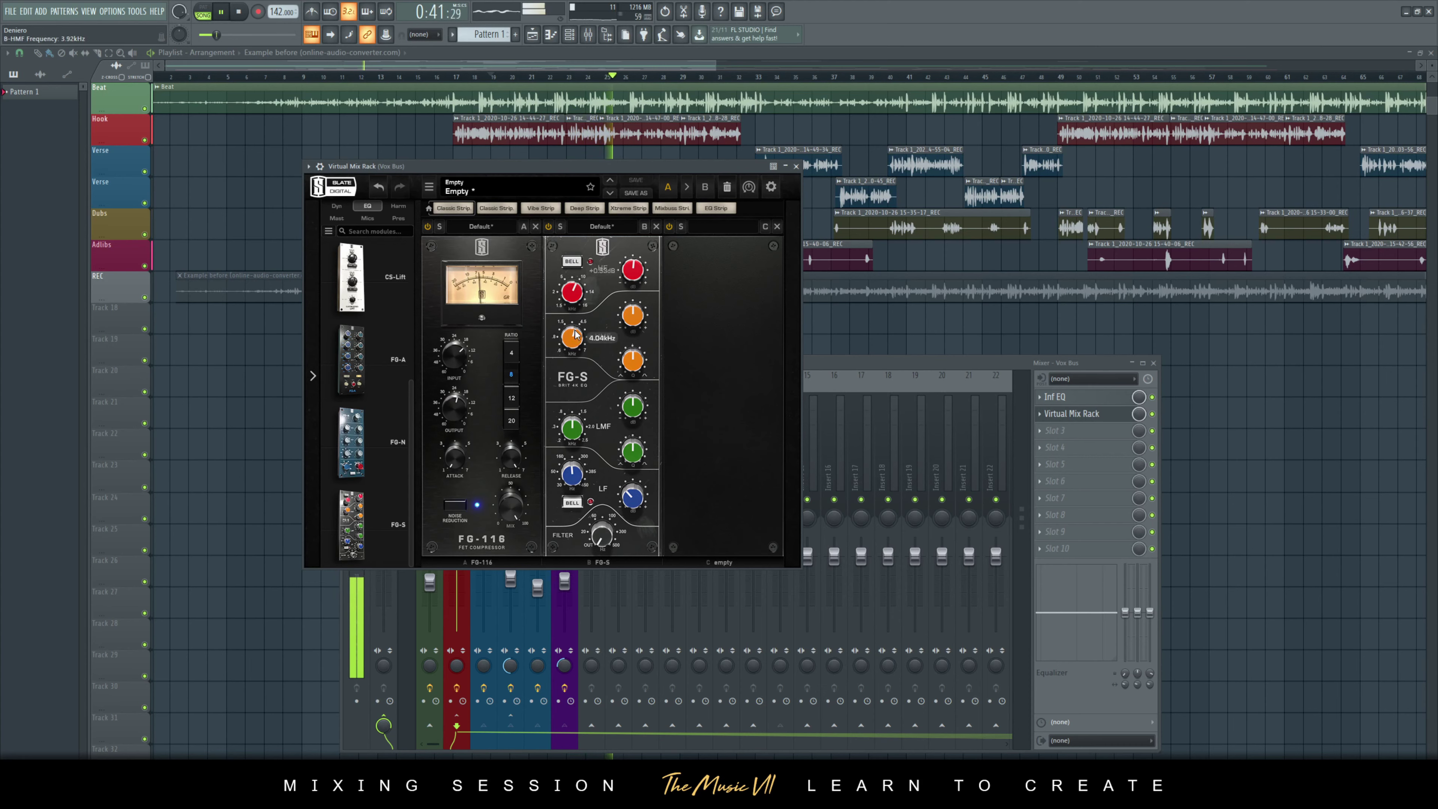
click(633, 320)
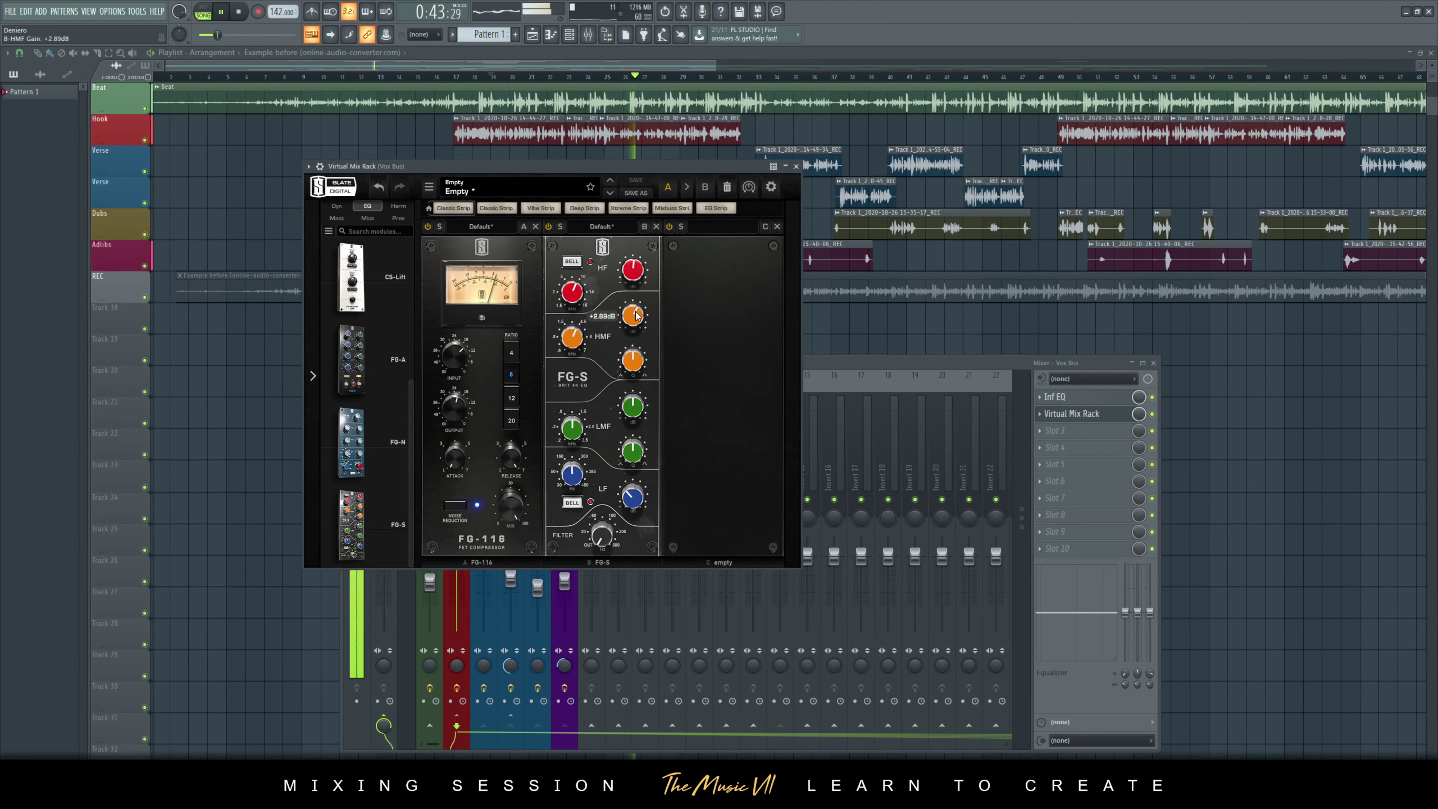
drag(632, 322, 635, 347)
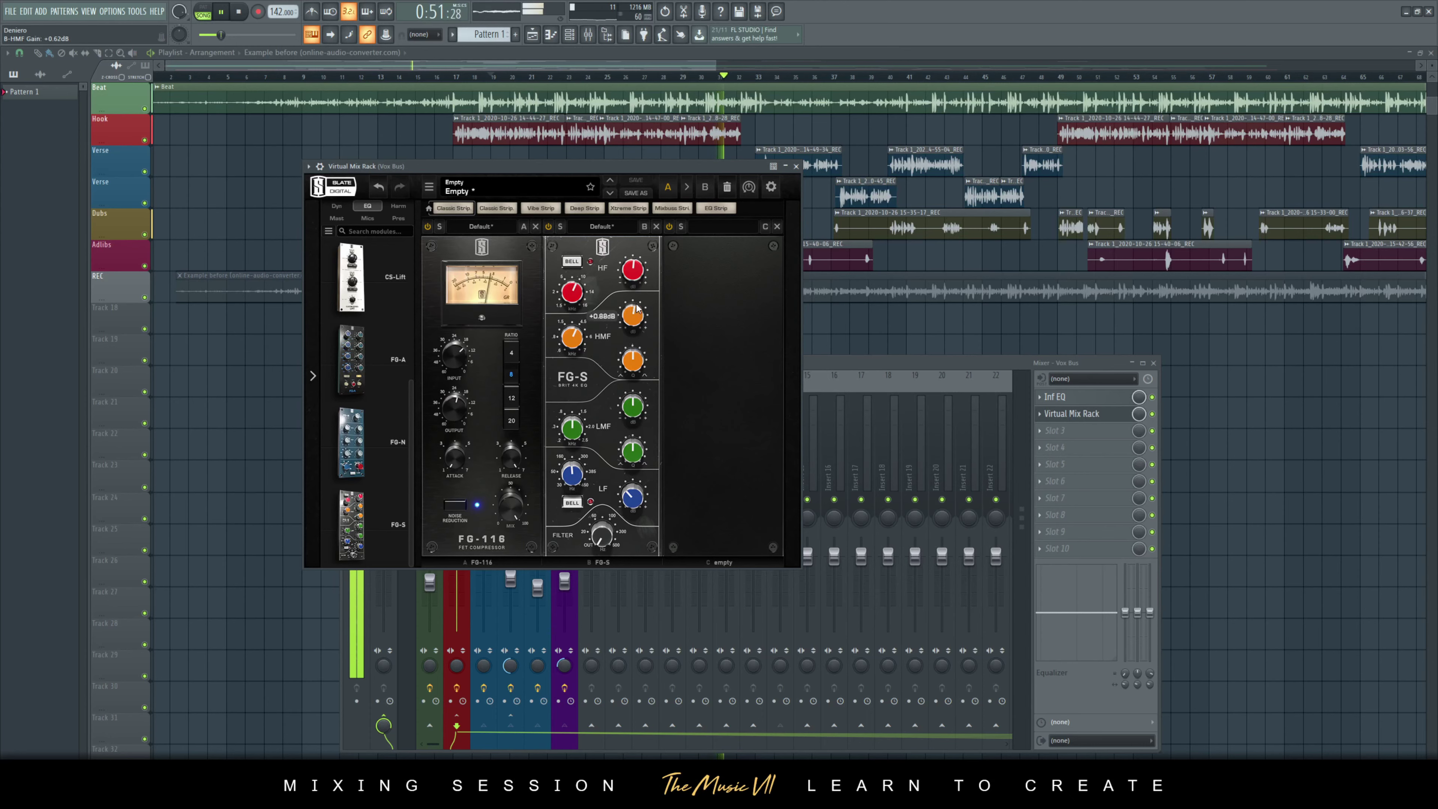
drag(633, 356, 635, 352)
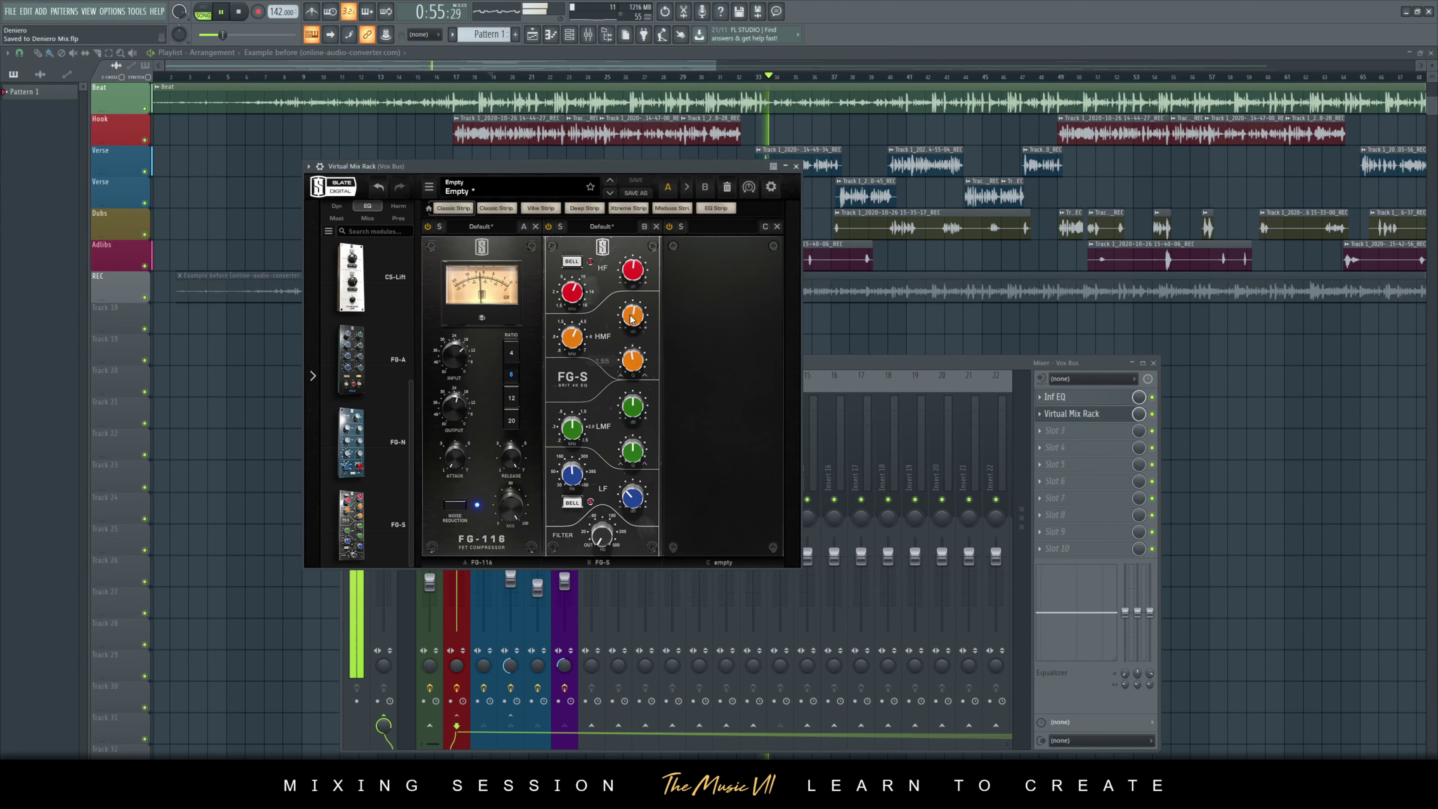
- Switch the FG-S high band to bell mode at about 9 kHz with +0.38 dB gain, and save the project
drag(623, 287, 580, 289)
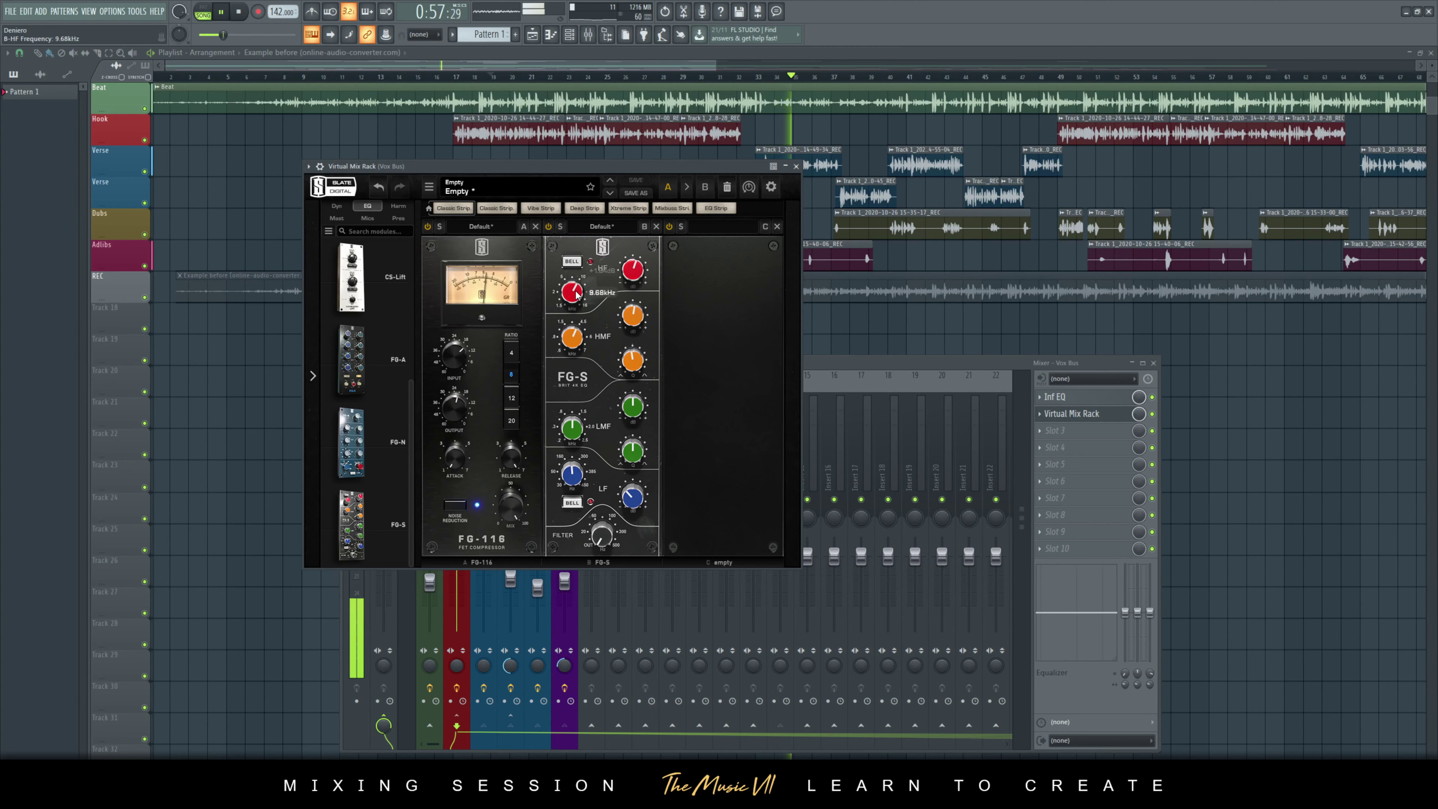
click(569, 262)
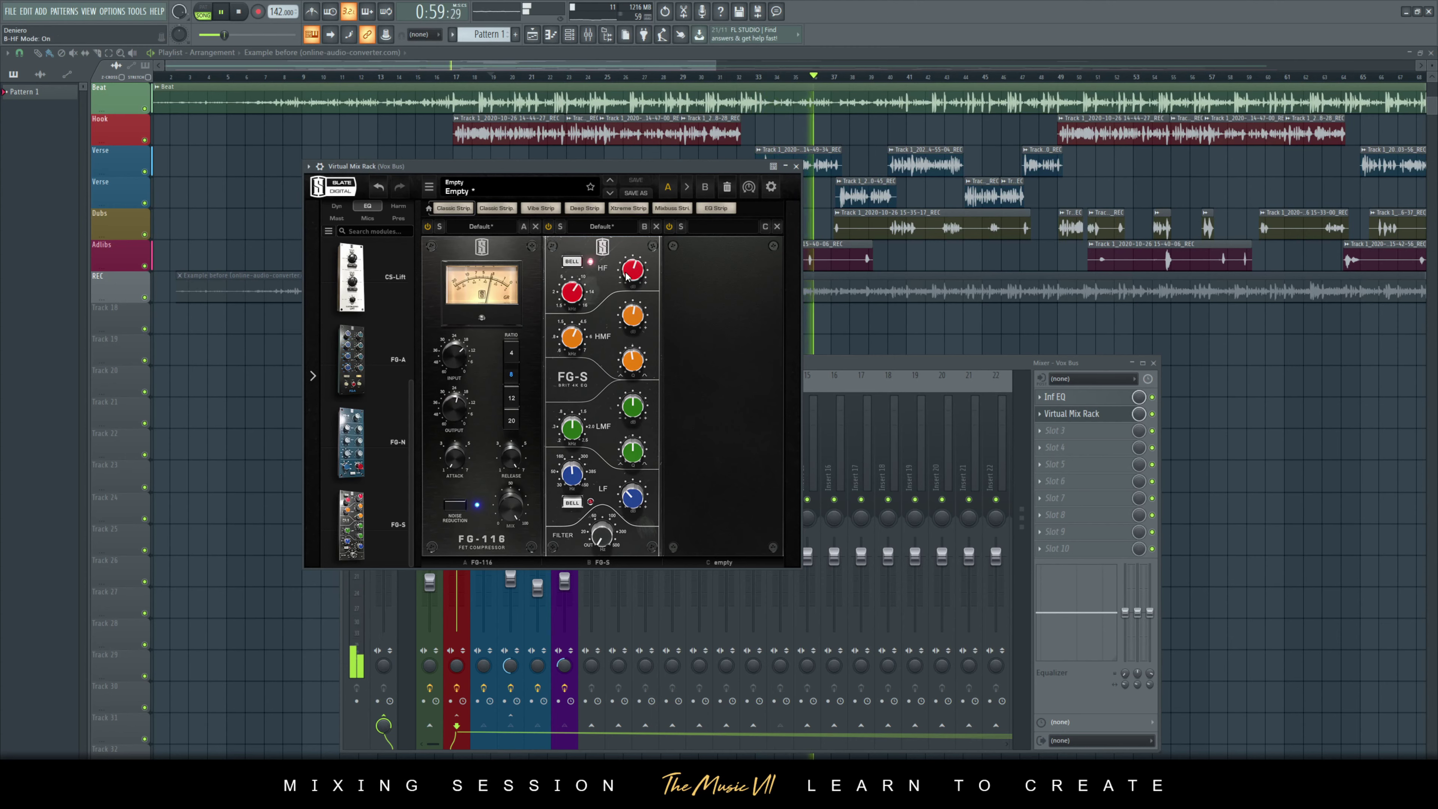
drag(622, 280, 620, 291)
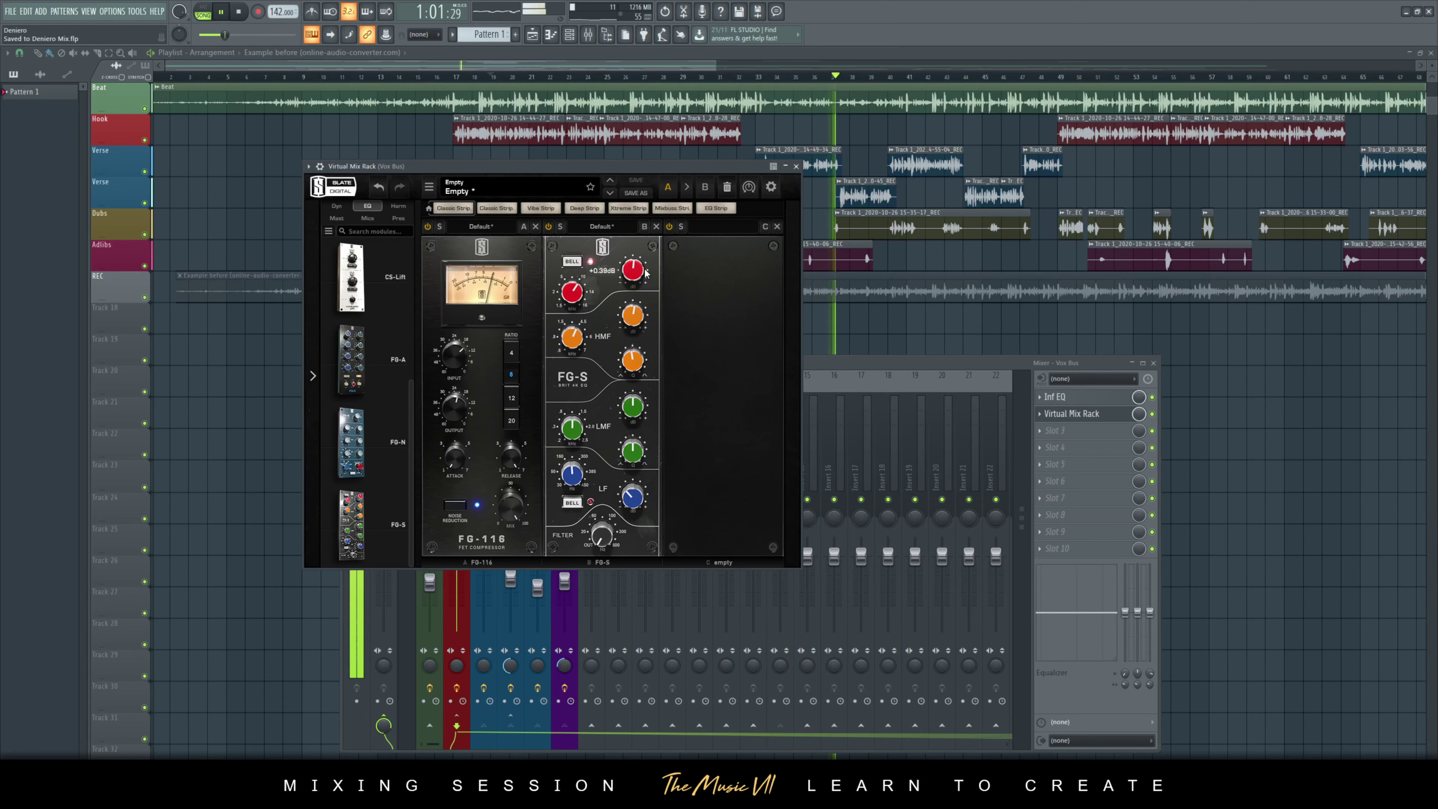
key(ctrl+s)
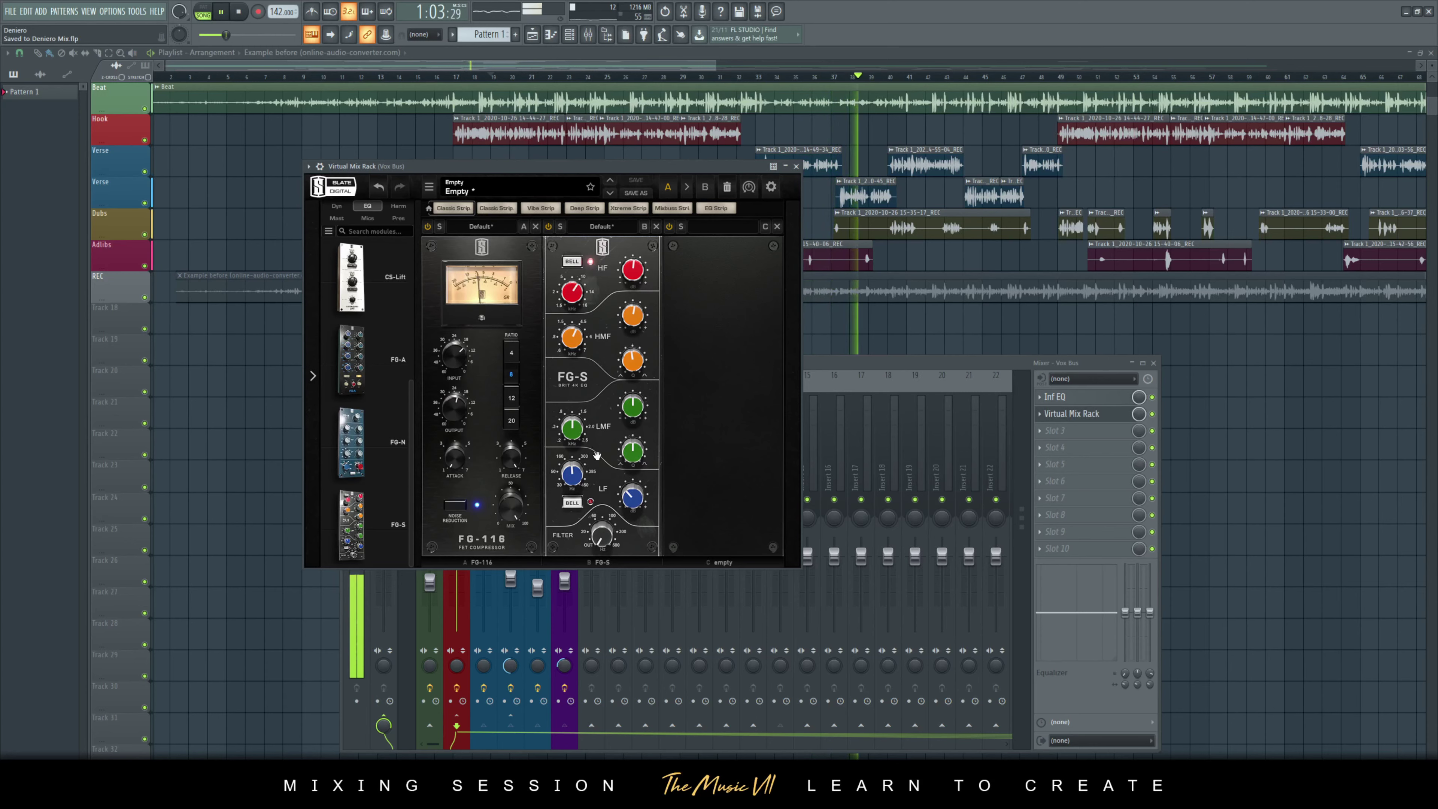
- Sweep the FG-S low-frequency gain, set it to 0.00 dB, and save the project
drag(634, 498, 652, 610)
mouse_move(640, 509)
mouse_down()
mouse_move(630, 567)
mouse_move(633, 491)
mouse_up()
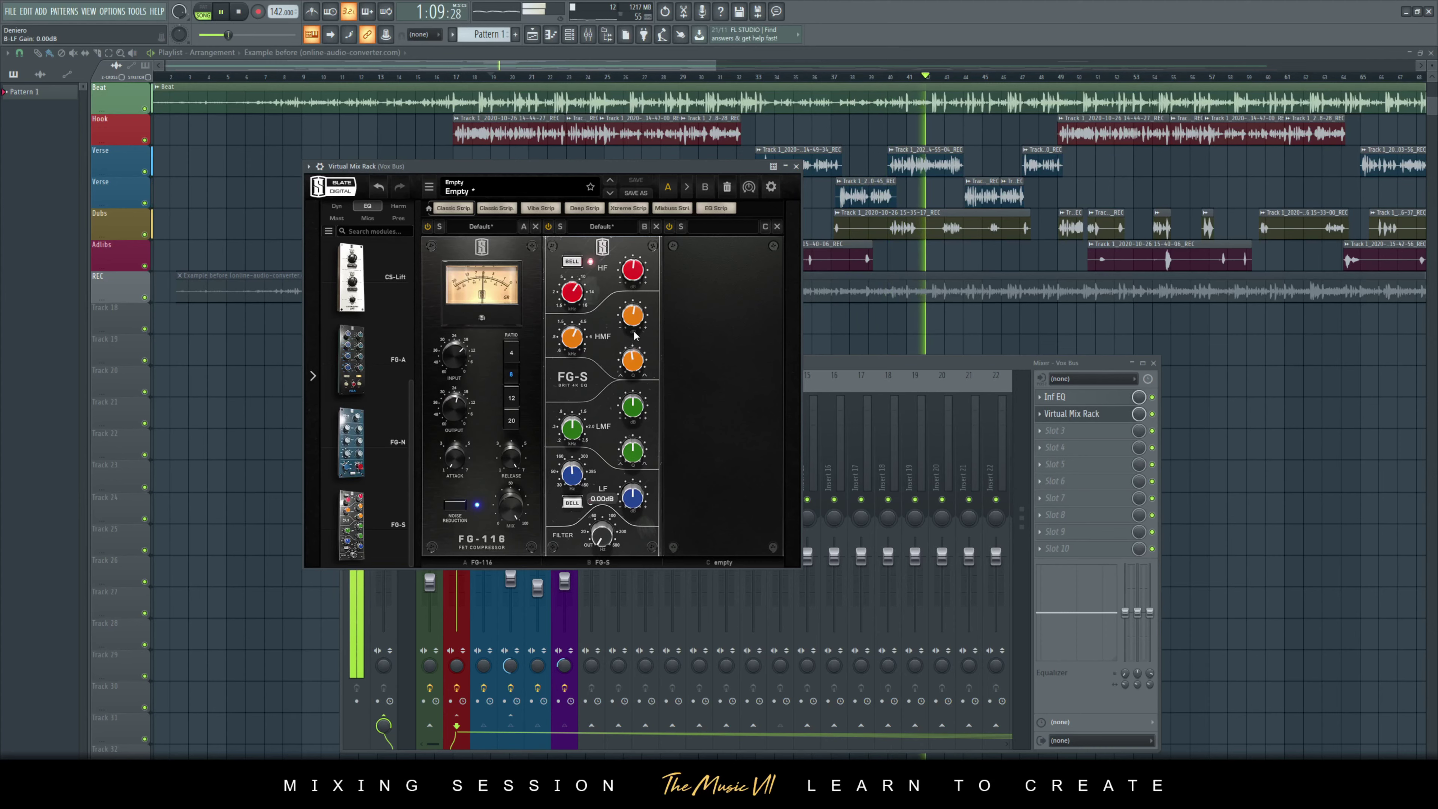
key(ctrl+s)
- Raise the FG-S high band's gain to about +0.8 dB and its frequency to 11.1 kHz
mouse_move(635, 288)
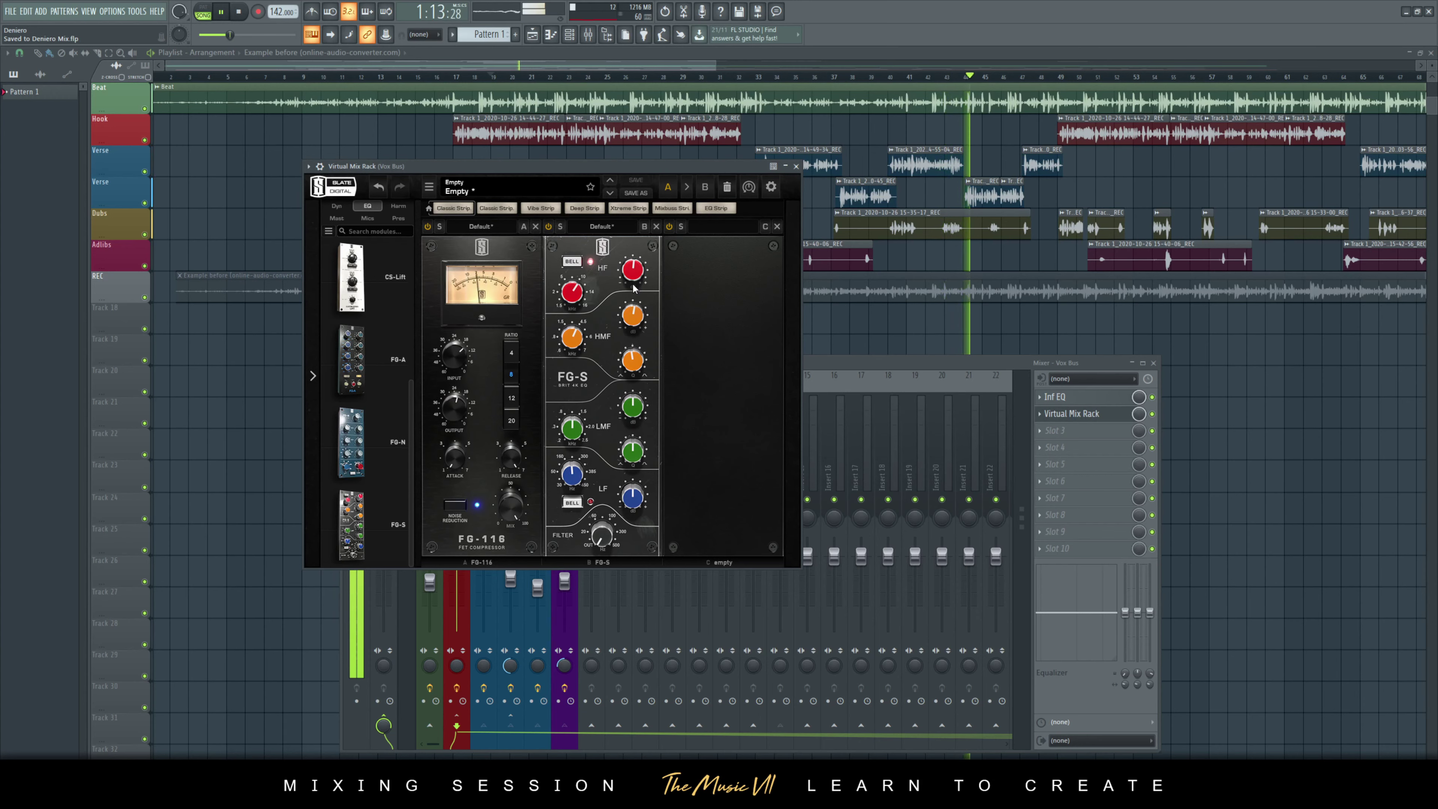
drag(635, 262, 637, 254)
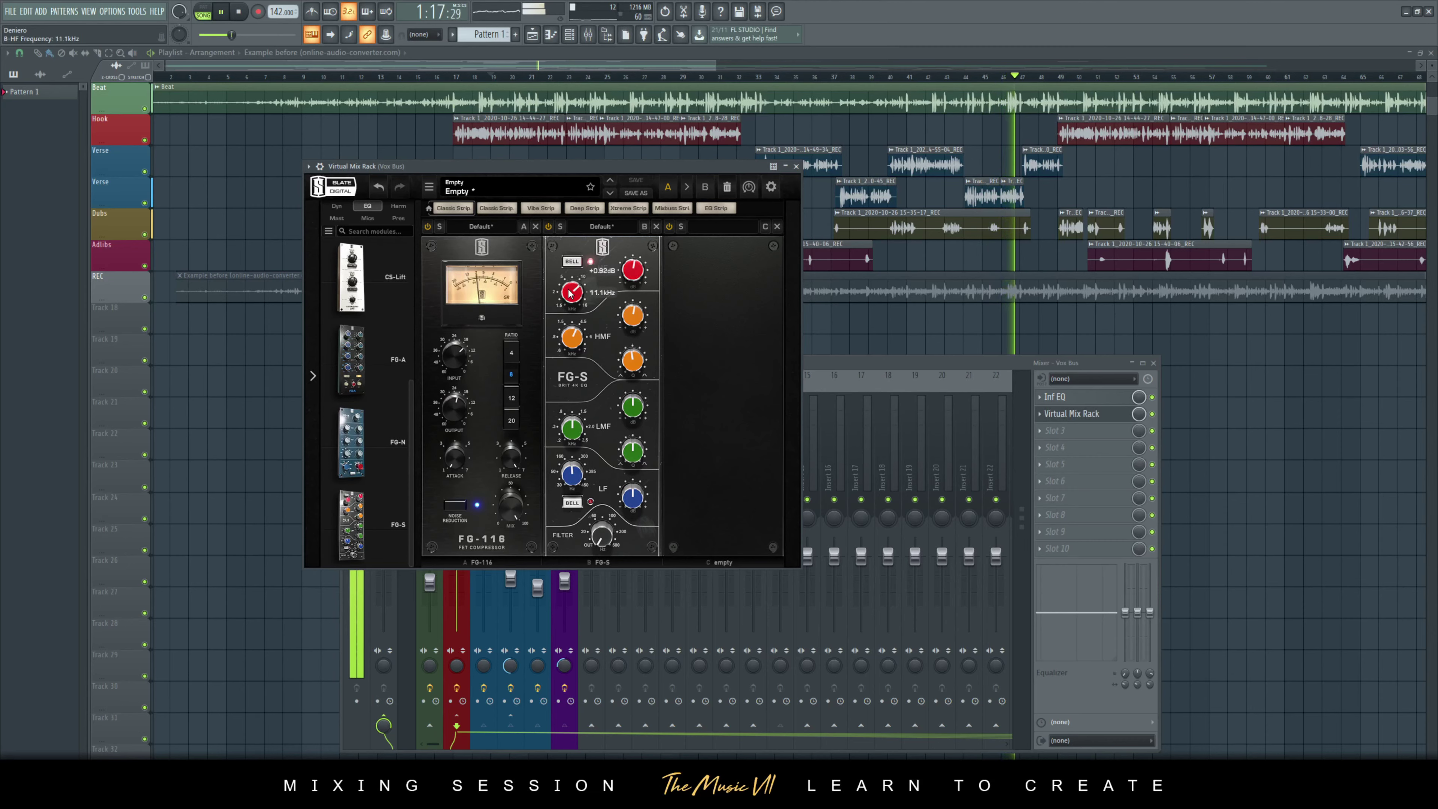
- Fine-tune the FG-S by raising the high-band frequency, lowering the low-band gain slightly, and adjusting the low-mid gain and Q; save the project
drag(572, 300, 572, 290)
key(ctrl+s)
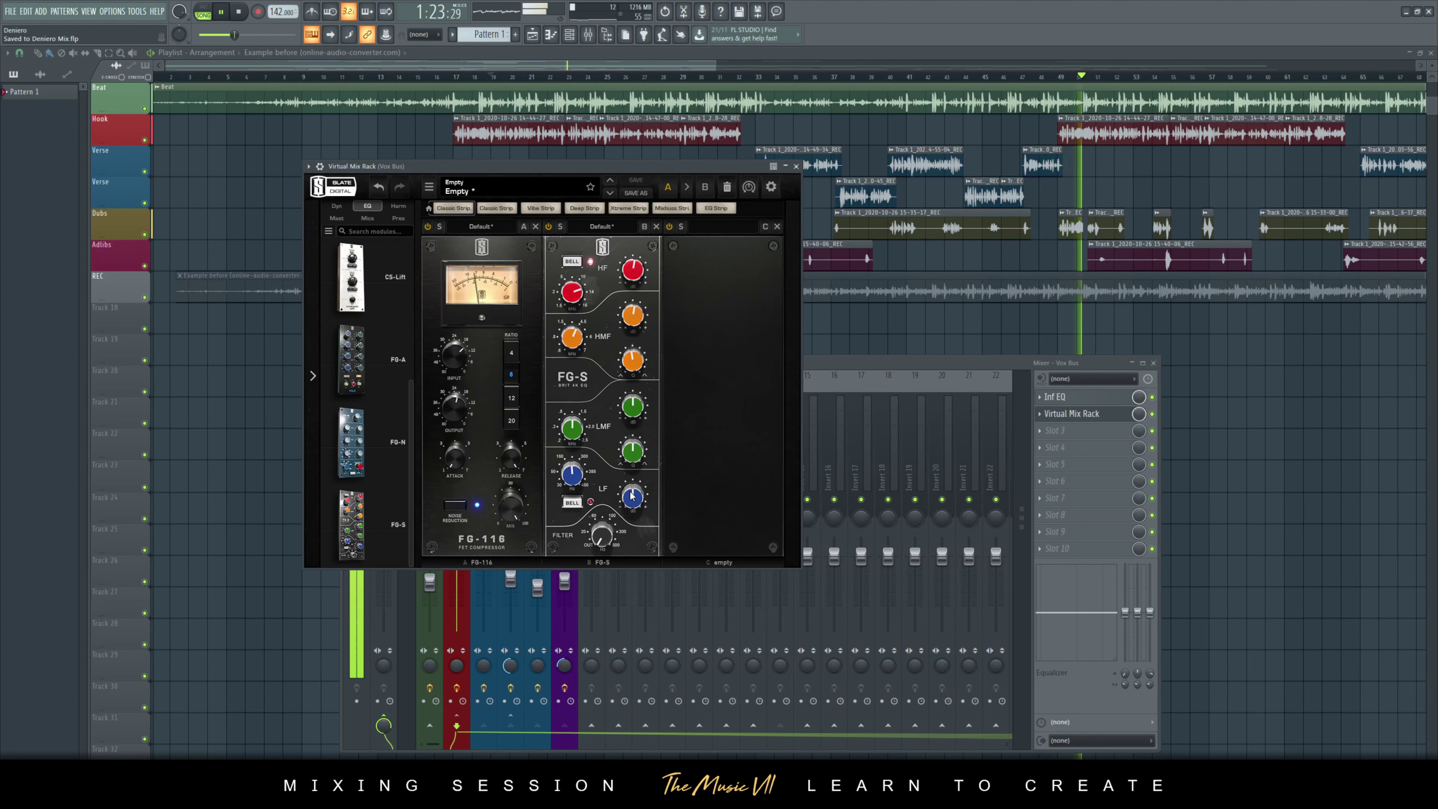
drag(633, 497, 636, 505)
drag(636, 456, 636, 463)
drag(631, 411, 632, 410)
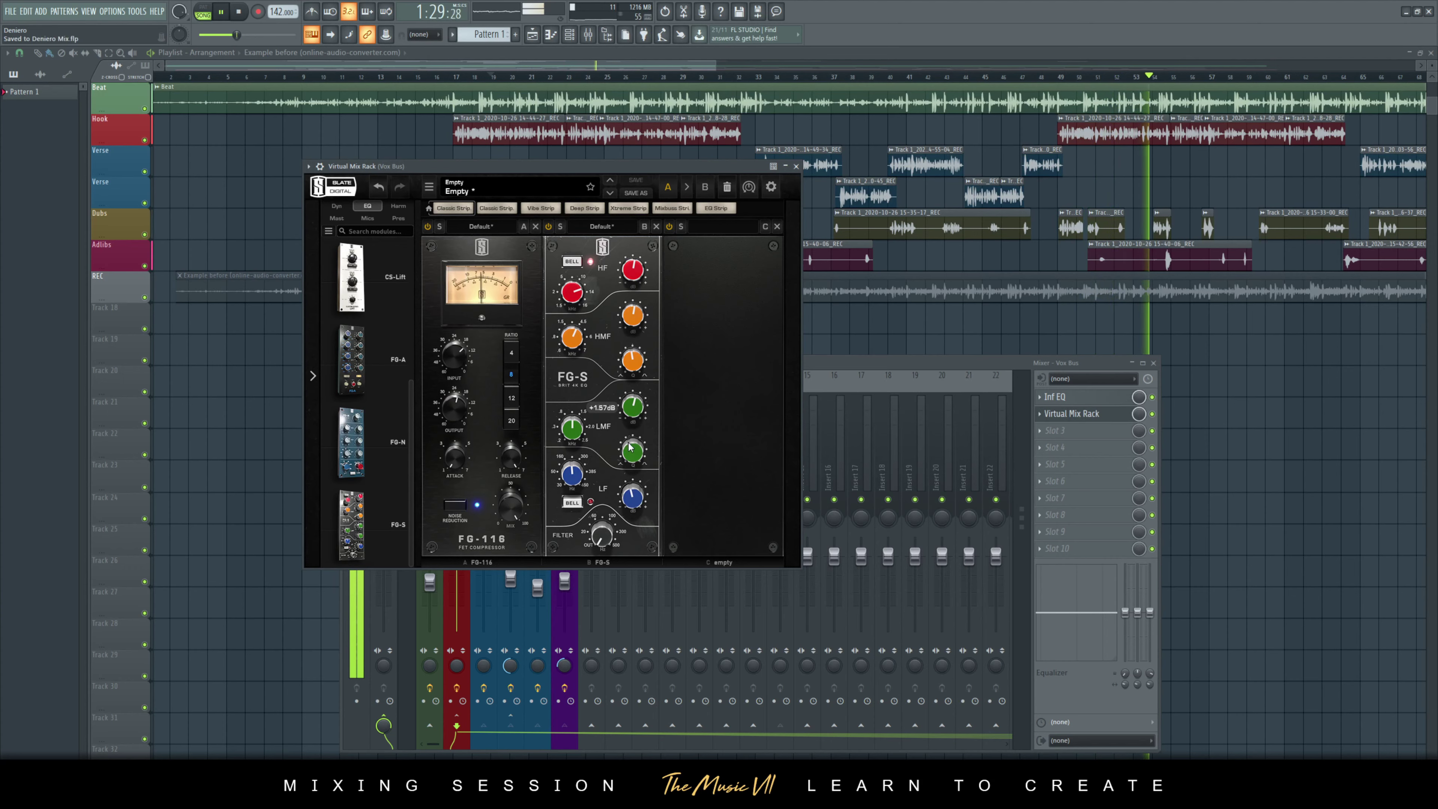
key(ctrl+s)
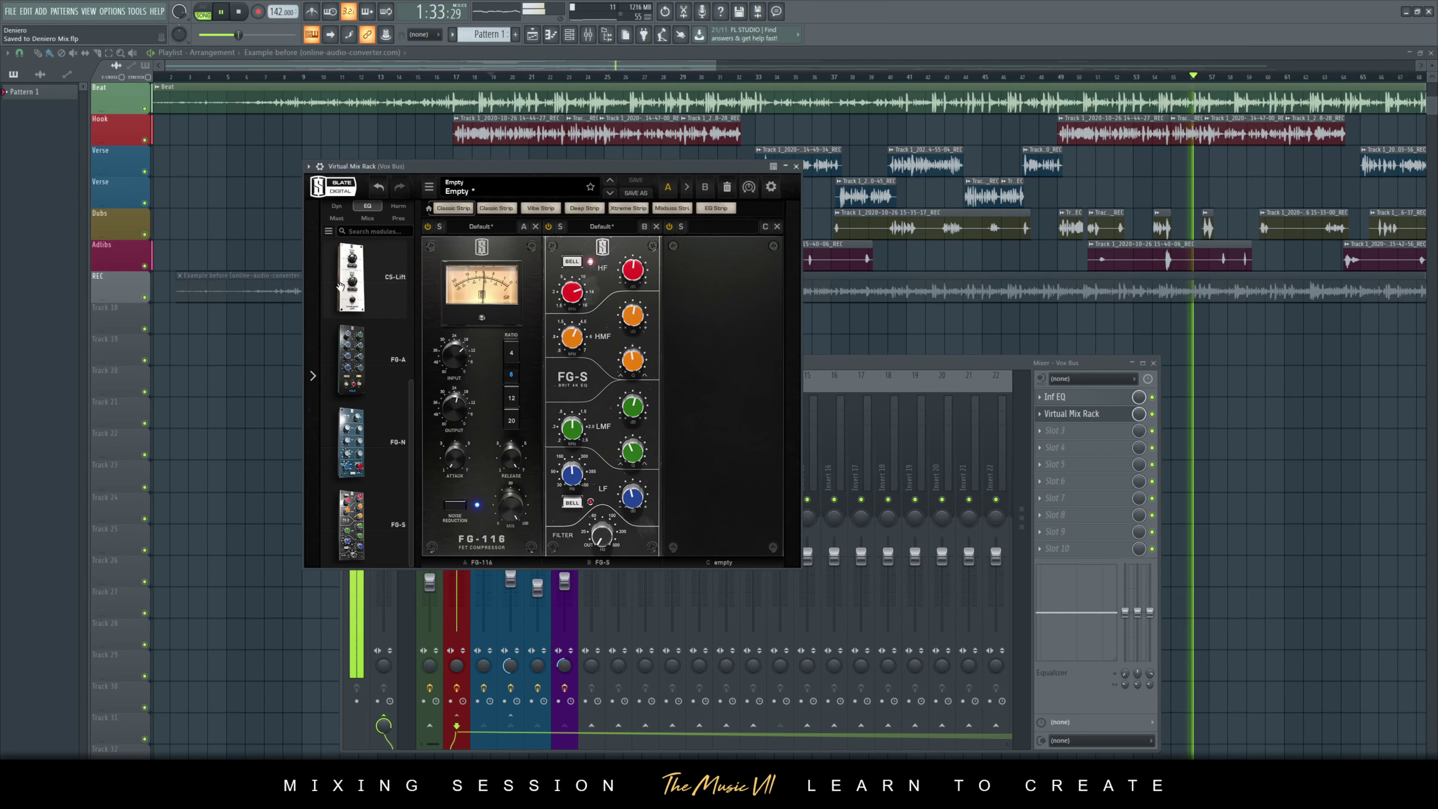
- Browse the rack's module categories and load the New York harmonic module into the empty slot after the FG-S
click(397, 207)
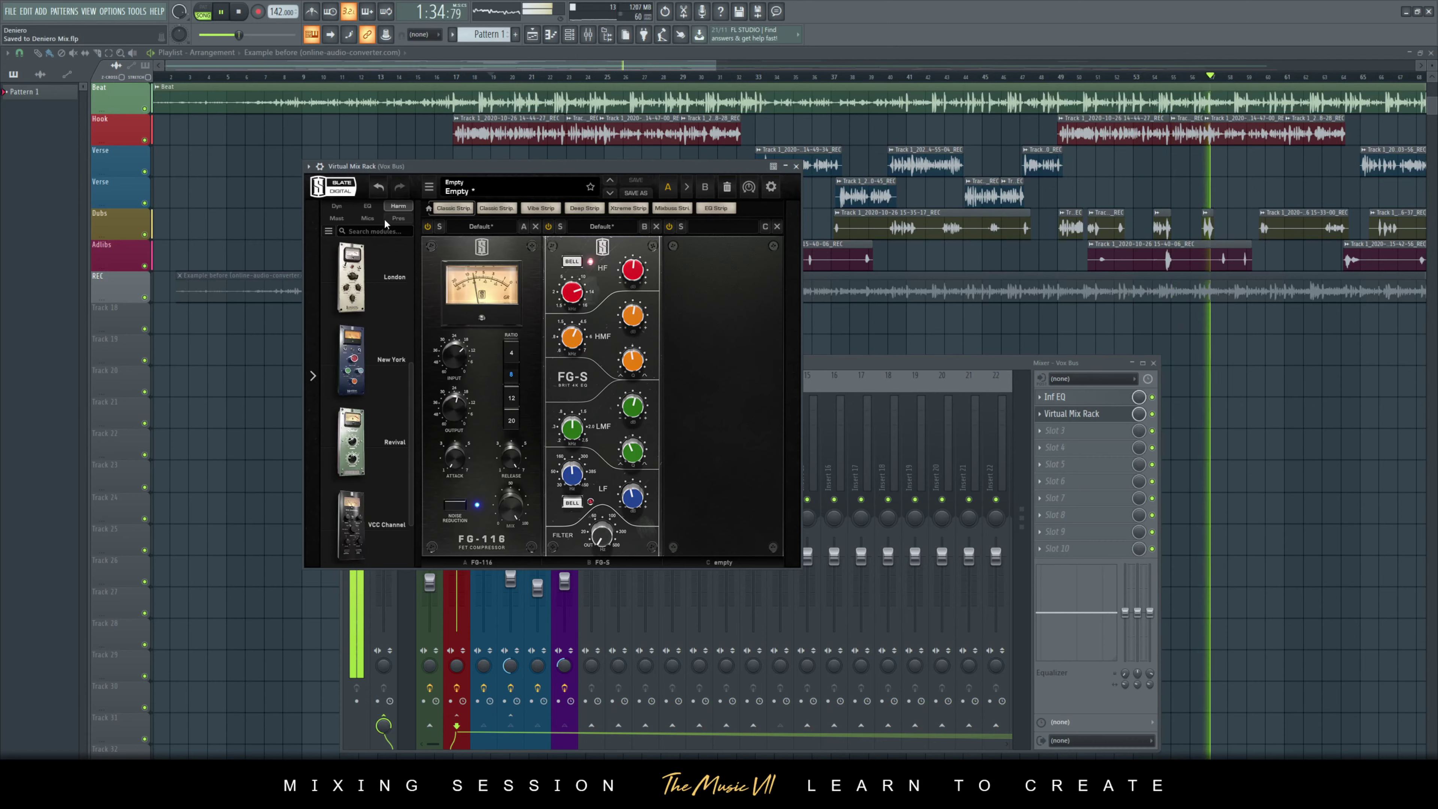
click(338, 218)
click(397, 207)
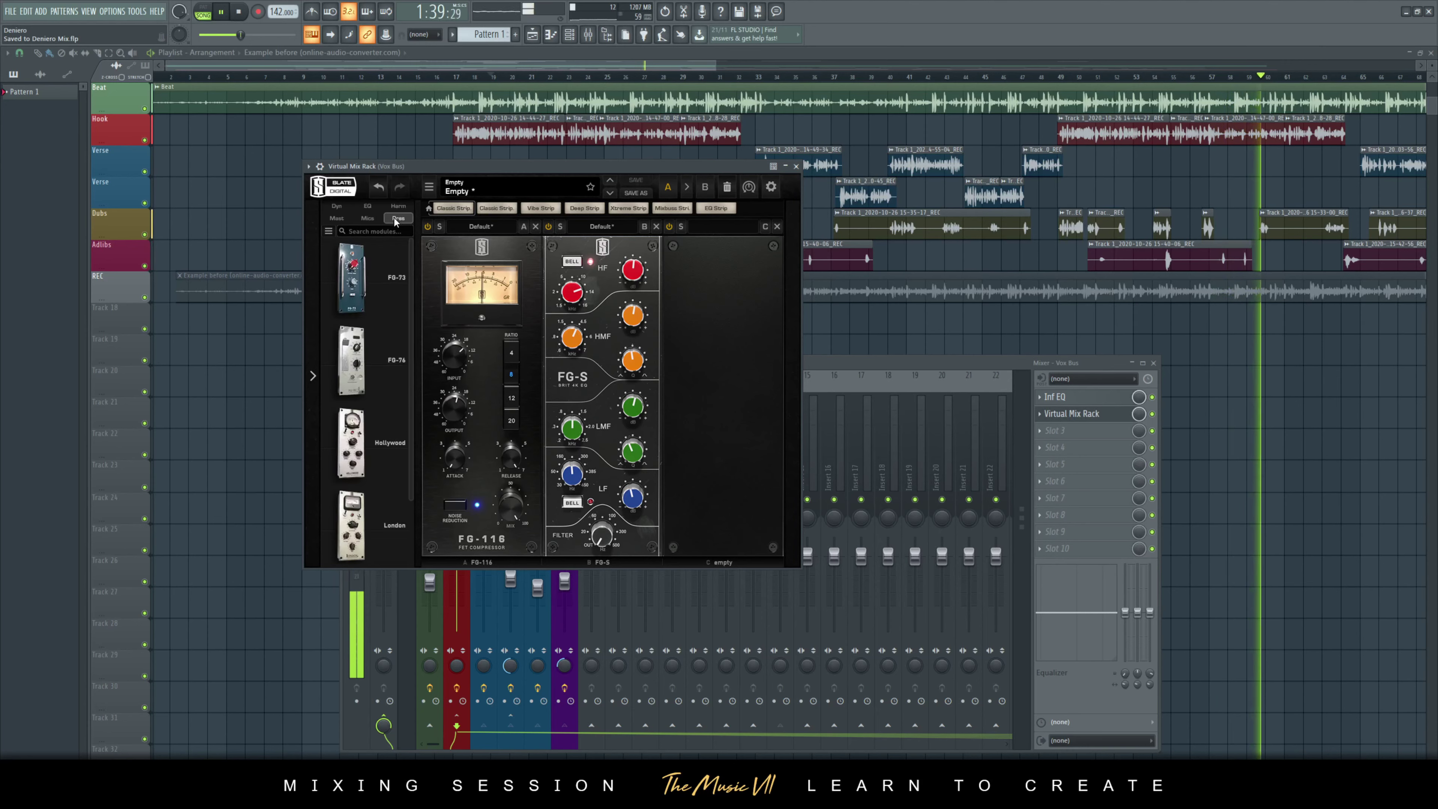
click(396, 219)
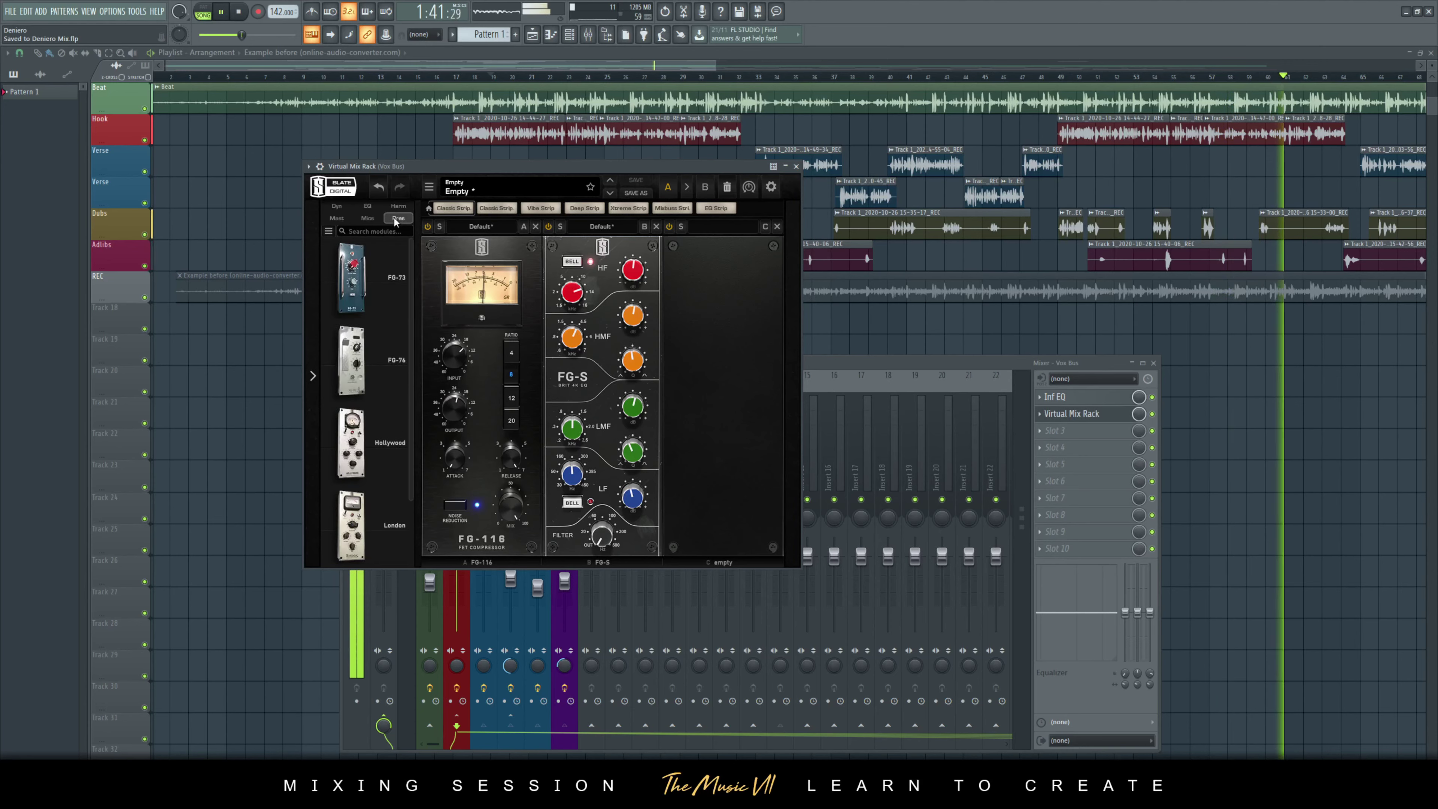
key(space)
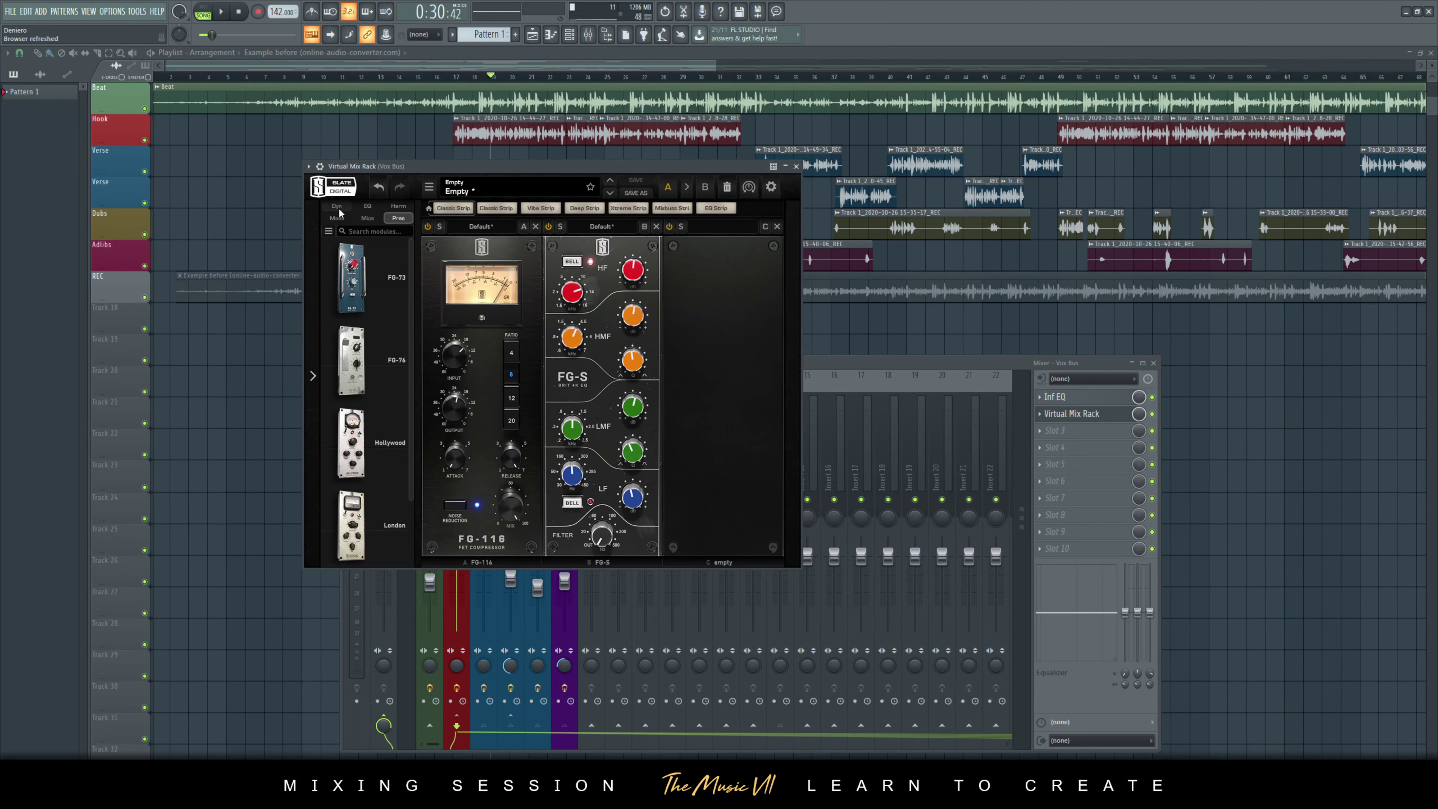
click(398, 206)
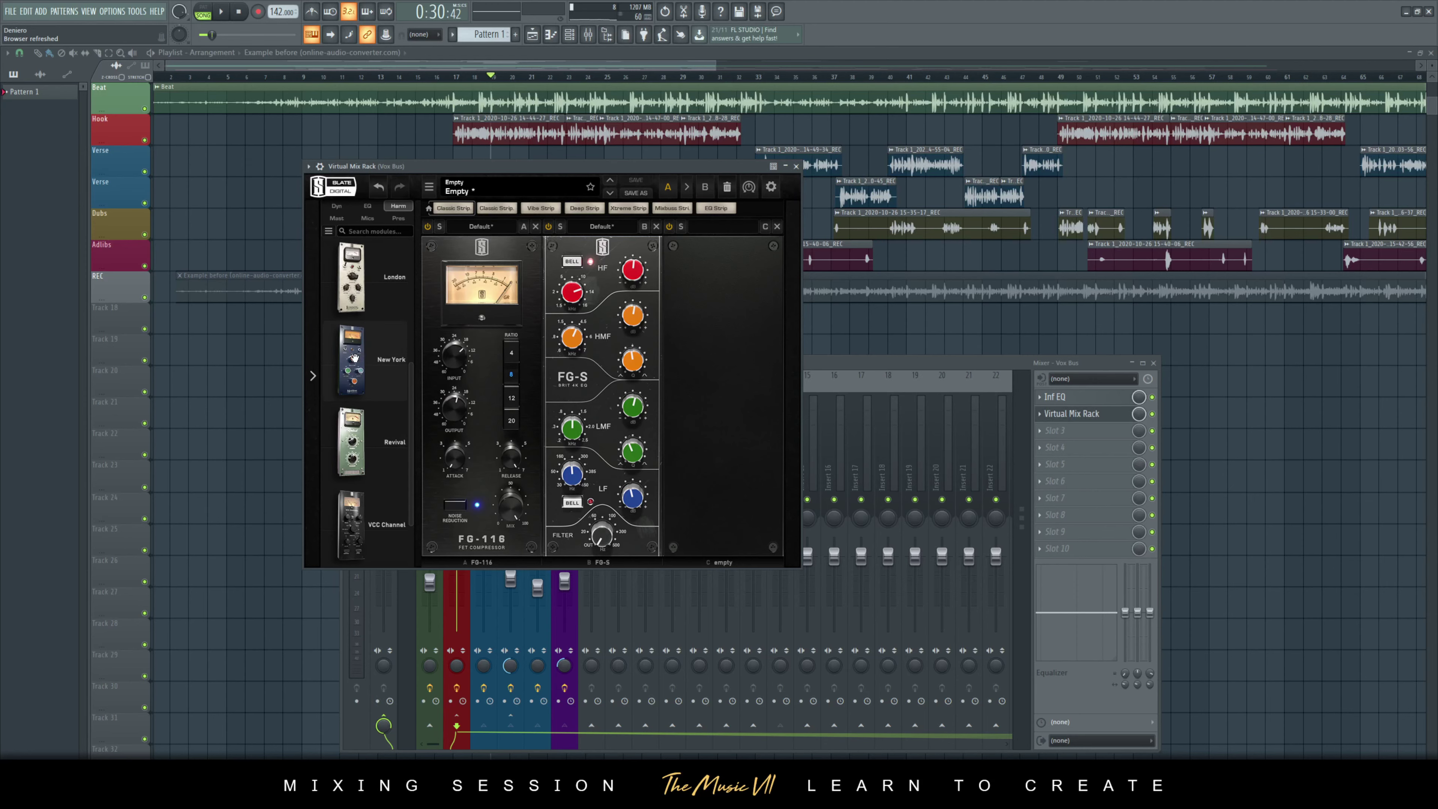
drag(347, 358, 703, 339)
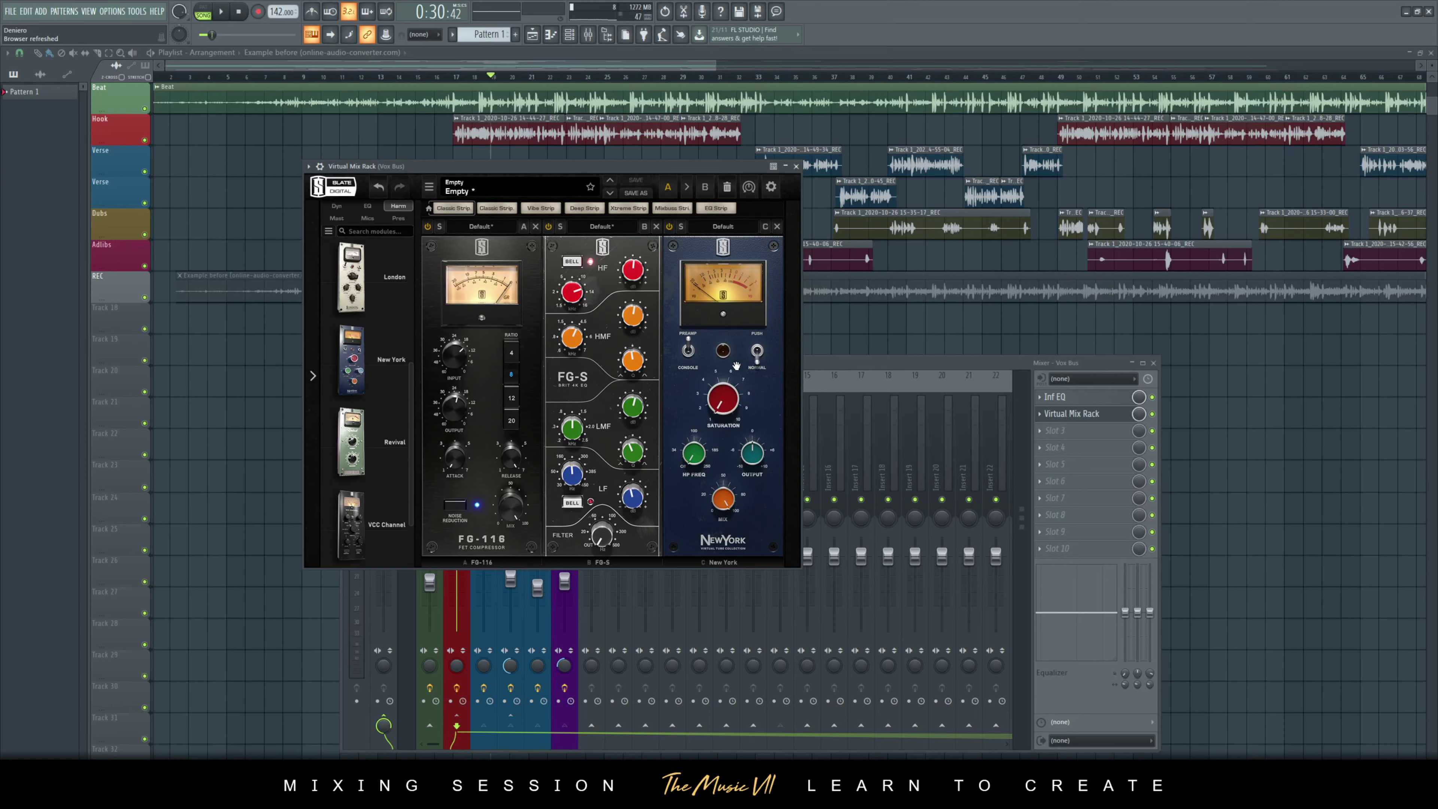
drag(686, 166, 657, 167)
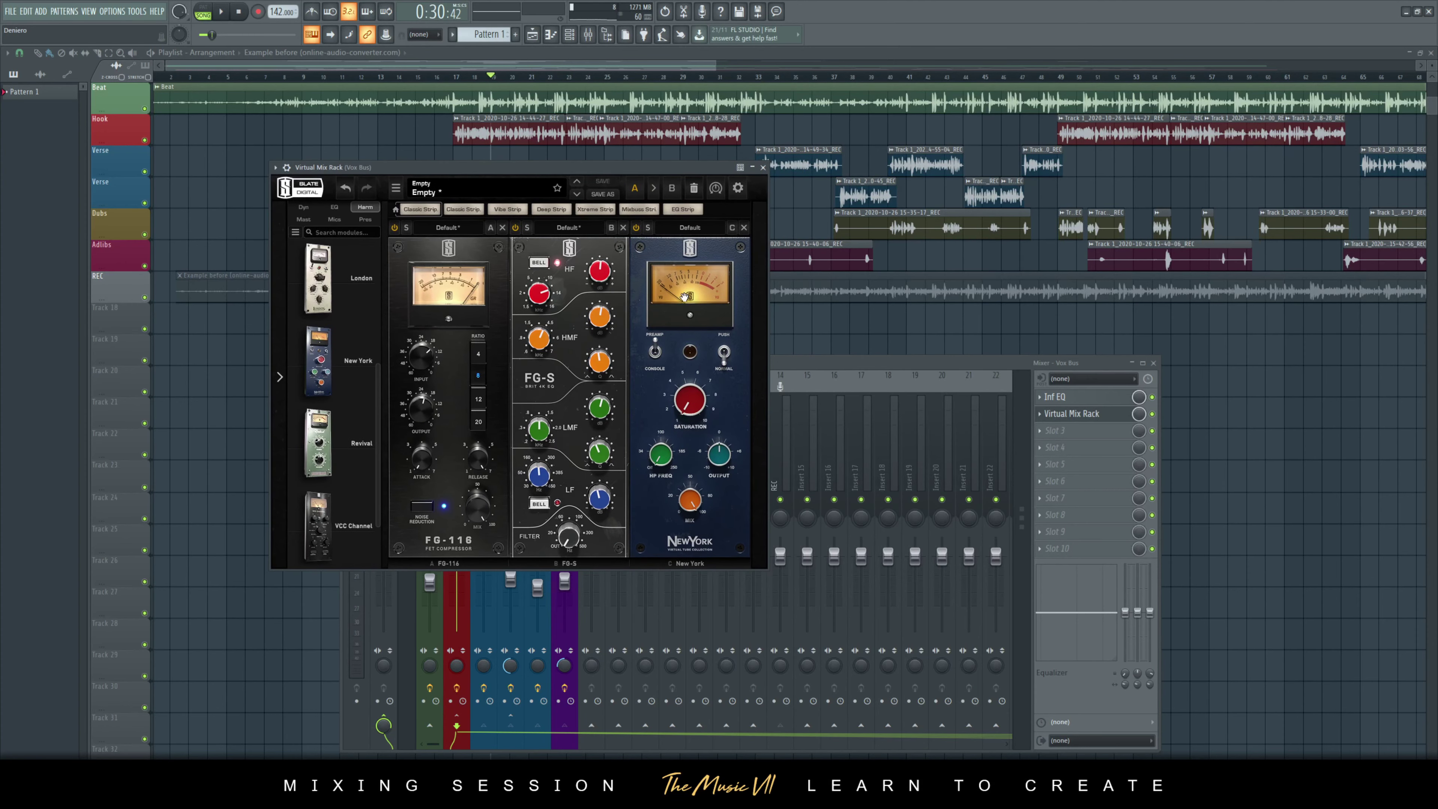
- Set the New York module's saturation to about 1.28 and reduce its mix to about 41% during playback
drag(691, 429, 692, 412)
key(space)
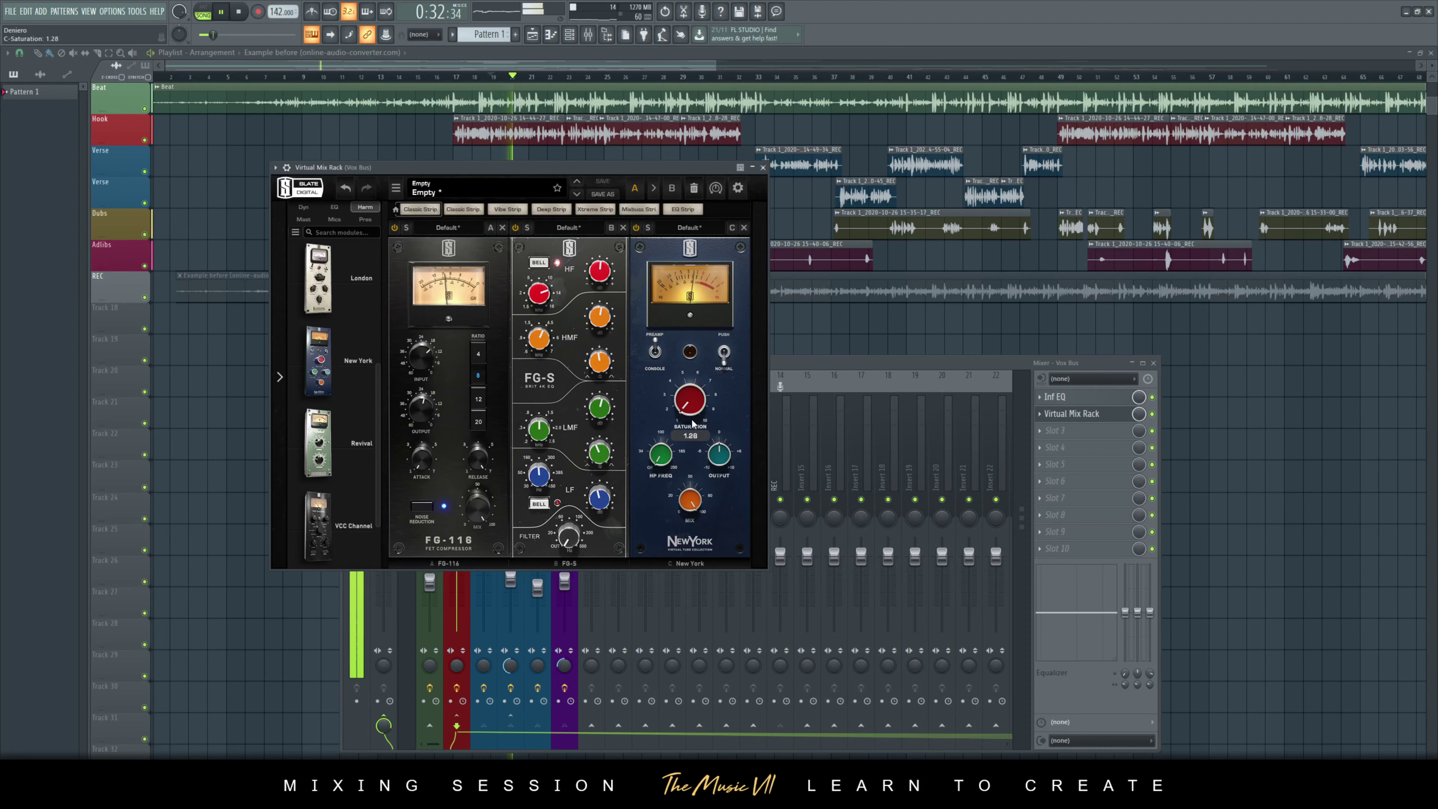
key(space)
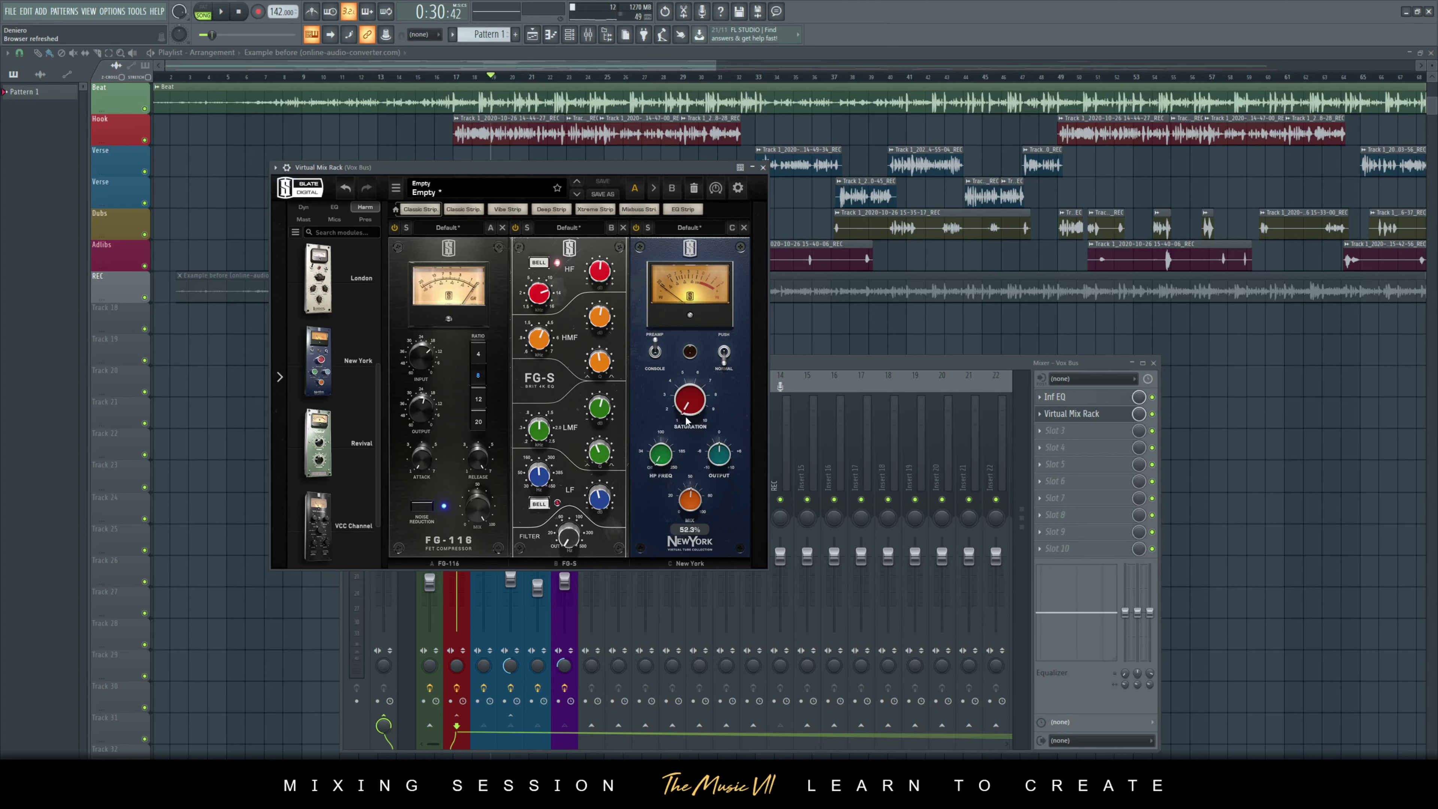
key(space)
drag(695, 507, 702, 528)
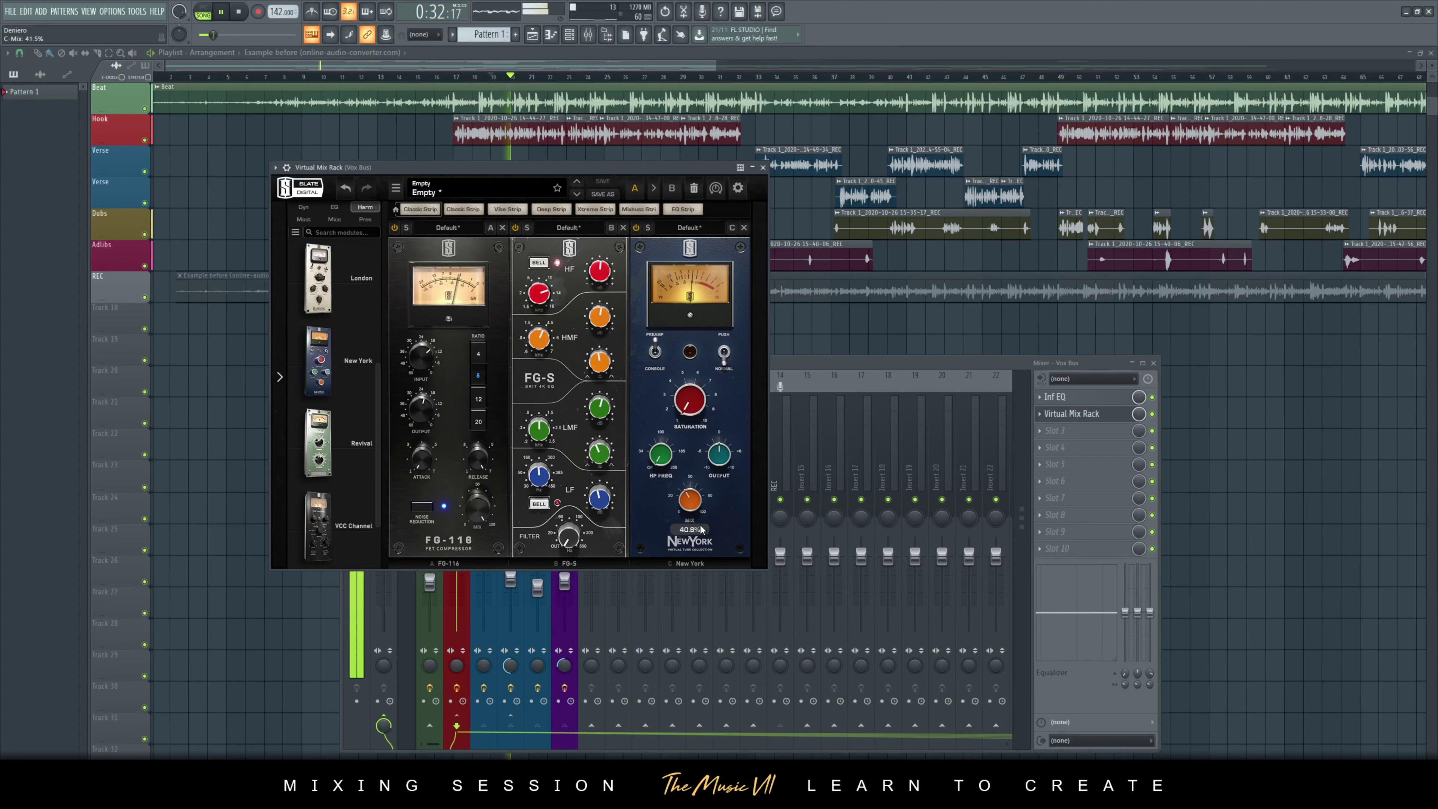
- Trim the FG-S high-band gain to about -0.8 dB and low-band gain to about -0.4 dB, saving the project
drag(606, 273, 604, 279)
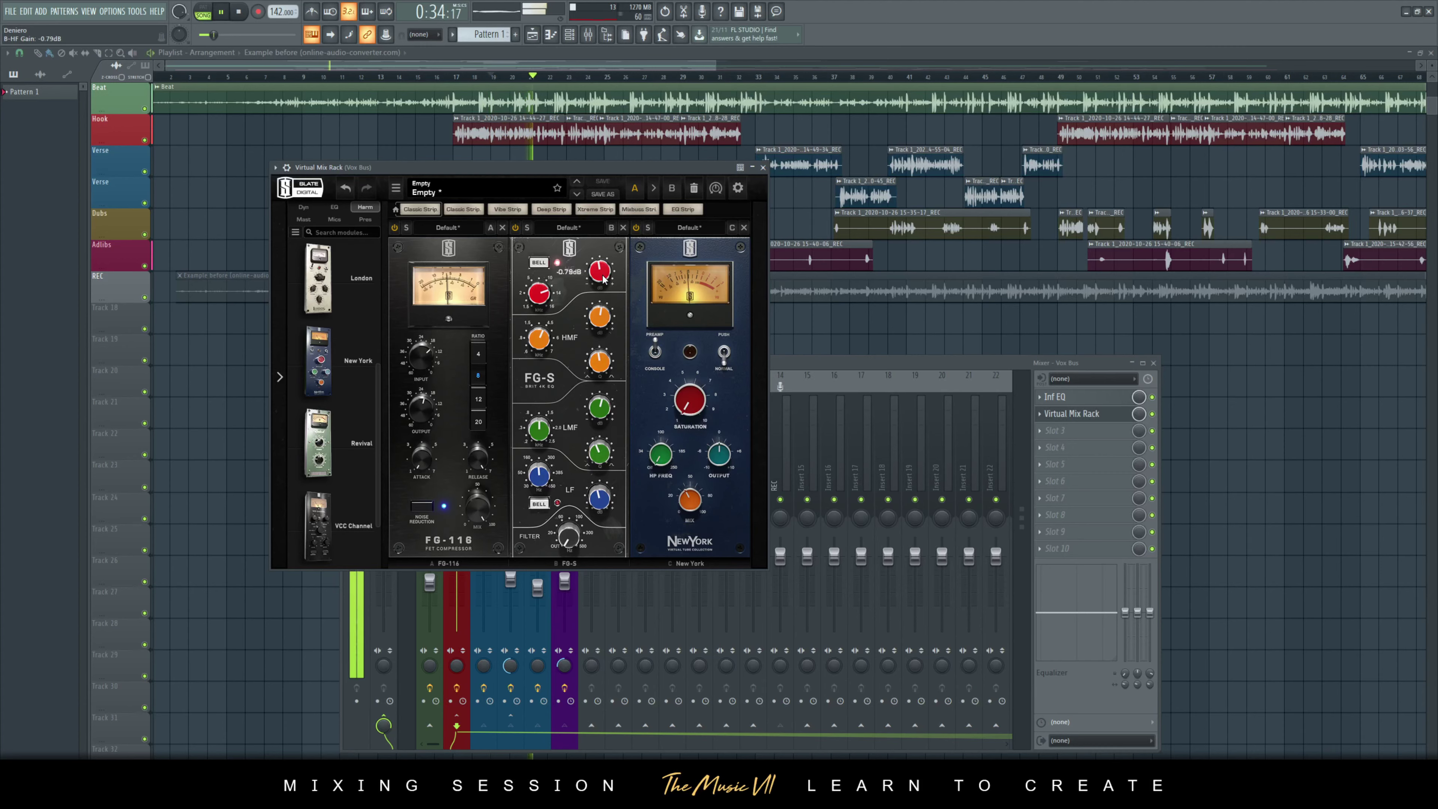
key(ctrl+s)
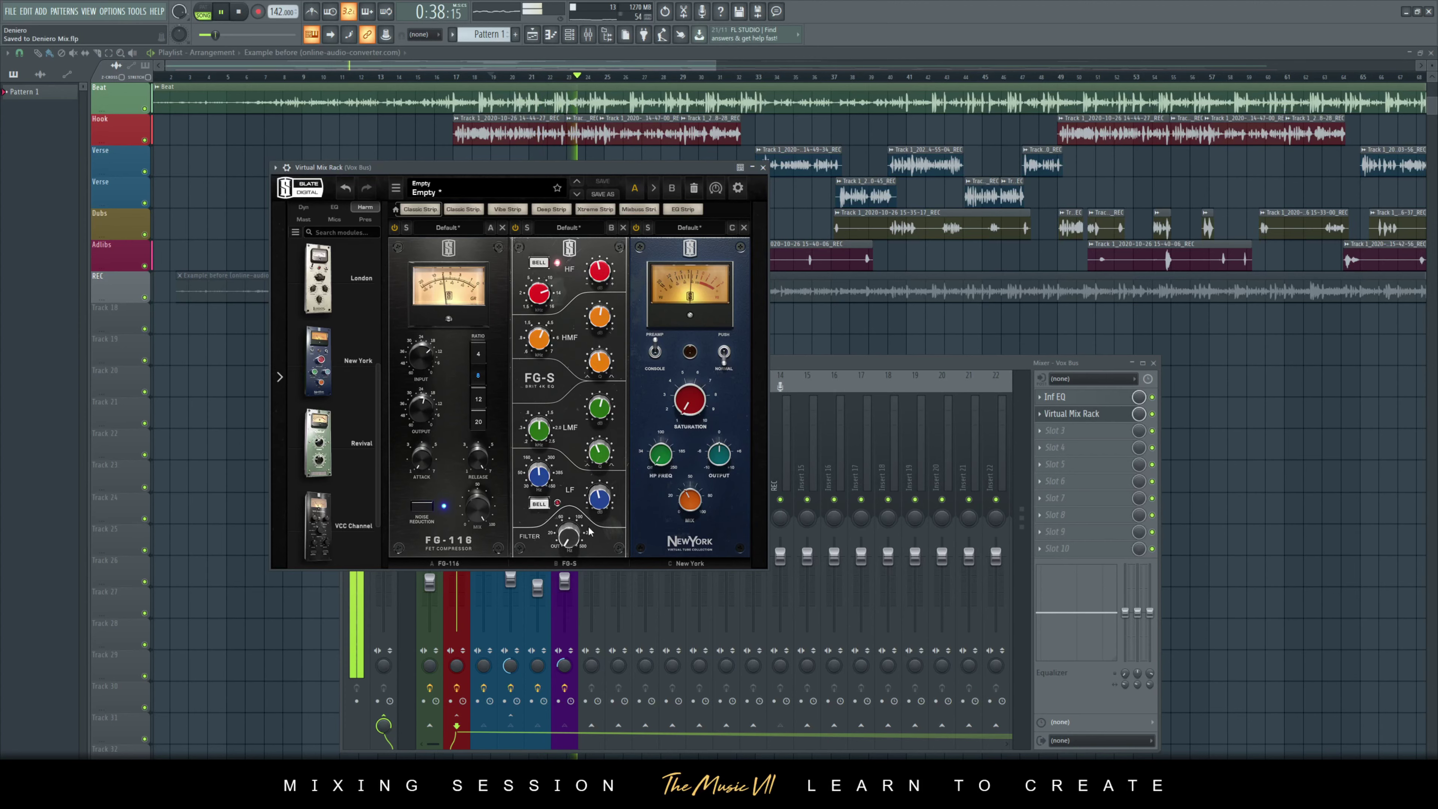
drag(600, 503, 602, 502)
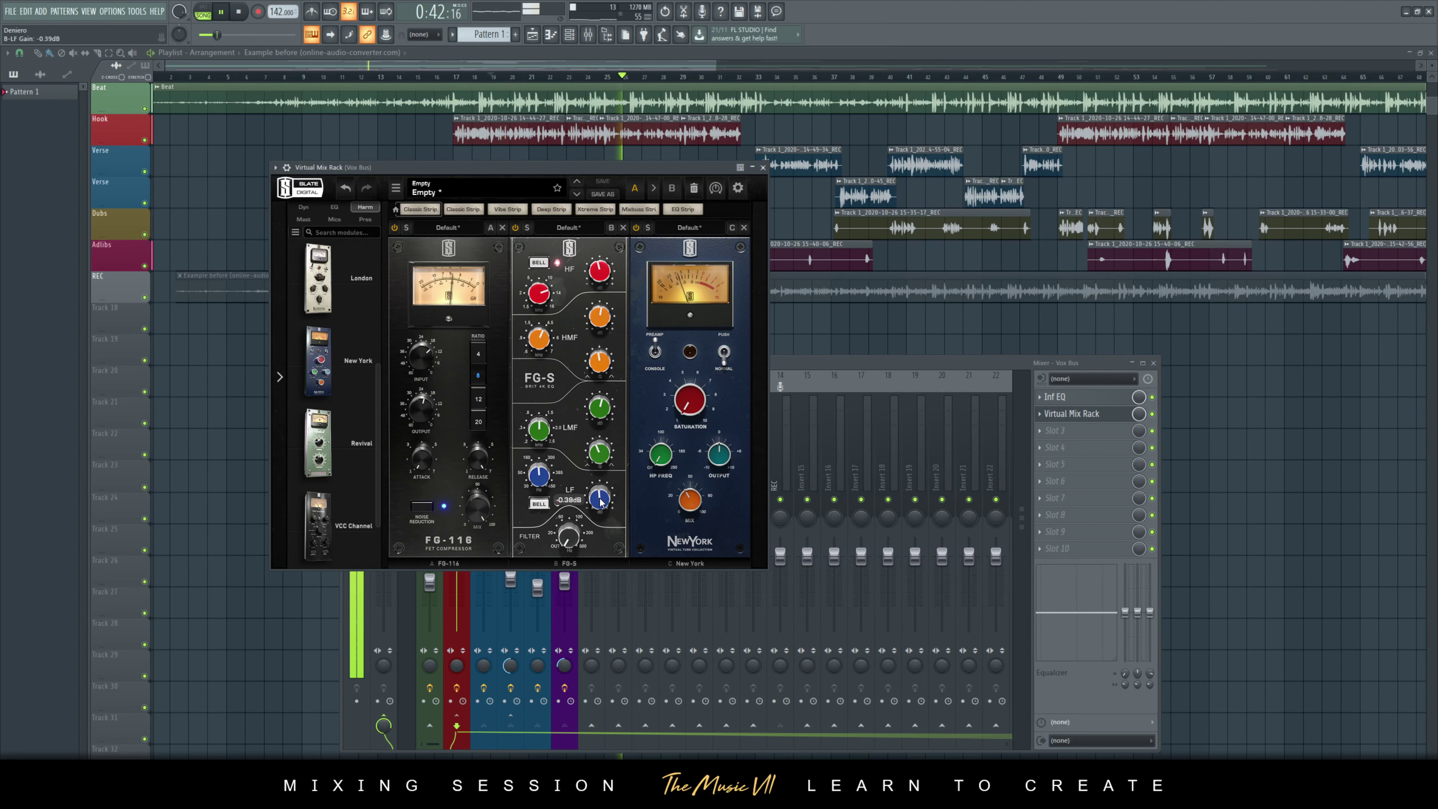
- Sweep the New York module's saturation up to about 7.24, stop playback, and save the project
drag(680, 394, 699, 378)
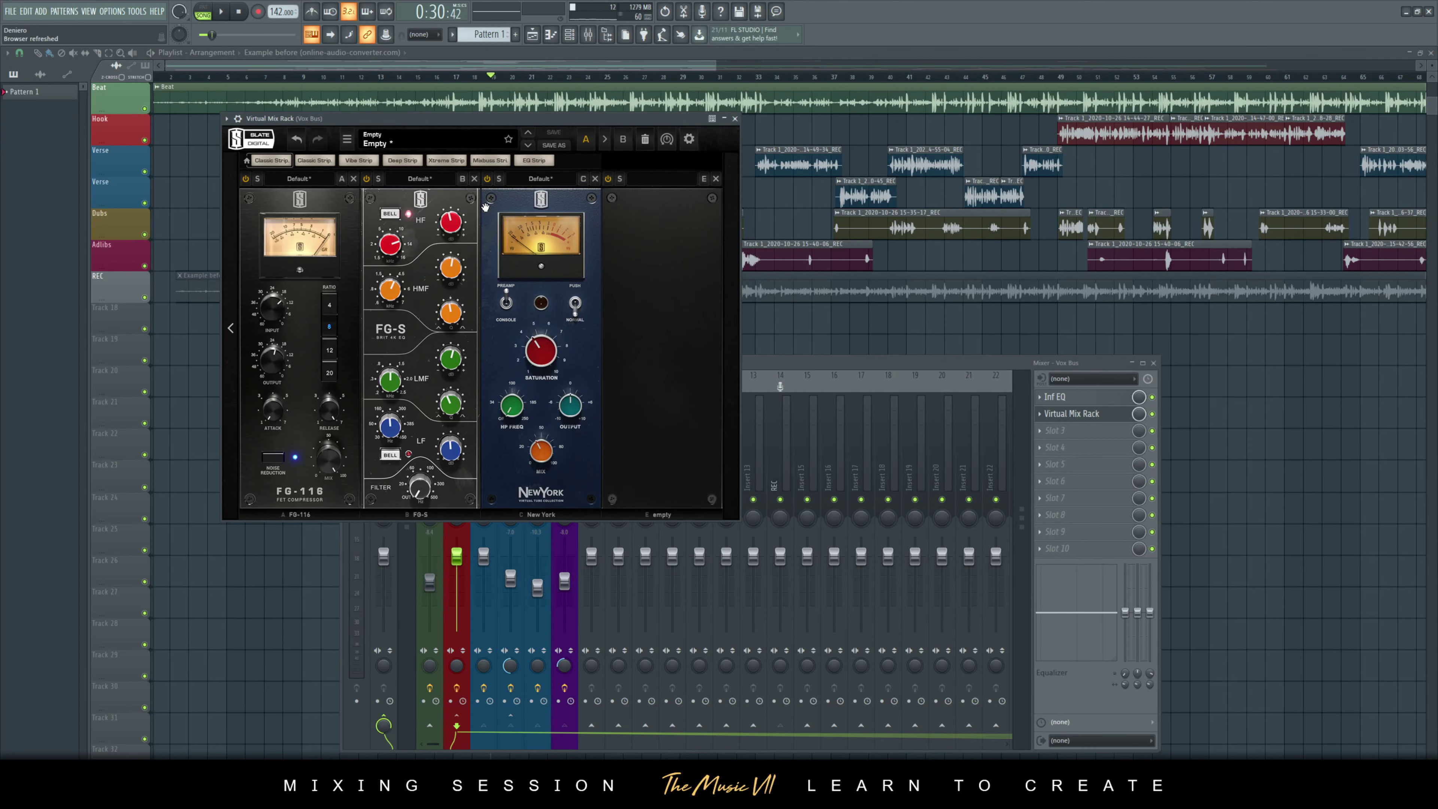
key(space)
drag(560, 143, 560, 147)
key(ctrl+s)
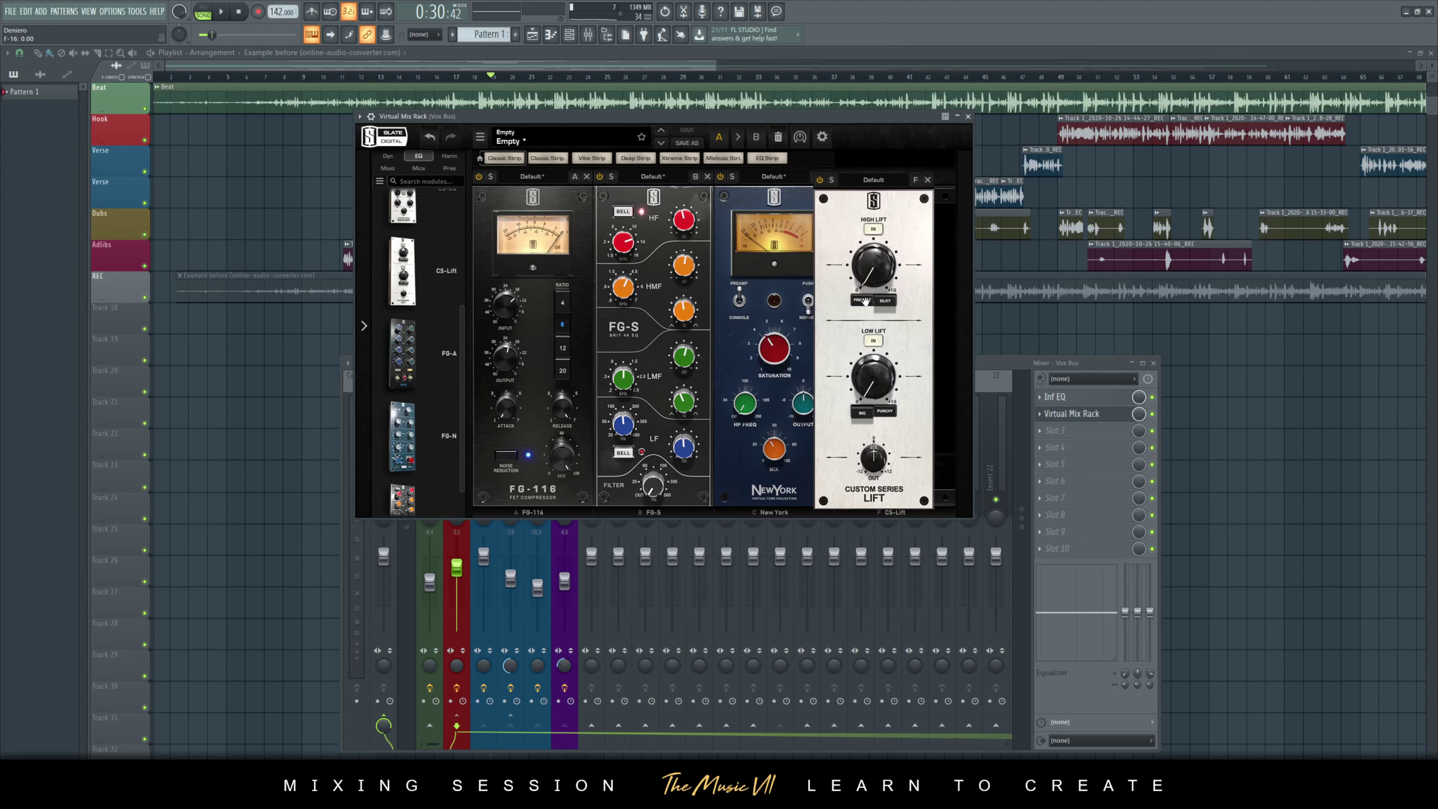
- Audition the CS-Lift with High Lift at 10.0, switch the Low Lift circuit, and bring High Lift to about 5.18
drag(866, 301, 896, 256)
key(space)
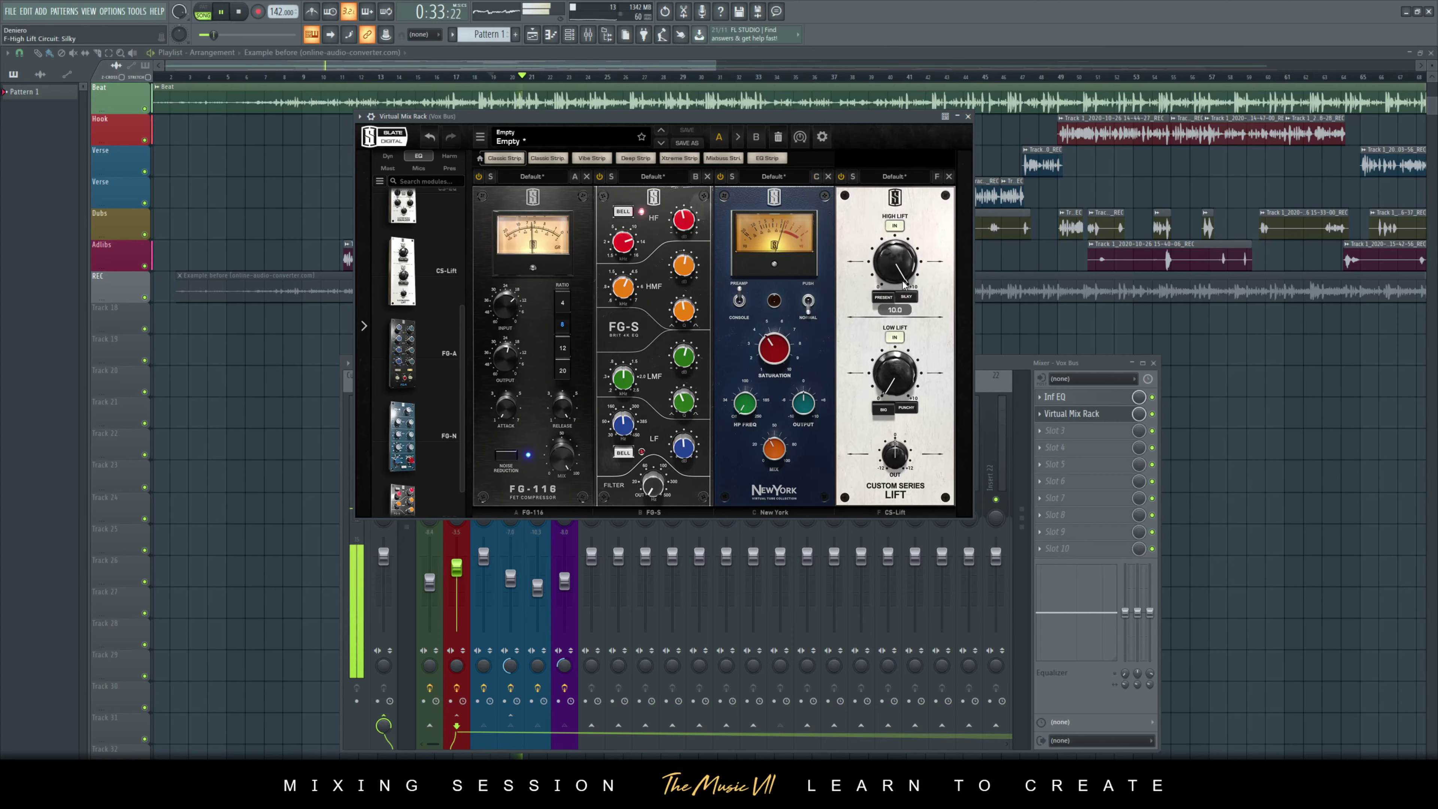
click(885, 410)
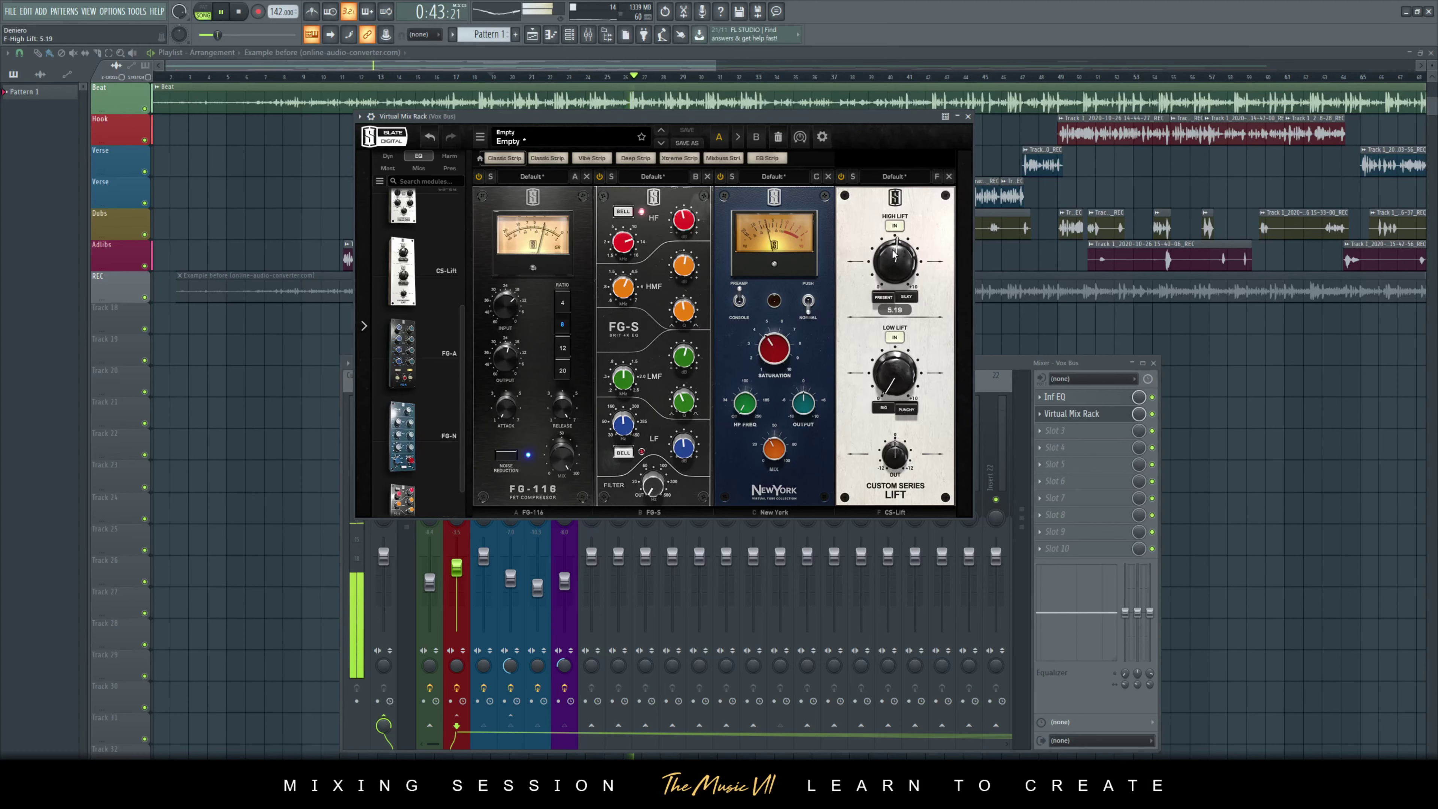
key(space)
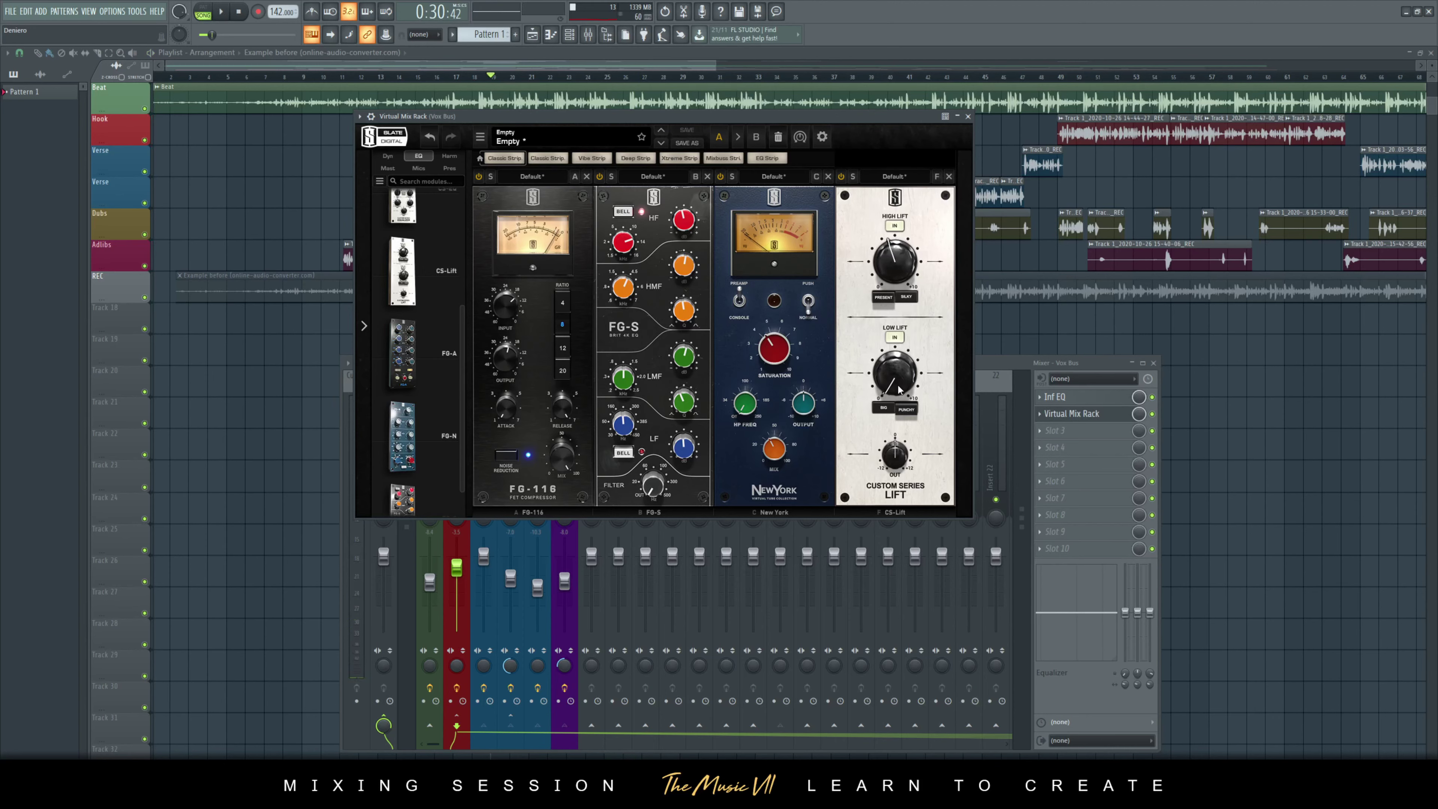
- Raise the CS-Lift's Low Lift, compare High Lift settings during playback, bring High Lift to about 5.16, and save the project
key(space)
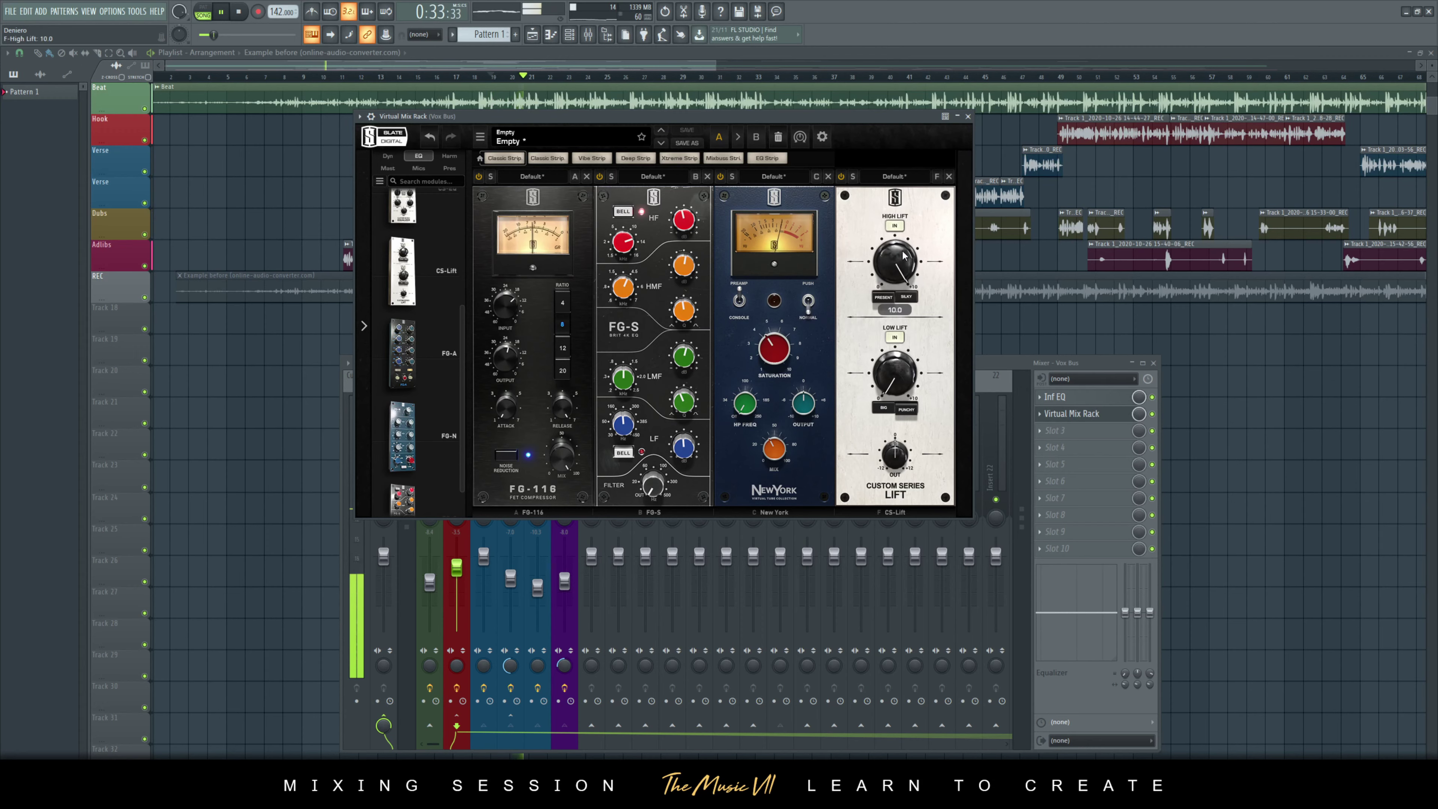
drag(893, 251, 889, 296)
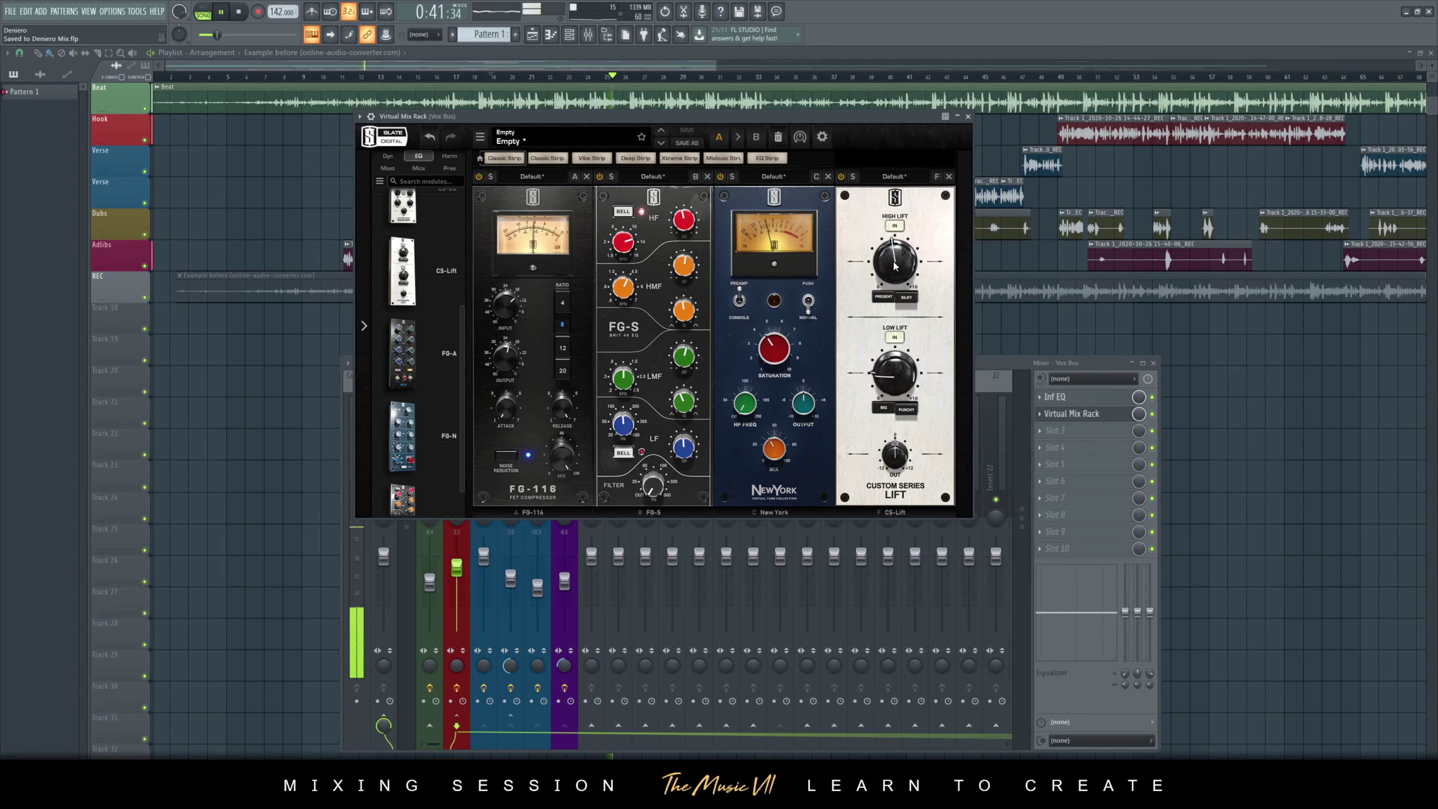
drag(896, 266, 900, 260)
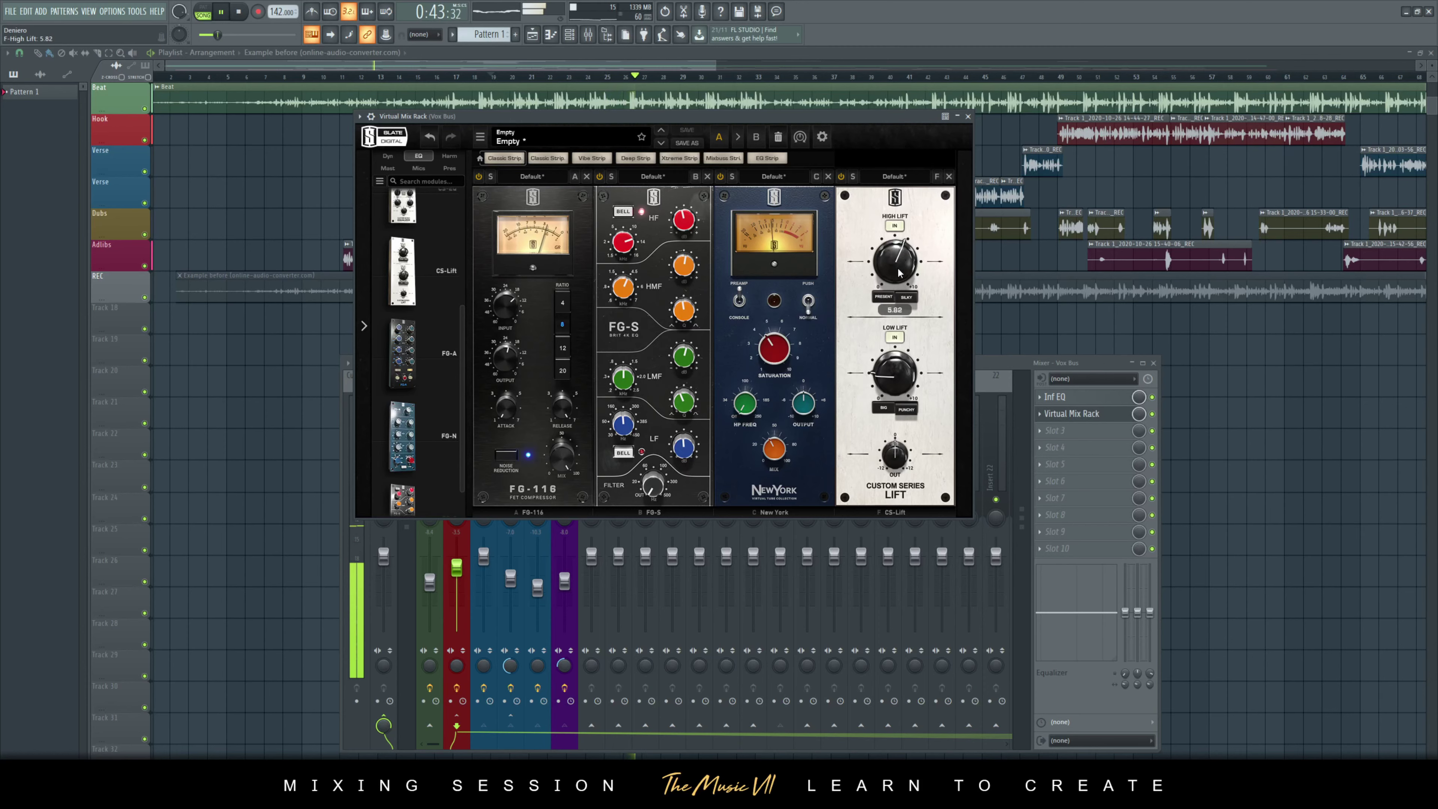
drag(905, 375, 897, 259)
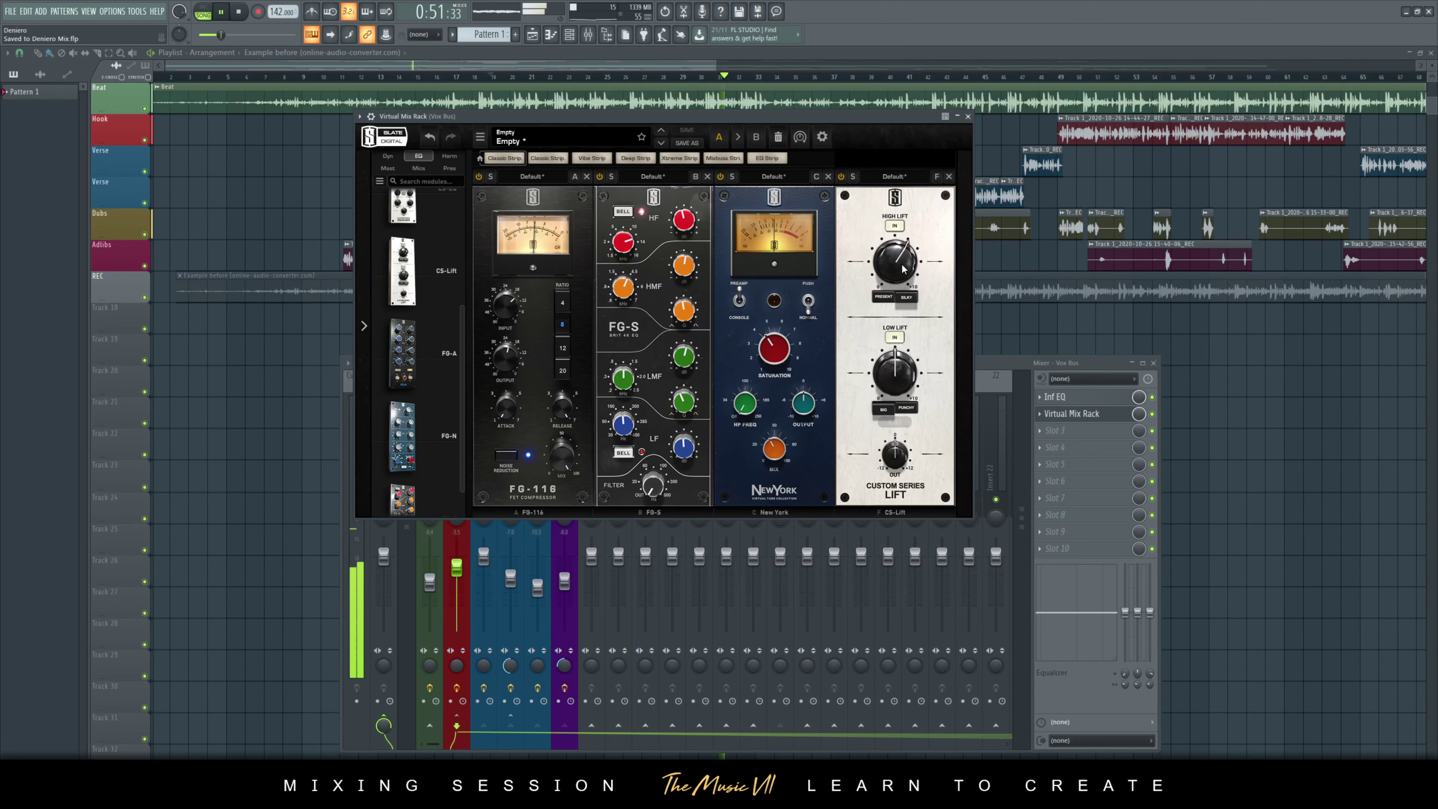
drag(903, 266, 896, 295)
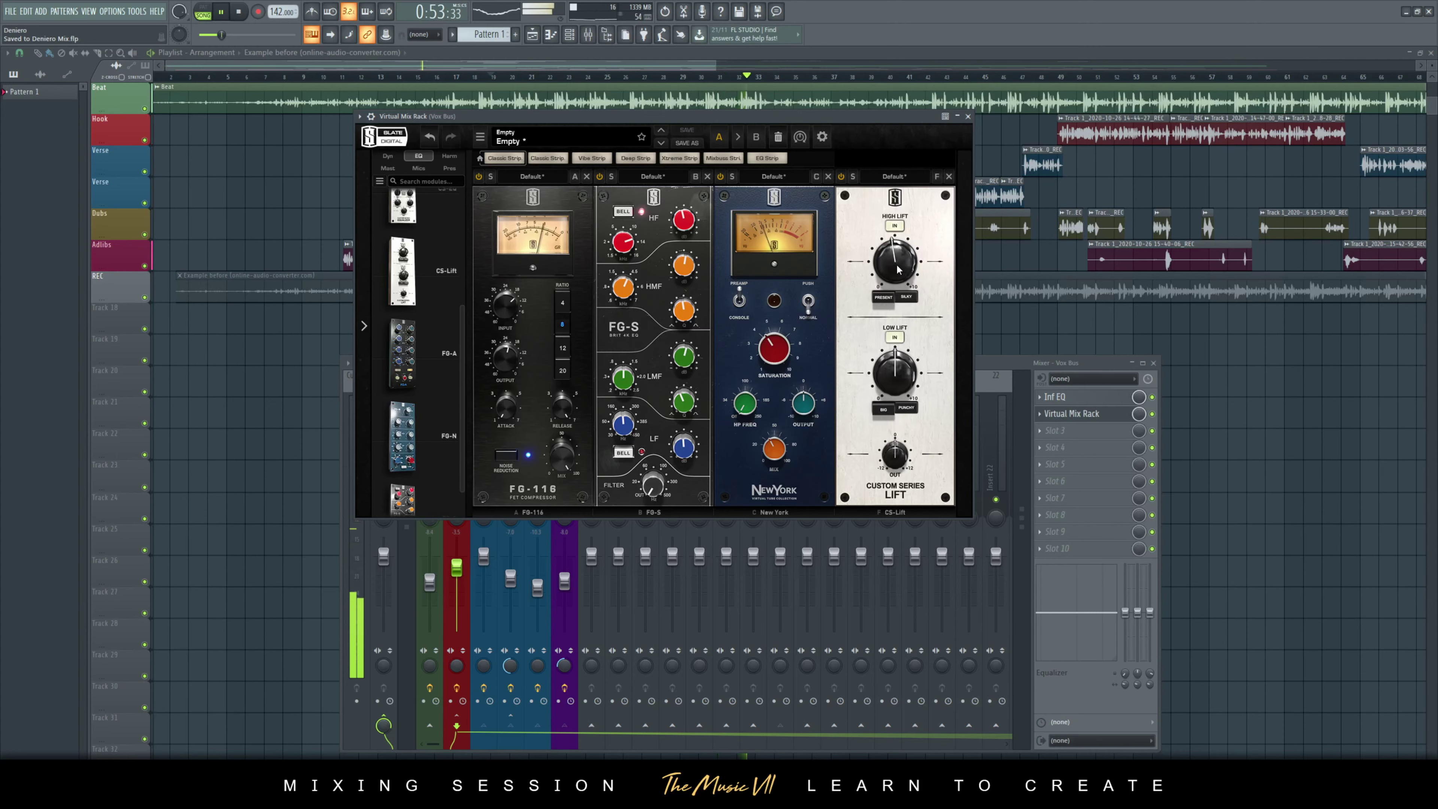
key(ctrl+s)
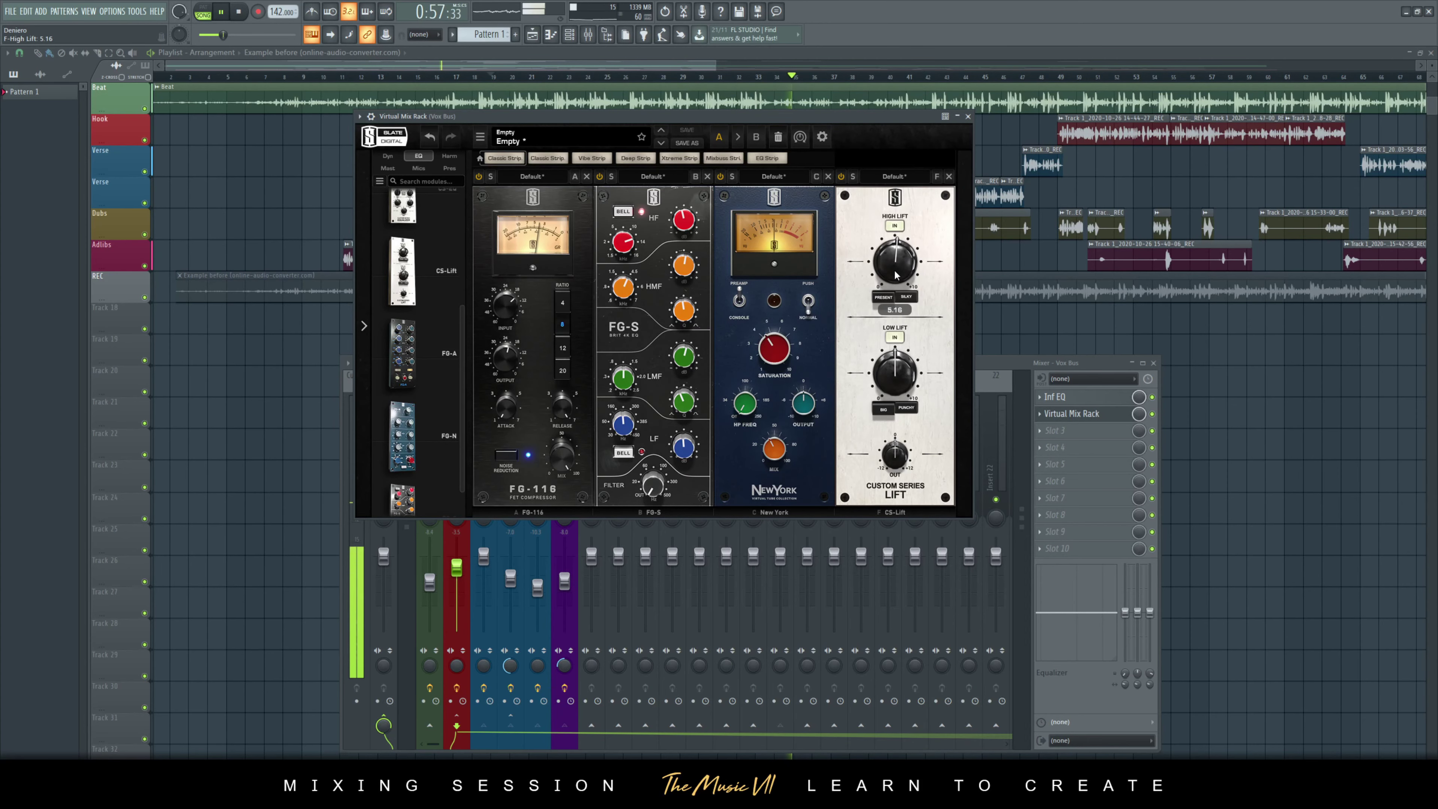
key(ctrl+s)
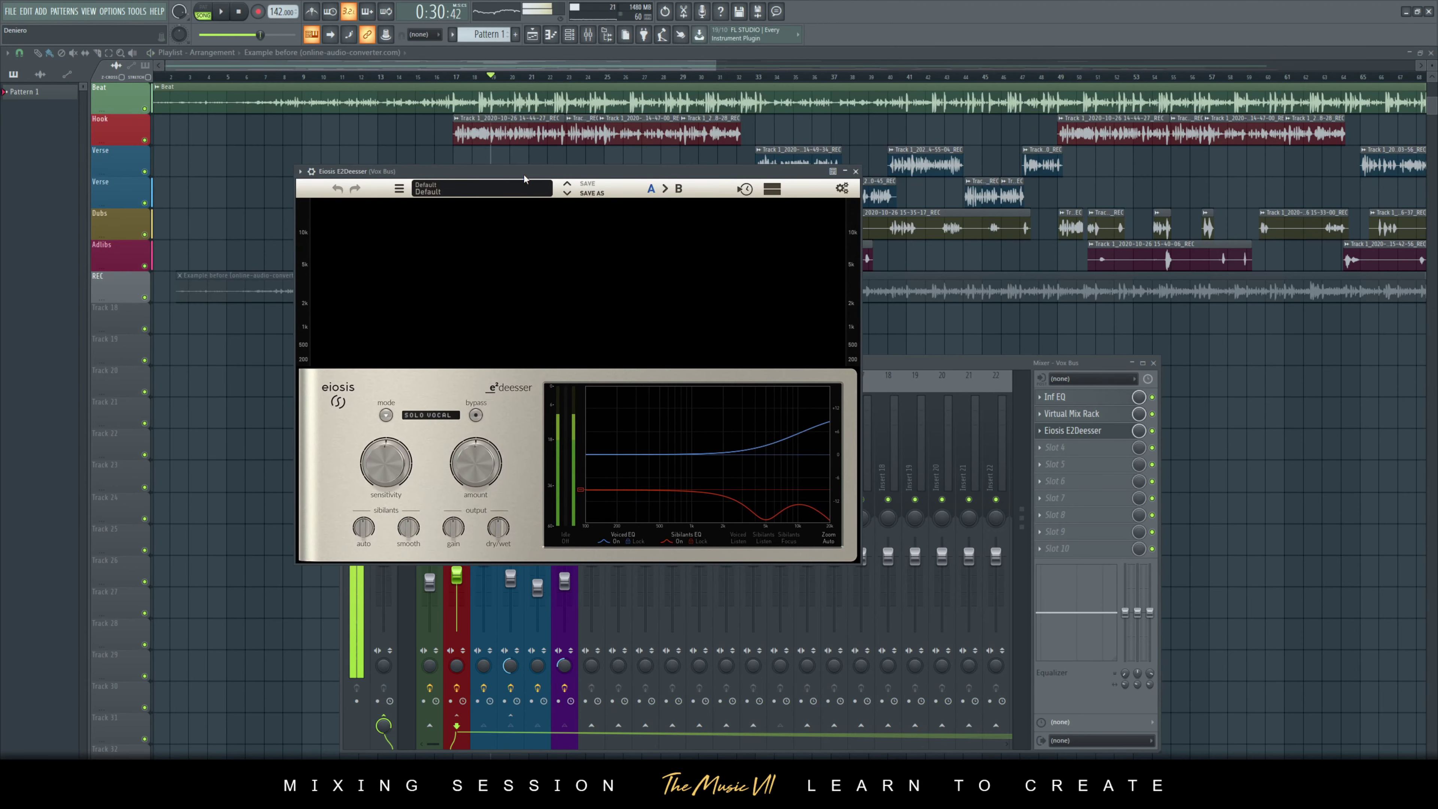
- Reposition the Eiosis E2Deesser window on the Vox Bus, play the vocals through it, and save the project
drag(524, 174, 543, 149)
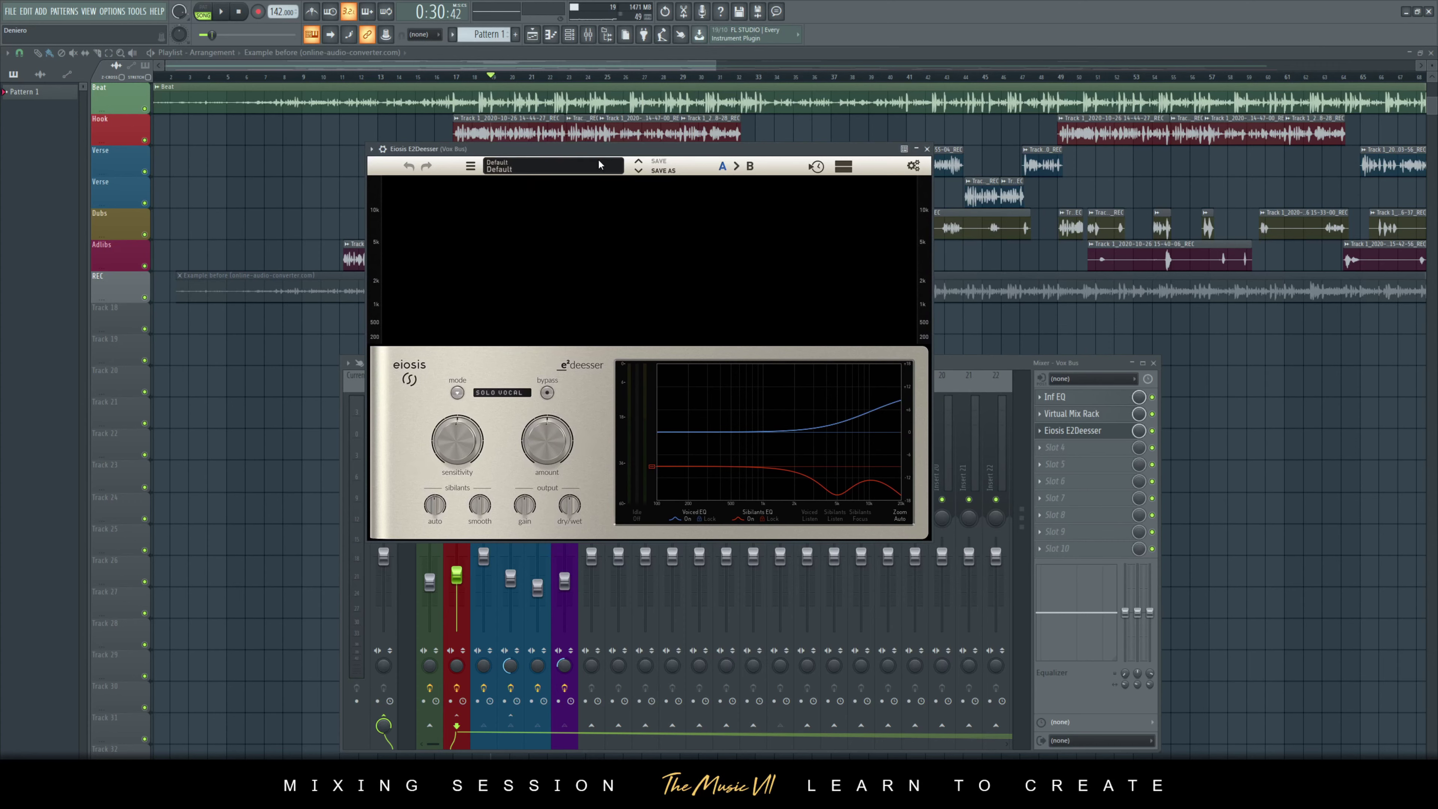
drag(599, 153, 580, 151)
key(space)
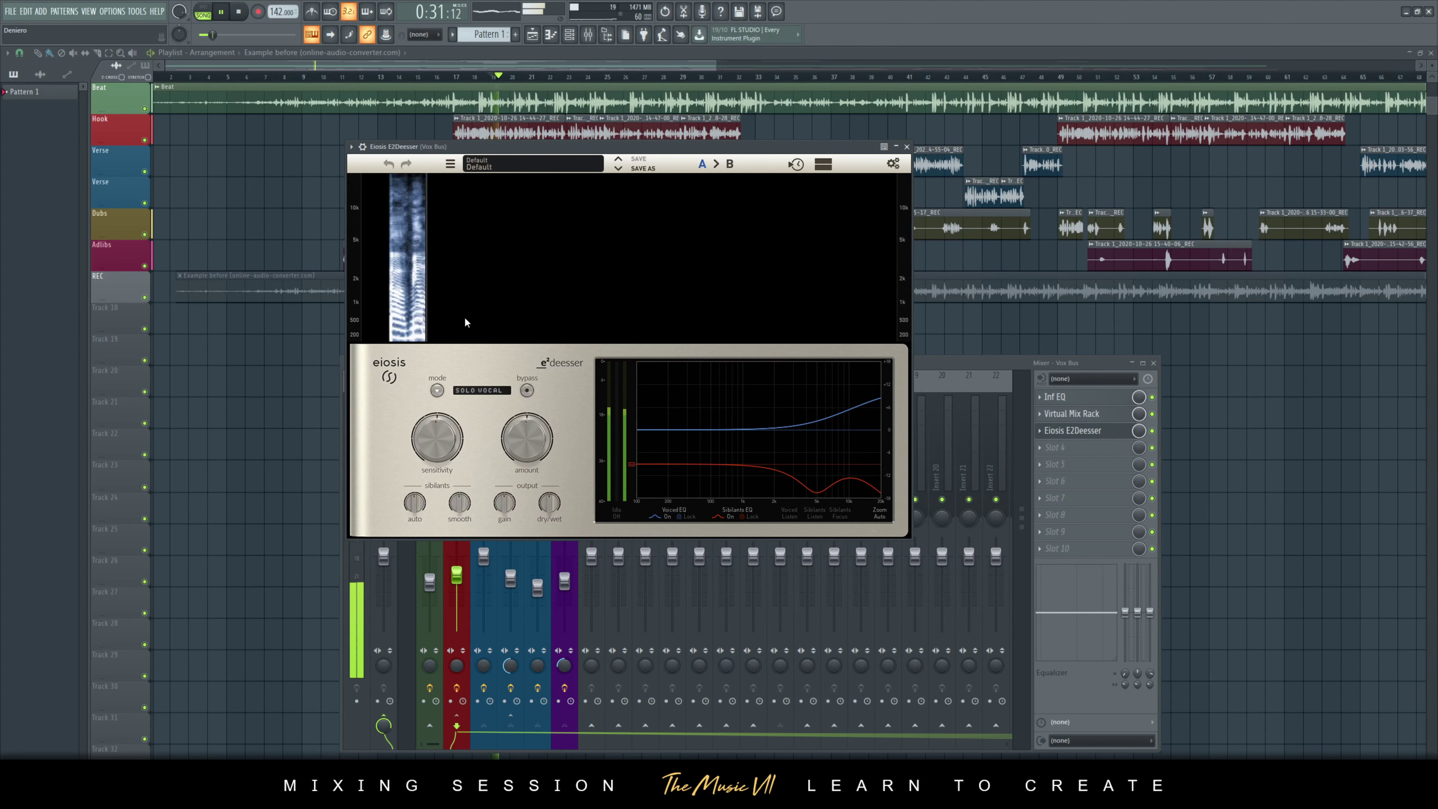
key(ctrl+s)
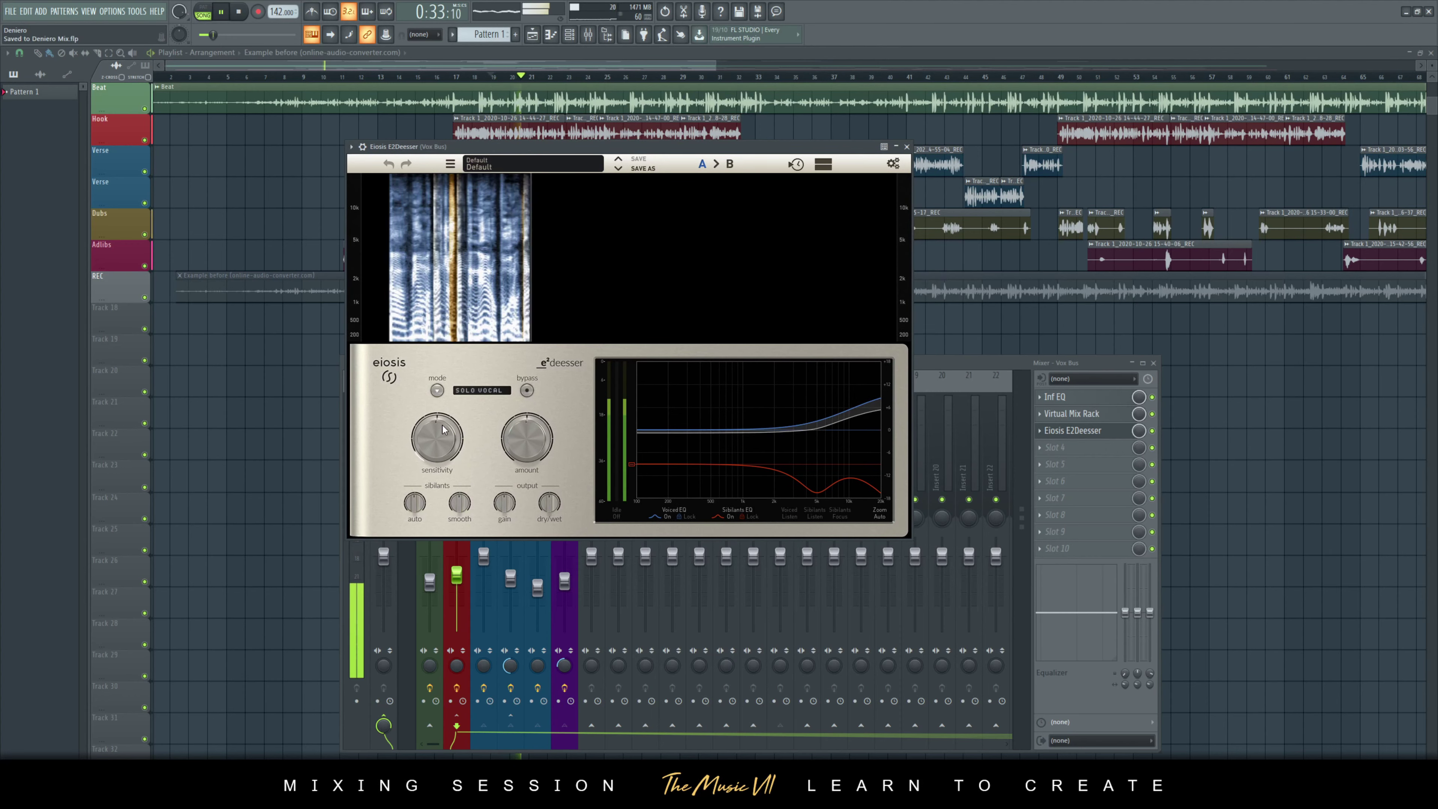
- Adjust the E2Deesser's sensitivity and raise its amount to about 72%, keeping the Solo Vocal mode
mouse_move(443, 425)
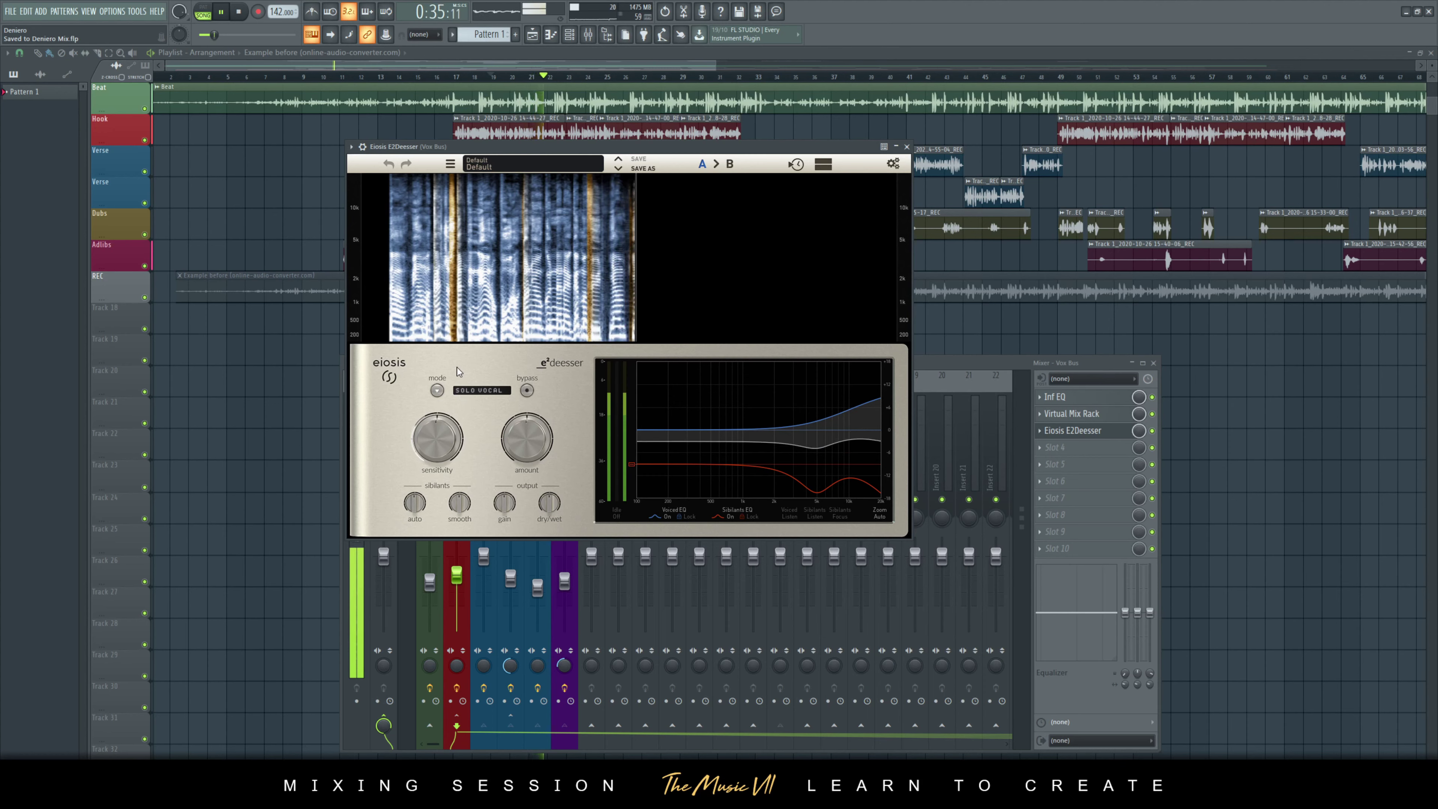
mouse_move(437, 443)
mouse_down()
mouse_move(441, 429)
mouse_move(436, 446)
mouse_up()
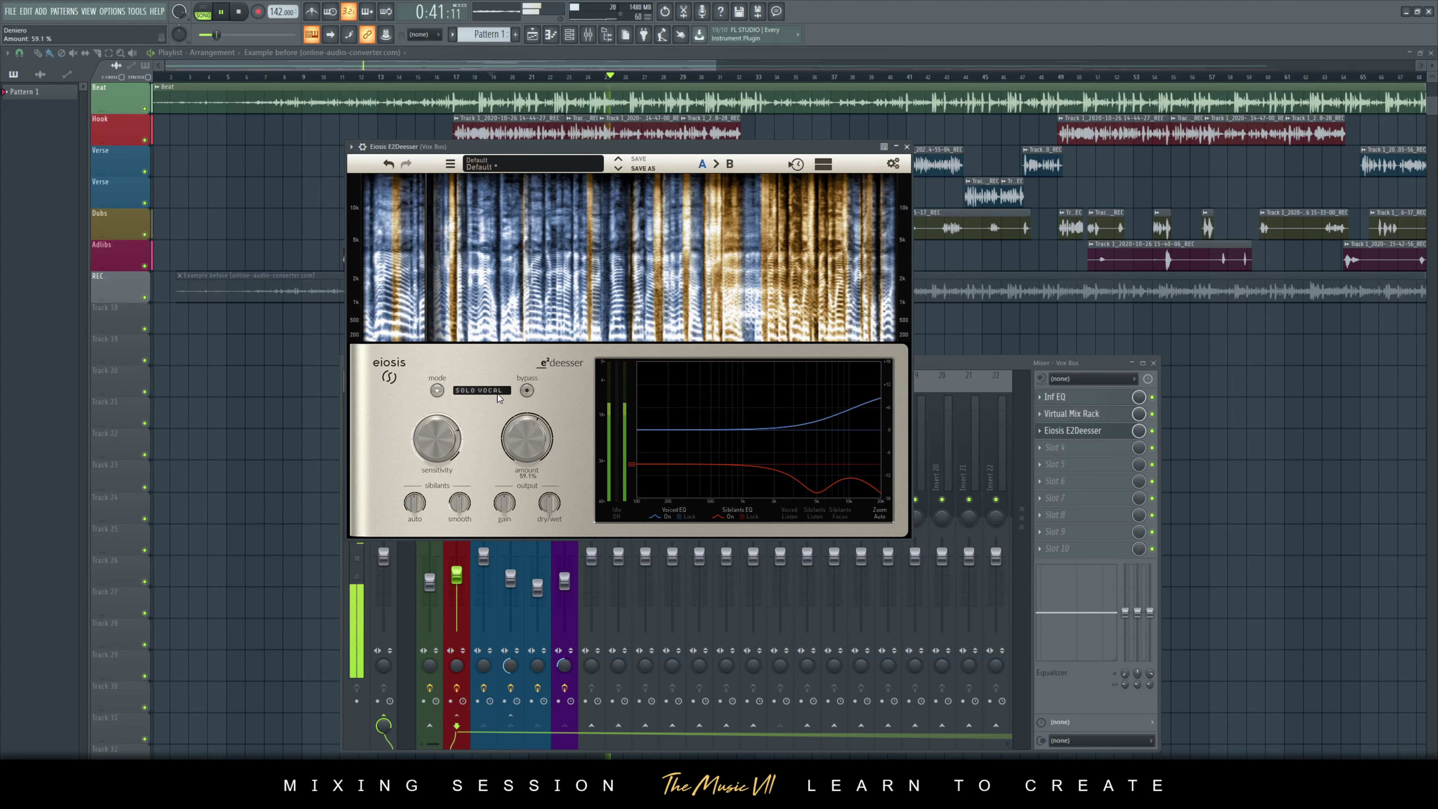
click(481, 391)
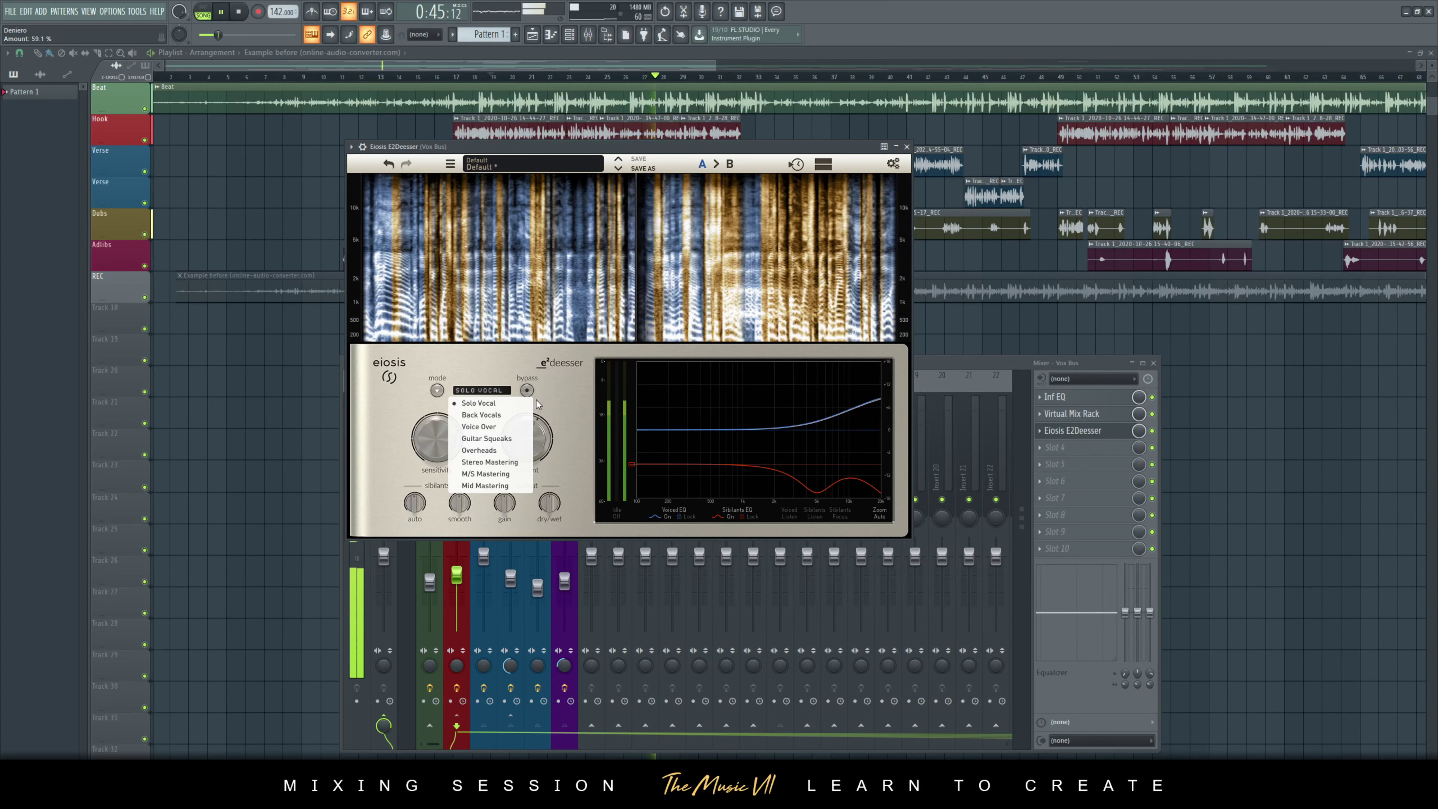
click(561, 398)
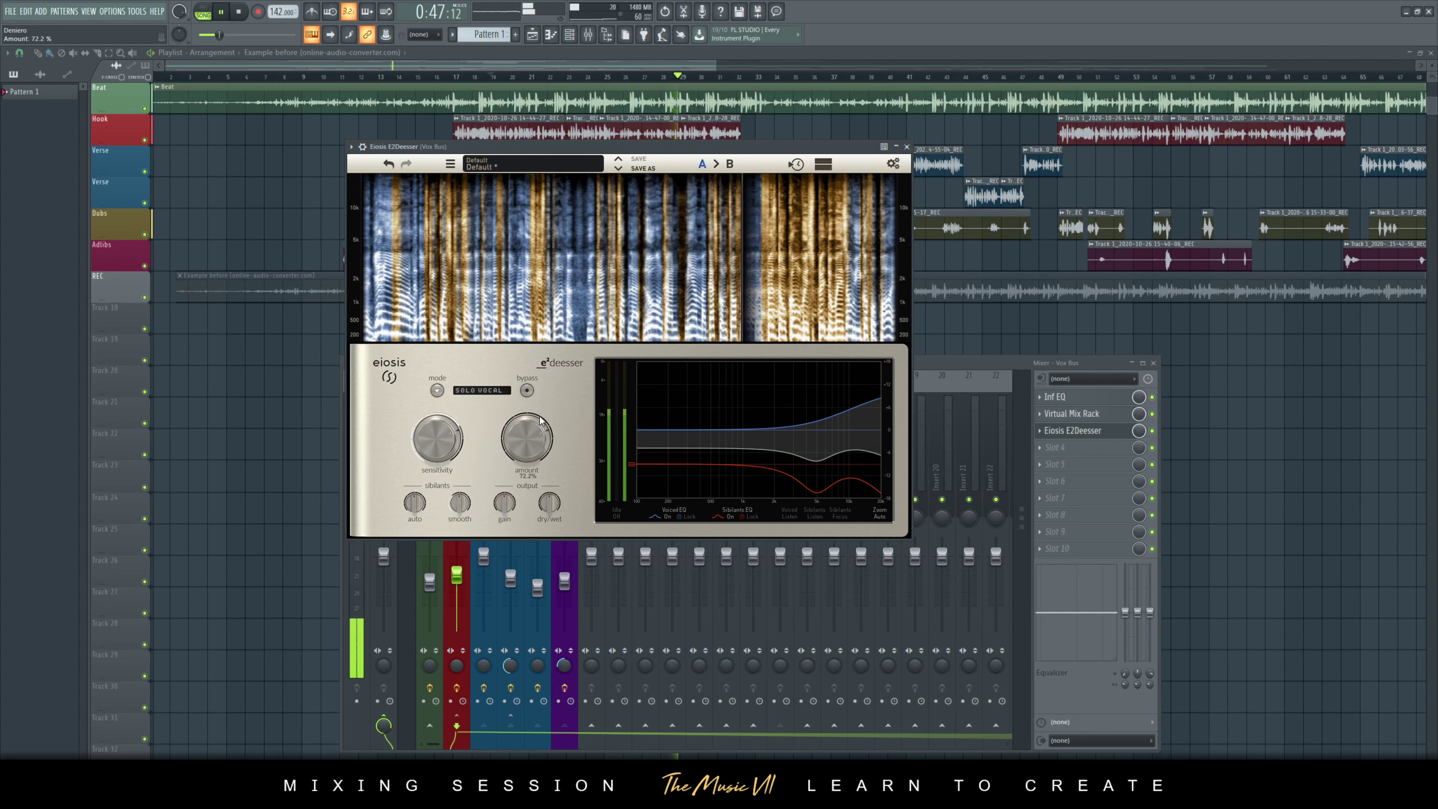
- Adjust the E2Deesser's amount during playback, fine-tune its sensitivity to about 70%, and save the project between adjustments
drag(530, 435, 531, 445)
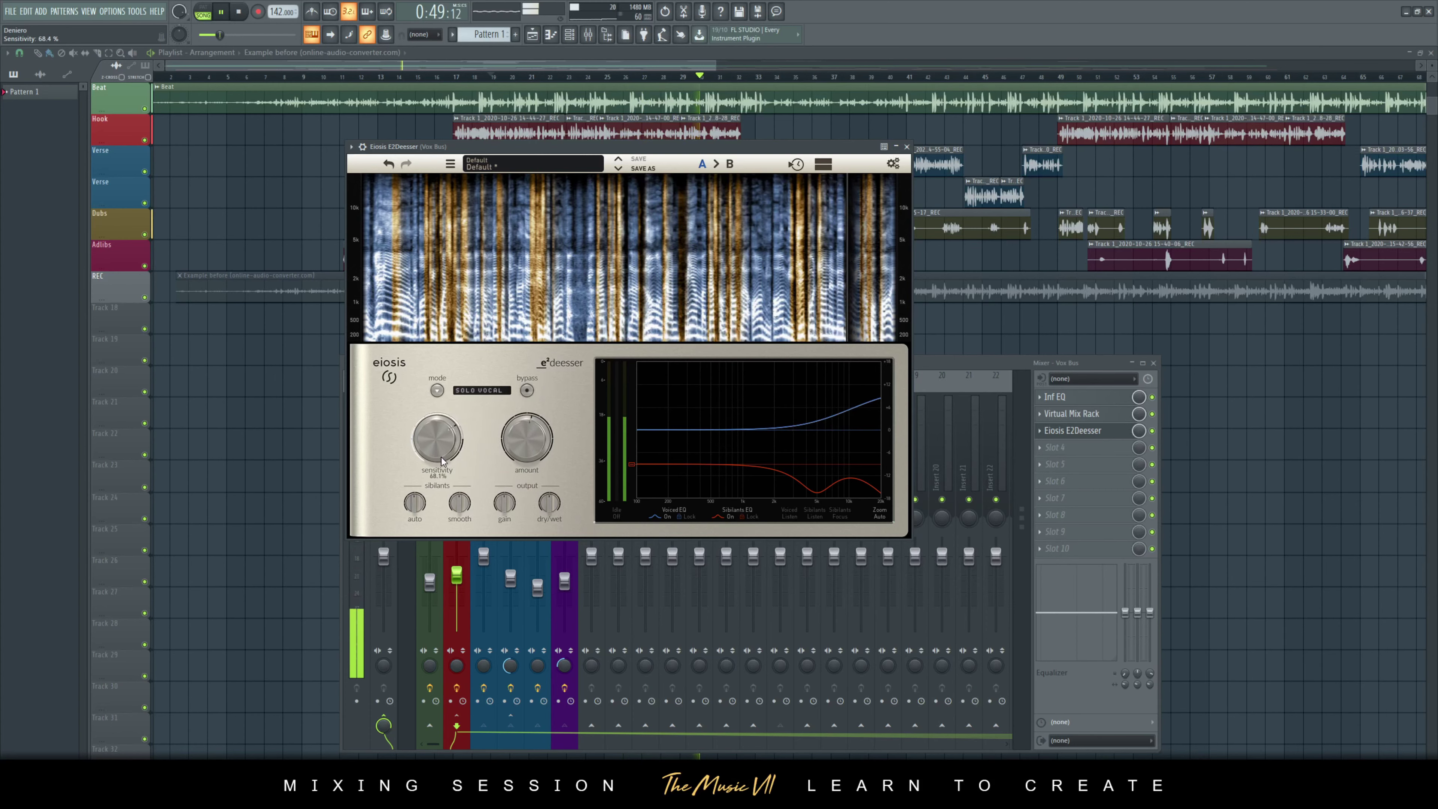
drag(443, 448, 443, 463)
key(ctrl+s)
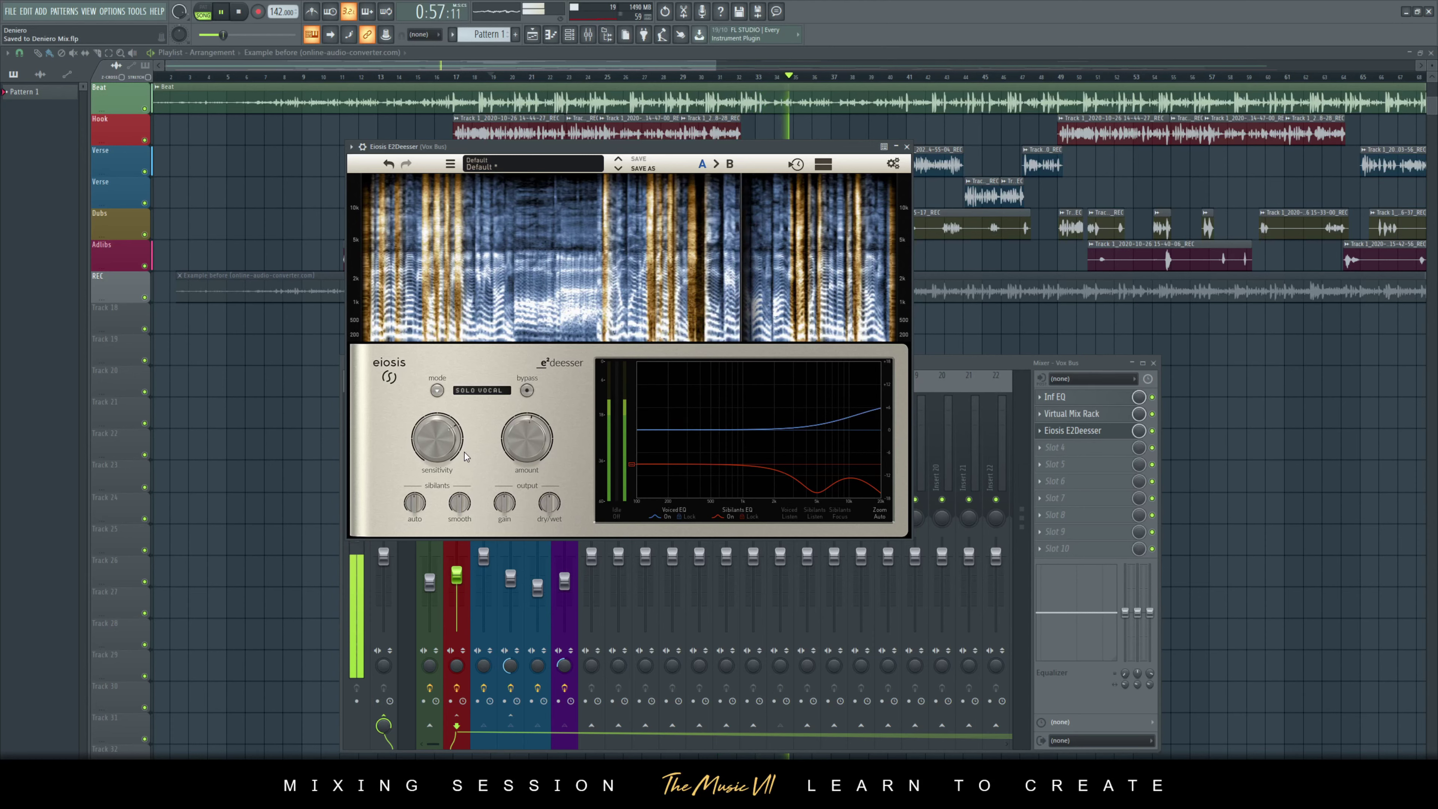
drag(464, 452, 465, 446)
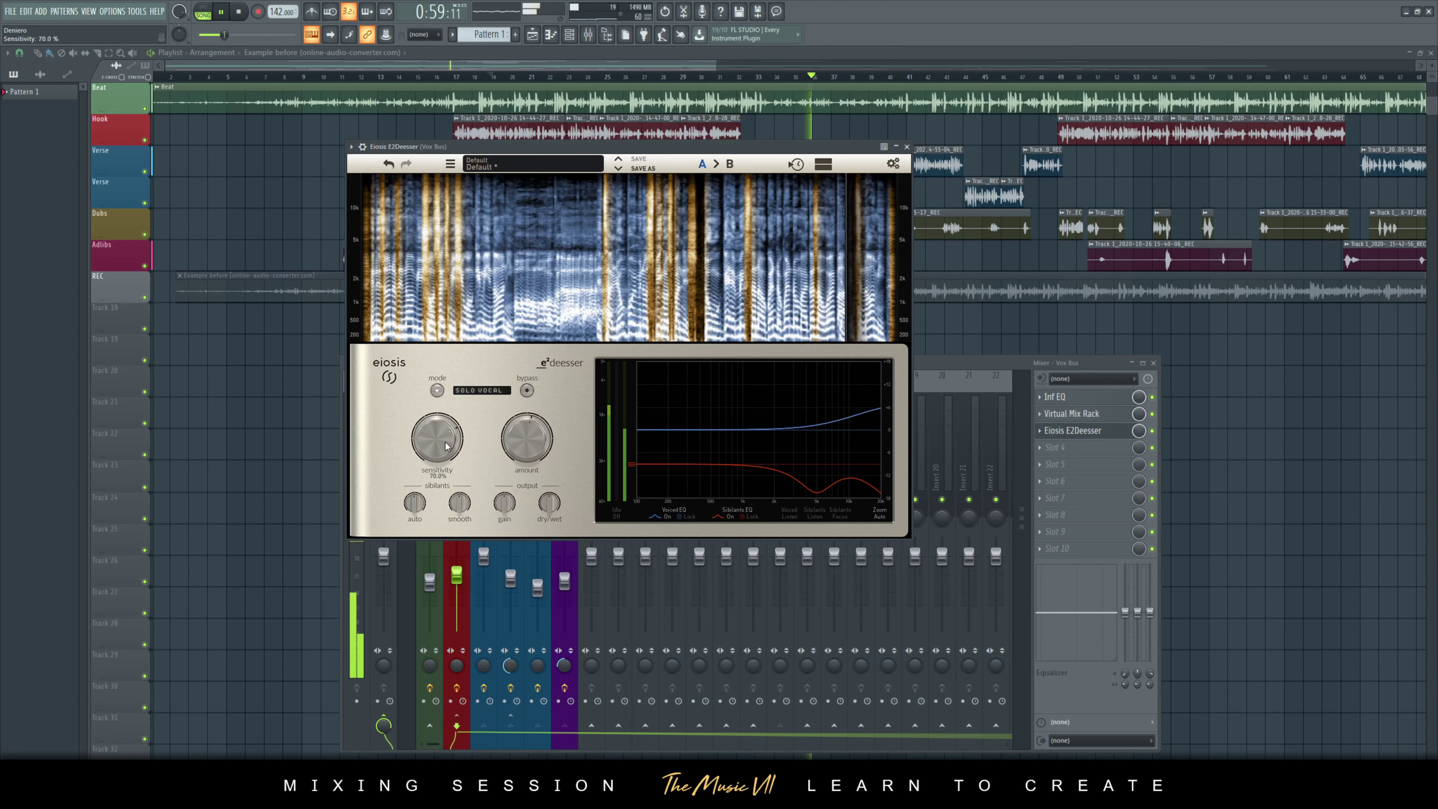
- Set the E2Deesser's sibilants Smooth to about 68.8%, lower its output dry/wet to slightly above 90%, and save the project
click(460, 504)
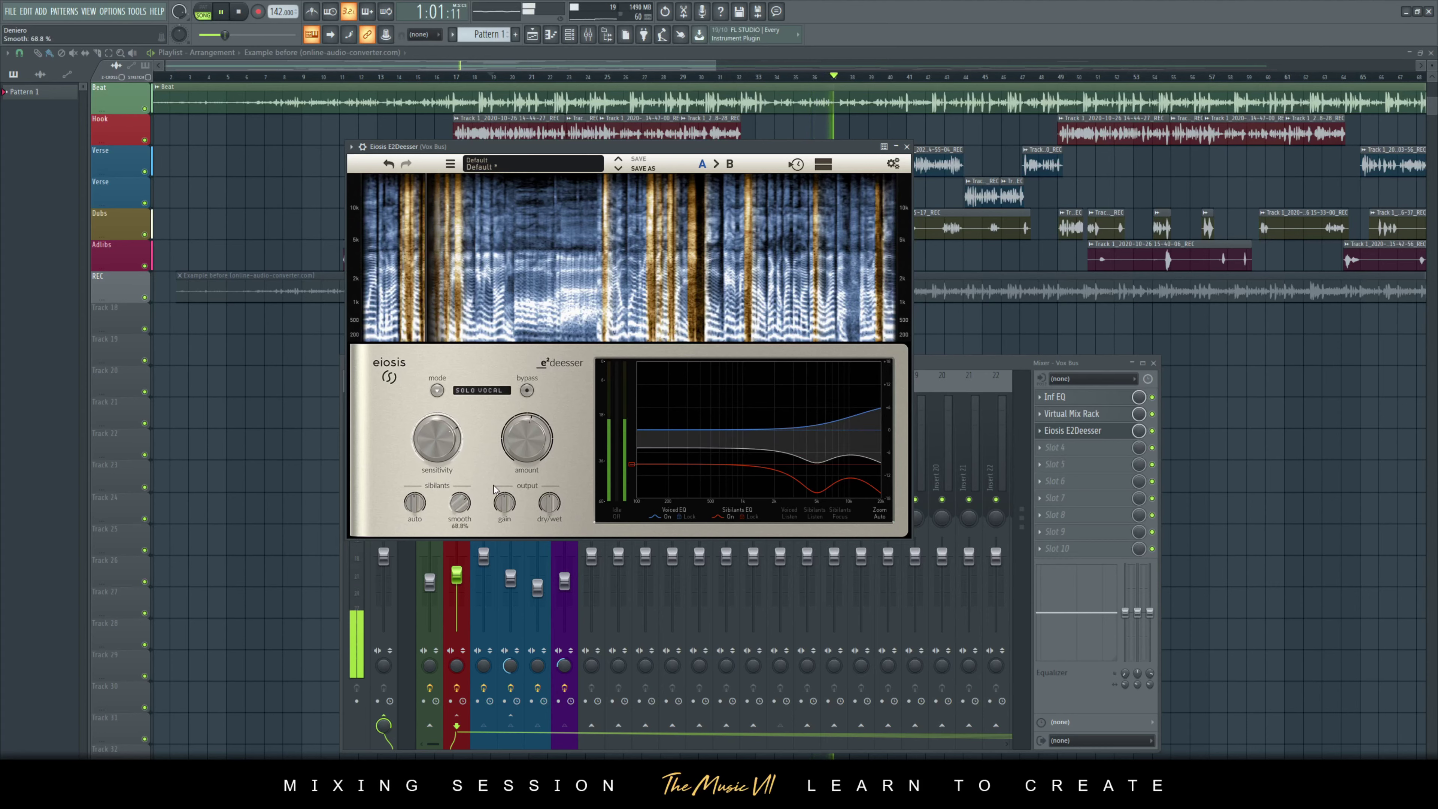
click(550, 504)
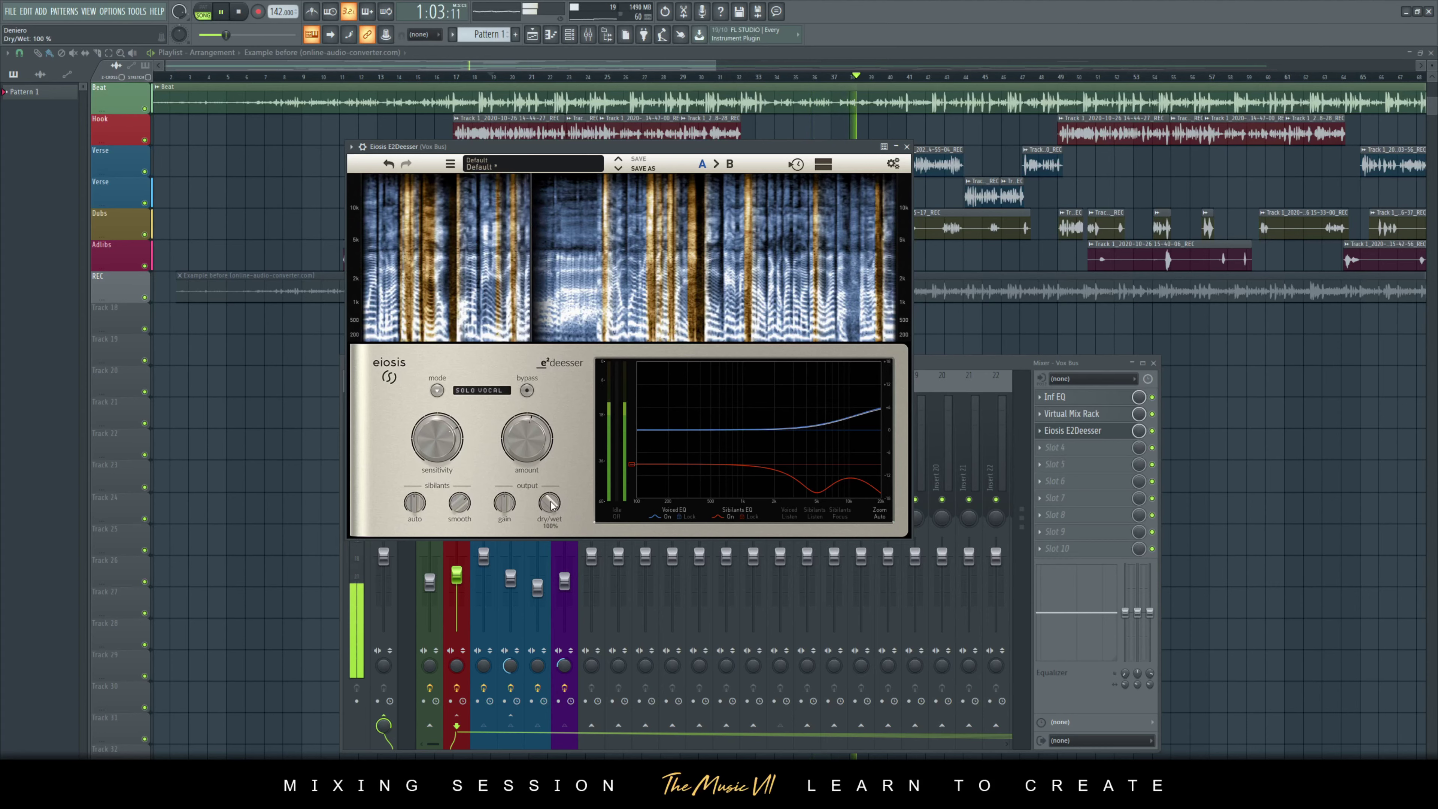
drag(550, 504, 555, 514)
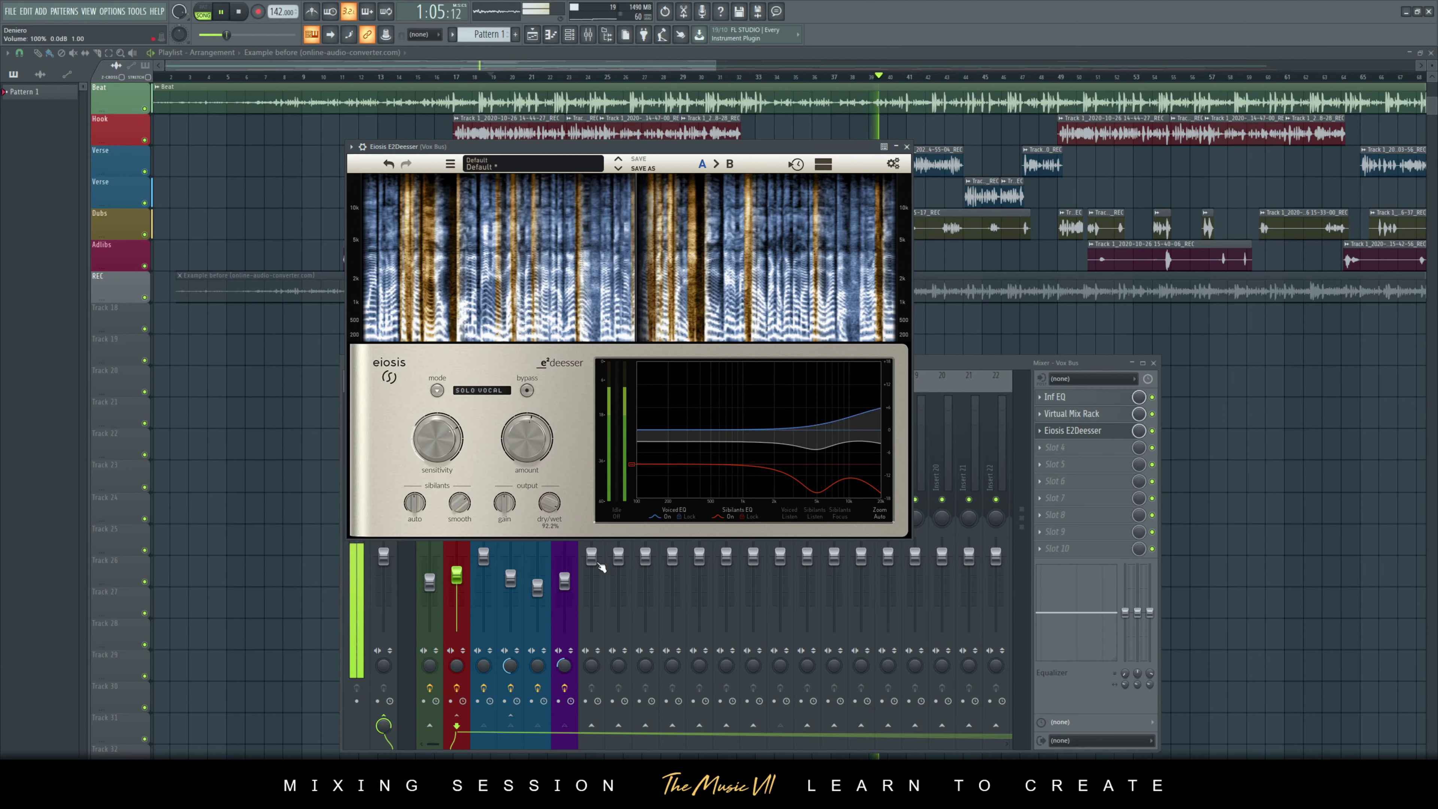
key(ctrl+s)
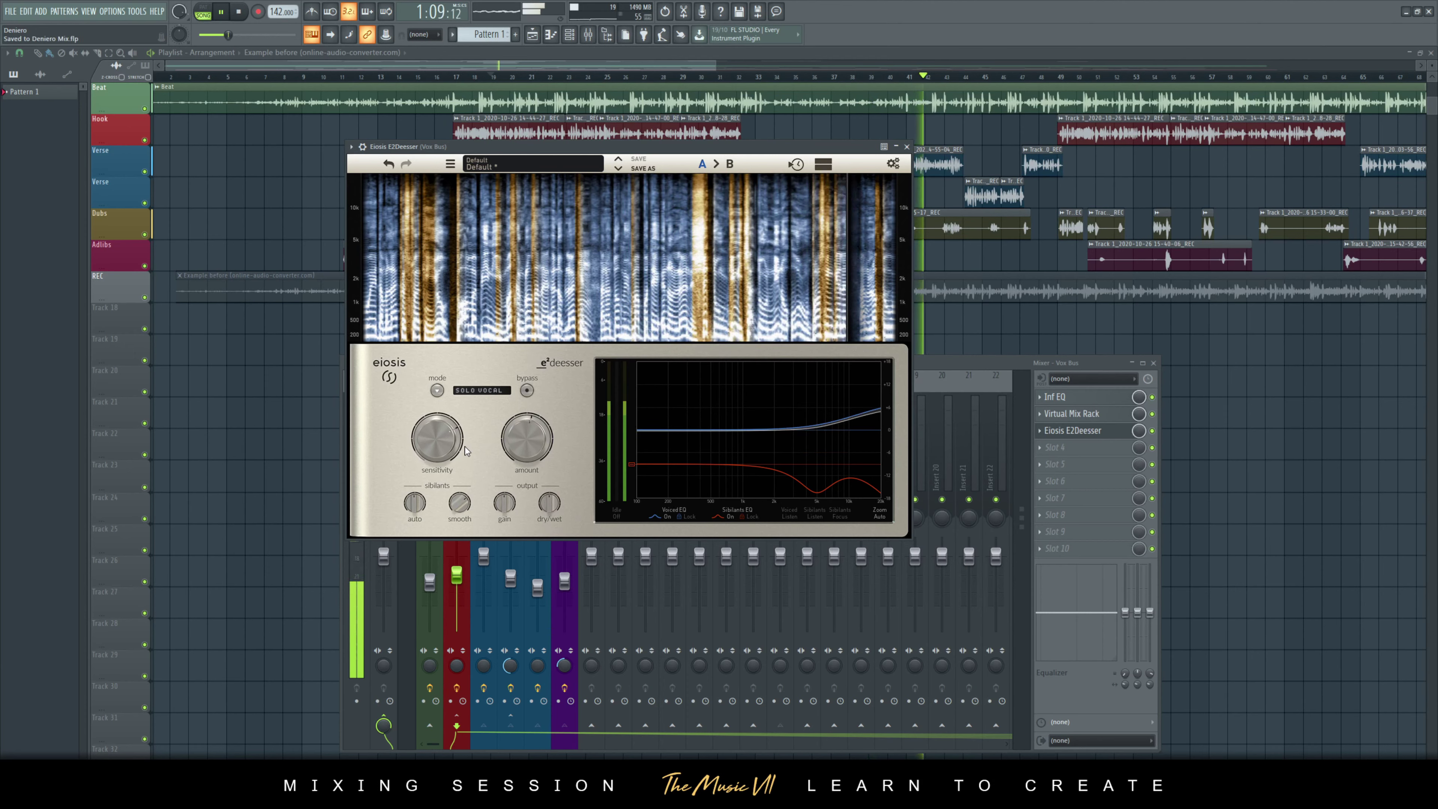
- Lower the E2Deesser's amount to about 57%, save the project, and close the plugin window
drag(516, 446, 521, 437)
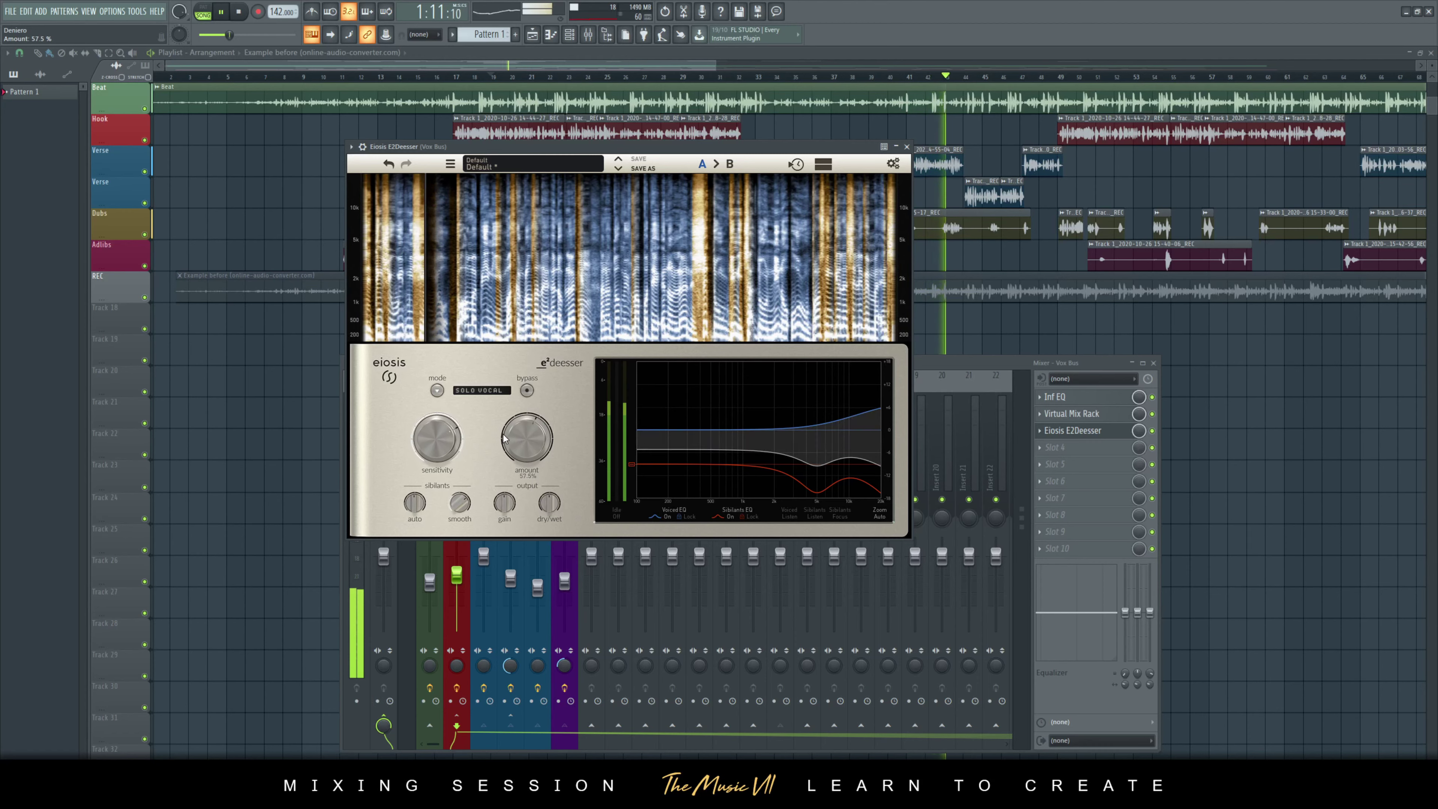
key(ctrl+s)
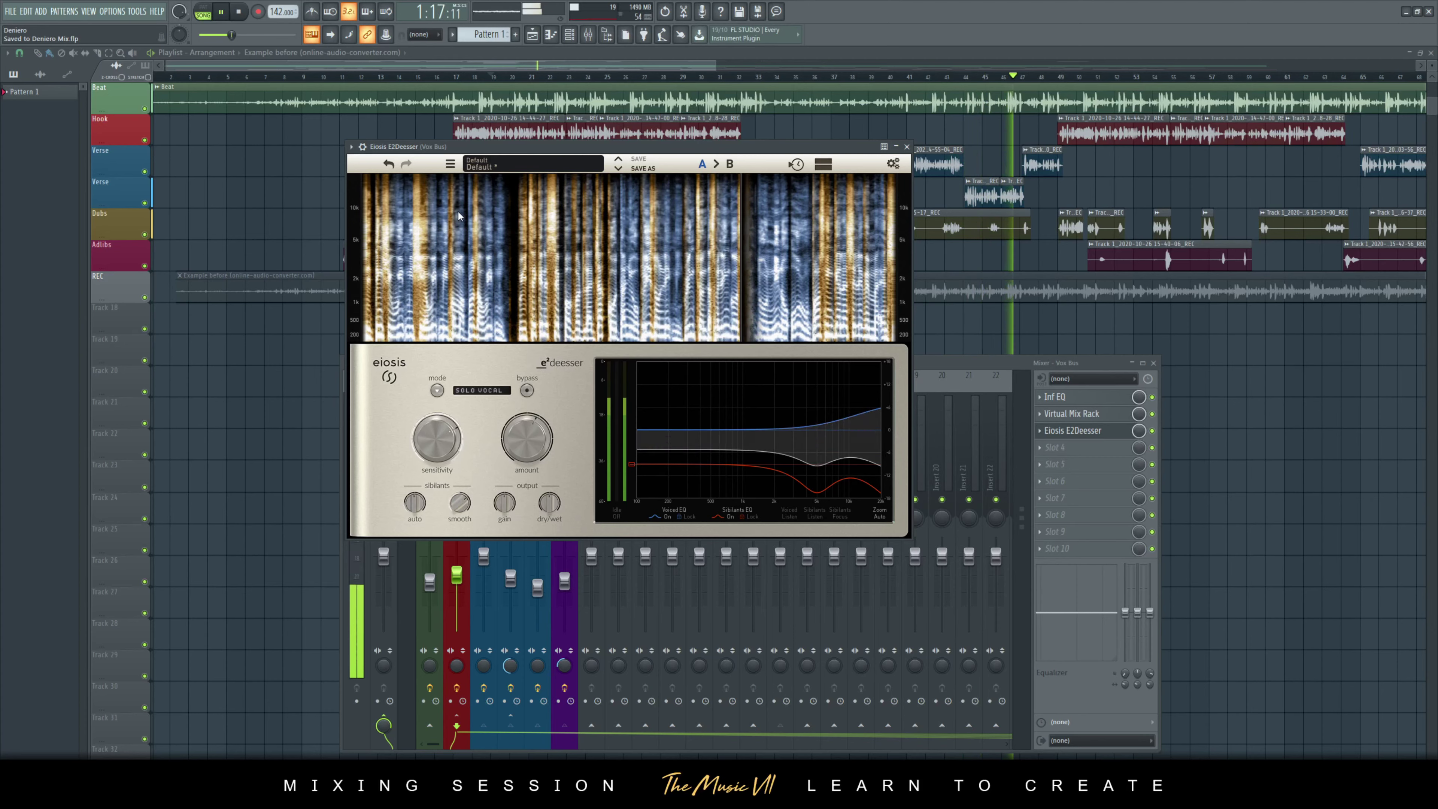
click(893, 165)
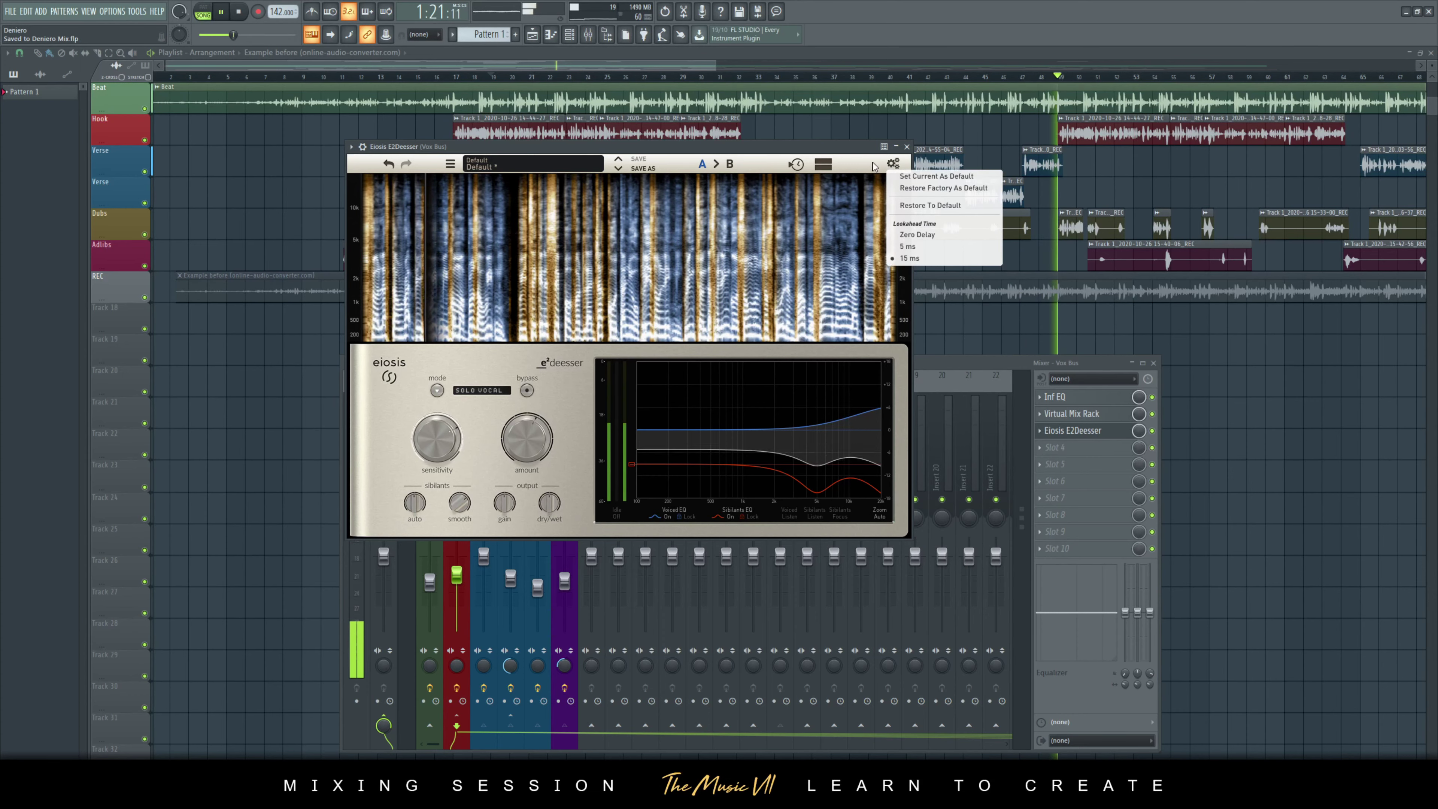
click(574, 367)
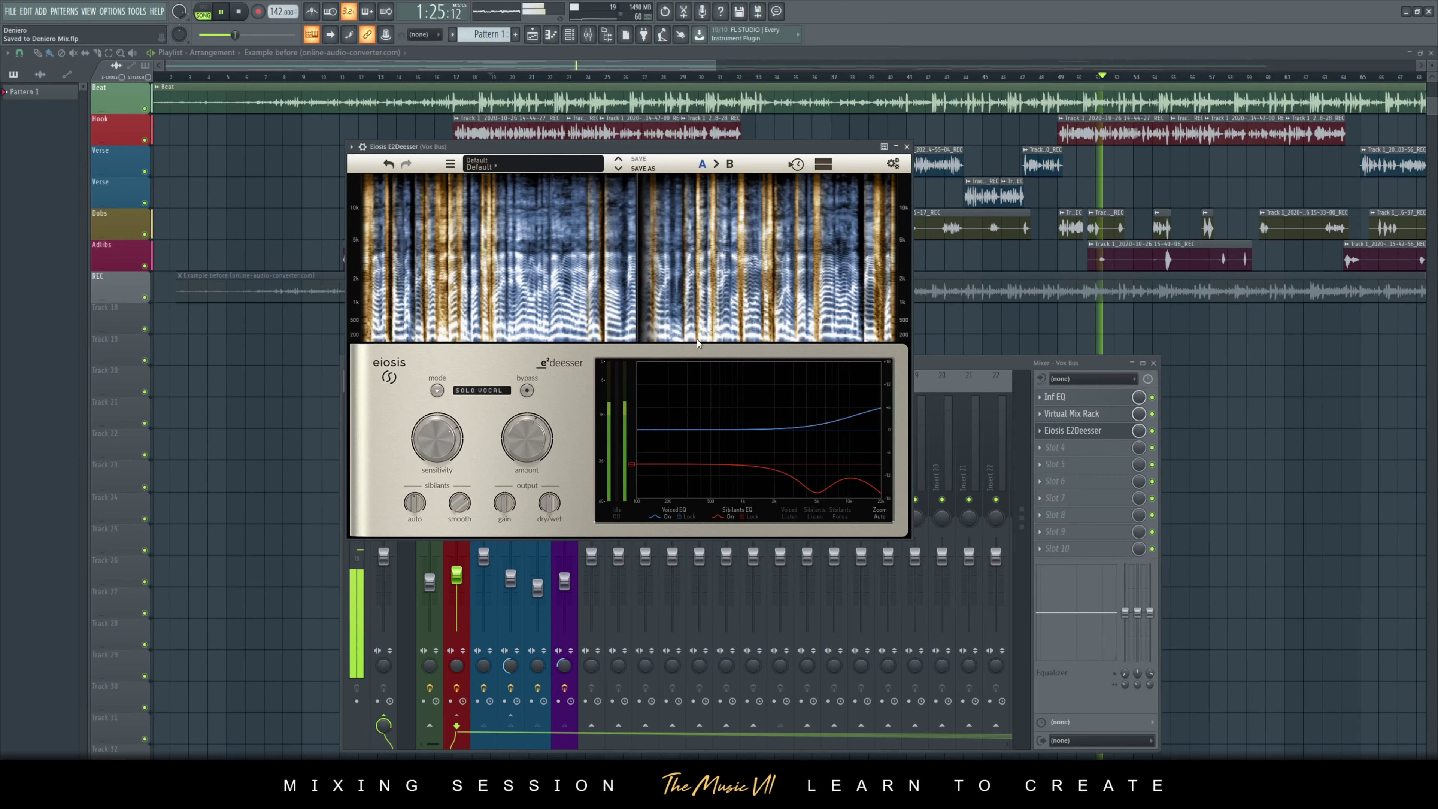
click(906, 146)
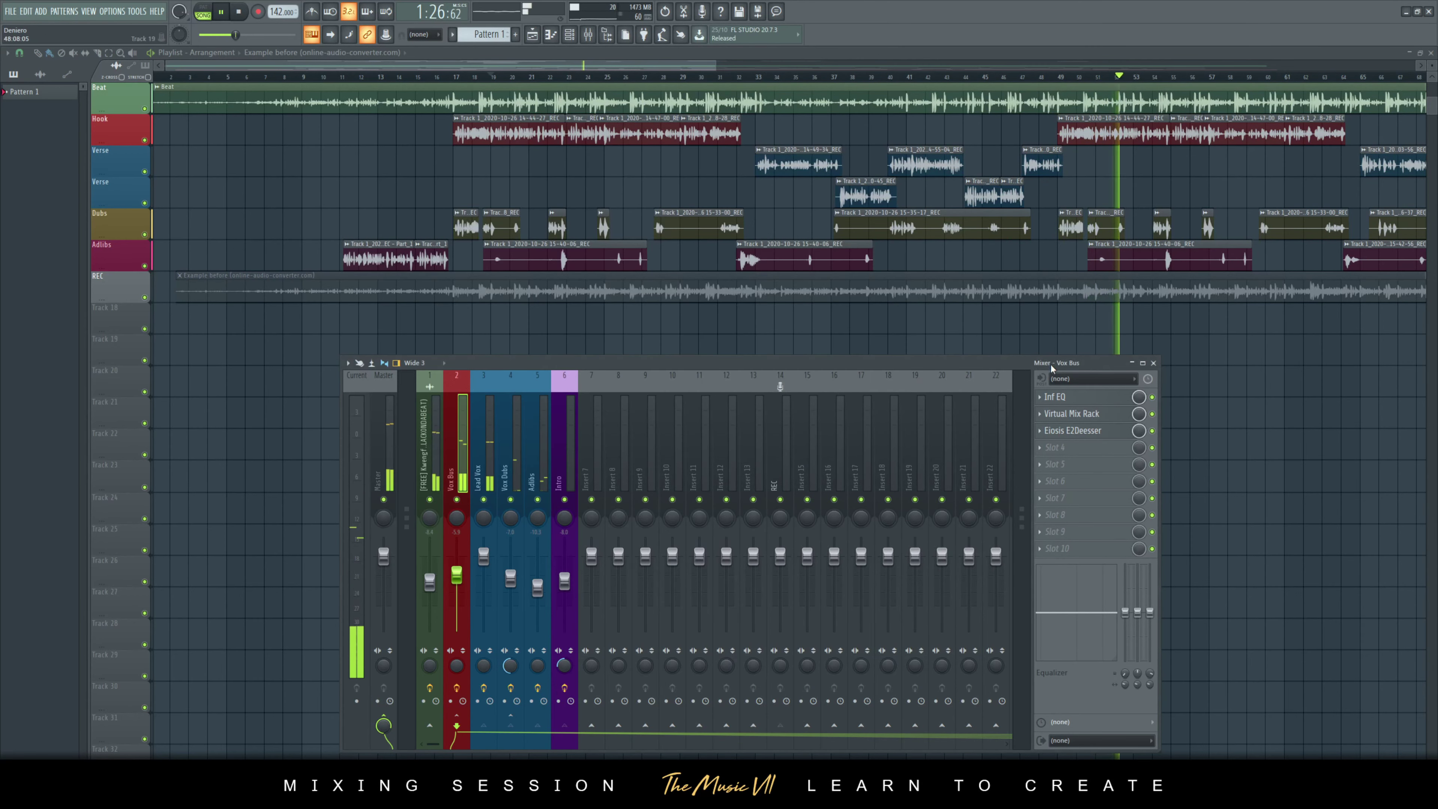
click(1057, 456)
click(1060, 454)
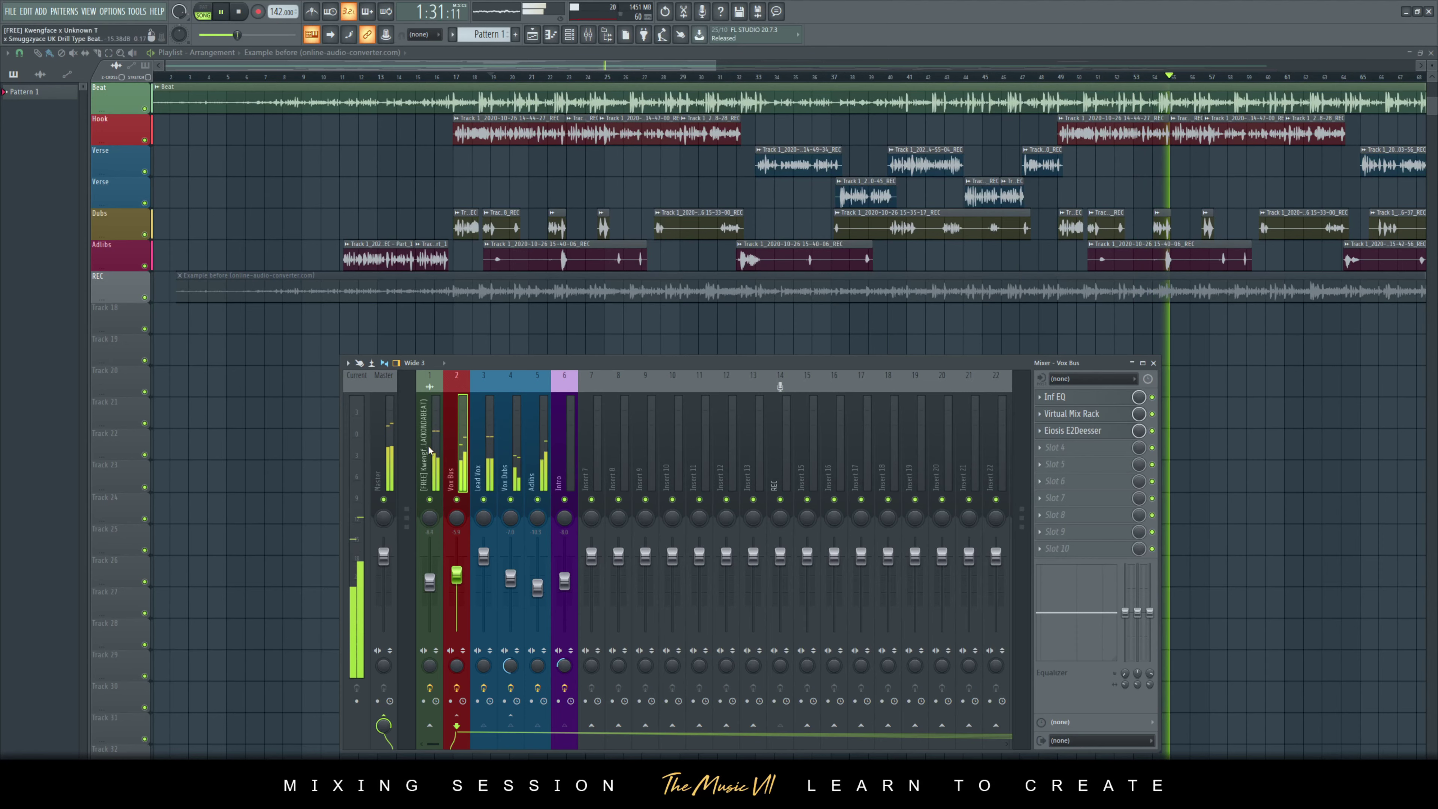
click(1084, 449)
right_click(1084, 448)
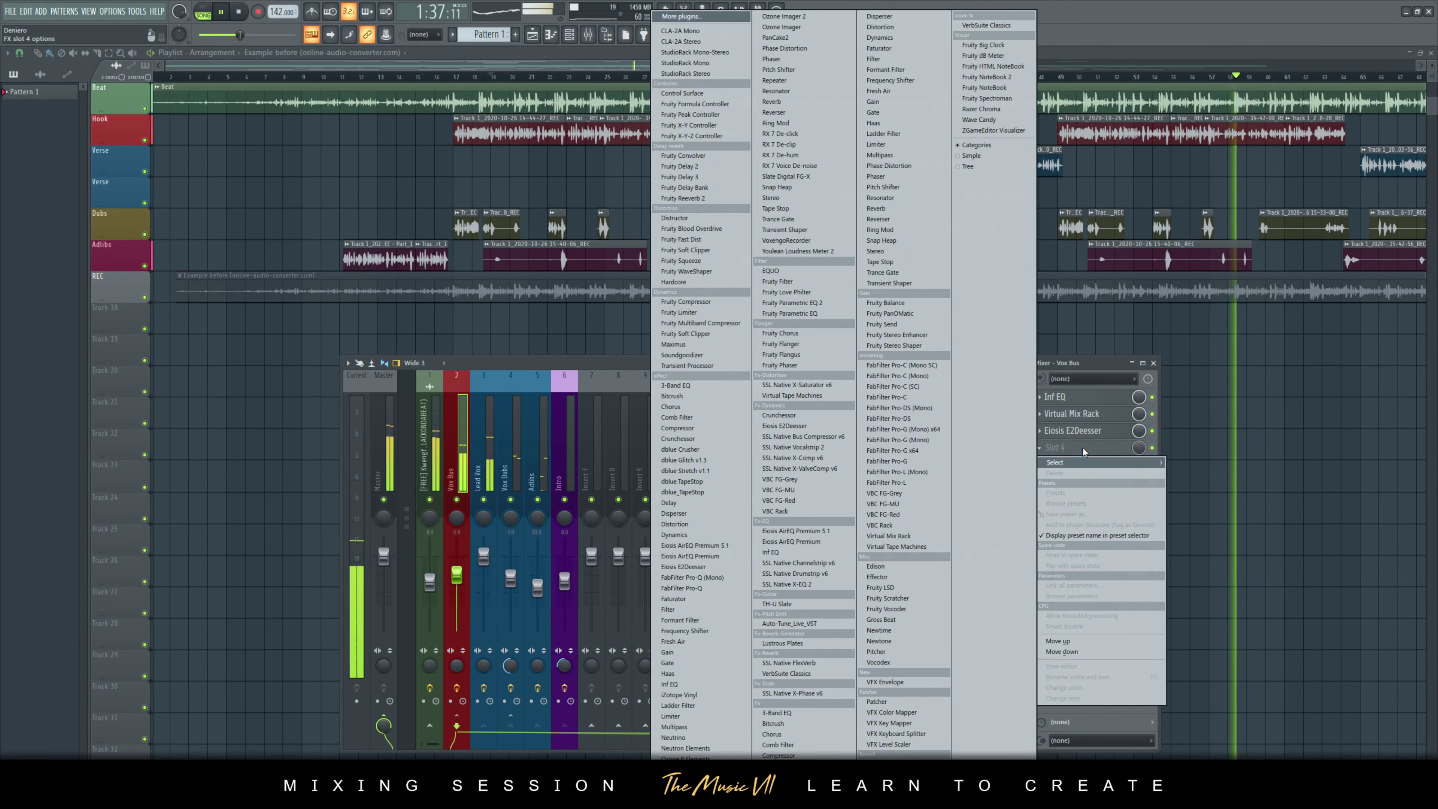
key(Escape)
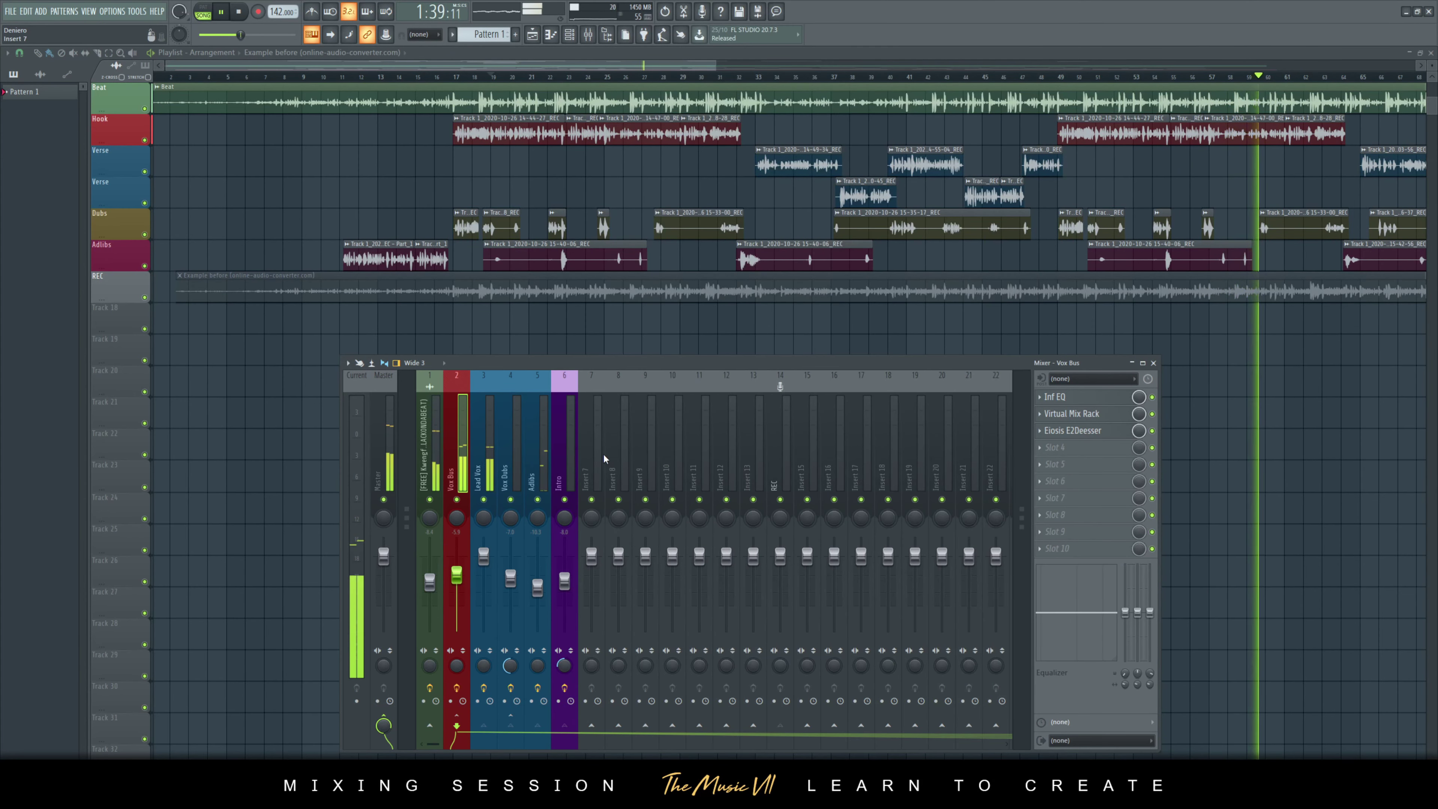
- Rebalance the Vox Bus fader against the beat during playback, settling the bus volume at about -8.0 dB
key(space)
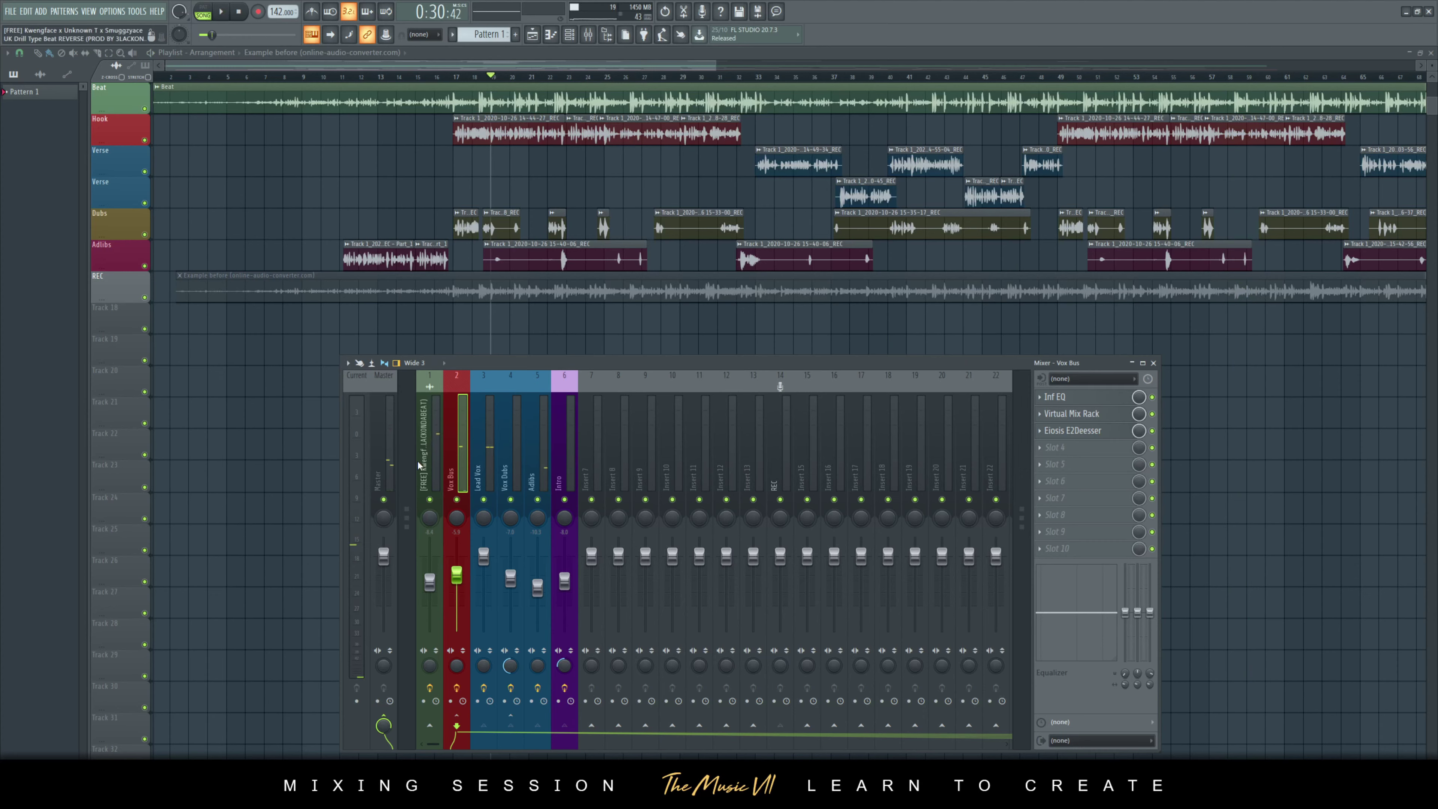
click(440, 444)
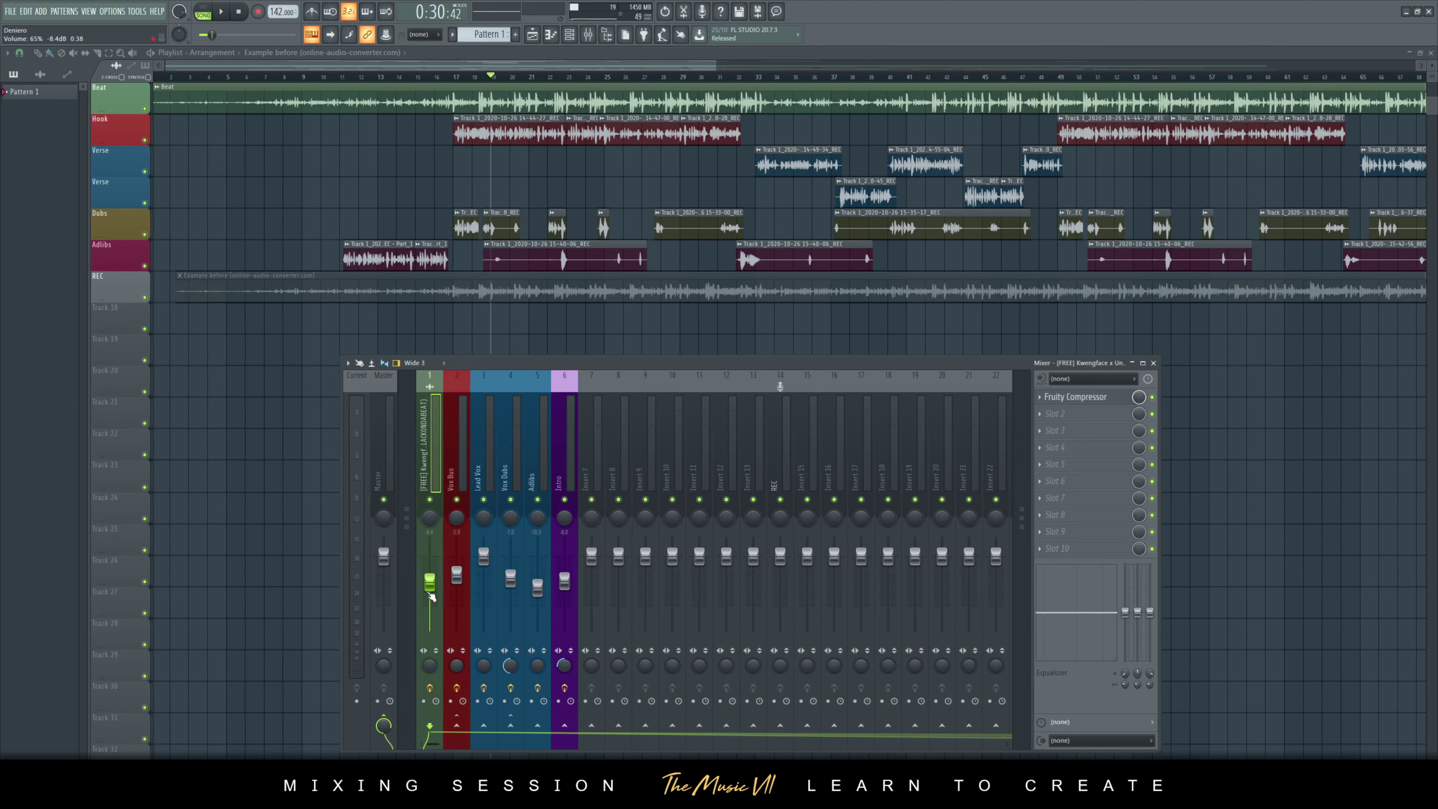
click(447, 457)
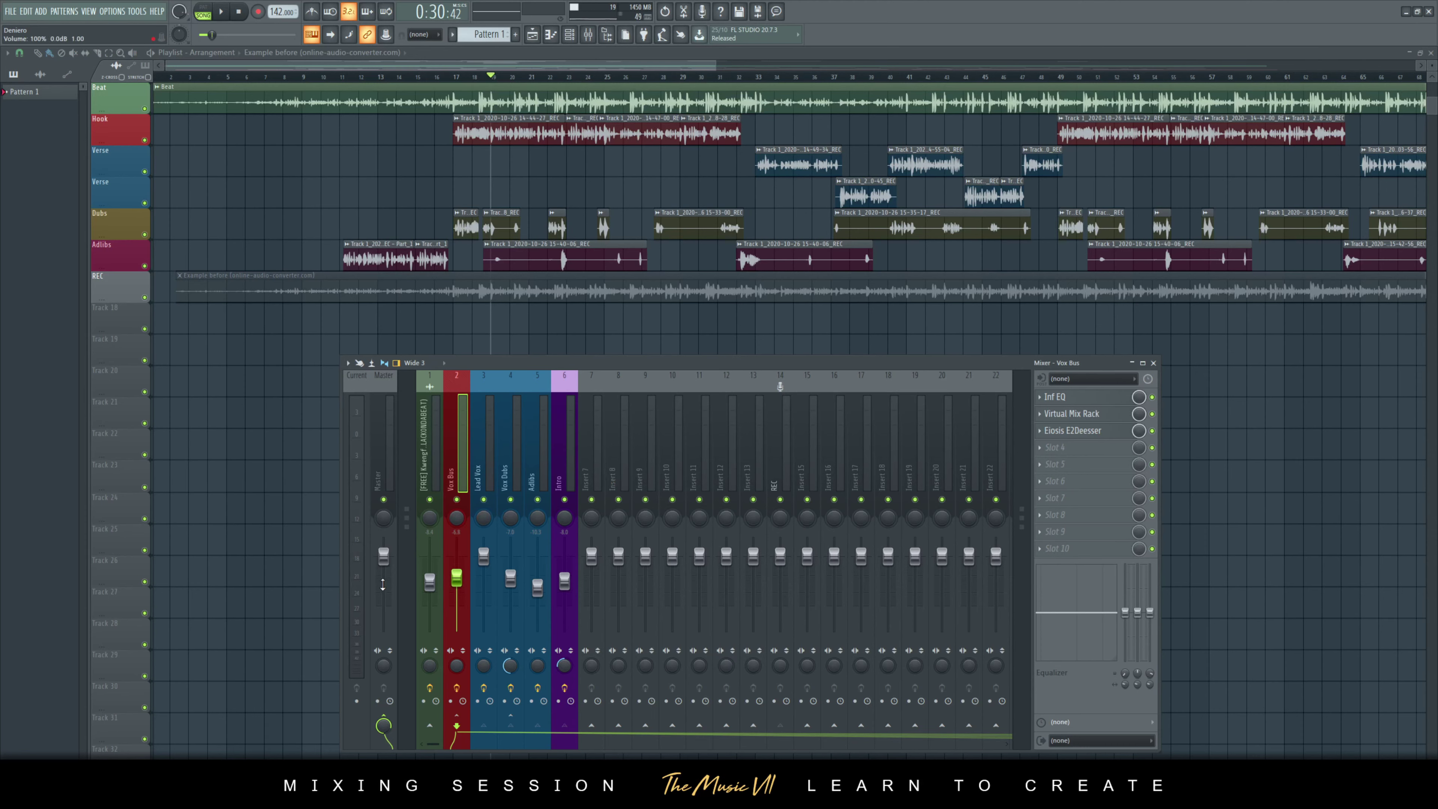
key(space)
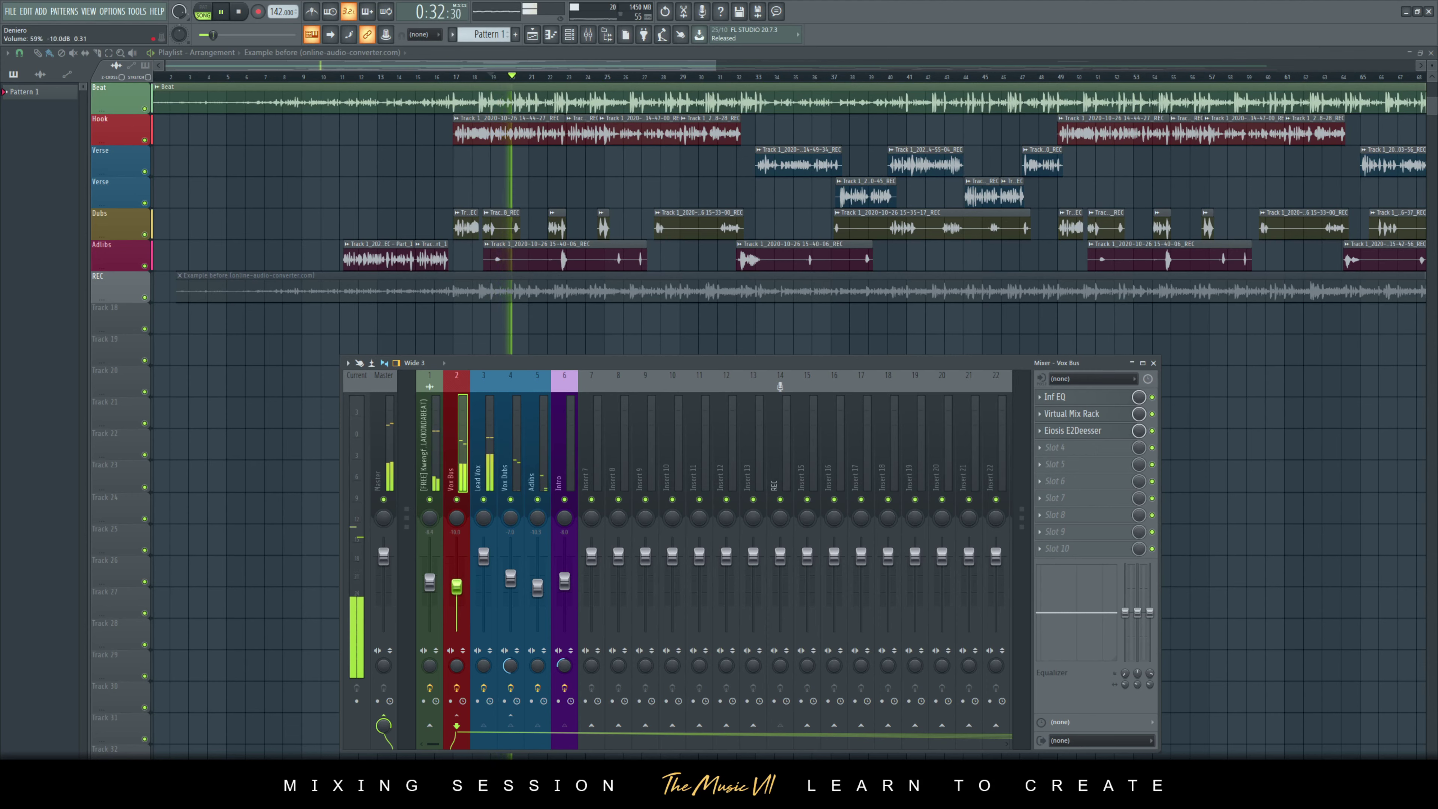
drag(457, 586, 457, 577)
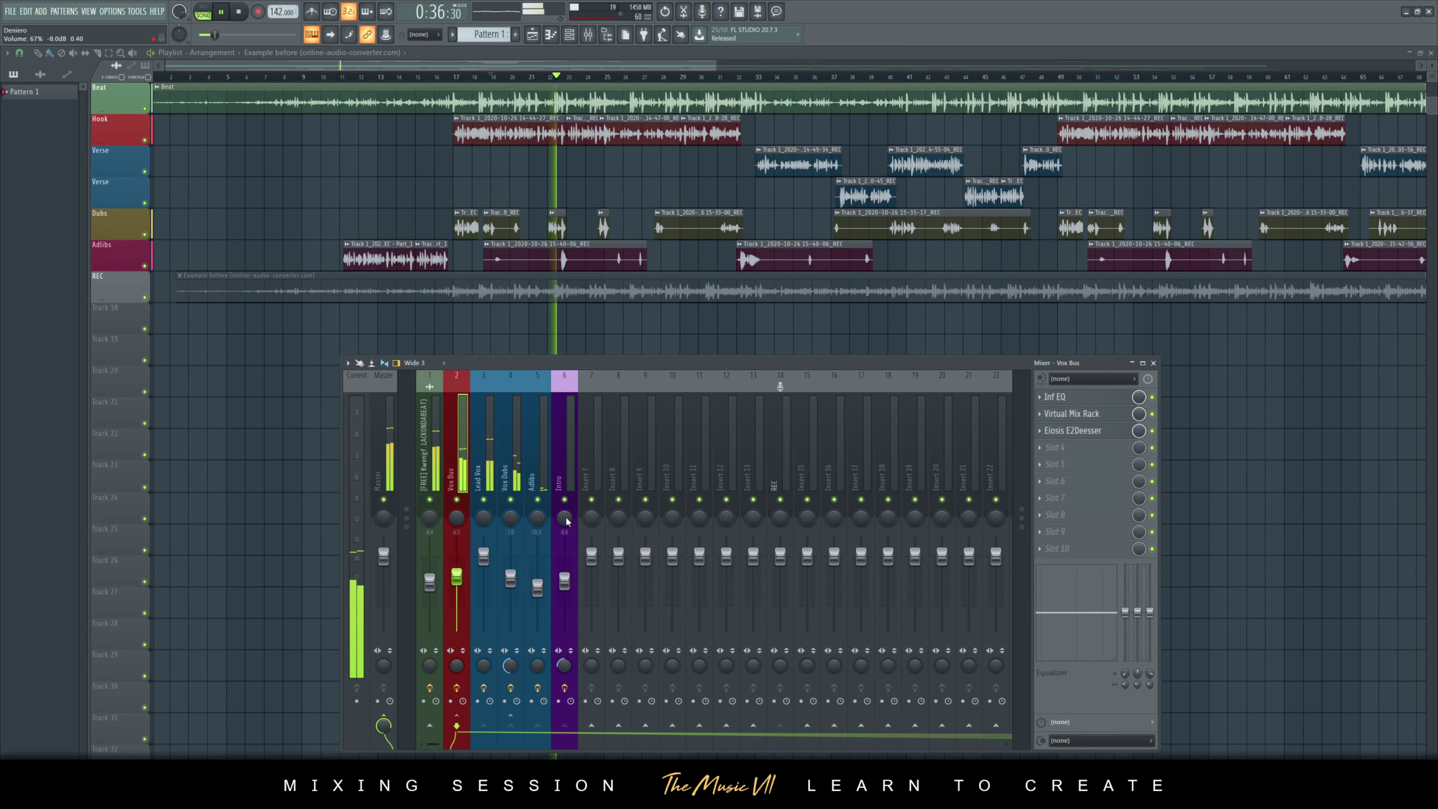
- Stop playback and rename mixer insert 8 as Reverb
right_click(615, 444)
key(space)
click(648, 386)
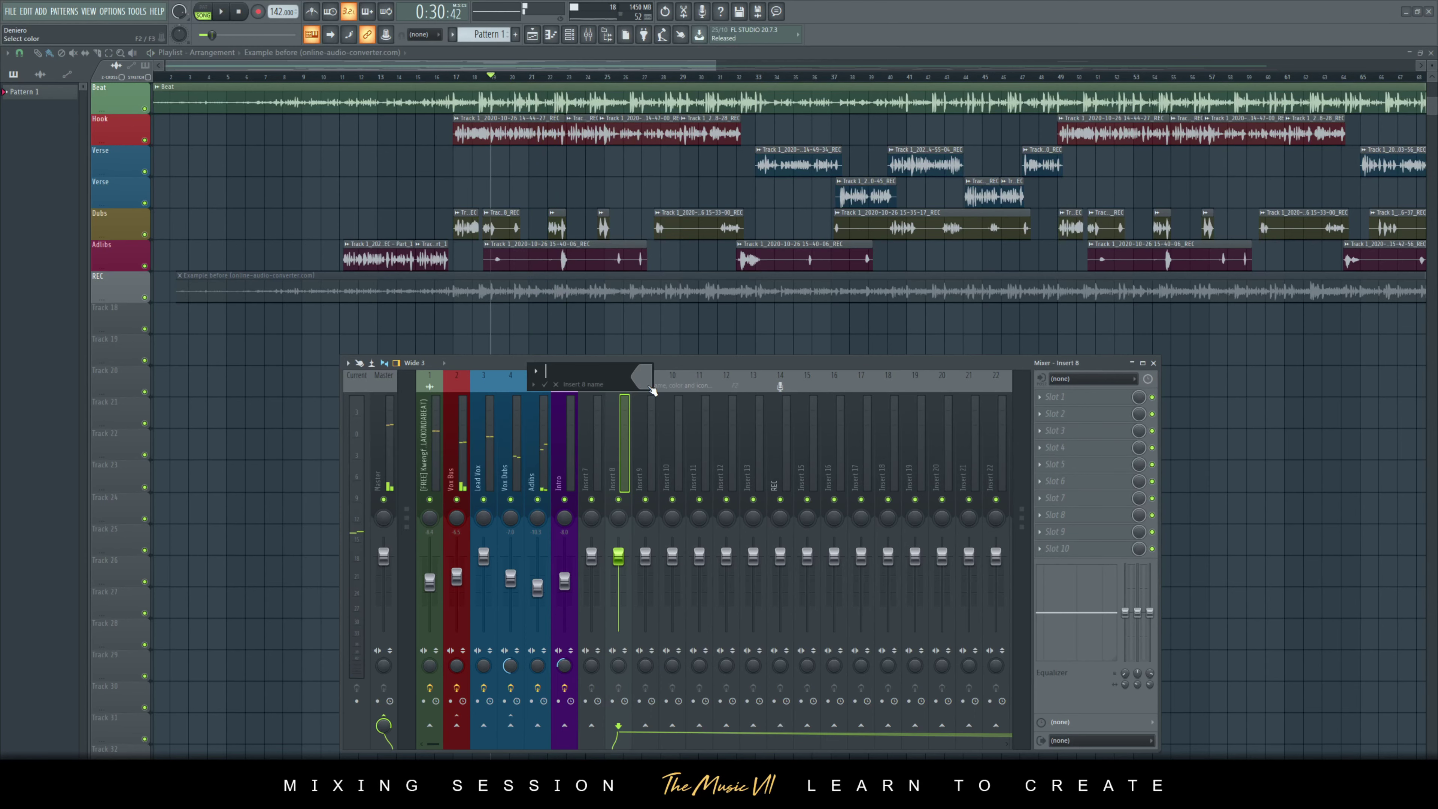
text(Reverb)
key(Return)
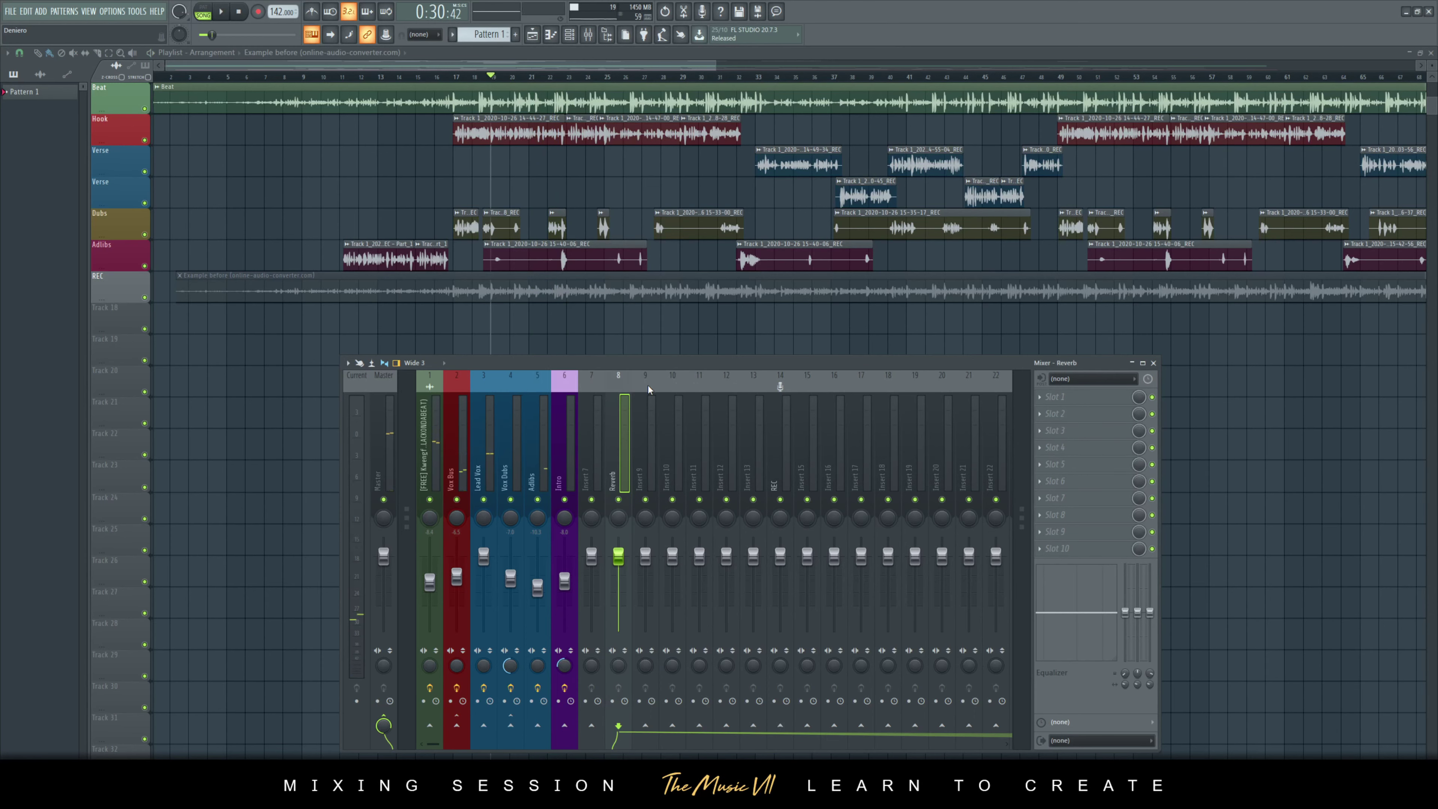
- Color the Reverb mixer track dark blue
right_click(630, 377)
click(679, 404)
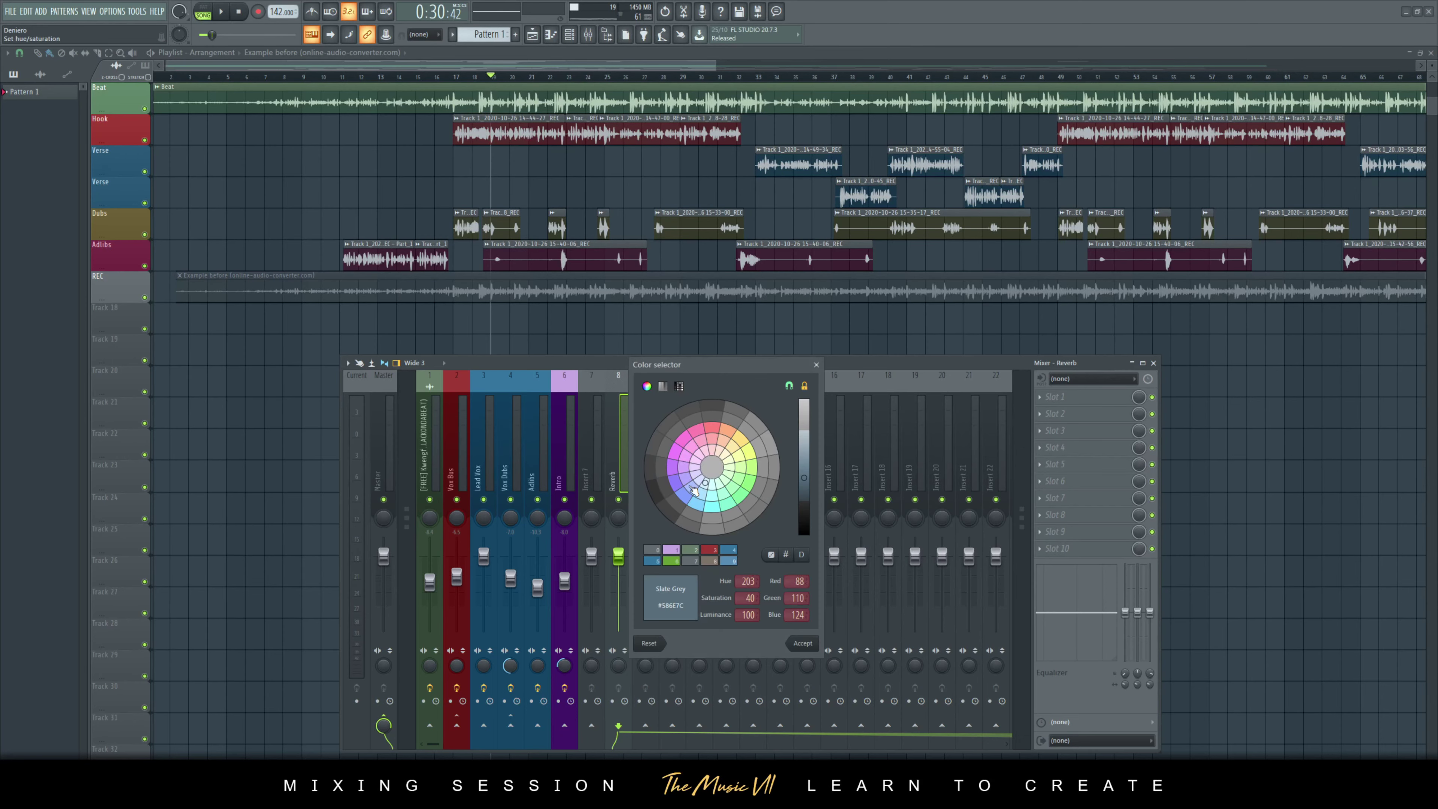
click(709, 518)
click(696, 503)
click(803, 644)
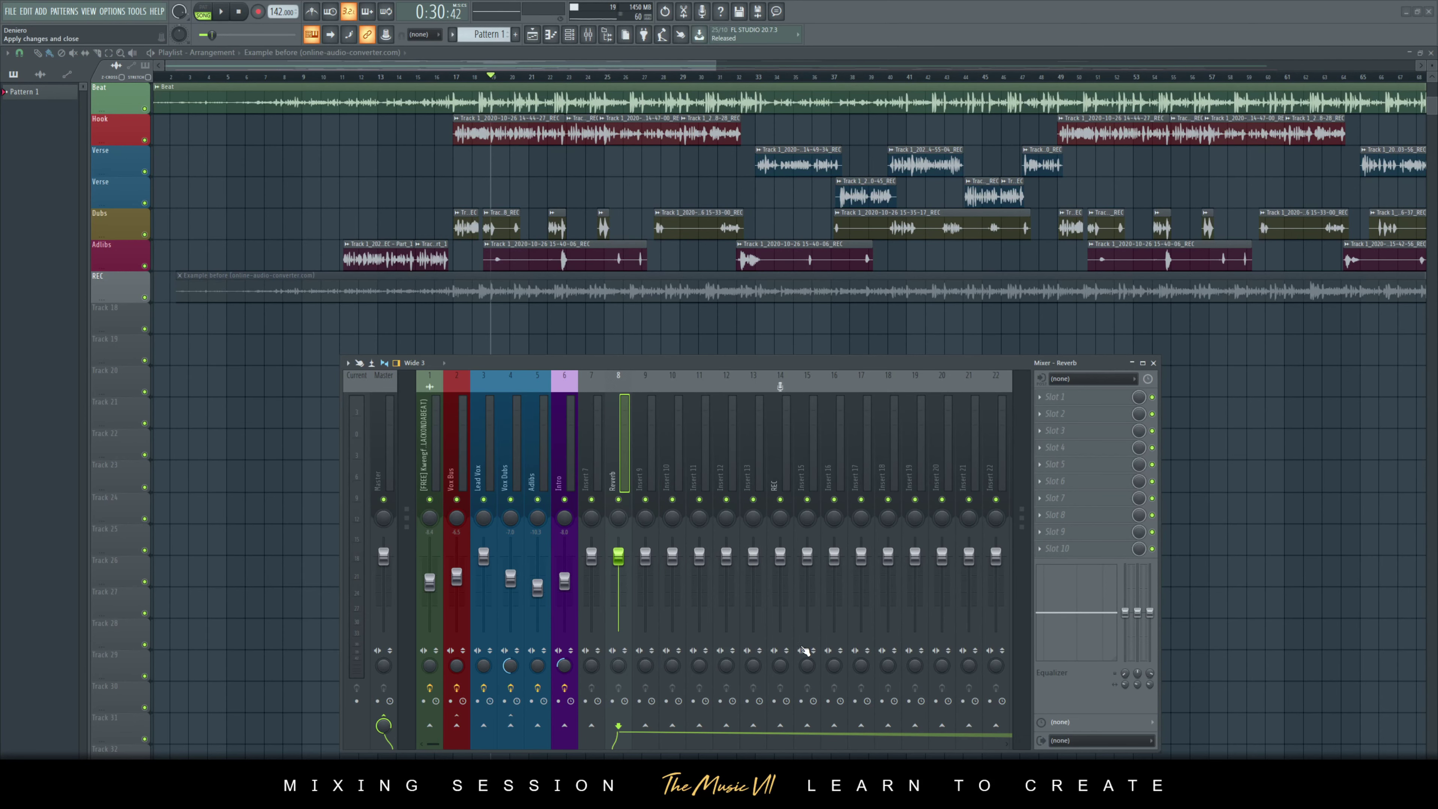
right_click(627, 460)
click(617, 451)
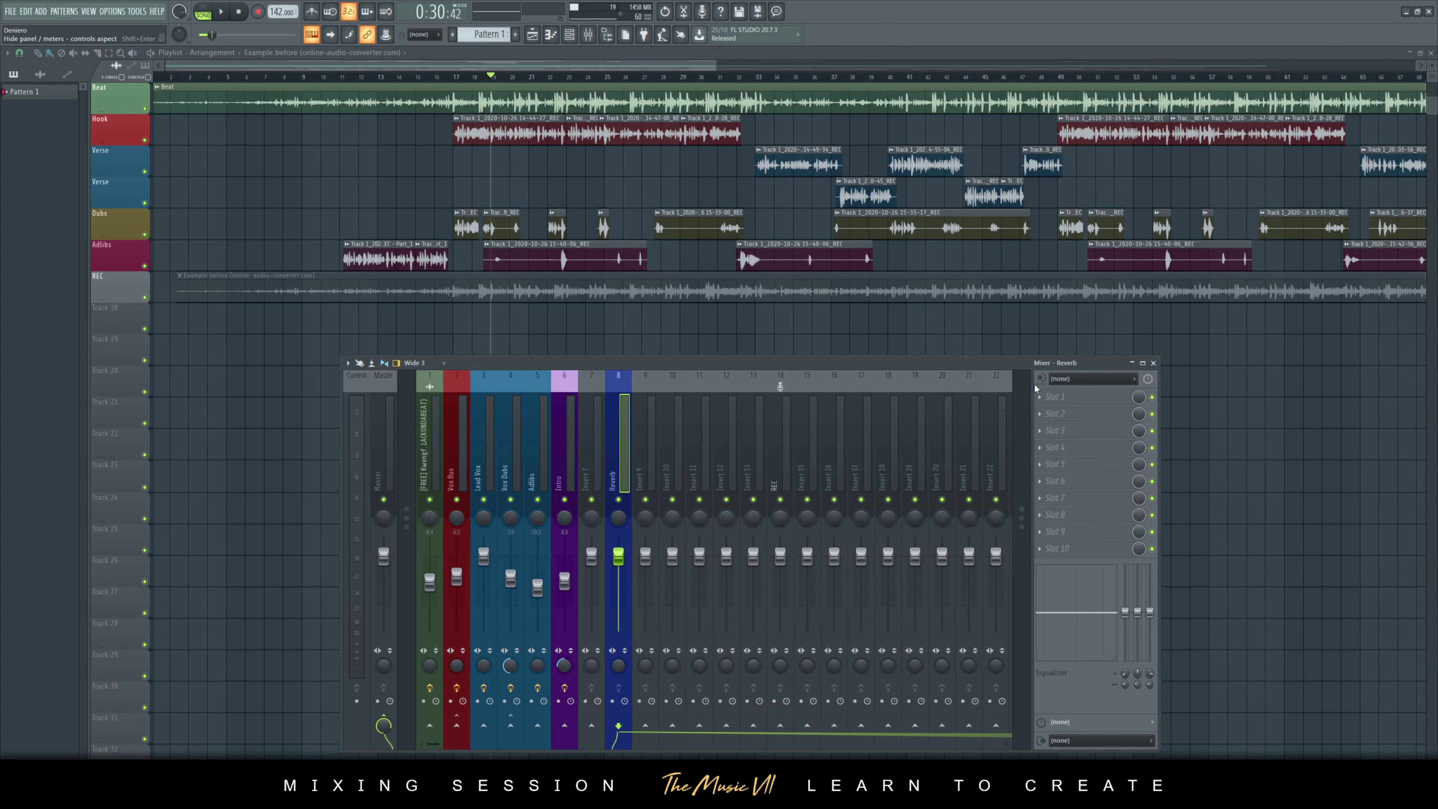
- Load VerbSuite Classics into the Reverb track's first effect slot and move its window above the mixer
click(1039, 397)
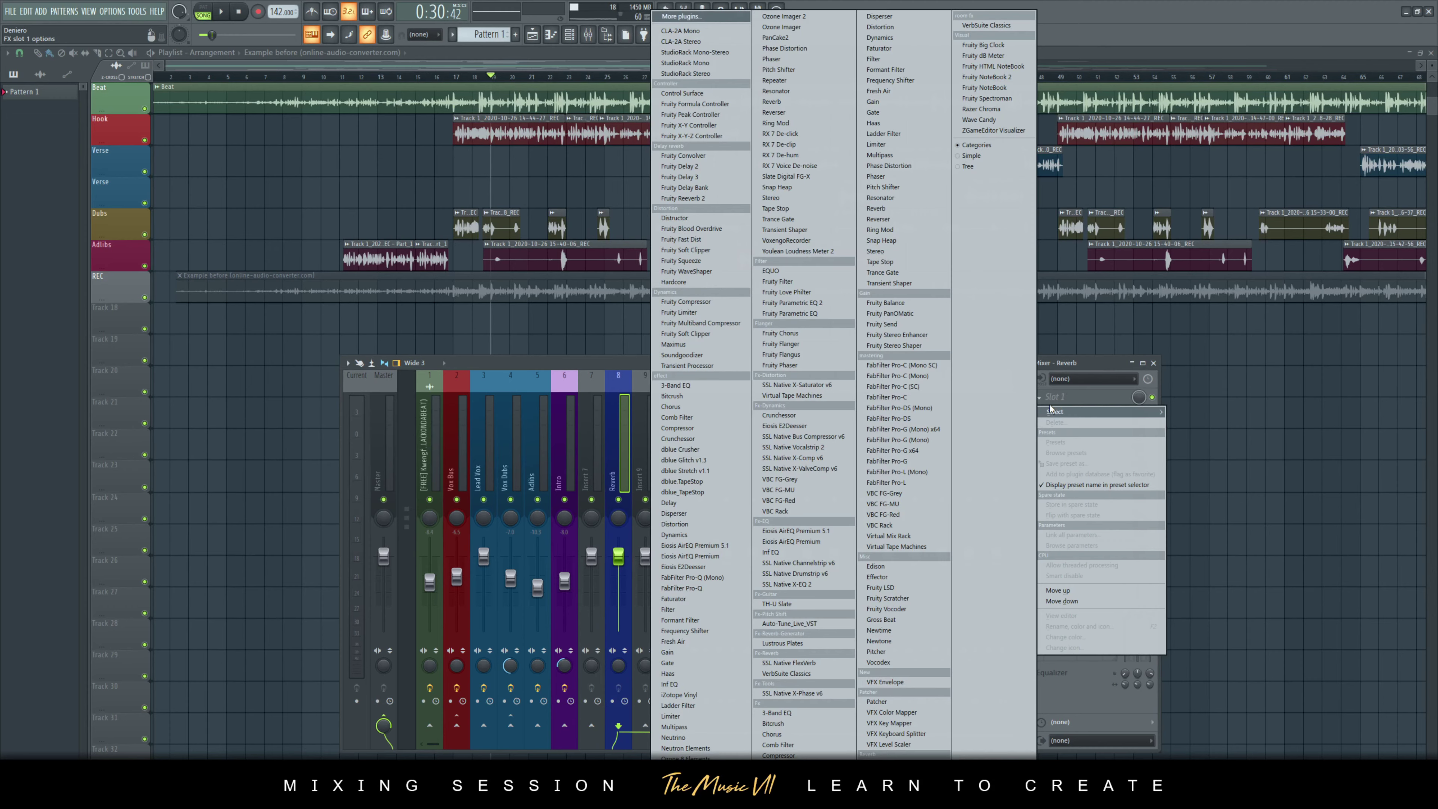
click(829, 675)
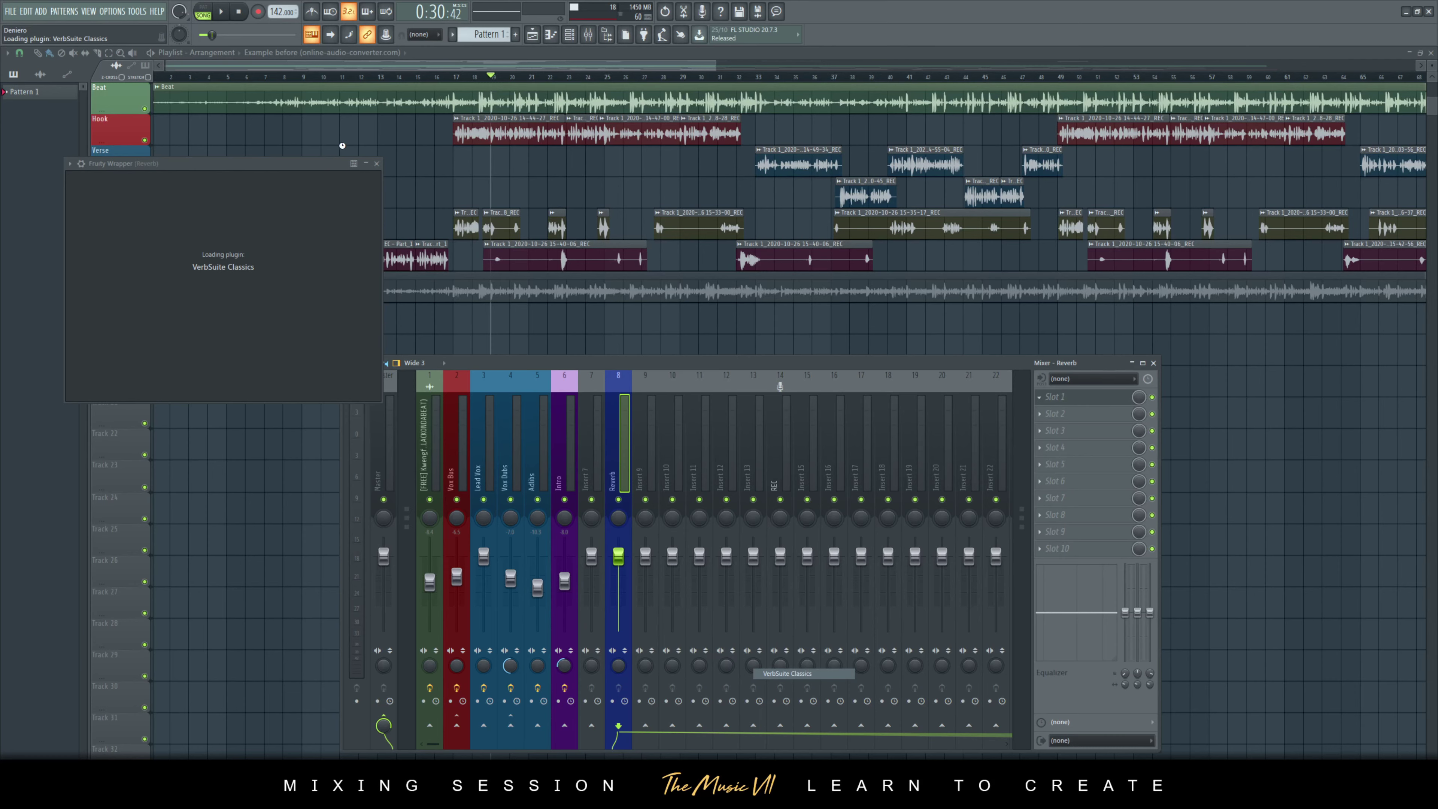
drag(339, 166, 1008, 123)
- Route the Vox Bus to the Reverb track, set the send level to about 50%, and play the vocals
click(459, 457)
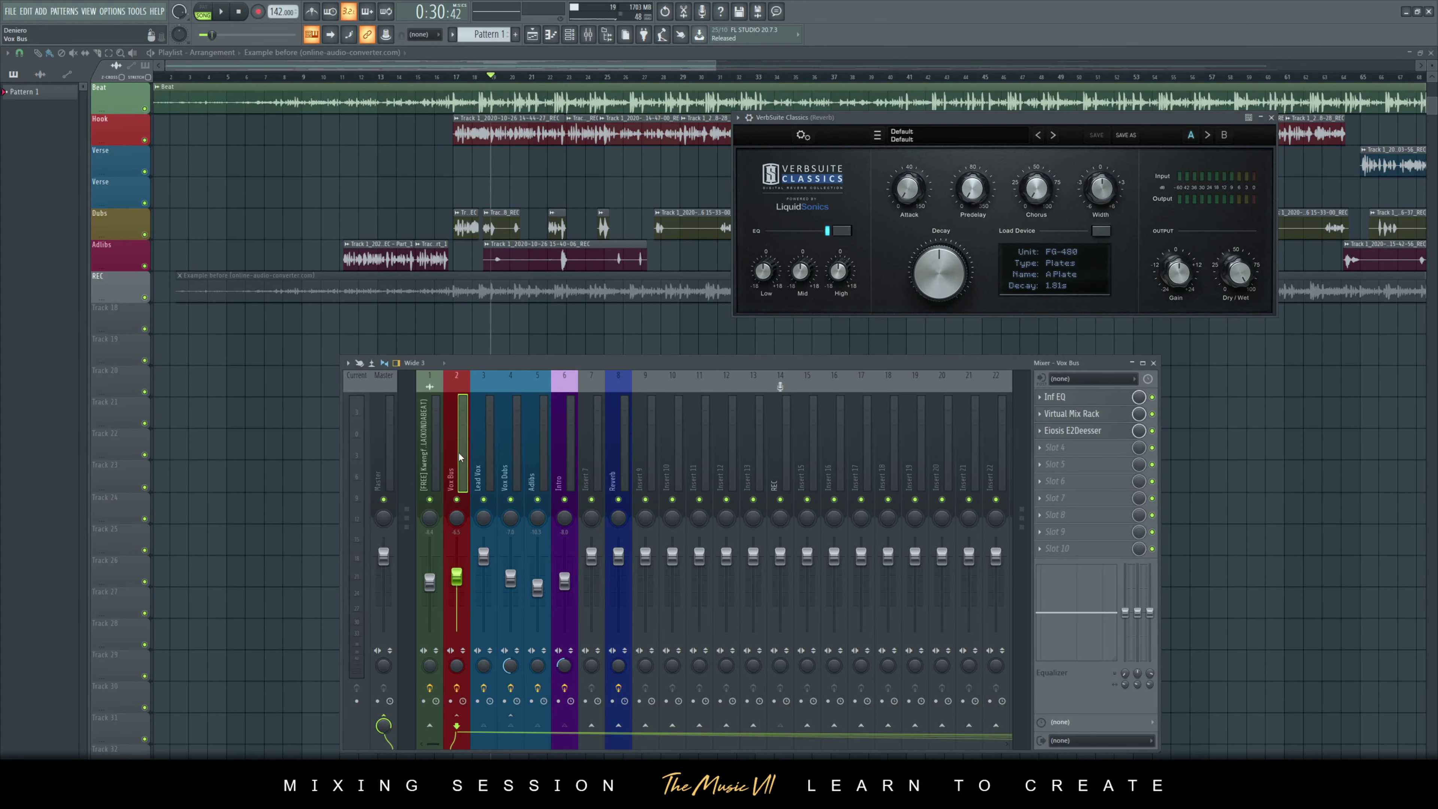
right_click(619, 727)
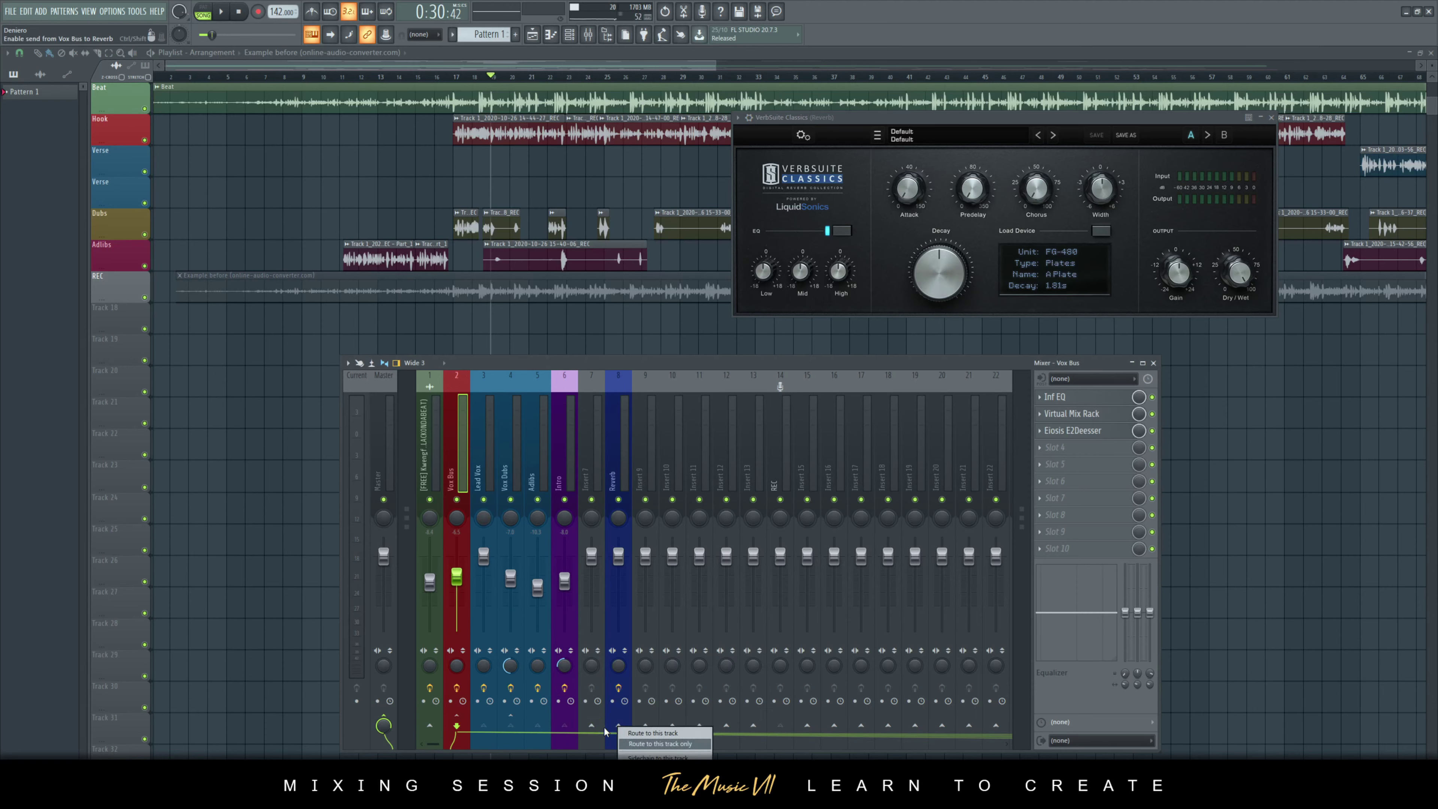
click(646, 733)
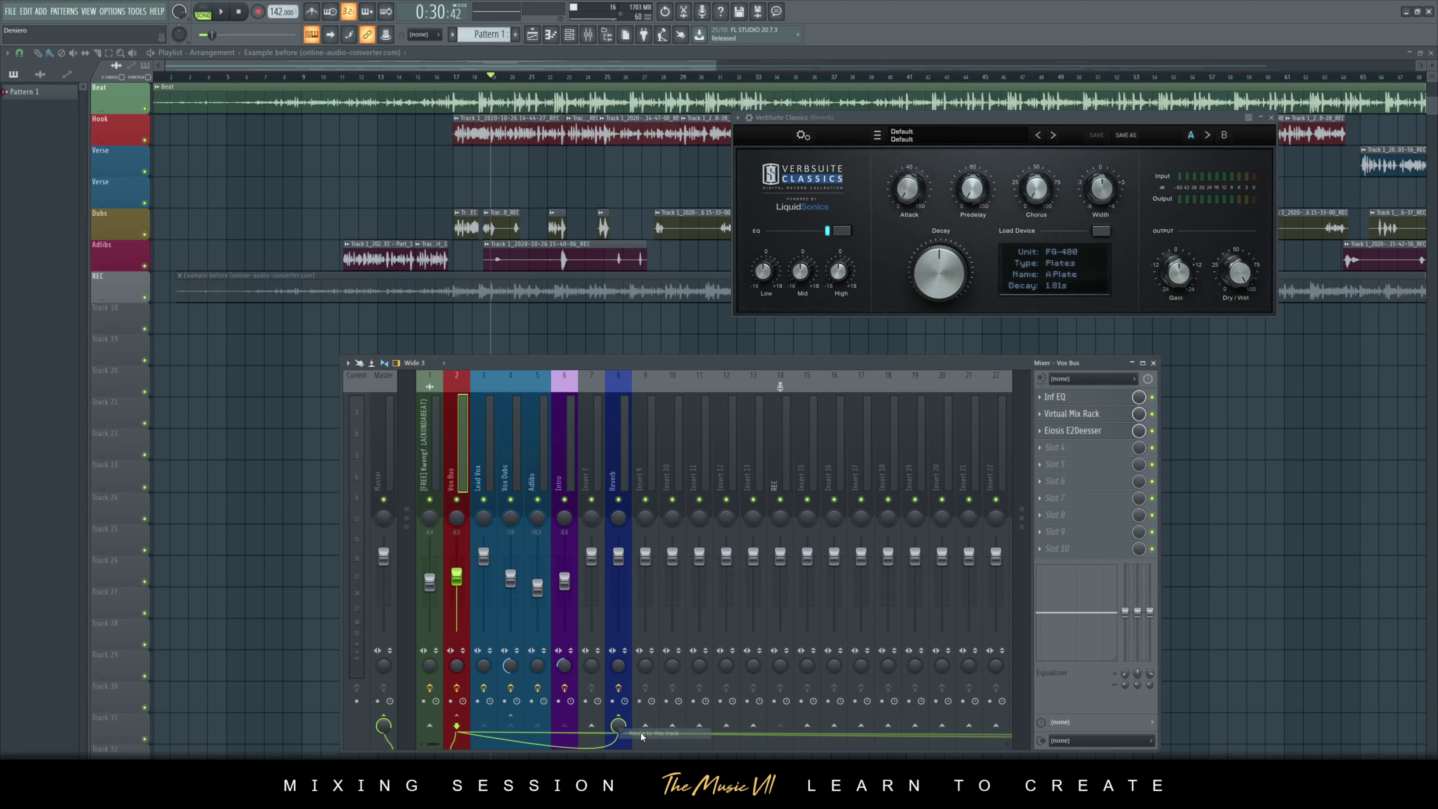
click(624, 447)
click(463, 447)
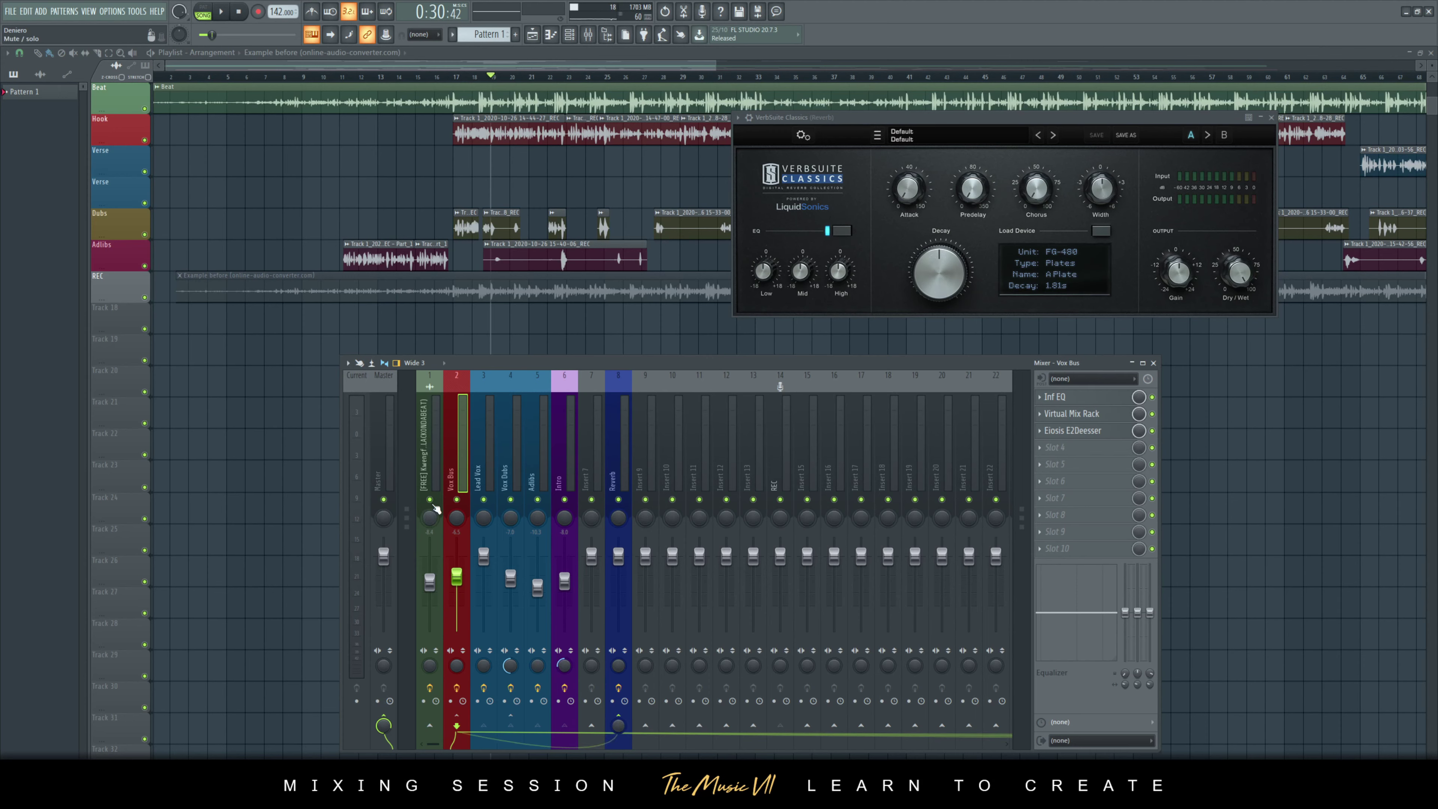
key(space)
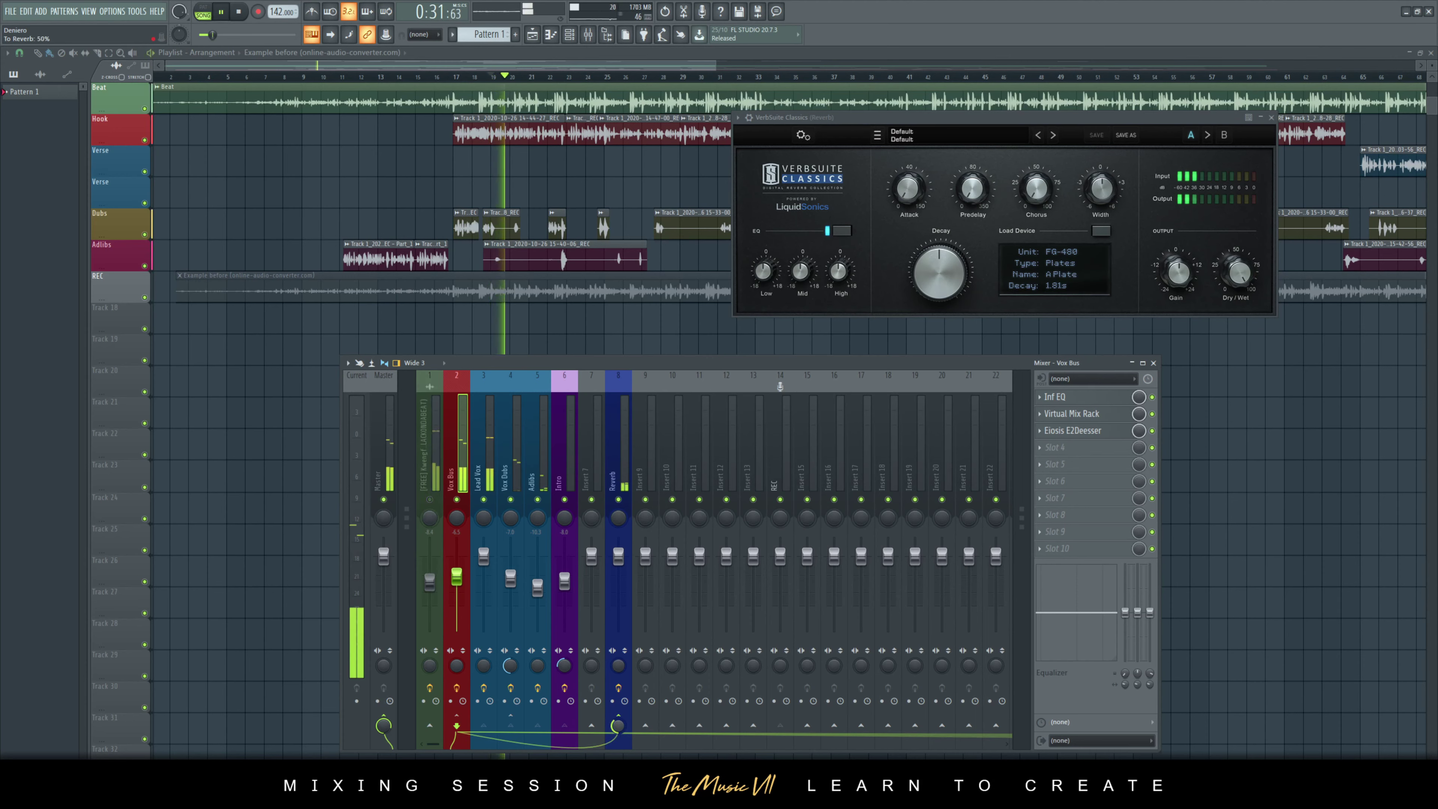
- Select the Reverb track, center the VerbSuite Classics window above the mixer, and stop playback
click(624, 453)
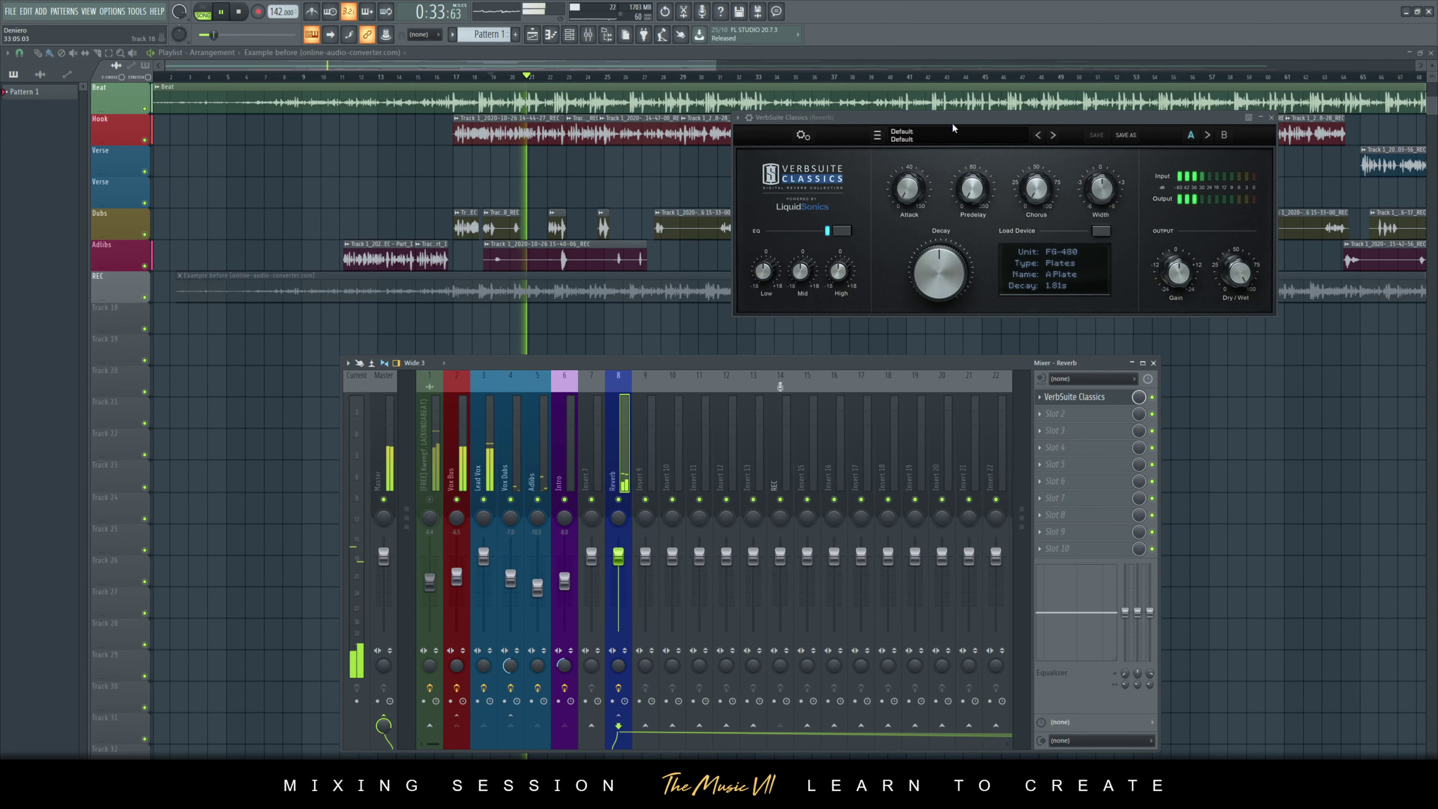
drag(953, 124, 549, 158)
key(space)
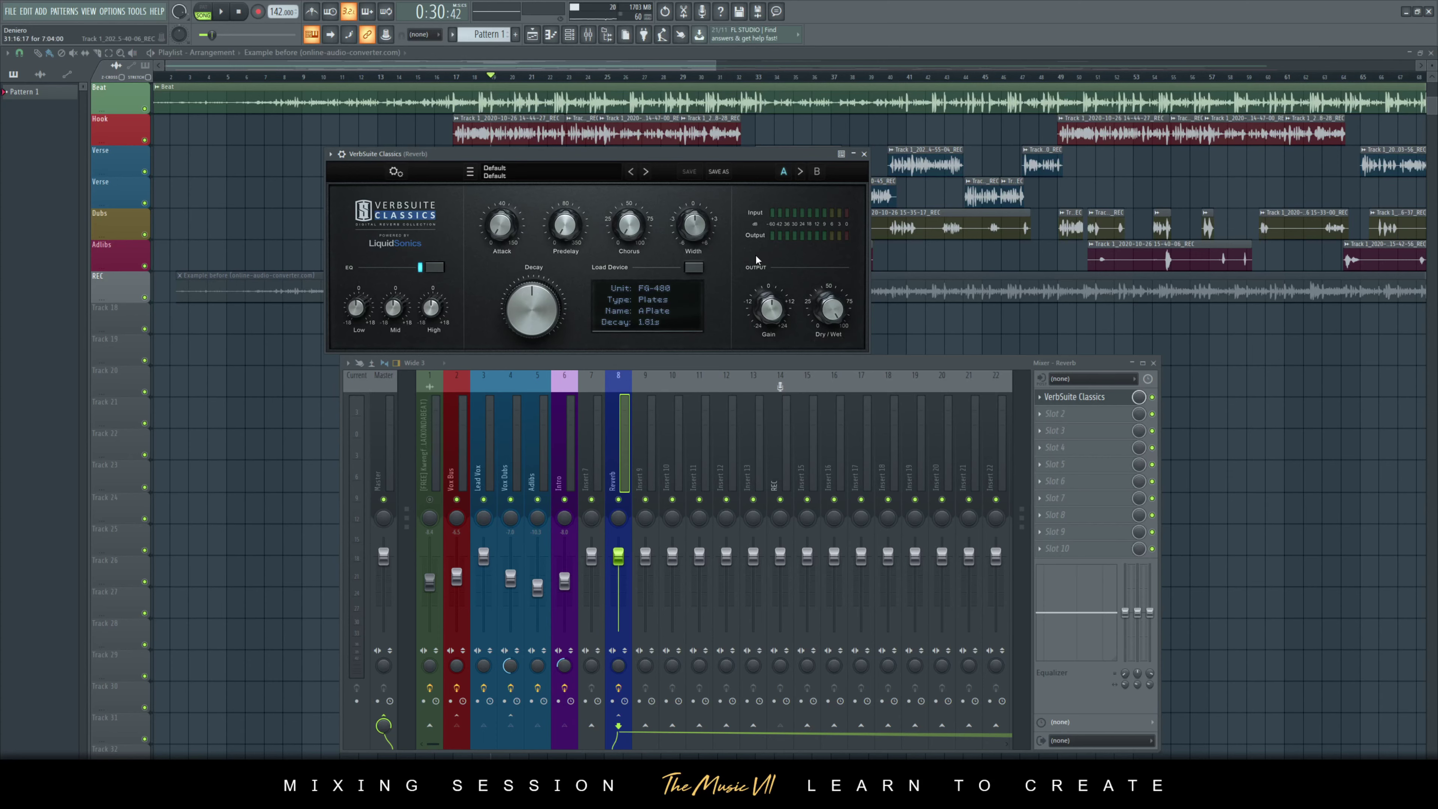
- Tweak the VerbSuite Classics width, save the project, and adjust the reverb's Low EQ gain during playback
drag(696, 223, 698, 219)
key(ctrl+s)
key(space)
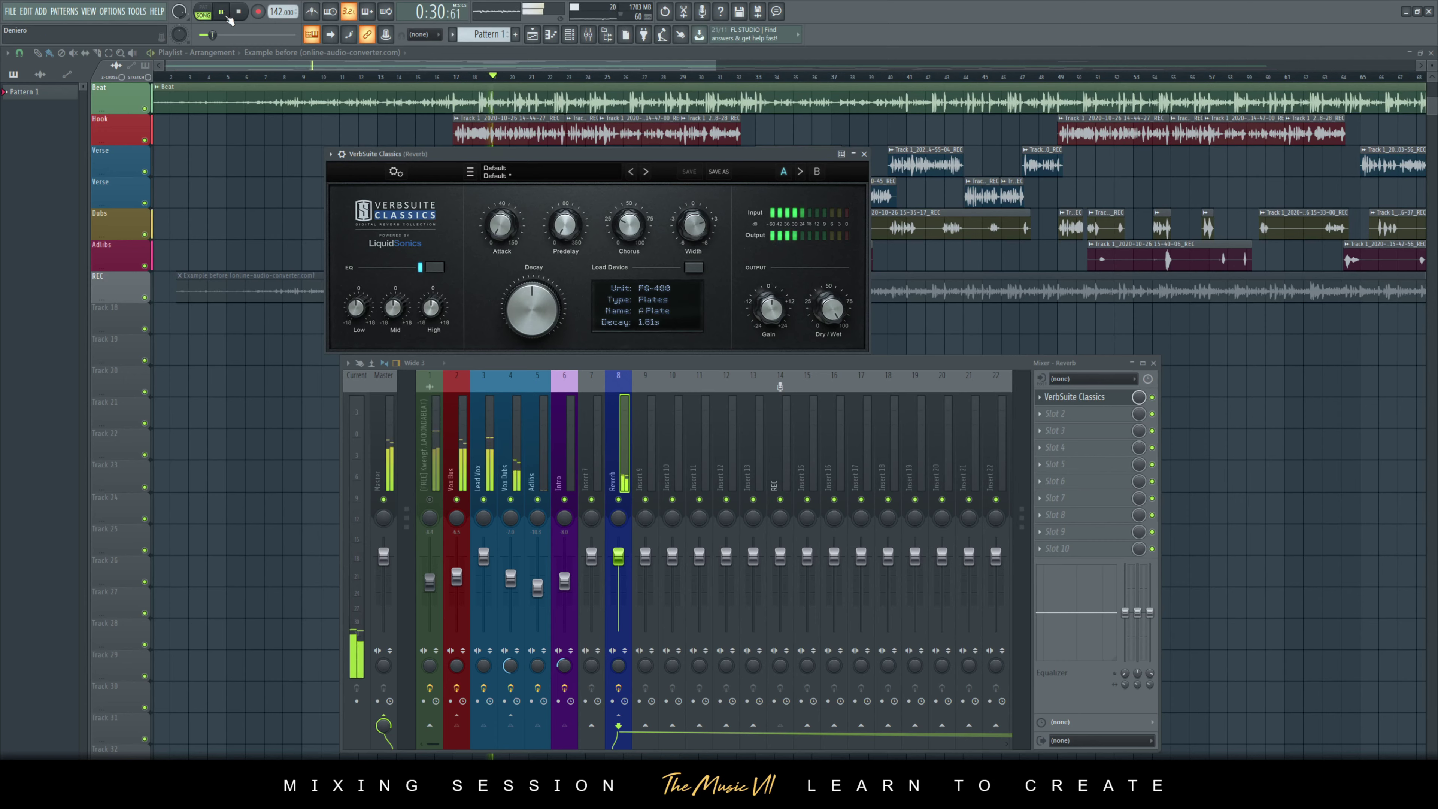
drag(364, 311, 363, 341)
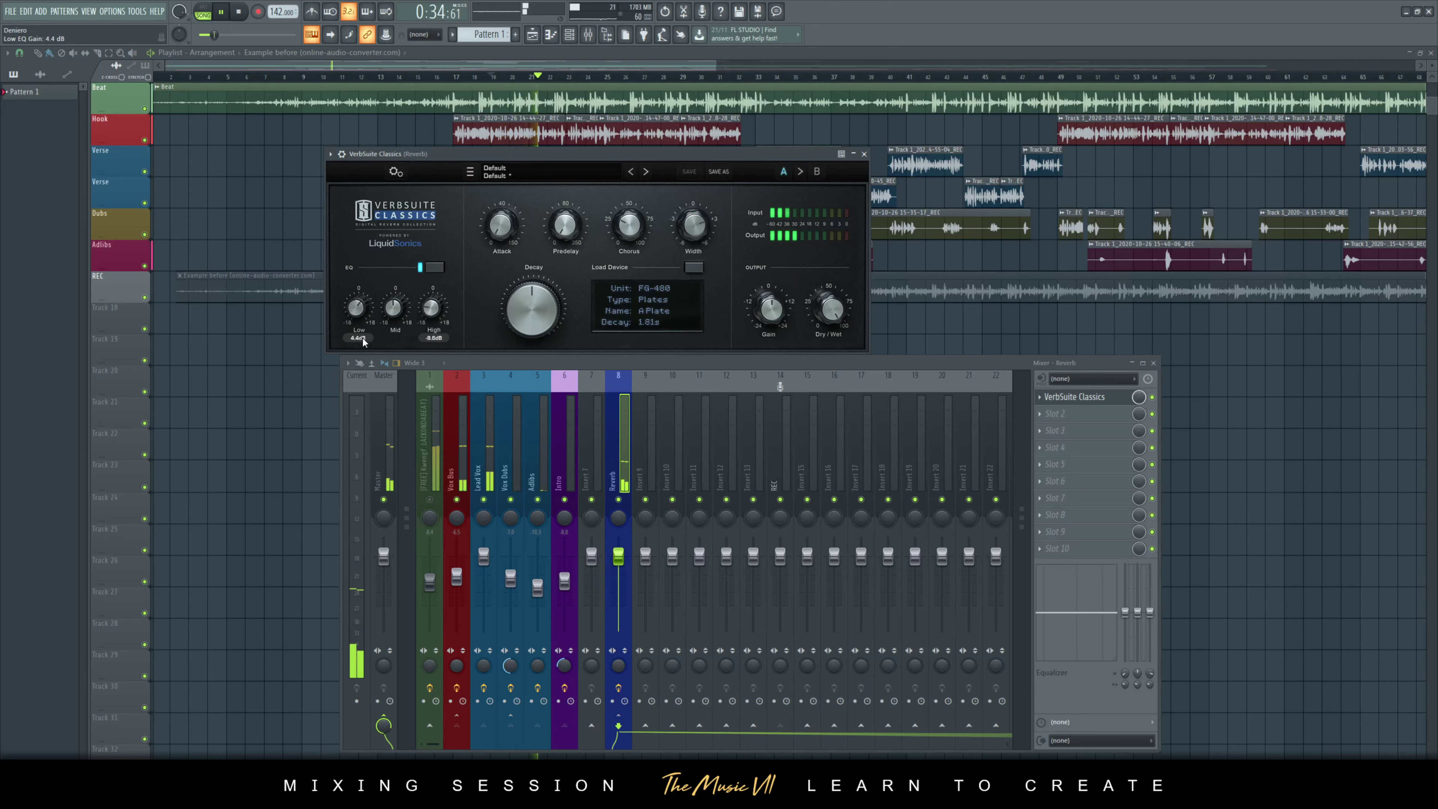
- Adjust the reverb during playback: High EQ gain about -10.7 dB, Predelay 8.56 ms and Decay 88%
drag(541, 312, 541, 338)
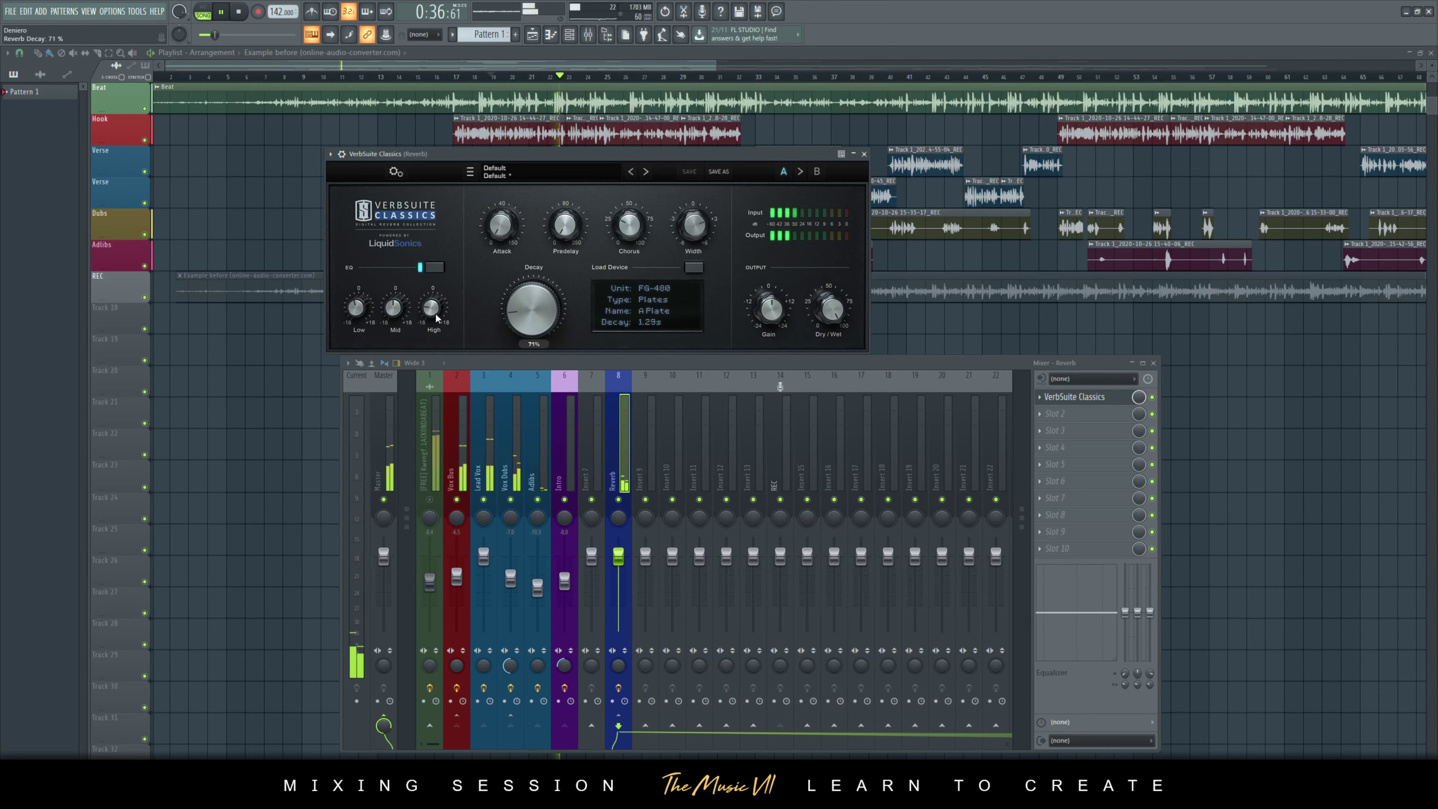
drag(434, 311, 432, 318)
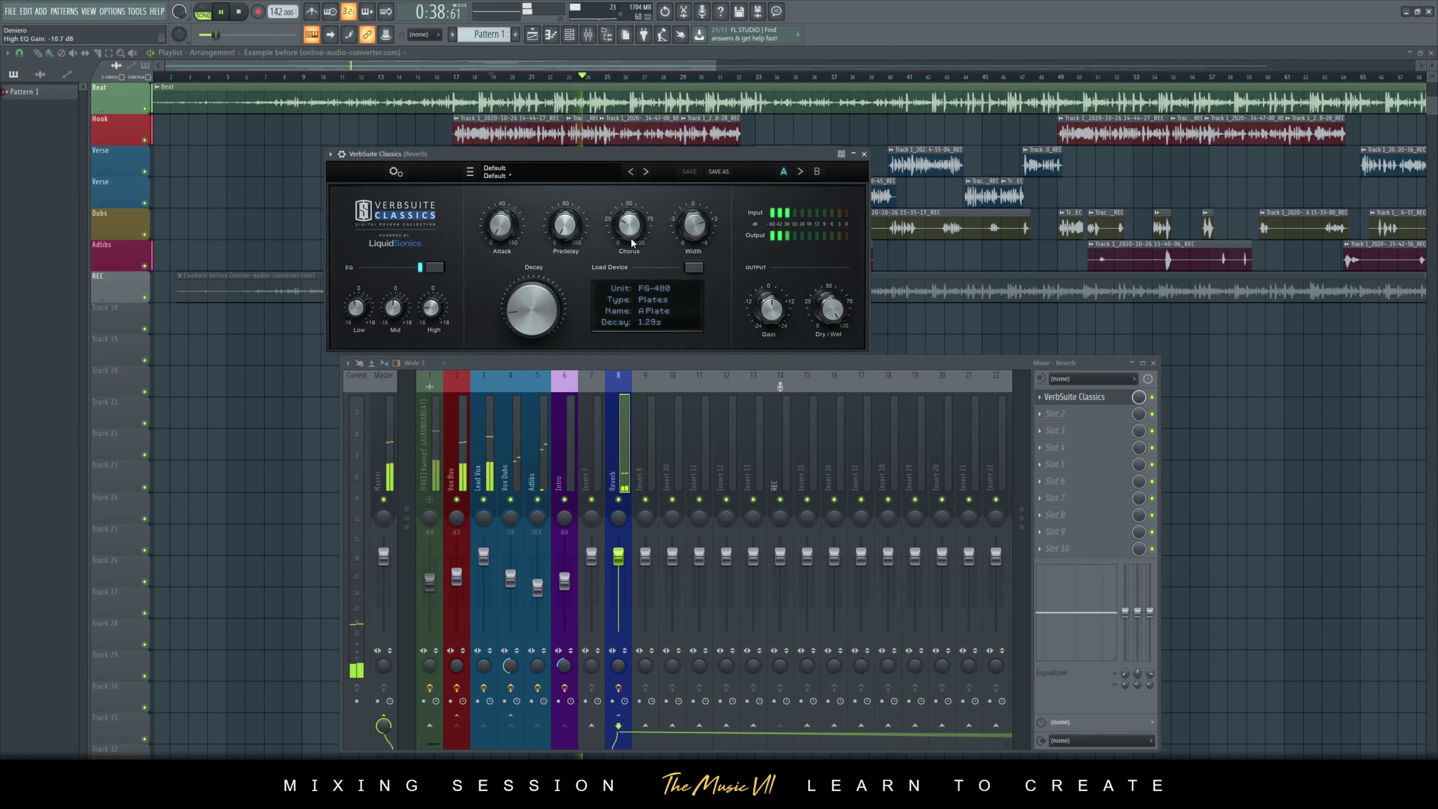
drag(633, 242, 566, 220)
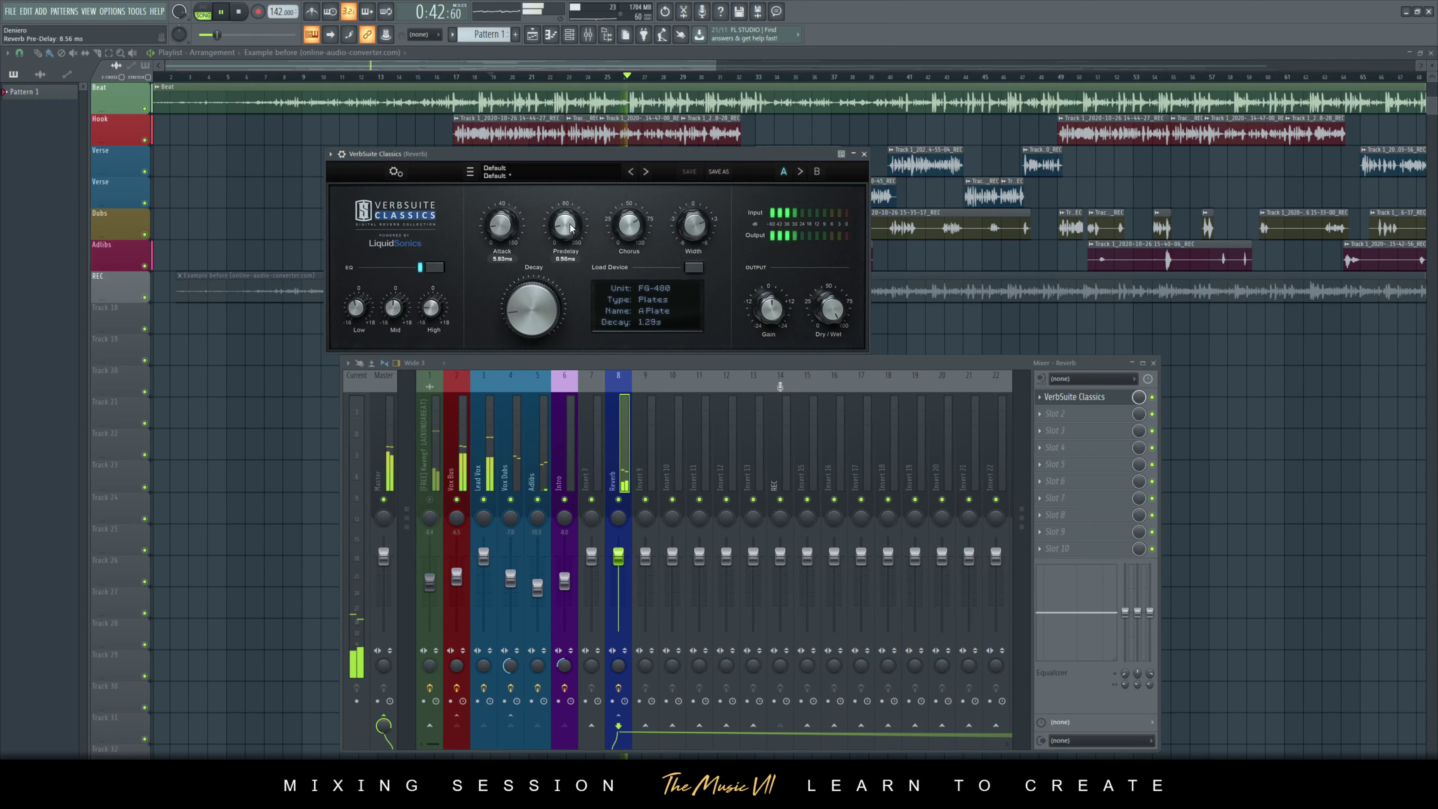
drag(542, 301, 543, 293)
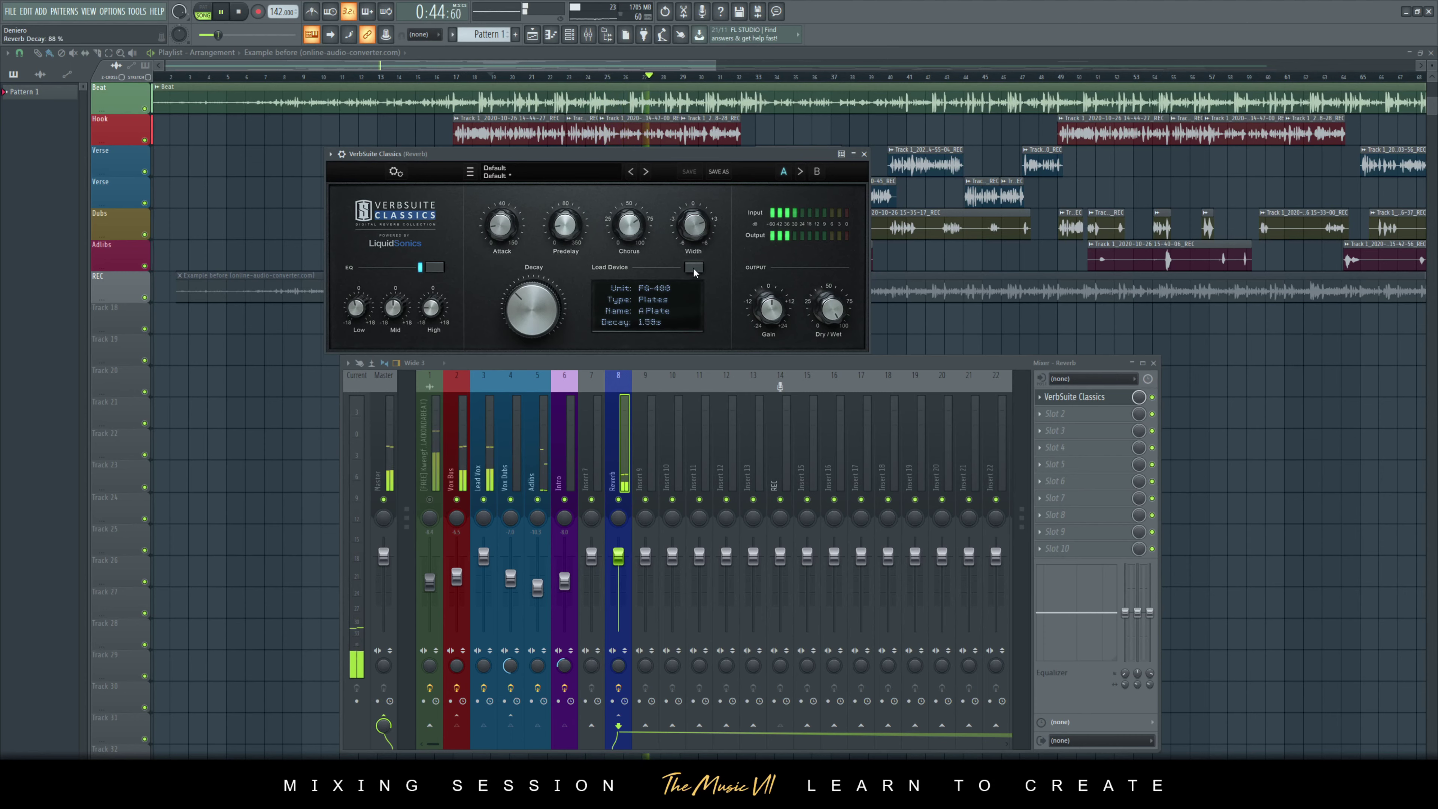
- Stop playback, load the FG-QRS Chamber Music Studio device in VerbSuite Classics, and resume playing the vocals
click(225, 14)
click(694, 267)
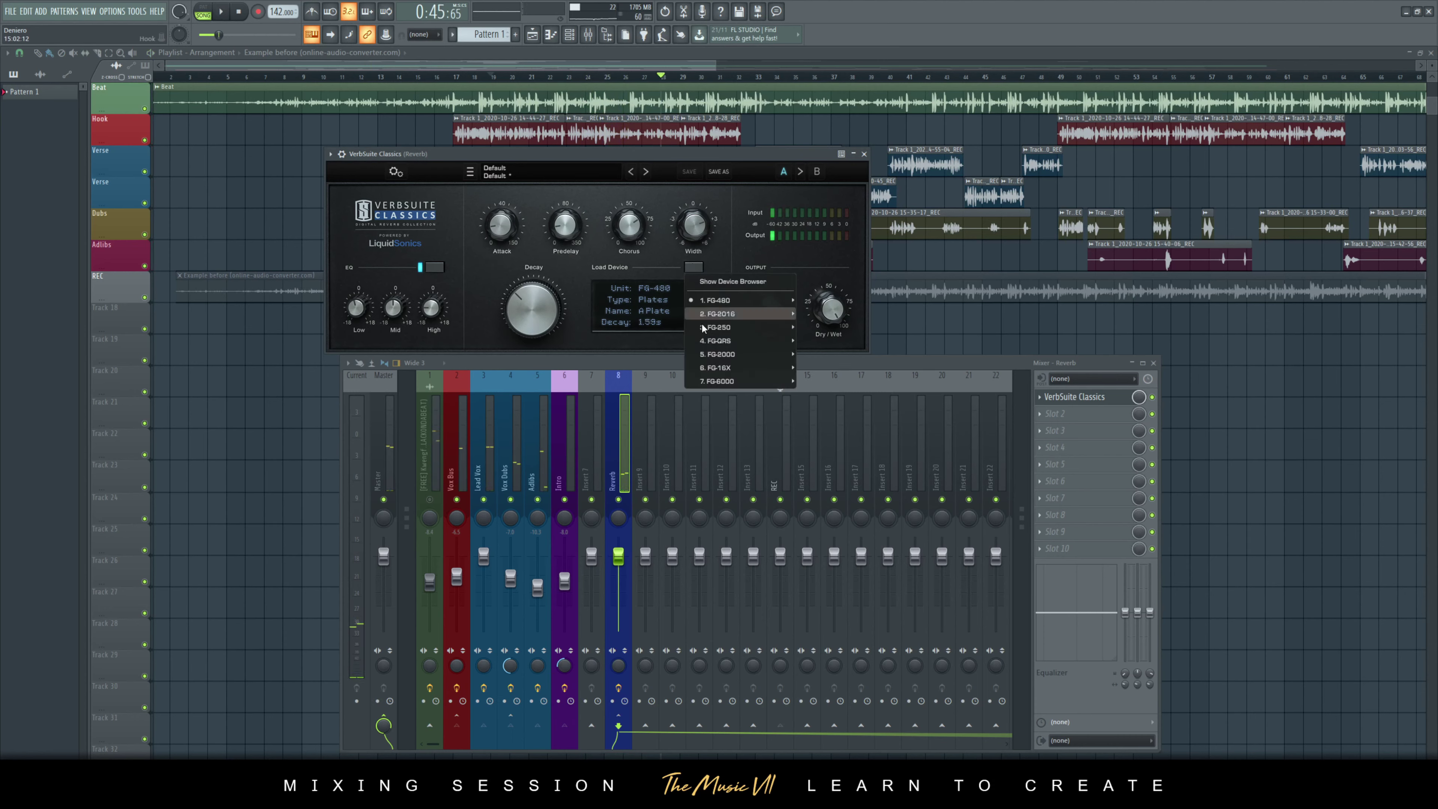
mouse_move(732, 340)
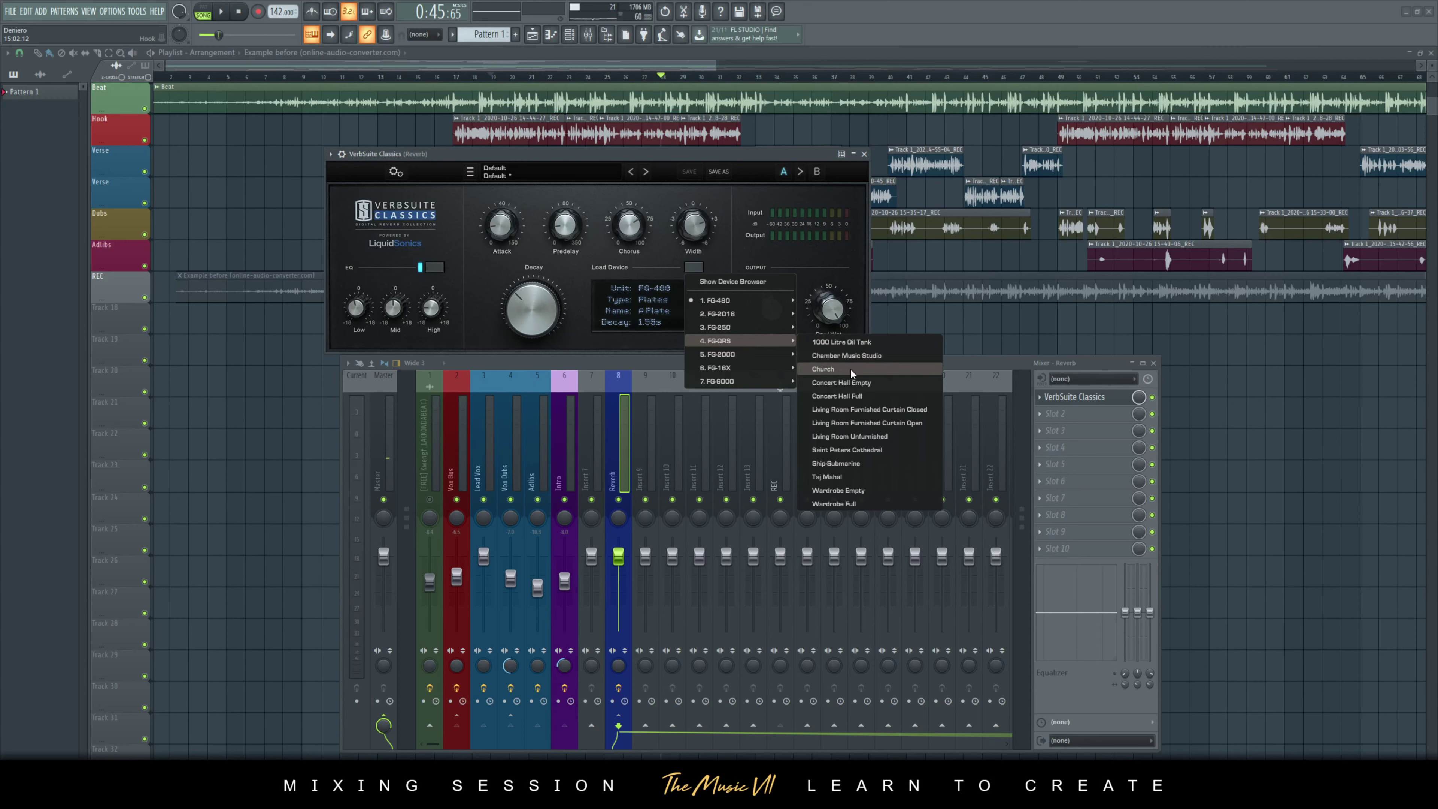
click(858, 356)
click(227, 16)
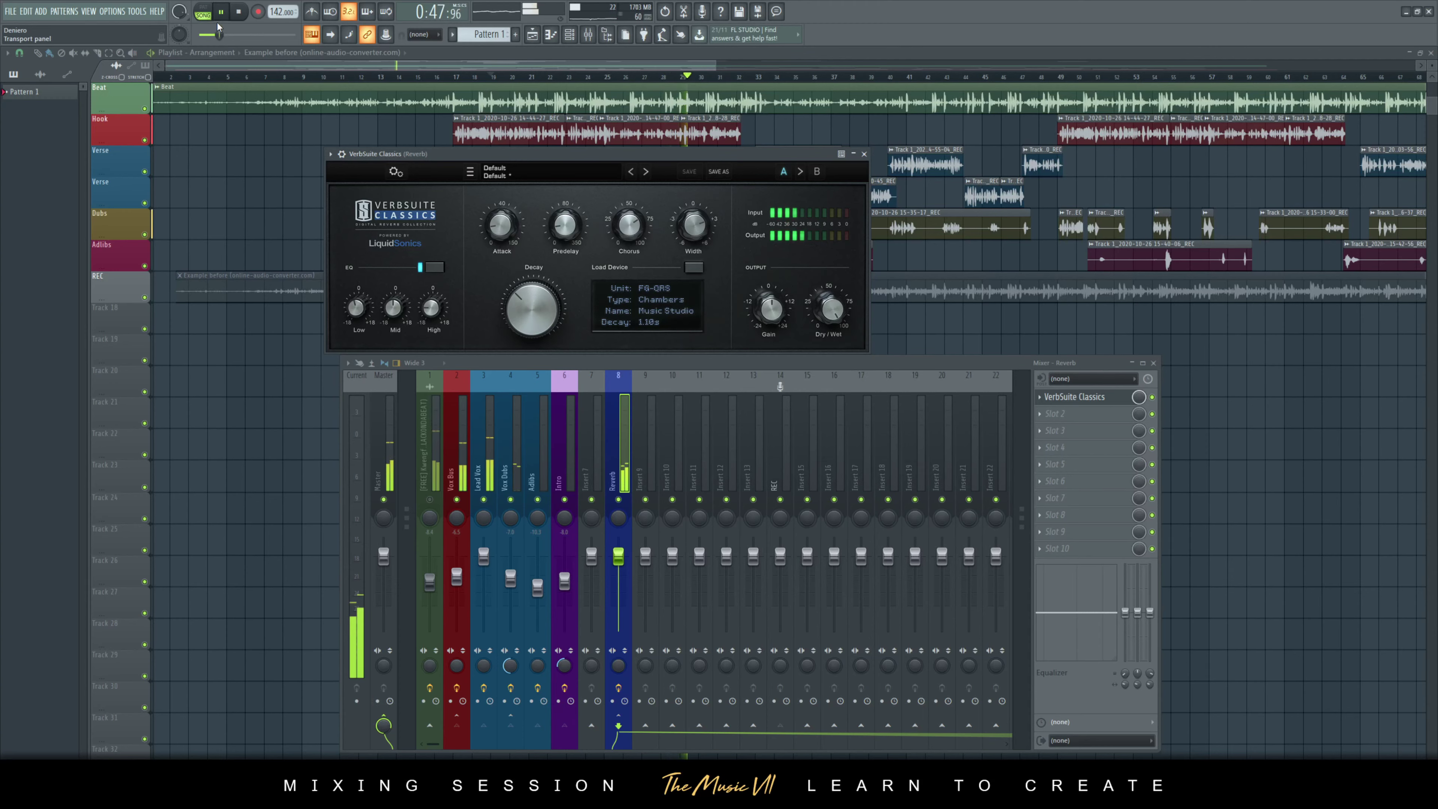
- Load the FG-2016 Plate Reverb device Plate 0.5s while the vocals play
click(691, 266)
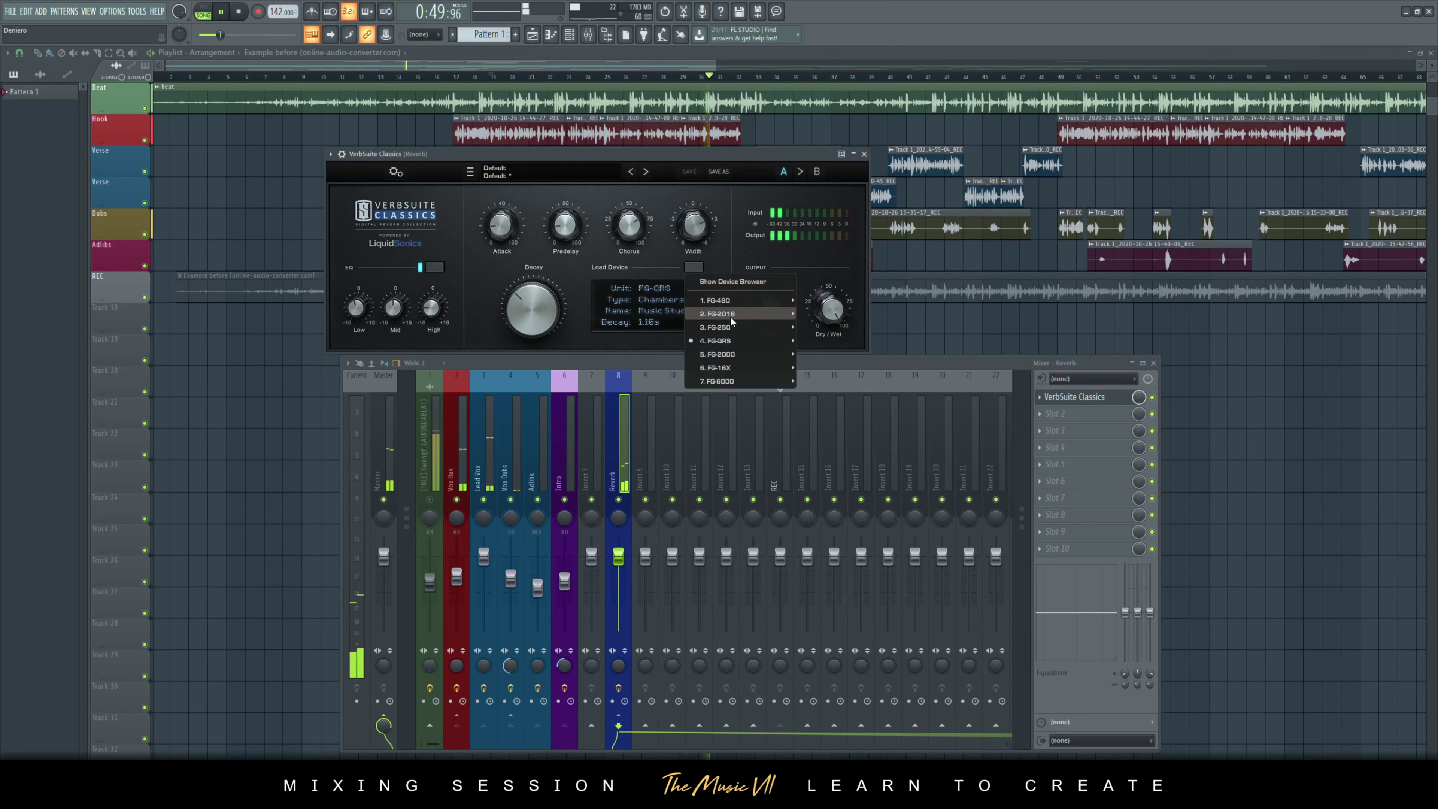
mouse_move(731, 313)
mouse_move(855, 343)
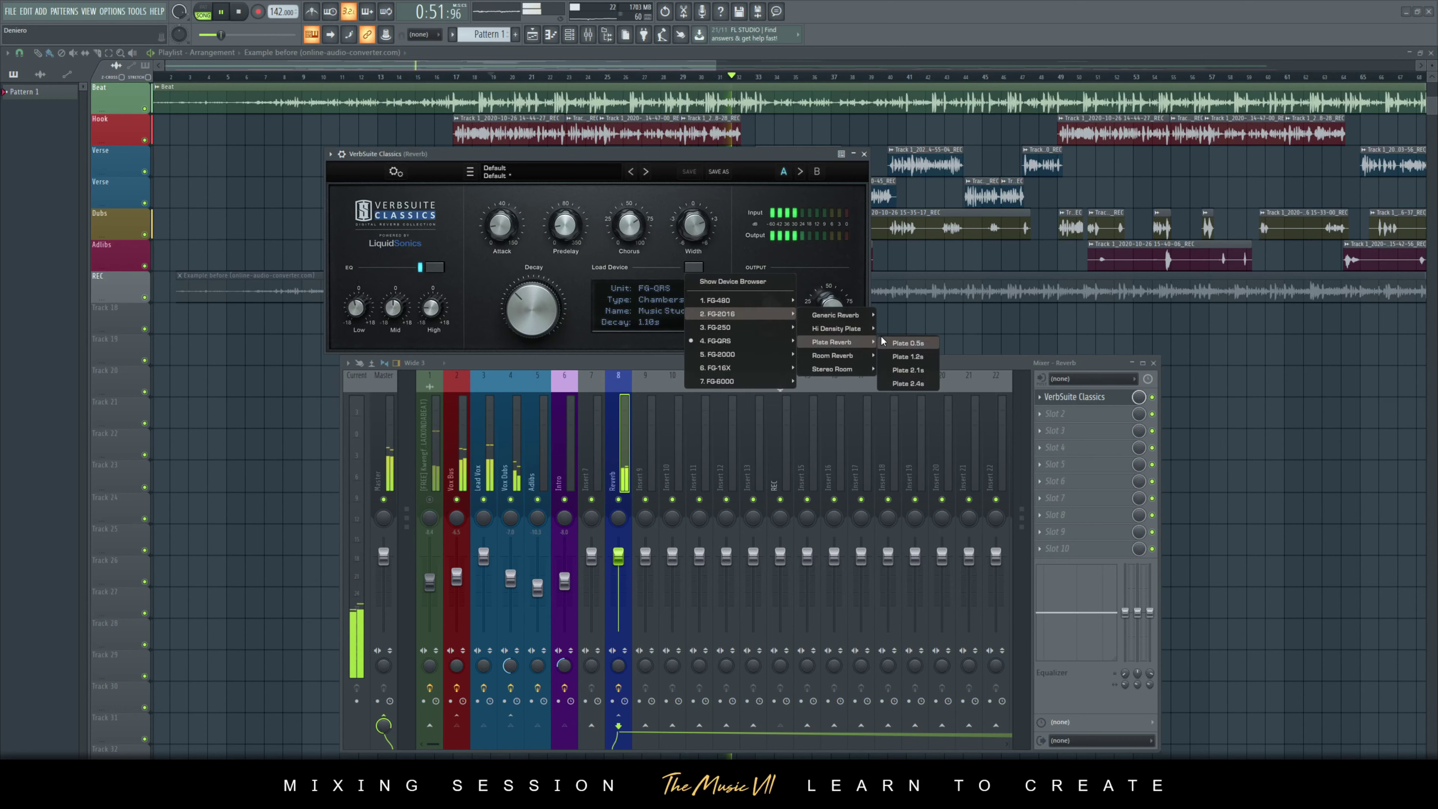
click(906, 342)
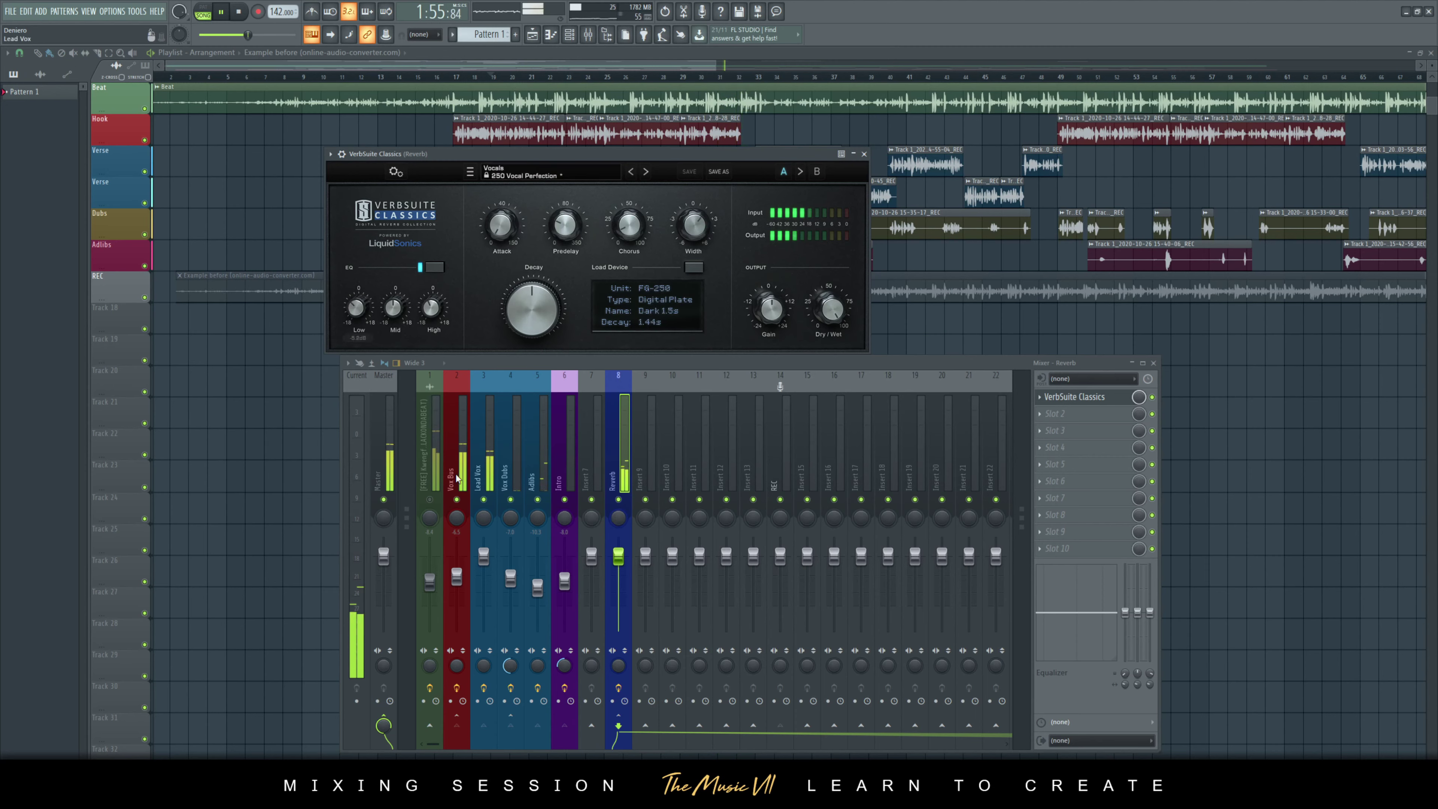
- Set the Vox Bus's Reverb send to 22%, stop playback, and move the VerbSuite Classics window clear of the mixer
click(456, 479)
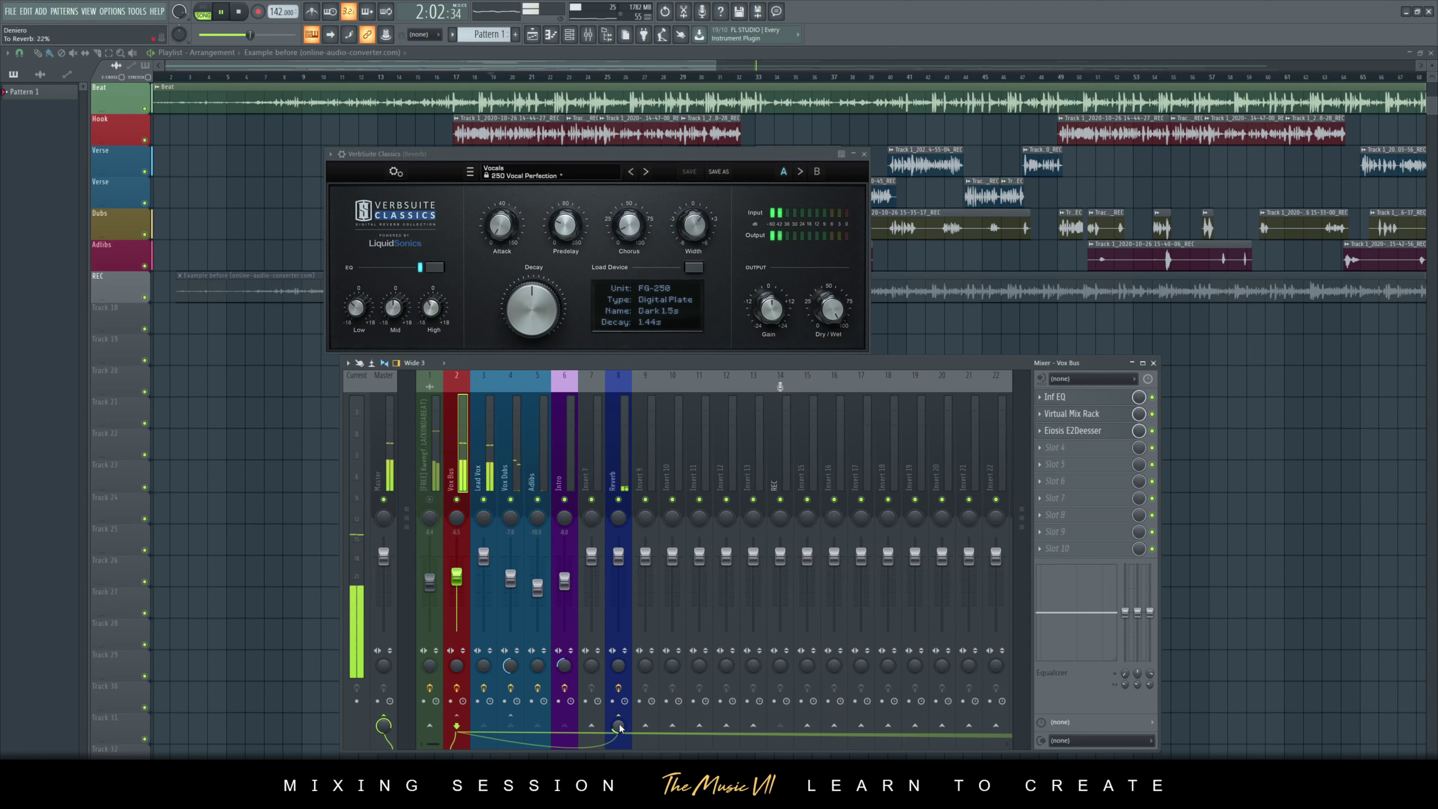
key(space)
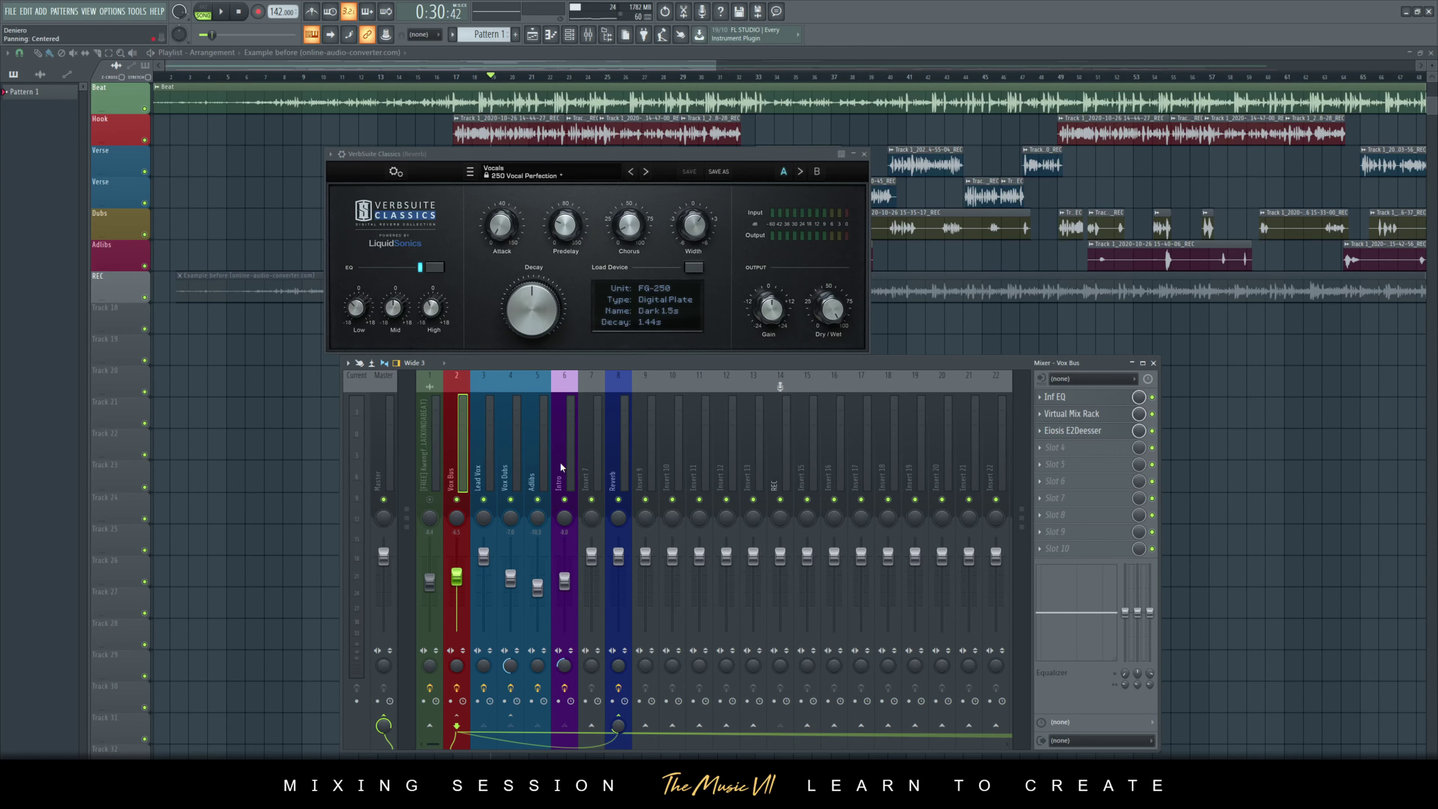
drag(607, 154, 751, 140)
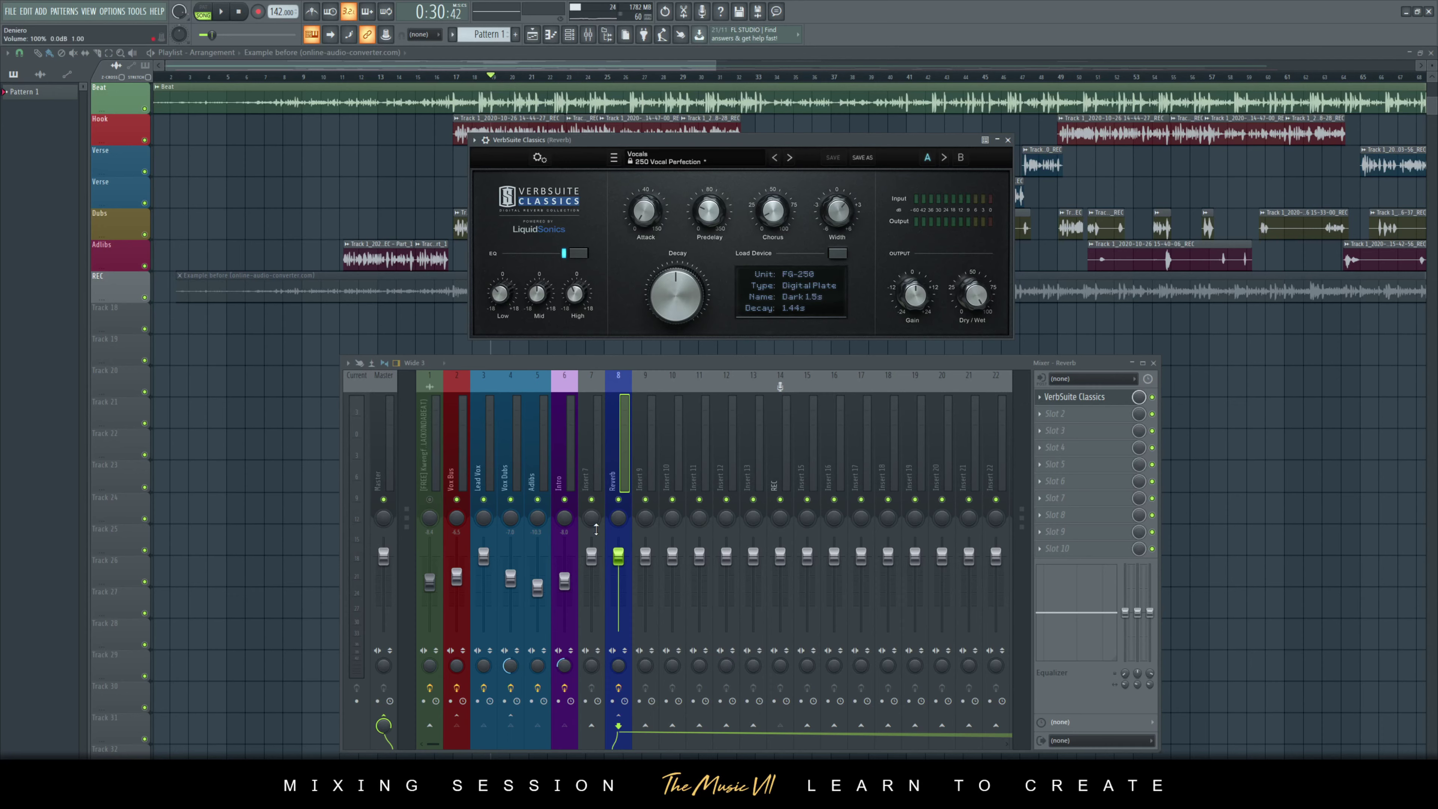
drag(870, 143, 915, 129)
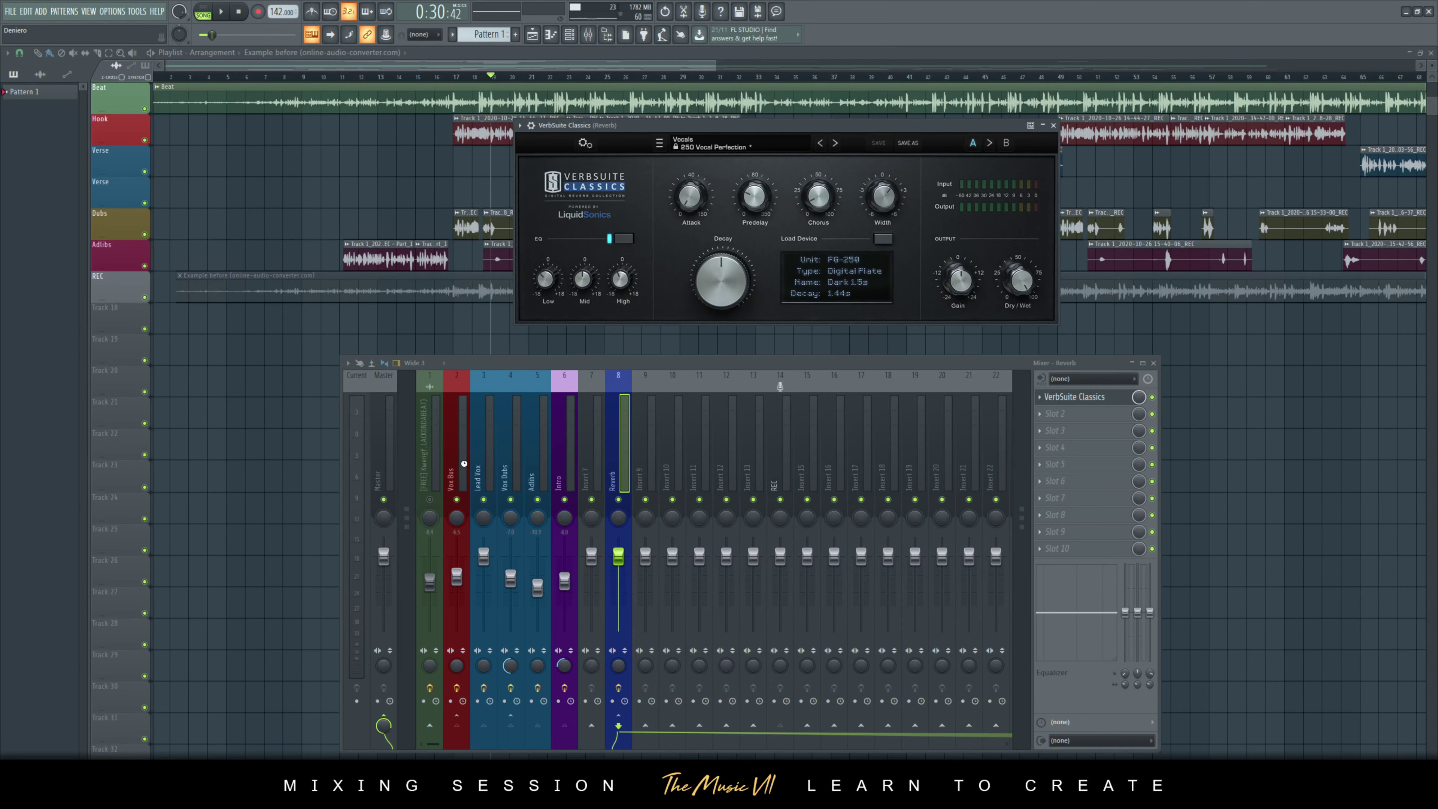
- Play the vocals with the Vox Bus's Reverb send turned down to 0%, and stop playback
click(463, 736)
click(615, 483)
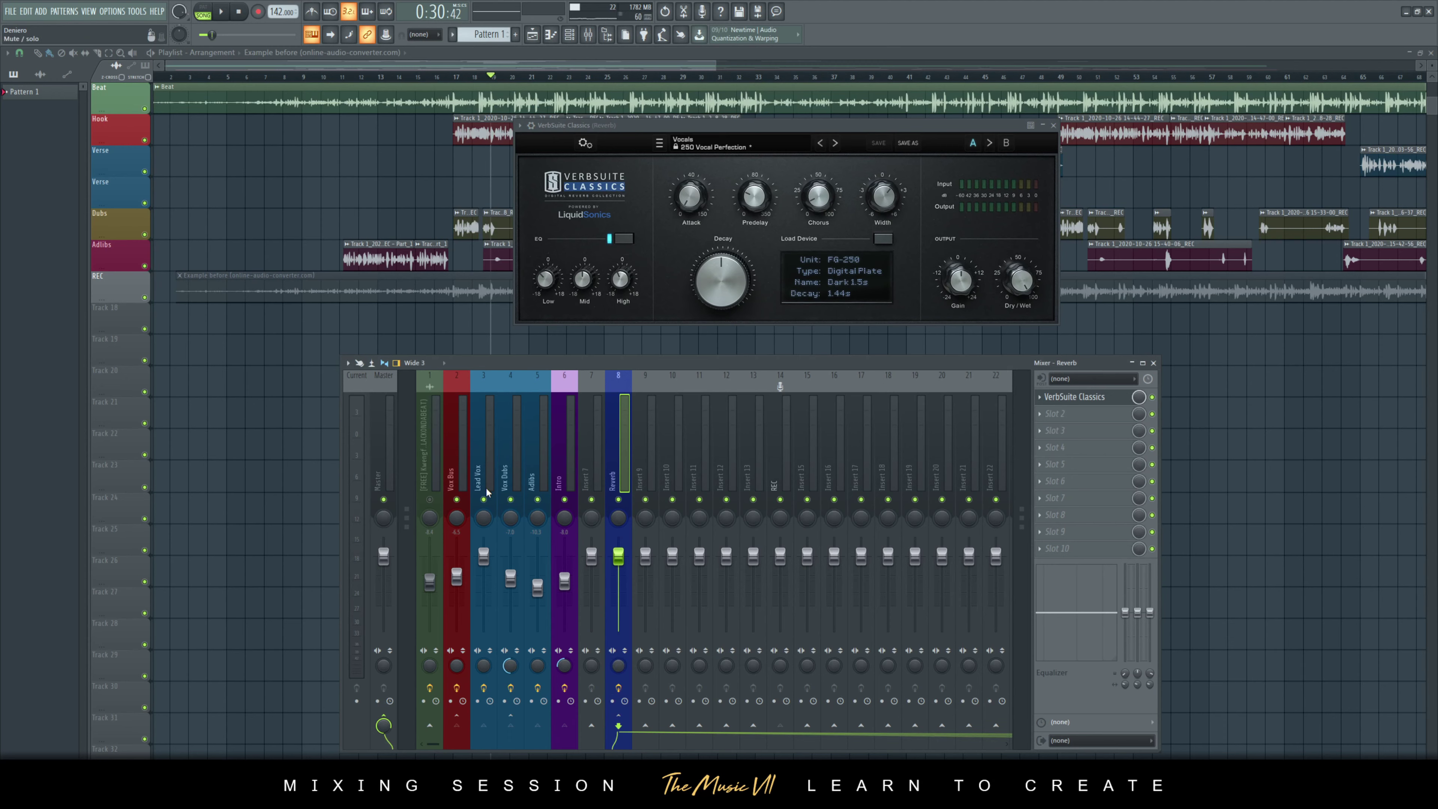
click(463, 460)
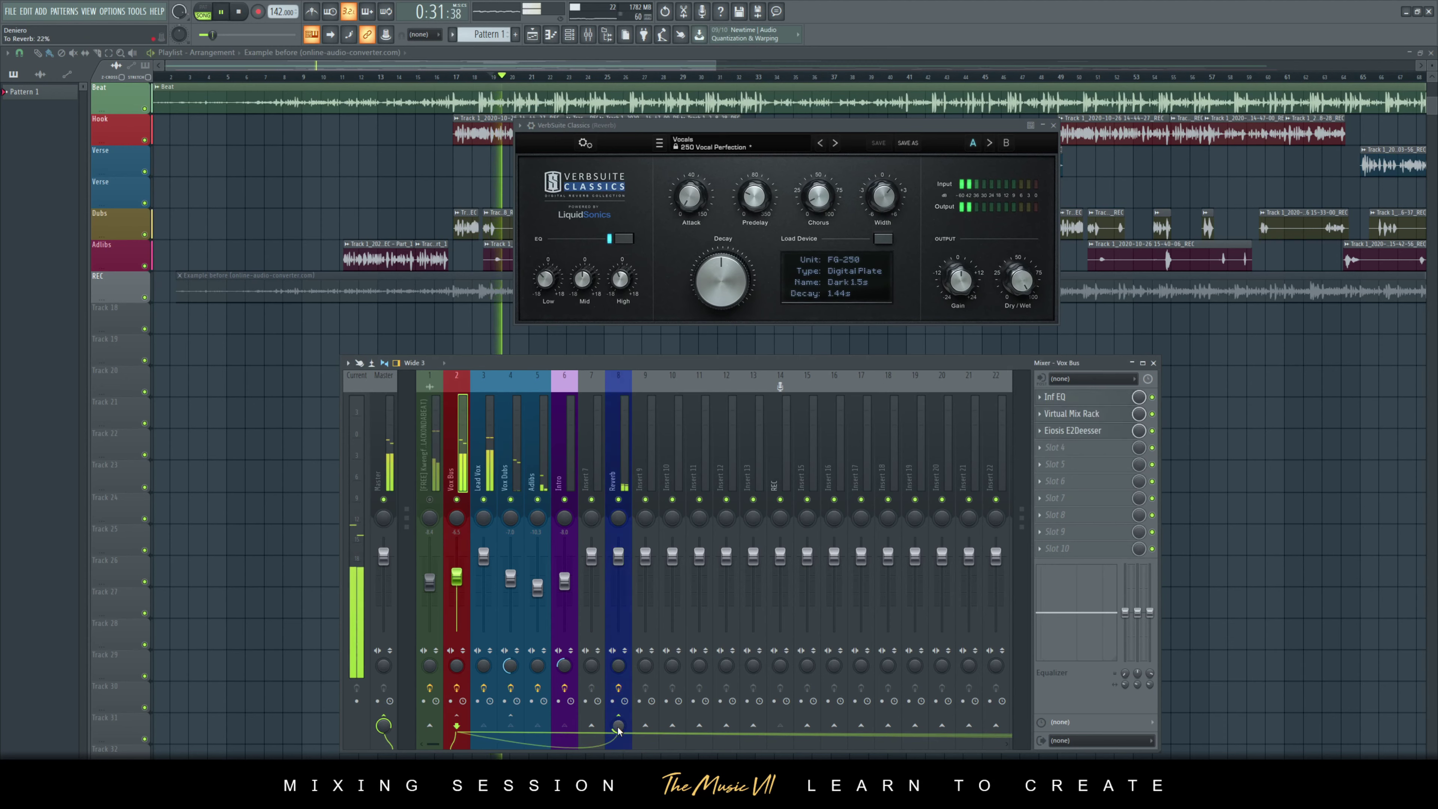
key(space)
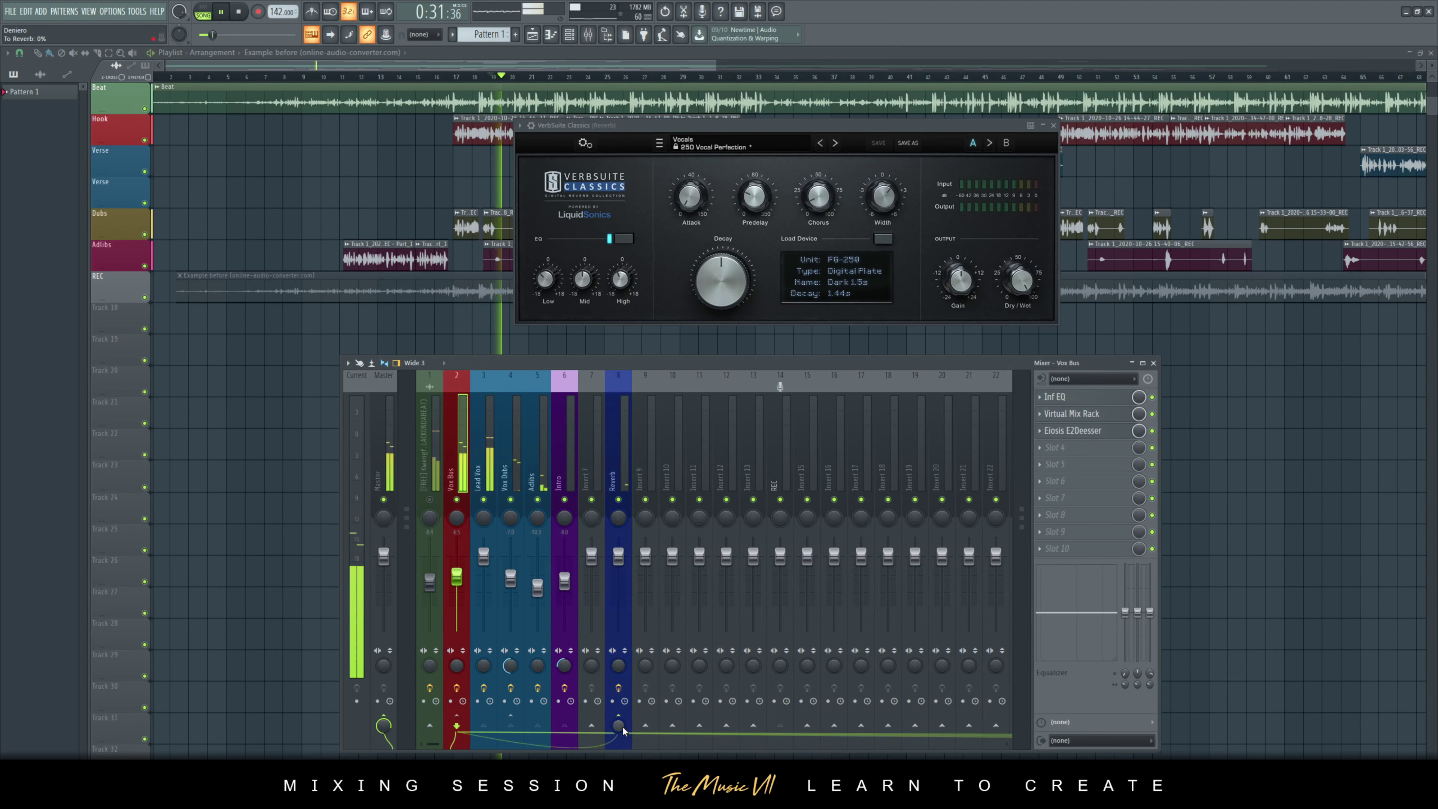
key(space)
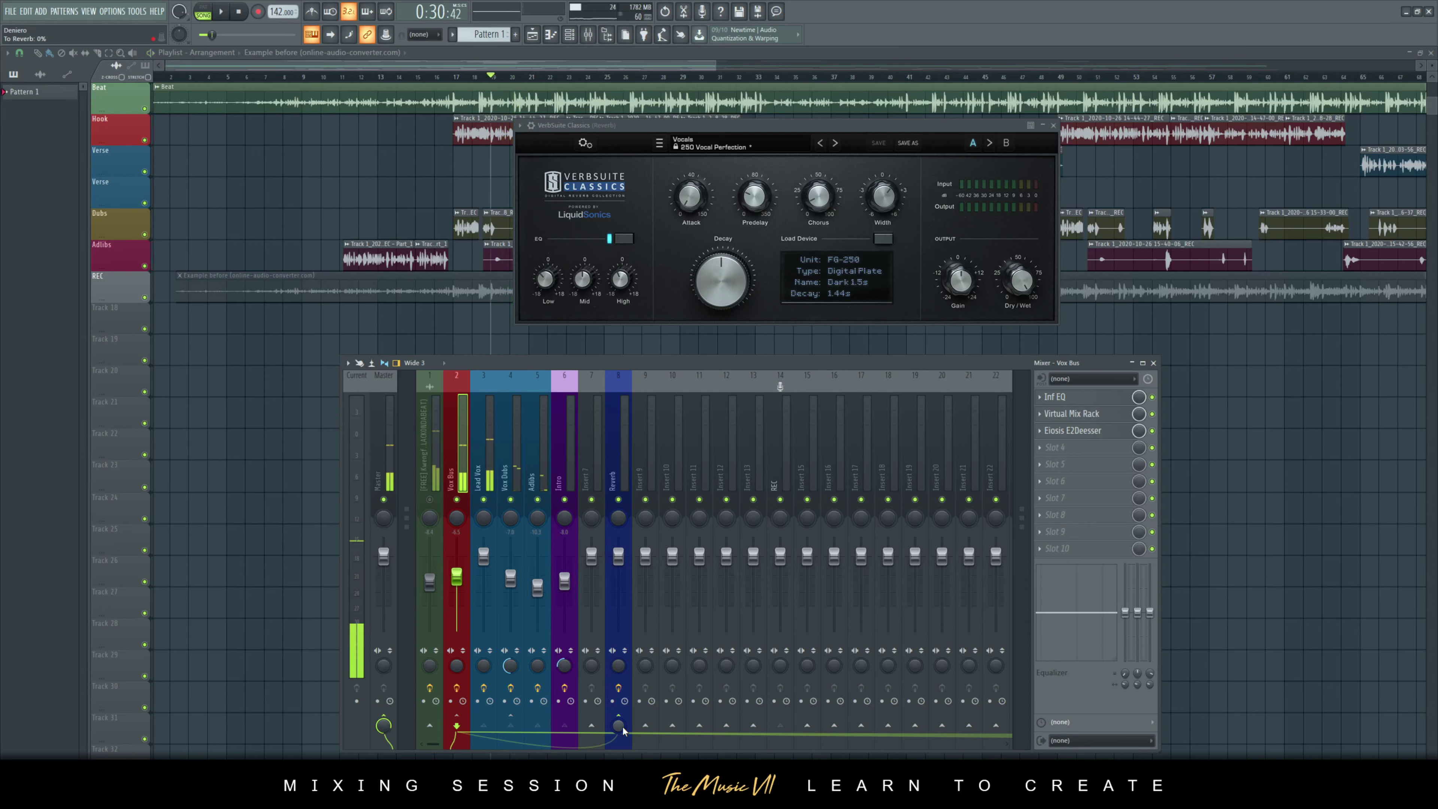
- Resume playback and bring the Vox Bus's Reverb send back up by ear
key(space)
mouse_move(620, 727)
mouse_down()
mouse_move(620, 712)
mouse_move(620, 738)
mouse_up()
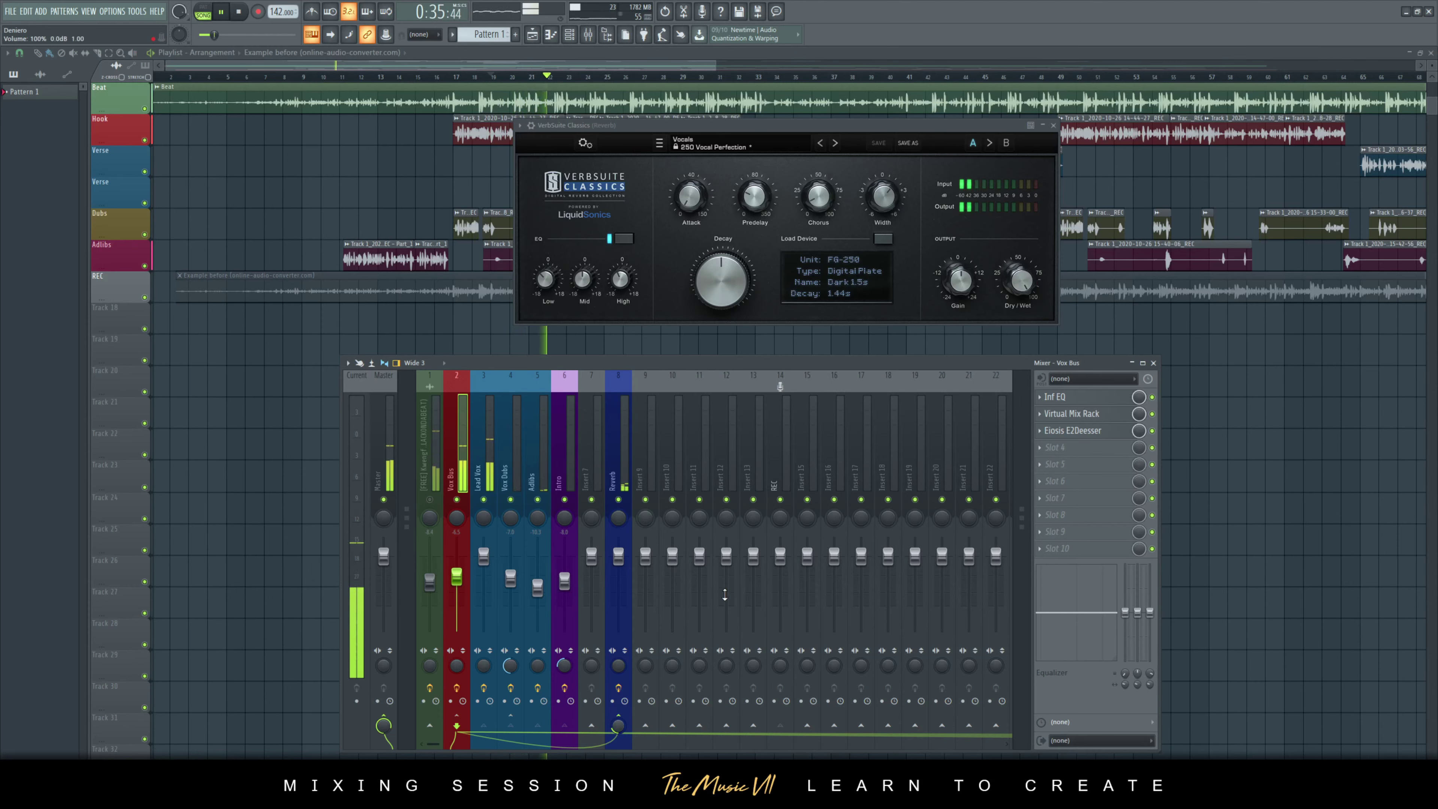
drag(621, 735, 621, 728)
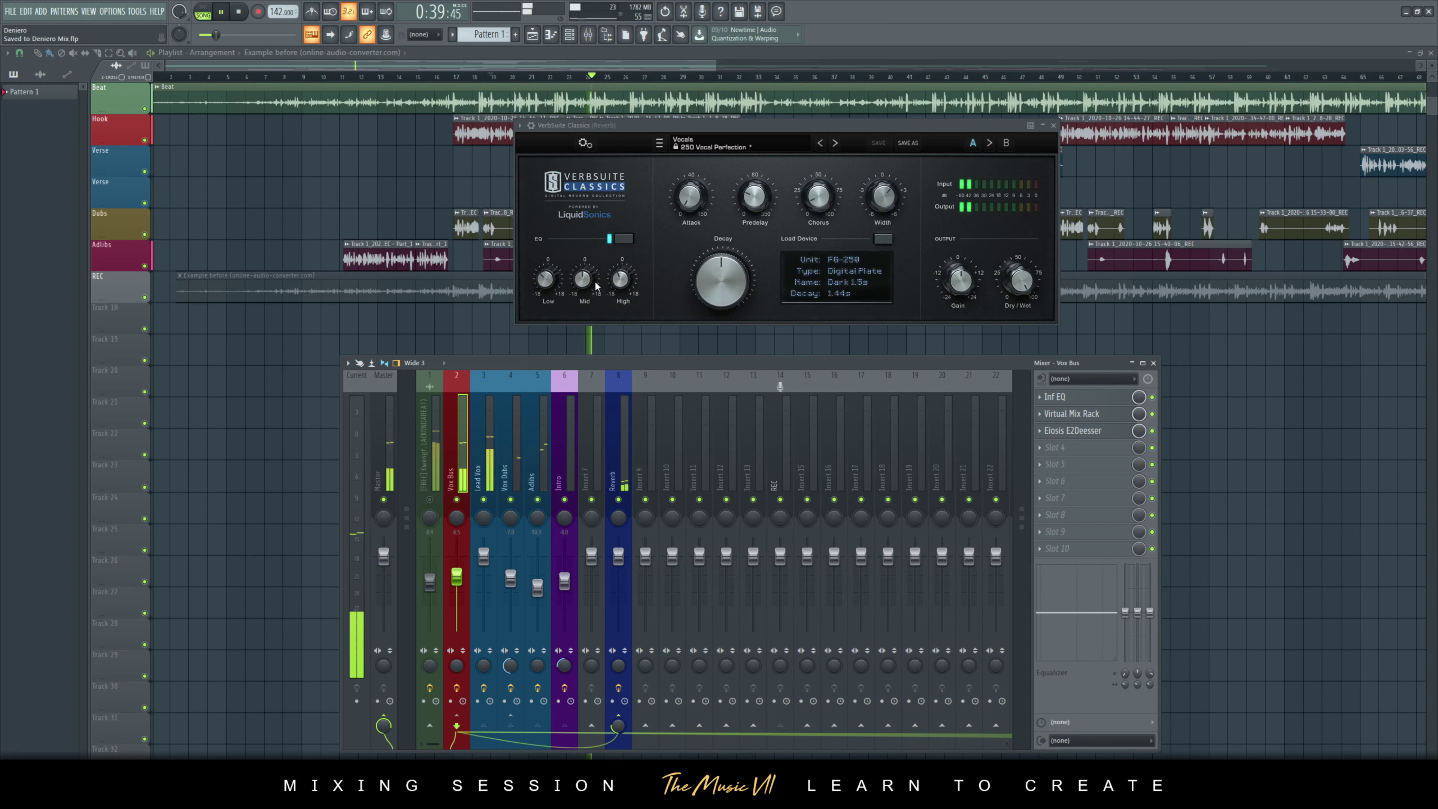
- Shape the reverb's EQ gains during playback, raising Mid to about 3.3 dB, and save the project
drag(547, 279, 620, 312)
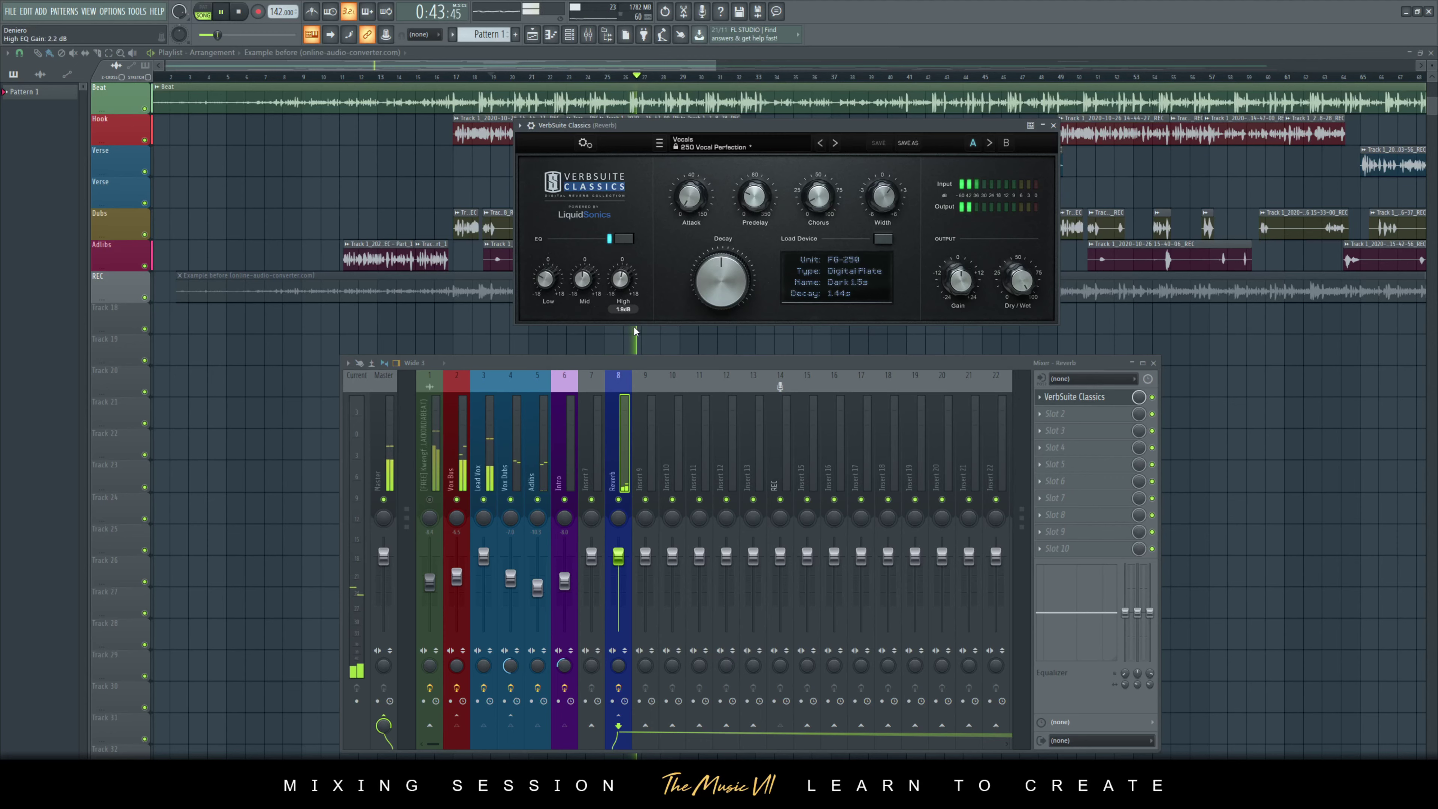
drag(547, 284, 618, 276)
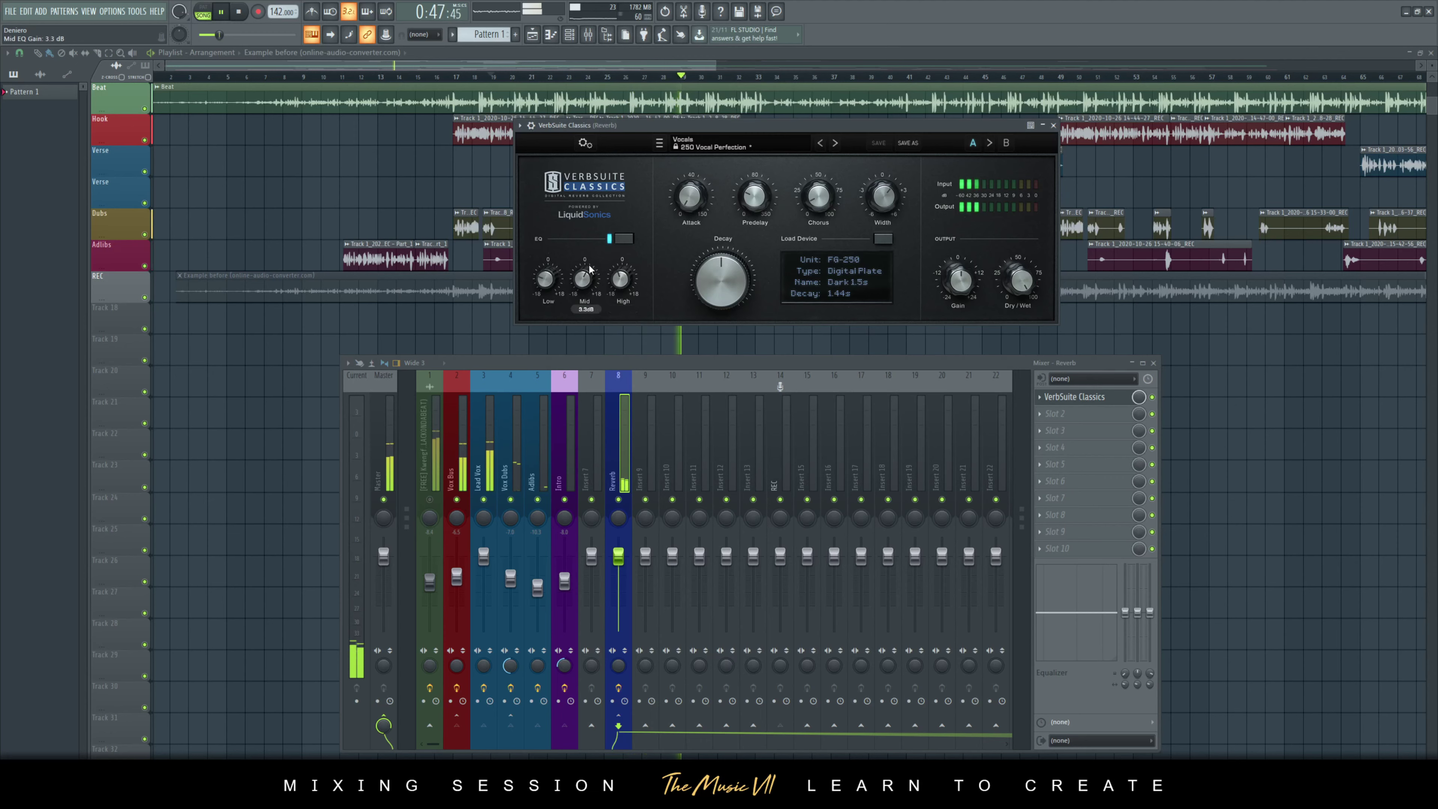
key(ctrl+s)
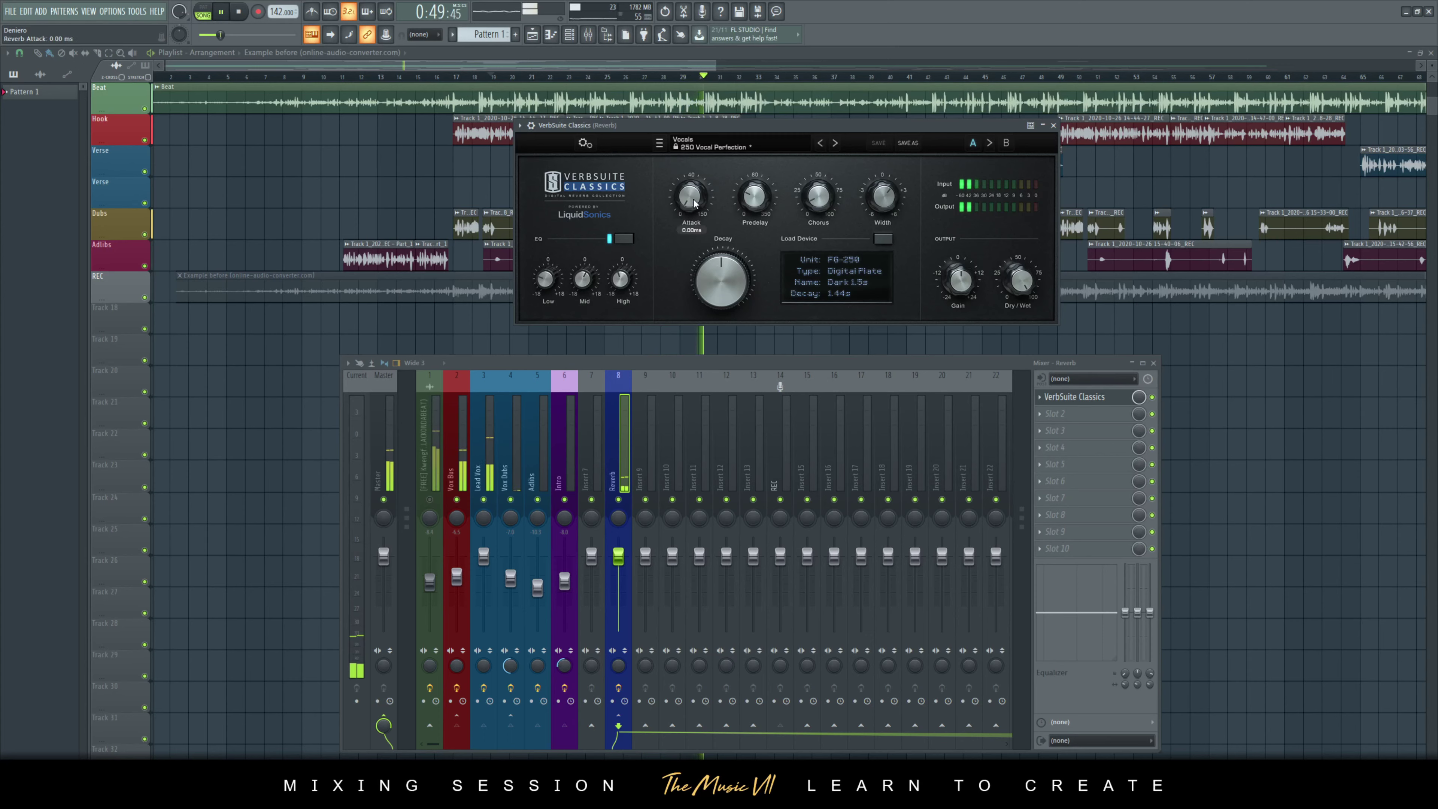
- Fine-tune the reverb's Decay to 1.52 s and adjust its Width during playback
scroll(727, 256, up, 3)
scroll(726, 256, down, 1)
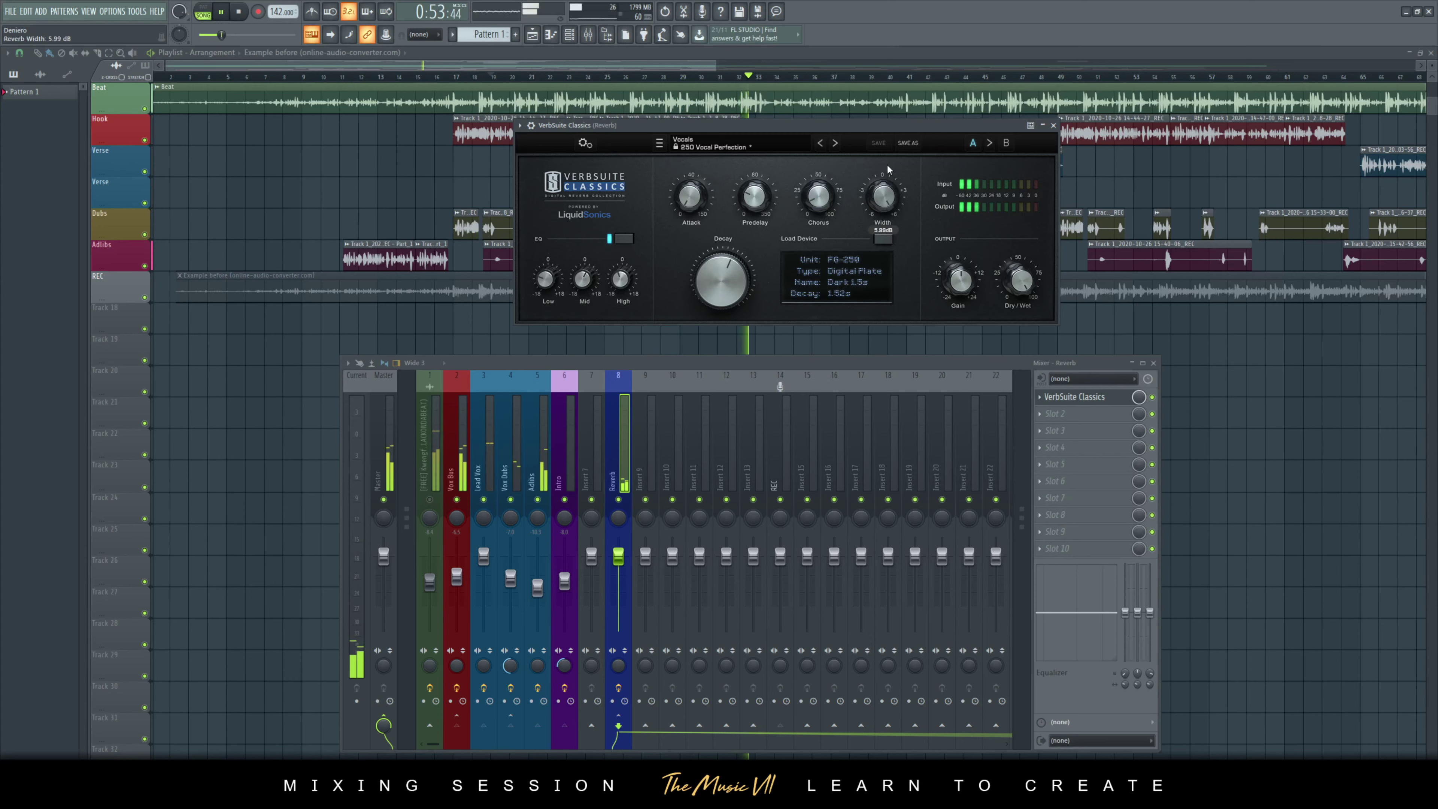
- Load Fresh Air into the Vox Bus's fourth effect slot and move its window toward the middle of the screen
click(457, 442)
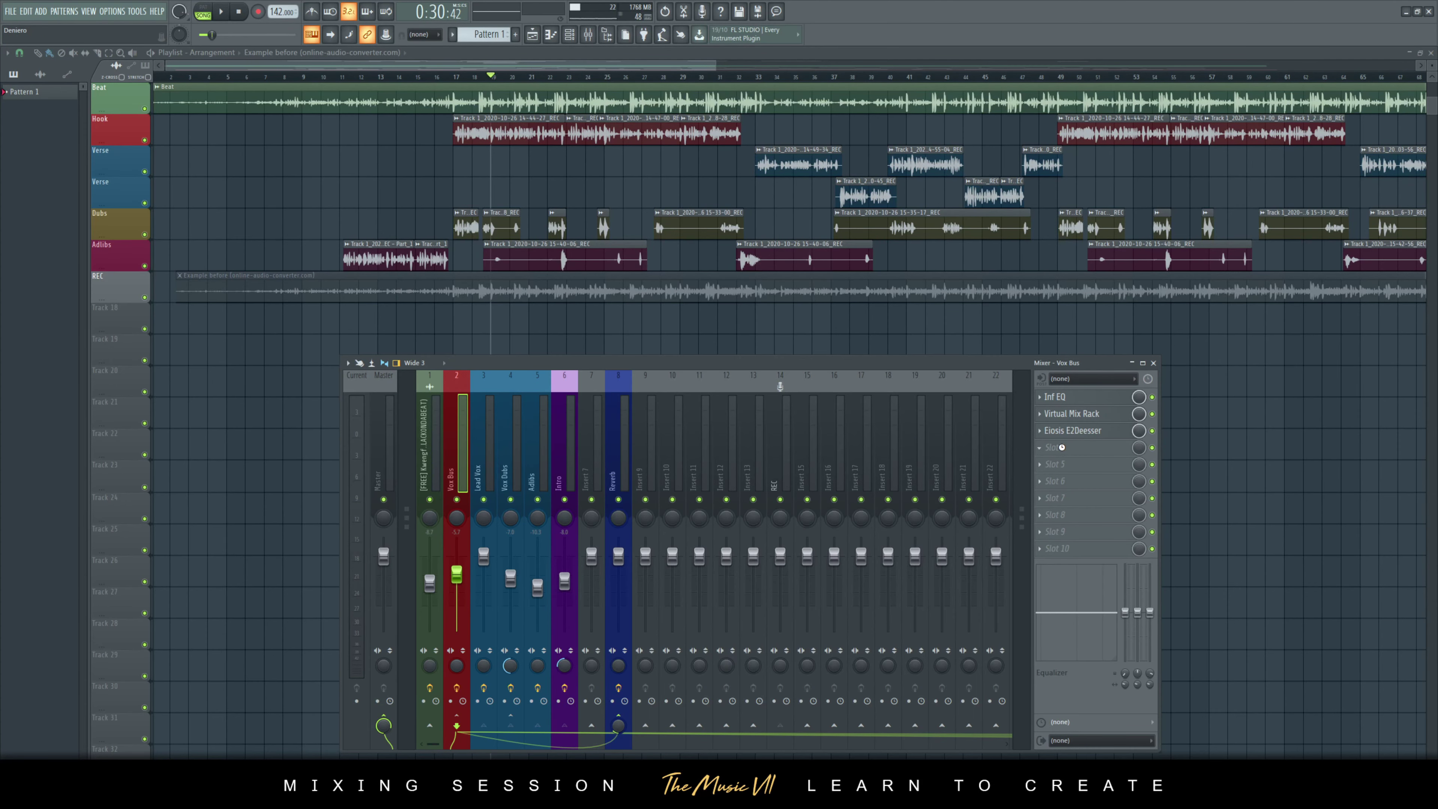
click(1062, 448)
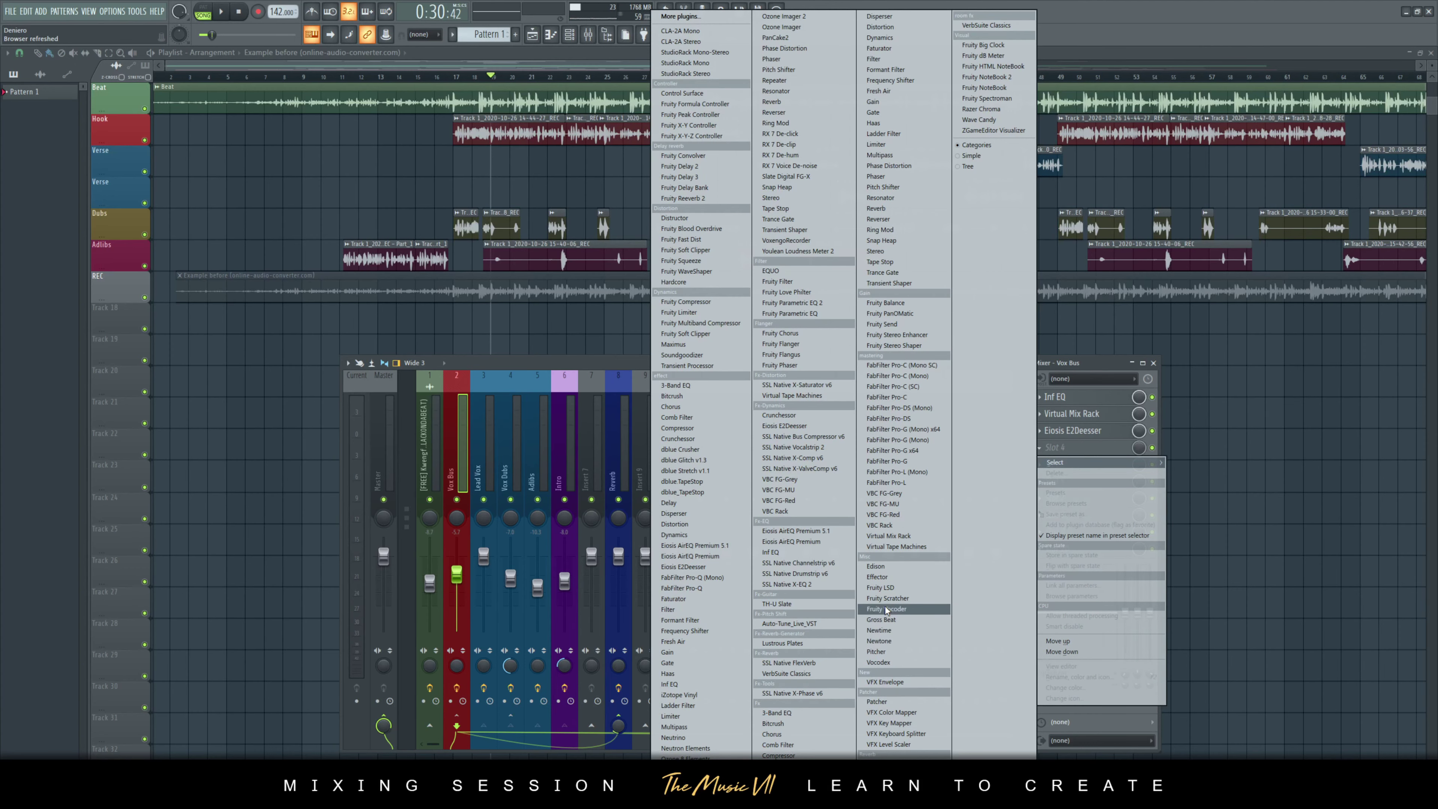
click(895, 92)
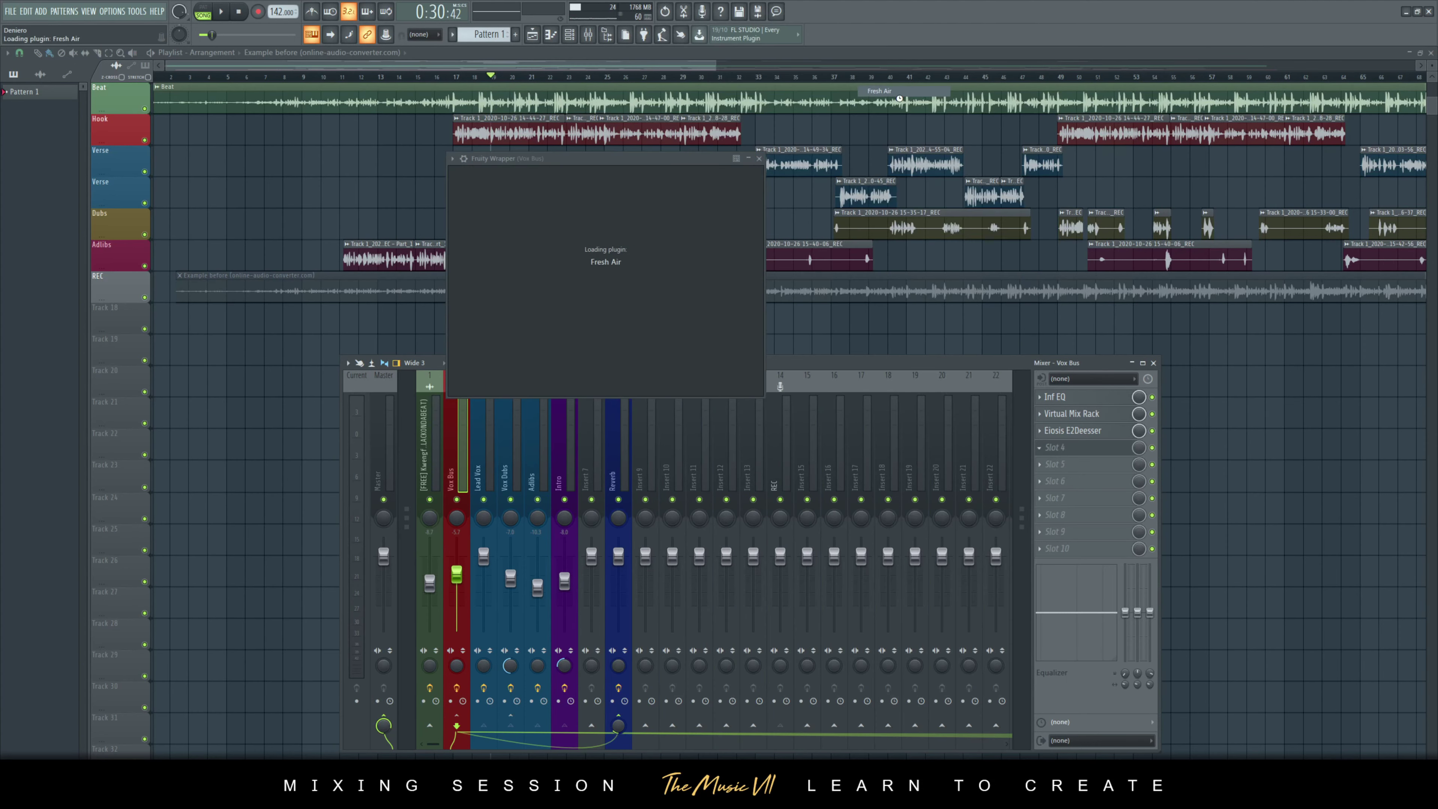
drag(595, 163, 726, 189)
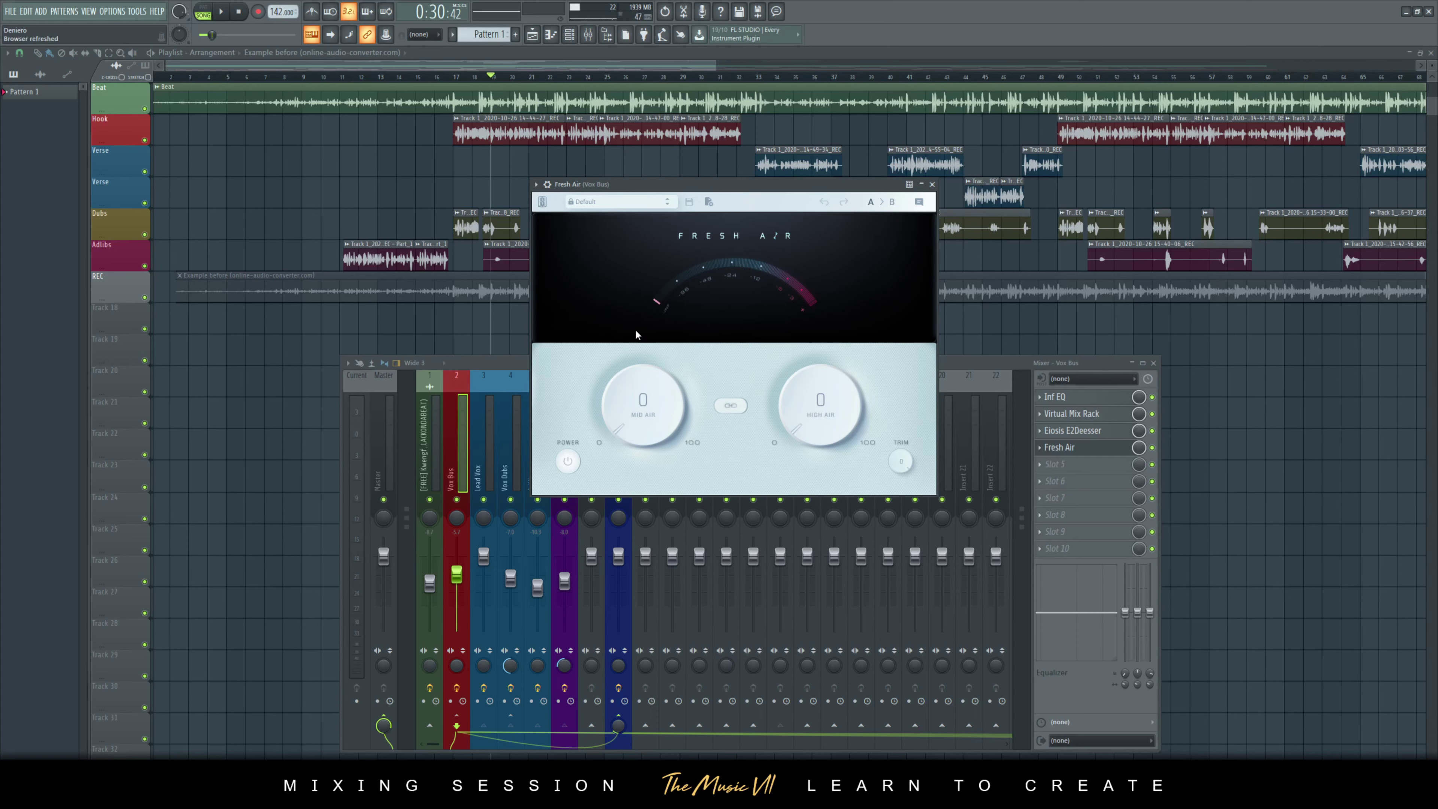
- Look at Fresh Air's presets, keep Default, and play the vocals briefly with both Air controls at 0
click(603, 210)
click(607, 207)
click(222, 12)
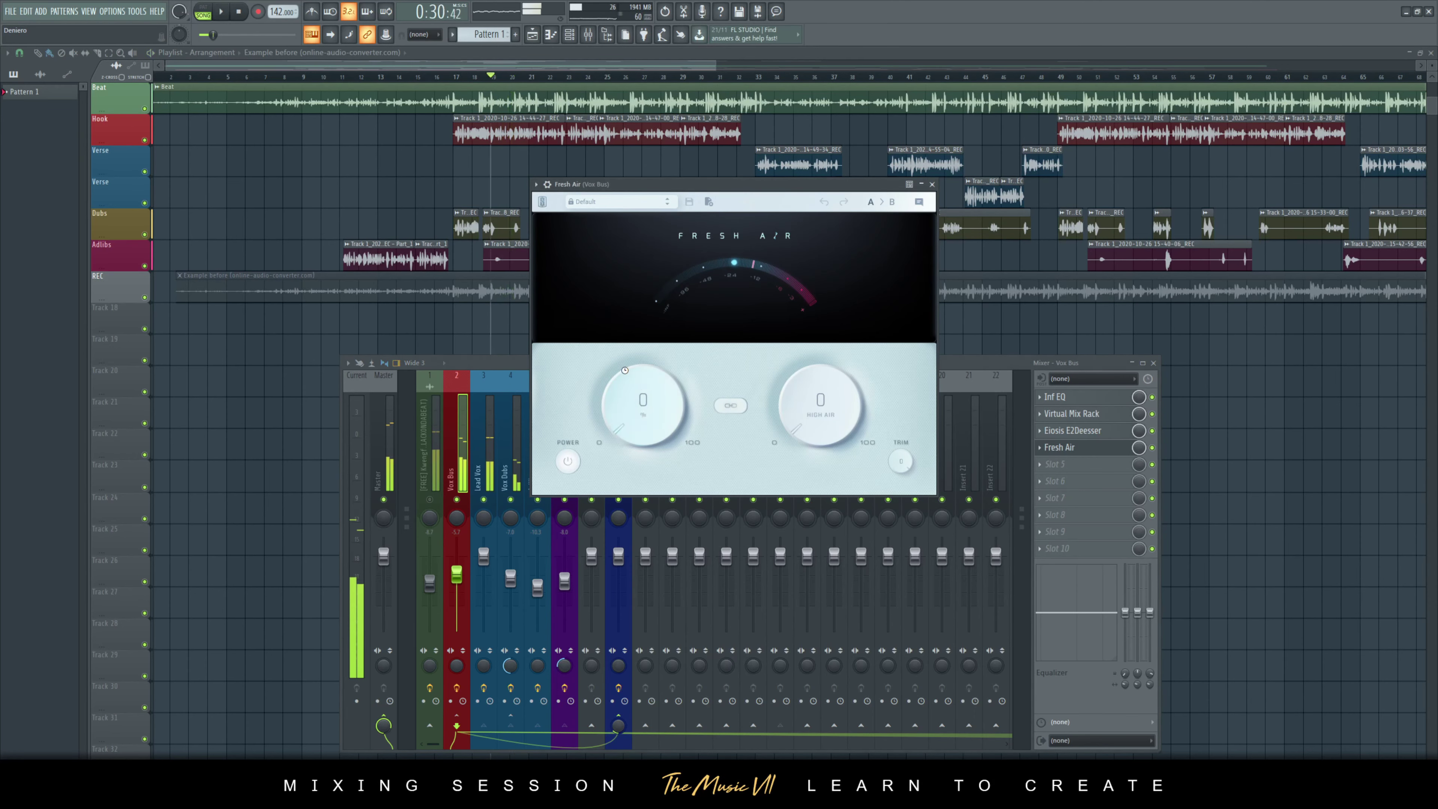
key(space)
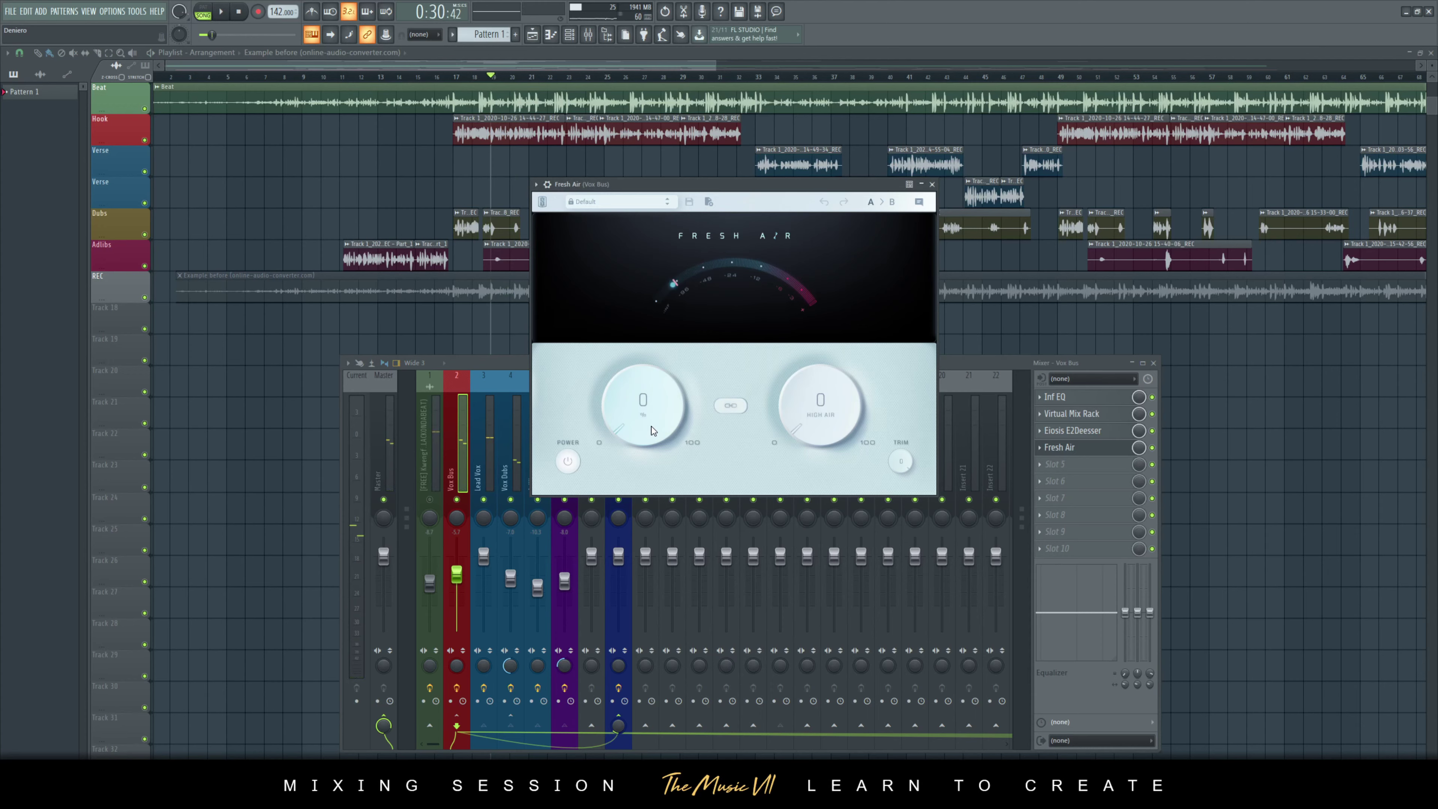
- Try Fresh Air's Mid Air and High Air at 100% during playback, and reset both to 0%
key(space)
drag(652, 426, 676, 156)
drag(785, 421, 869, 0)
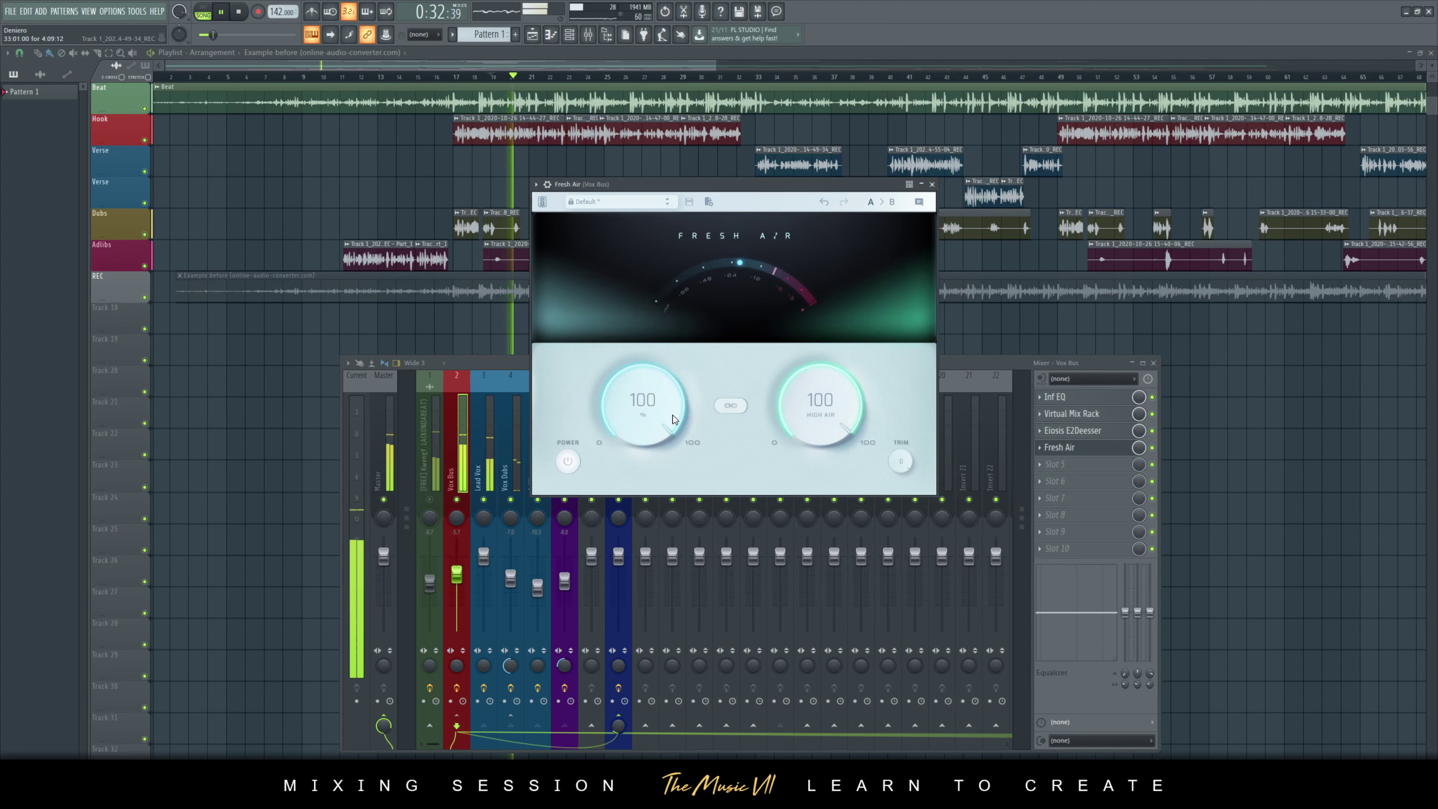
double_click(625, 403)
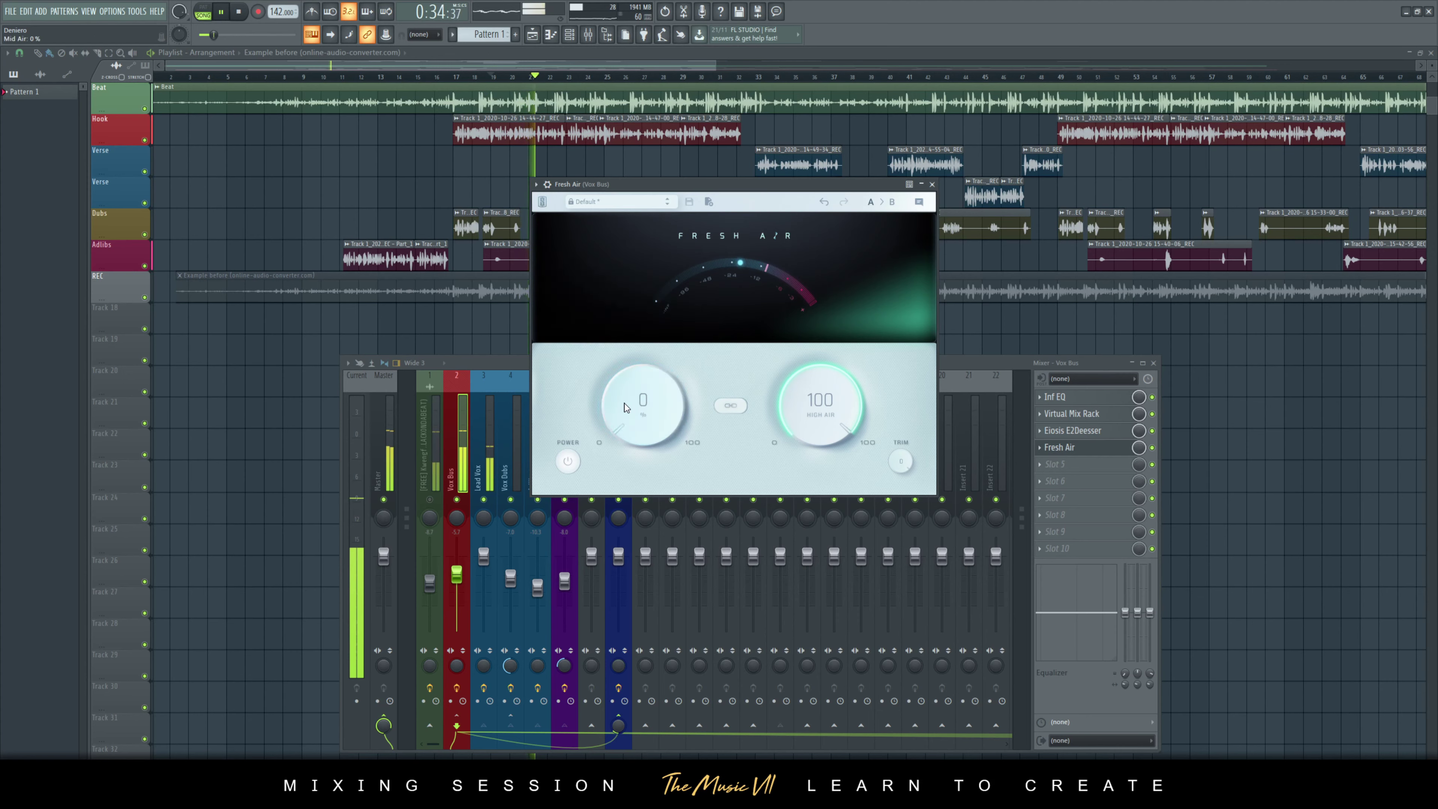
double_click(792, 406)
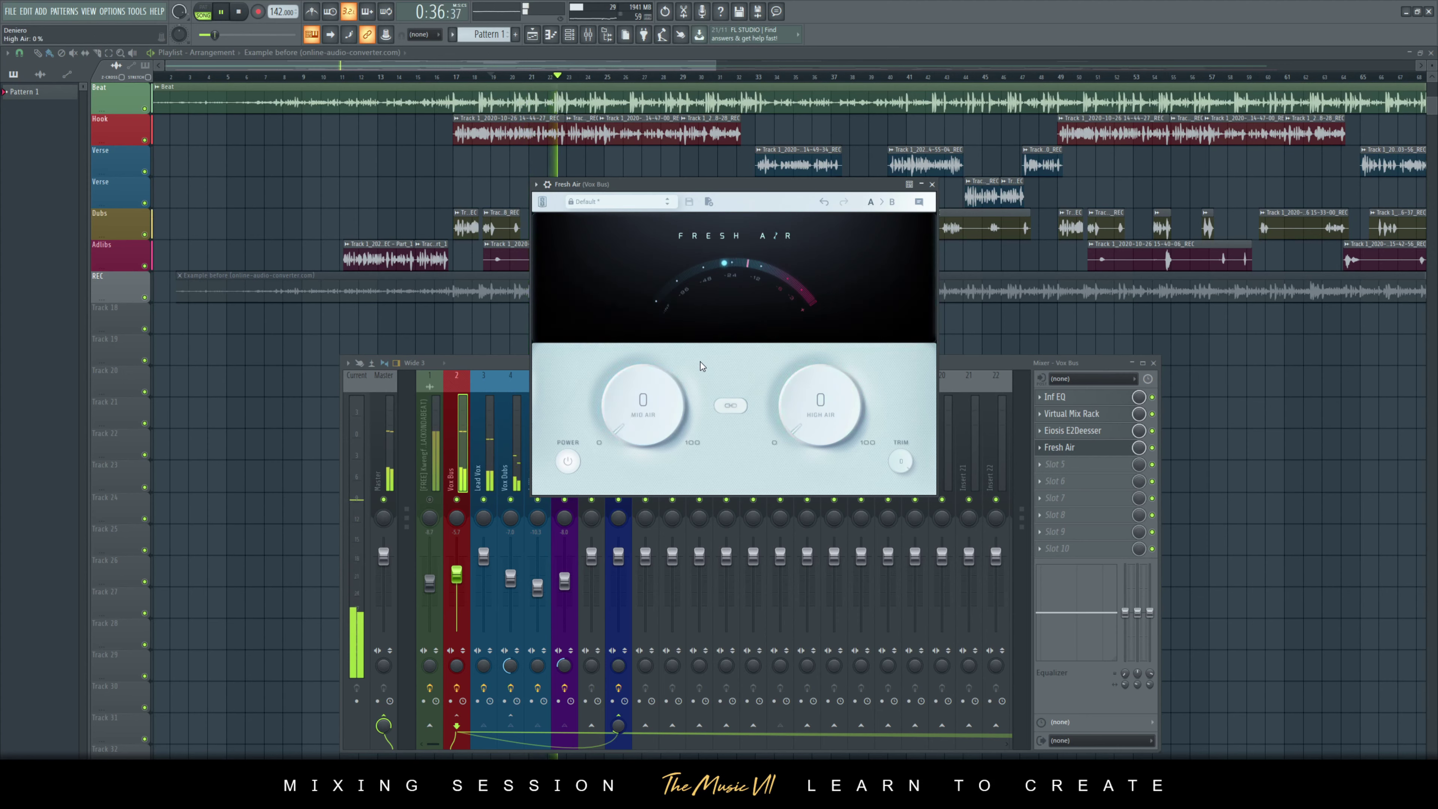
- Save the project, set Fresh Air's Mid Air to 10% and High Air to 22%, and link the two controls
key(ctrl+s)
drag(631, 419, 636, 403)
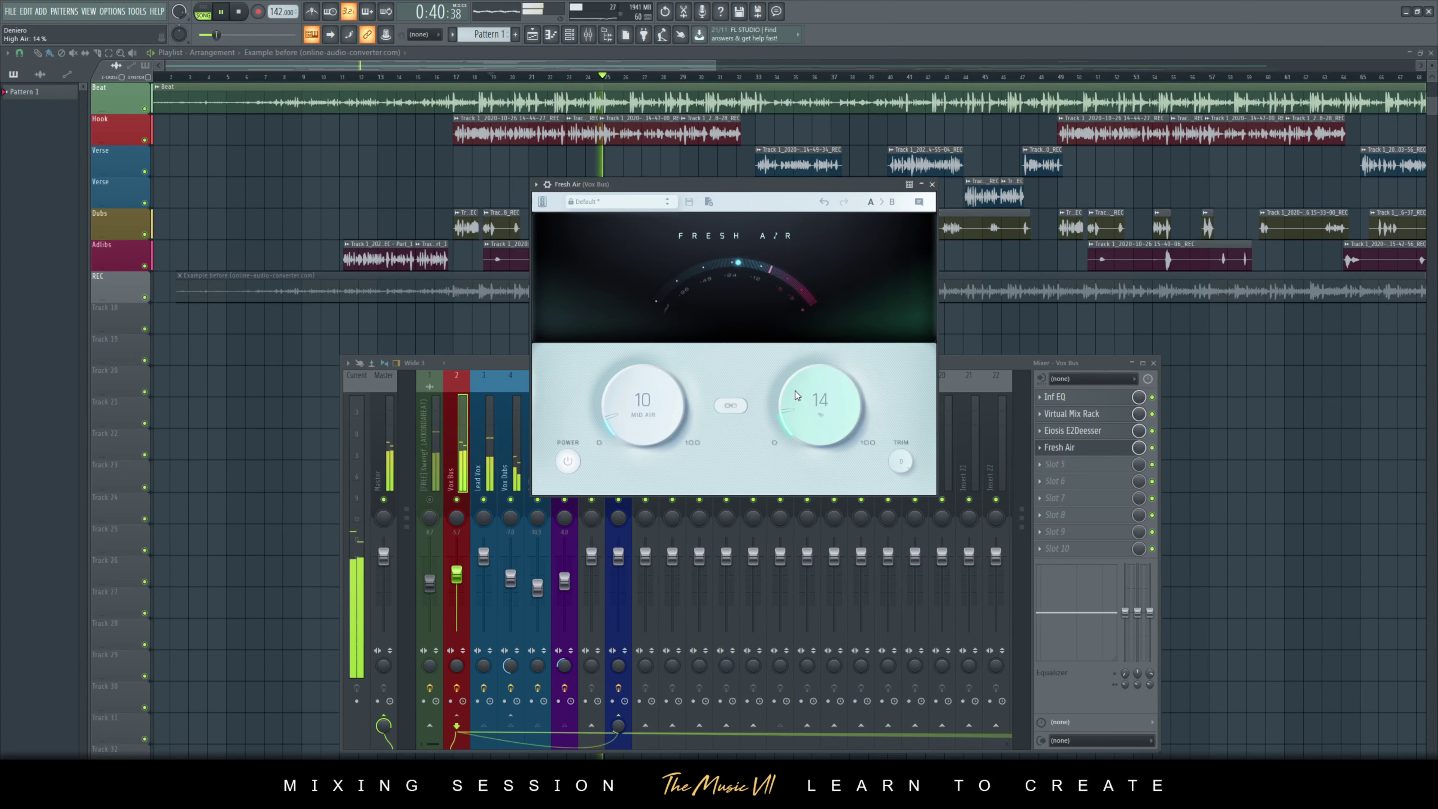
drag(795, 391, 797, 377)
click(731, 405)
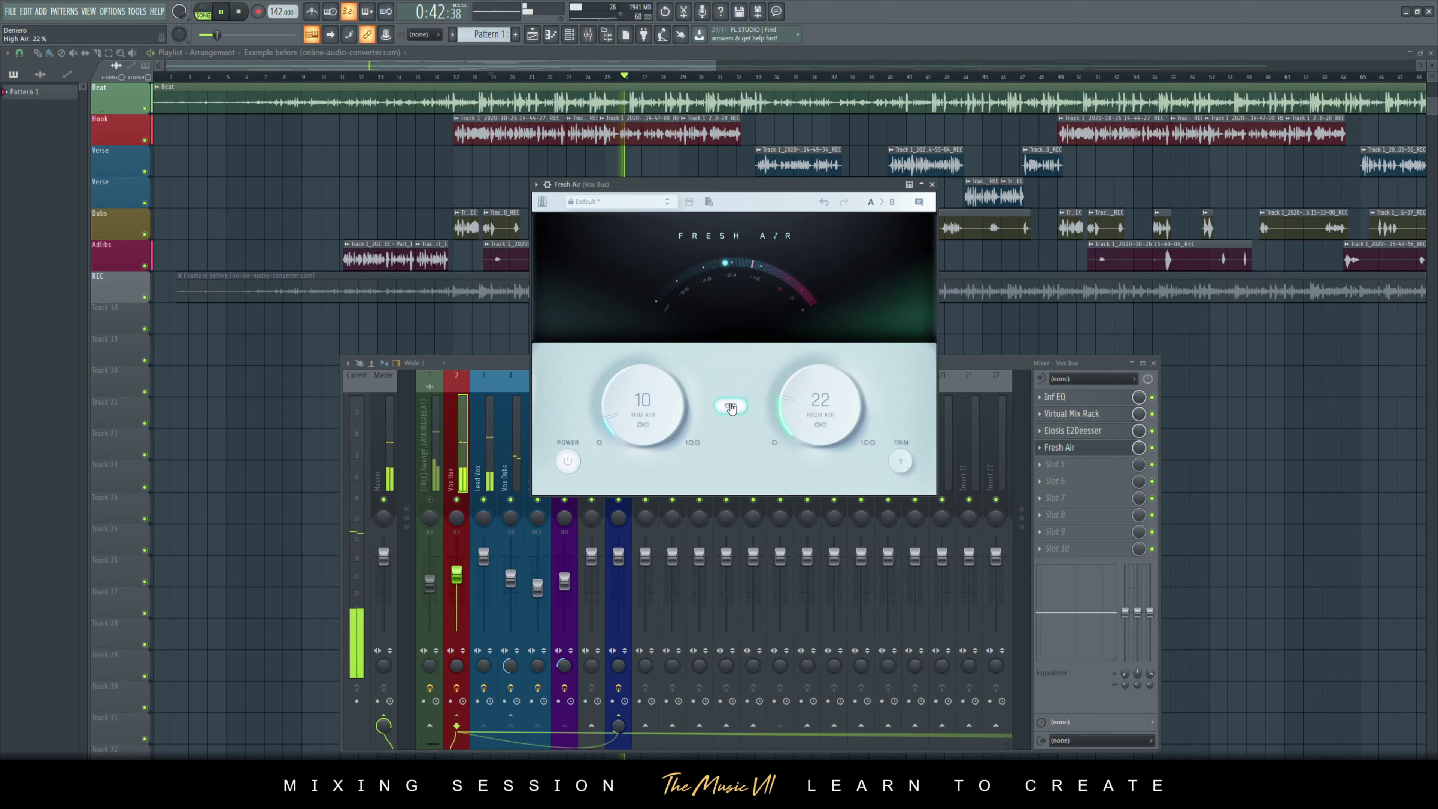
- Unlink Fresh Air's two controls, set Mid Air to 13% and High Air to 21%, and save the project
click(731, 407)
drag(658, 429, 635, 453)
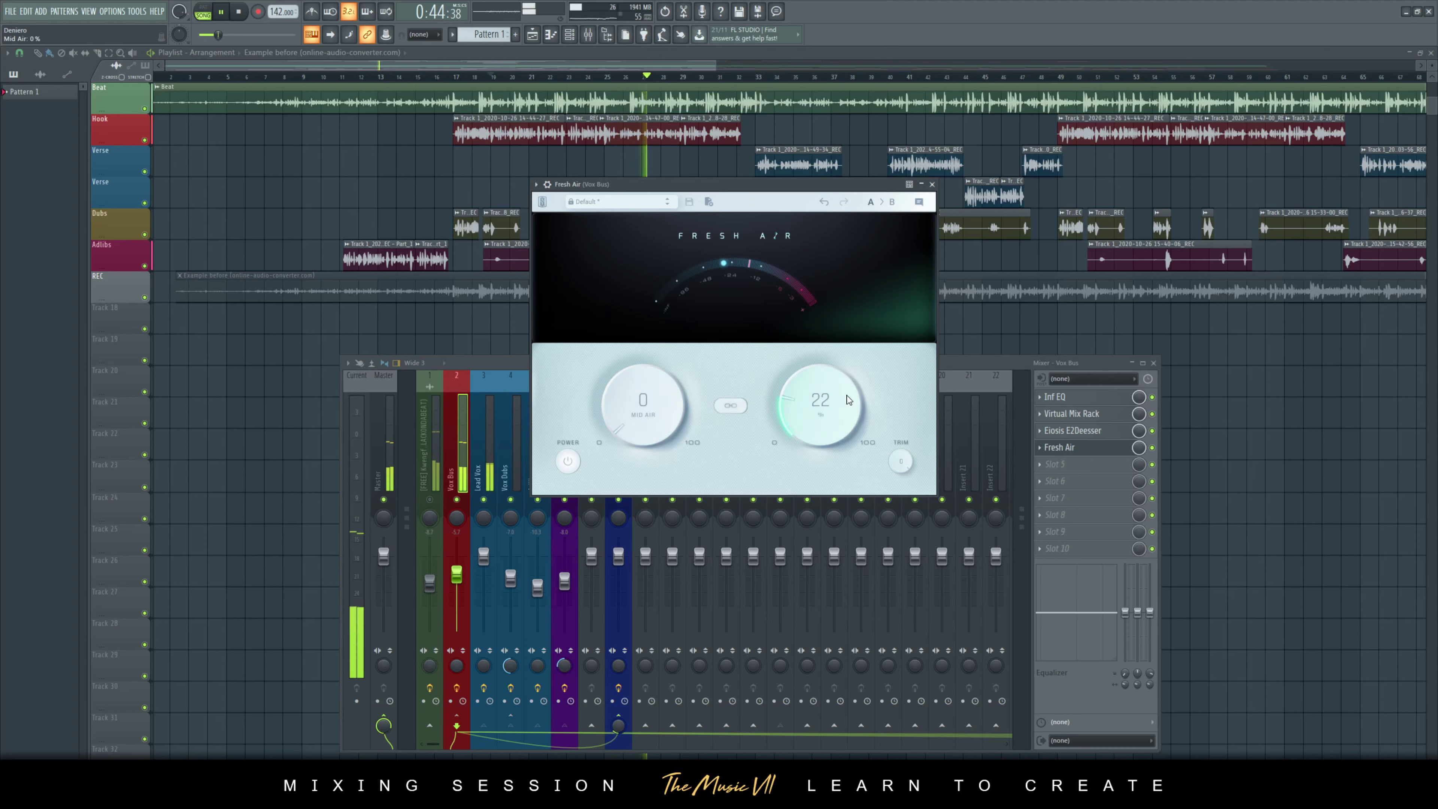
drag(845, 396, 812, 376)
mouse_move(653, 411)
mouse_down()
mouse_move(663, 380)
mouse_move(642, 419)
mouse_up()
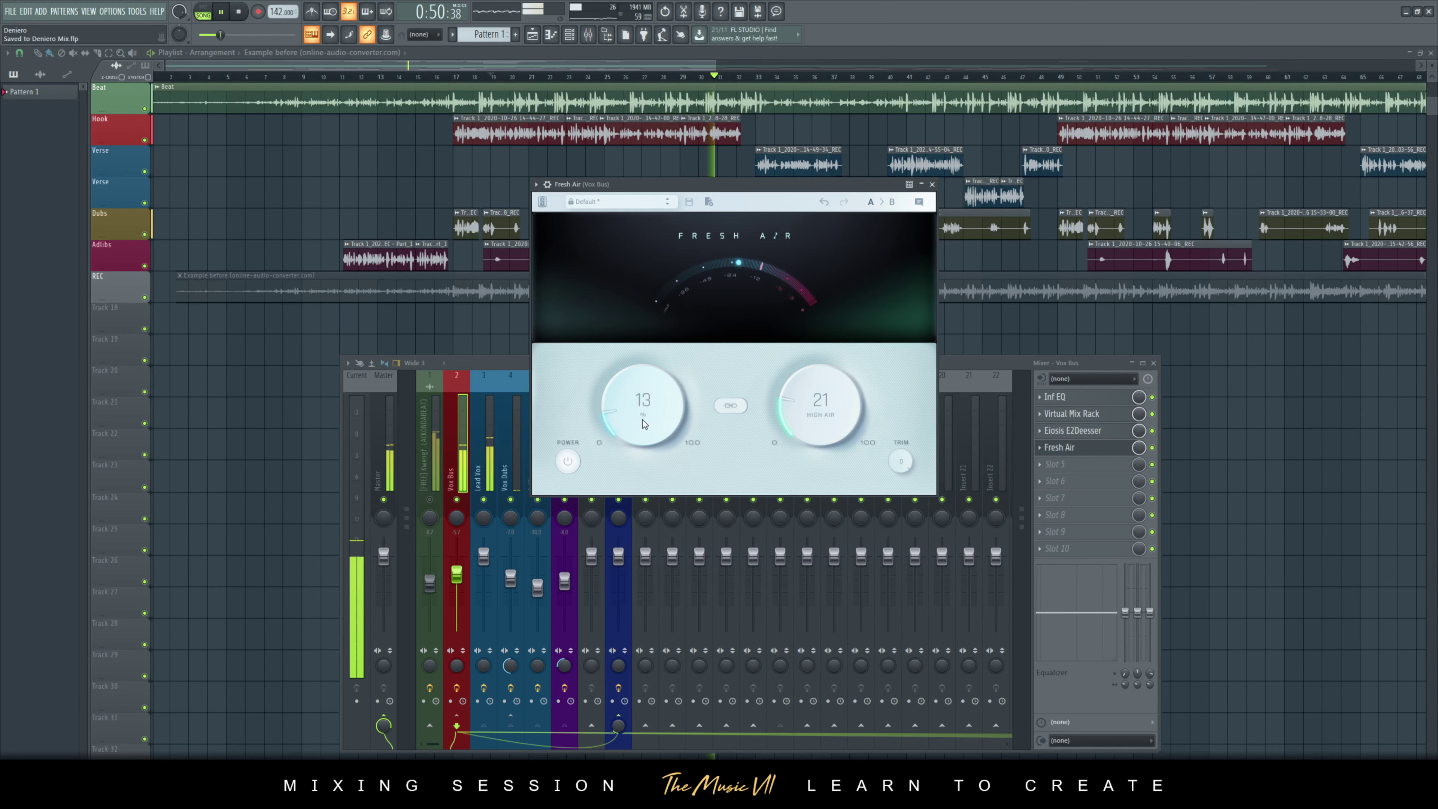
- Move the Fresh Air window clear of the mixer tracks, save, and set Mid Air to 11% and High Air to 12%
click(431, 499)
drag(731, 184, 823, 147)
key(ctrl+s)
drag(888, 346, 900, 370)
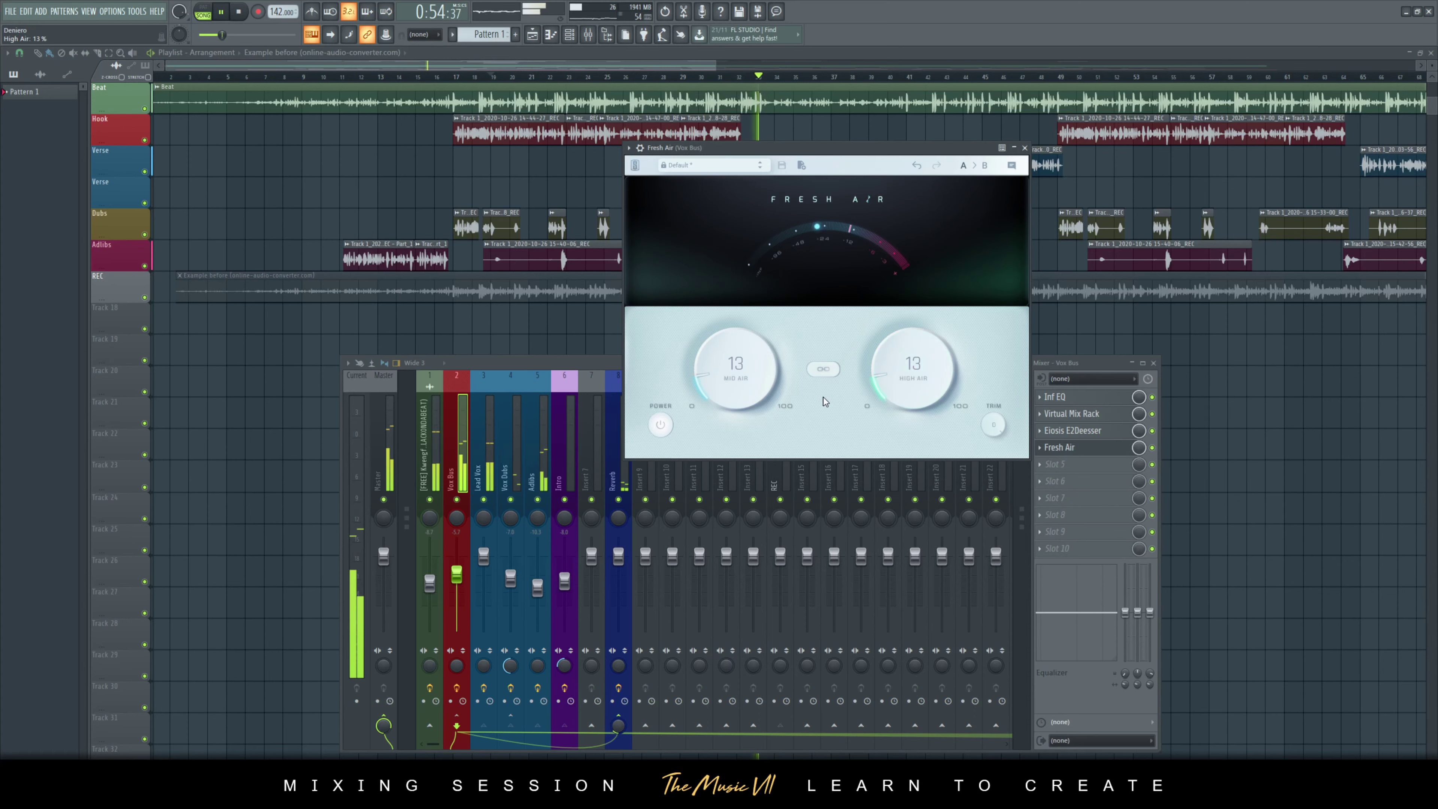
drag(731, 350, 731, 357)
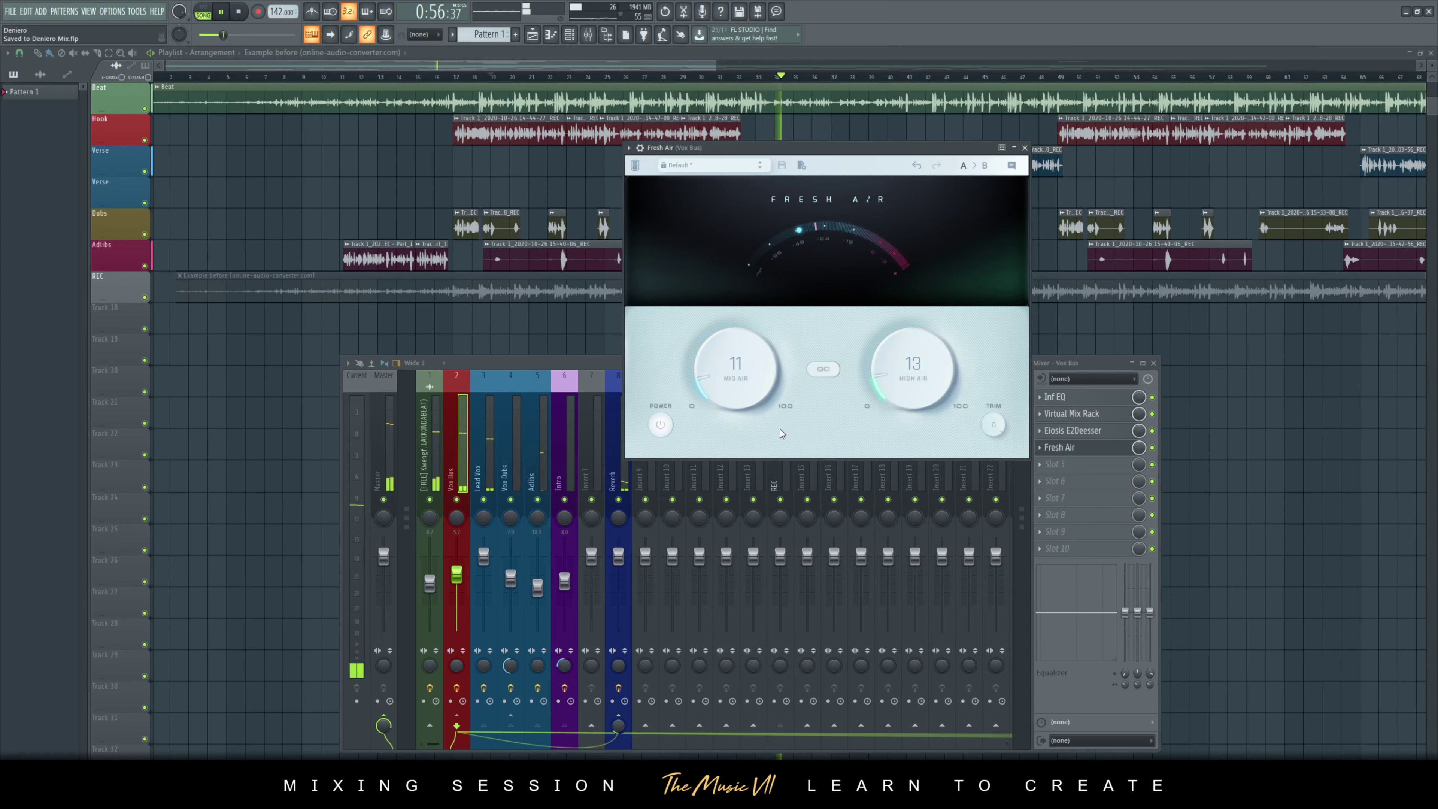
drag(894, 366, 894, 373)
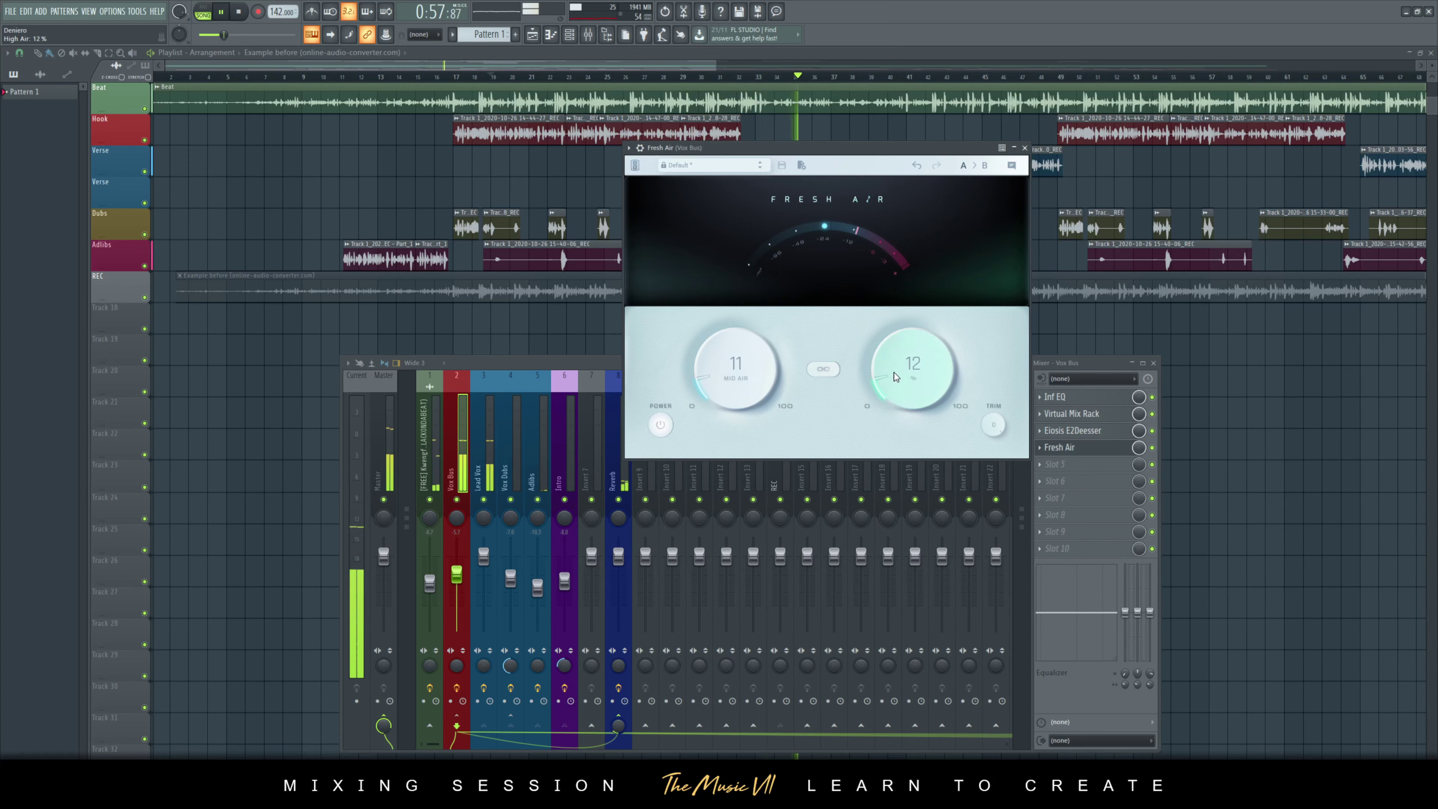
- Compare the vocals with Fresh Air bypassed and active during playback, and save the project
click(661, 426)
click(660, 426)
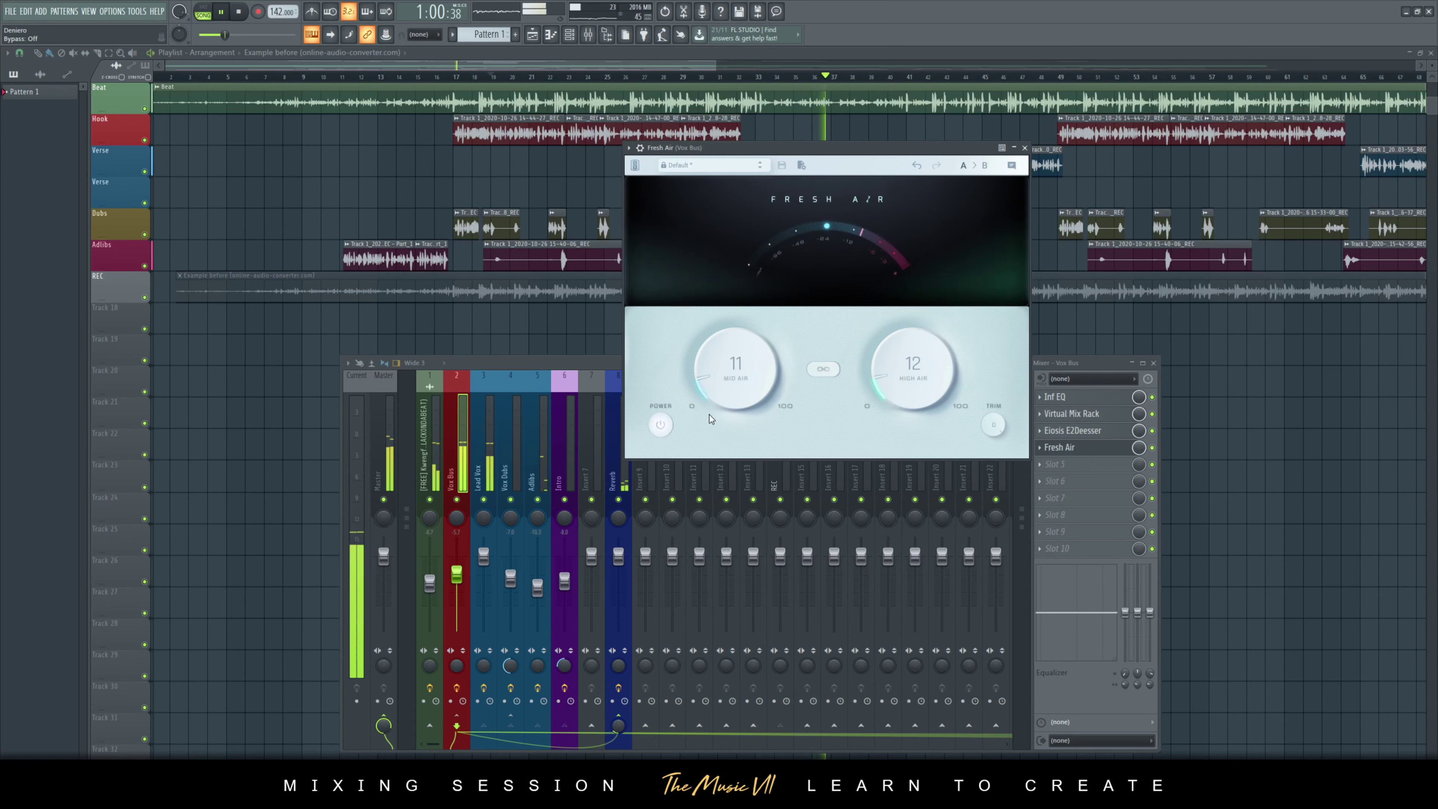
key(ctrl+s)
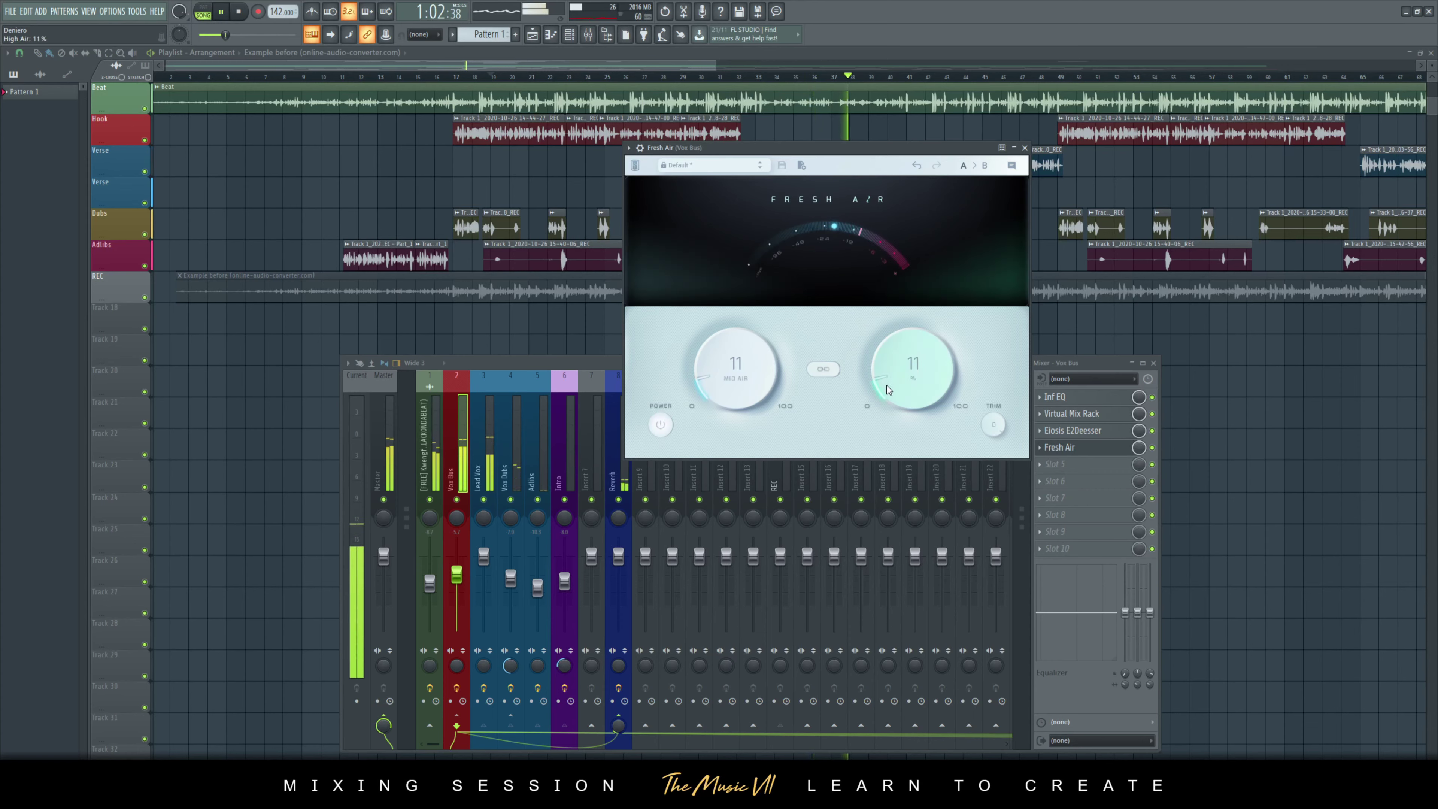
- Mute and unmute the Reverb track during playback to compare the vocals with and without reverb
click(618, 476)
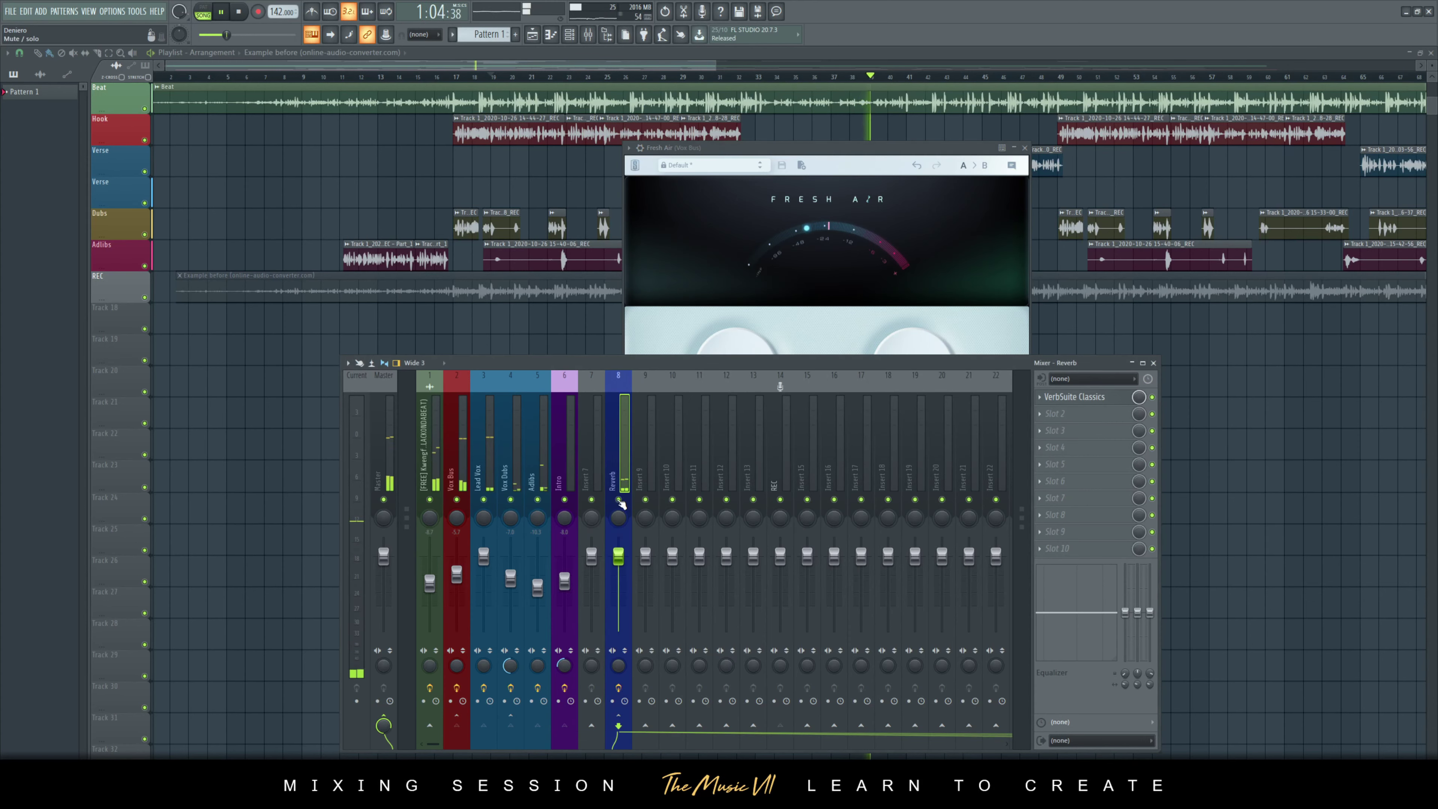
click(453, 476)
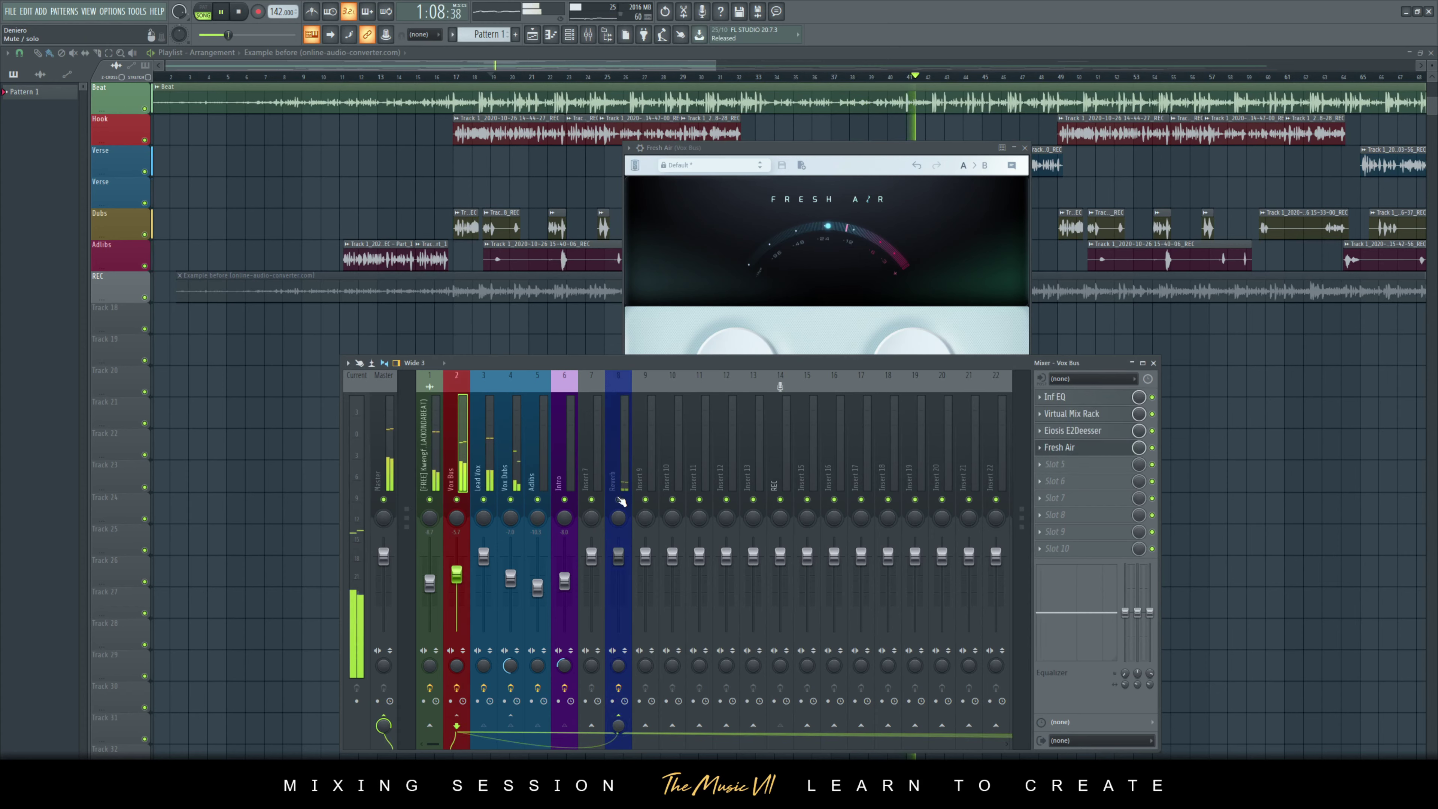
click(619, 494)
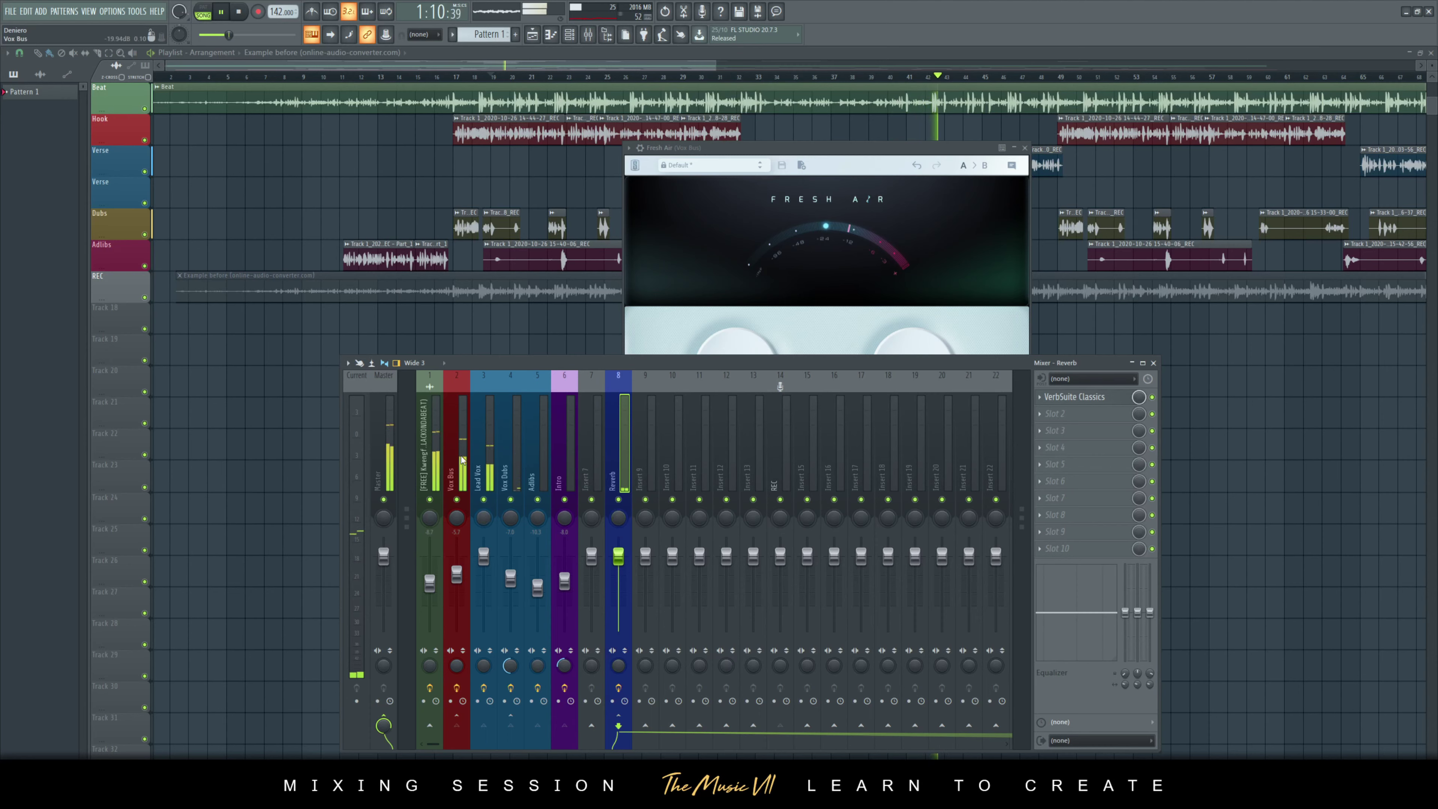
click(456, 476)
- In the Reverb track's VerbSuite Classics, reset Width, set Decay to 1.77 s, Attack to 0.00 ms and Chorus to 23.1%, and close it
click(620, 481)
click(1041, 397)
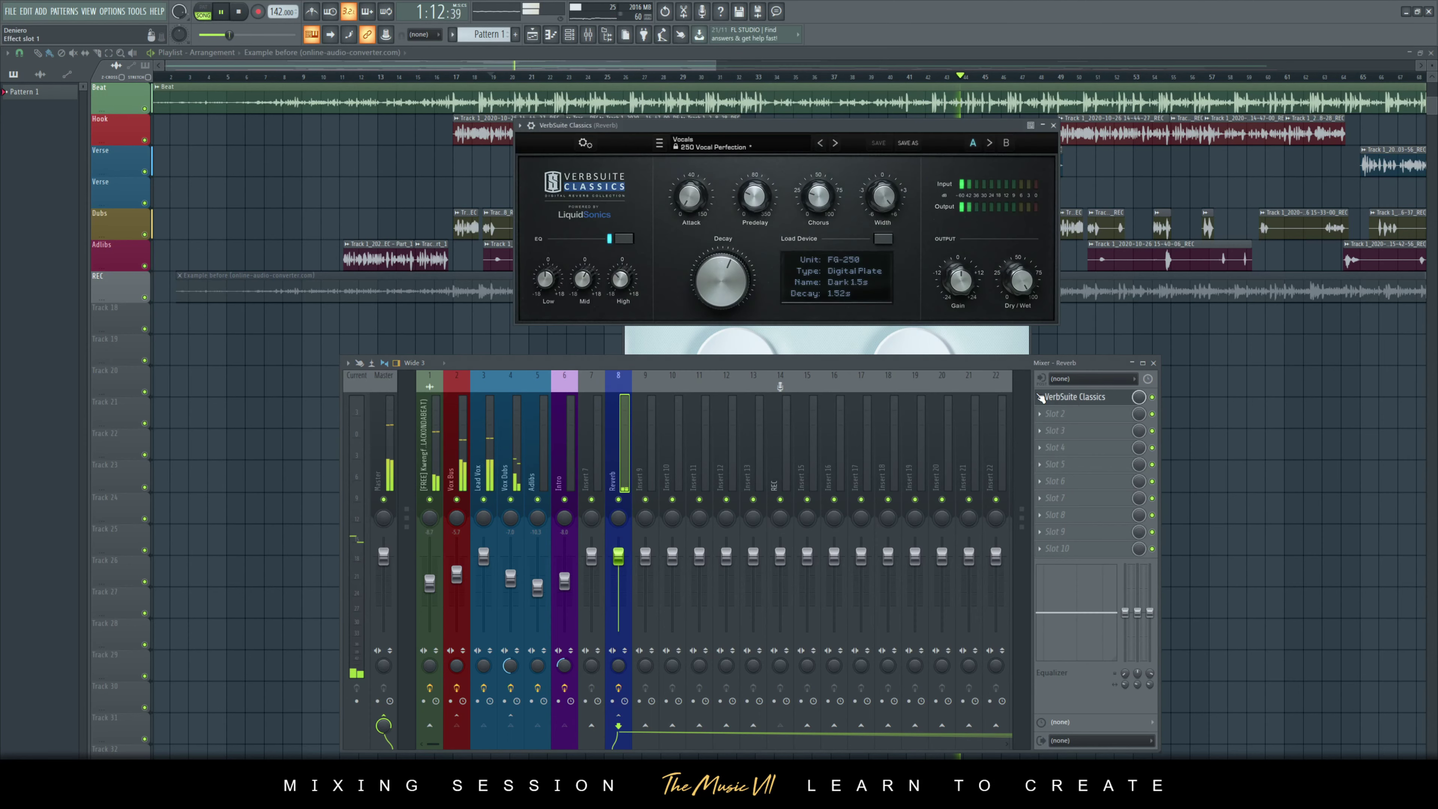
drag(887, 205, 894, 274)
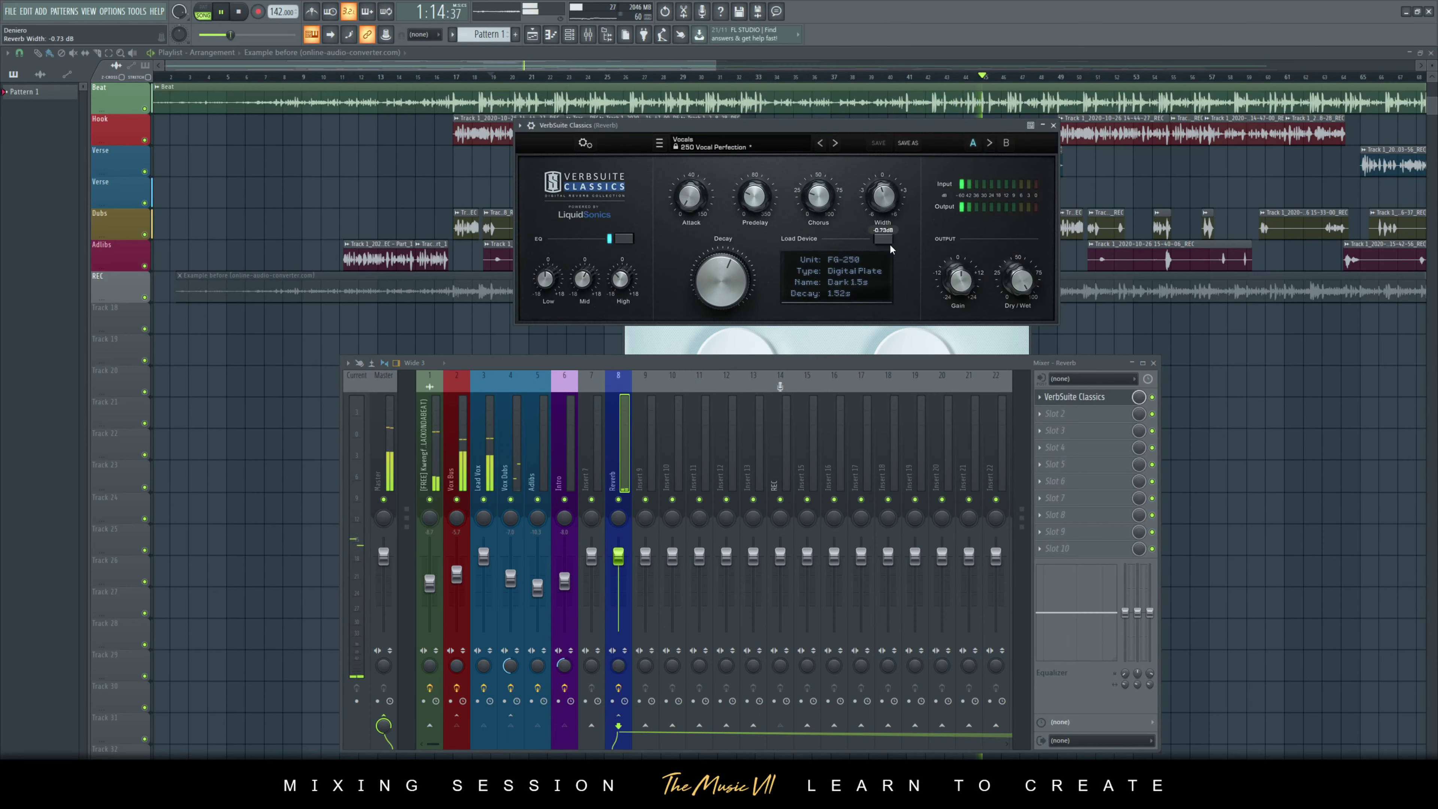
double_click(885, 197)
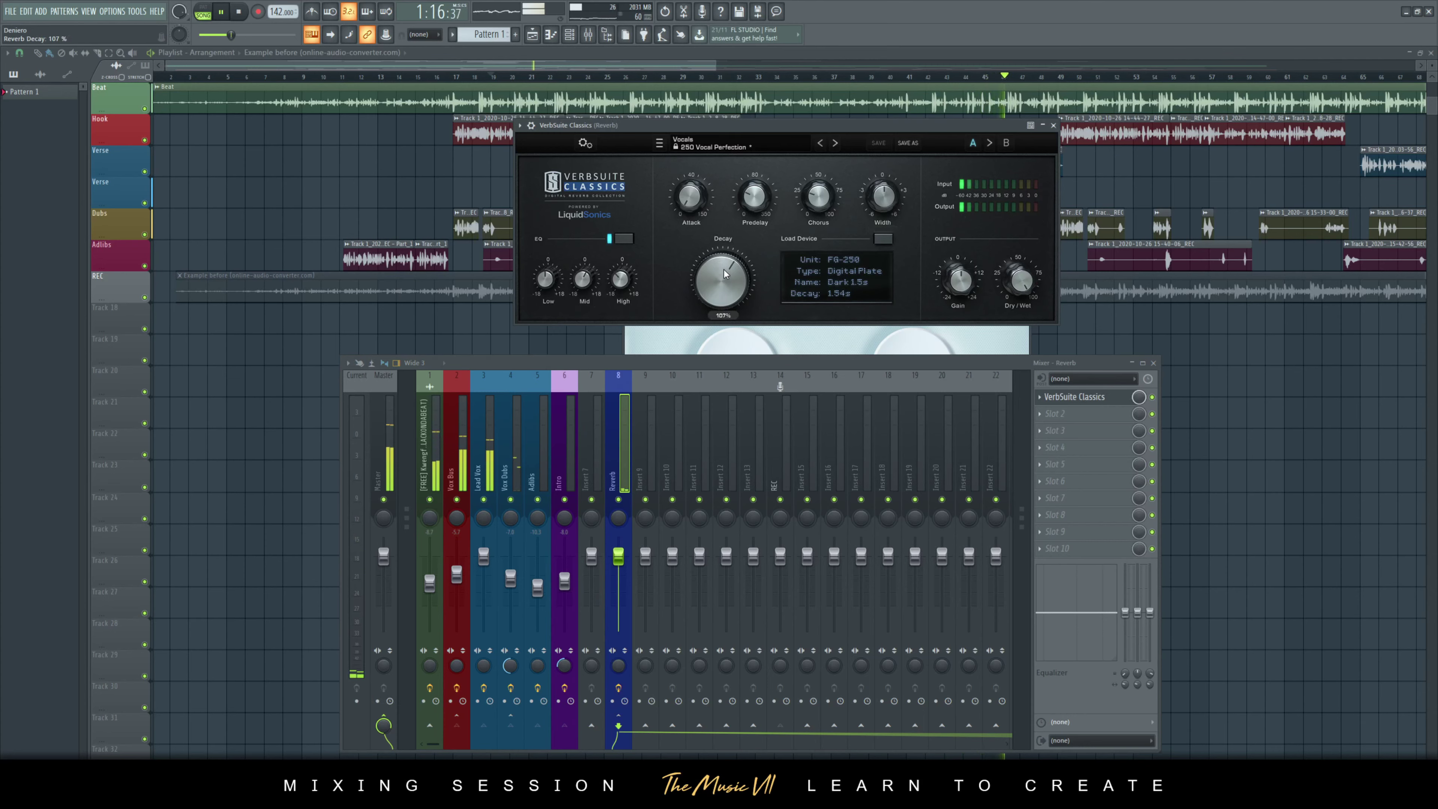
double_click(696, 204)
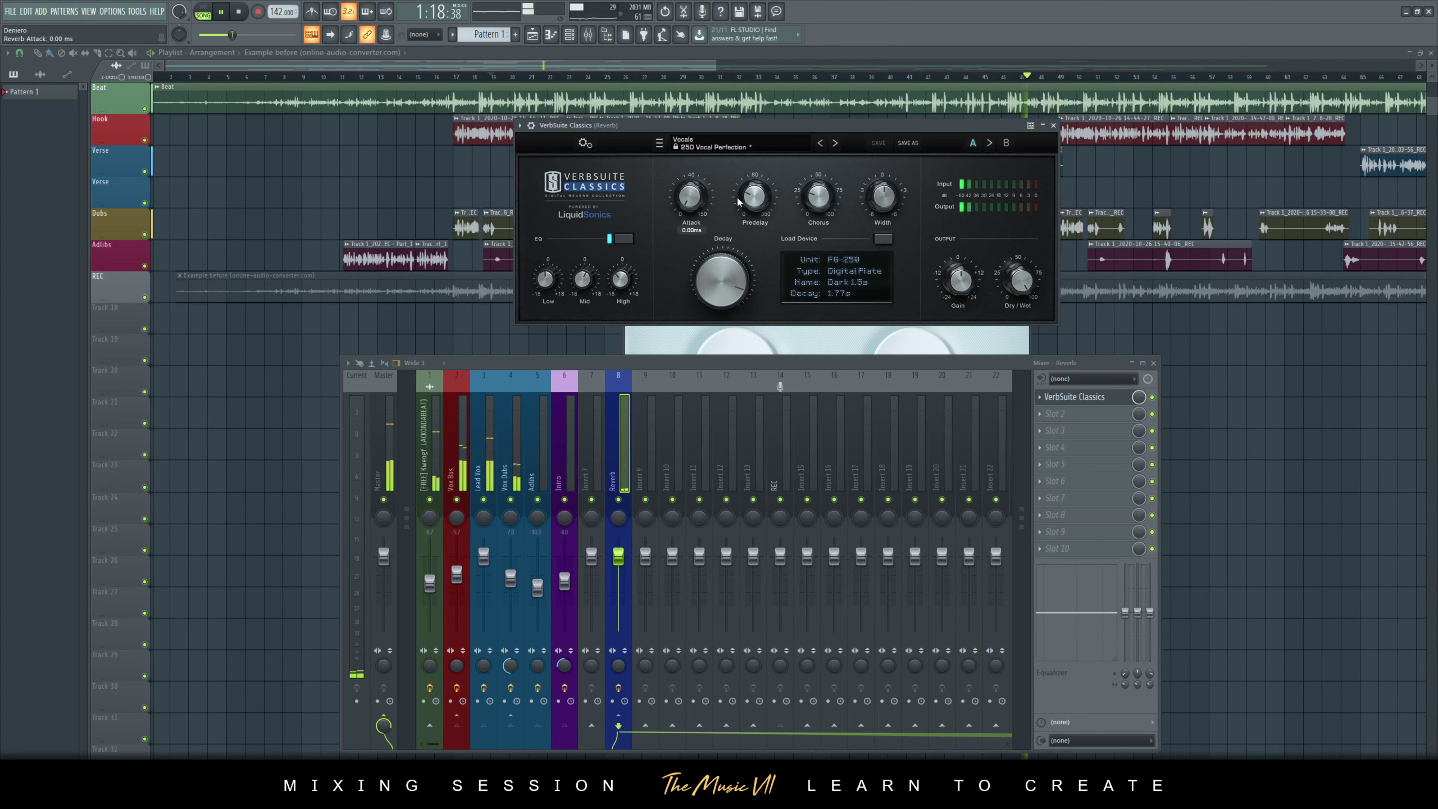
drag(820, 200, 821, 205)
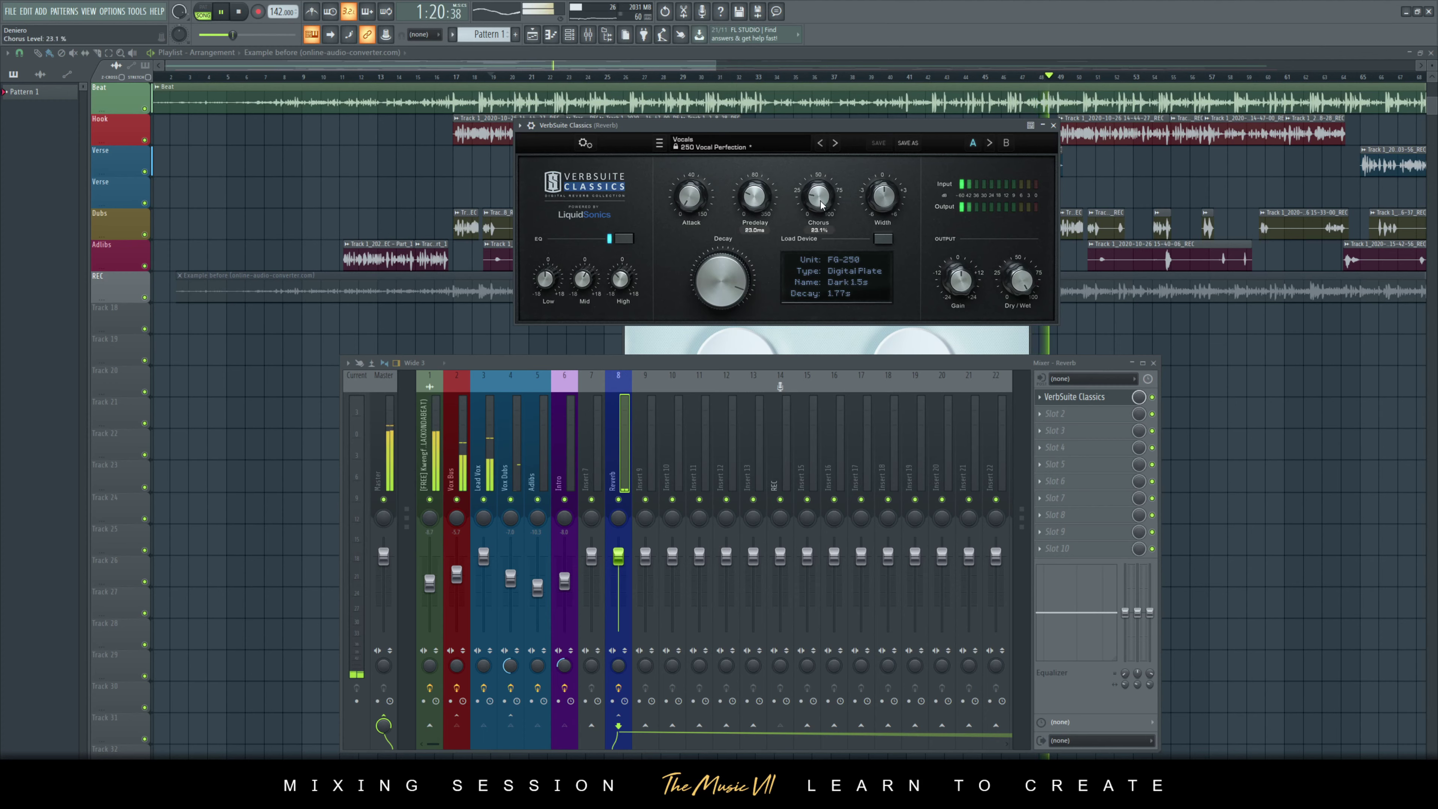
click(1052, 125)
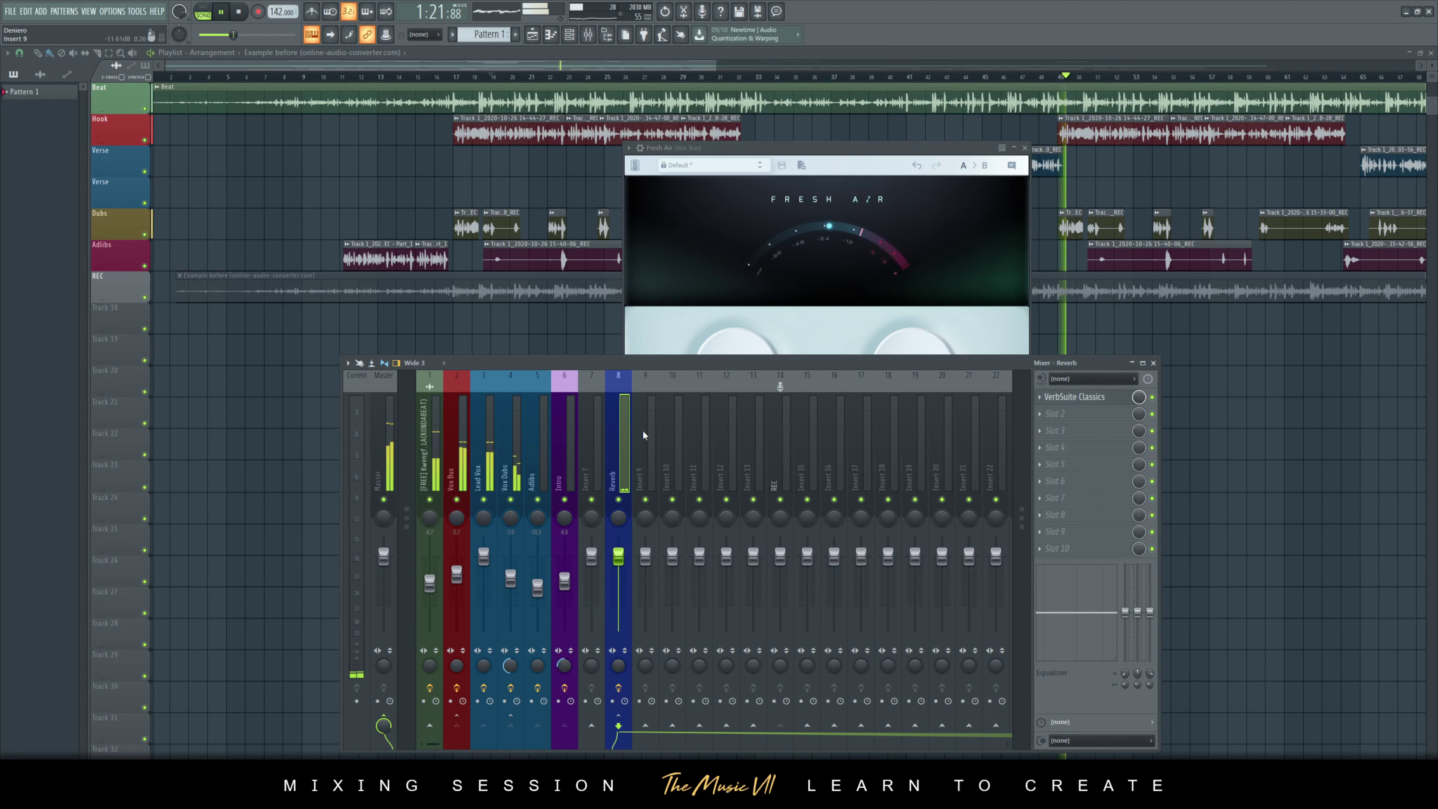
- Mute the Reverb track, select the Vox Bus, stop playback, and move the Fresh Air window farther off the mixer
click(464, 443)
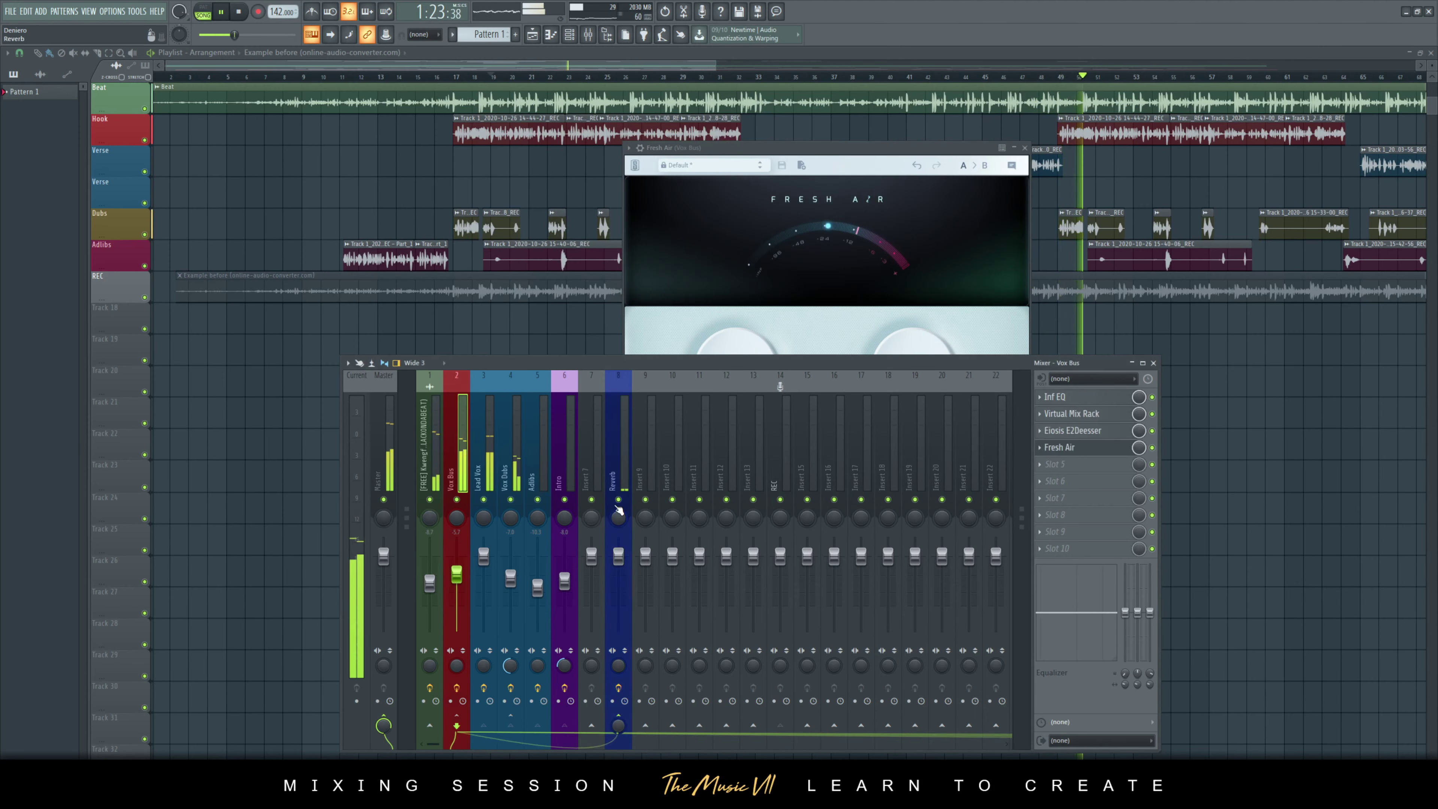
key(space)
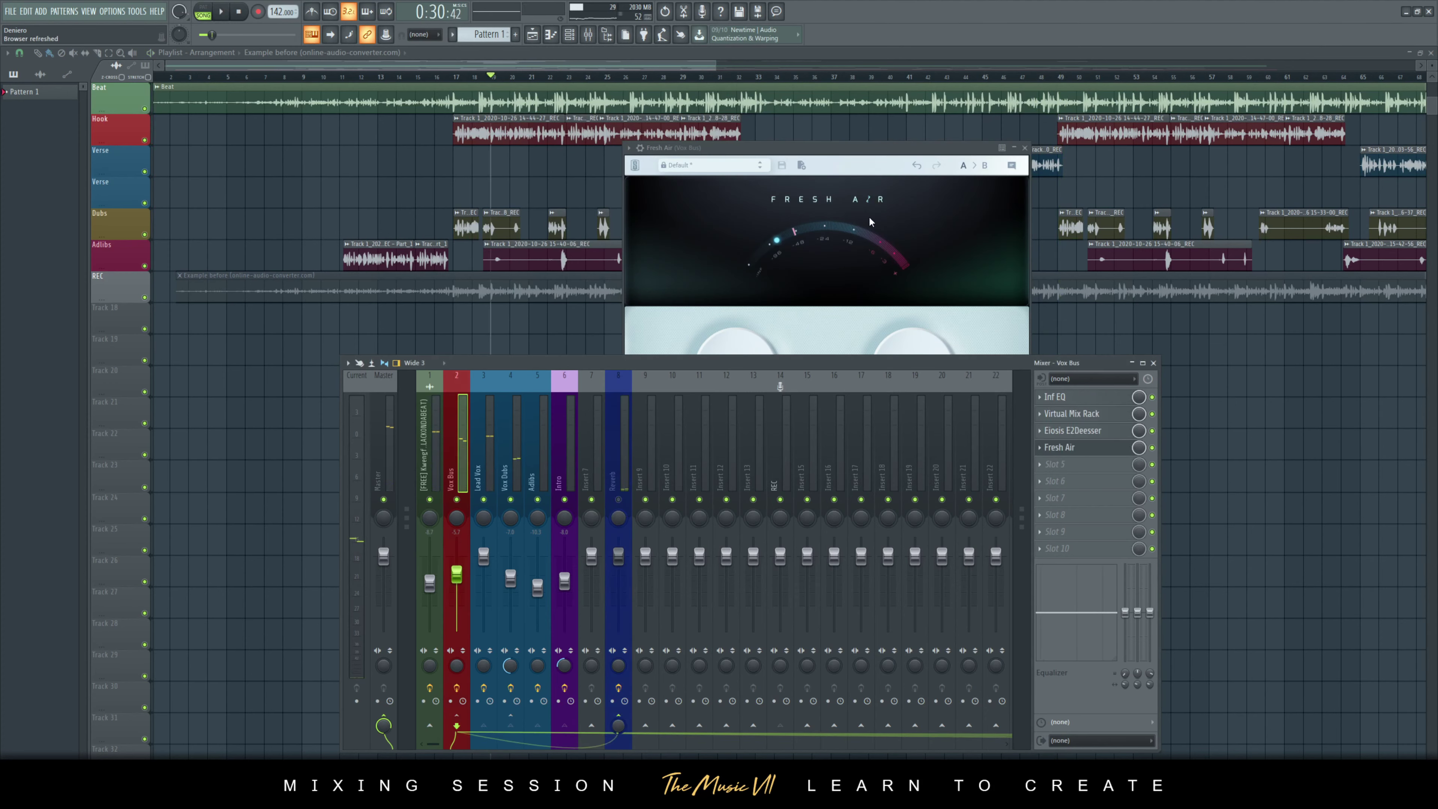
drag(921, 149, 1078, 105)
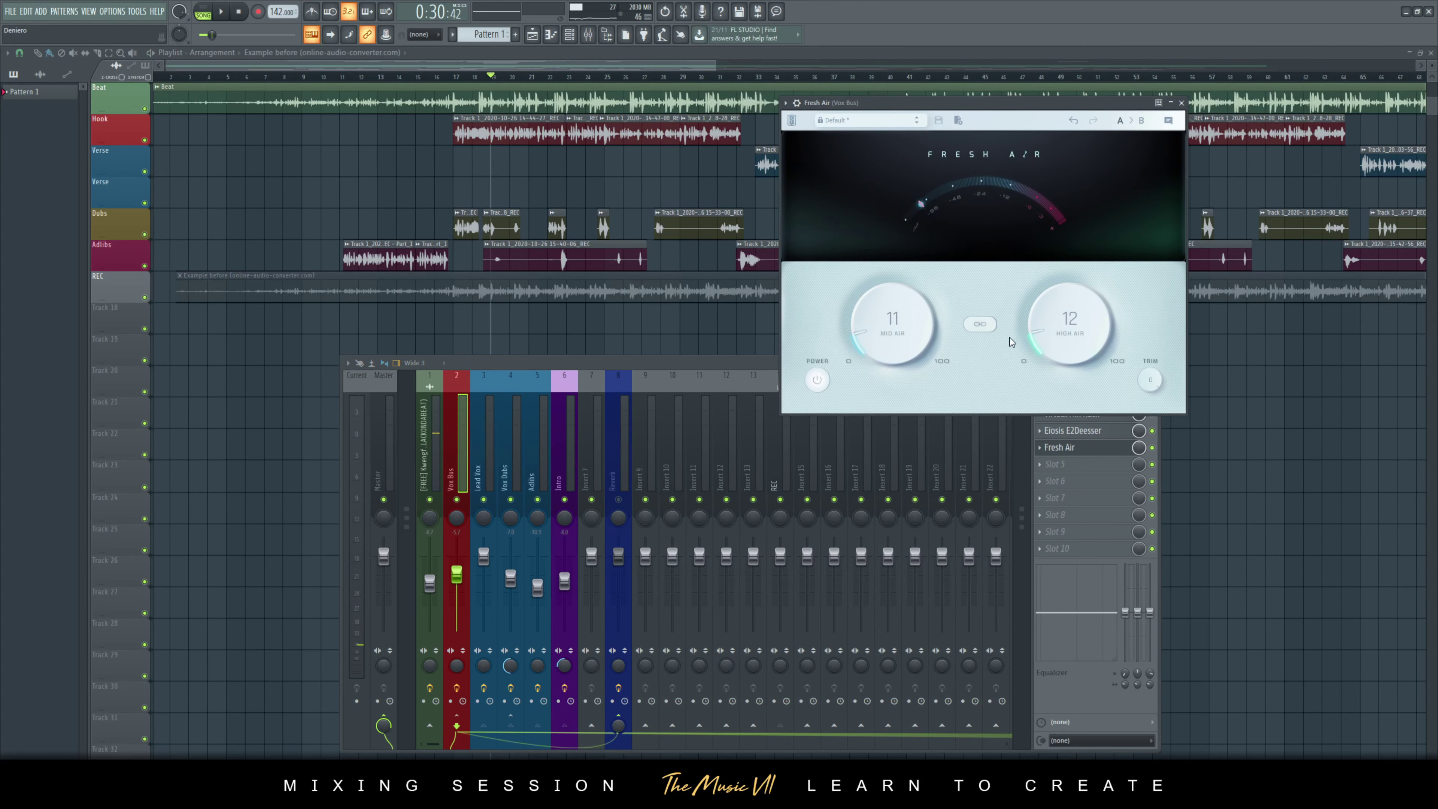
- Play the hook with Fresh Air active, bypass it for another listen, and reactivate it for continued playback
click(225, 15)
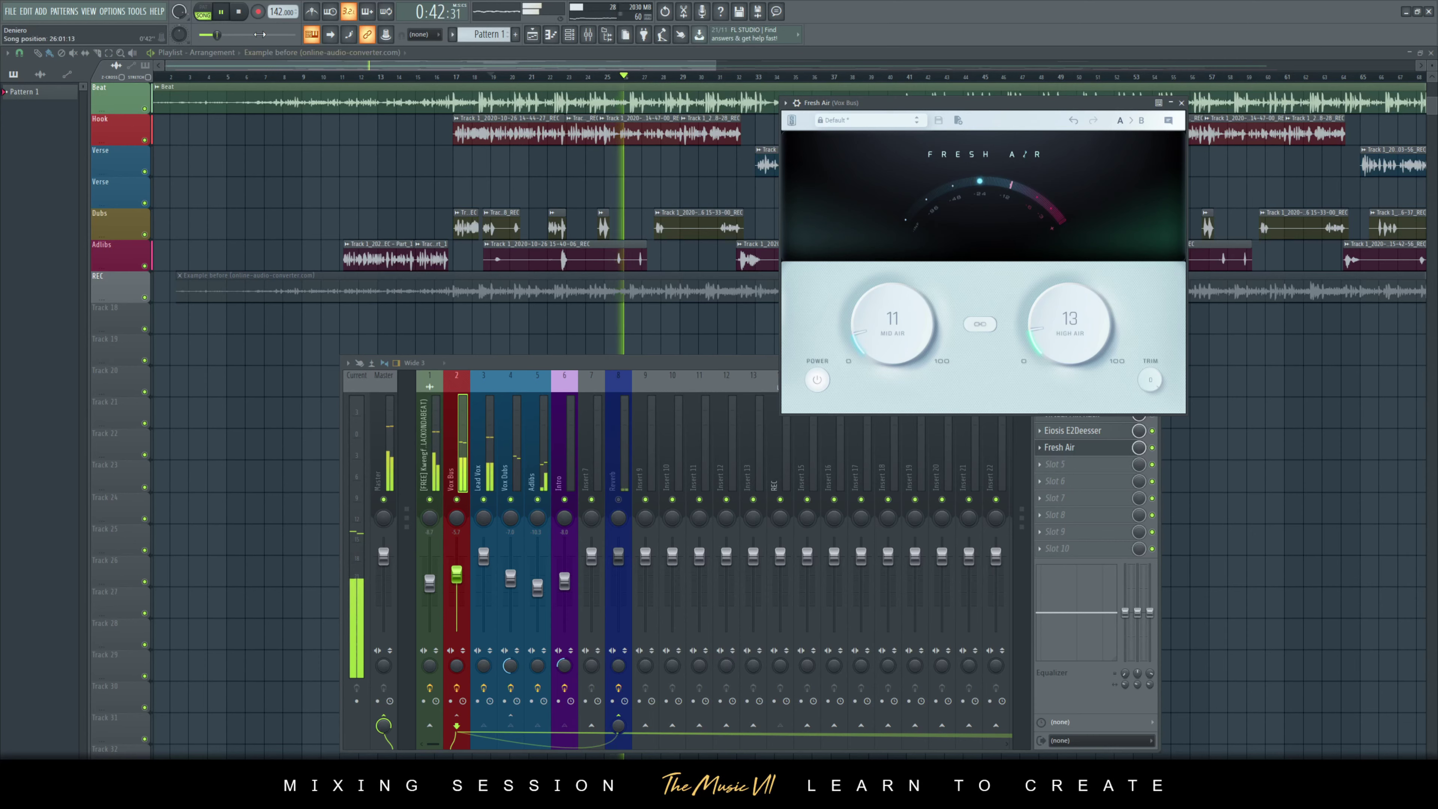
key(space)
click(811, 387)
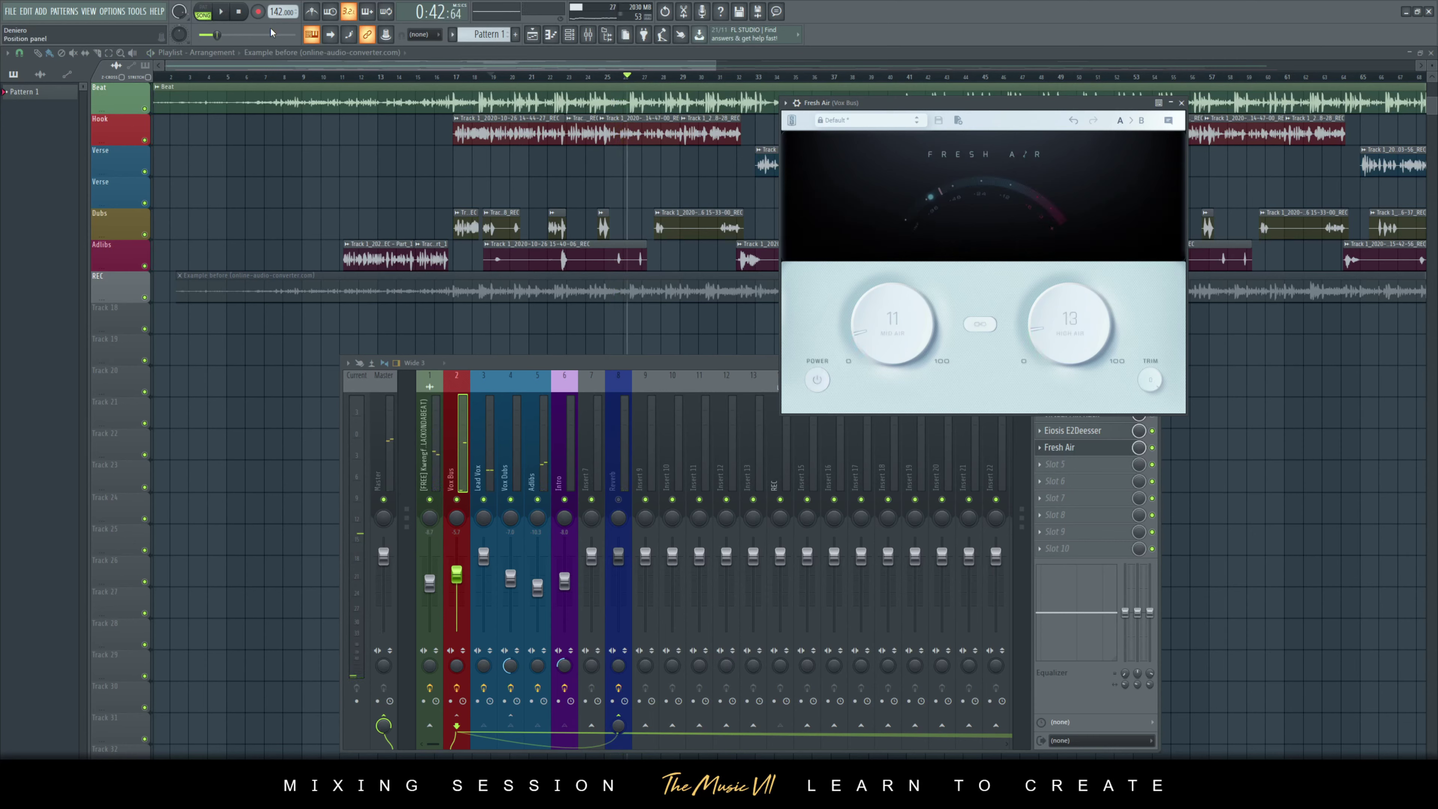
key(space)
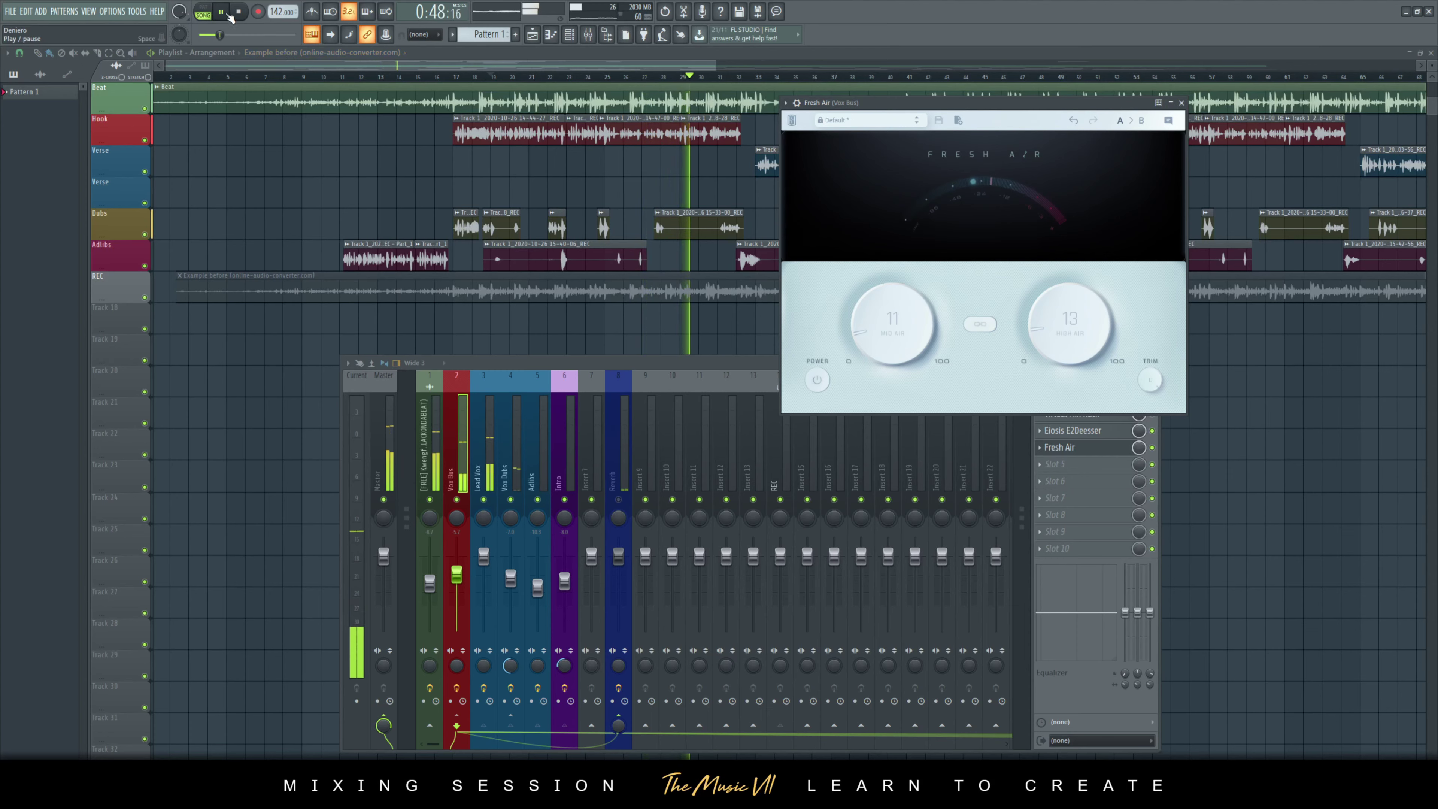
key(space)
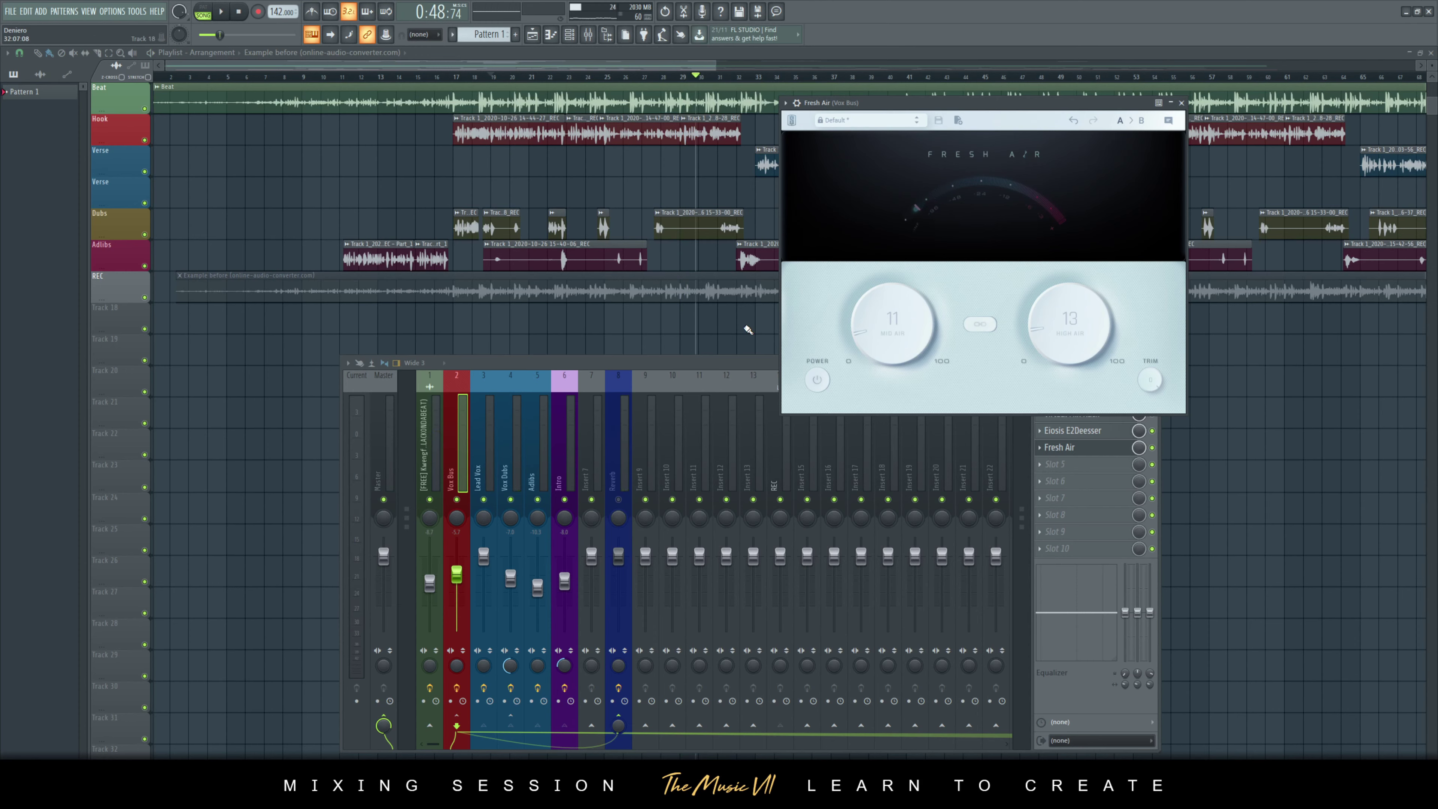
click(817, 381)
key(space)
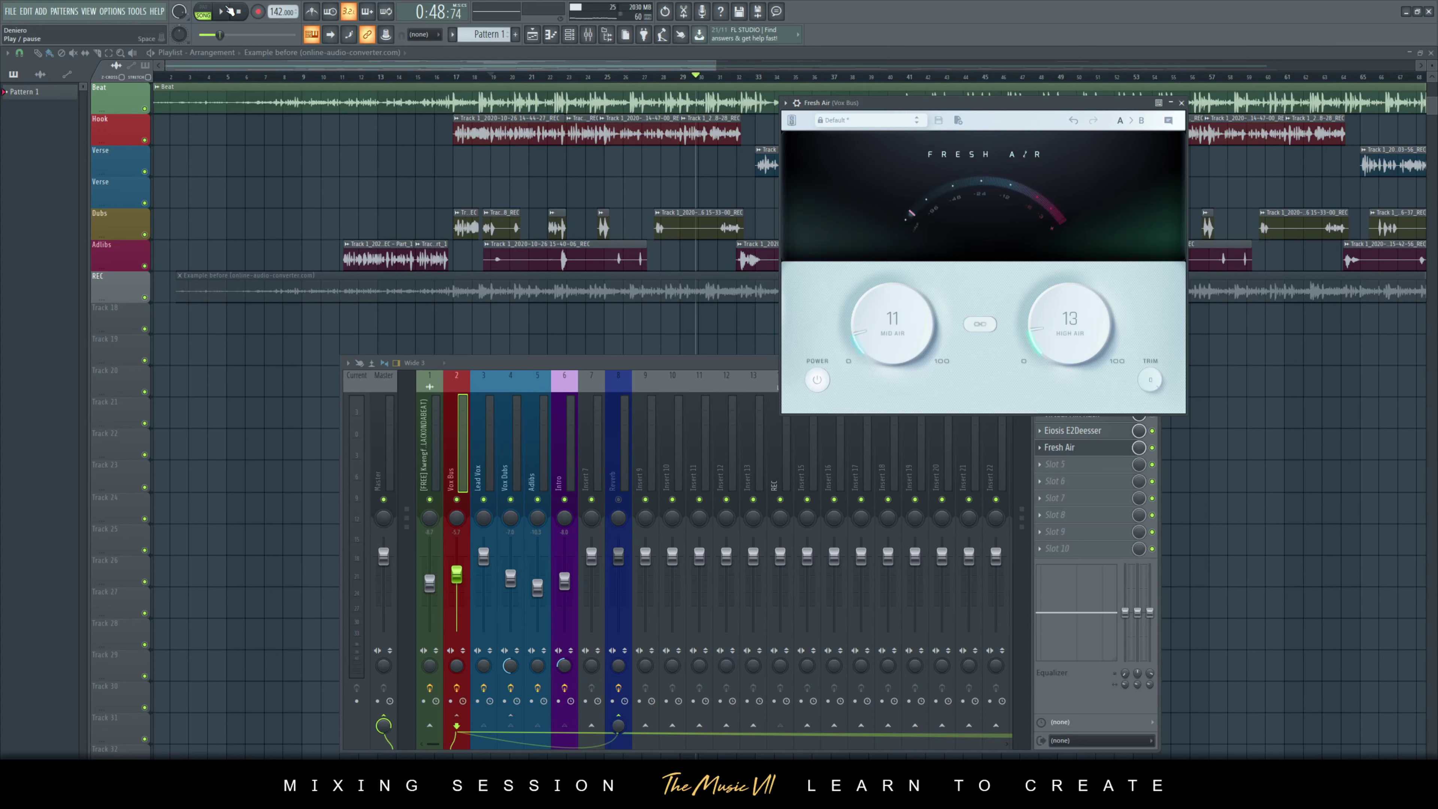
- Set Fresh Air's High Air to 12%, close the plugin, reposition the mixer window, and save the project
drag(1082, 319, 1083, 325)
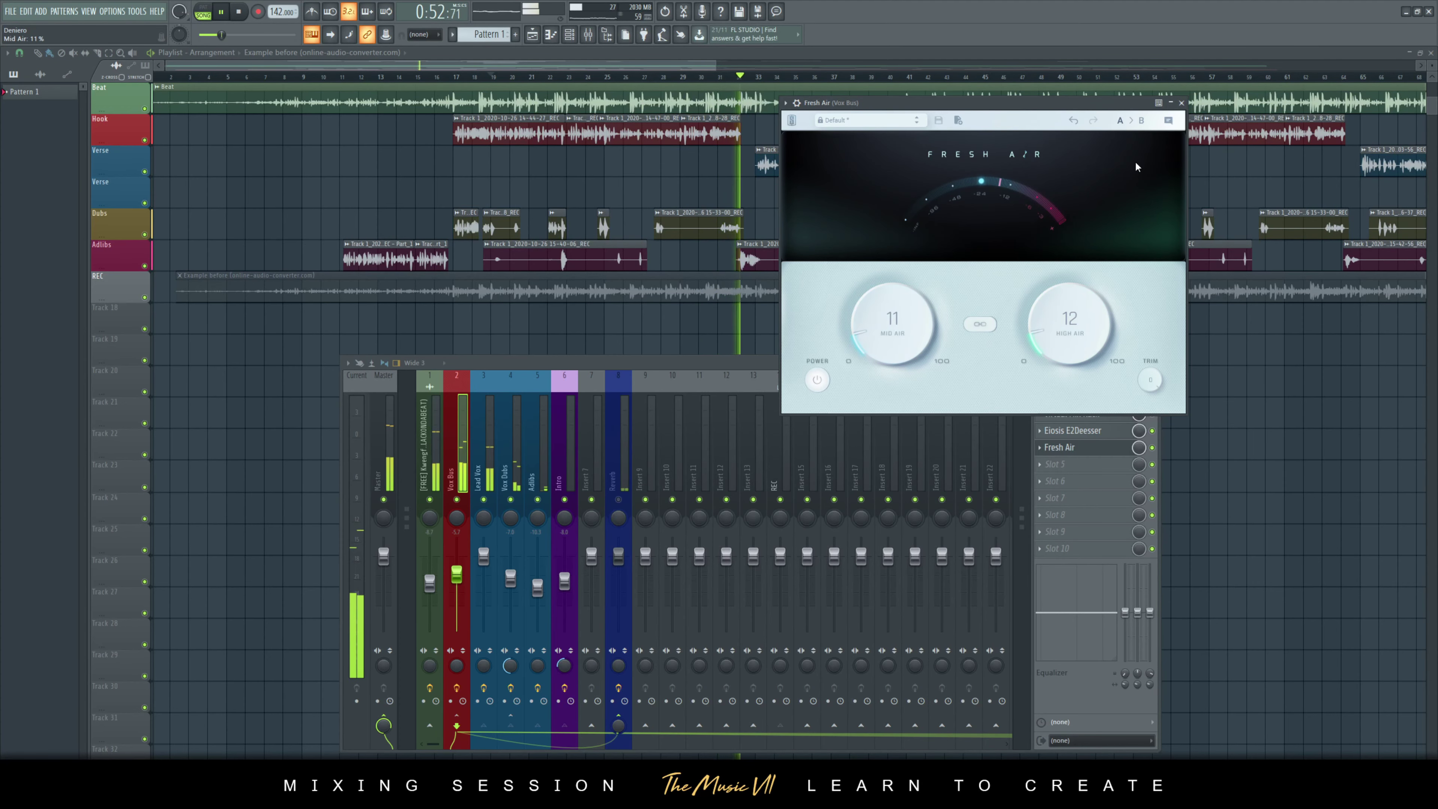
click(1181, 103)
key(ctrl+s)
drag(566, 362, 618, 329)
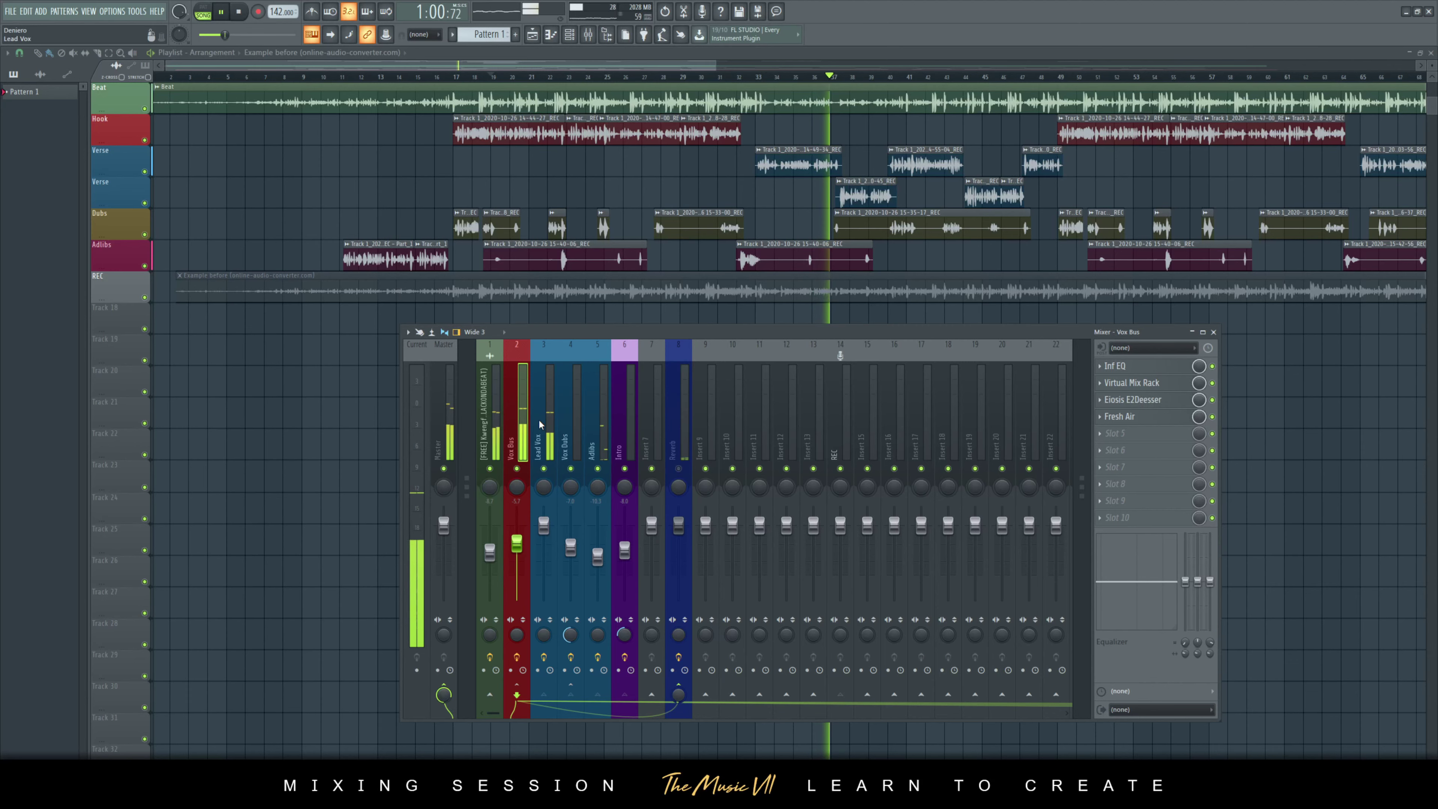
key(ctrl+s)
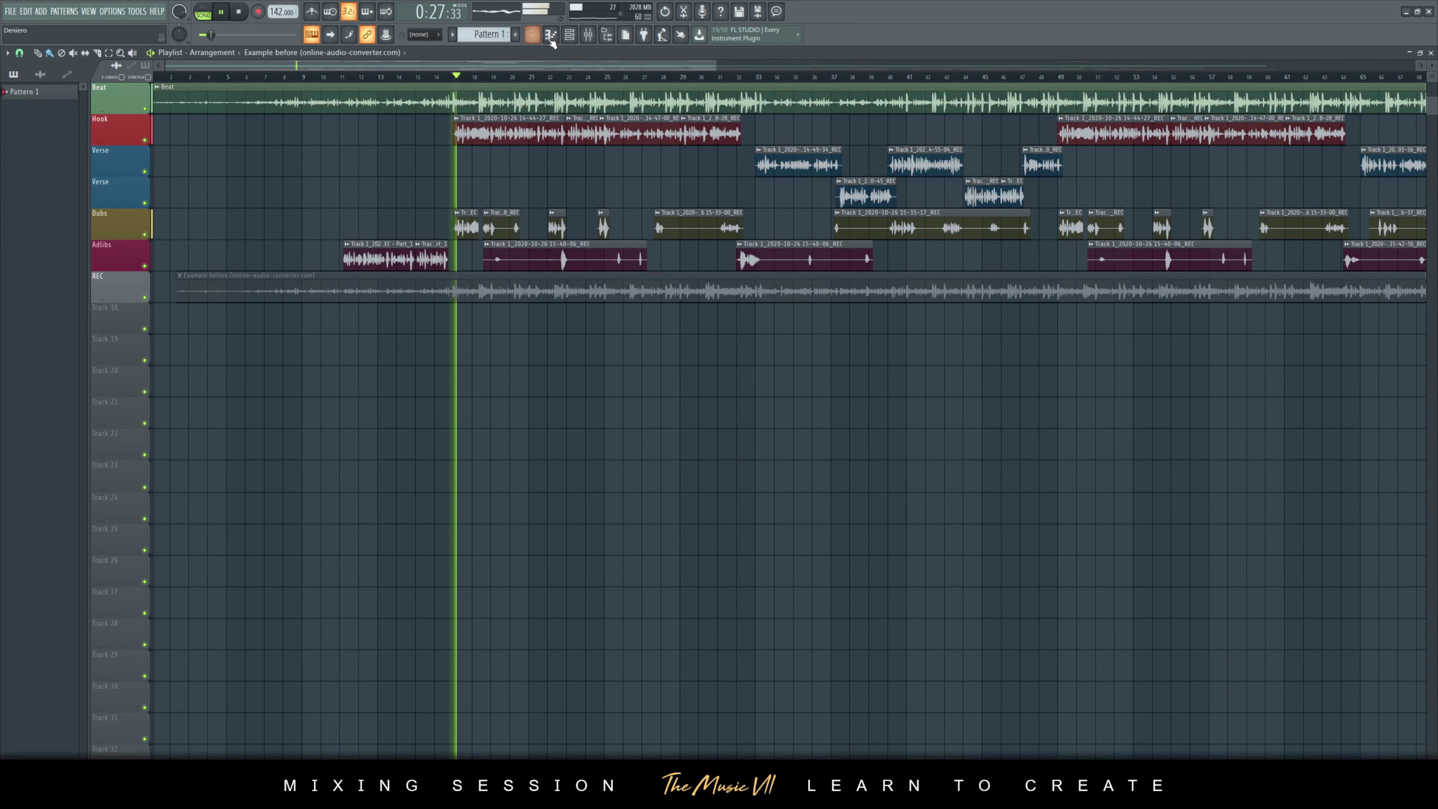
- Replay the hook from bar 17, lower the Vox Bus fader slightly, and check the Master track against the Vox Bus
key(F9)
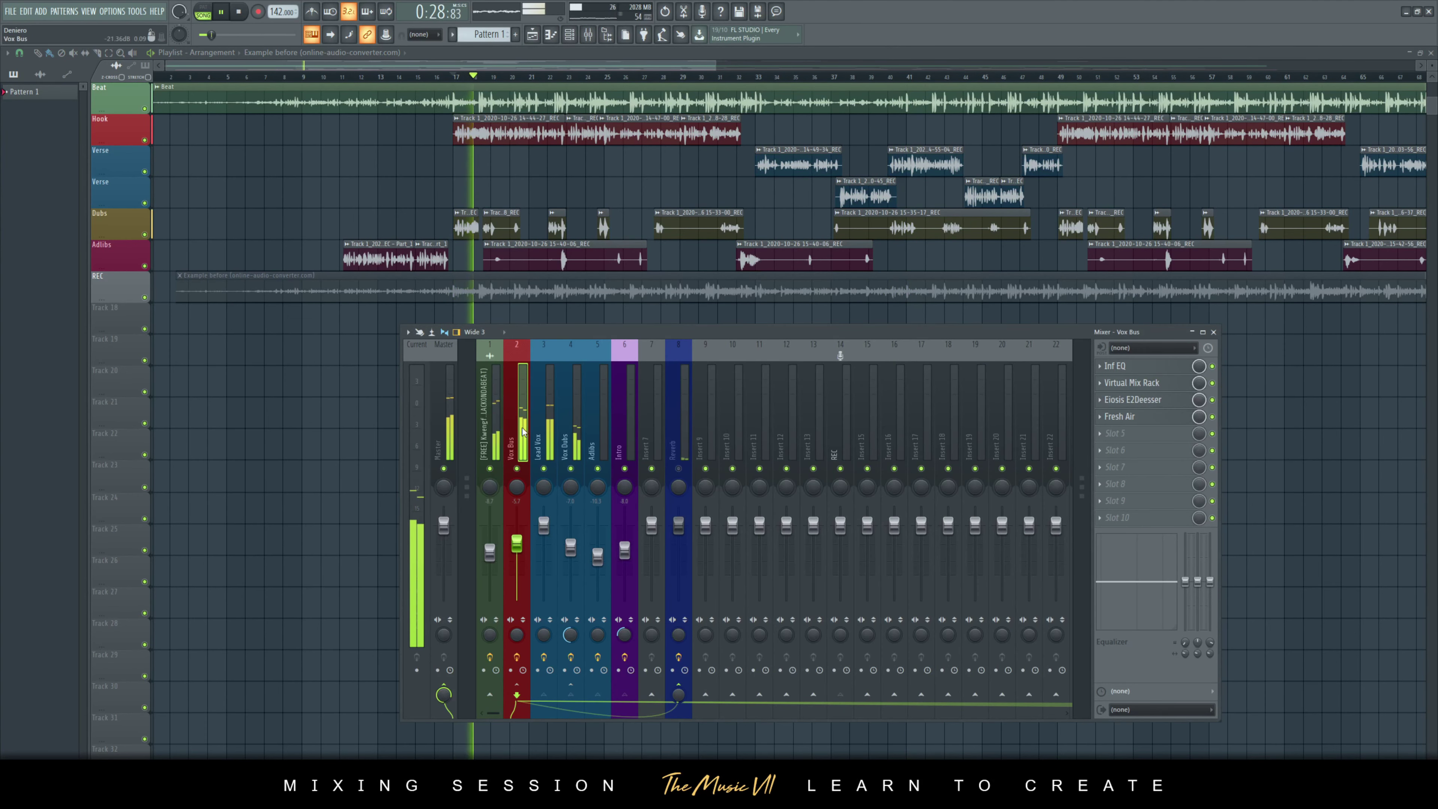
click(497, 437)
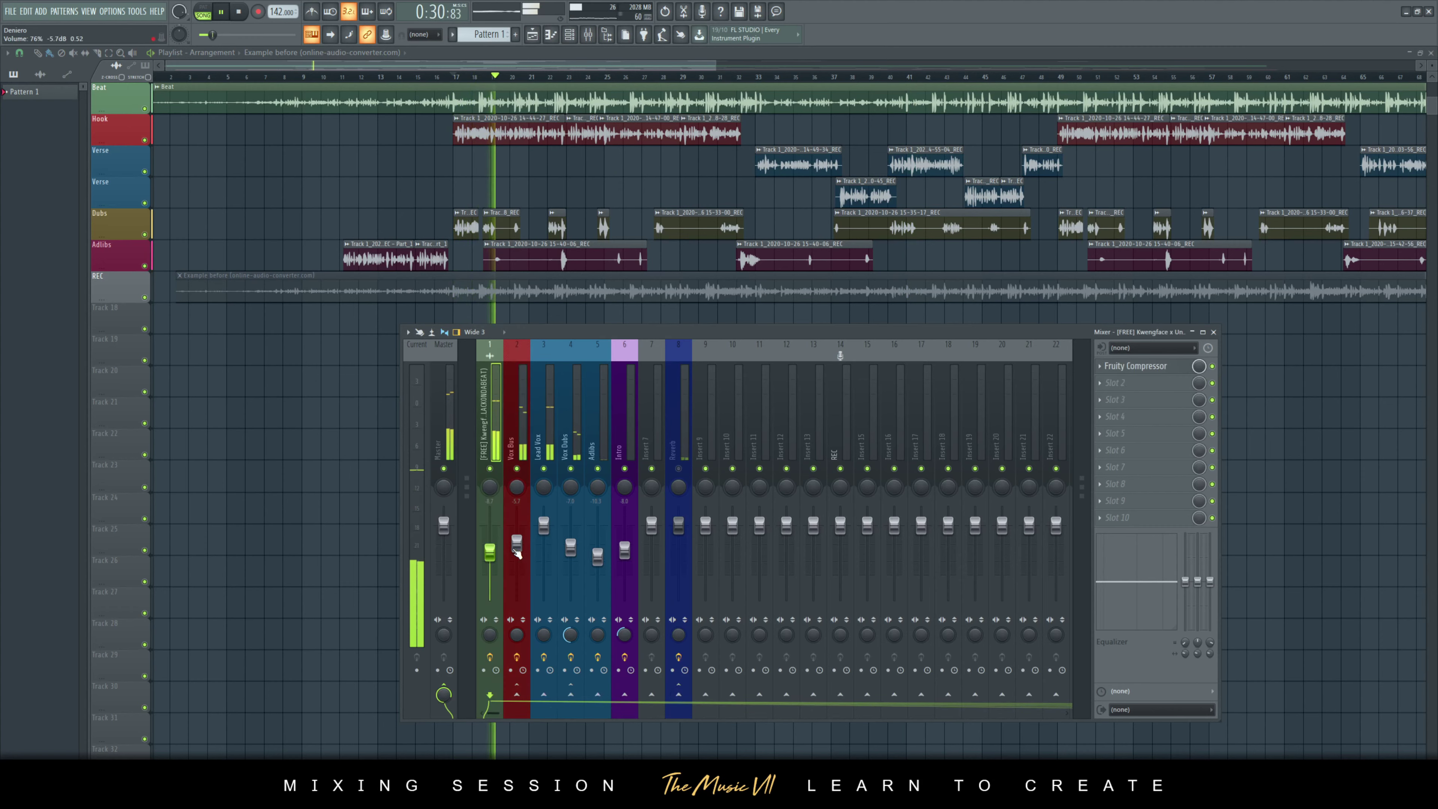
drag(524, 550, 524, 554)
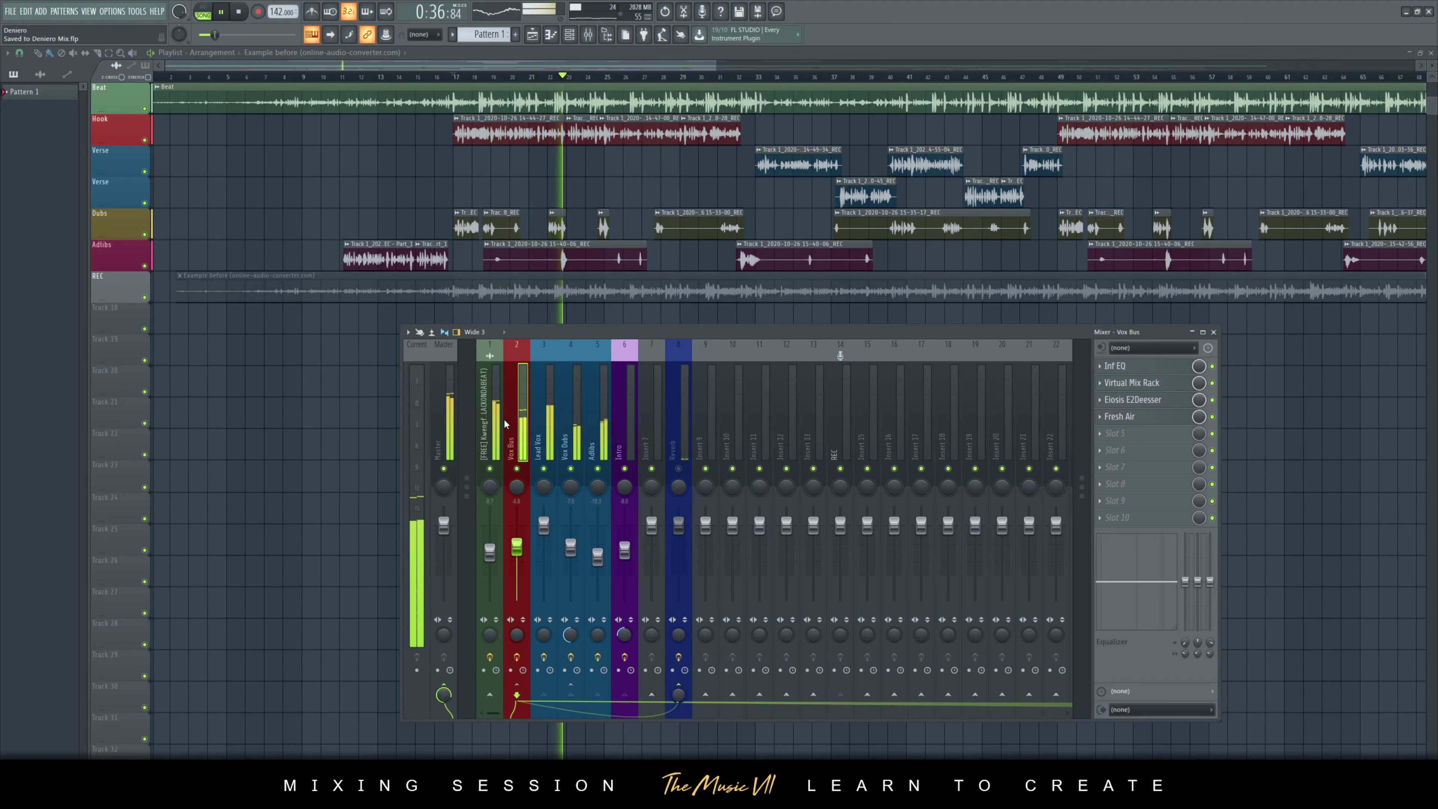
click(446, 417)
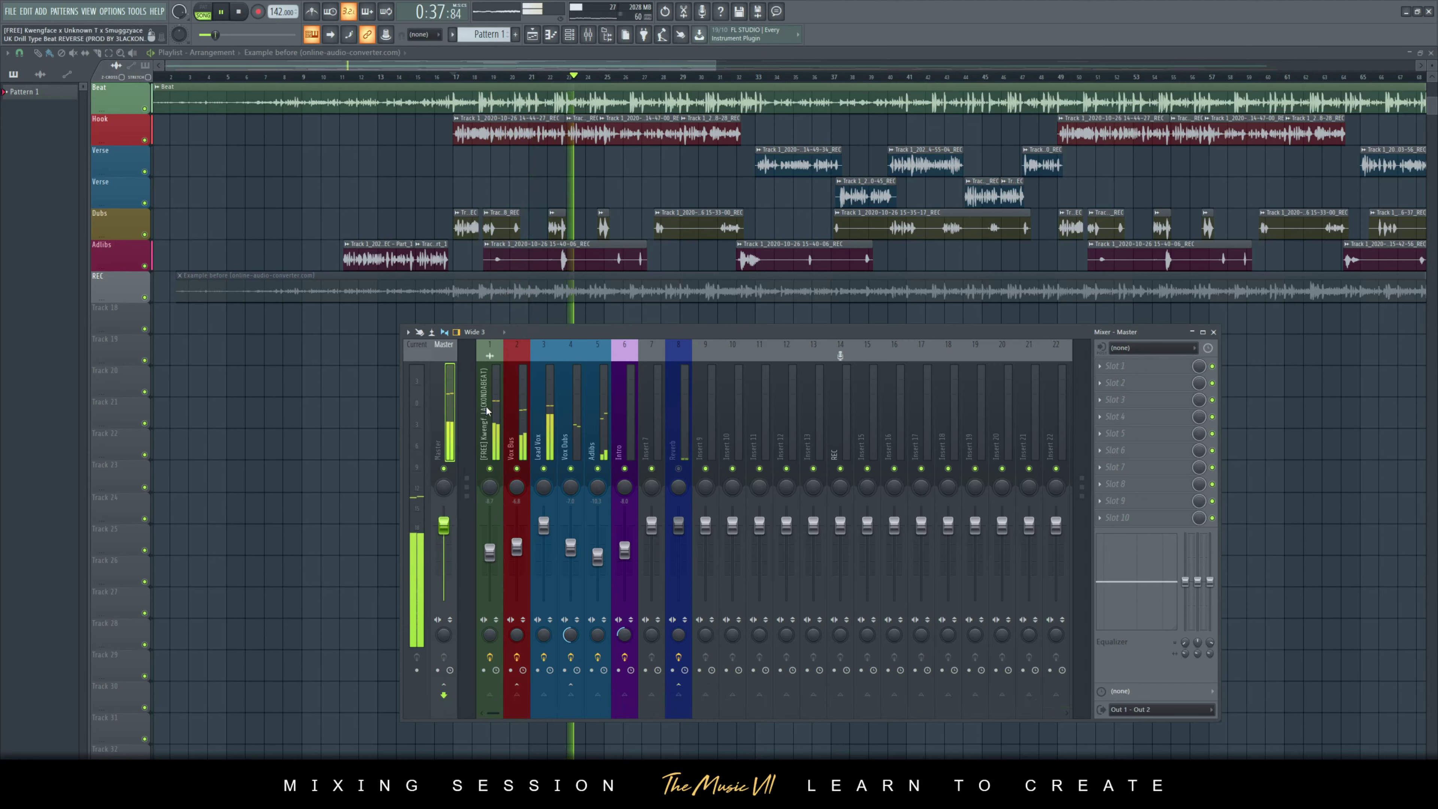
click(513, 413)
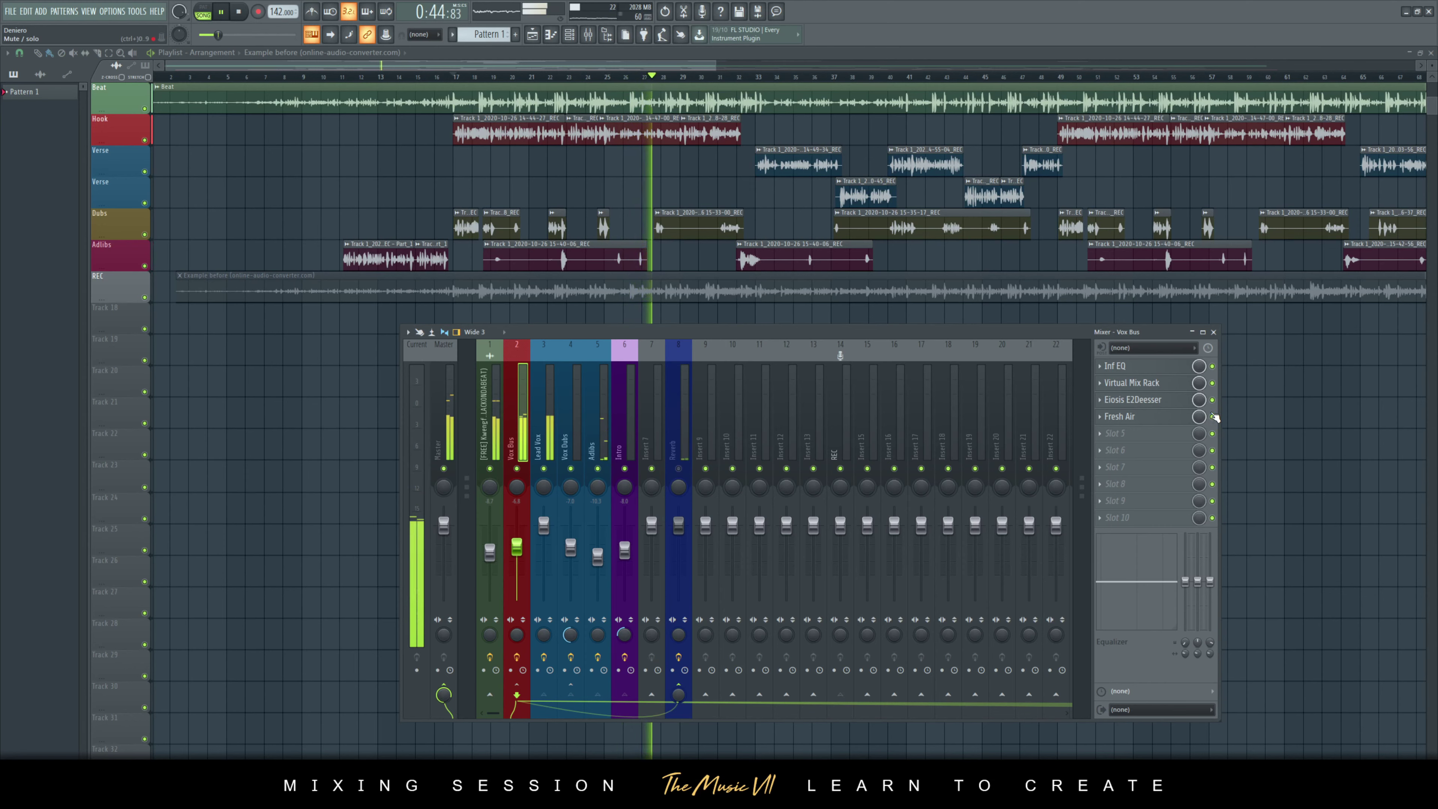
- Compare the Vox Bus with its Fresh Air slot switched off and on, replay the hook, and stop playback
click(1211, 400)
click(1212, 417)
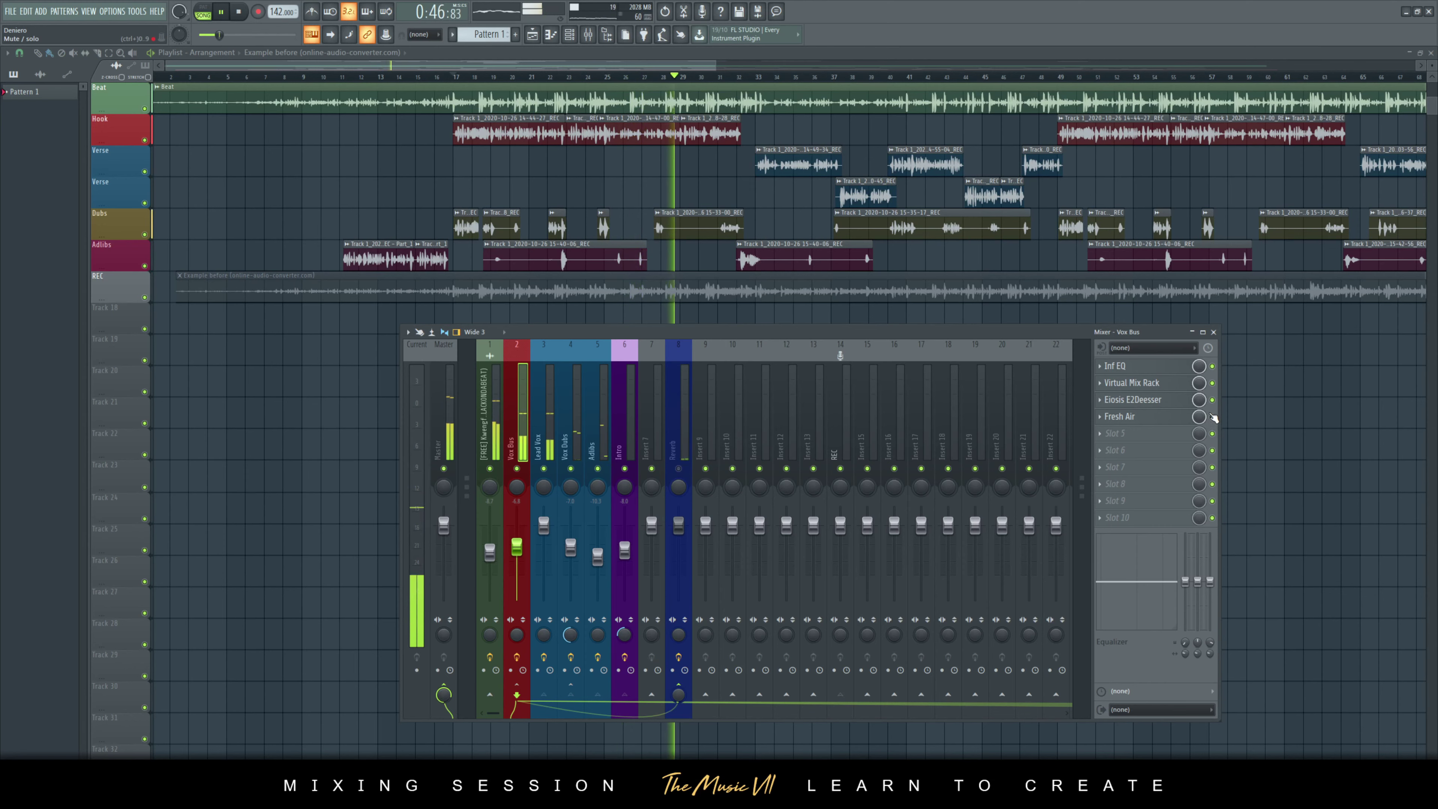
click(1211, 400)
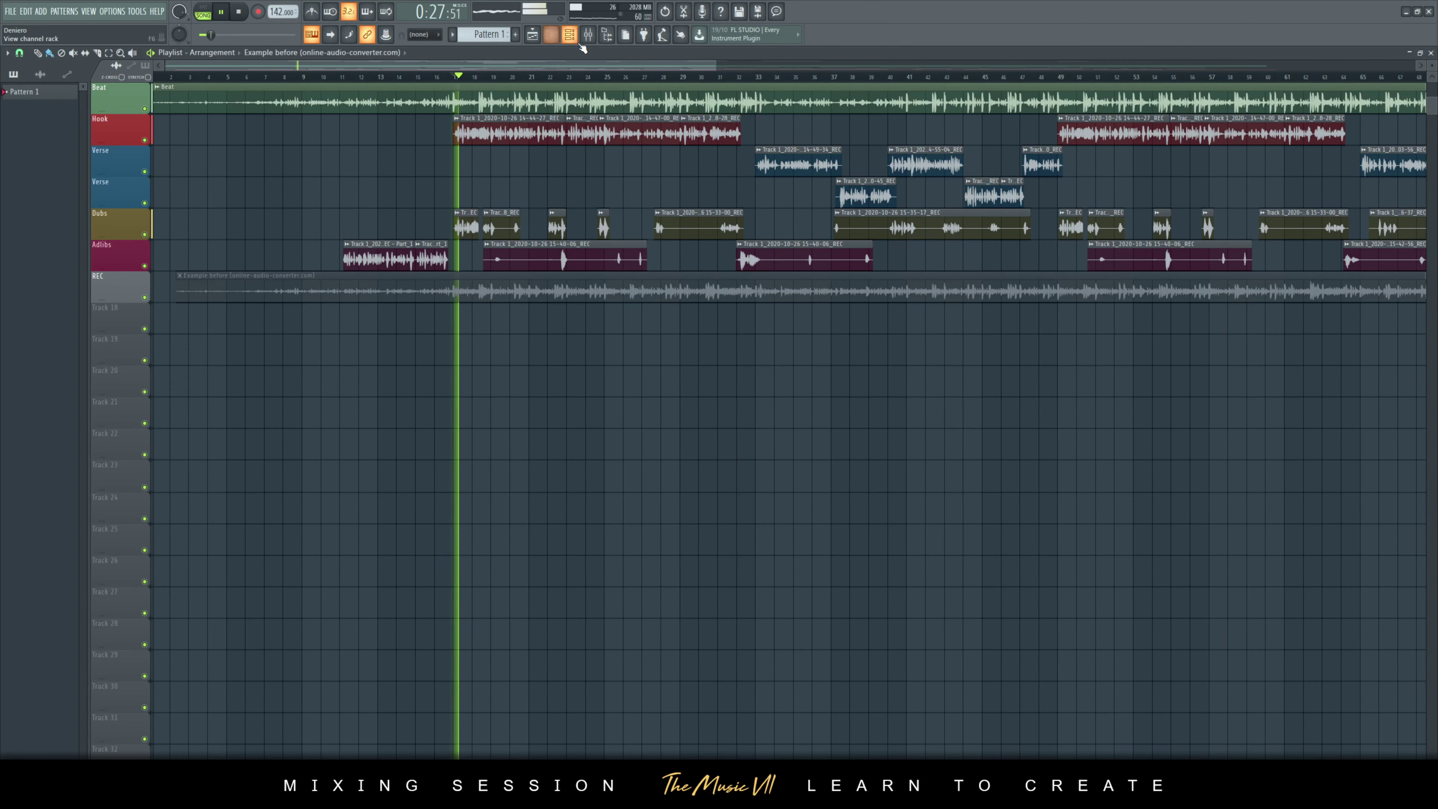
click(569, 34)
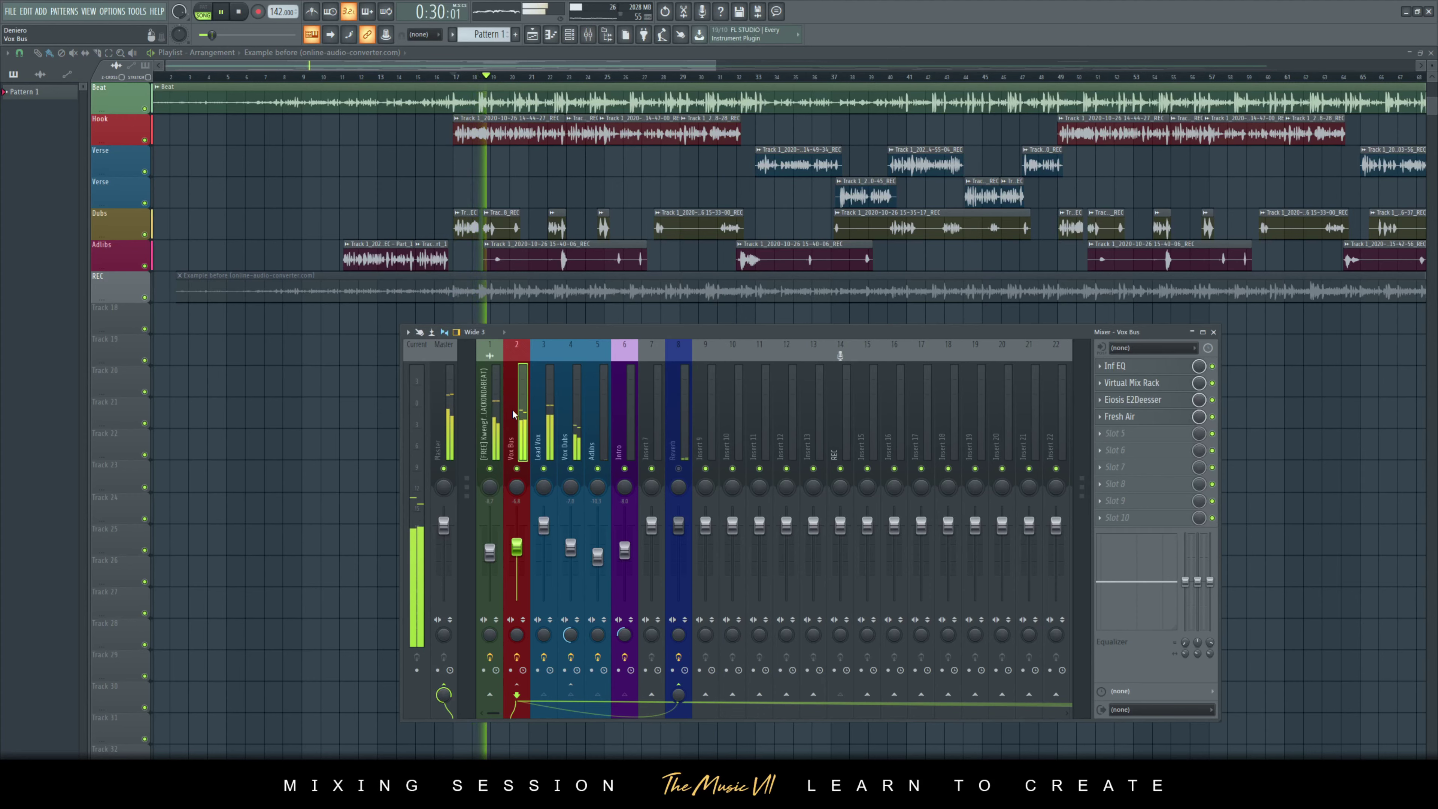
key(space)
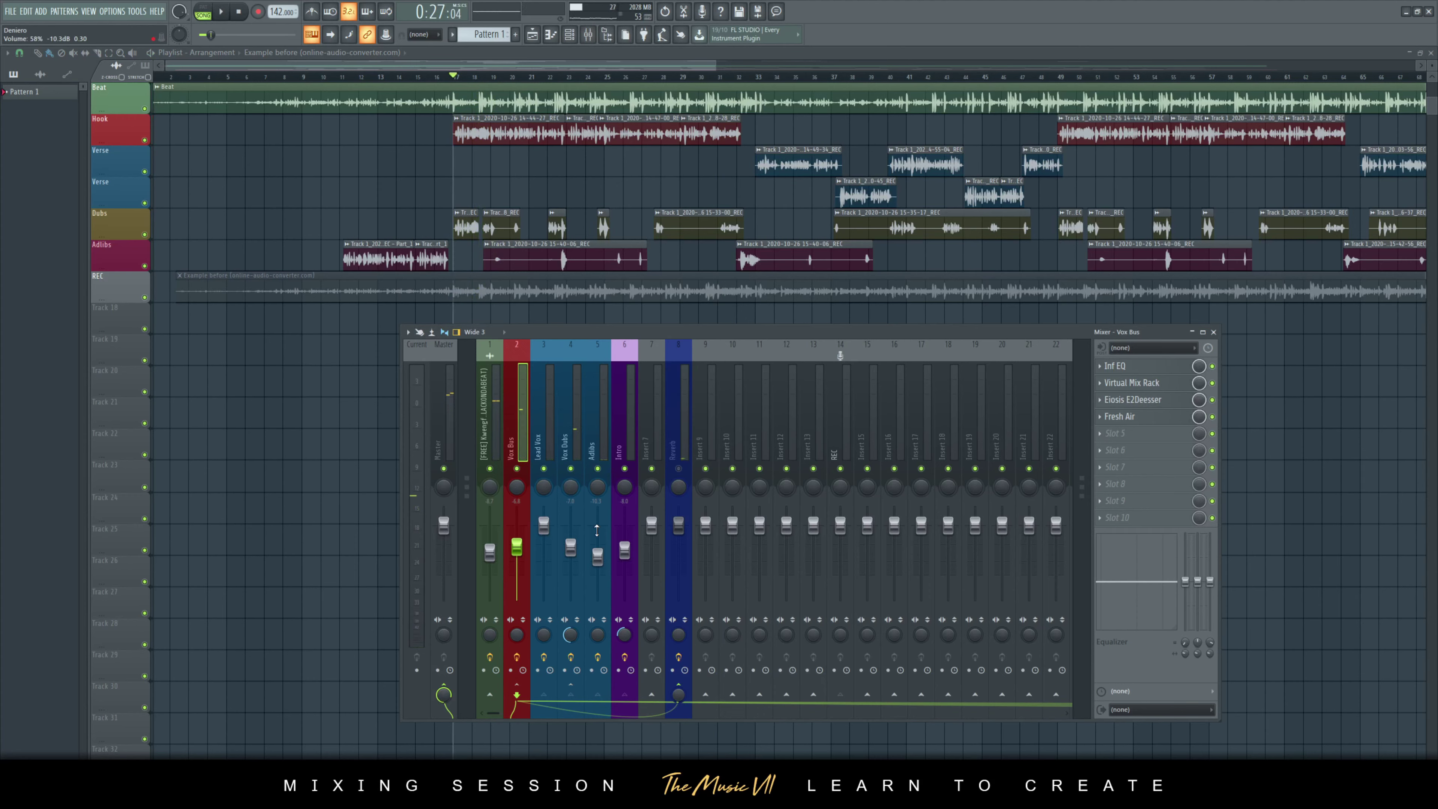
- Play the hook with the Reverb track's VerbSuite Classics open, raise the Vox Bus reverb send to 40%, and set Decay to 100%
click(670, 444)
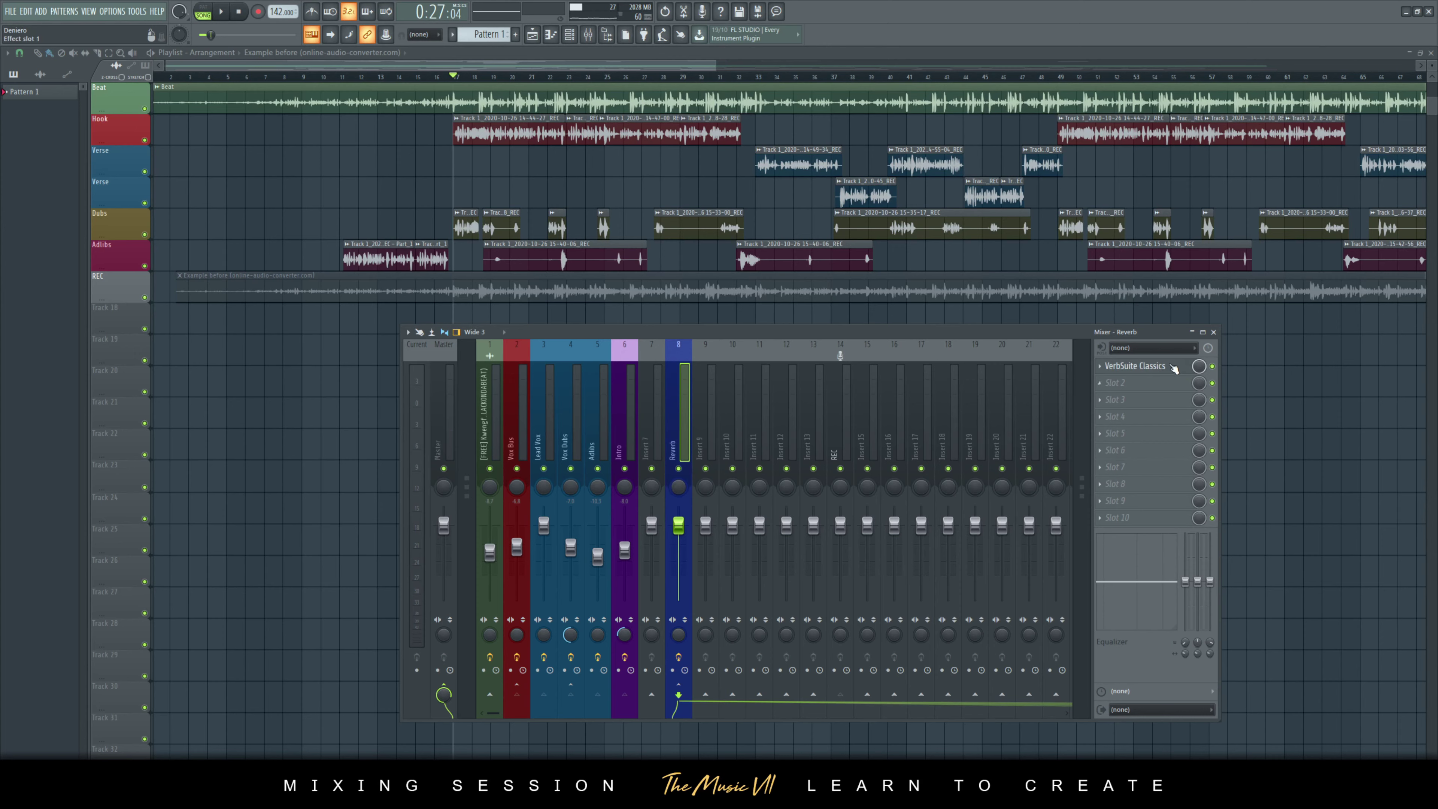
click(1166, 366)
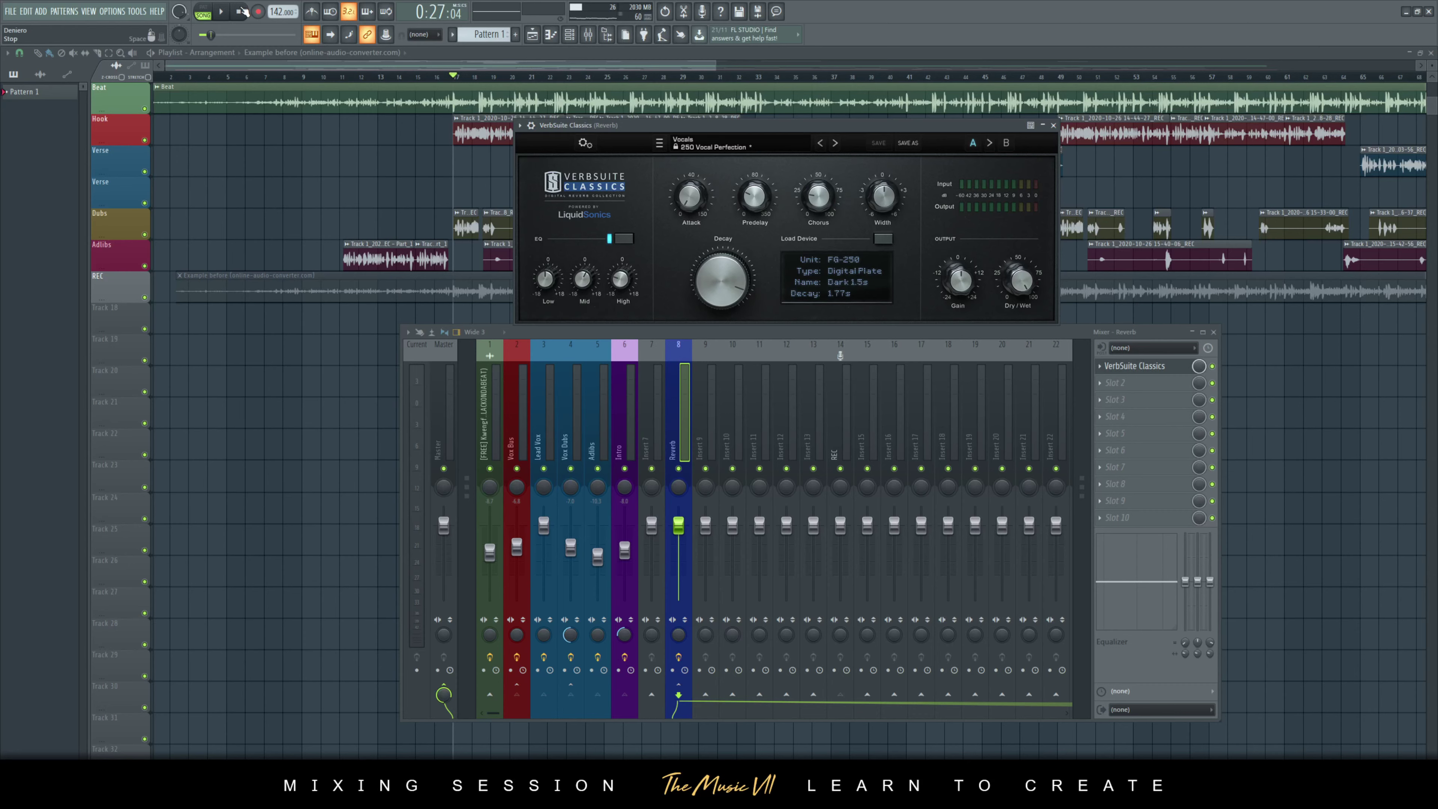
click(221, 11)
click(515, 445)
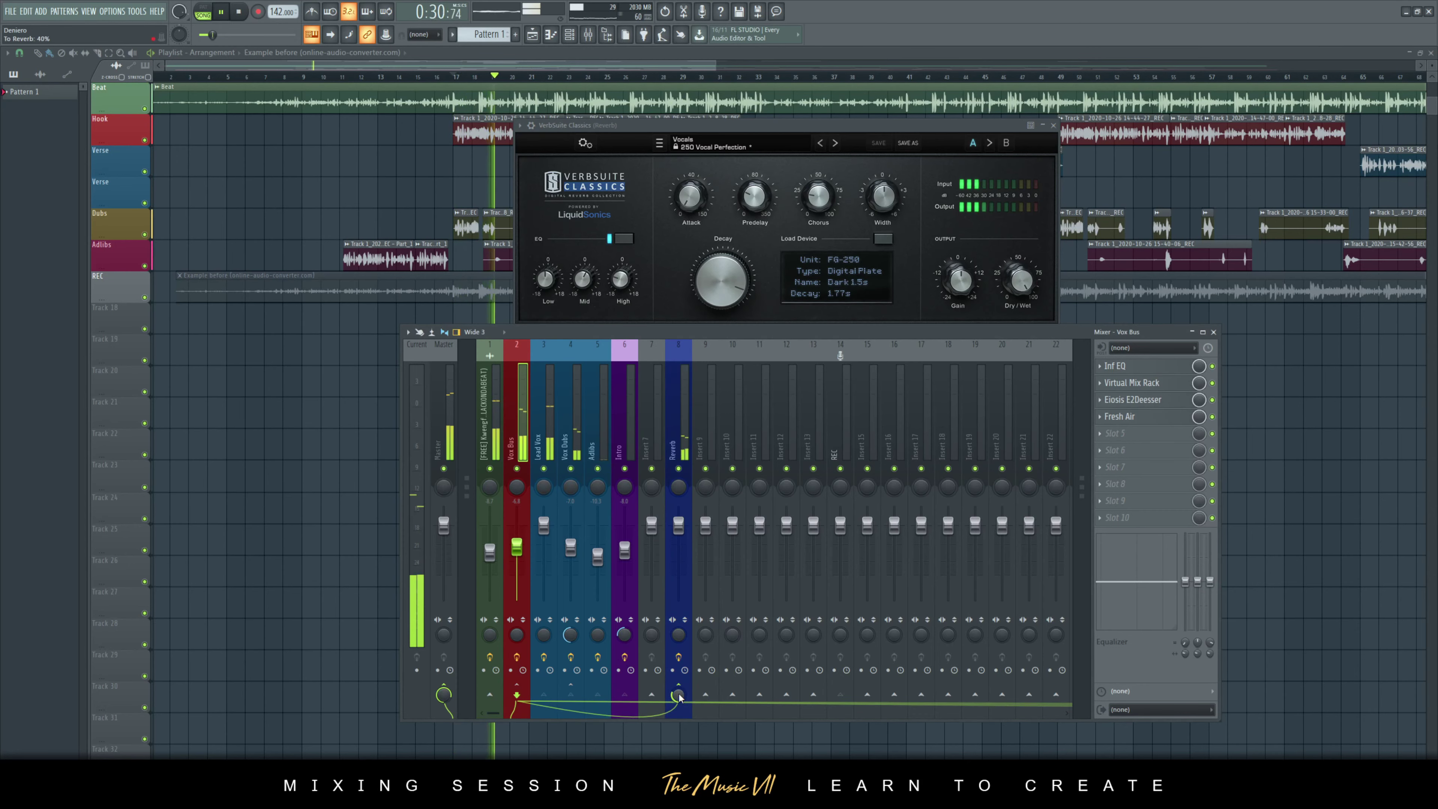
click(884, 225)
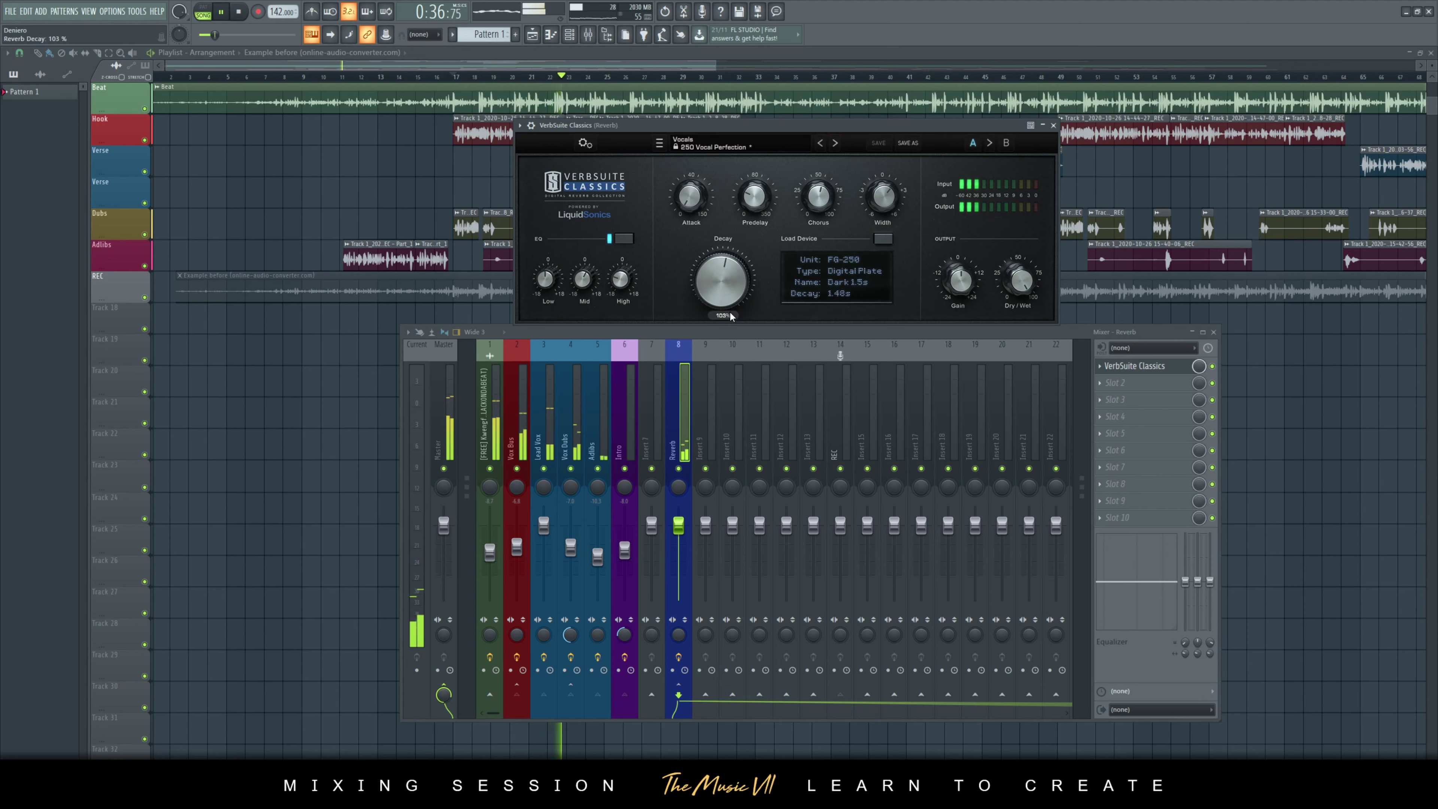
- Try the FG-250 Round 0.4s device in VerbSuite Classics with the Vox Bus reverb send raised to 81%
click(882, 238)
mouse_move(913, 302)
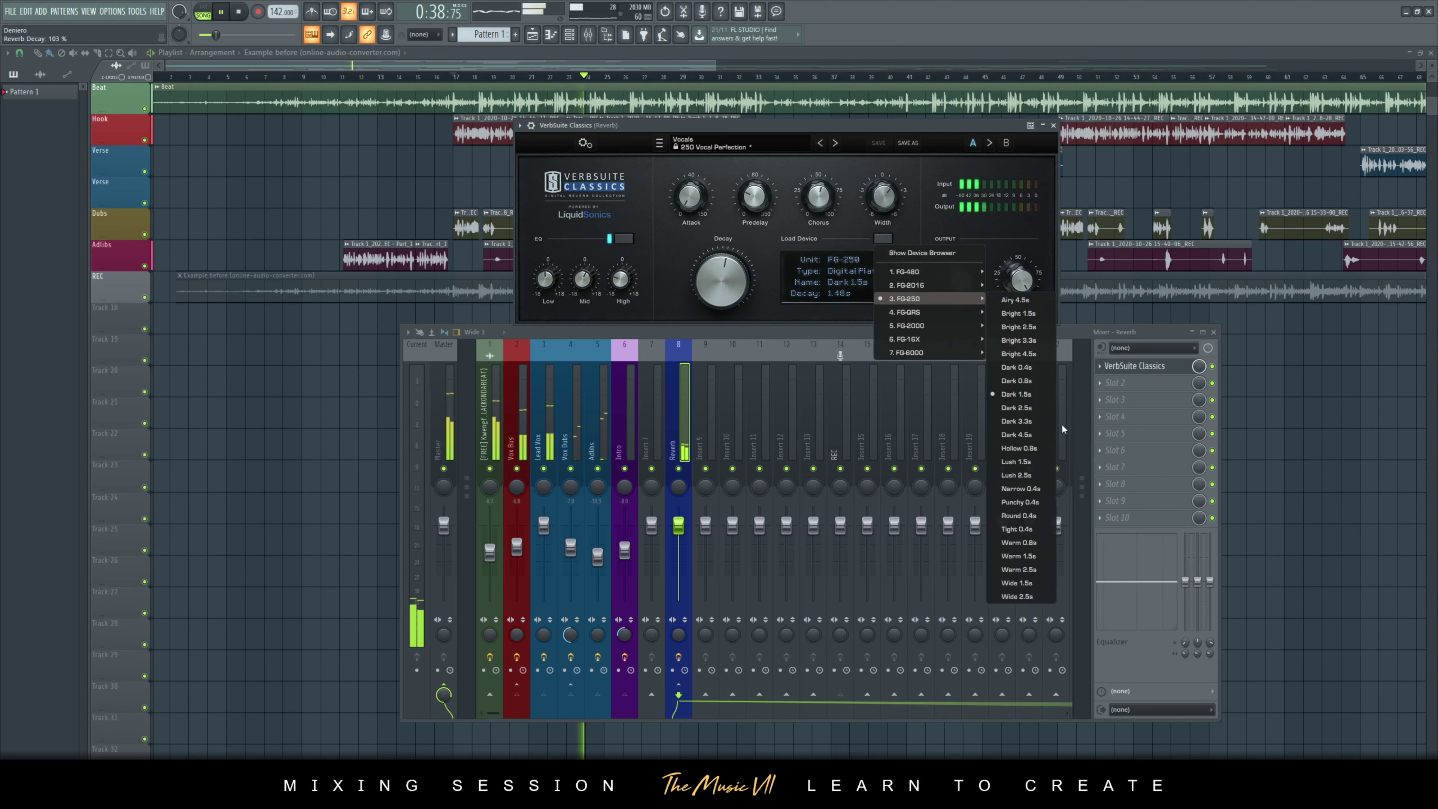
click(1019, 516)
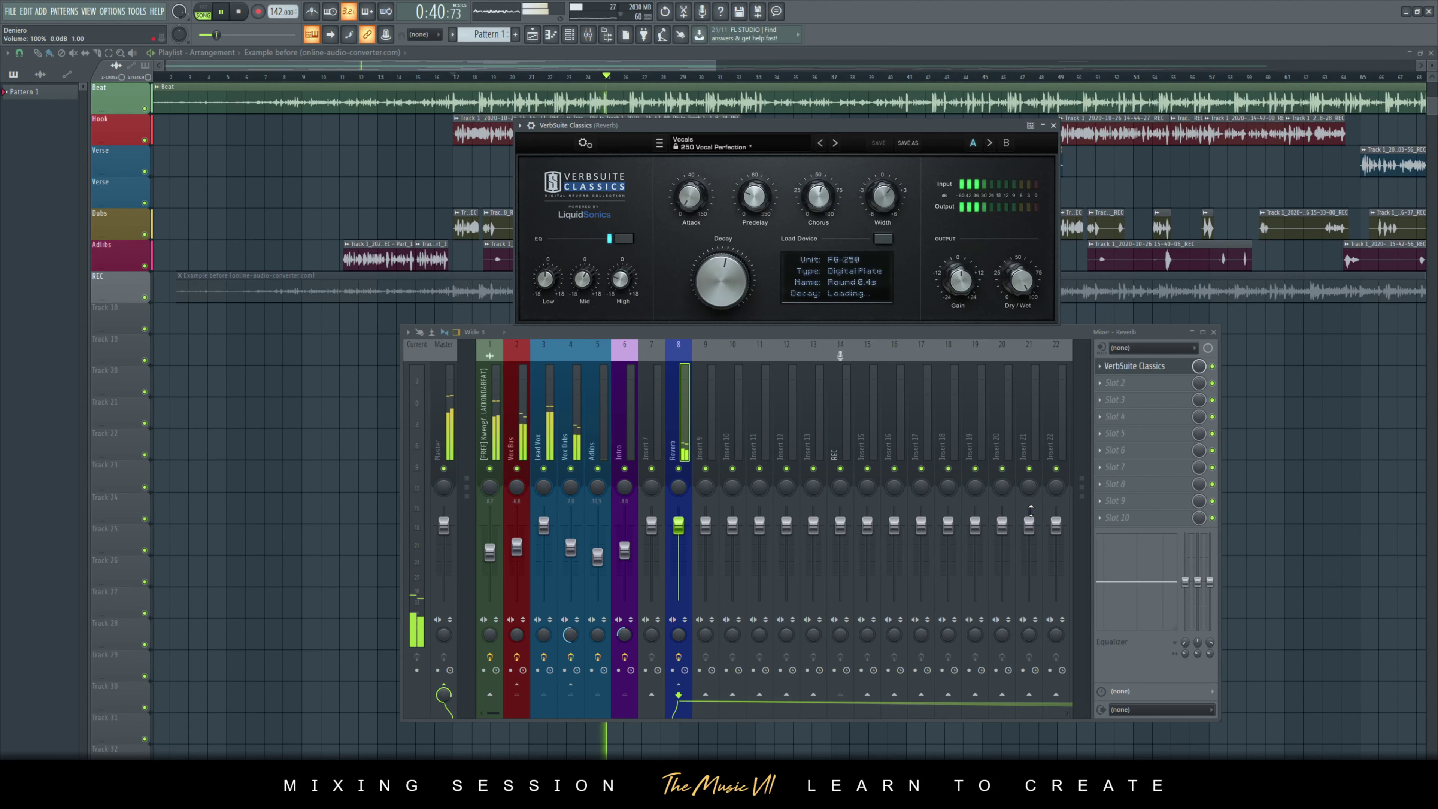
click(522, 407)
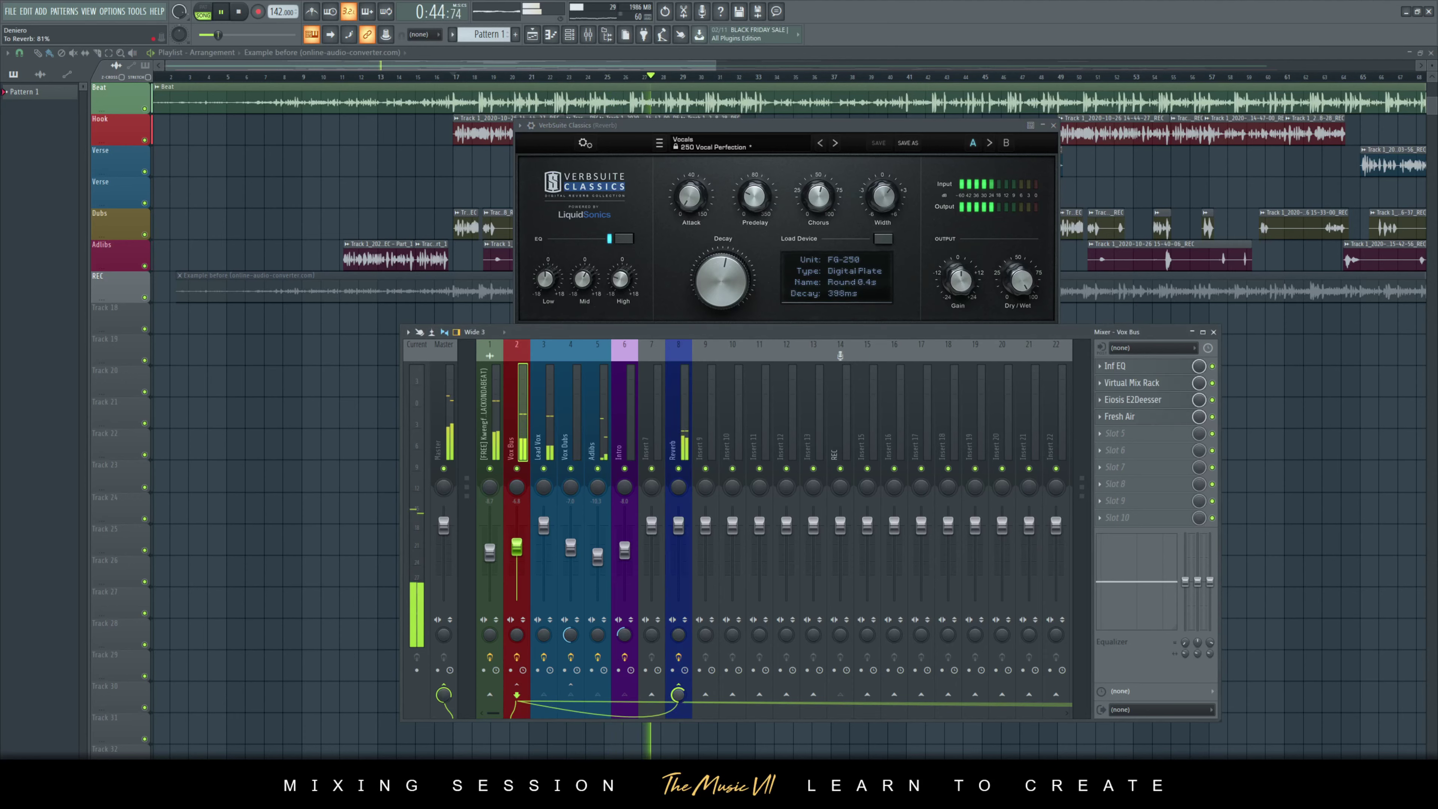
- Try the FG-2000 Reverb A device with the 0.7s setting in VerbSuite Classics
click(883, 239)
mouse_move(915, 324)
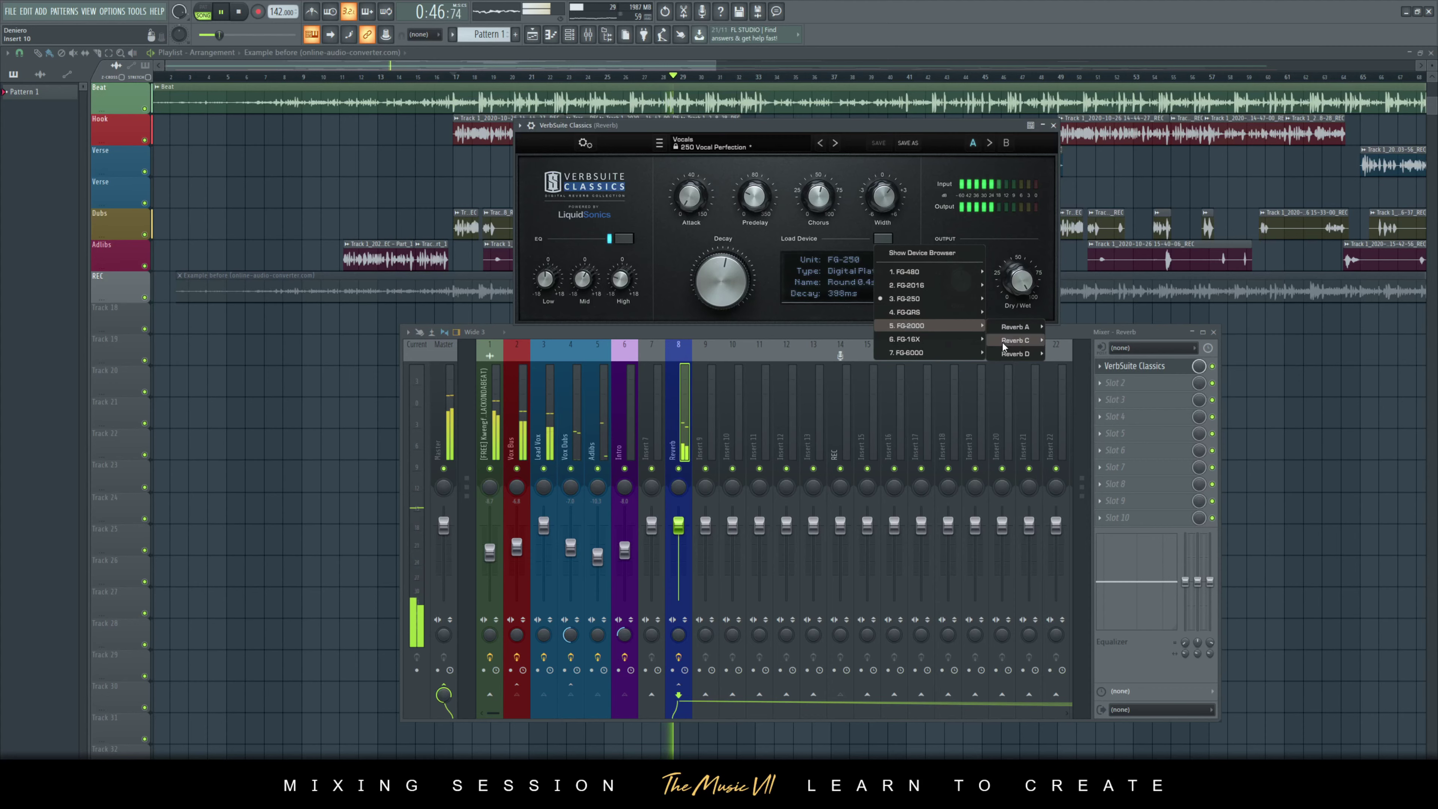
mouse_move(1014, 330)
click(1062, 336)
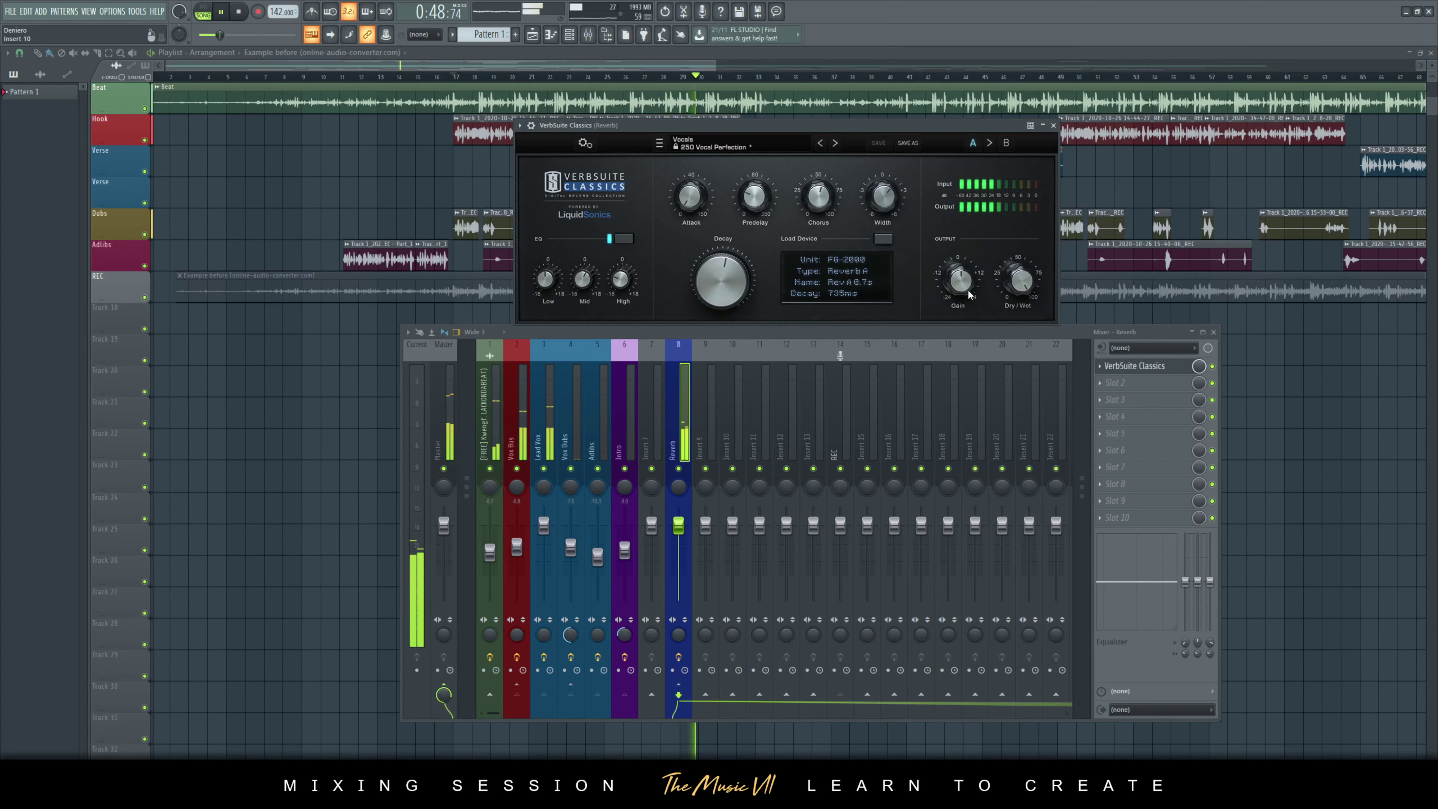
- Load the FG-16X Ambience device Amb 2.3s, lower the Vox Bus reverb send, and close VerbSuite Classics
click(886, 241)
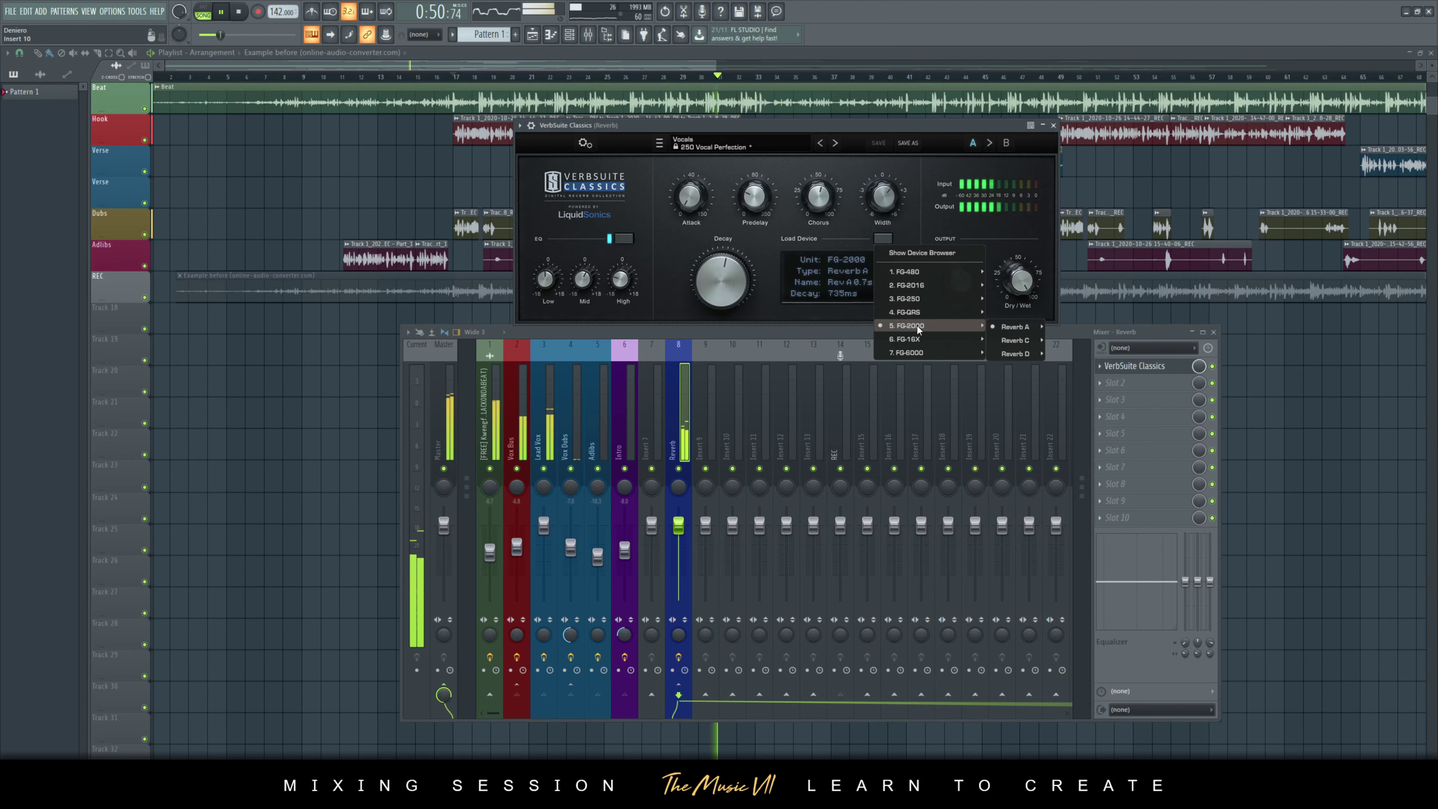
mouse_move(962, 339)
mouse_move(1045, 348)
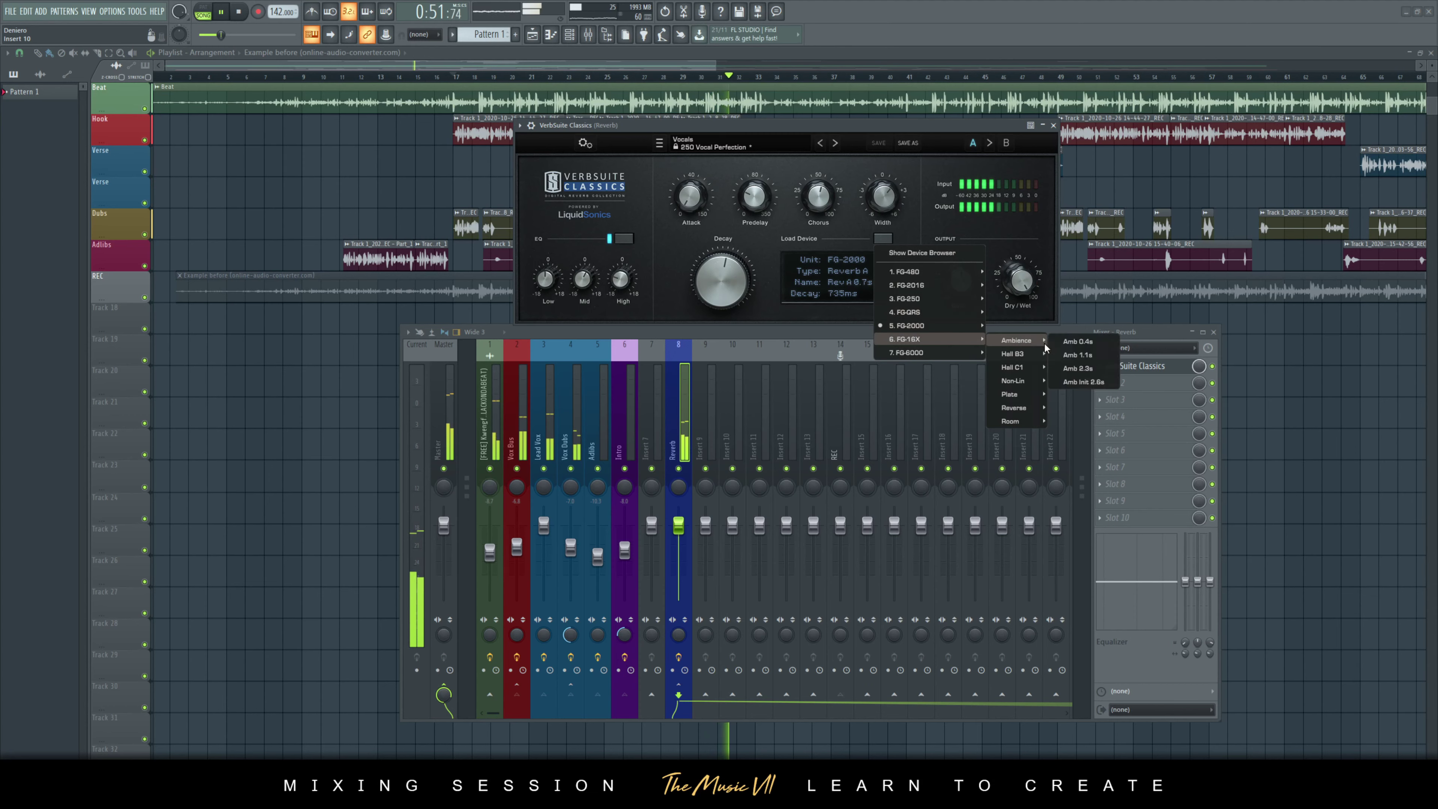
click(1081, 369)
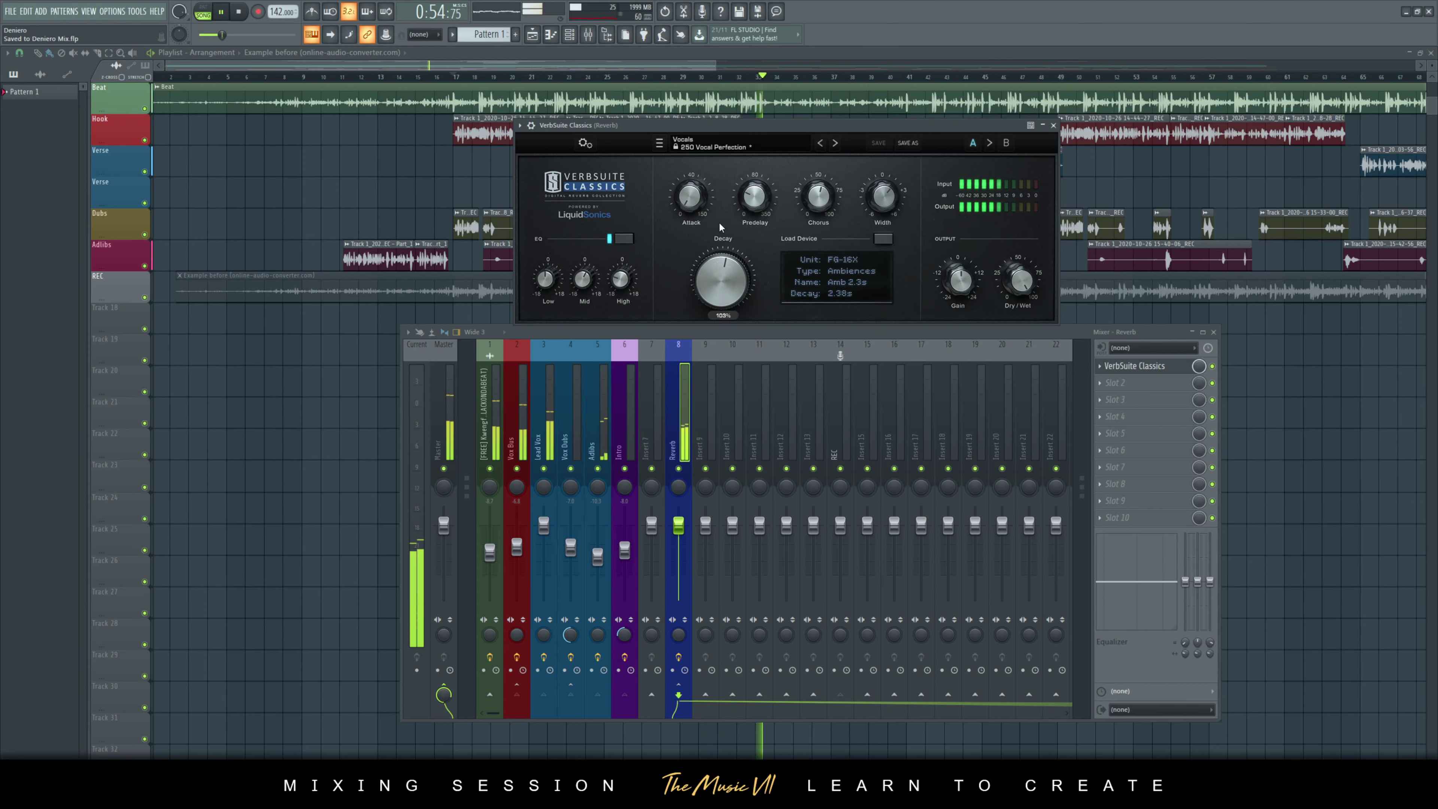
click(516, 442)
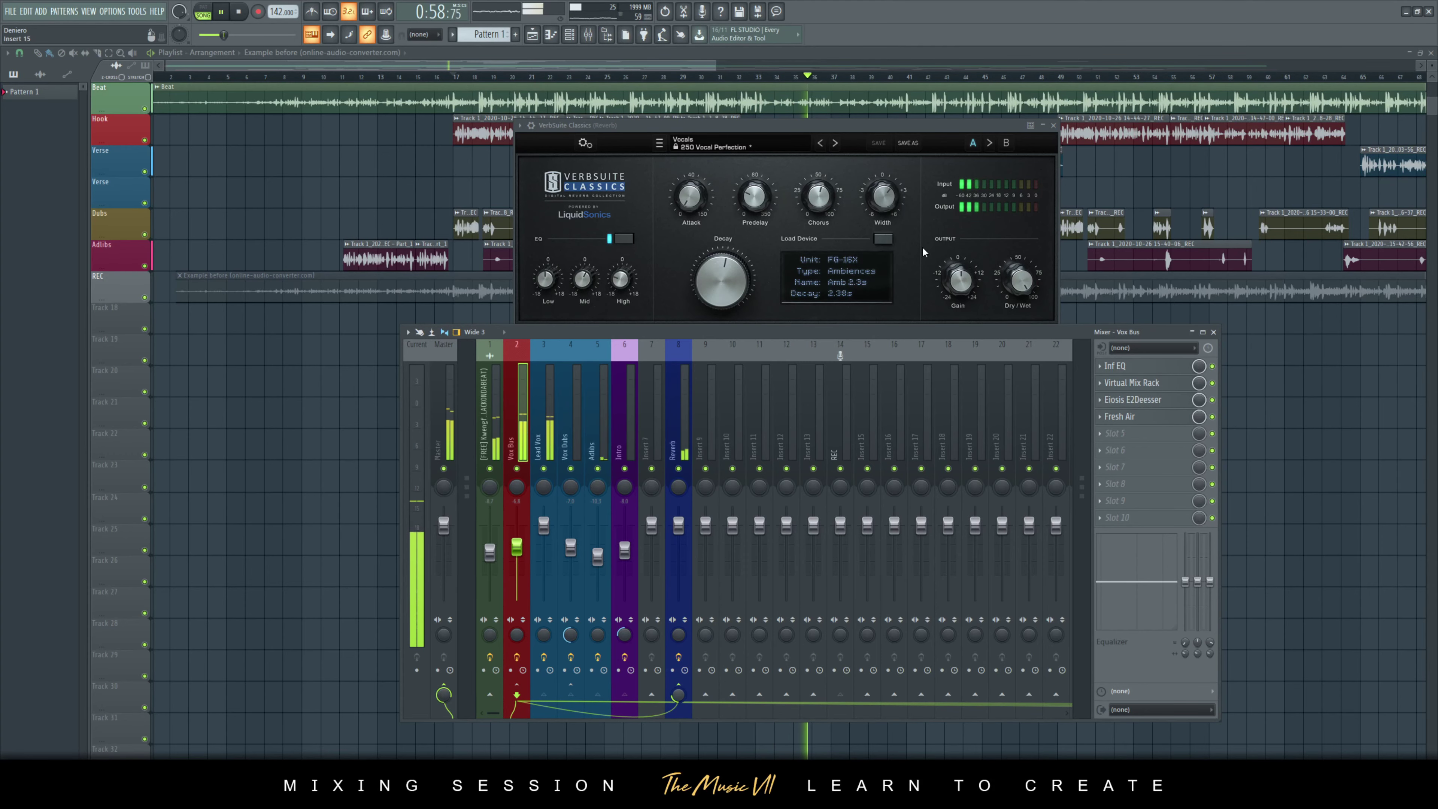
click(1052, 125)
- Balance the Vox Bus fader against the beat track and set the Vox Bus reverb send to 25%
click(514, 417)
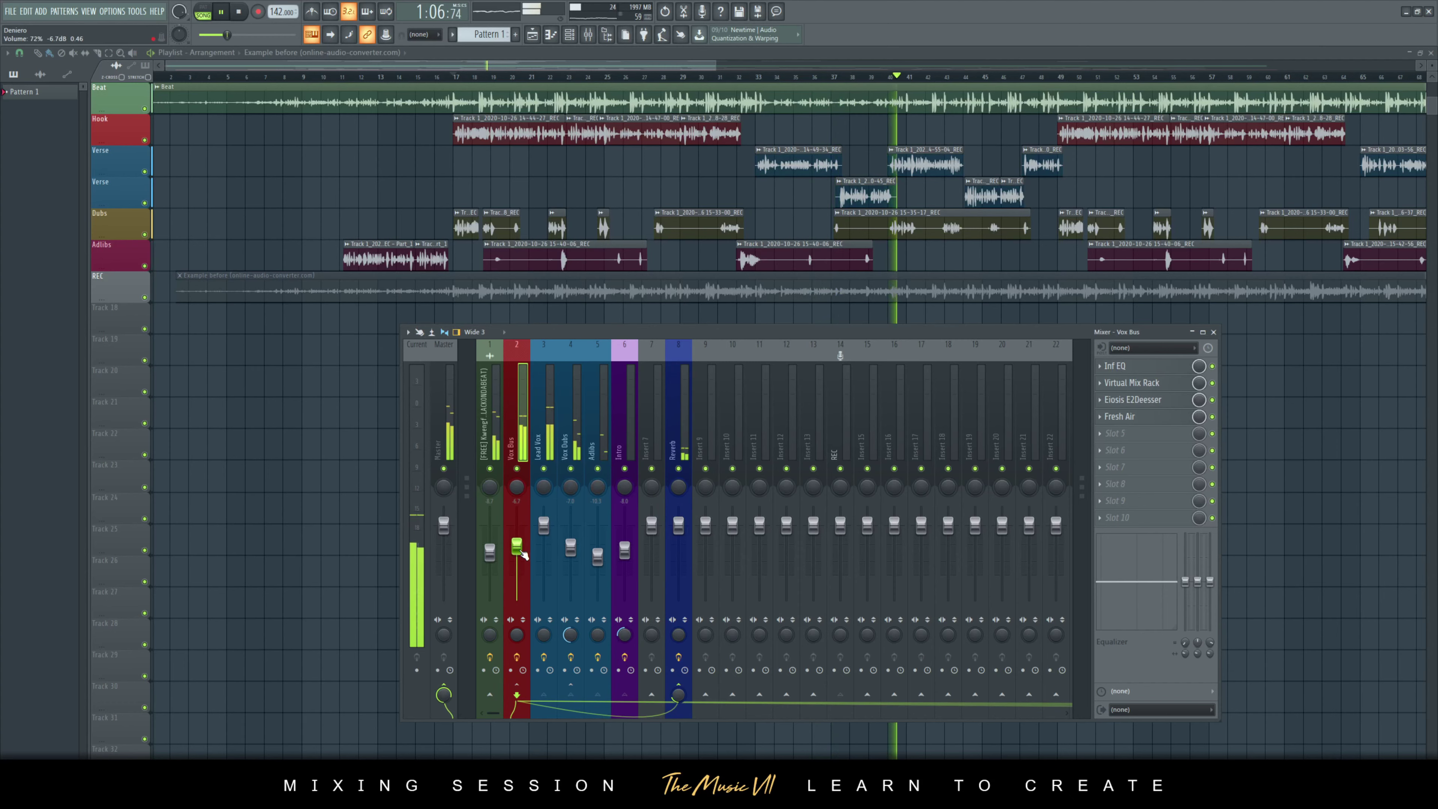
click(498, 462)
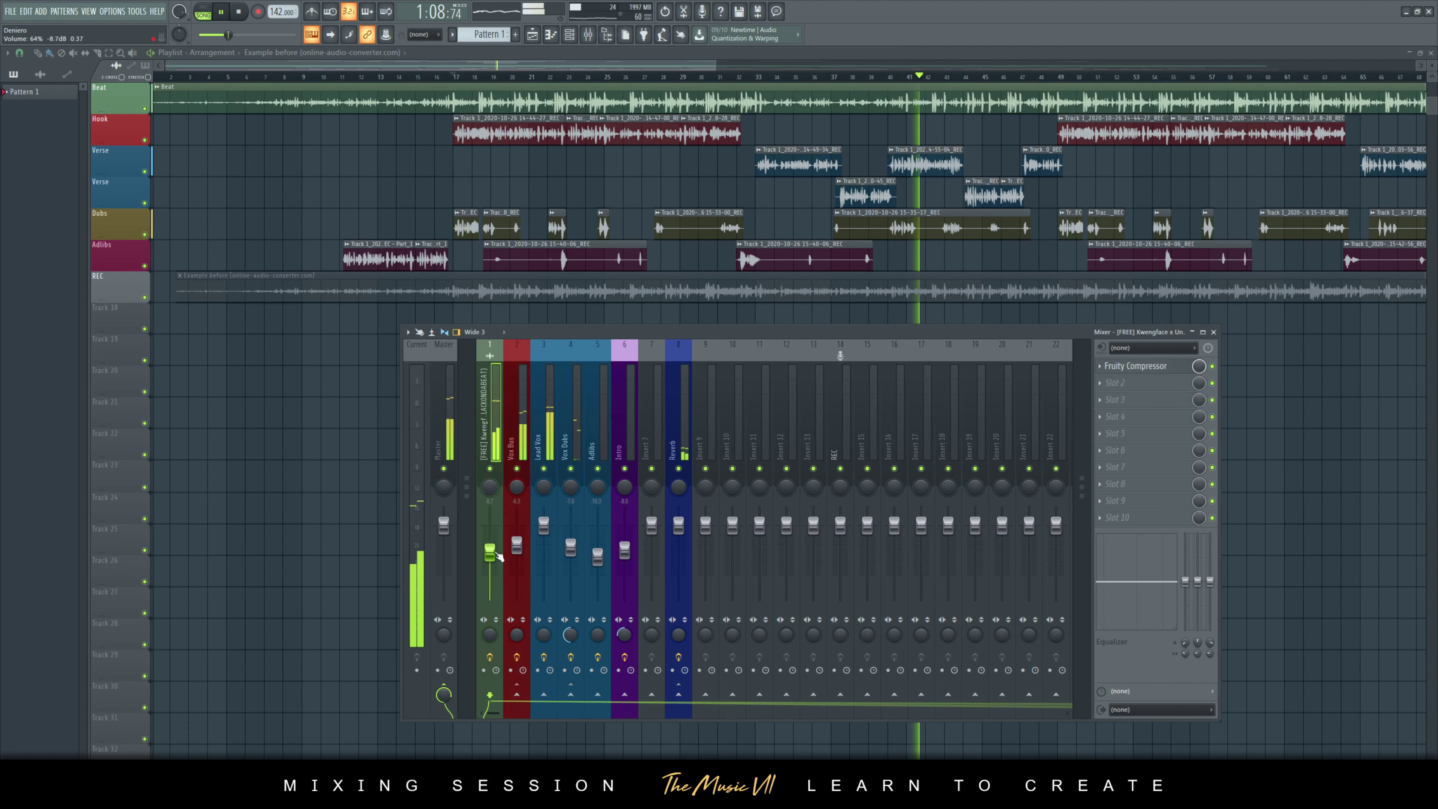
click(517, 536)
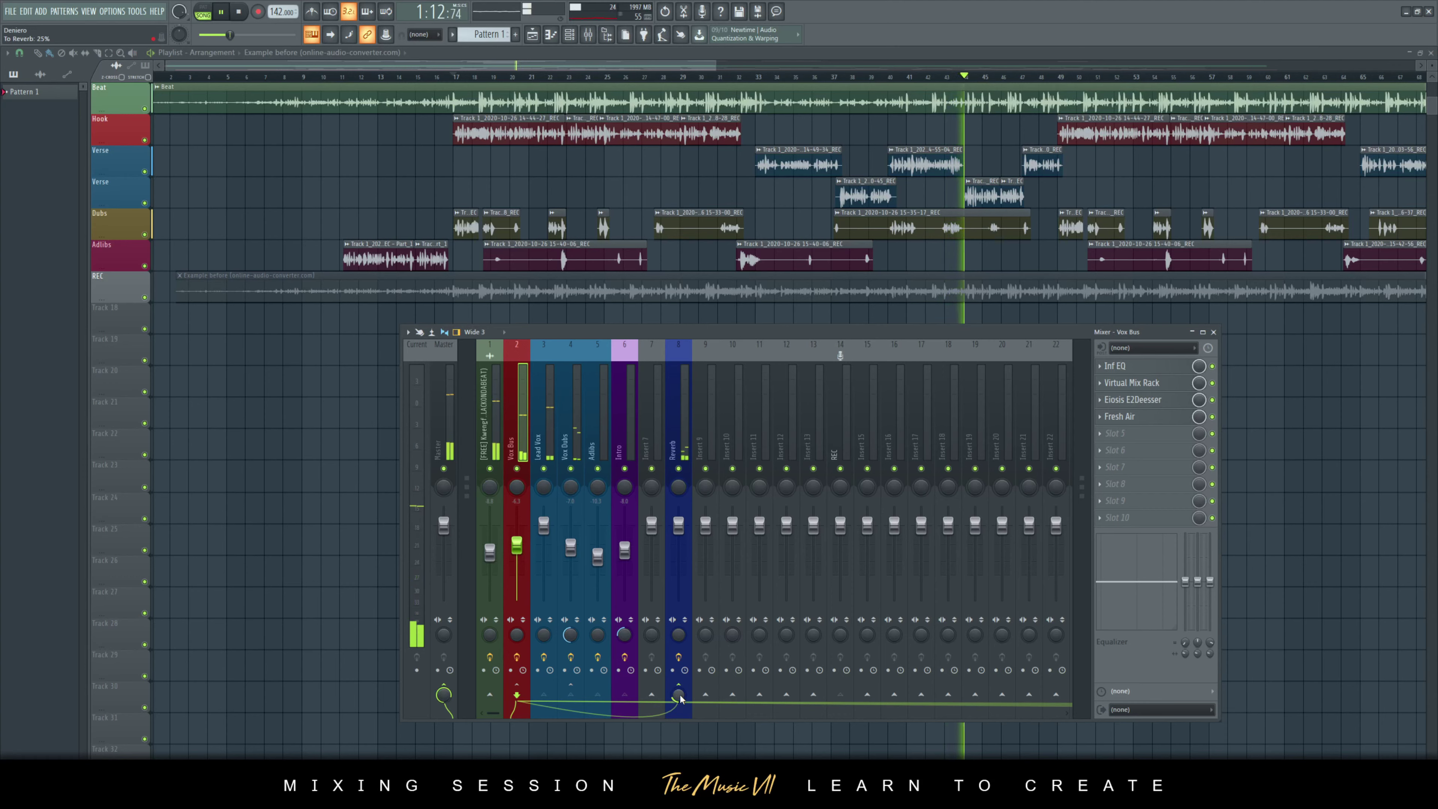
- Raise the Vox Dubs fader slightly and return to the Vox Bus track
click(571, 417)
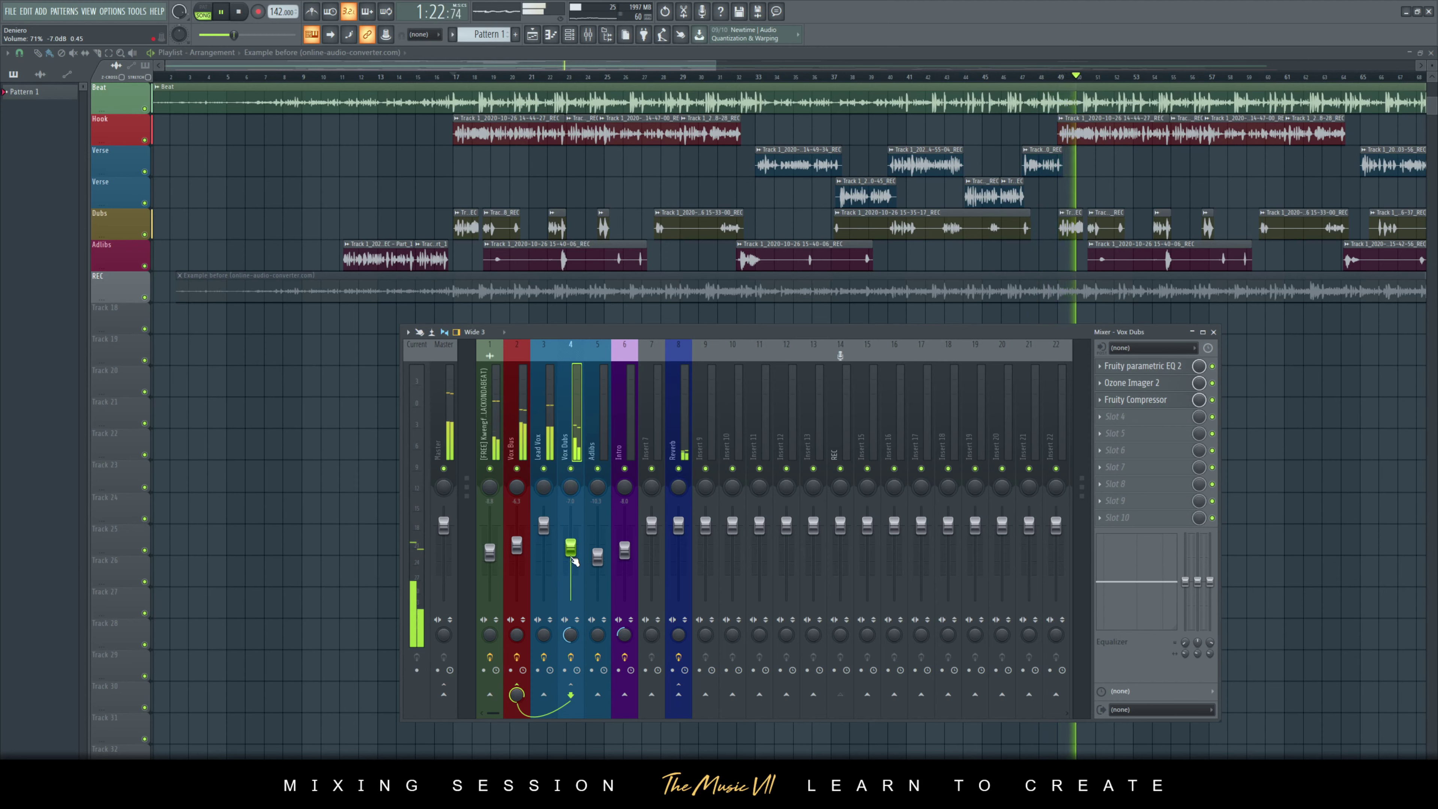
drag(572, 552, 572, 547)
click(511, 405)
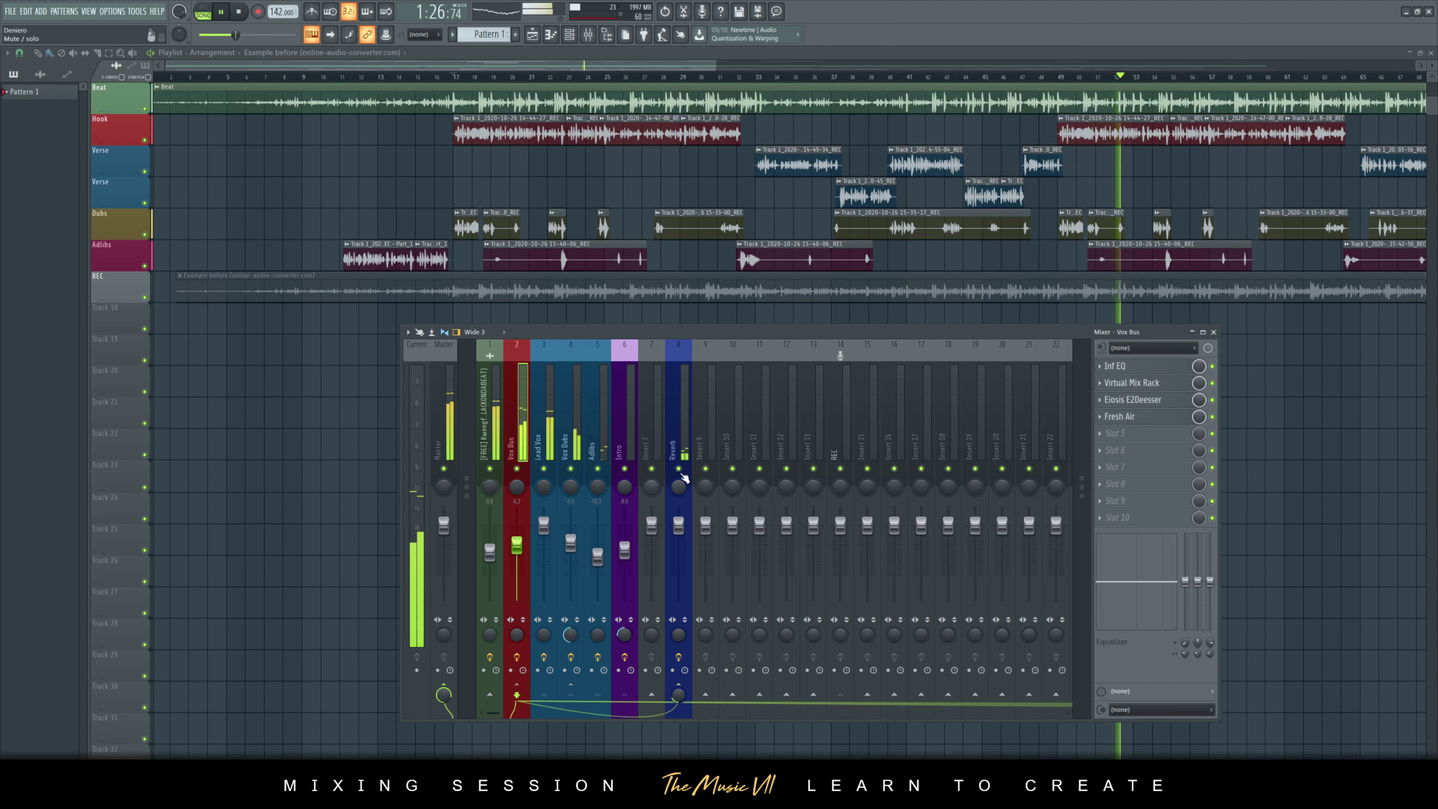
- Cut the Reverb track's high shelf EQ by about 10 dB and raise the Vox Bus fader to about -5.8 dB
click(673, 429)
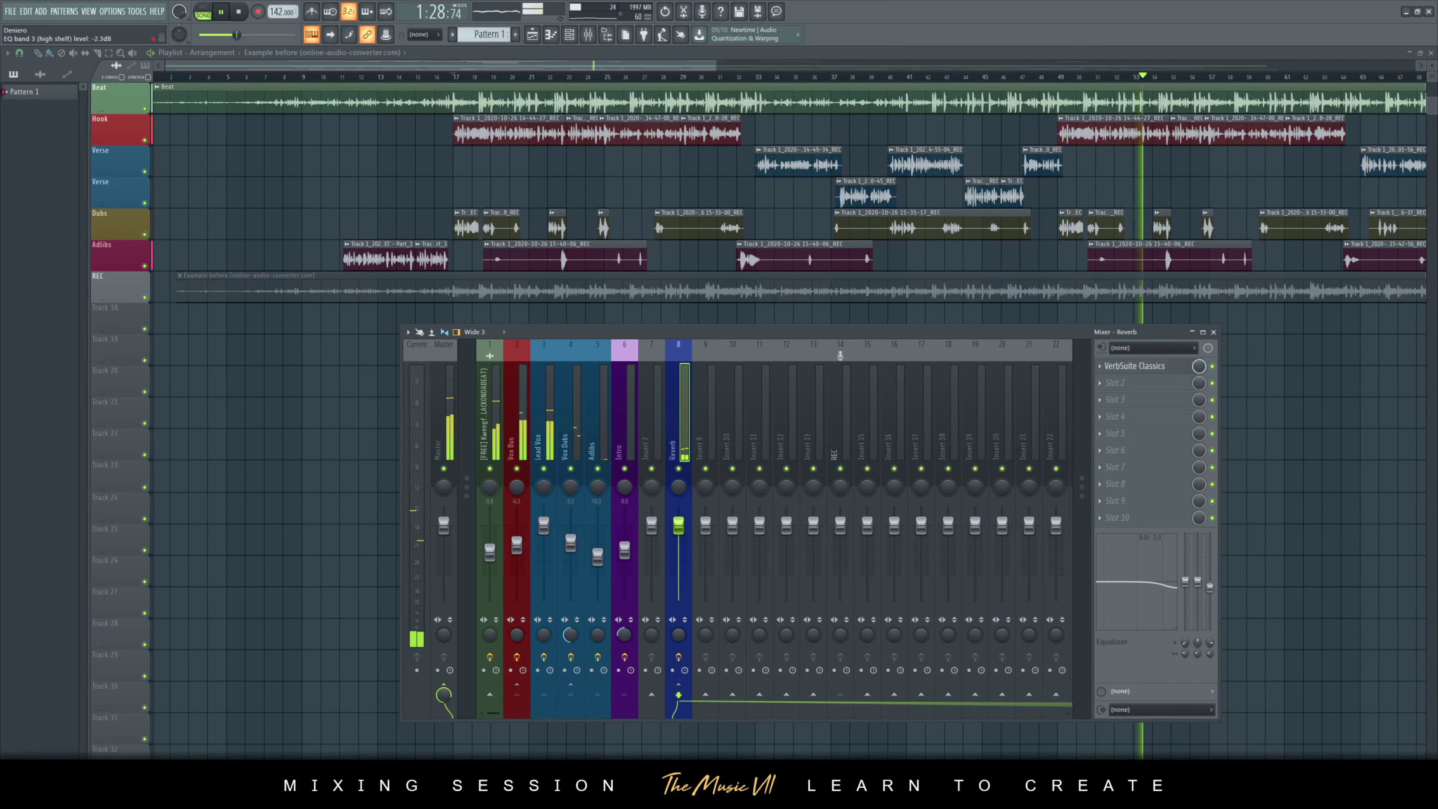
drag(1210, 582, 1210, 609)
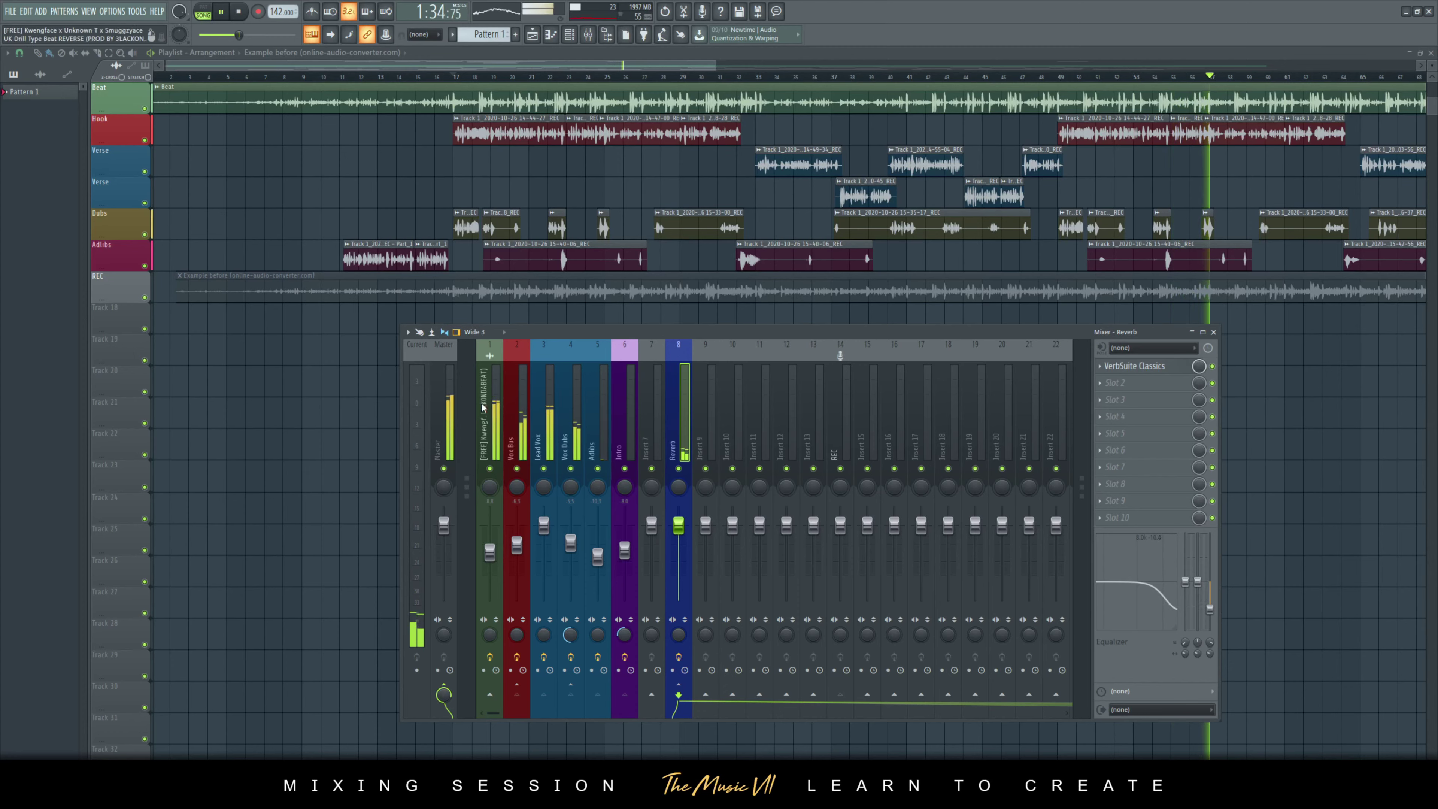
click(517, 548)
drag(517, 552, 512, 551)
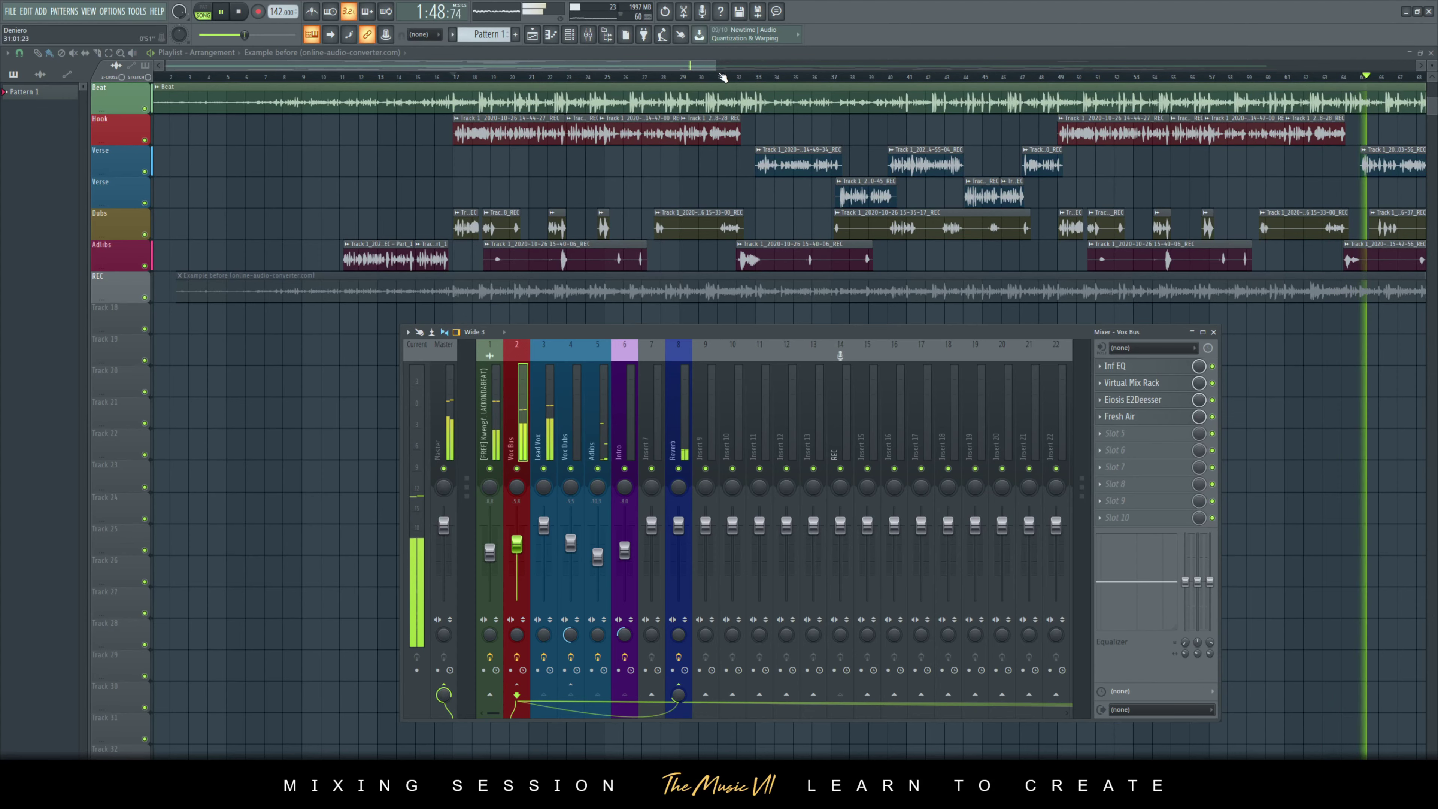
- Zoom the playlist out to the full arrangement and nudge the Vox Bus fader to about -5.6 dB after checking the Master
drag(713, 64, 1266, 64)
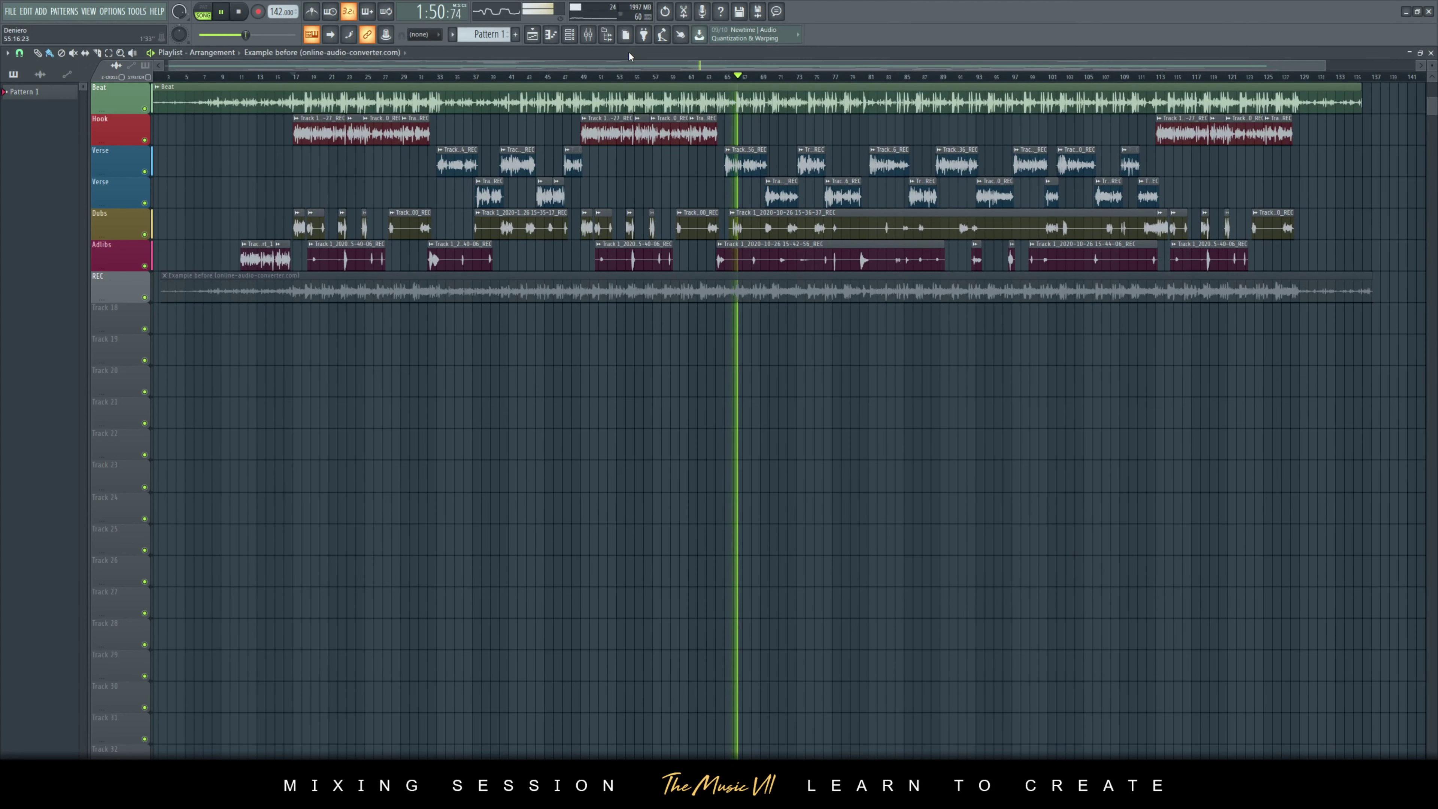
key(F9)
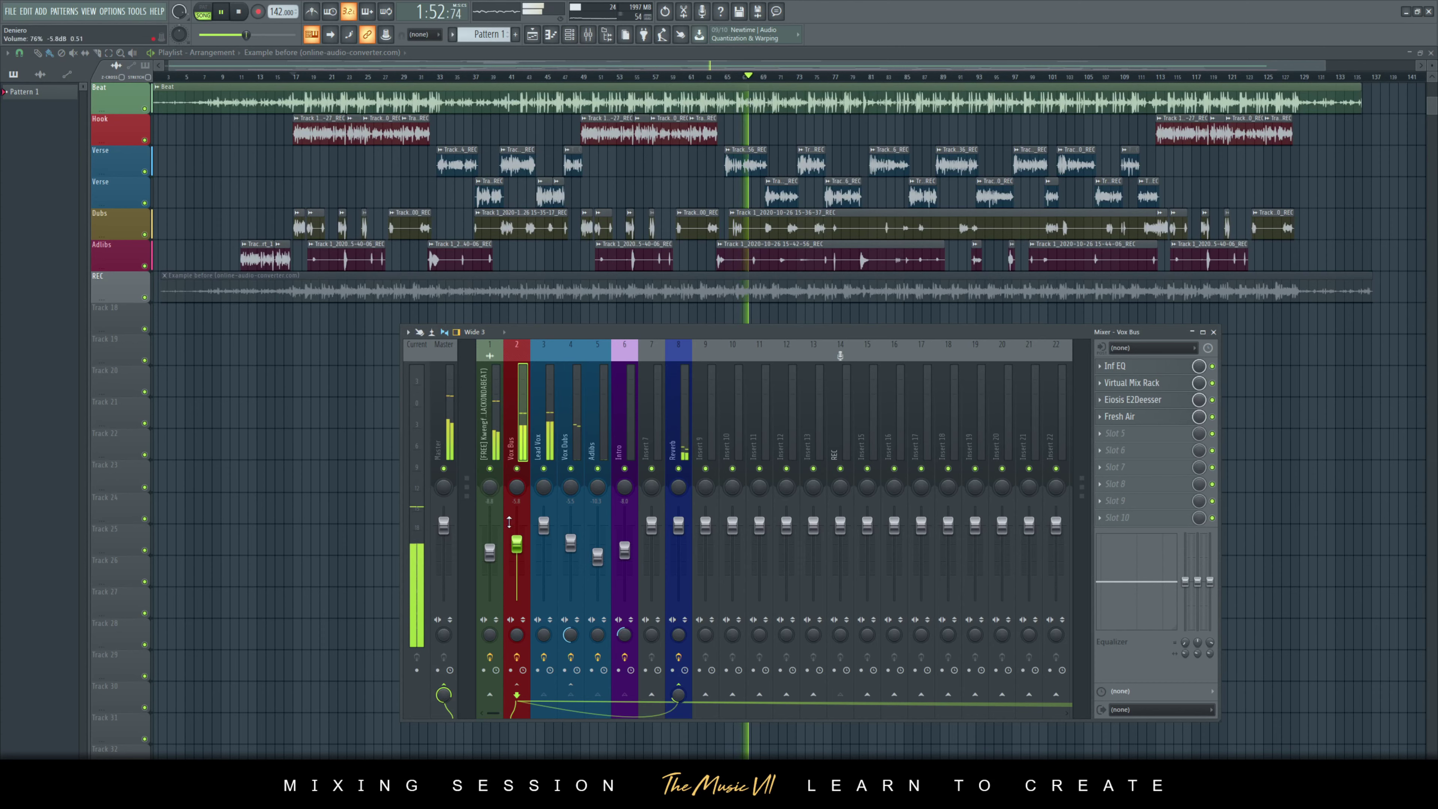
click(452, 406)
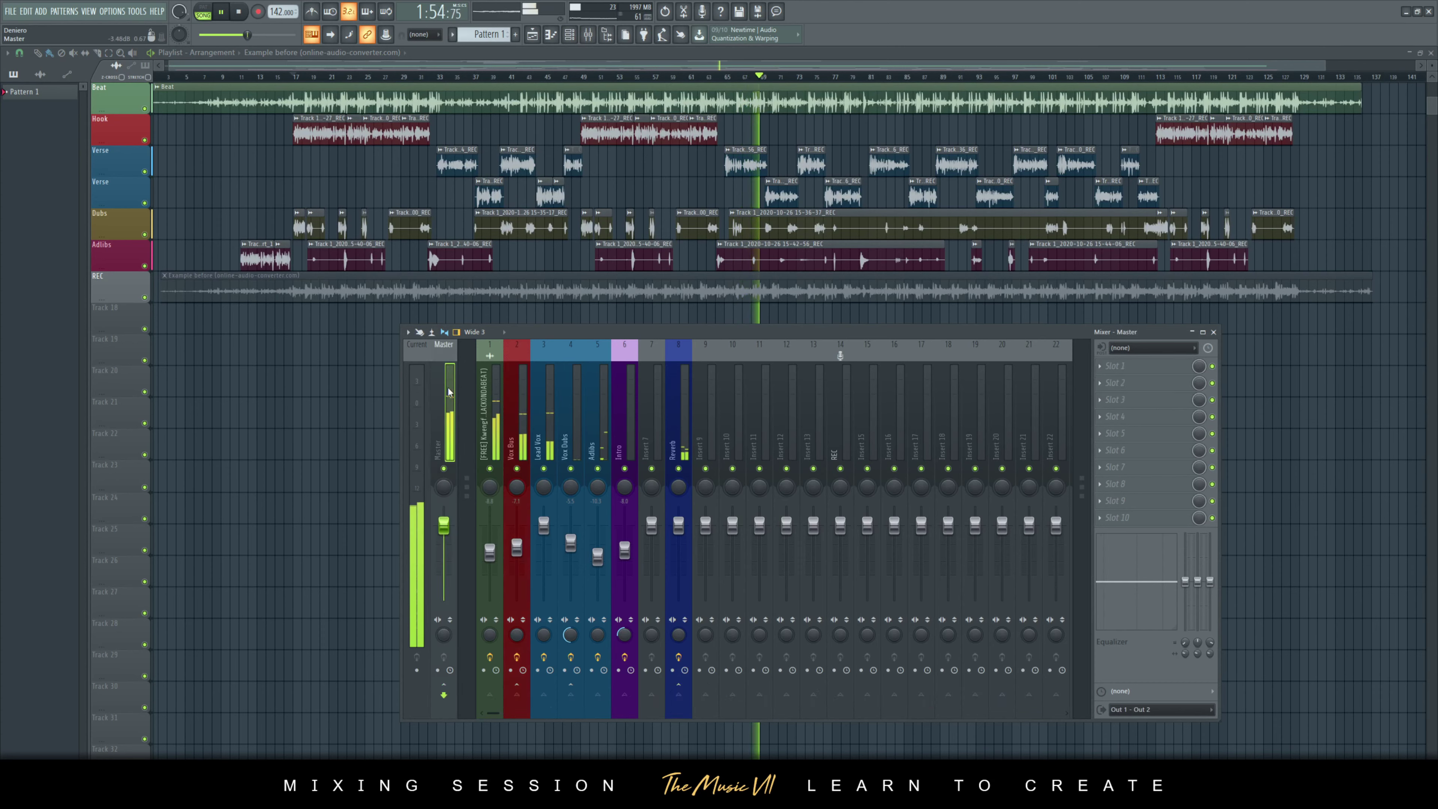
drag(522, 557, 523, 546)
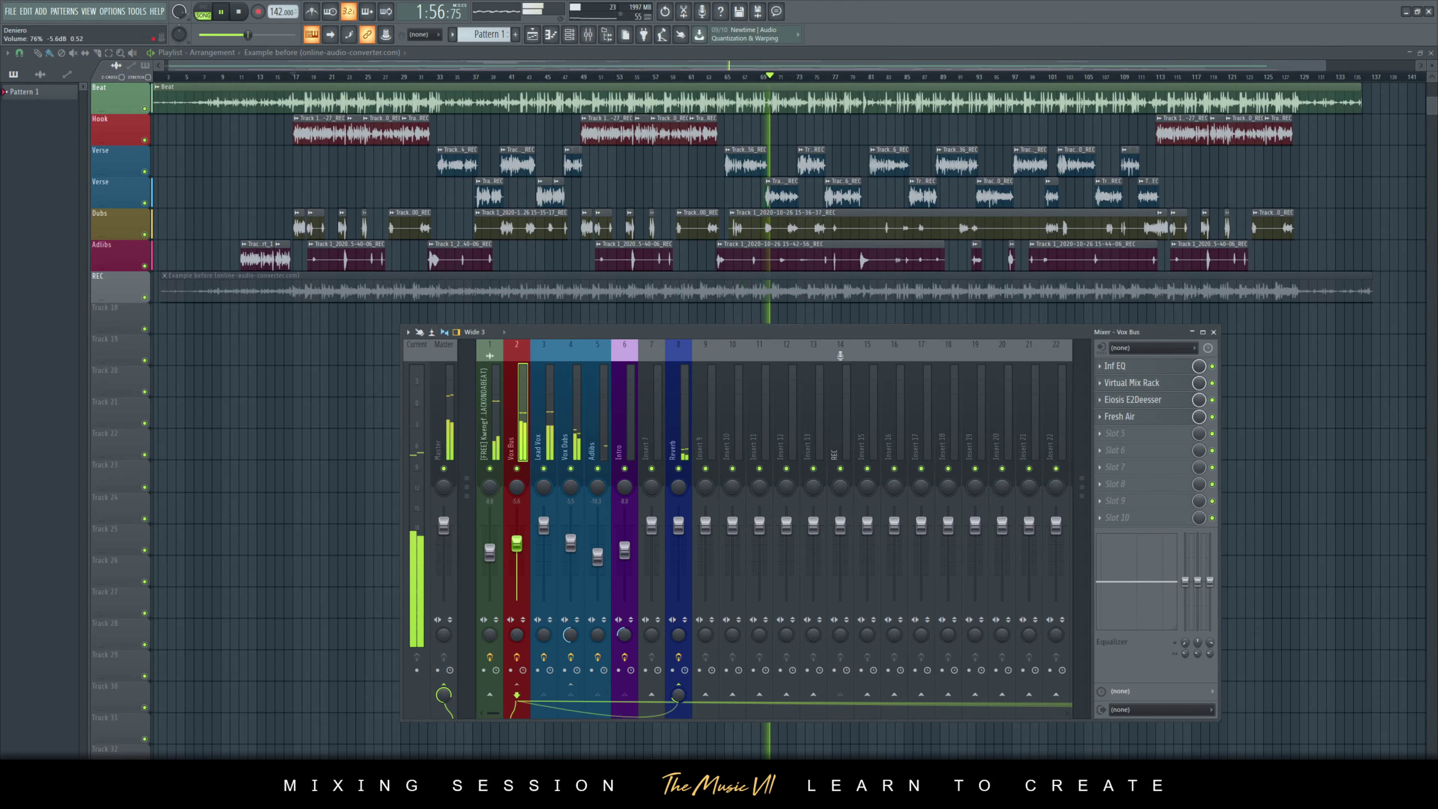
- Cut the Reverb track's low shelf EQ by 18 dB and return to the Master track
click(451, 428)
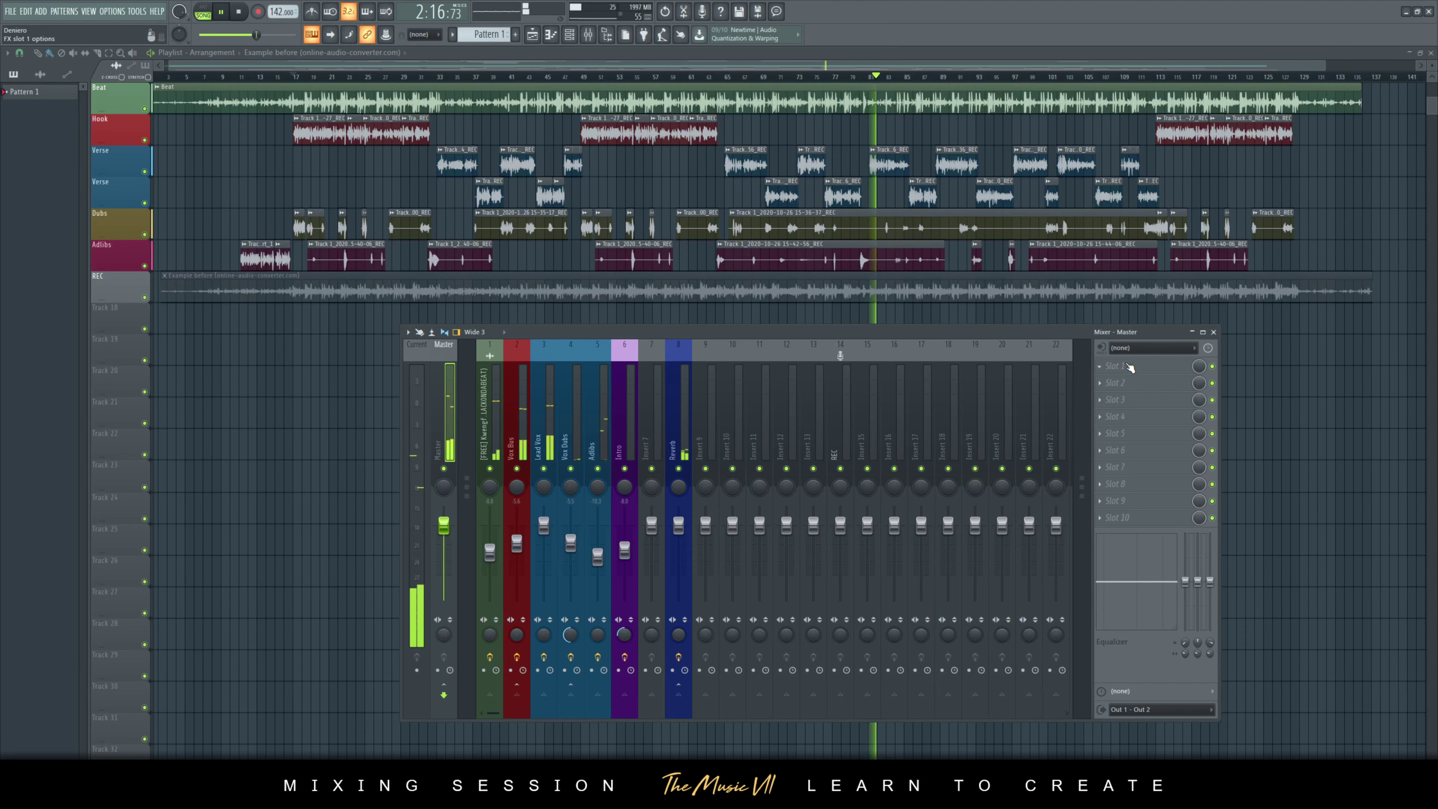
click(676, 462)
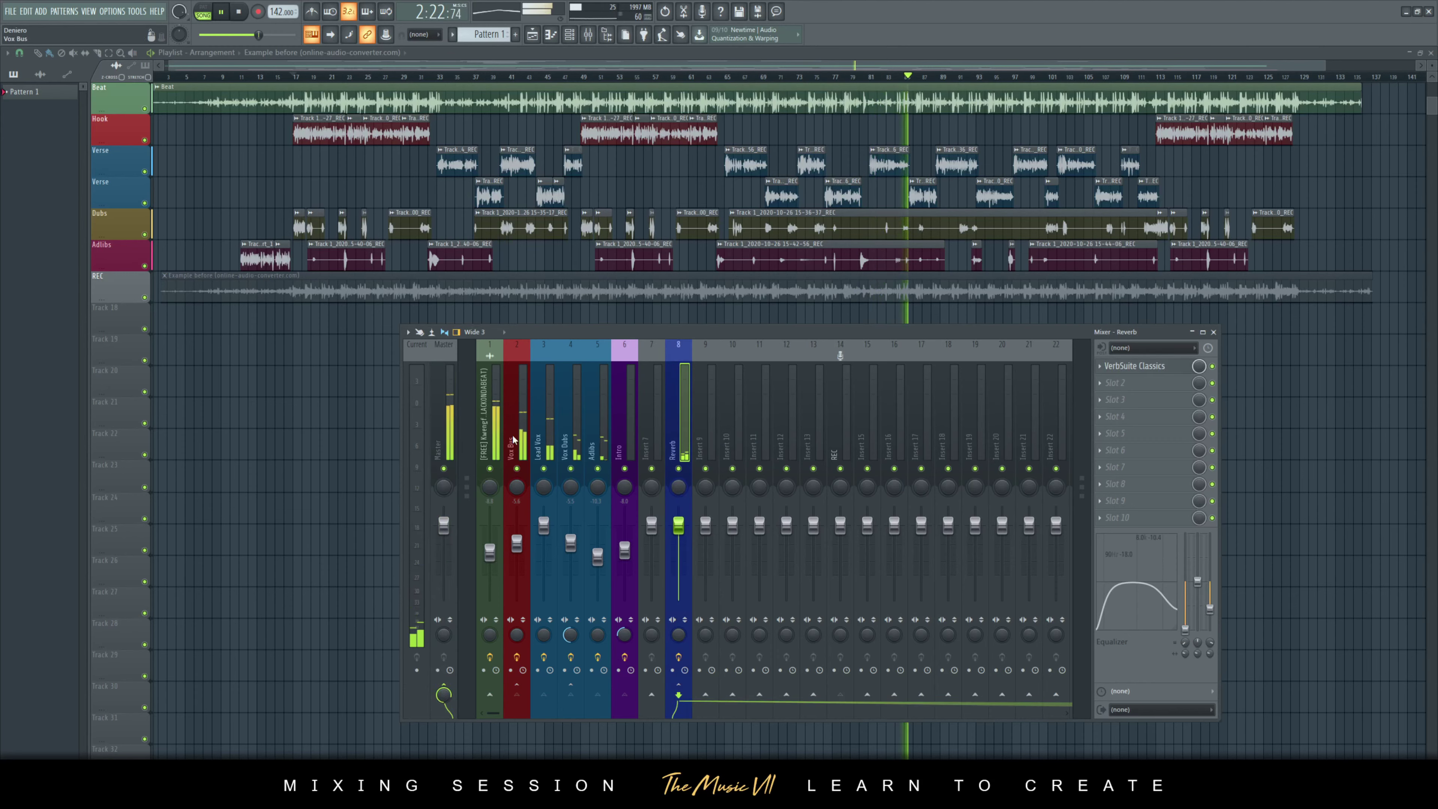
click(444, 410)
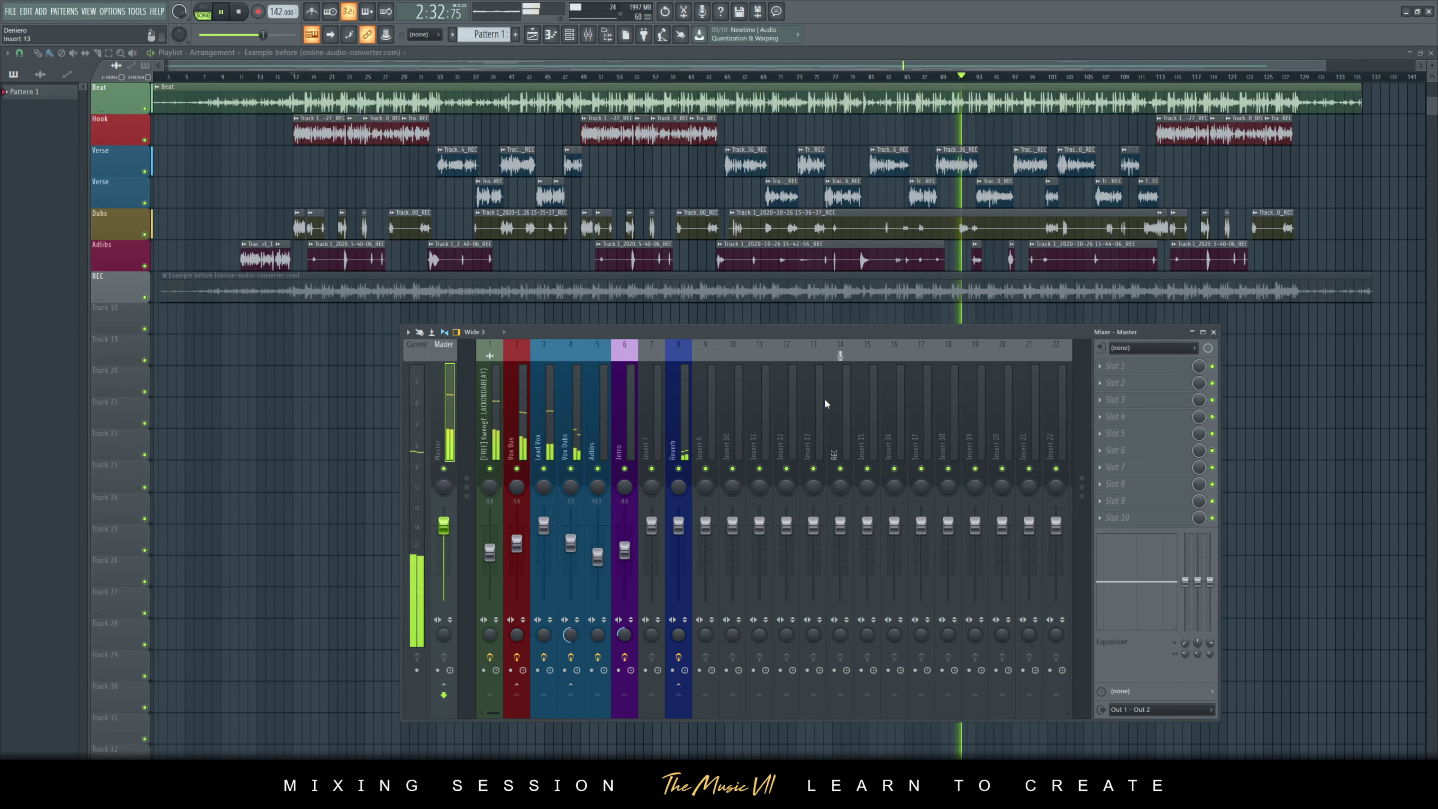
- Lower the Reverb track's fader to about -13 dB and raise the Vox Bus send feeding it
click(673, 429)
drag(679, 526, 680, 554)
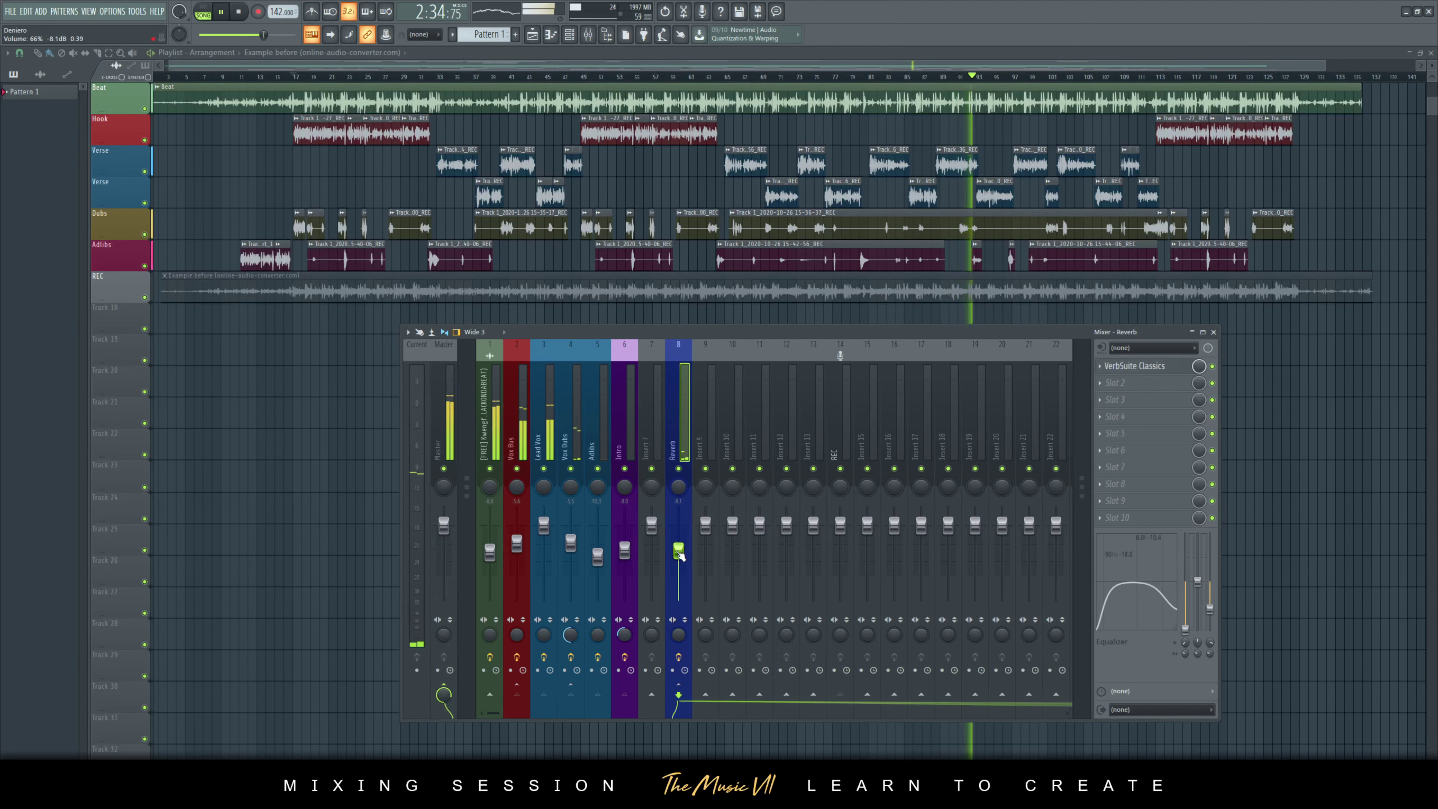
click(516, 448)
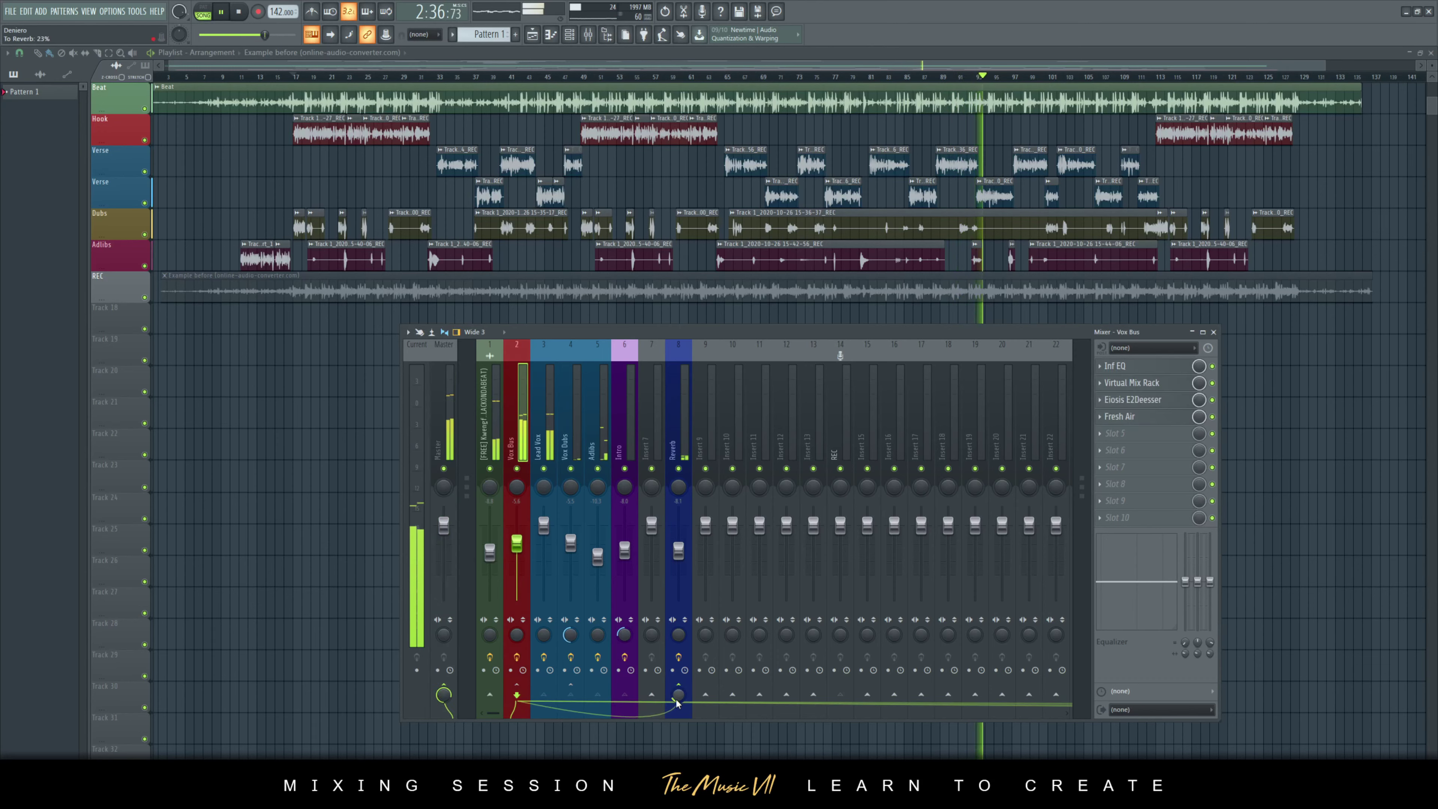
drag(678, 695, 678, 673)
drag(679, 550, 679, 563)
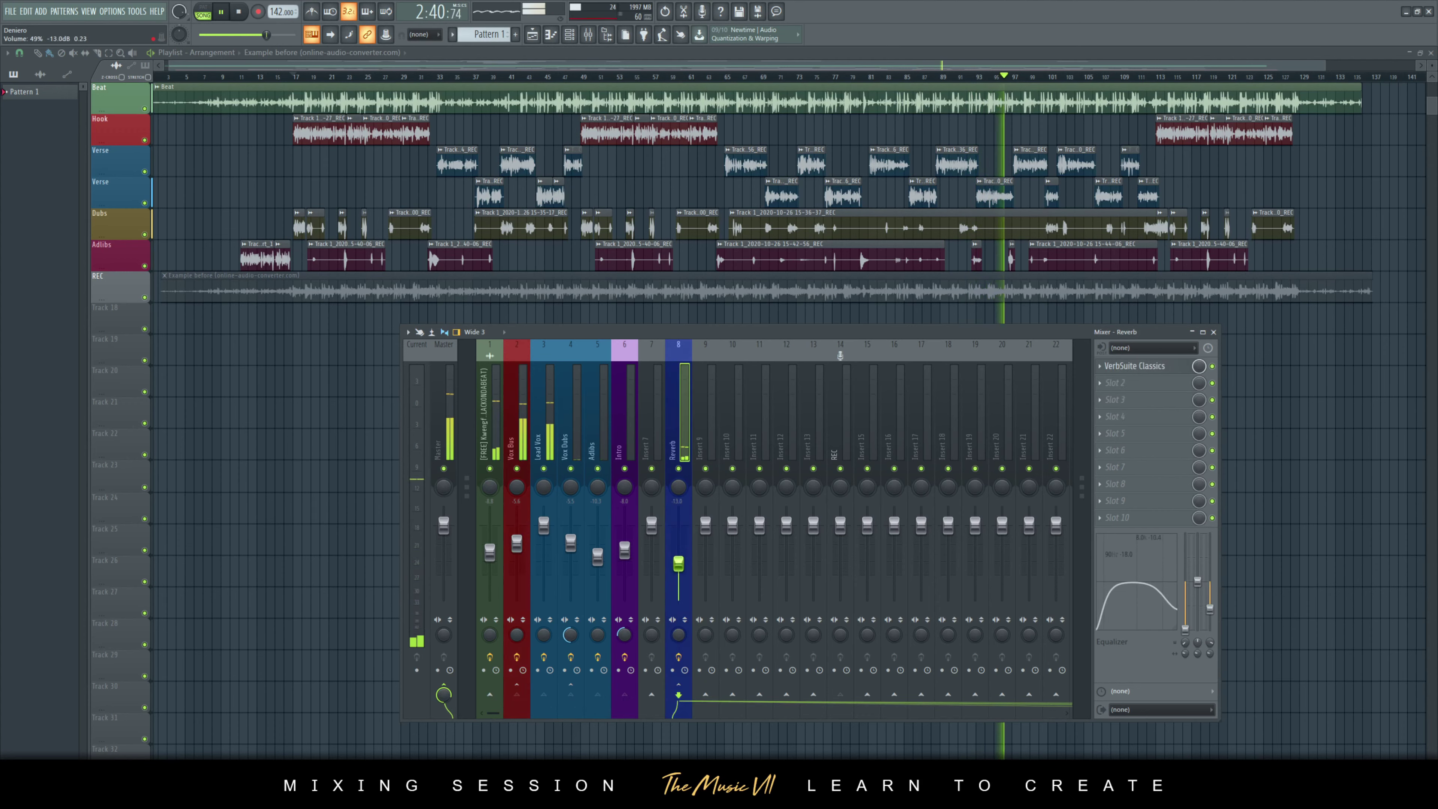
- Listen through the arrangement with the Master track selected, and replay it from the first hook at bar 17
click(453, 418)
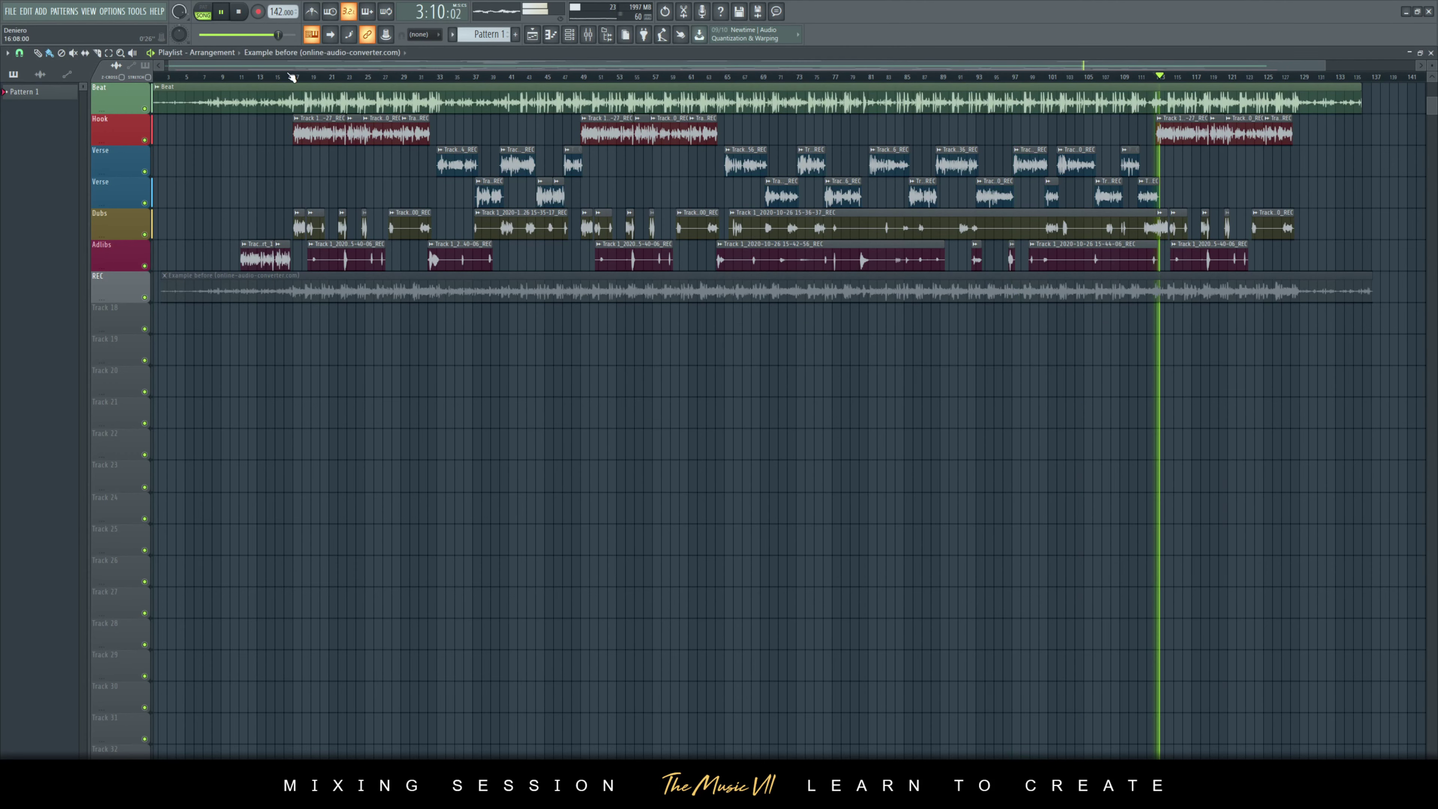
click(292, 78)
key(F9)
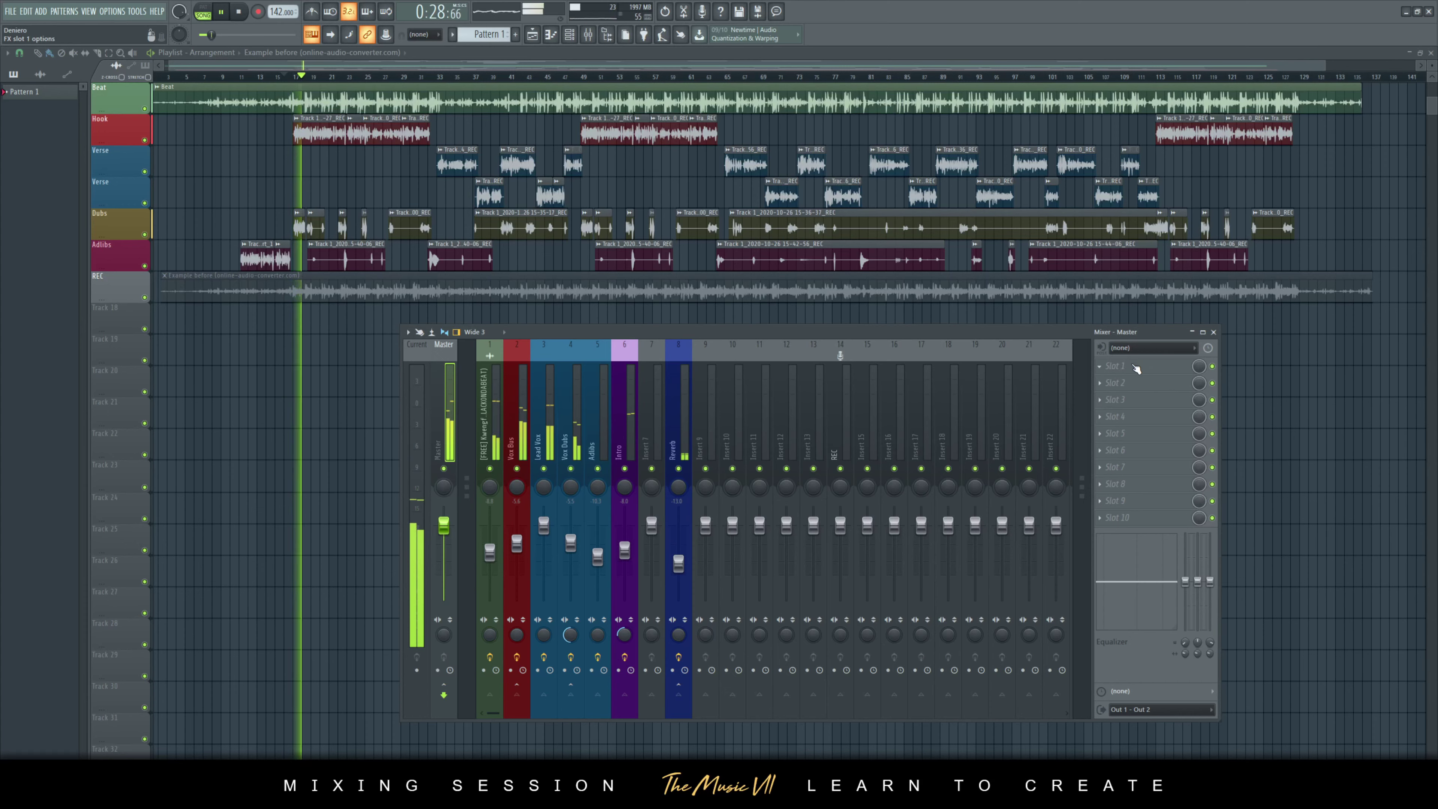
- Save the project, load Virtual Tape Machines in the Master track's first effect slot and move its window clear of the effect slots
key(ctrl+s)
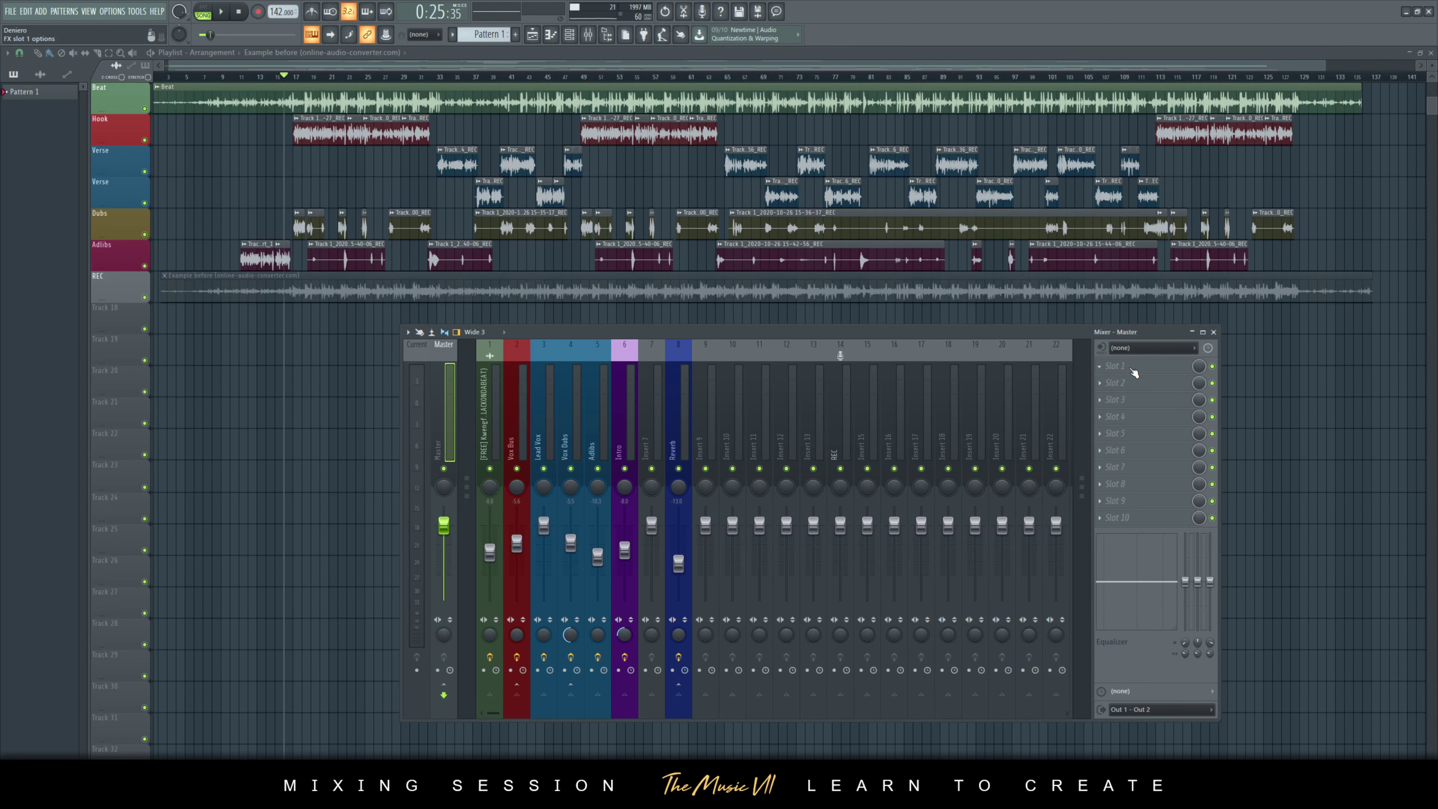
click(1130, 371)
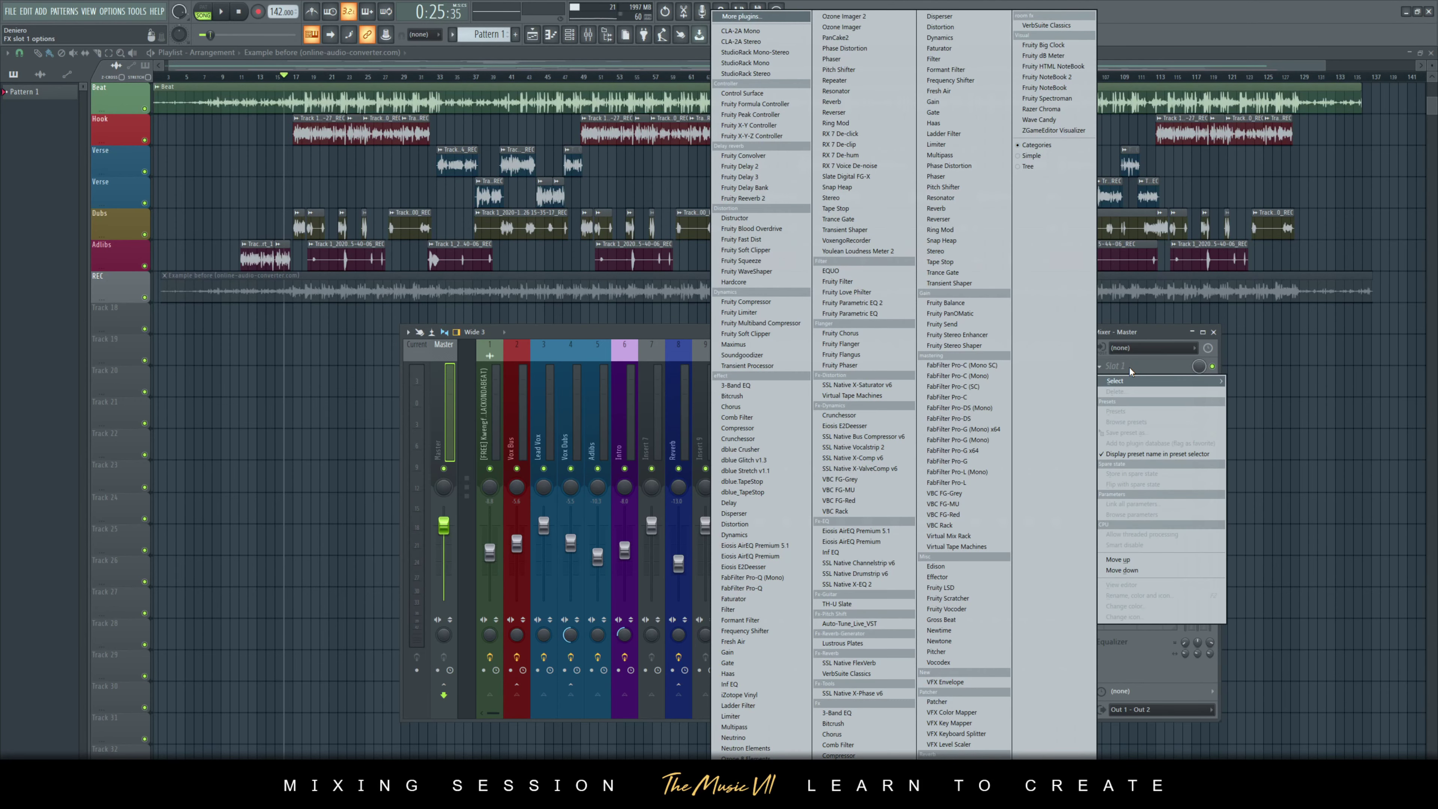
click(964, 547)
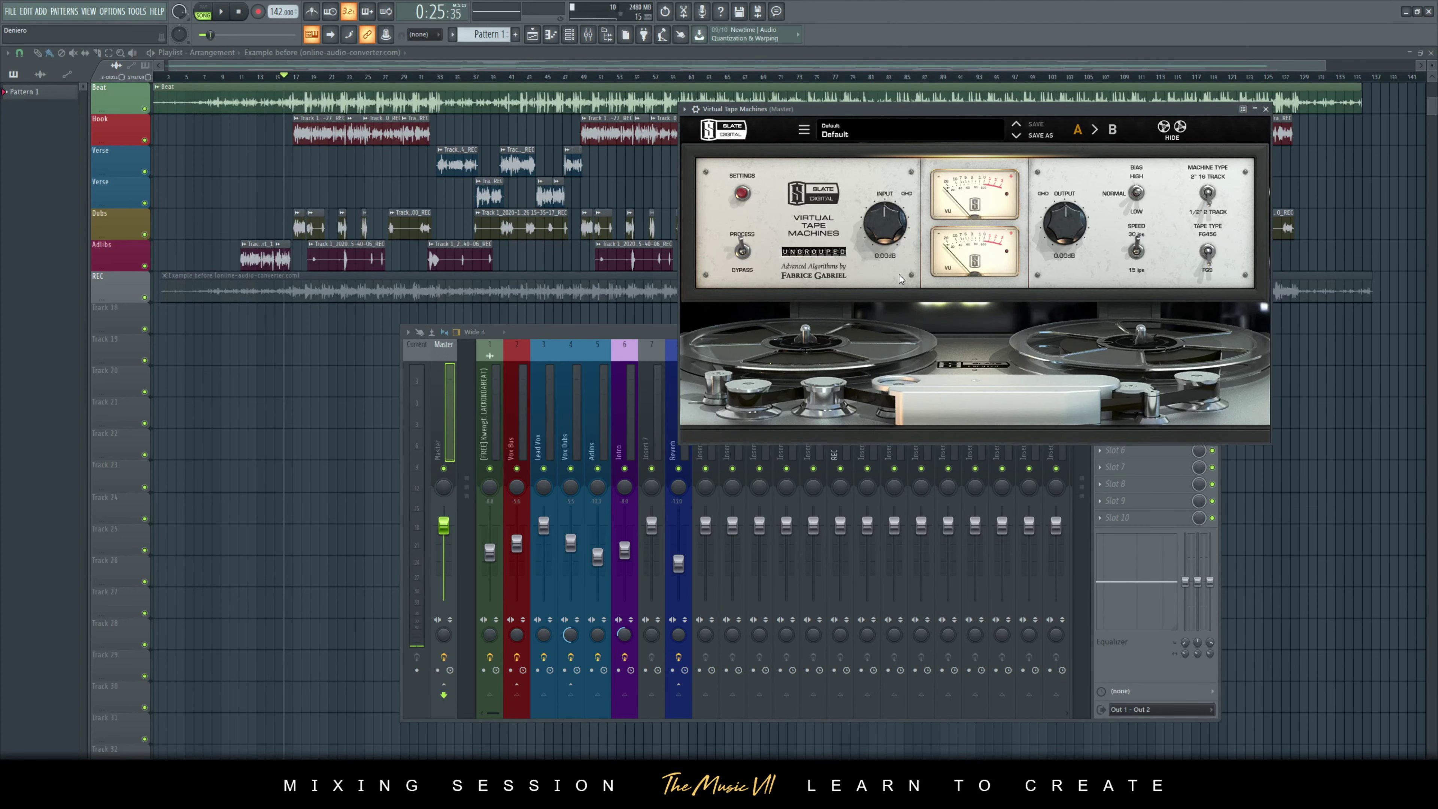
drag(950, 112, 795, 168)
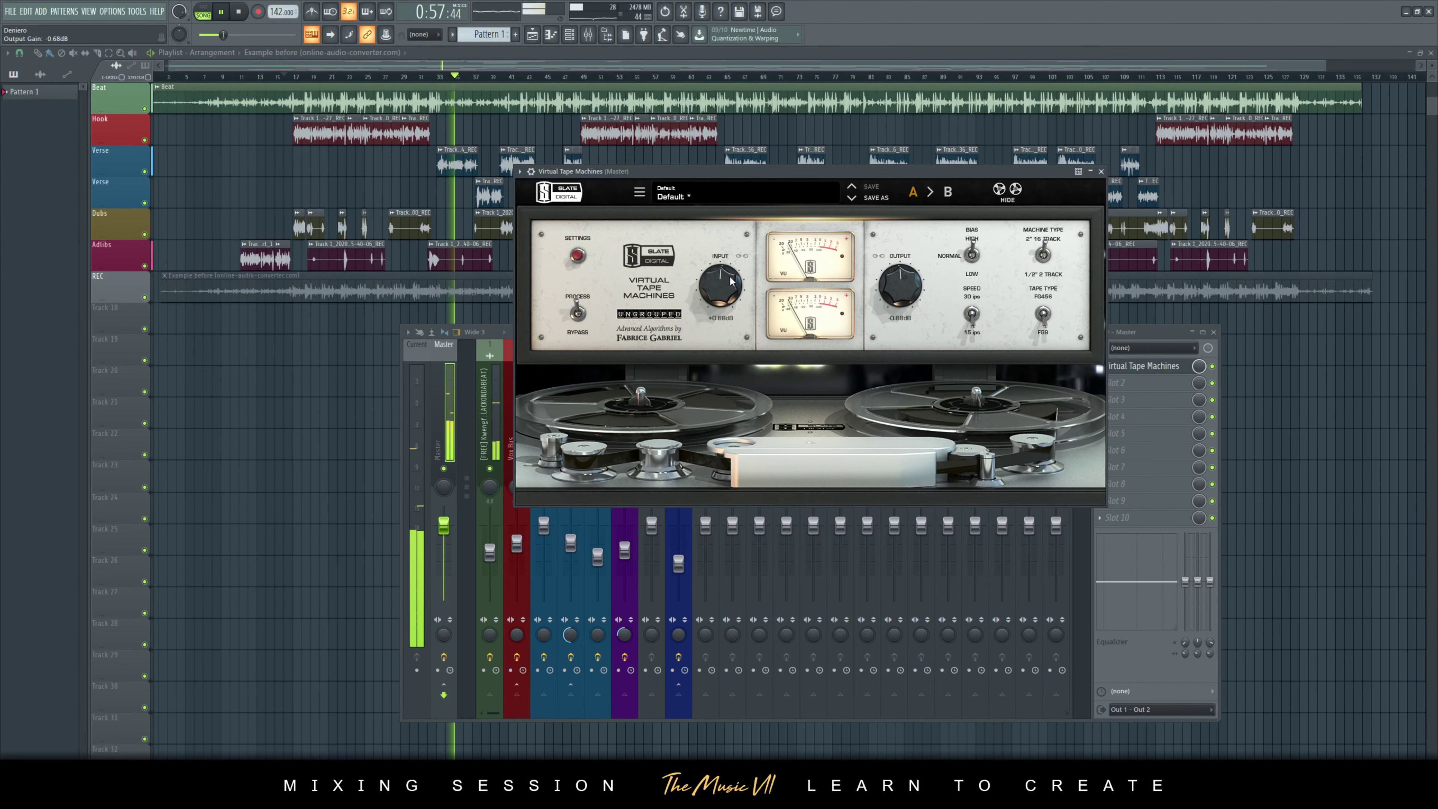
- Balance the Virtual Tape Machines gain on the Master, raising the input to about +2 dB and lowering the output below zero
mouse_move(732, 286)
mouse_down()
mouse_move(733, 306)
mouse_move(730, 282)
mouse_up()
drag(901, 287, 901, 279)
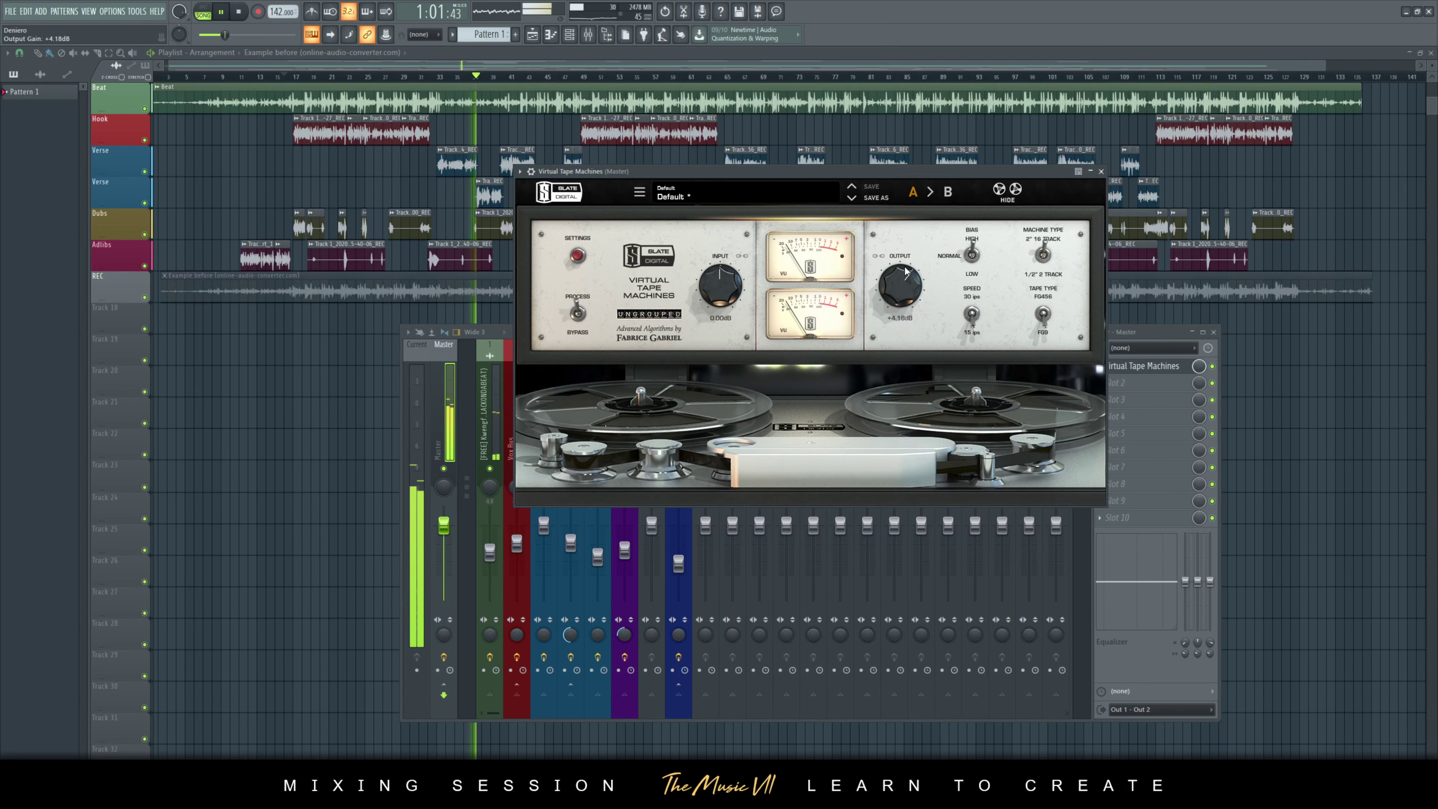
key(ctrl+s)
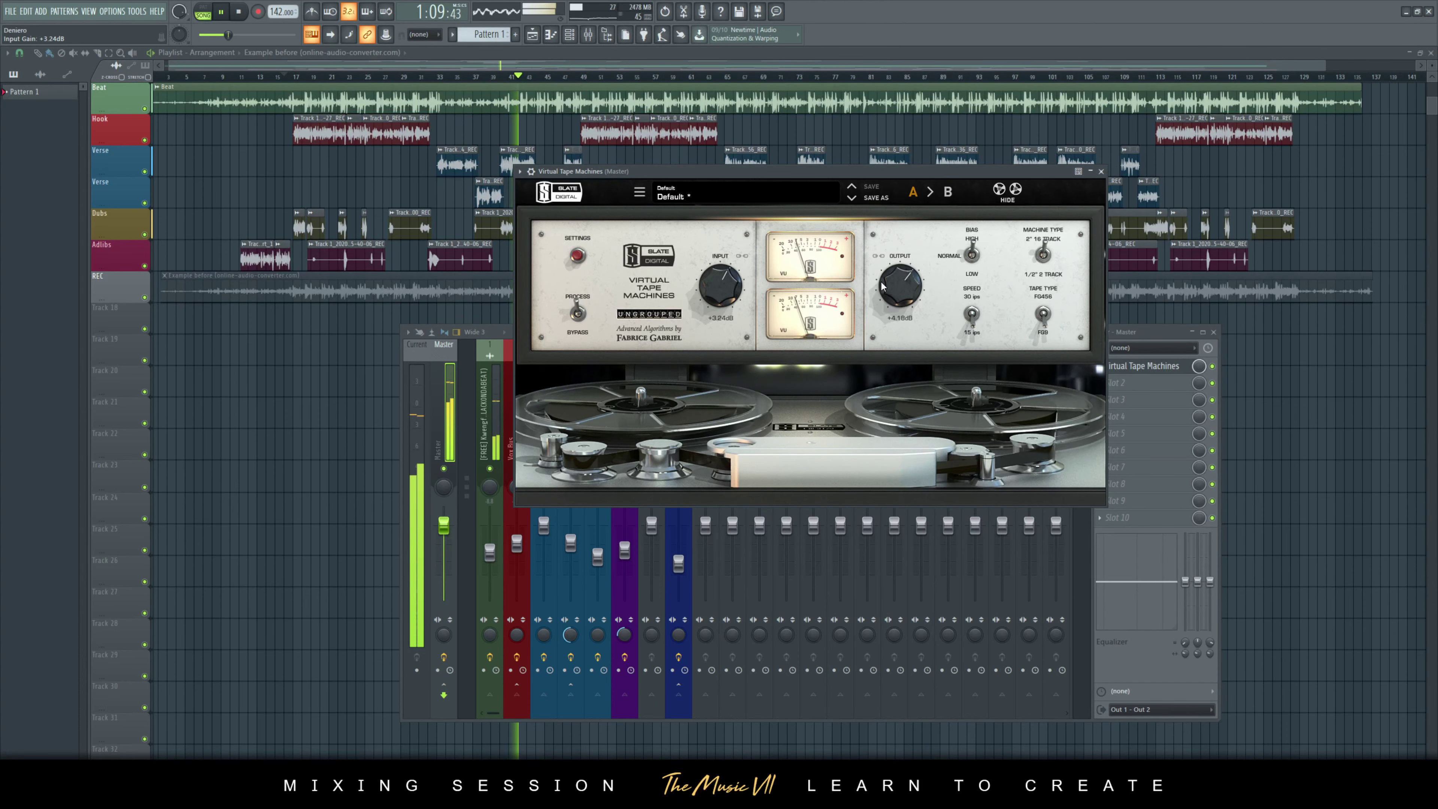
drag(897, 317, 896, 322)
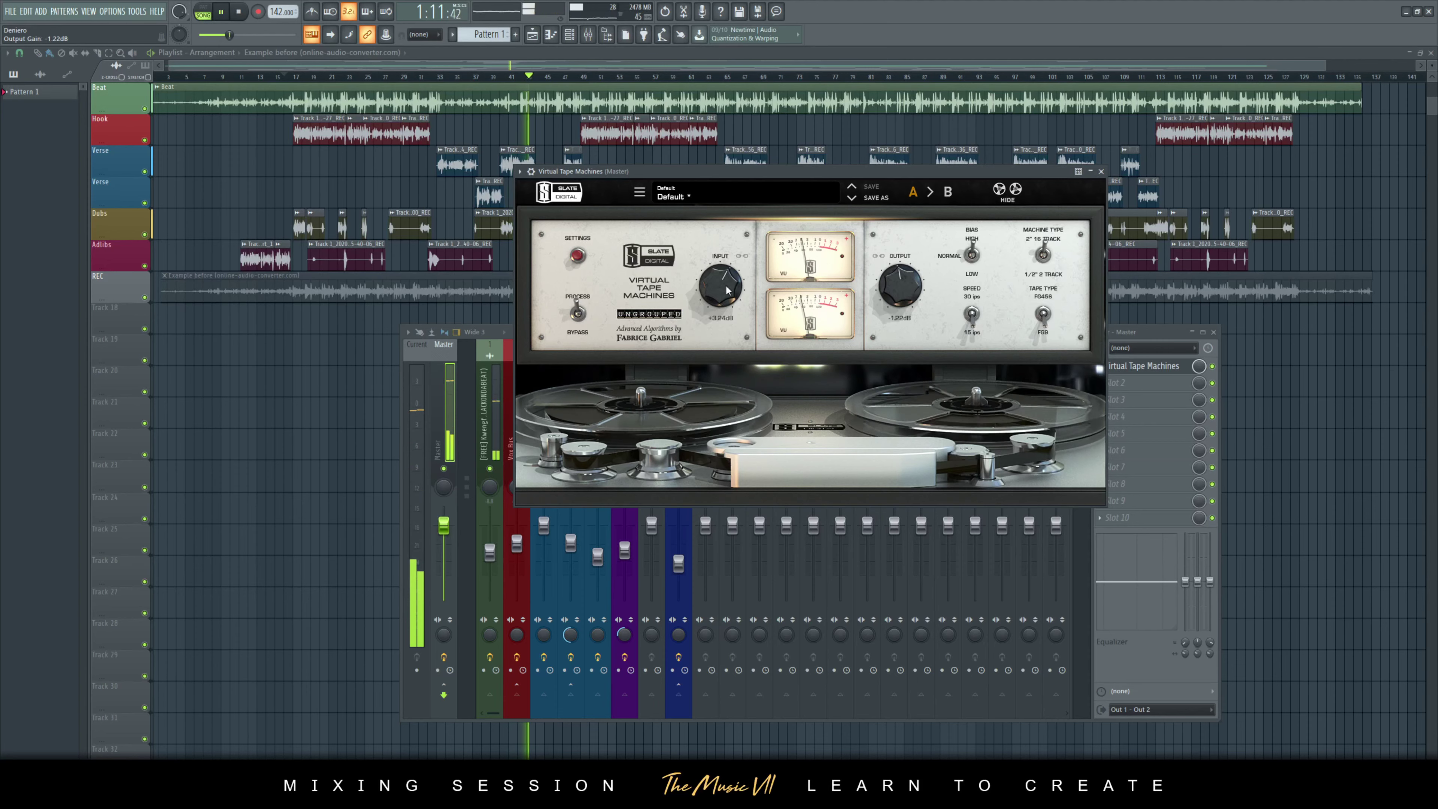
drag(729, 288, 729, 296)
drag(901, 289, 903, 301)
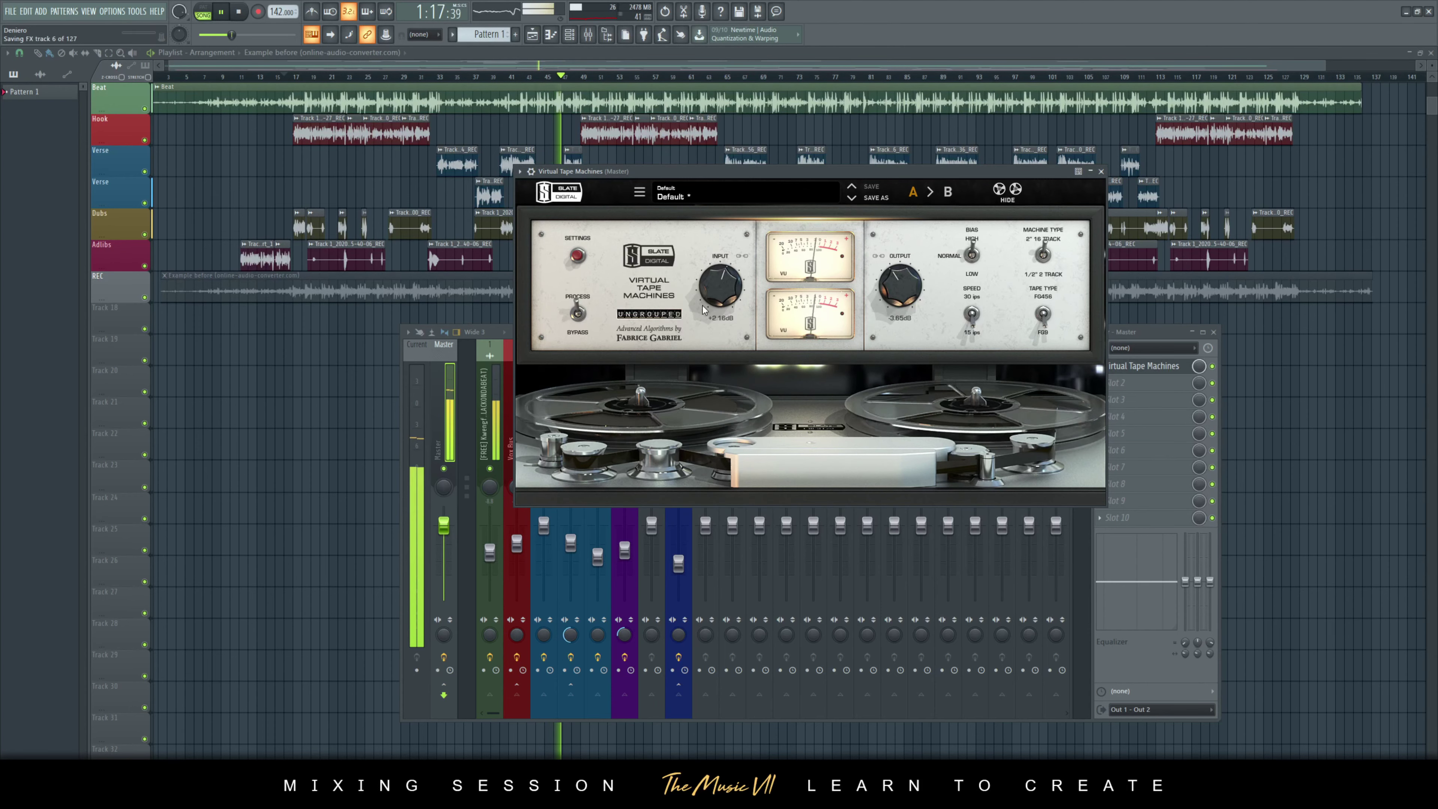
drag(721, 291, 721, 293)
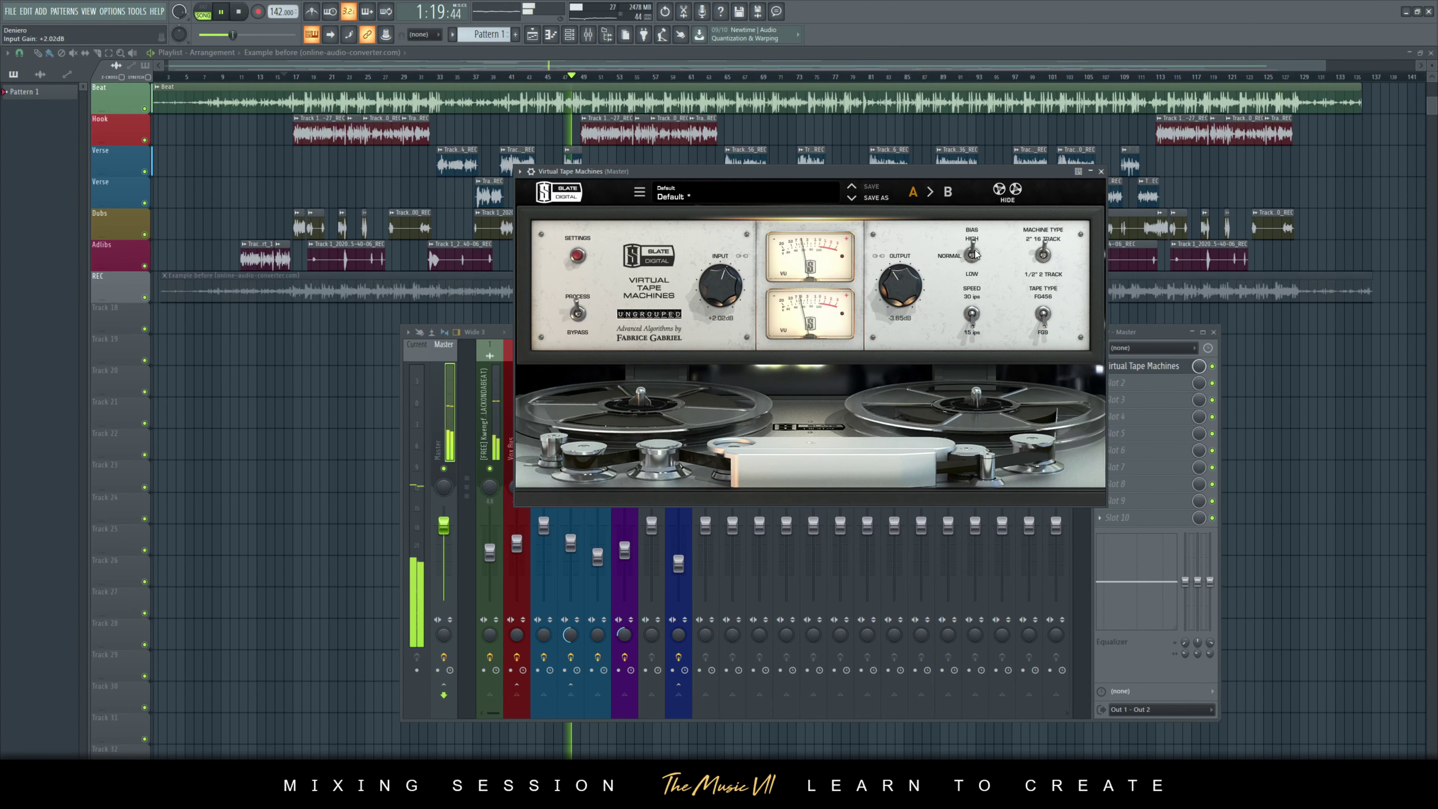
- Set the tape machine's bias to low, switch its tape speed and fine-tune the input gain
click(975, 275)
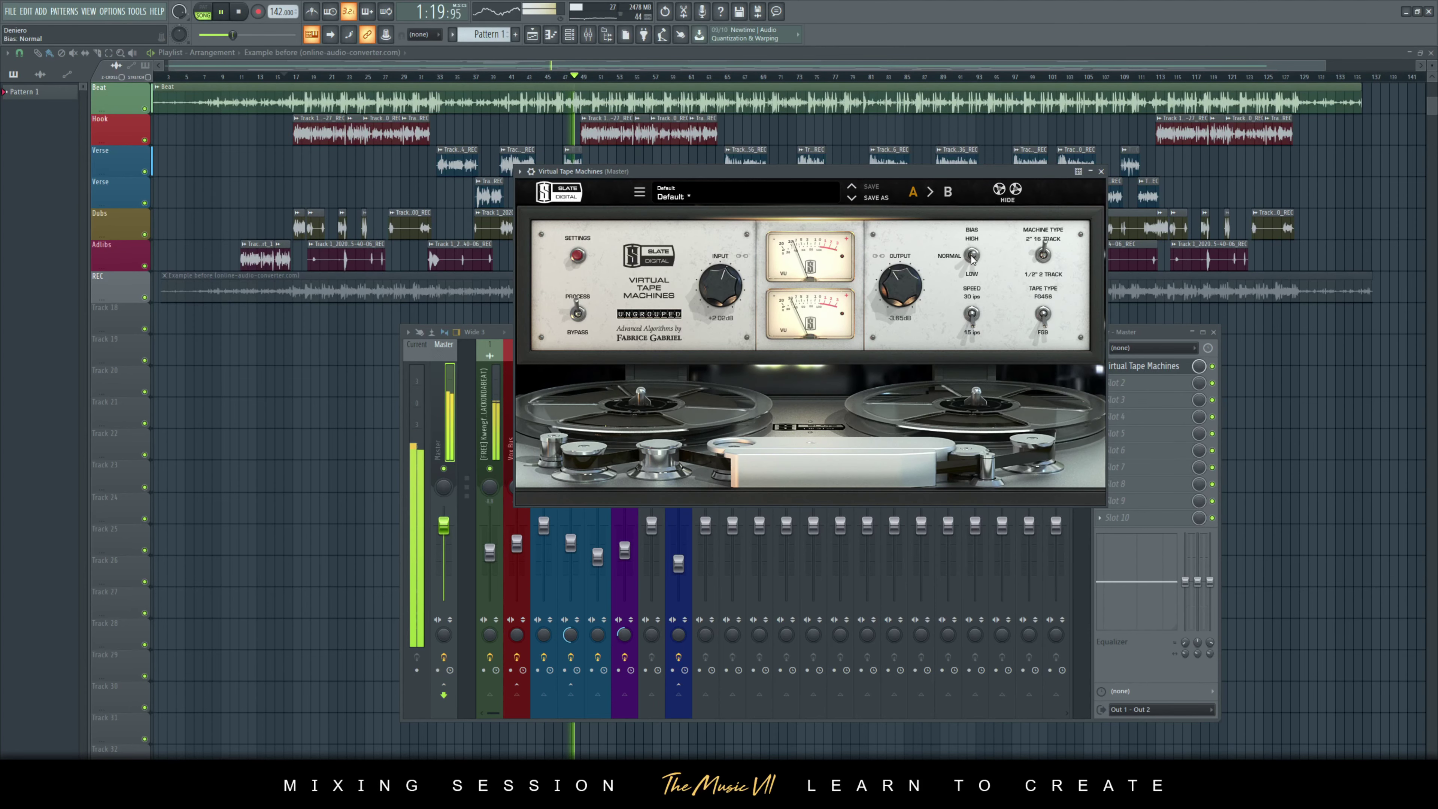
click(974, 313)
drag(721, 289, 721, 278)
click(651, 314)
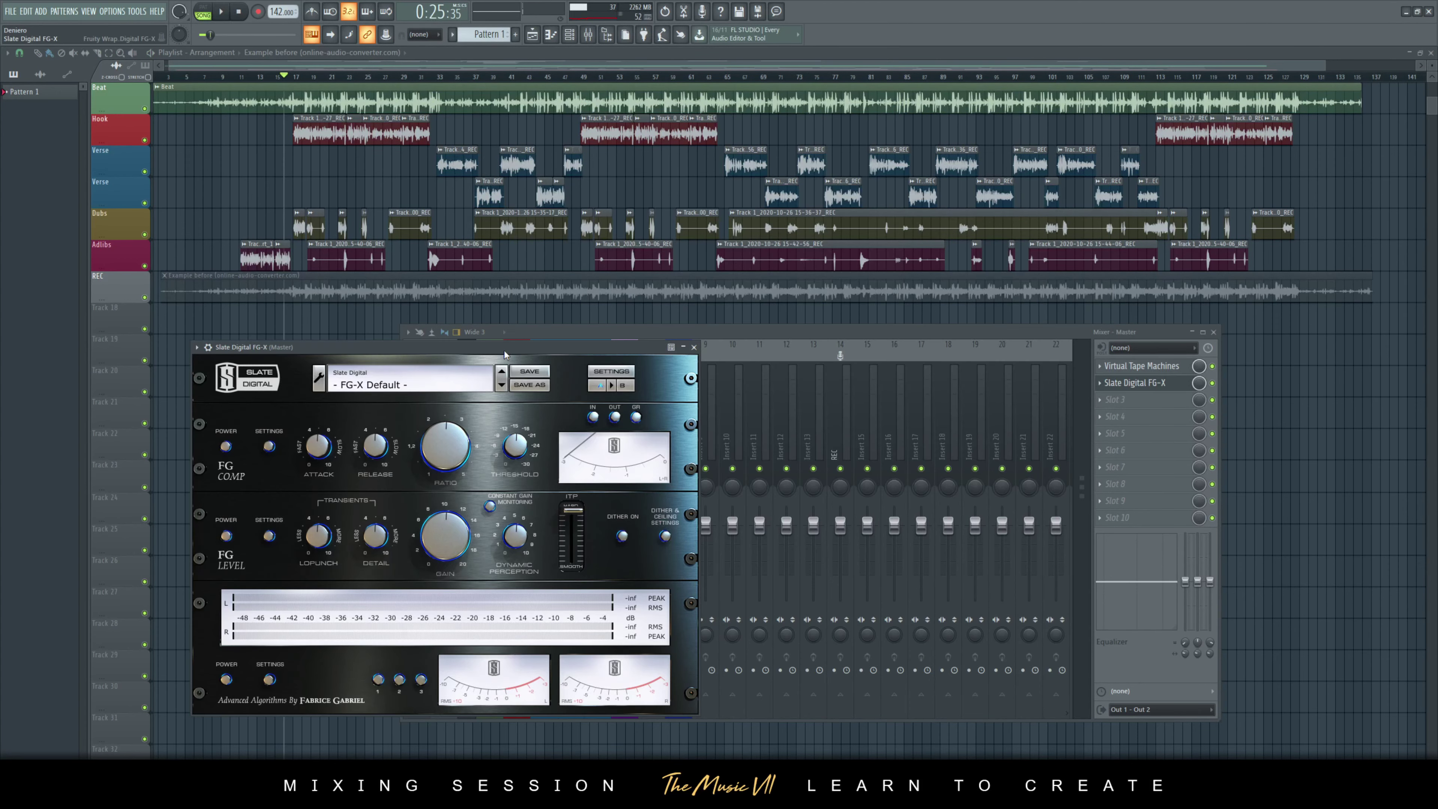
- Place the Slate Digital FG-X window from the Master's second slot beside the mixer so both are fully accessible
drag(498, 331, 830, 205)
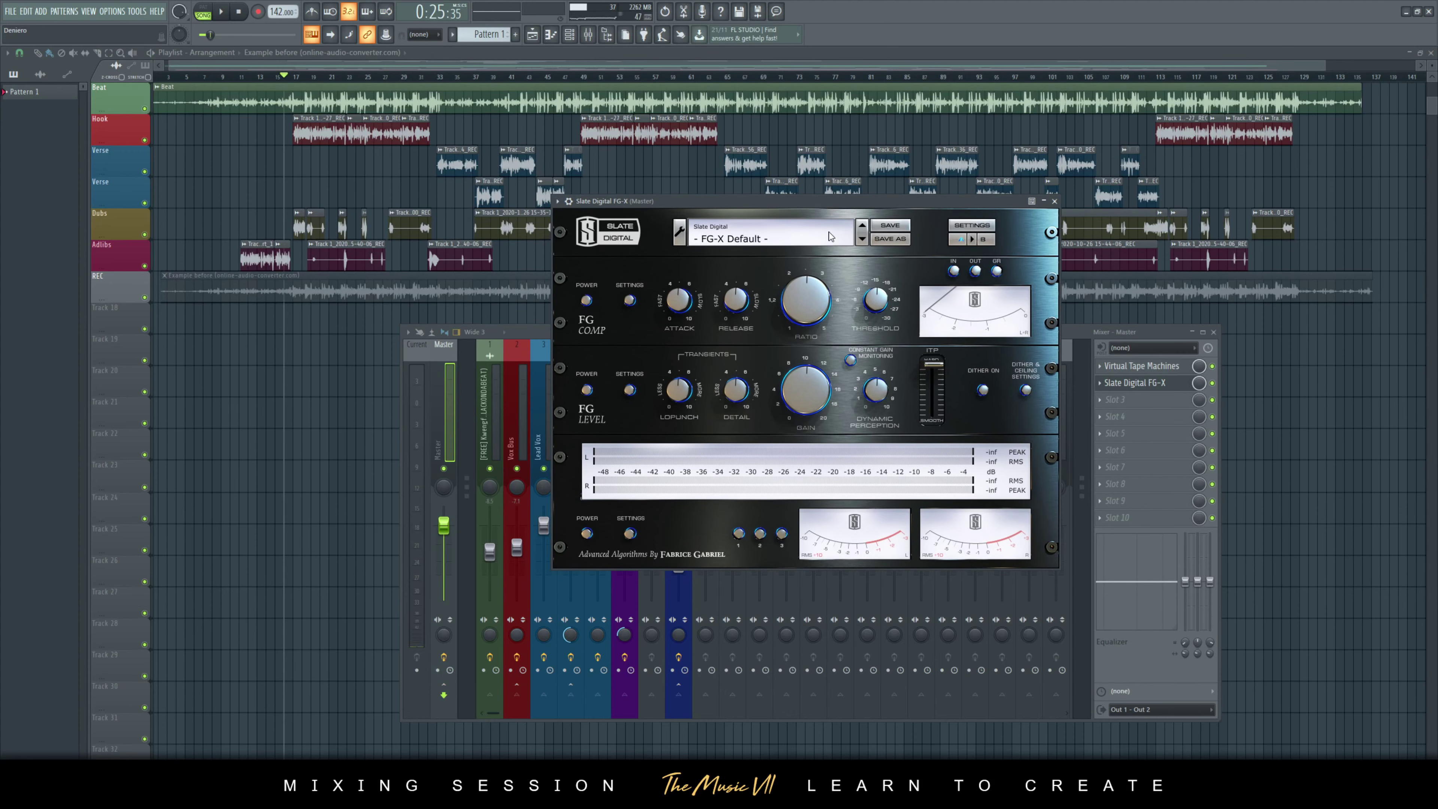
drag(813, 205, 723, 158)
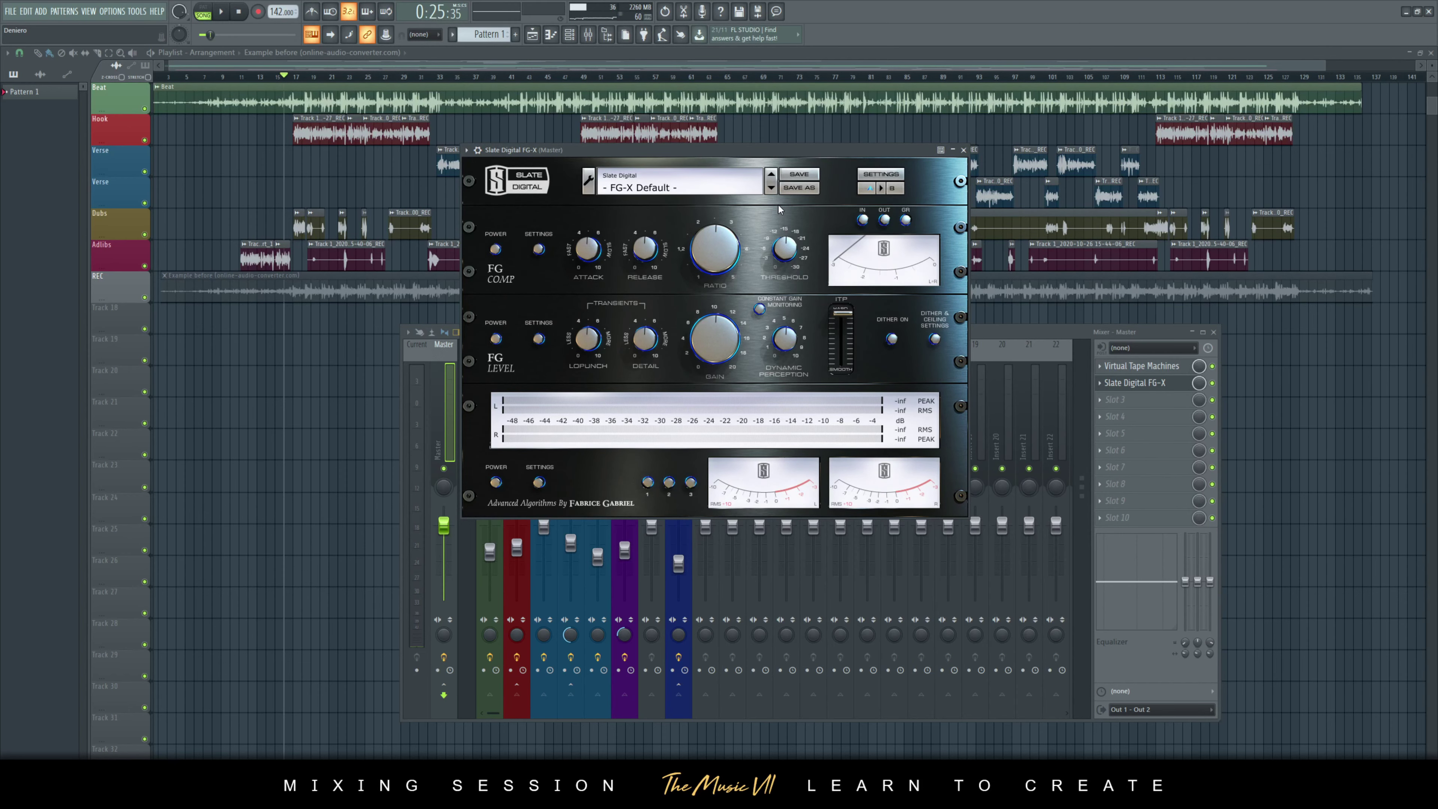
drag(643, 153, 217, 124)
drag(675, 338, 865, 295)
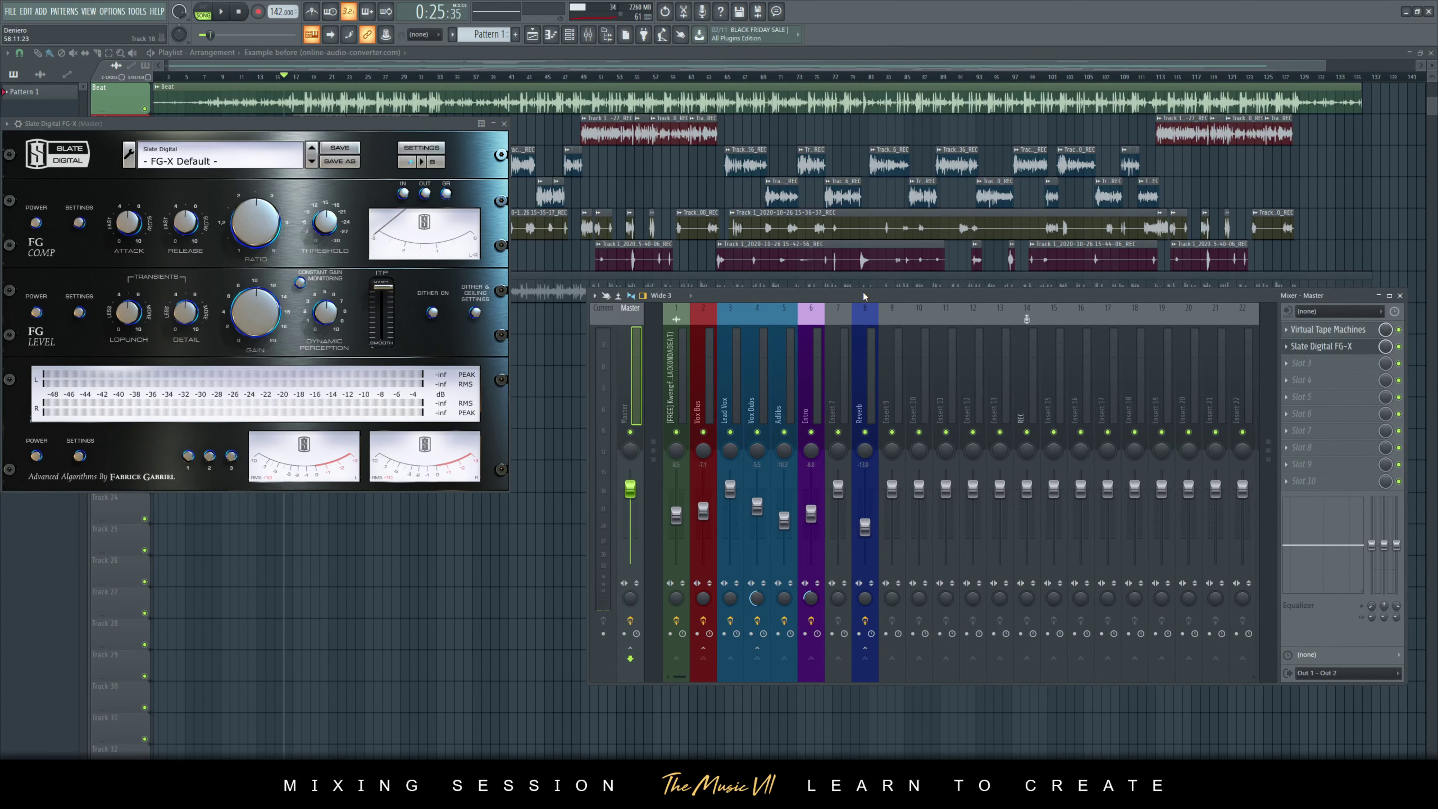
drag(334, 129, 409, 188)
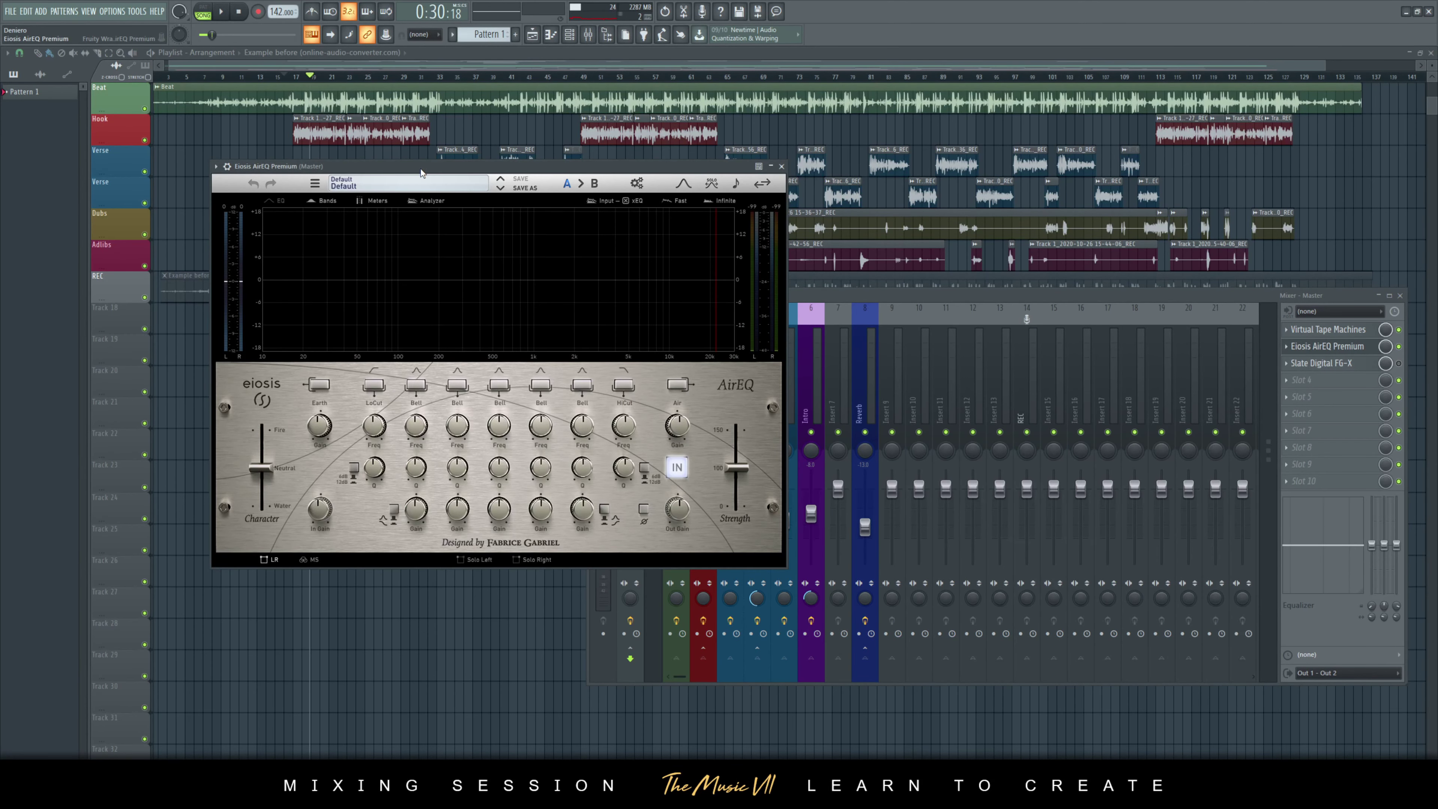
- Insert Eiosis AirEQ Premium ahead of FG-X on the Master, close the FG-X window and reposition the EQ
drag(421, 172, 554, 141)
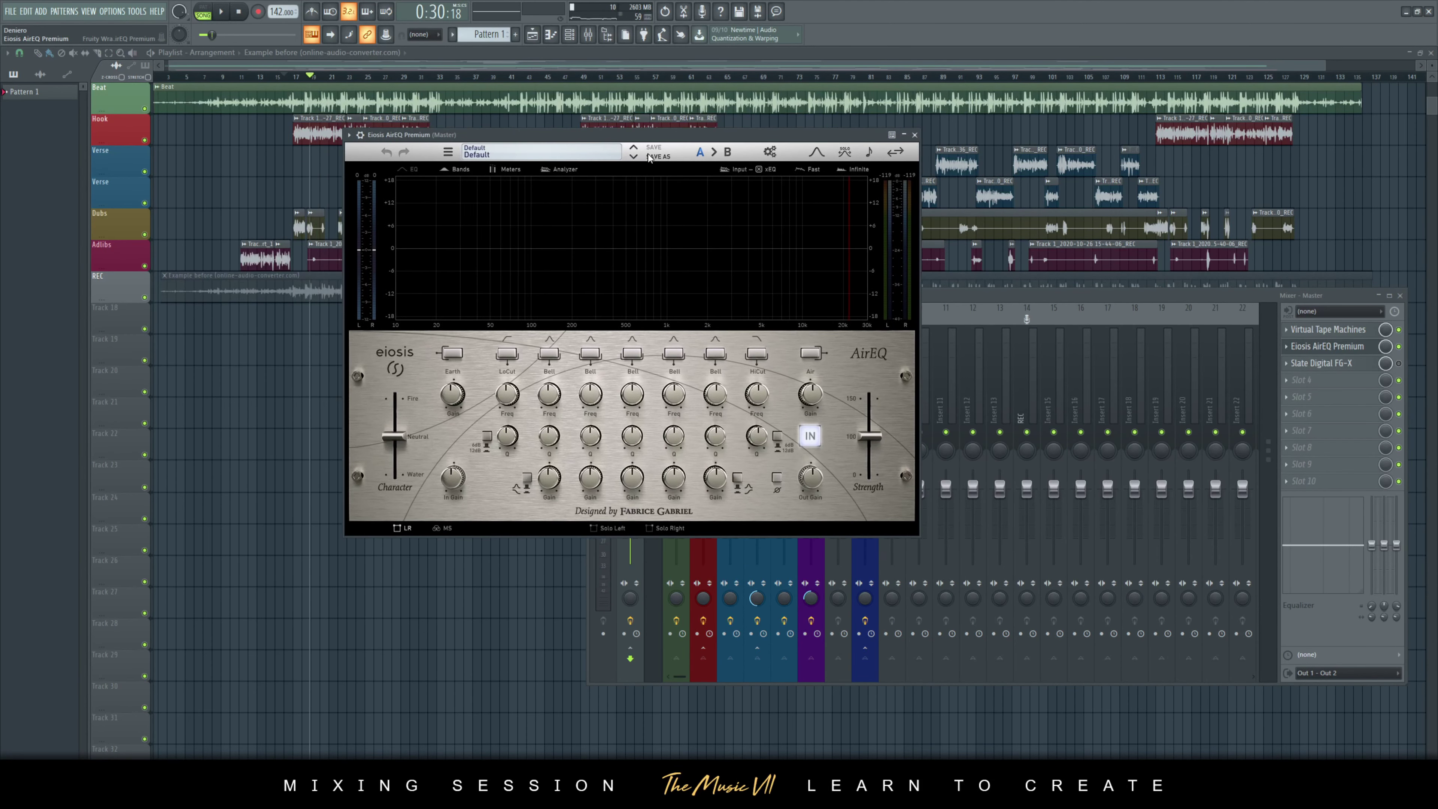
click(1357, 366)
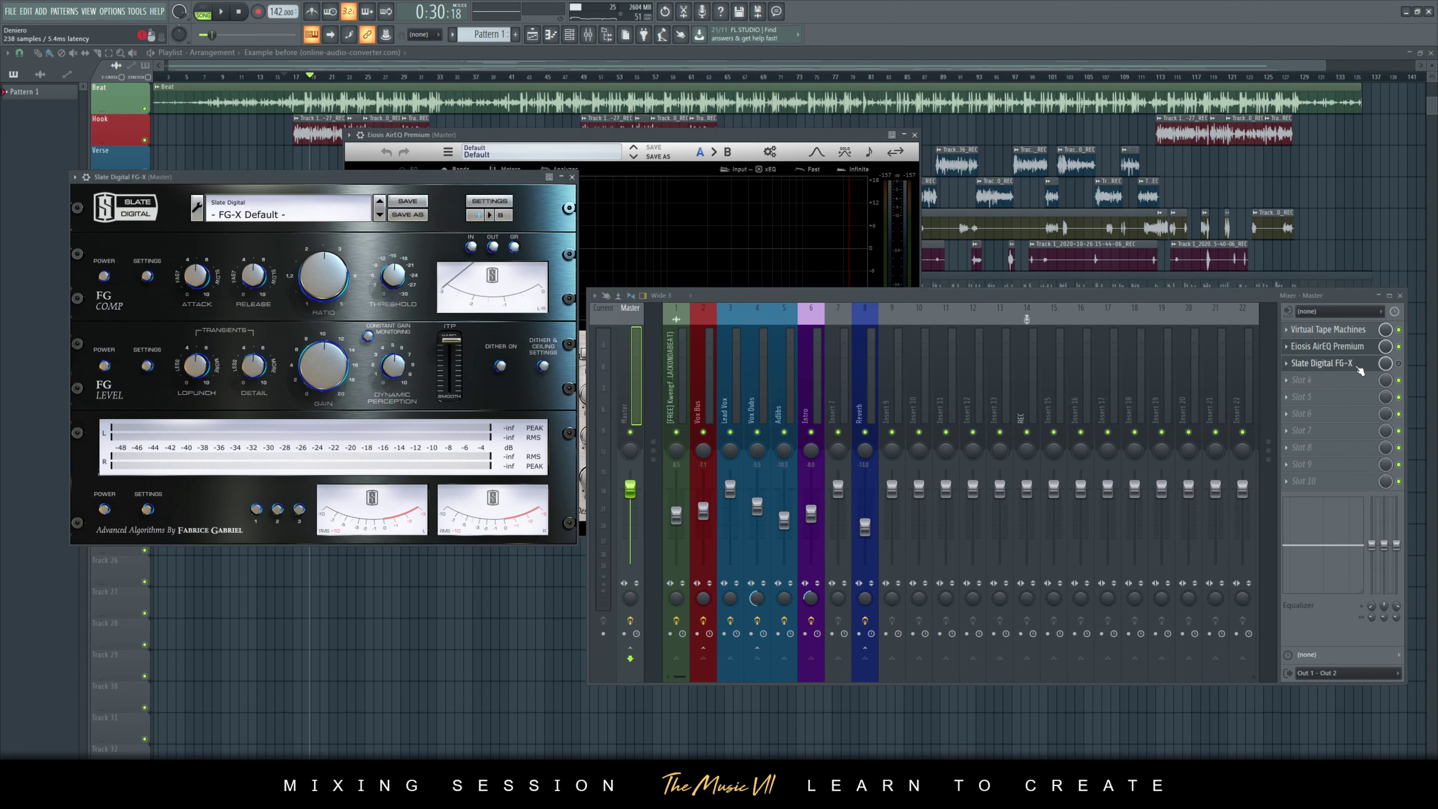
click(572, 177)
drag(581, 140, 515, 141)
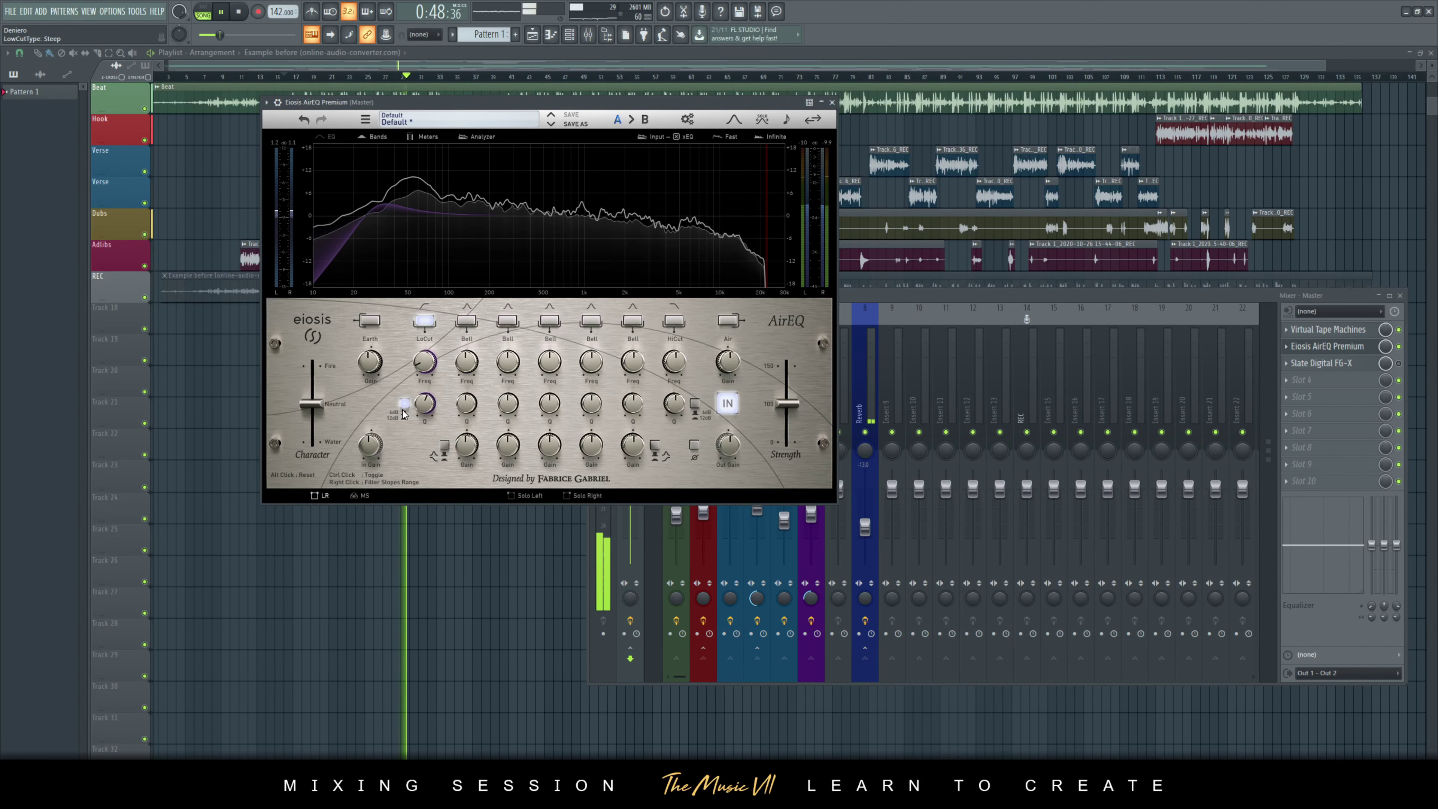
- Shape the Master in AirEQ Premium with a low cut, a high cut with Q about 1.3 and an Air gain adjustment
click(403, 403)
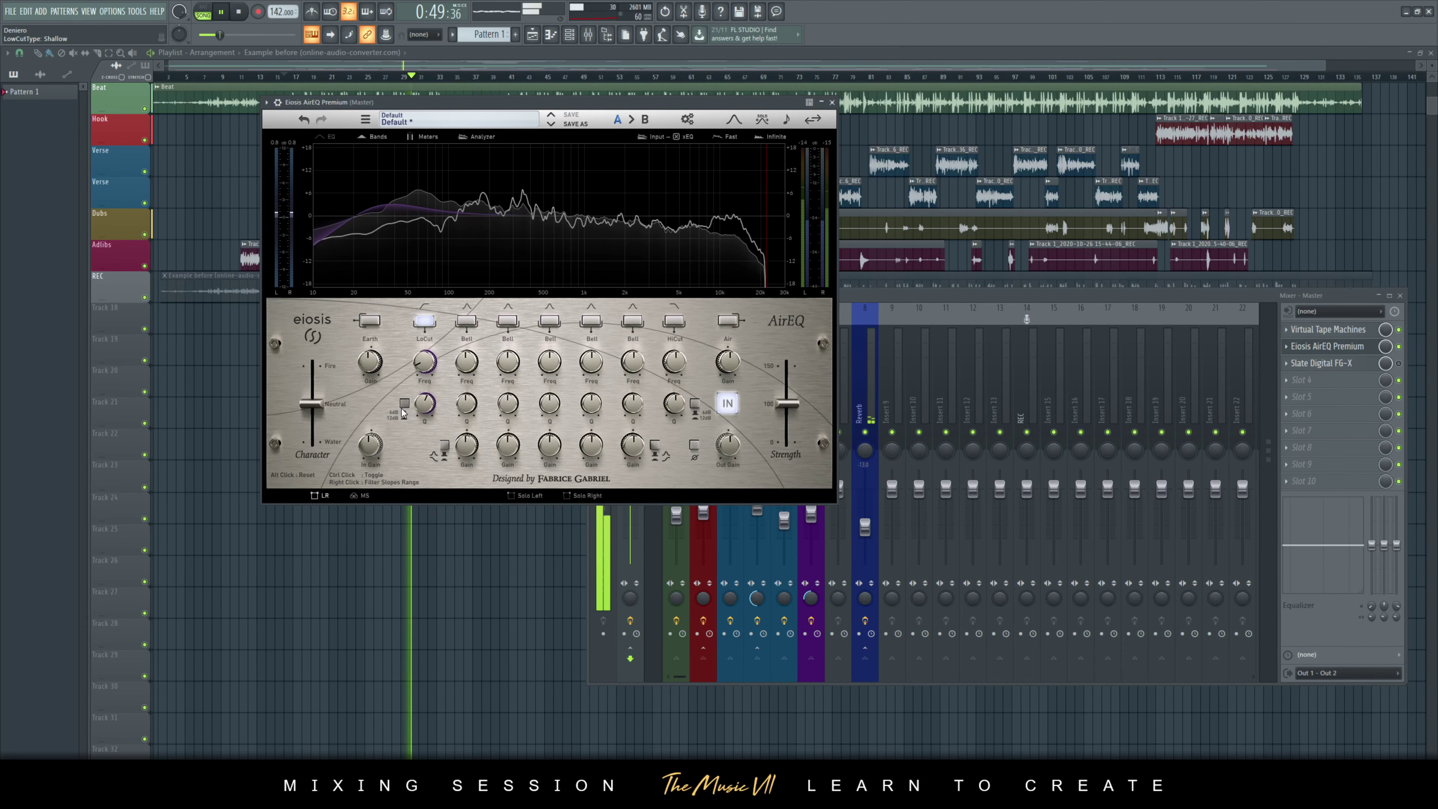
drag(422, 362, 457, 388)
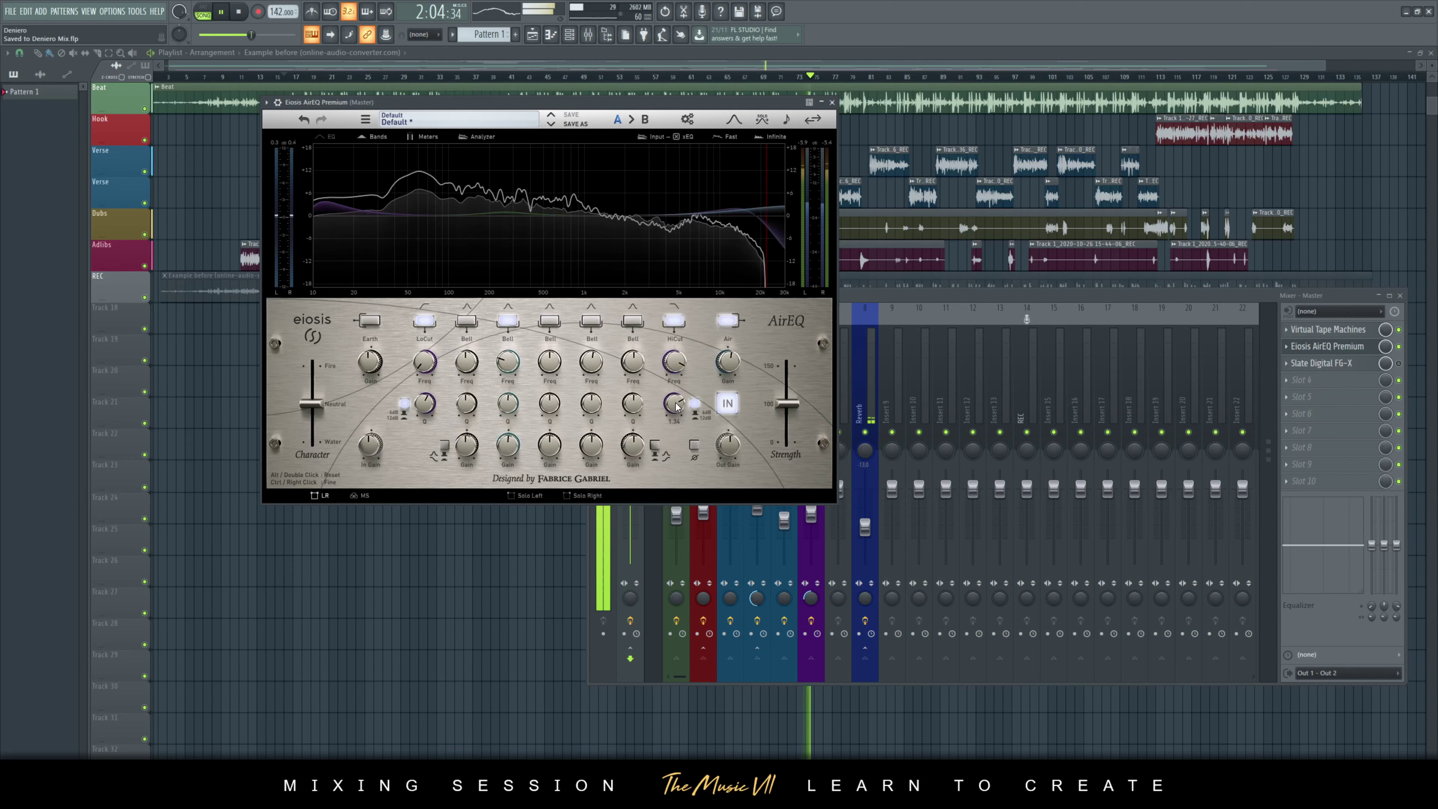
drag(676, 403, 676, 405)
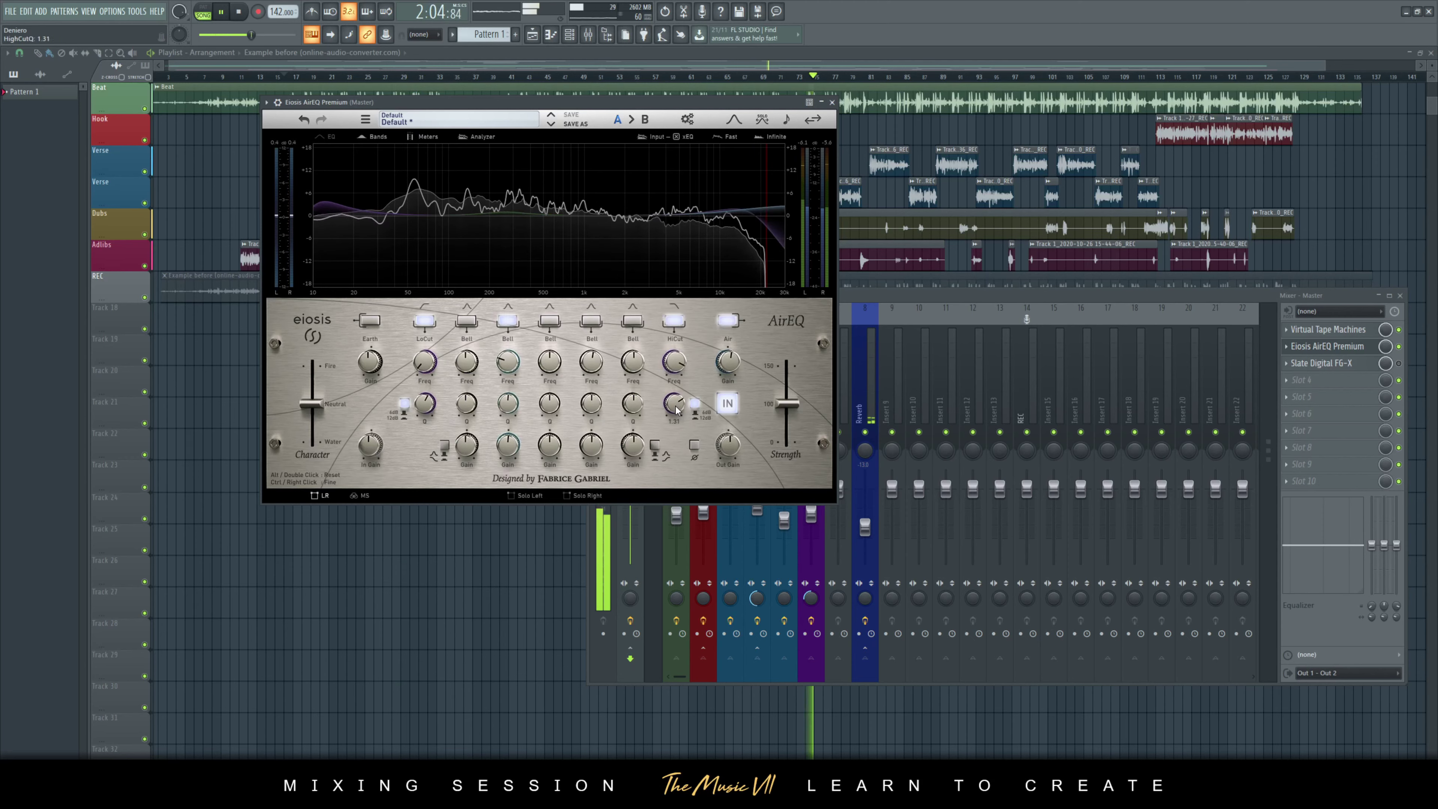
drag(728, 361, 728, 369)
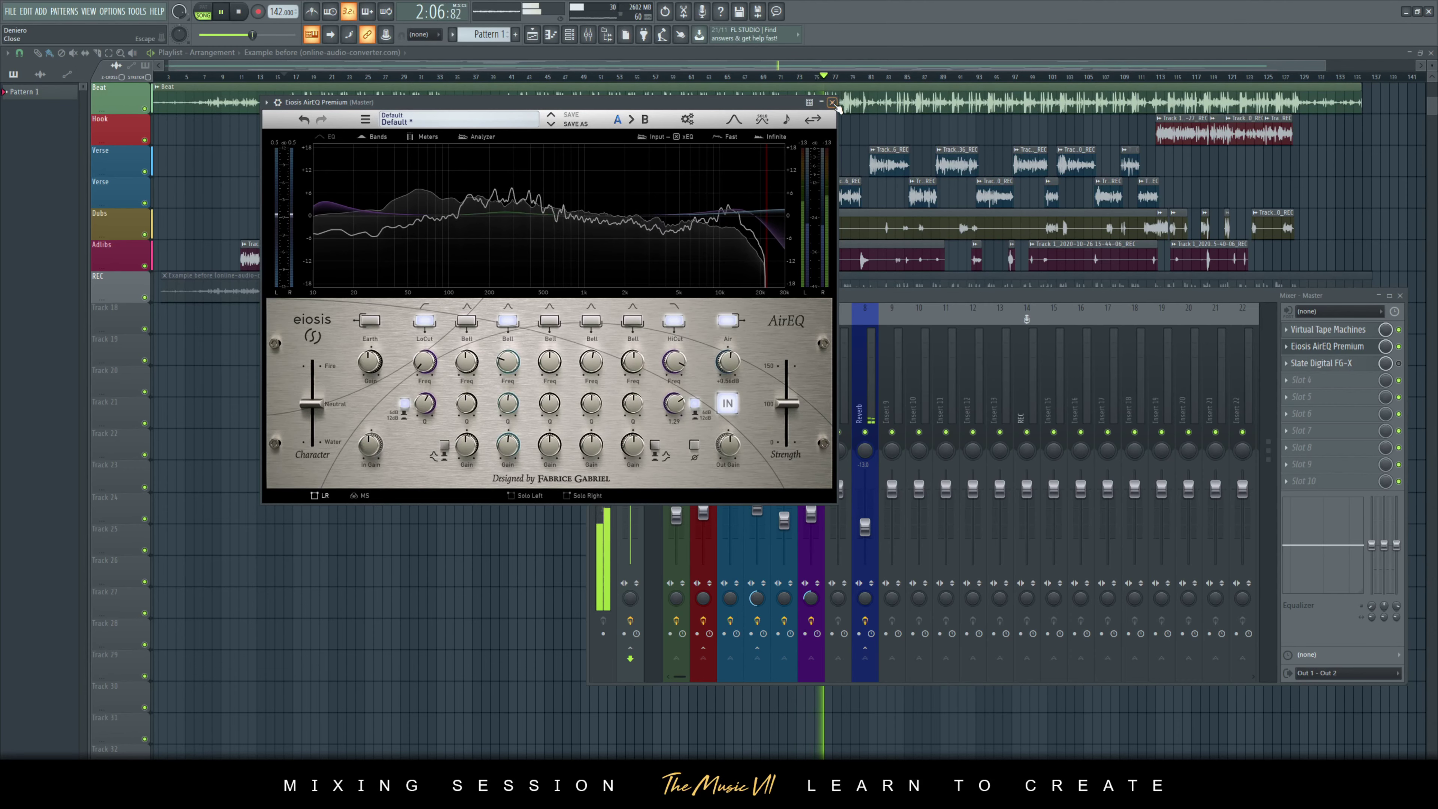
click(832, 102)
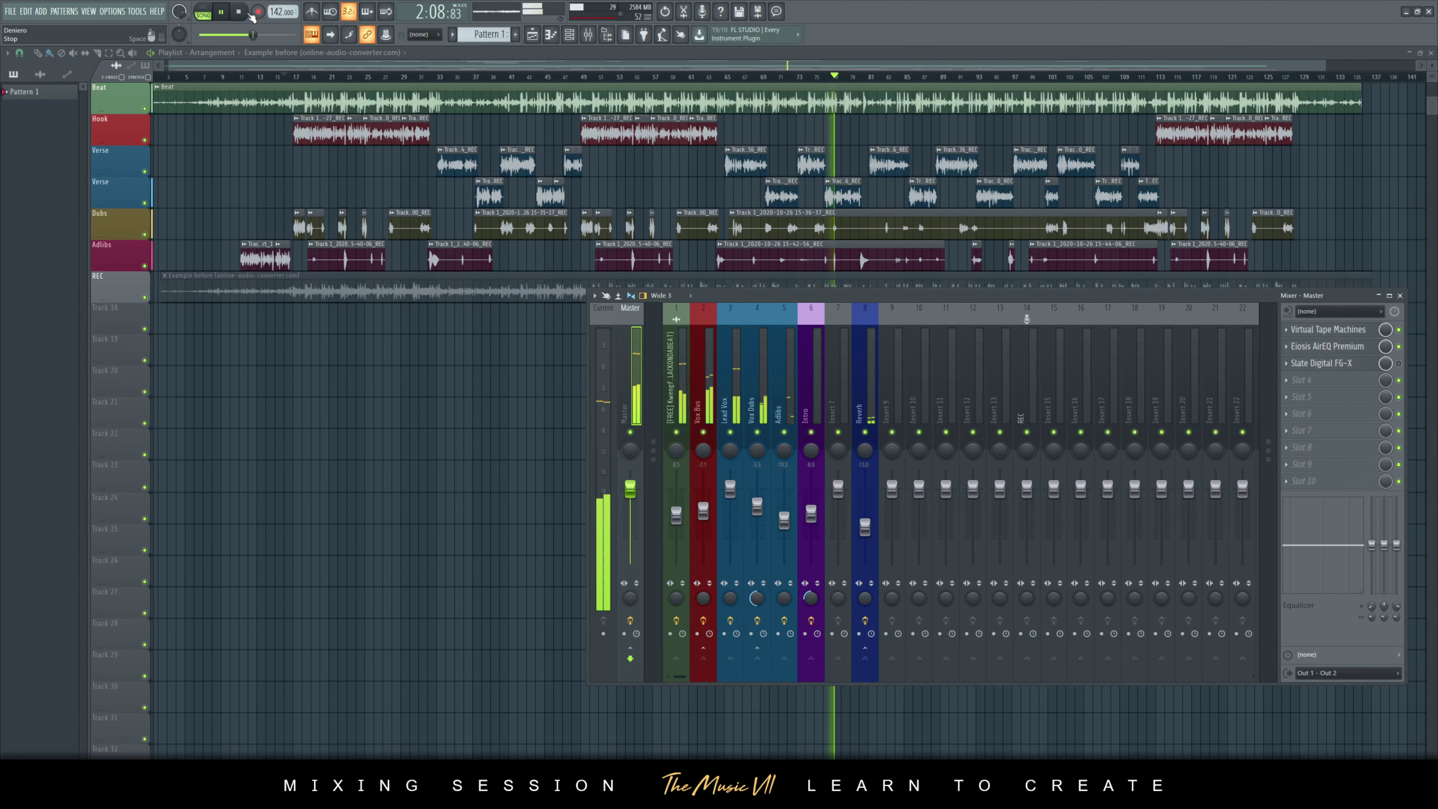
- Enable Slate Digital FG-X on the Master and play the song from the first hook with its window open
drag(817, 296, 699, 279)
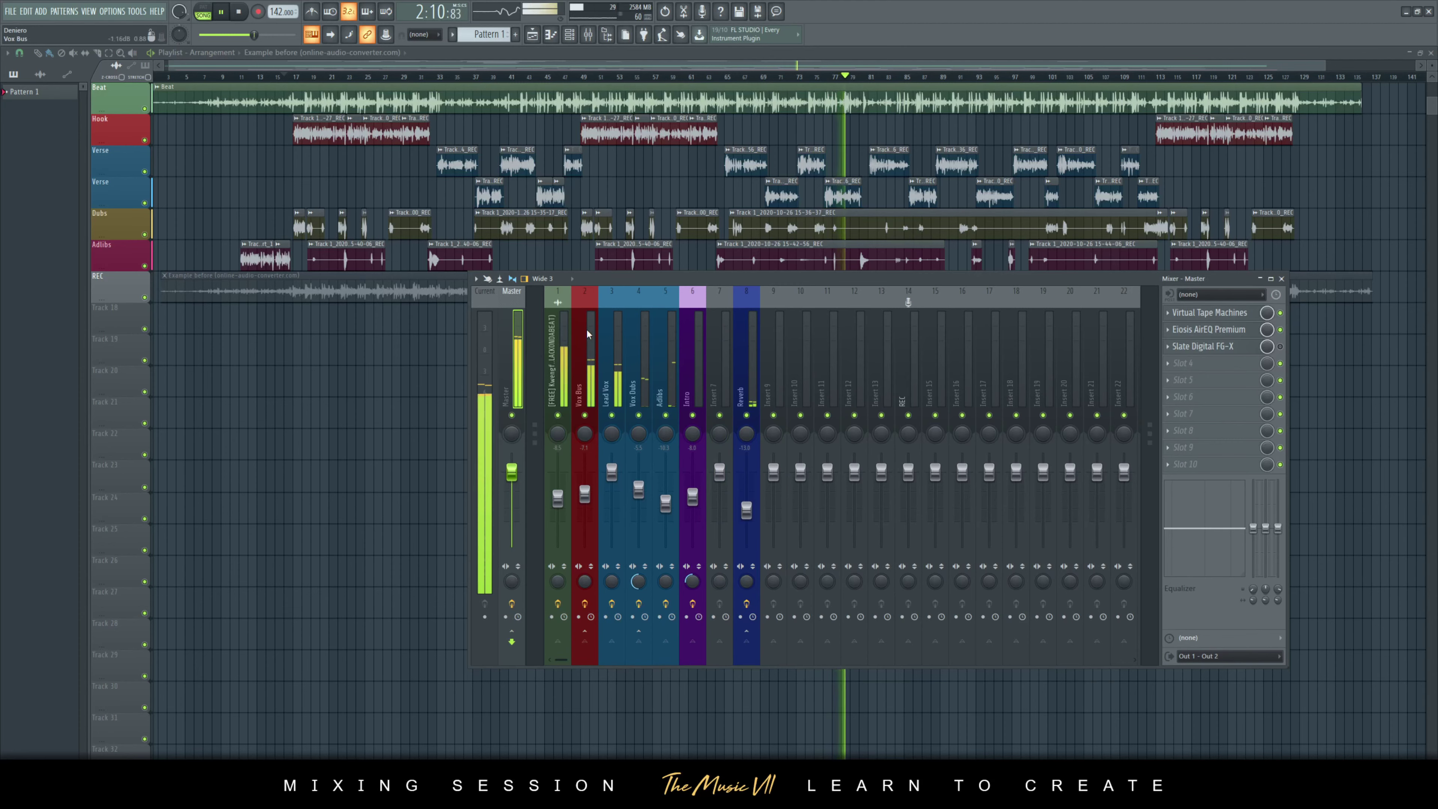
key(space)
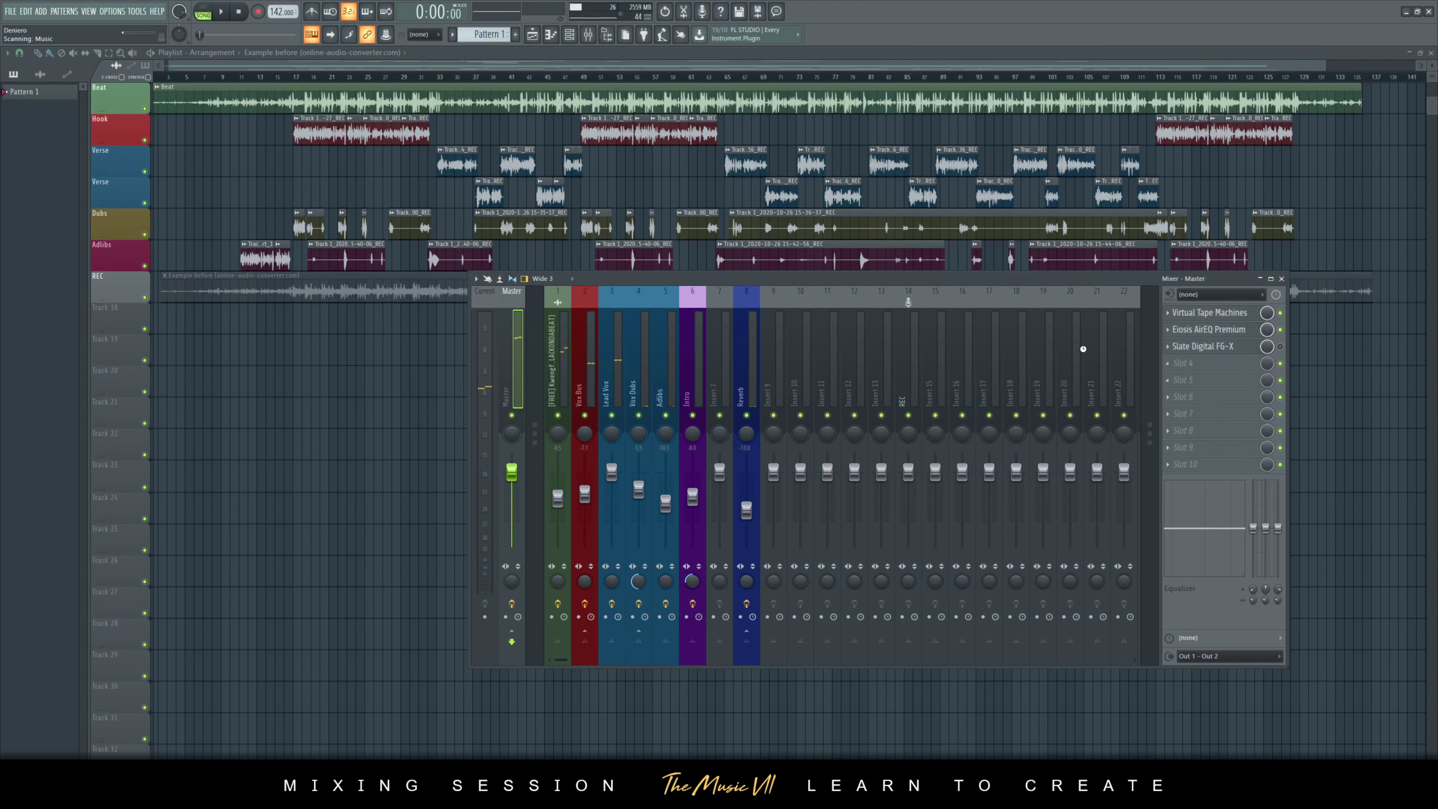
click(1217, 348)
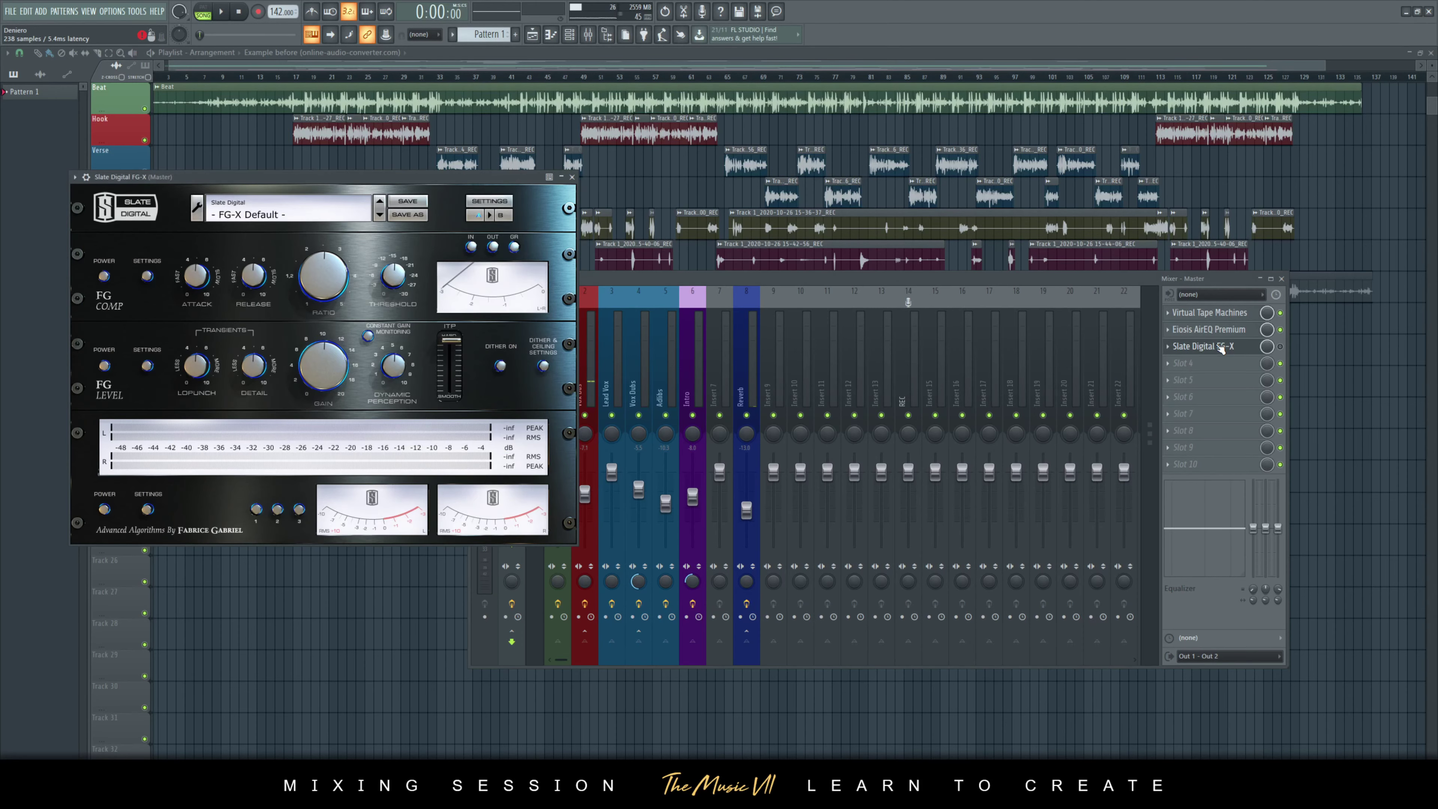
click(1280, 347)
drag(343, 177, 378, 162)
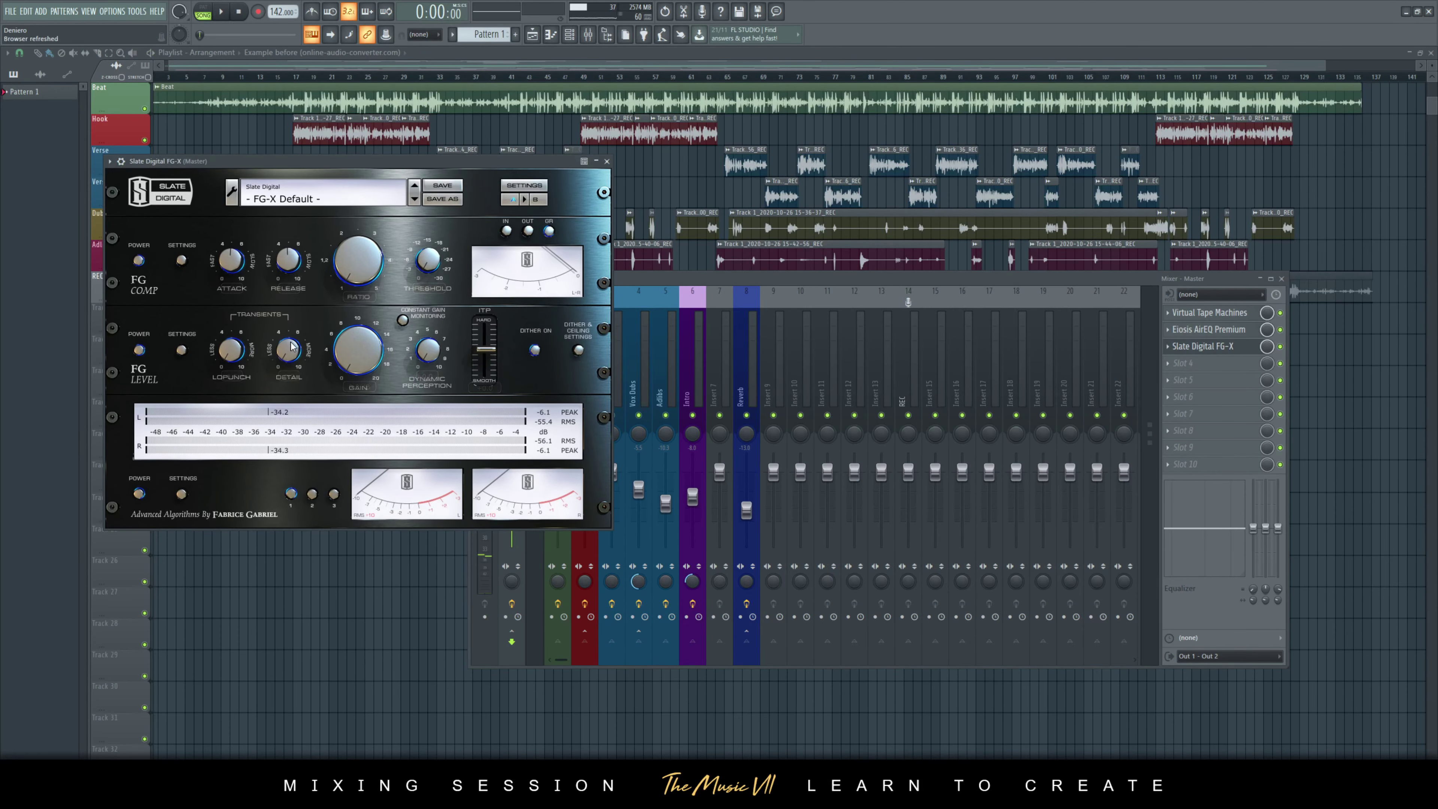
key(space)
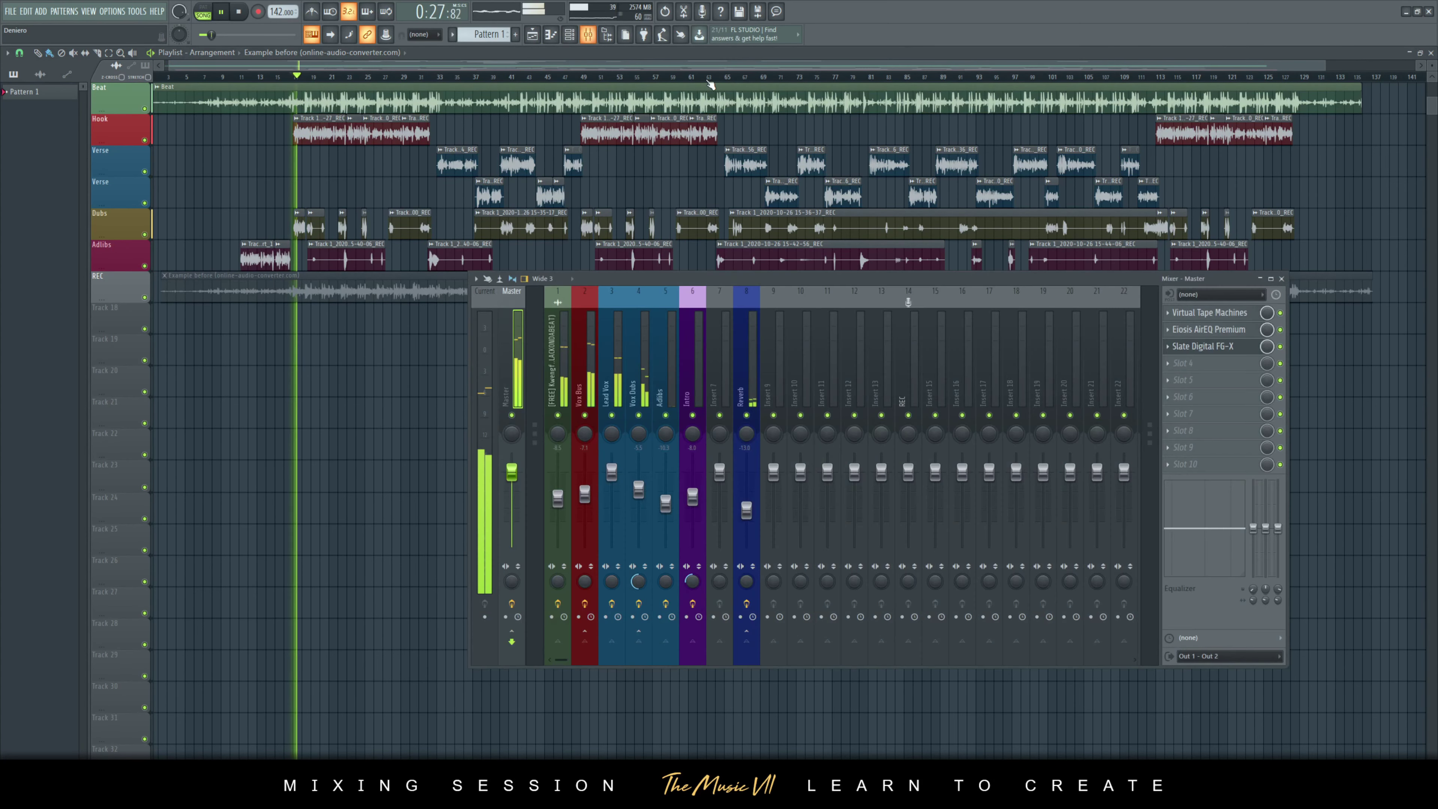
key(F9)
click(1226, 345)
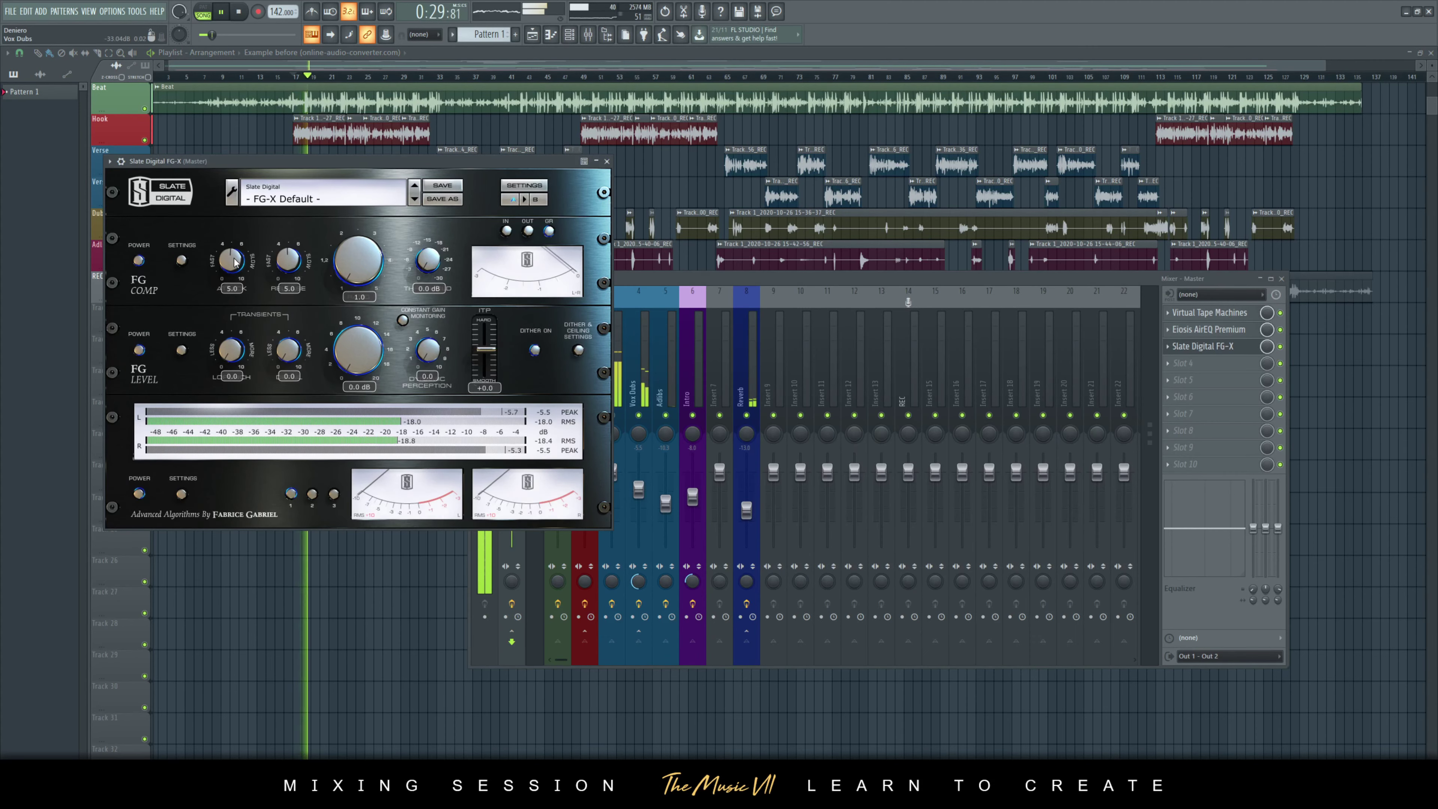
- Set the FG-X compressor's ratio to about 3.2, adjust its attack and threshold, and save the project
drag(355, 266, 391, 190)
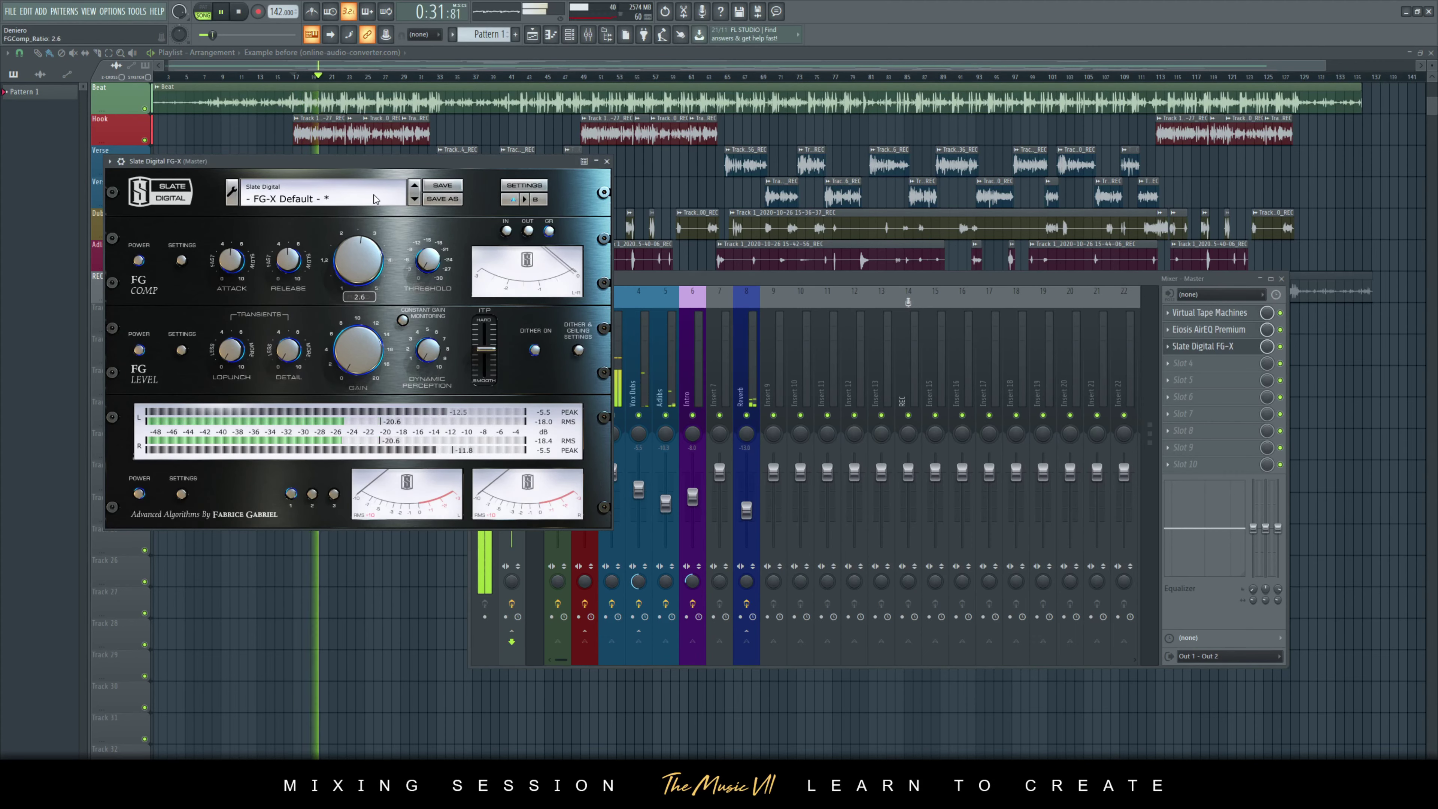
key(ctrl+s)
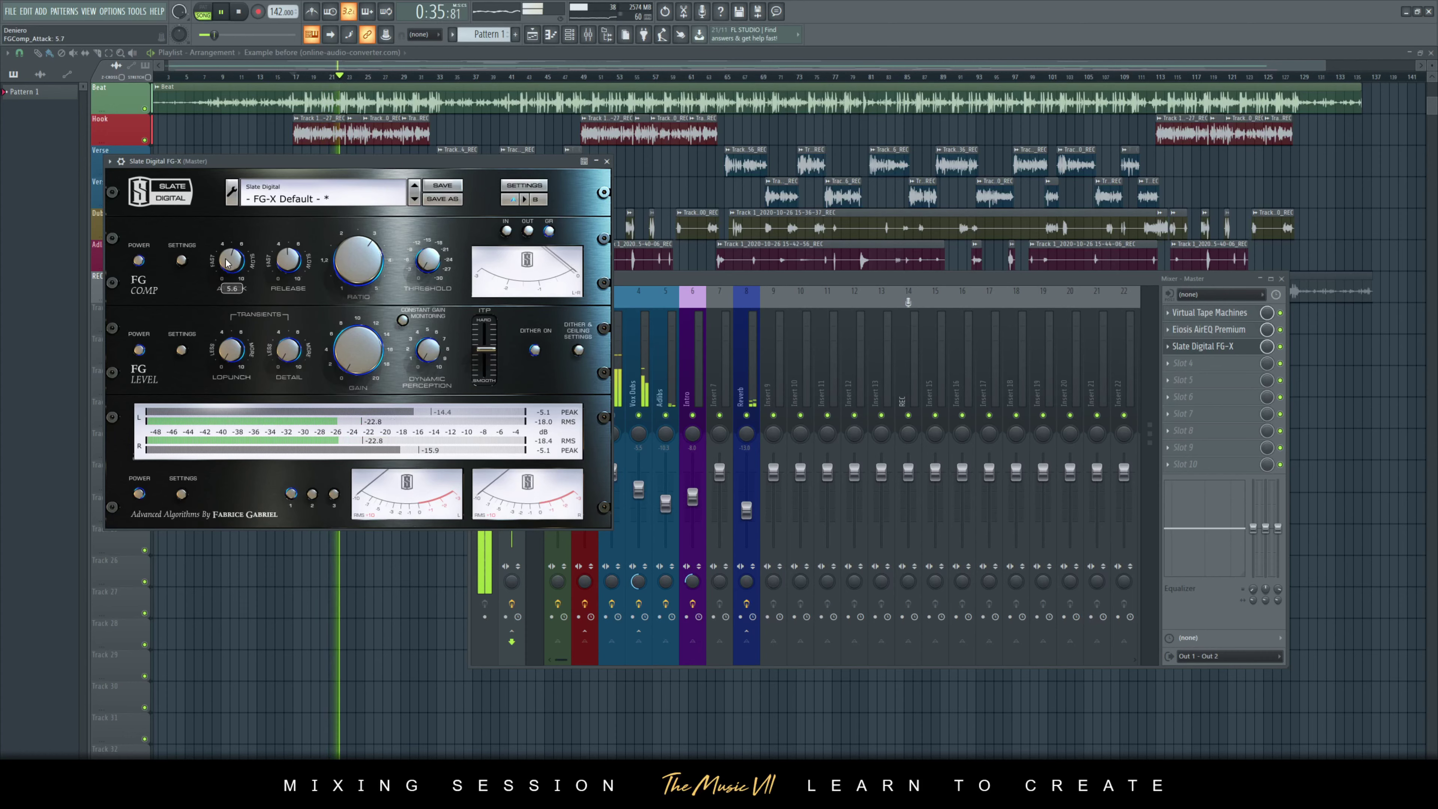
drag(232, 263, 379, 310)
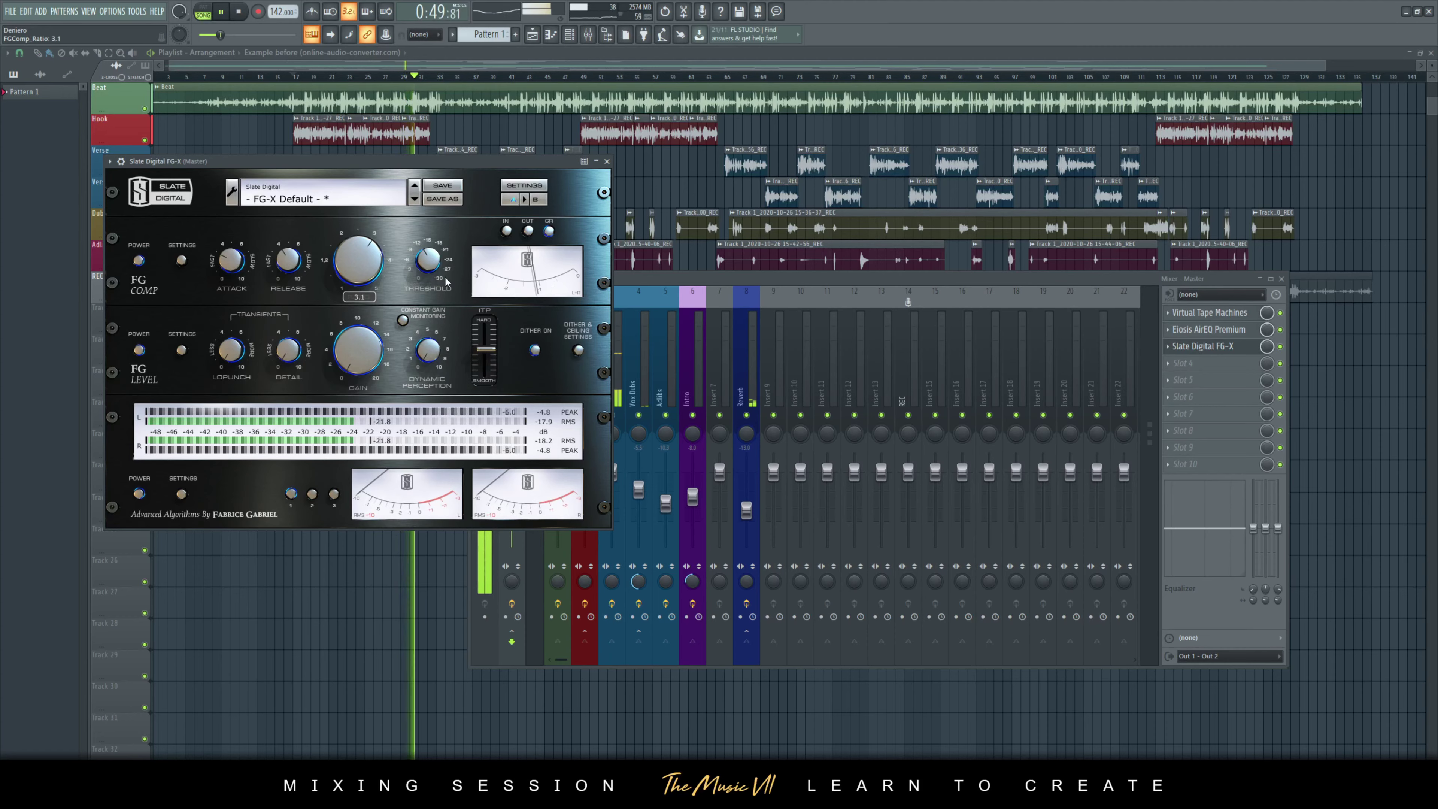
drag(431, 259, 358, 259)
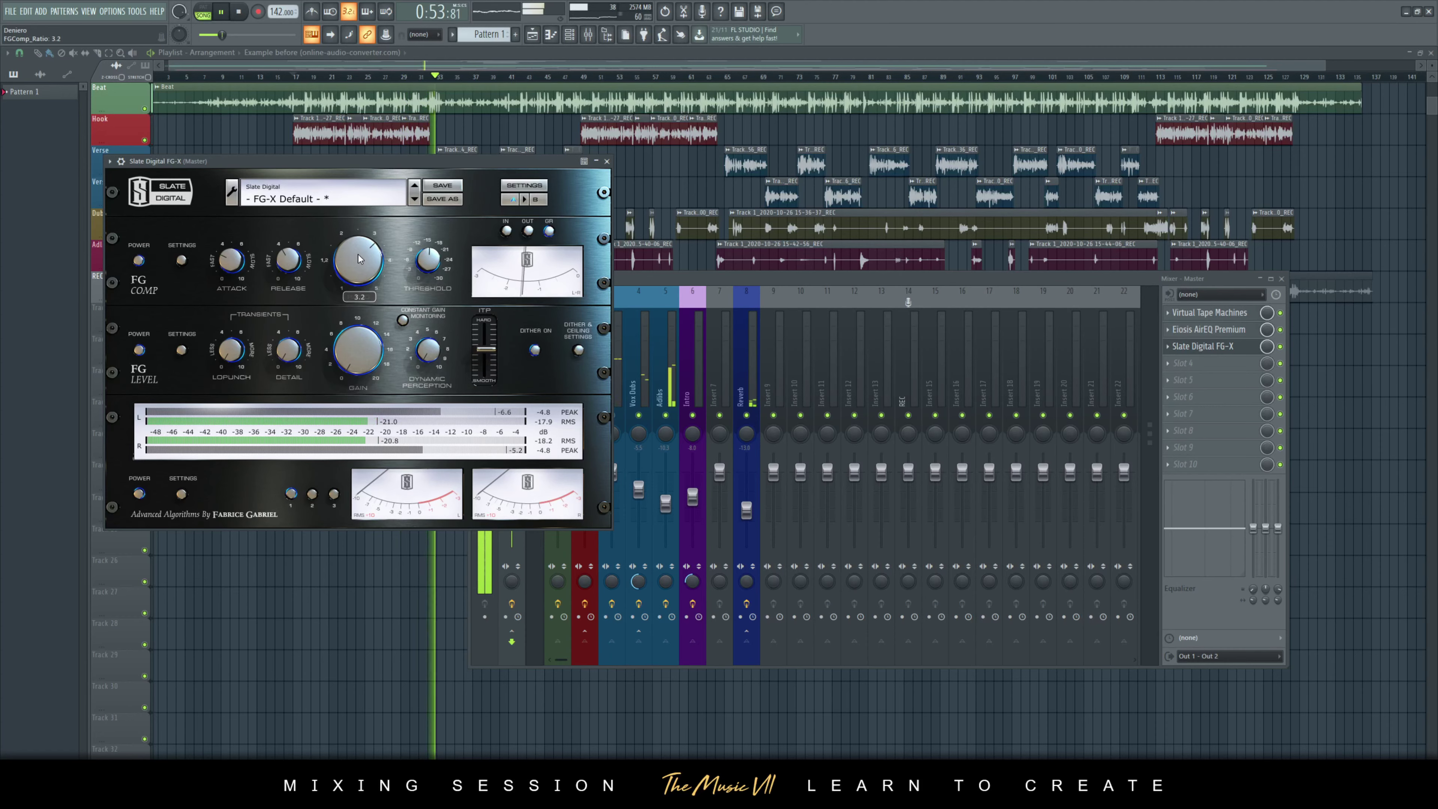
key(ctrl+s)
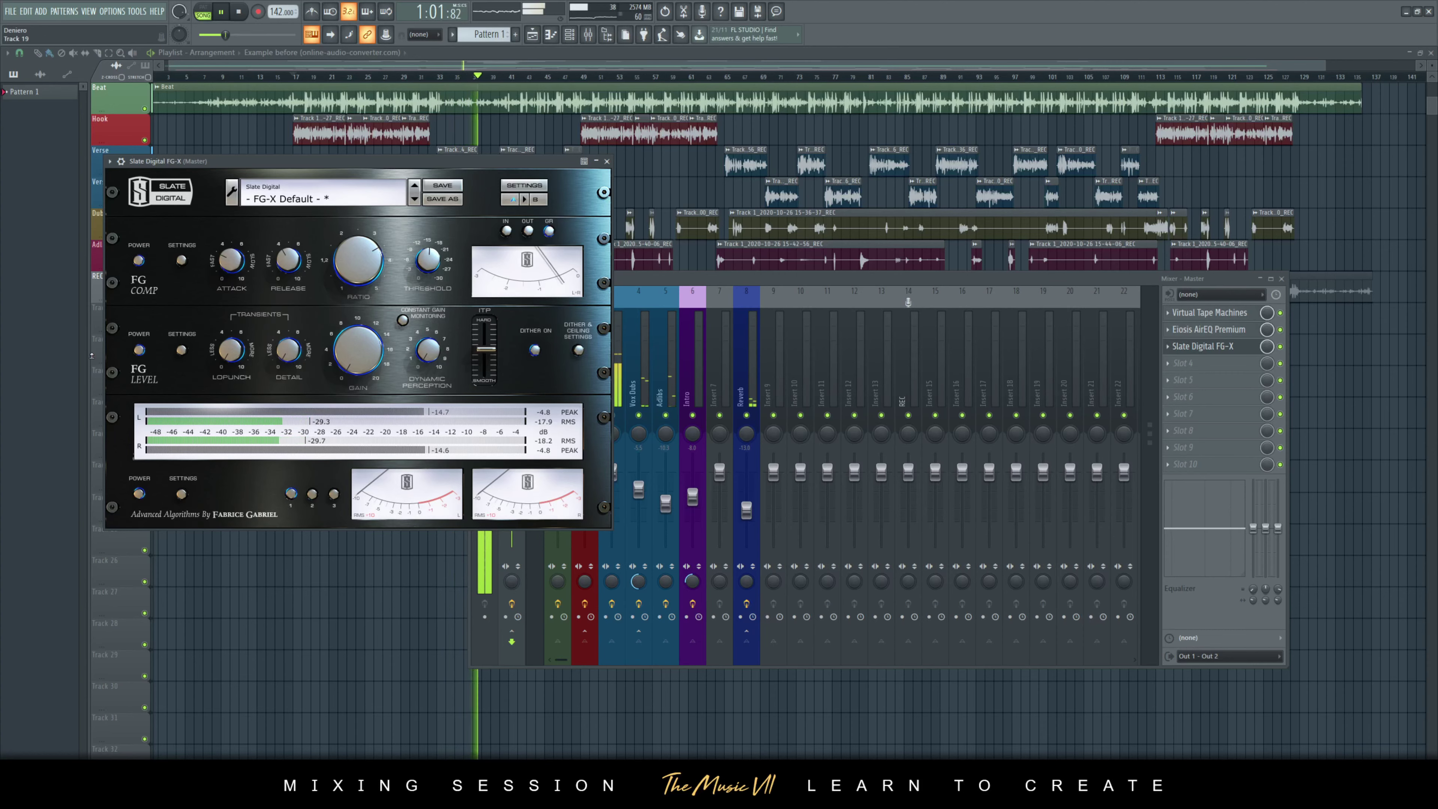
key(ctrl+s)
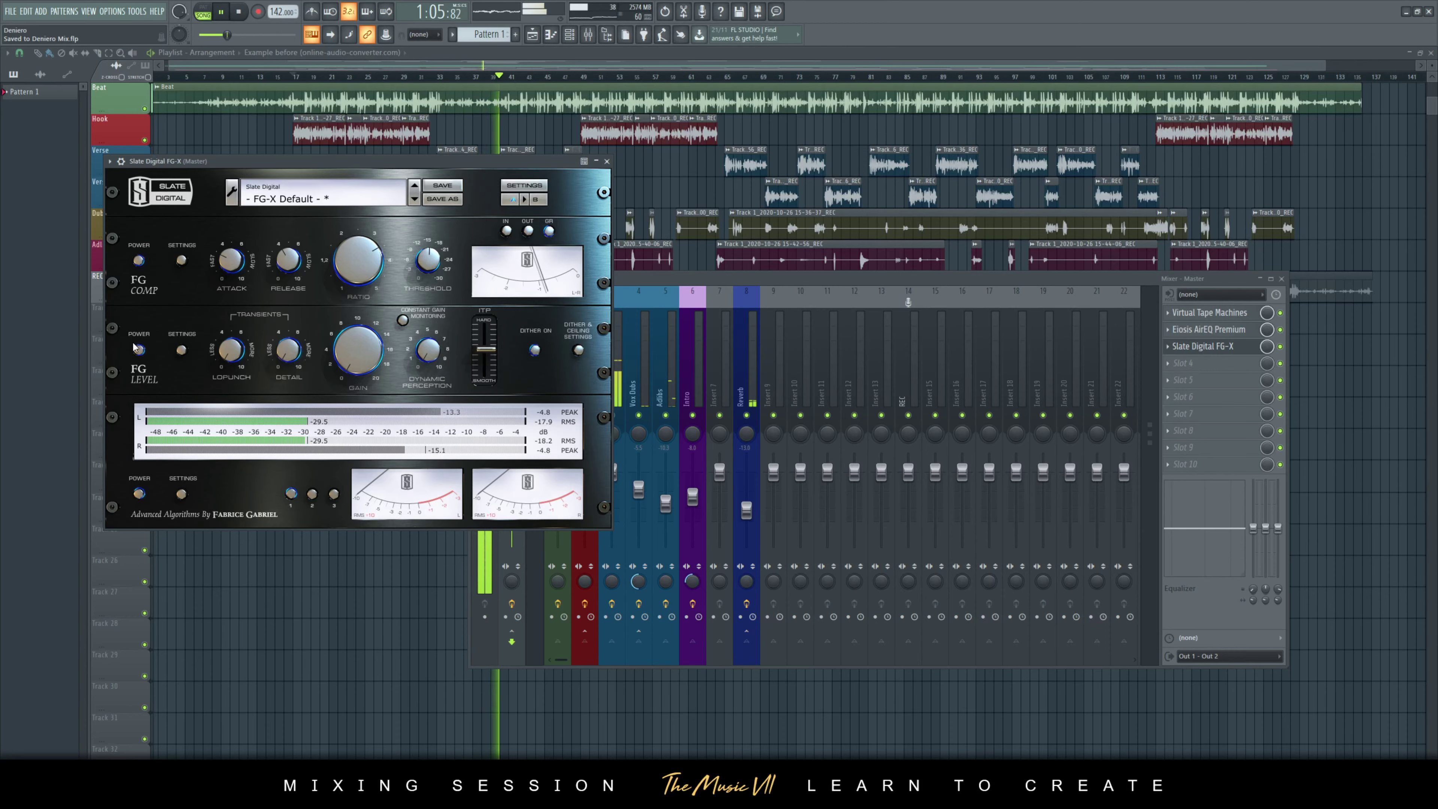
- Adjust Lo Punch in the FG-X Level section, set Detail to 1.2 and Gain to about 5.3 dB, and save the project
mouse_move(294, 157)
mouse_down()
mouse_move(314, 155)
mouse_move(304, 134)
mouse_up()
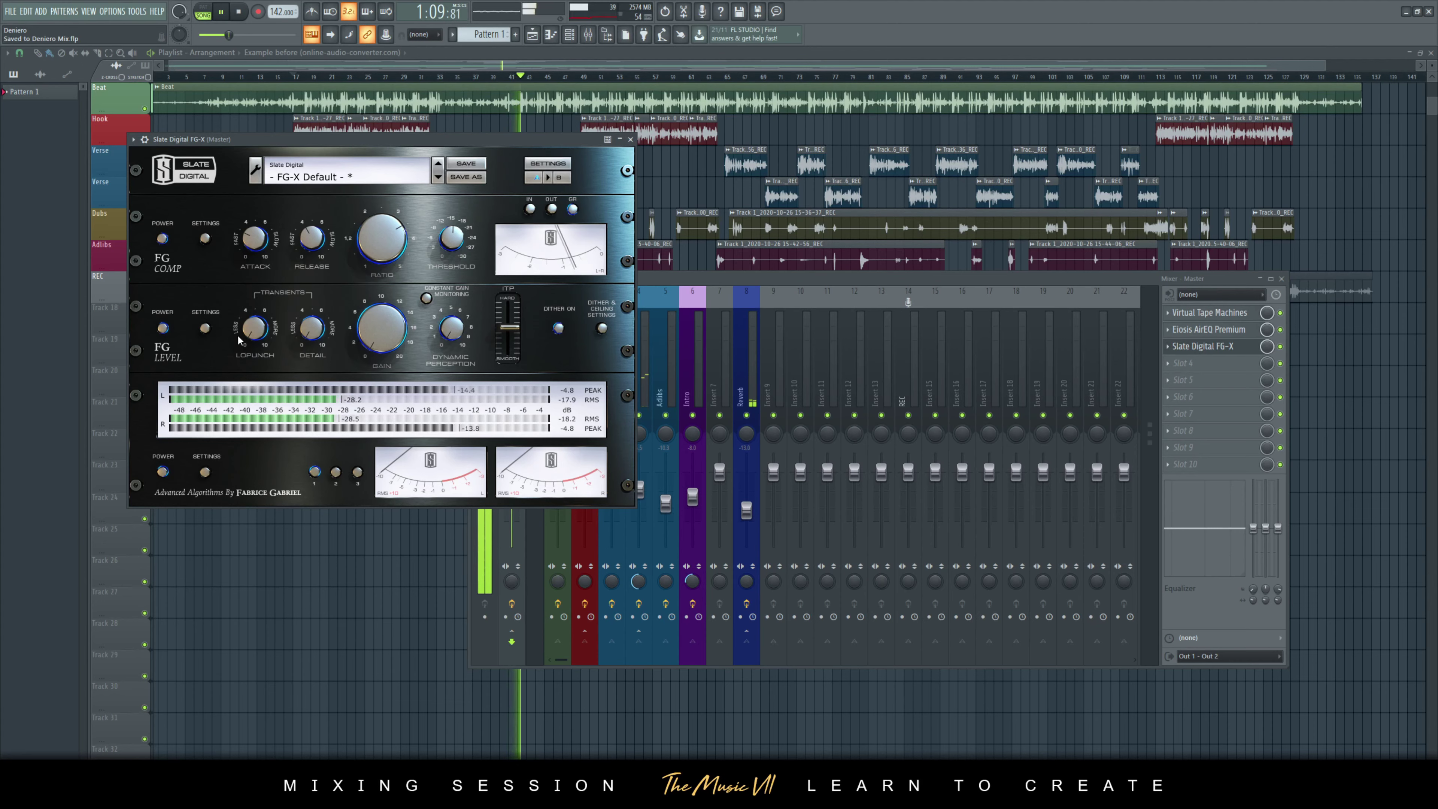
drag(257, 332, 258, 307)
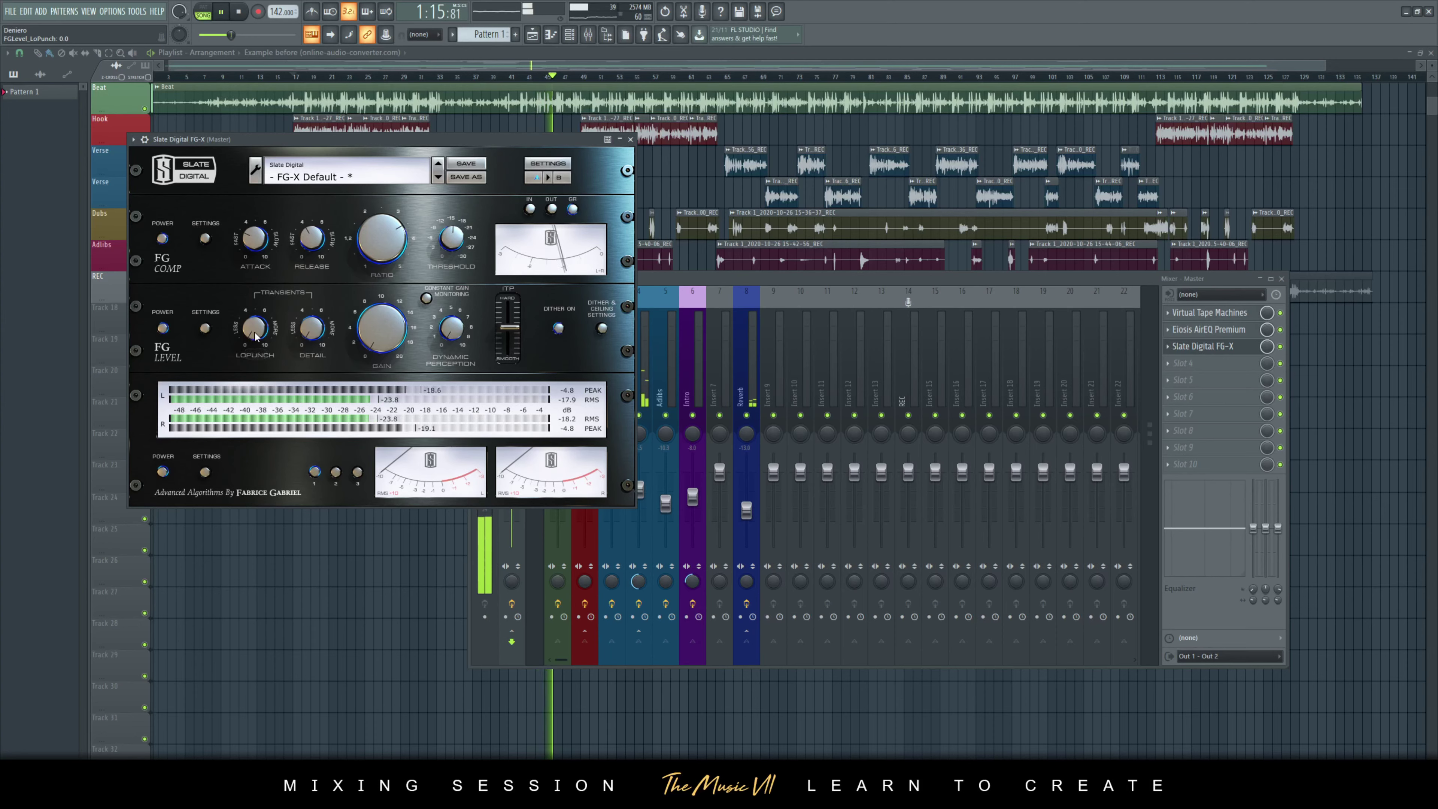
key(ctrl+s)
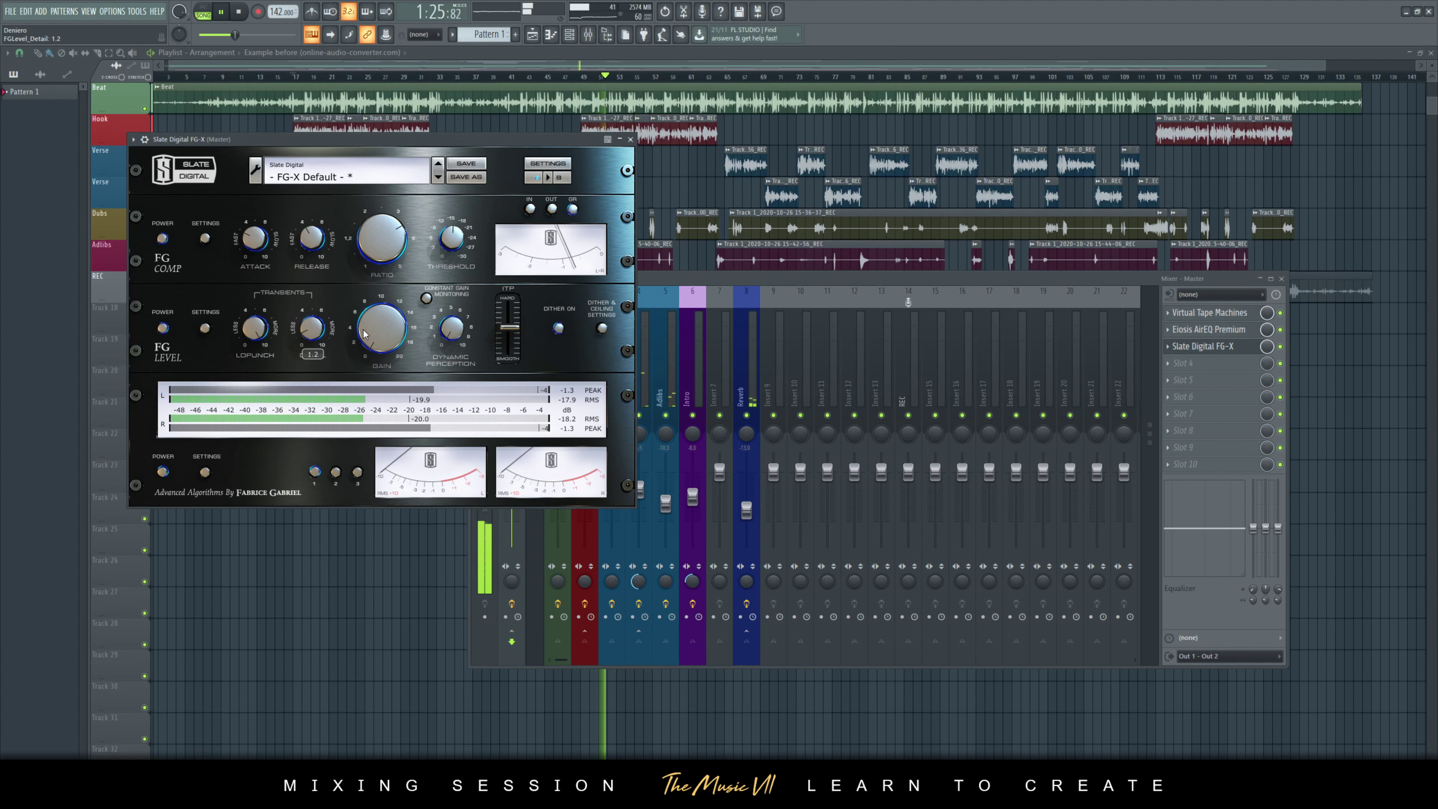
key(ctrl+s)
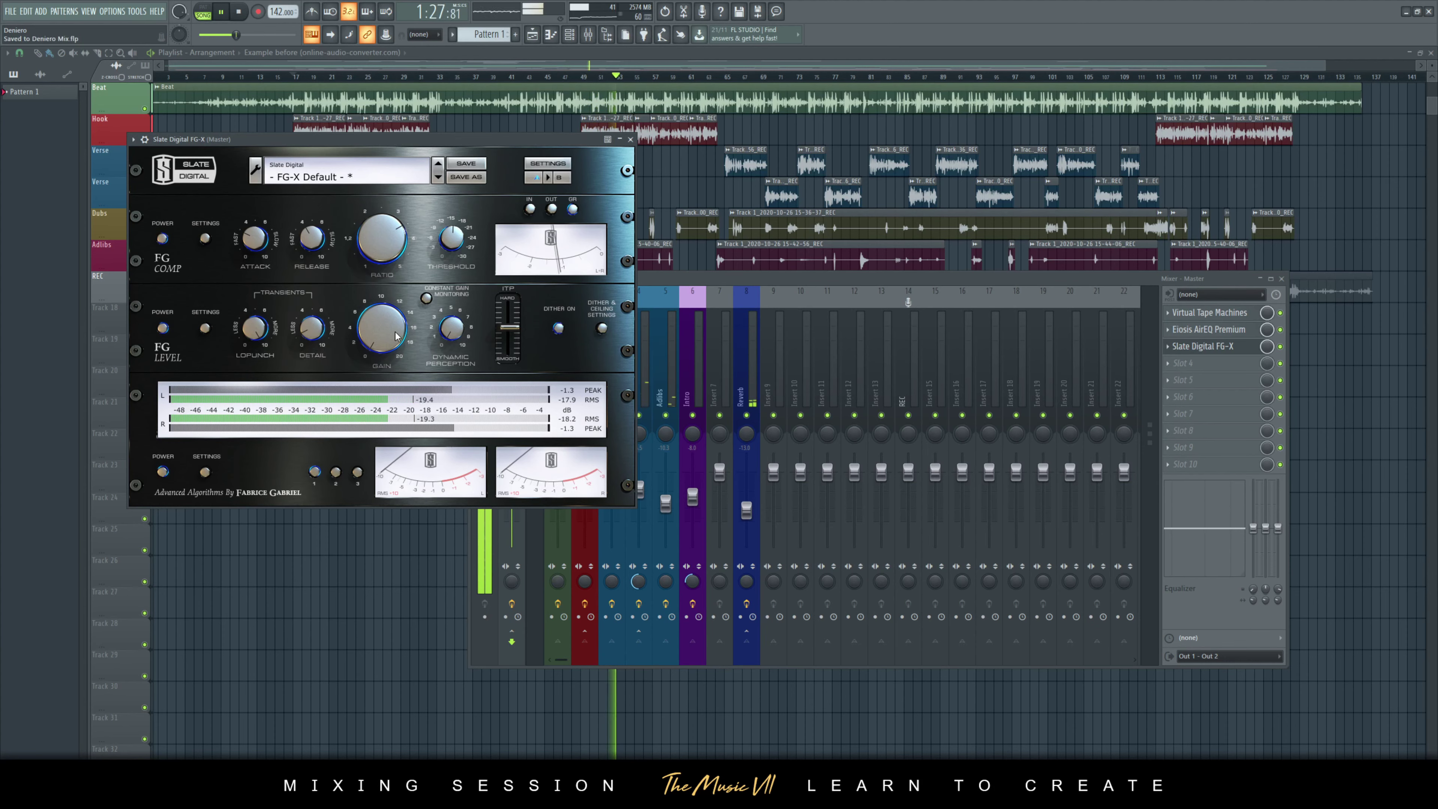
mouse_move(395, 335)
mouse_down()
mouse_move(394, 305)
mouse_move(386, 332)
mouse_up()
key(ctrl+s)
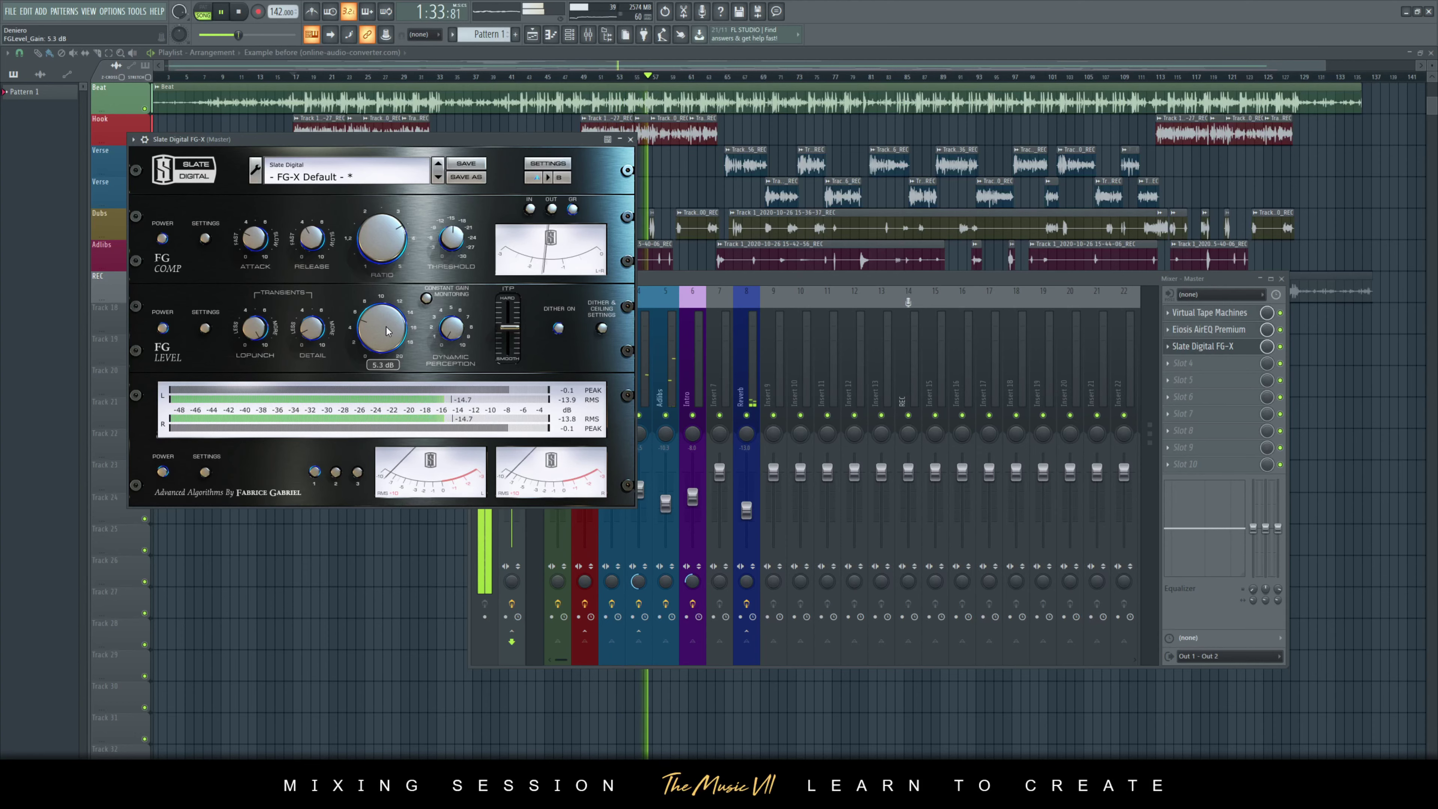
- Rearrange the FG-X and mixer windows so the Master and vocal channel meters are uncovered, and save the project
drag(416, 140, 917, 153)
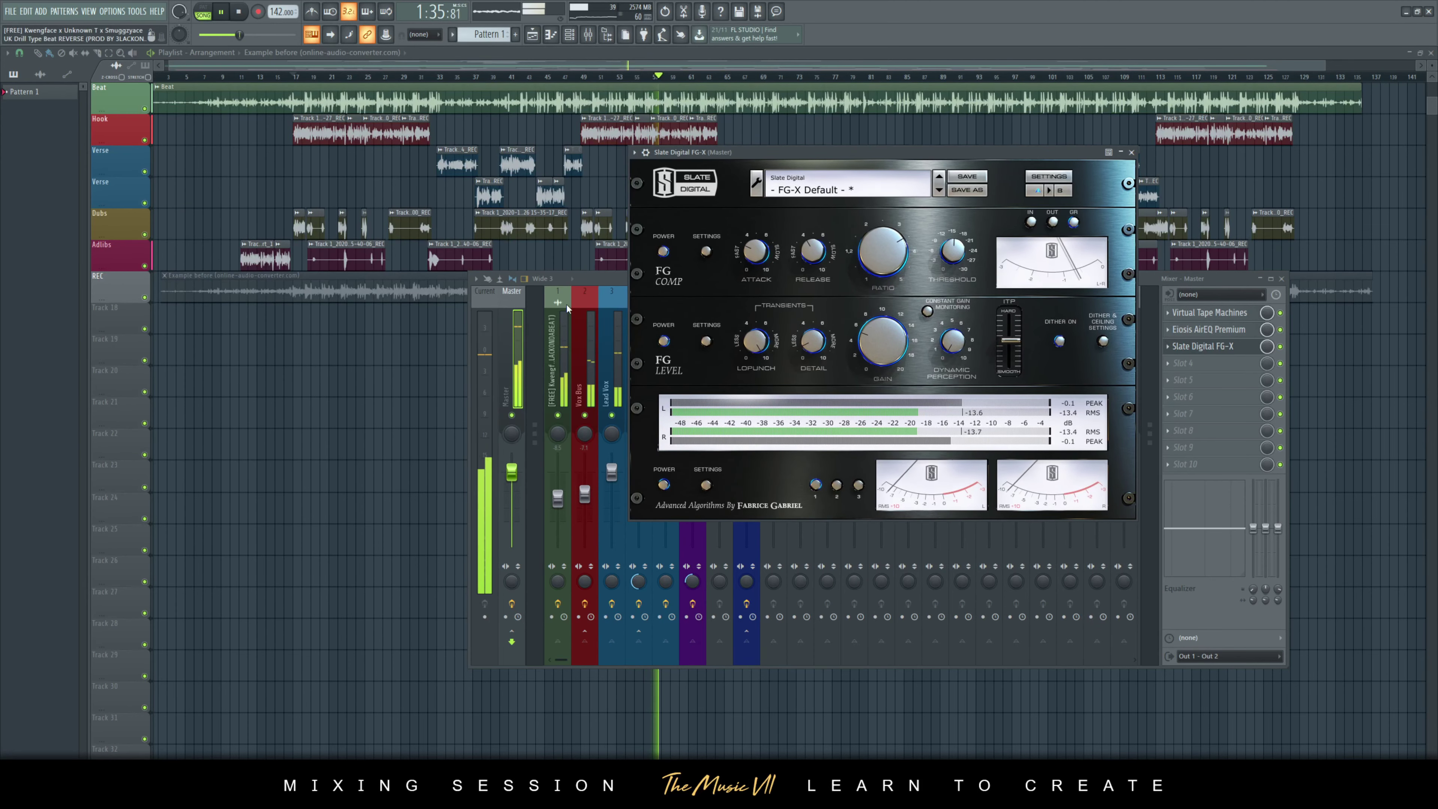
drag(597, 280, 336, 295)
drag(771, 152, 656, 116)
key(ctrl+s)
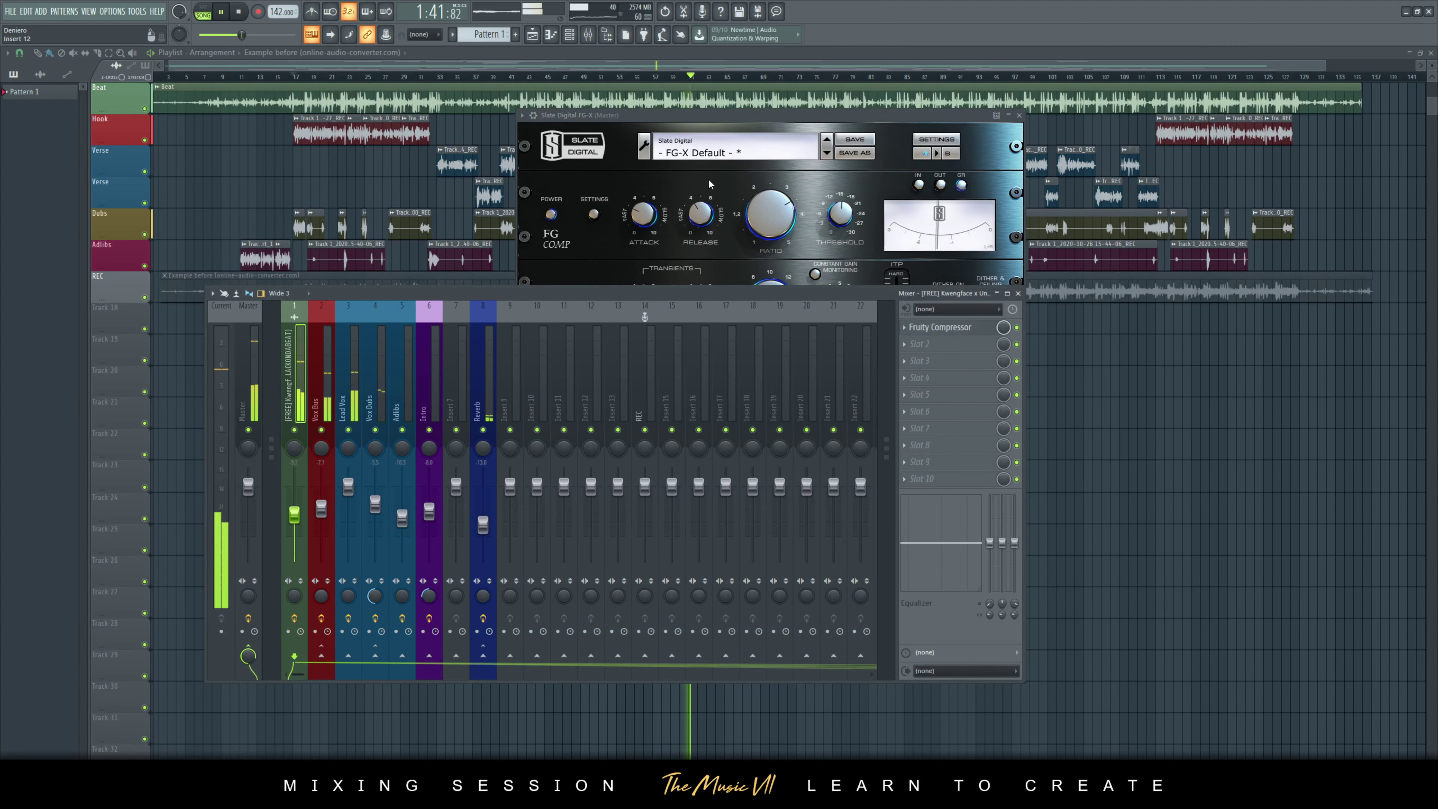
- Raise the FG-X Level gain to about 14.5 dB while adjusting Lo Punch during playback
click(739, 113)
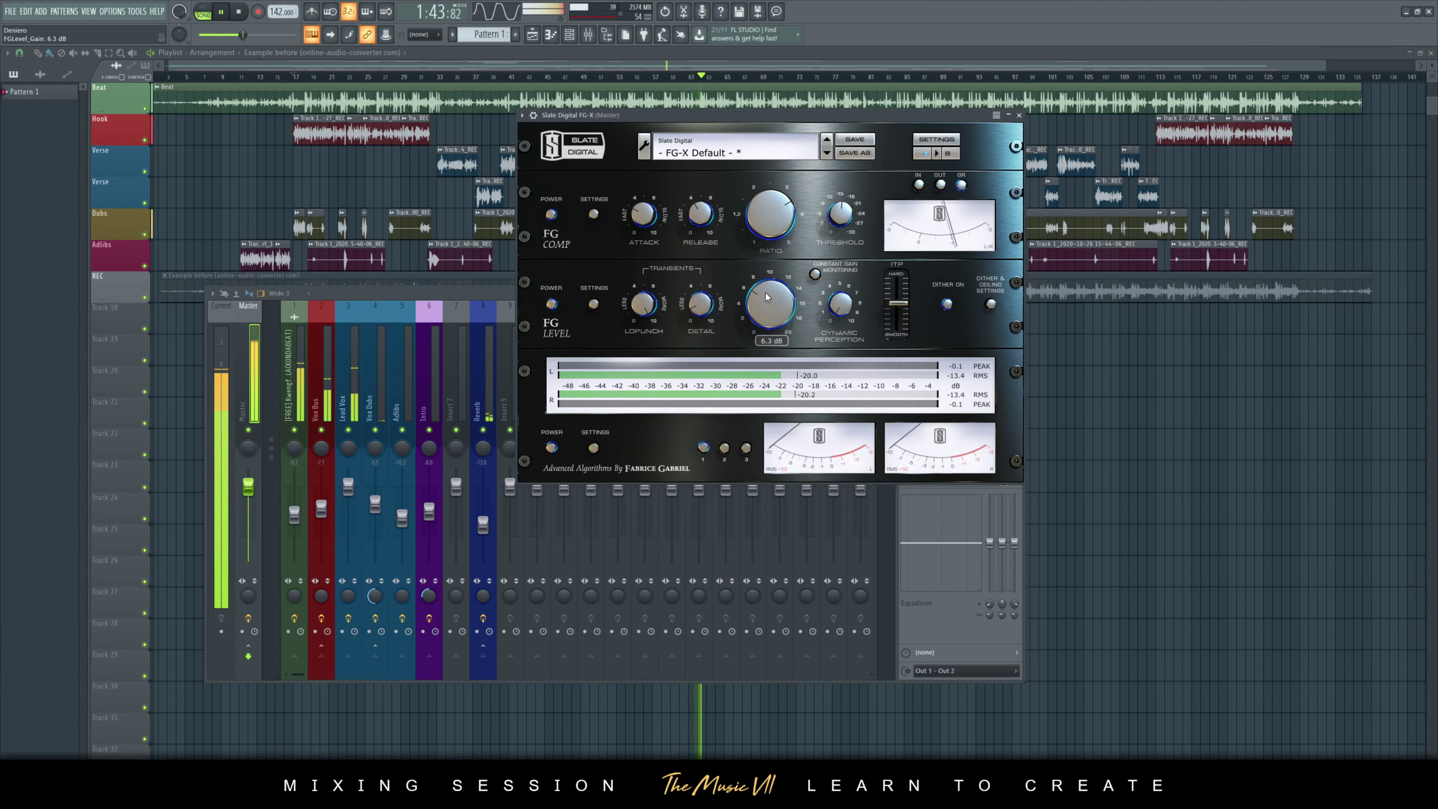
drag(766, 293, 768, 286)
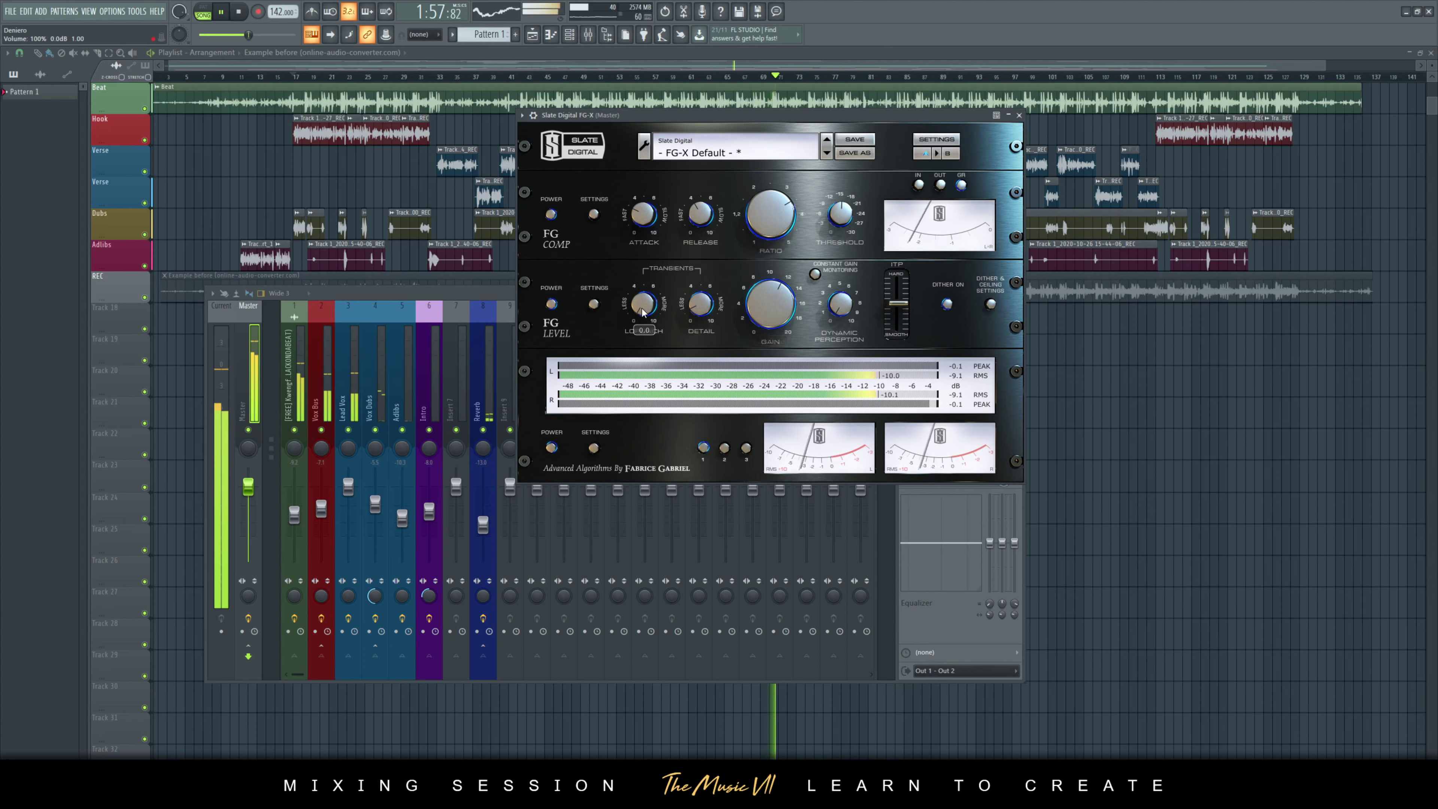
drag(642, 308, 642, 303)
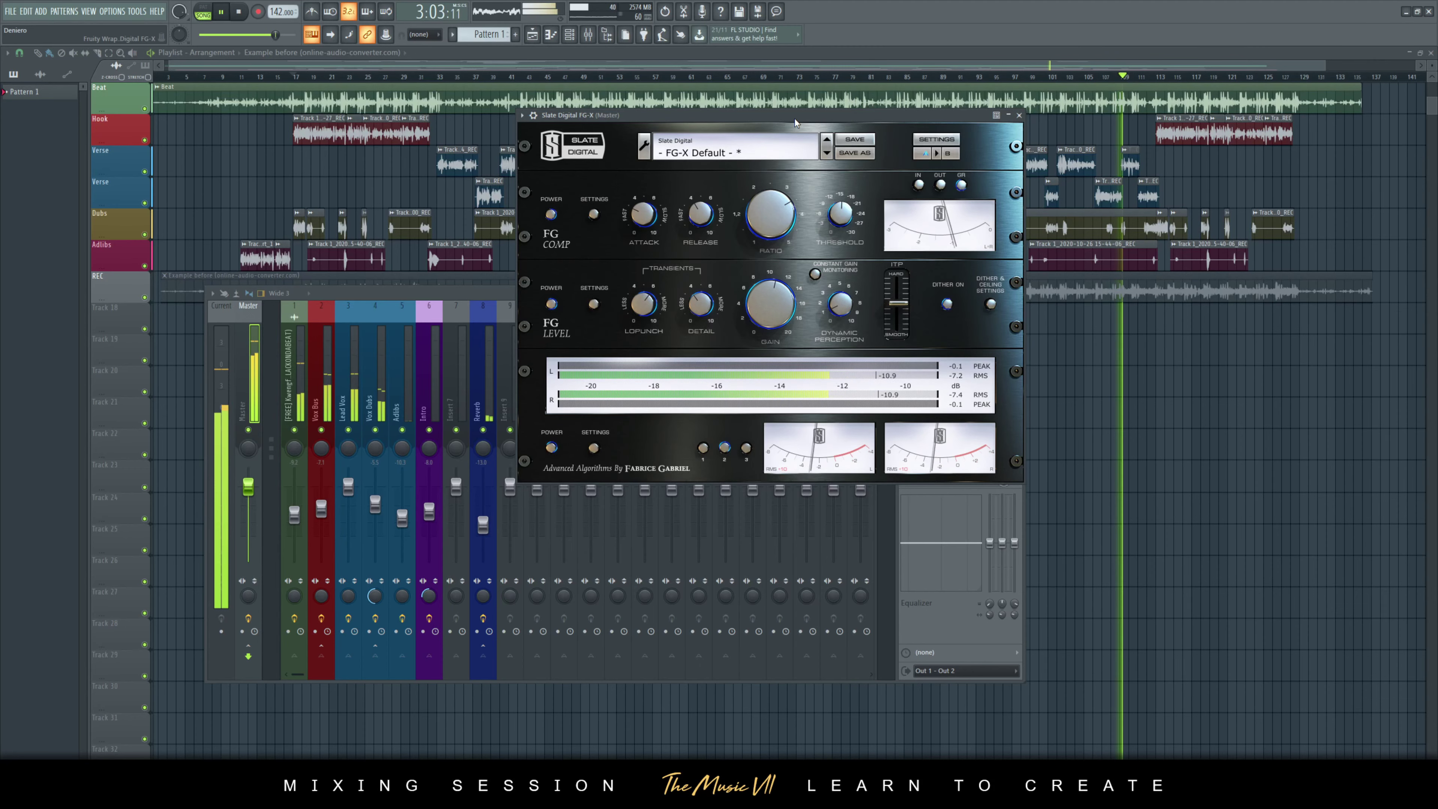
- Close the FG-X window, stop playback, and reposition and narrow the mixer to the inserts up to Reverb
drag(794, 118, 917, 175)
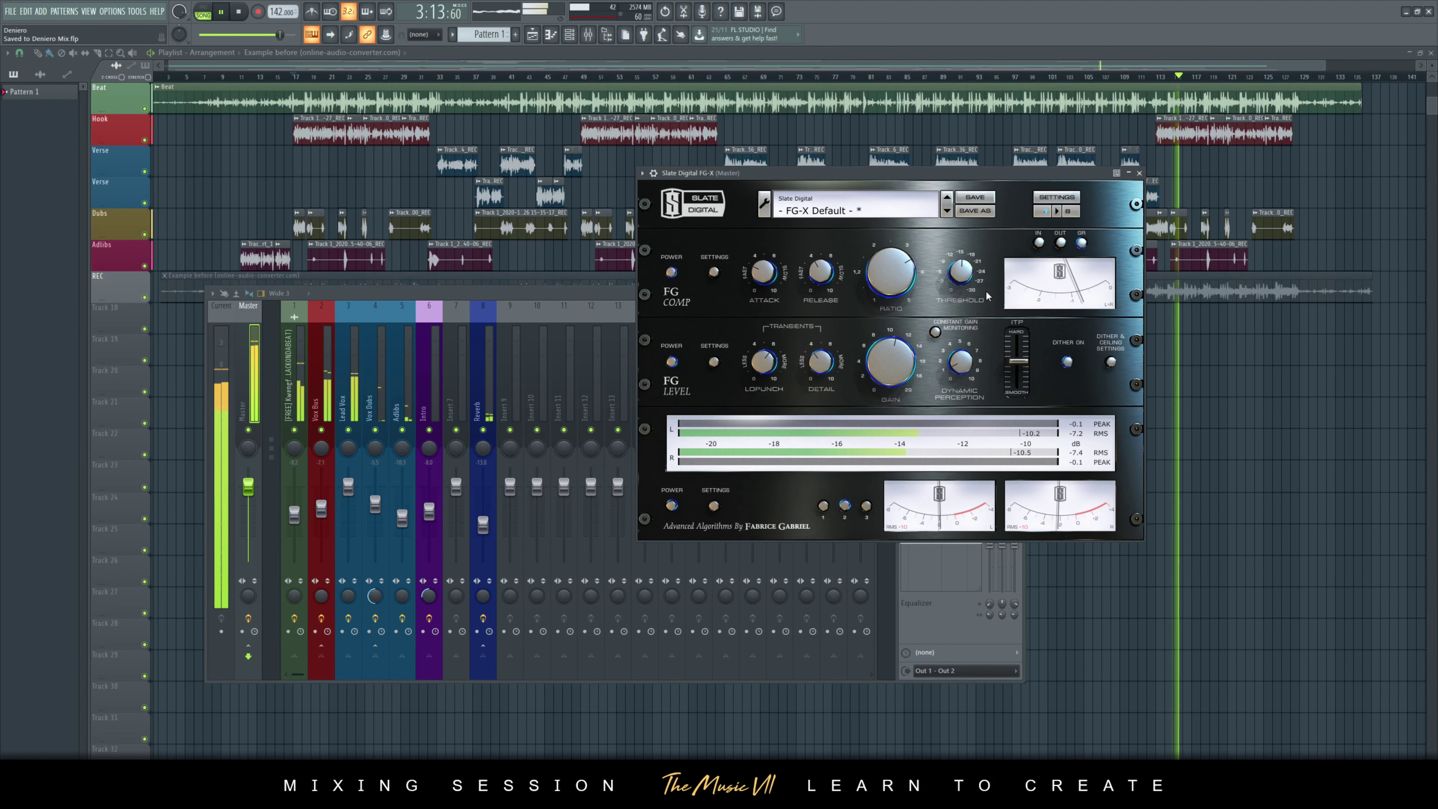
click(1139, 173)
key(space)
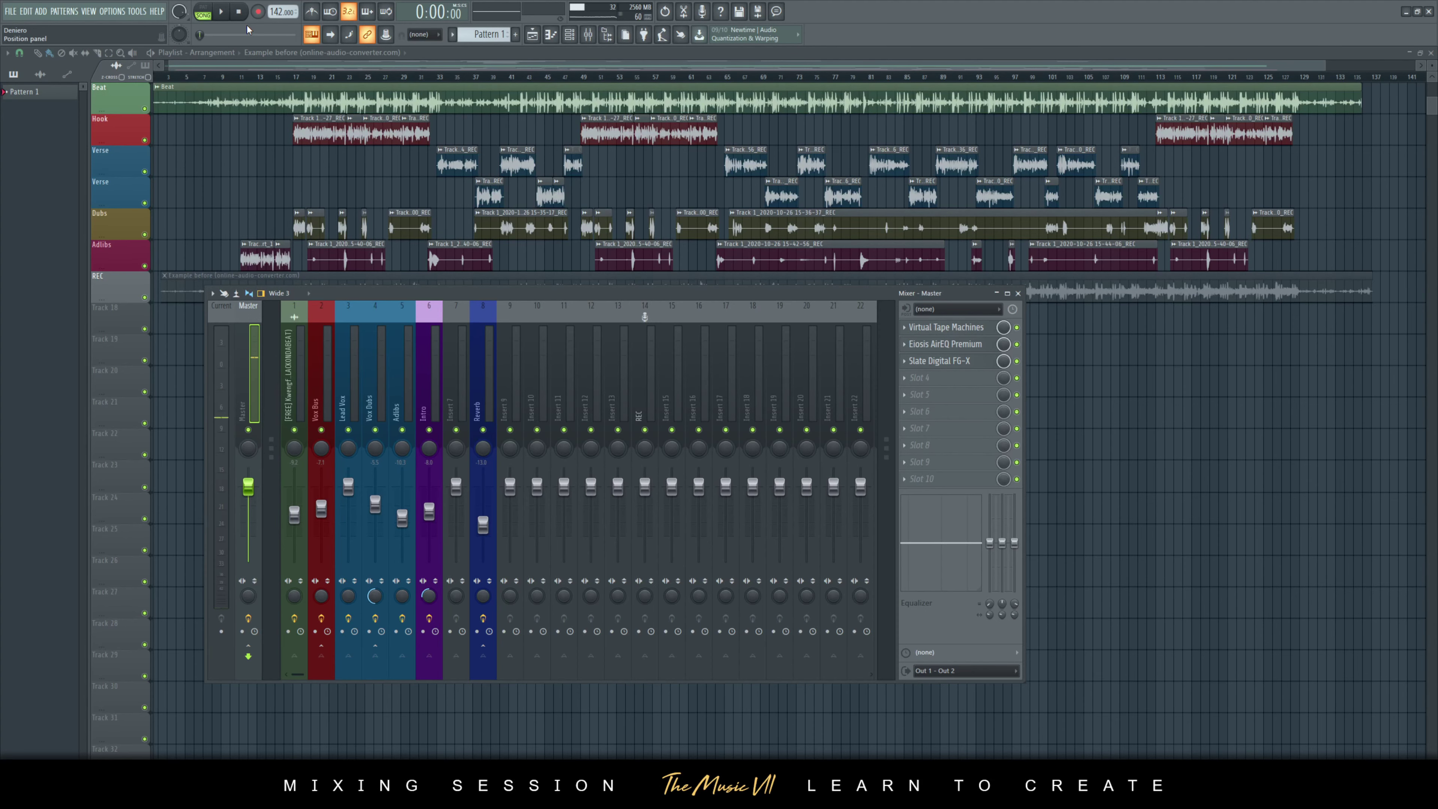
drag(399, 305, 608, 323)
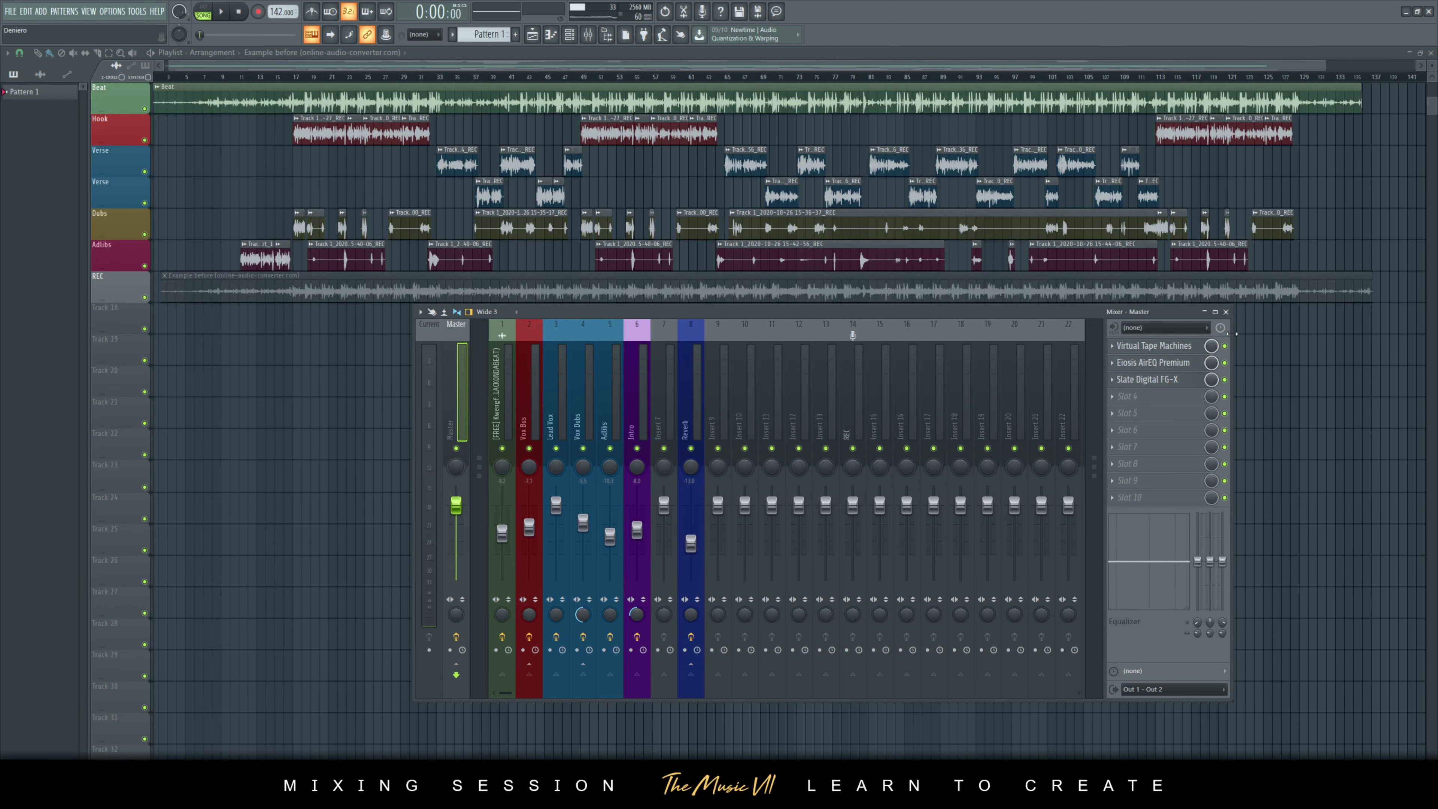
drag(1232, 333, 860, 390)
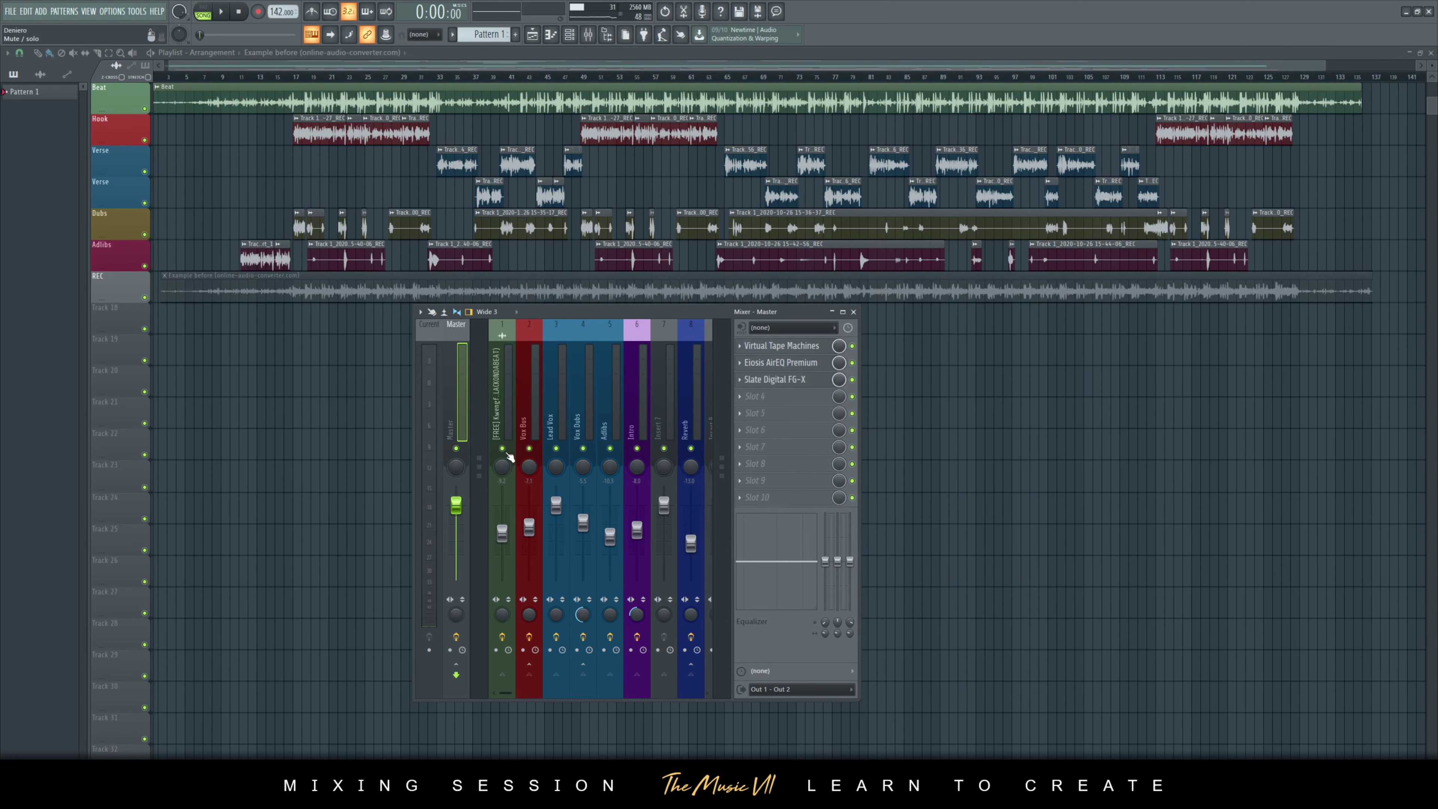
- Play the first hook with the Beat insert muted, compare the vocals with the Reverb insert muted, and stop playback
click(293, 83)
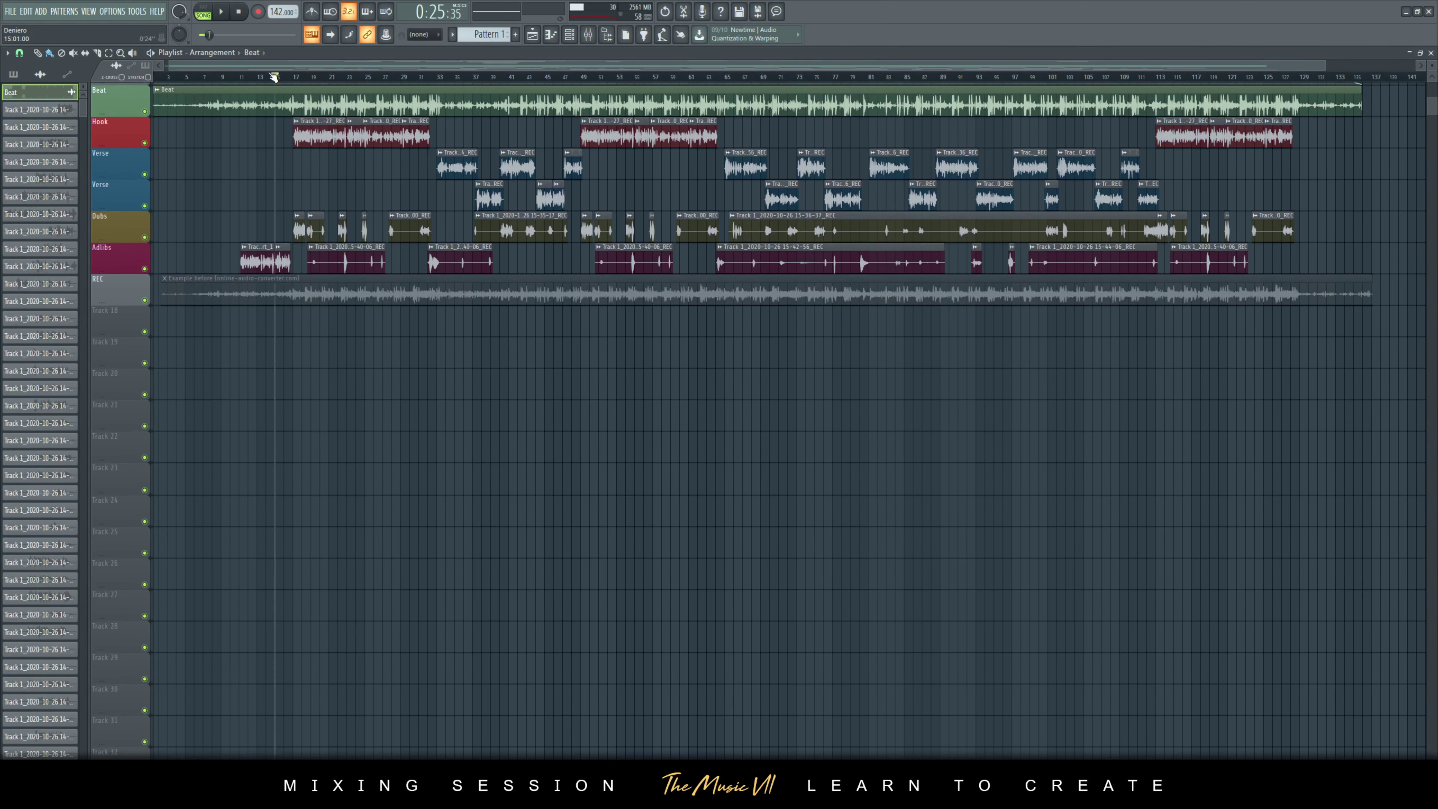
drag(274, 77, 230, 77)
scroll(318, 100, up, 5)
scroll(277, 128, down, 5)
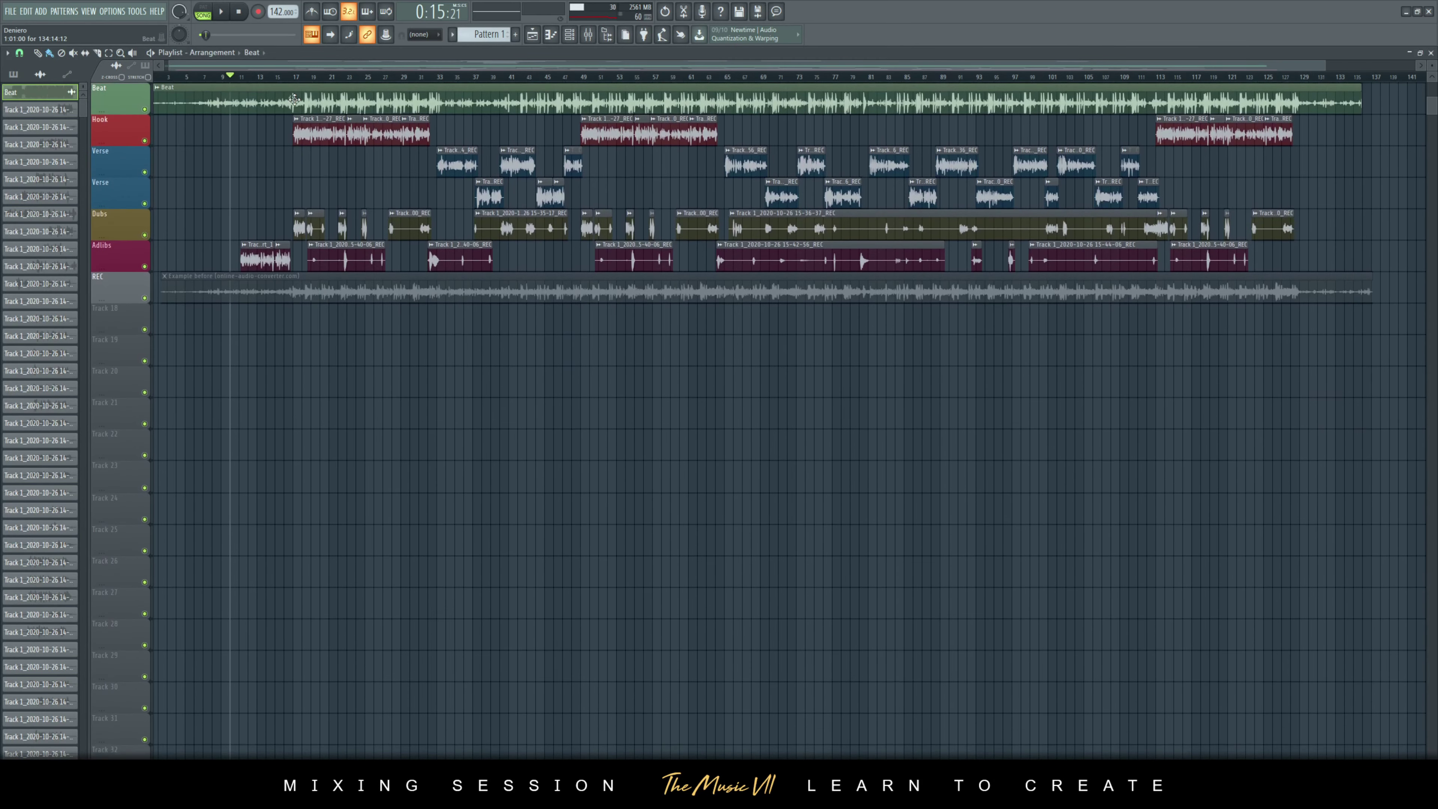
click(294, 78)
key(F9)
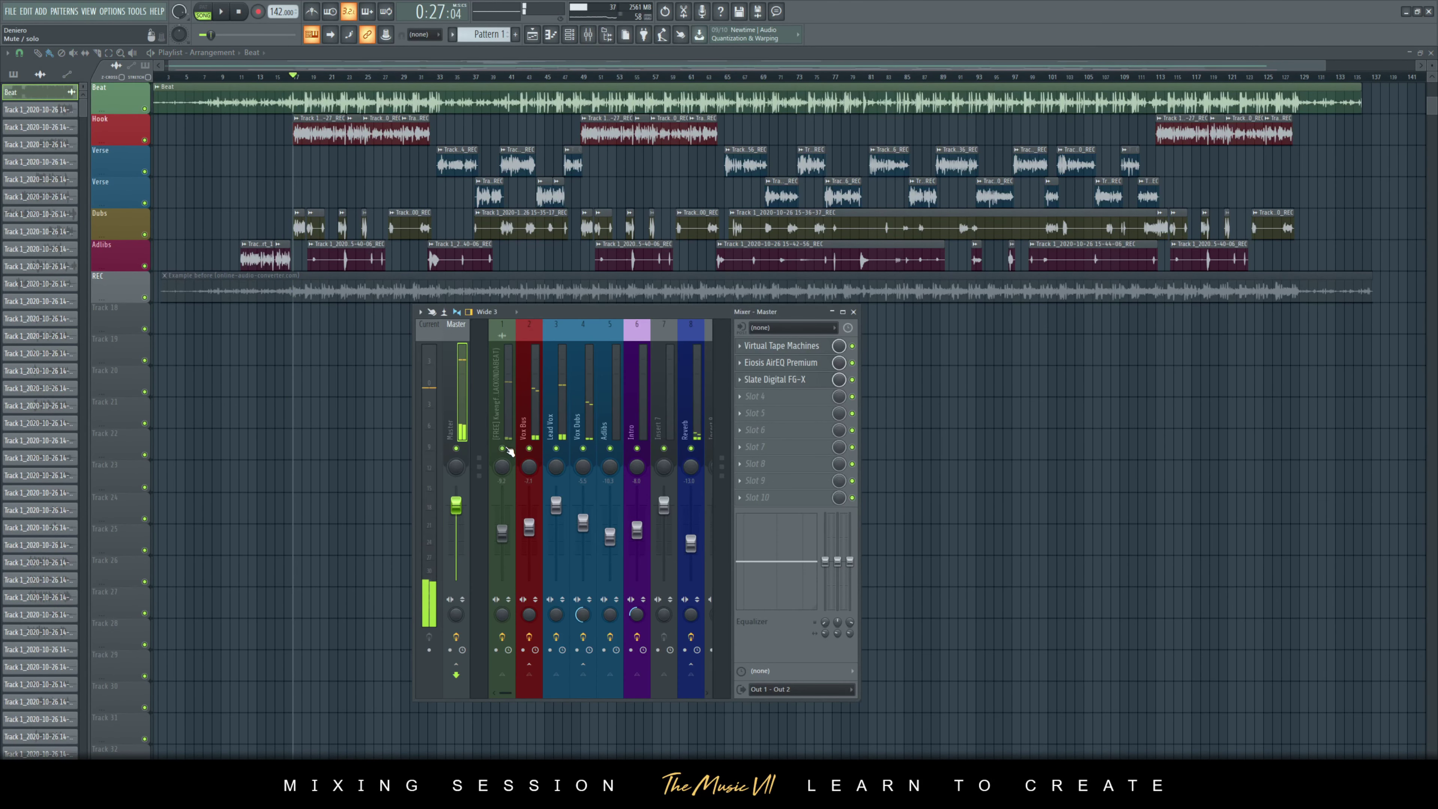
key(space)
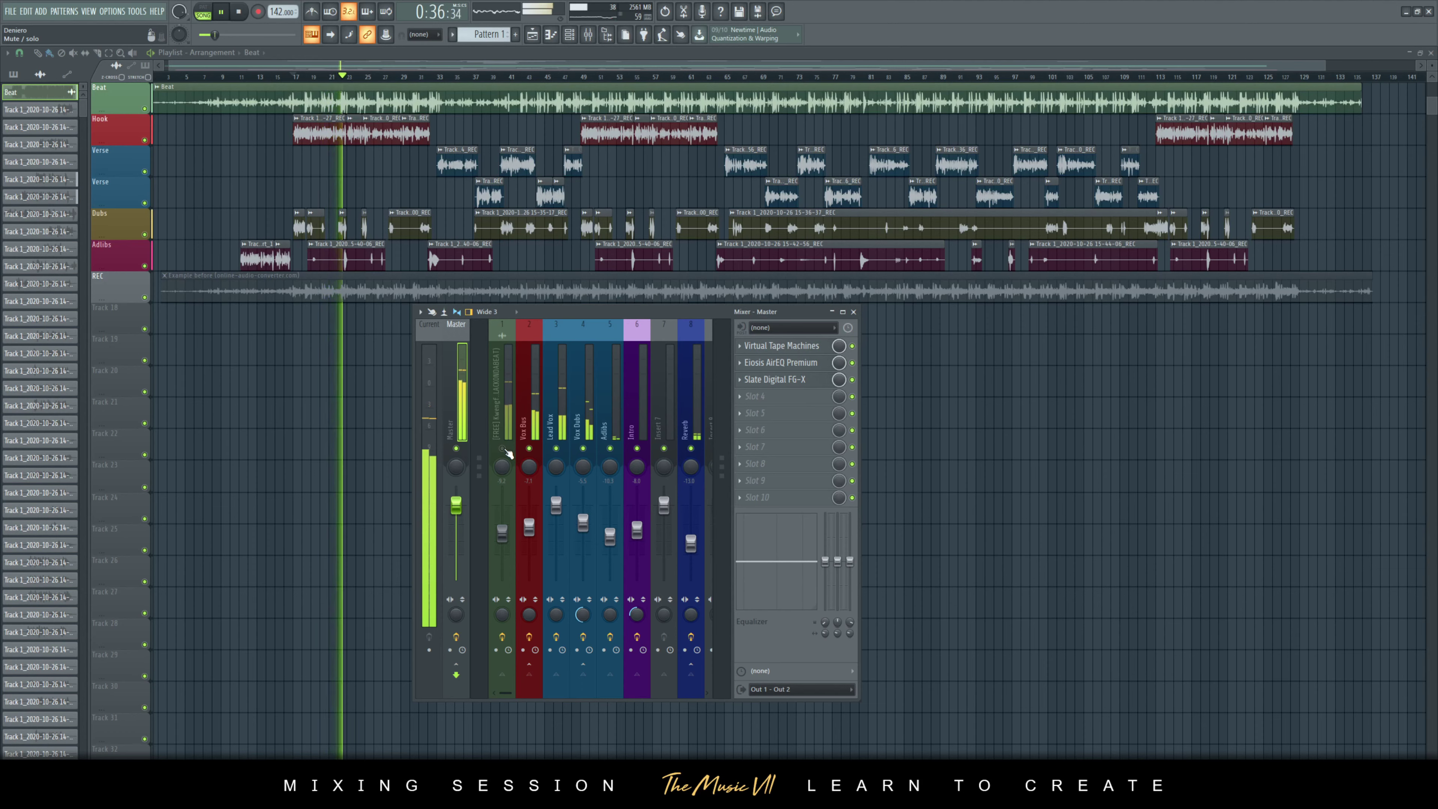
click(692, 448)
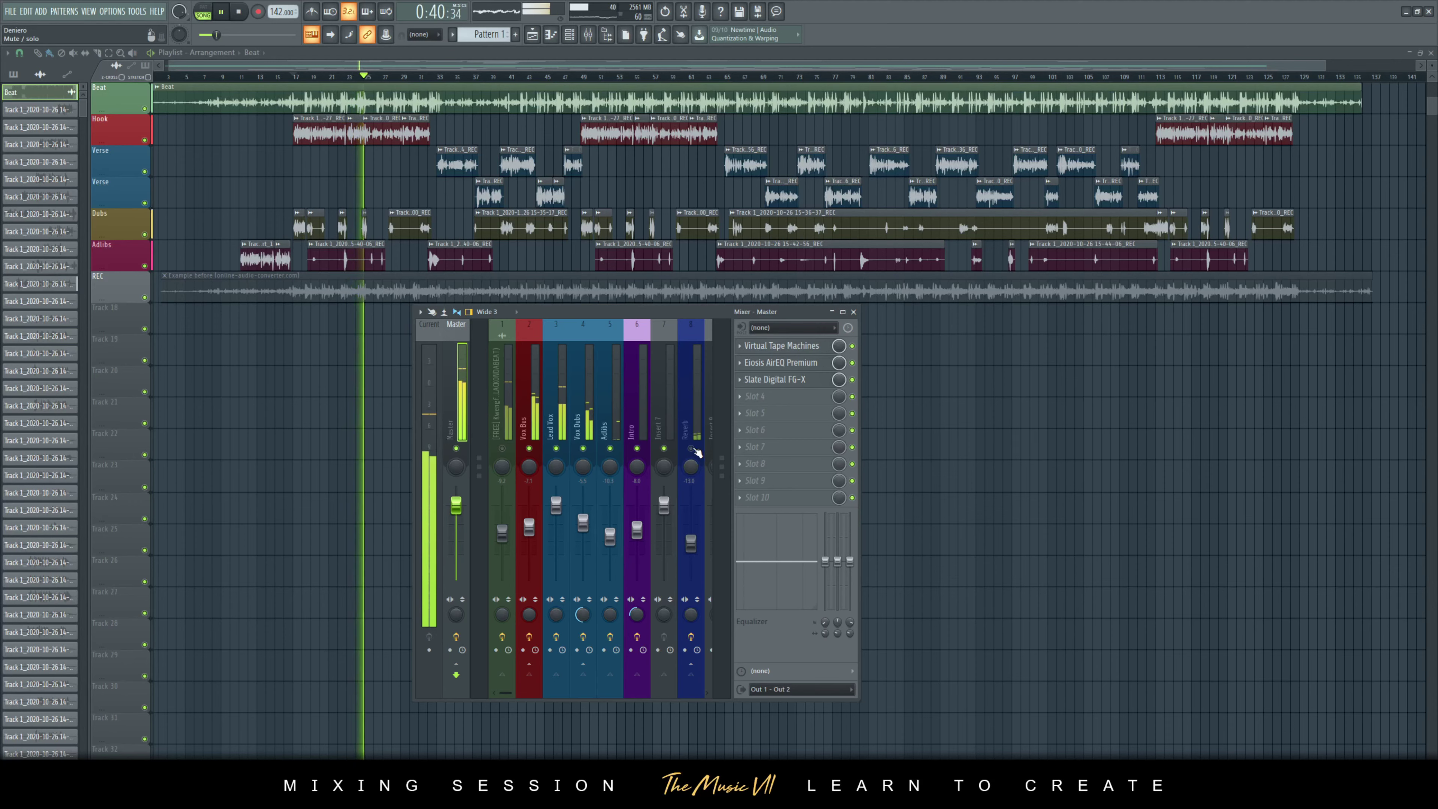
key(space)
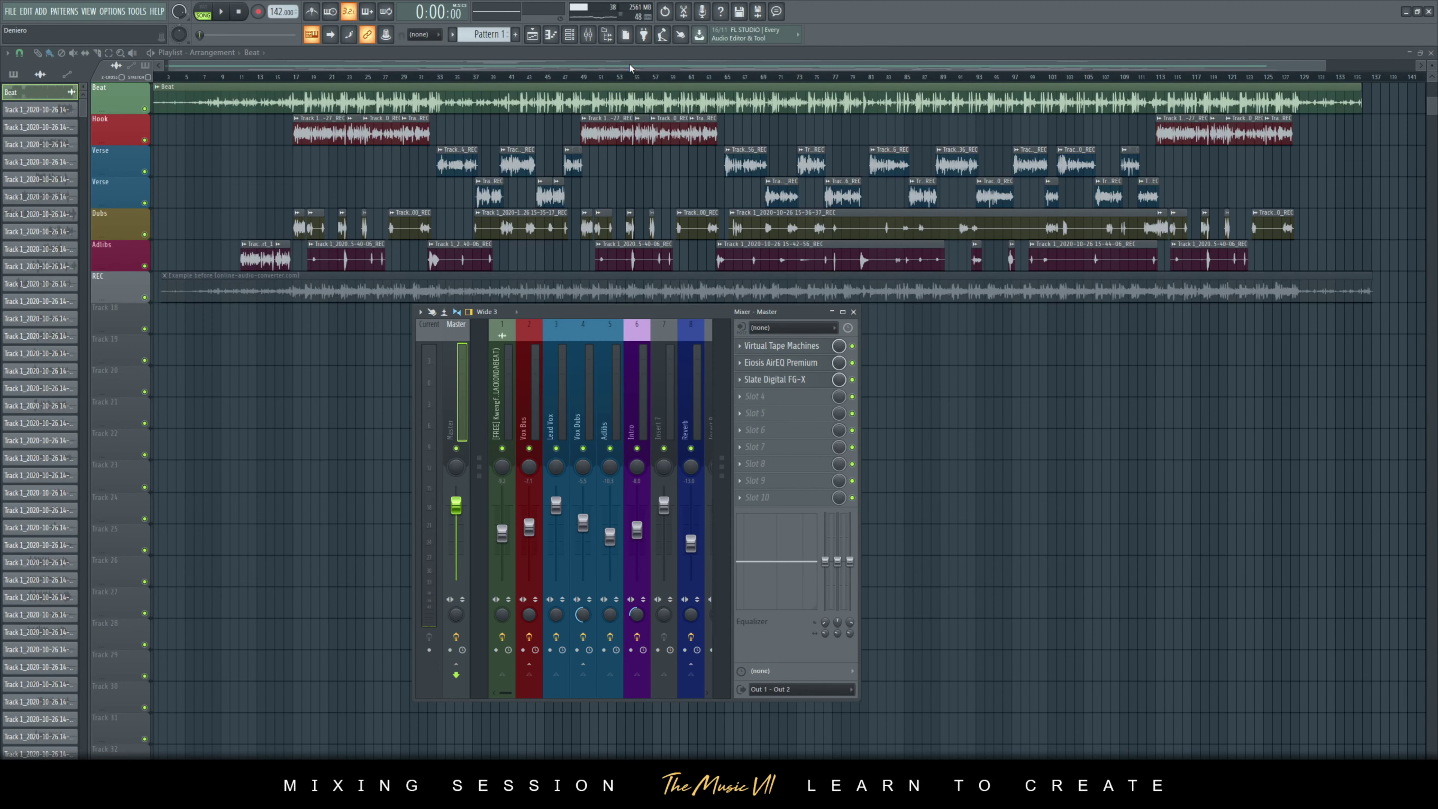
- Play the song from the beginning with the mixer hidden and save the project
drag(630, 66, 622, 66)
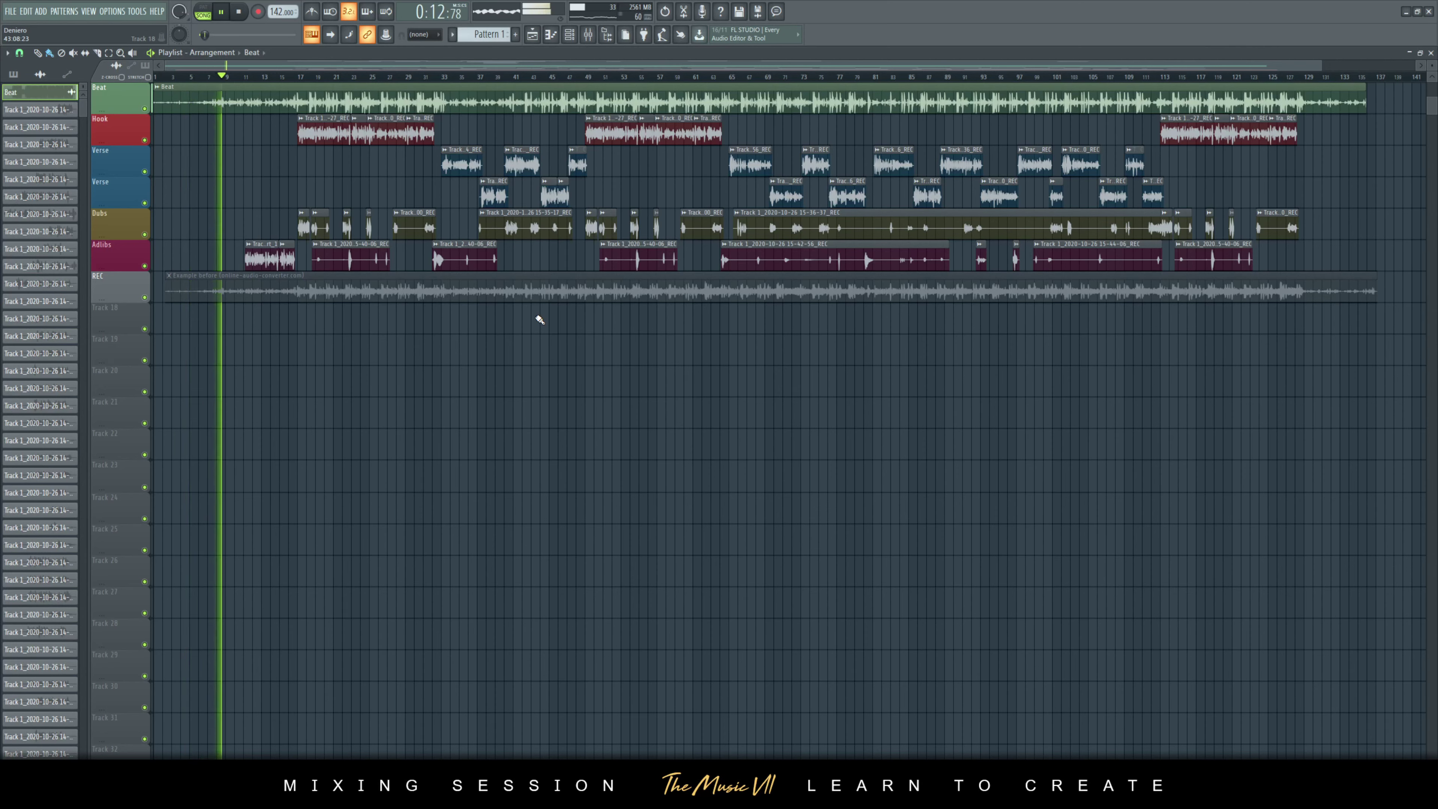
key(ctrl+s)
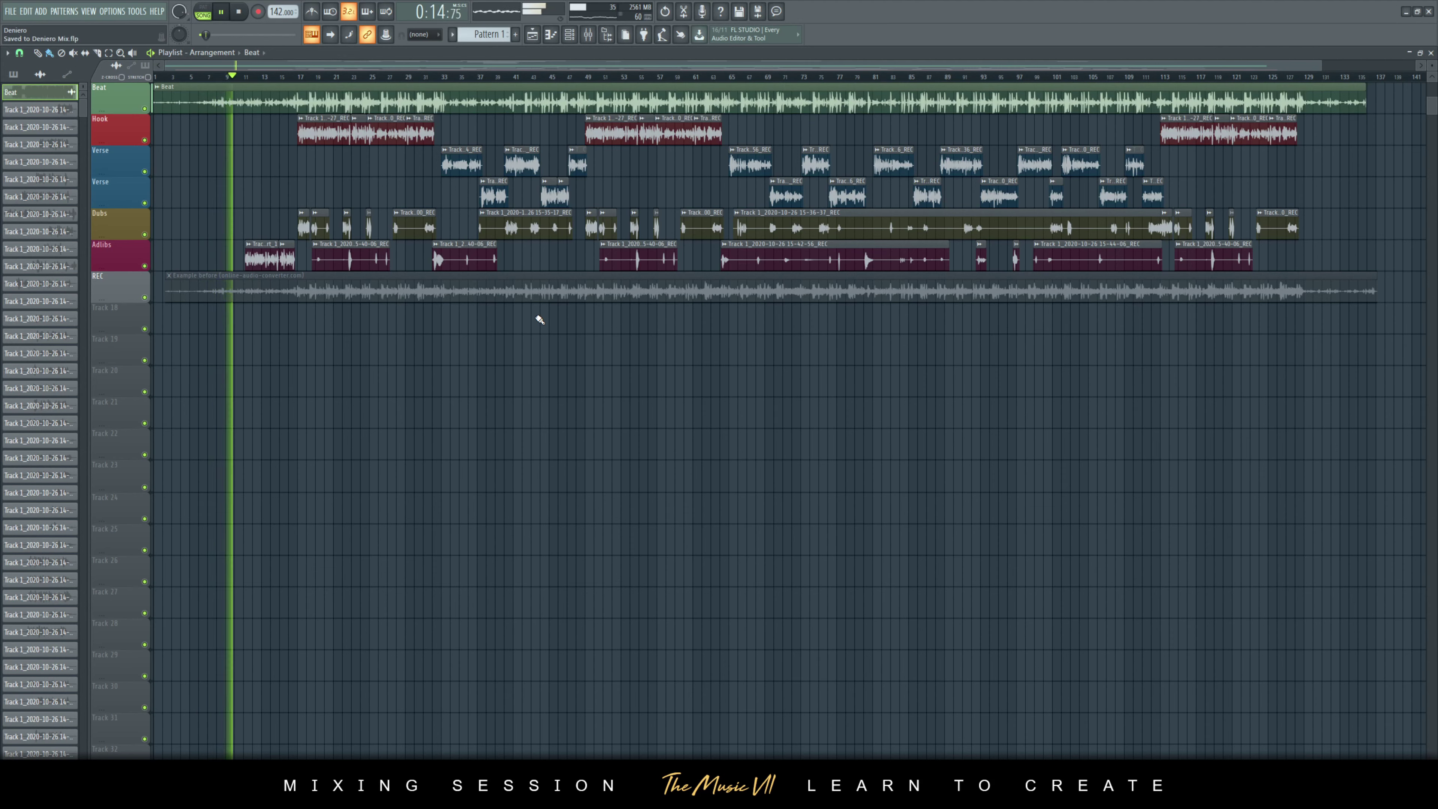